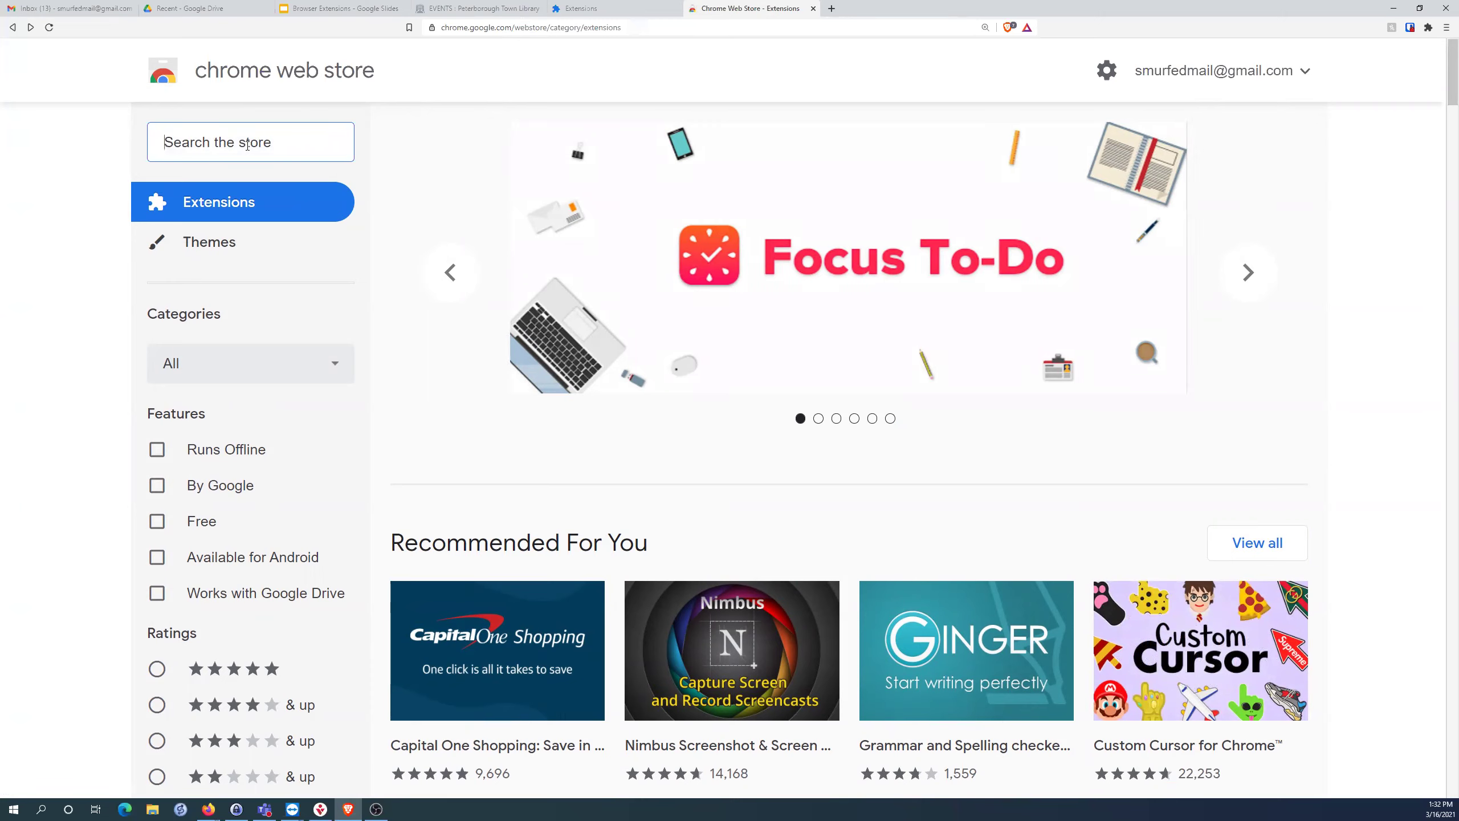
# - Search the Chrome Web Store for 'bitwarden' and open the Bitwarden extension's listing
pyautogui.write('bitwarden')
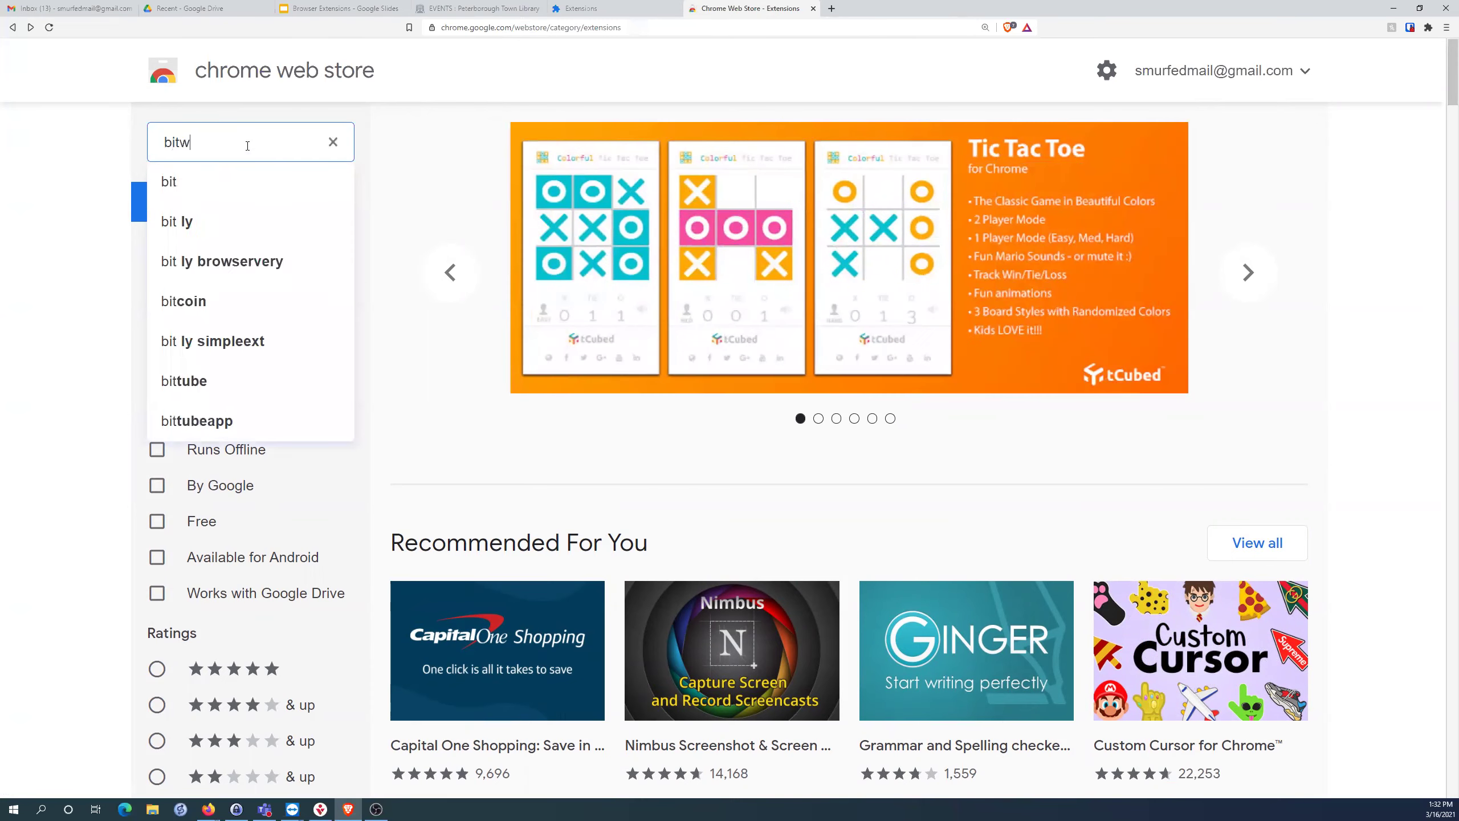
pyautogui.press('Return')
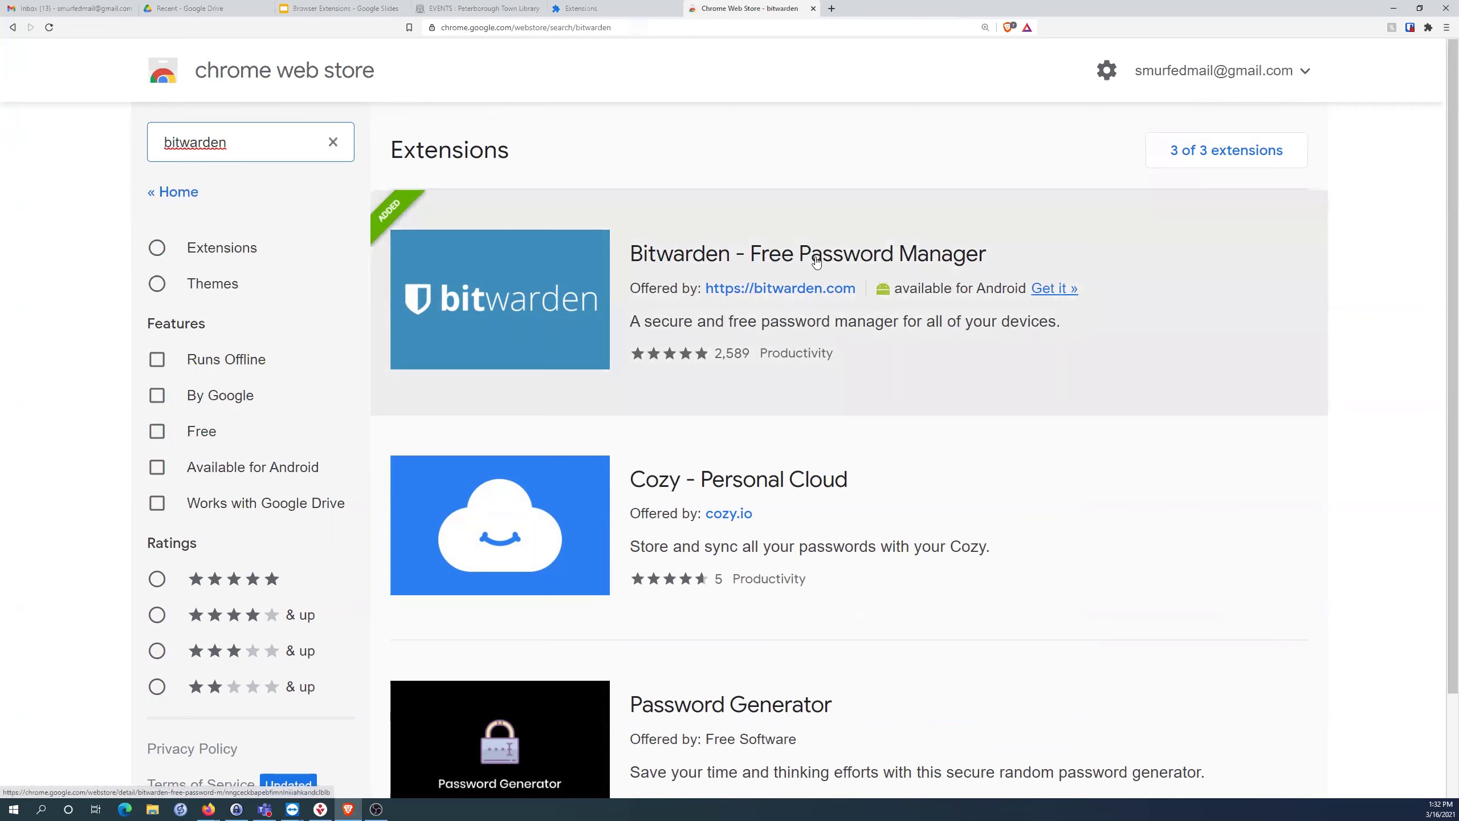
pyautogui.click(774, 261)
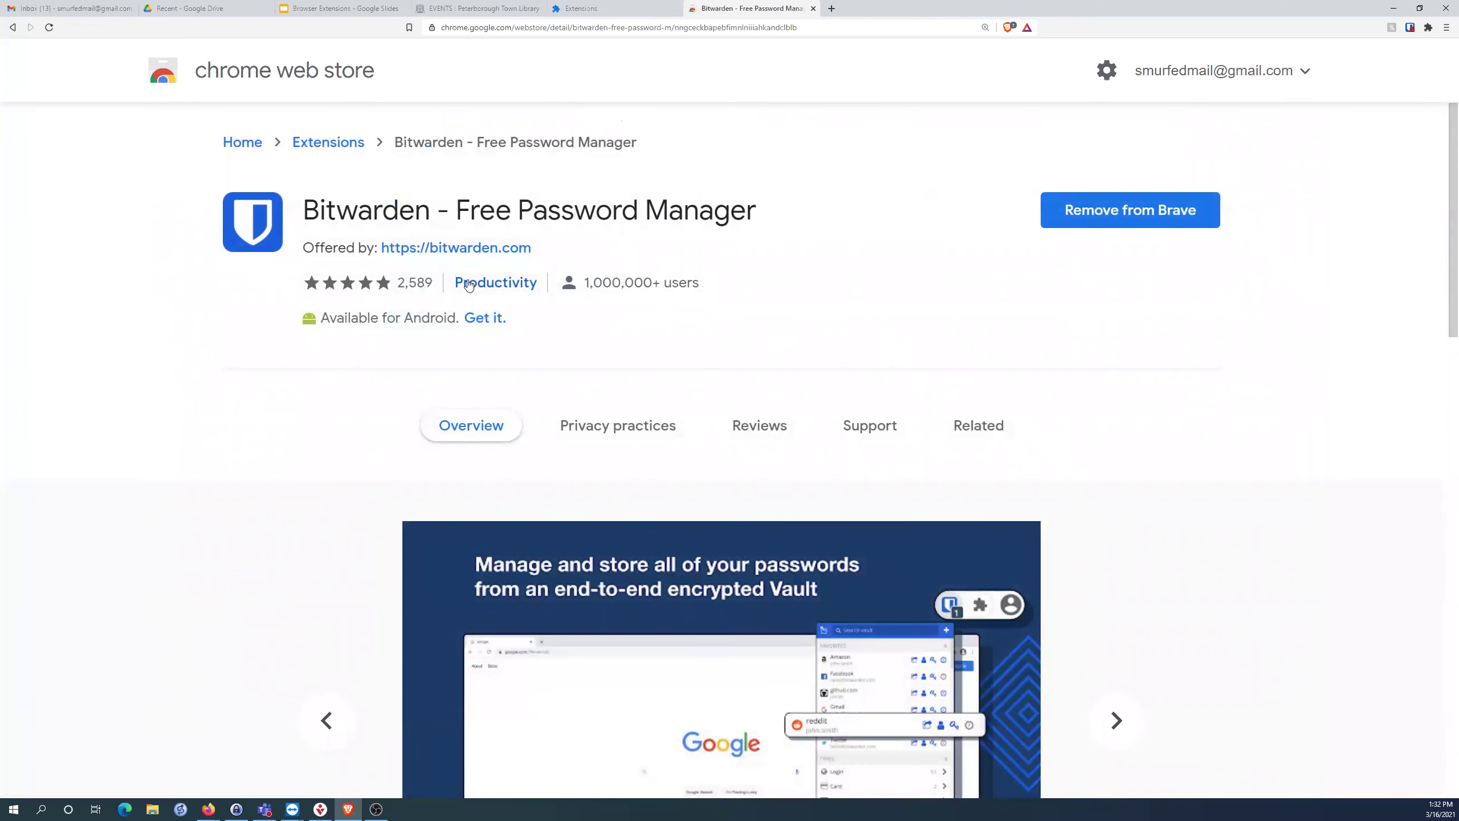
# - Check the 1,000,000+ users count and show Bitwarden's user reviews
pyautogui.moveTo(374, 286)
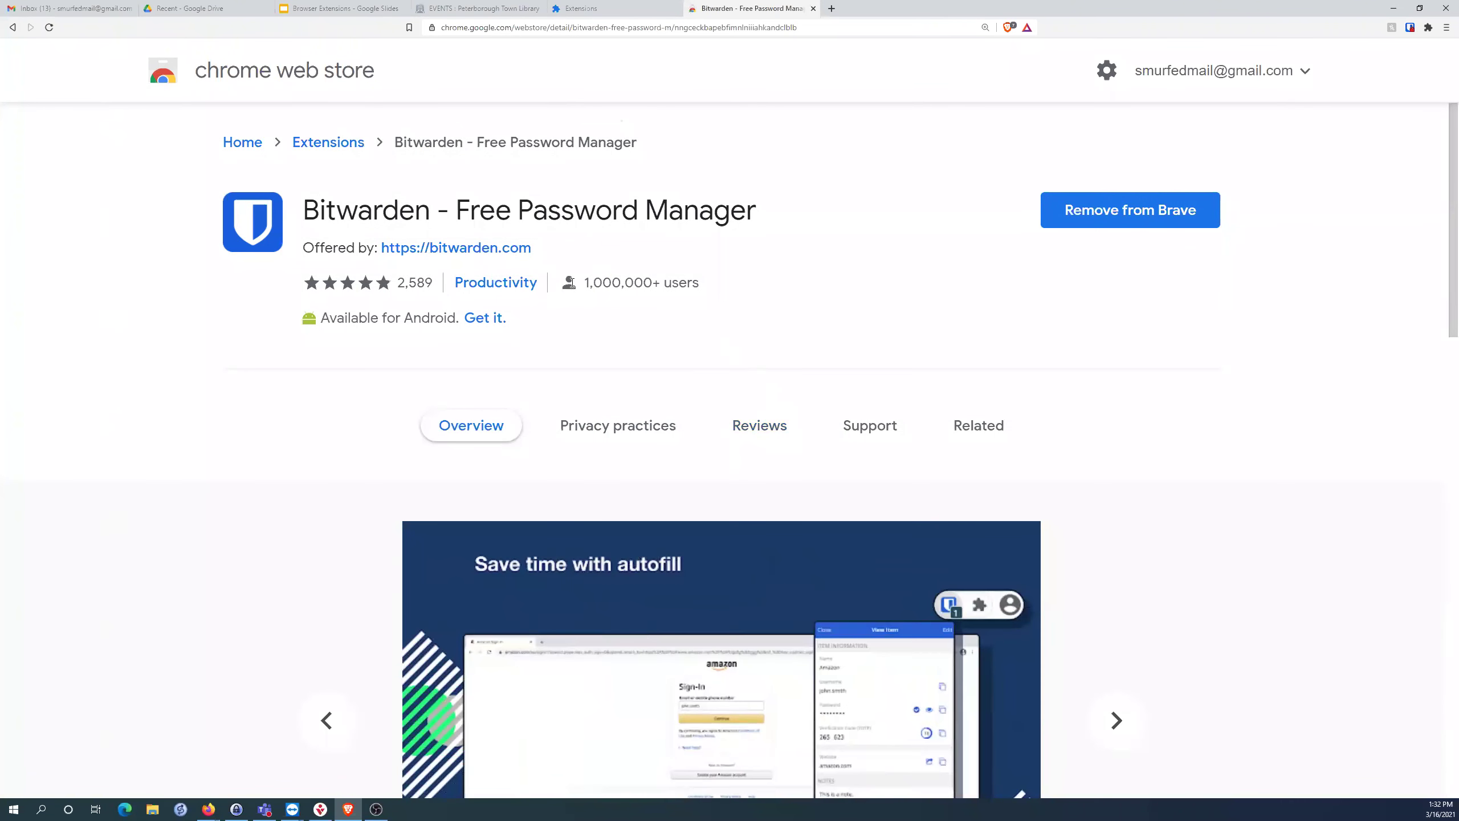
pyautogui.moveTo(584, 282); pyautogui.dragTo(708, 292)
pyautogui.click(728, 291)
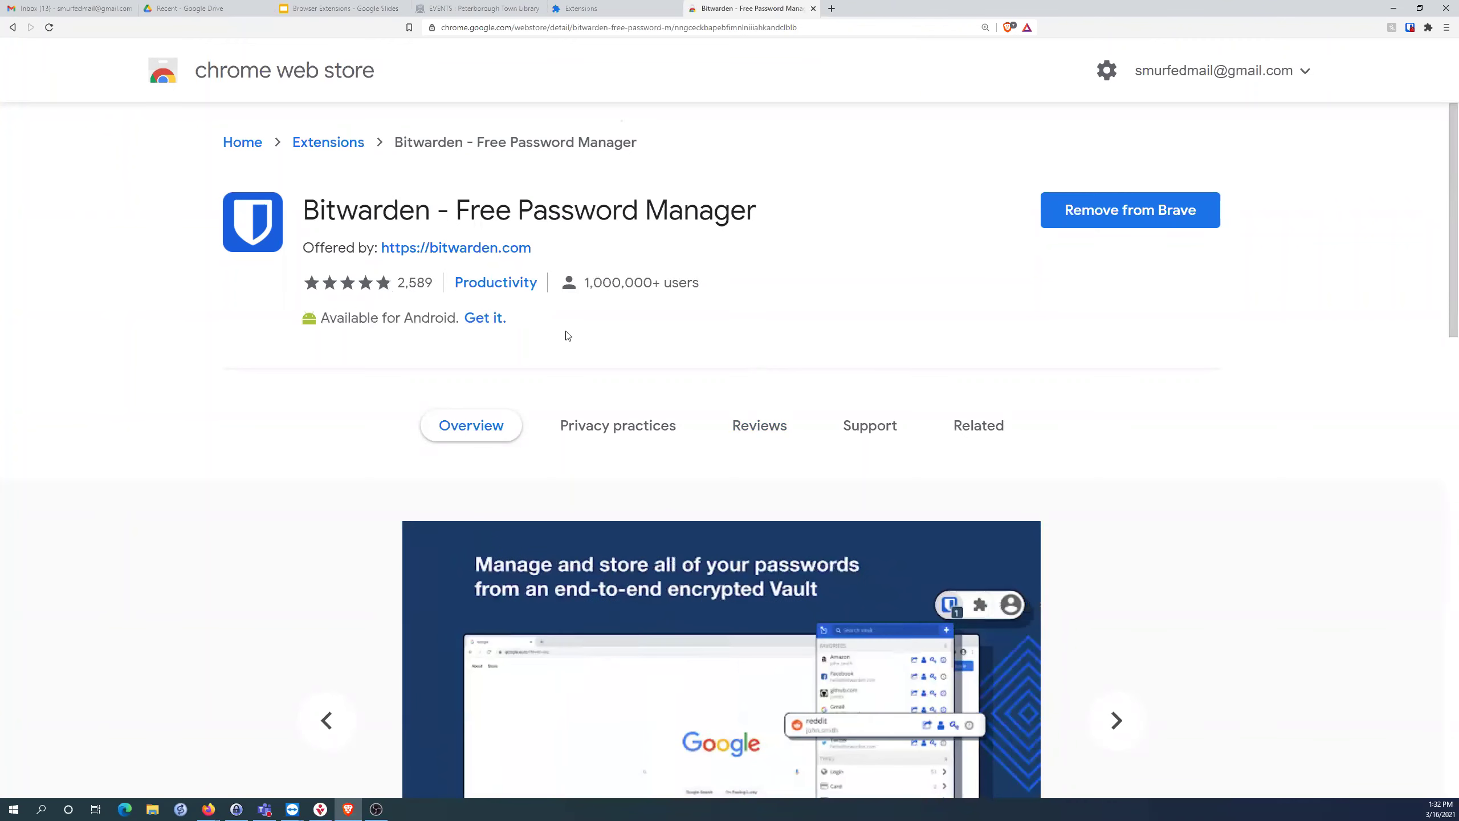
pyautogui.click(754, 424)
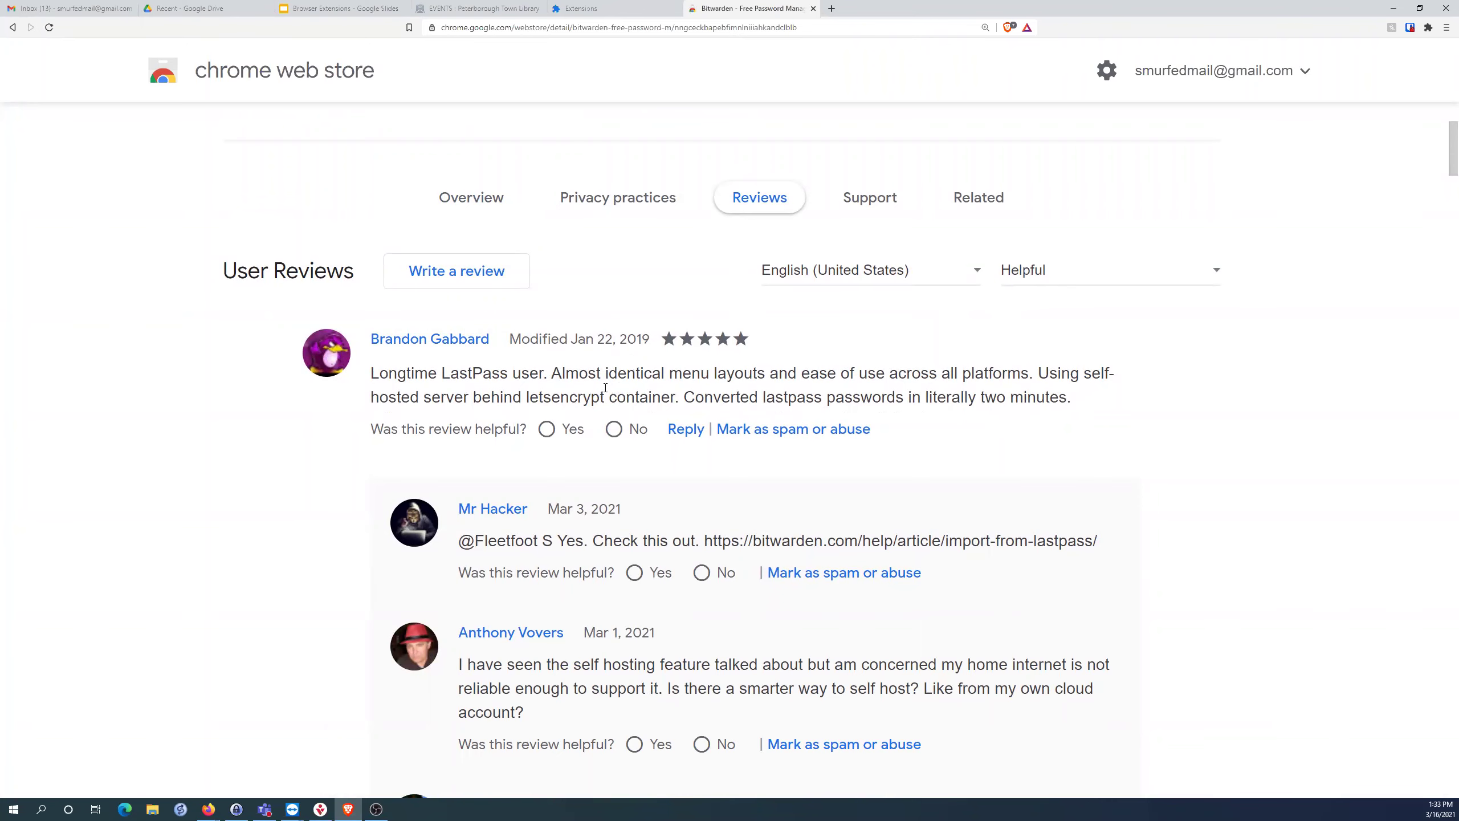
pyautogui.scroll(-15, 616, 388)
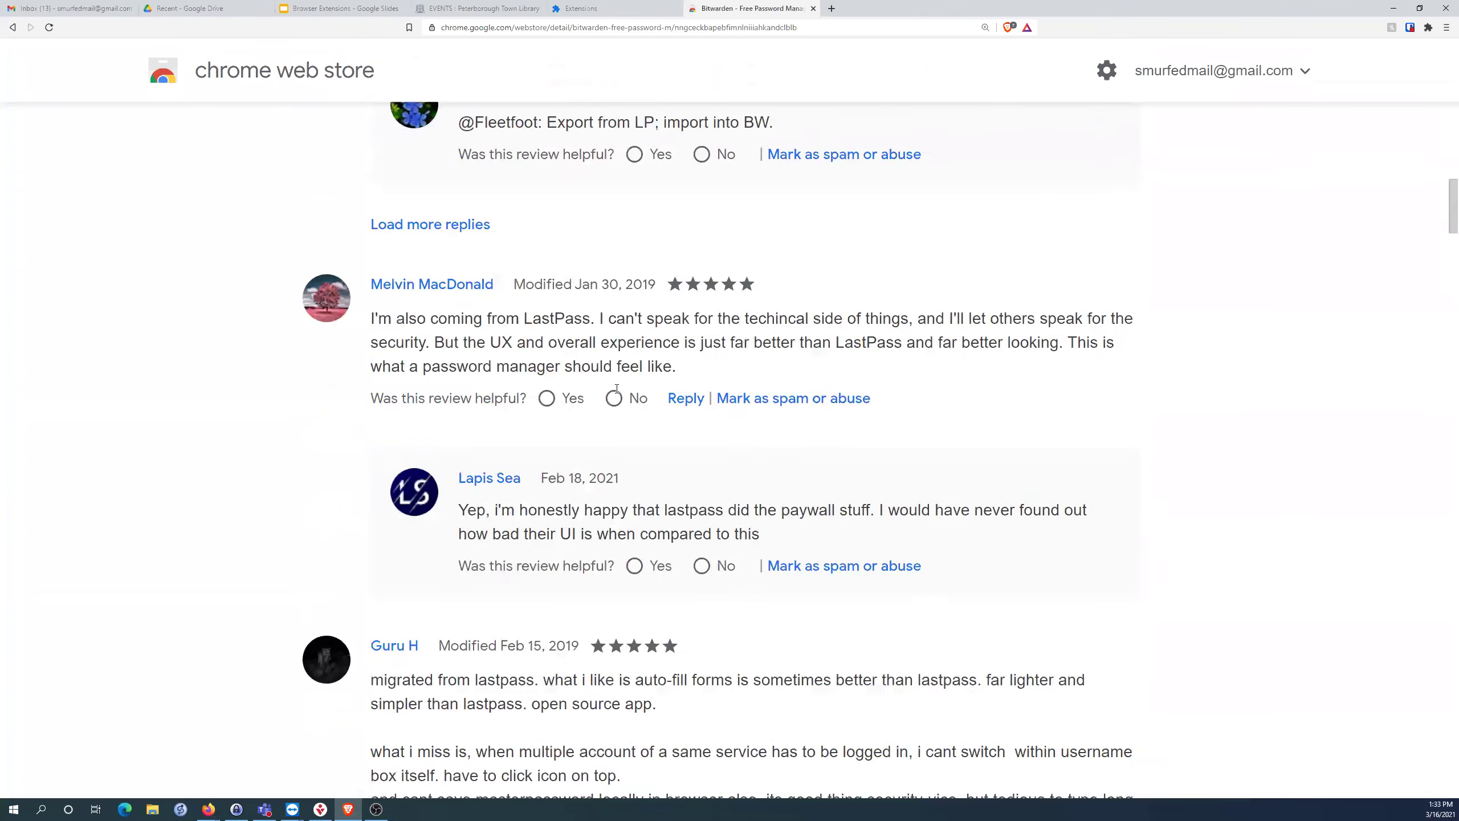
pyautogui.scroll(-15, 616, 389)
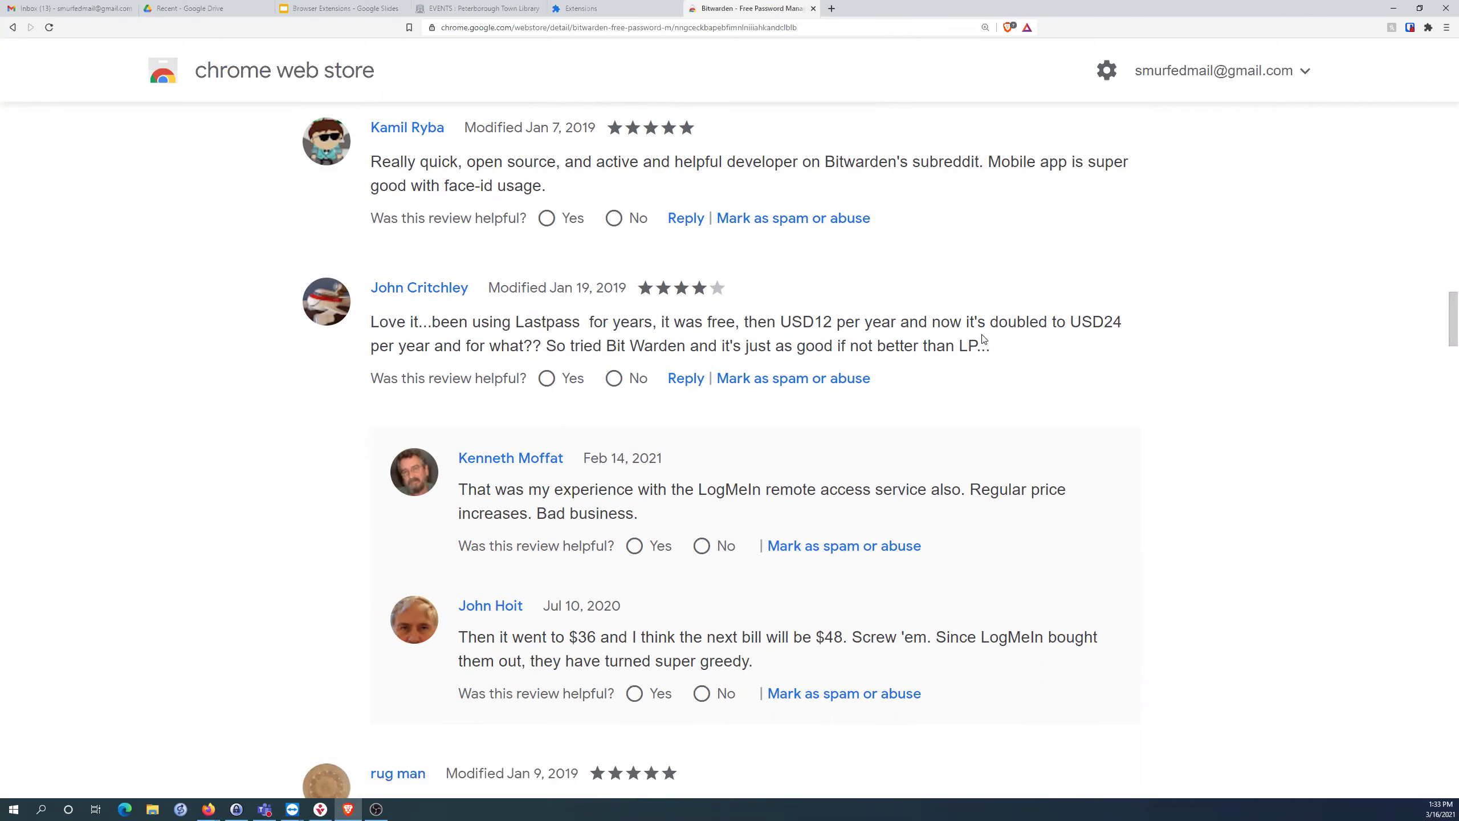
pyautogui.scroll(-10, 983, 339)
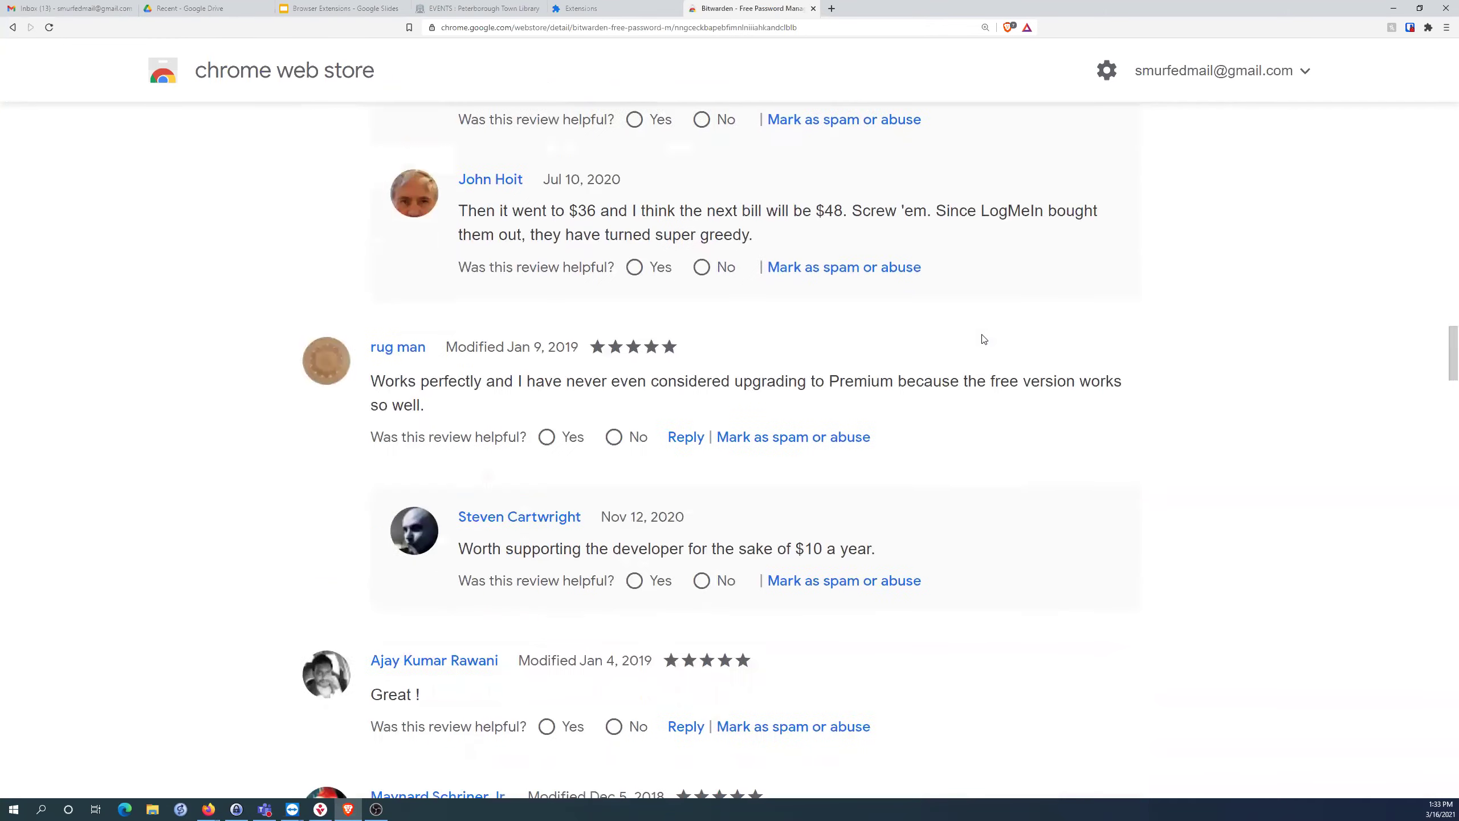
pyautogui.scroll(-7, 983, 339)
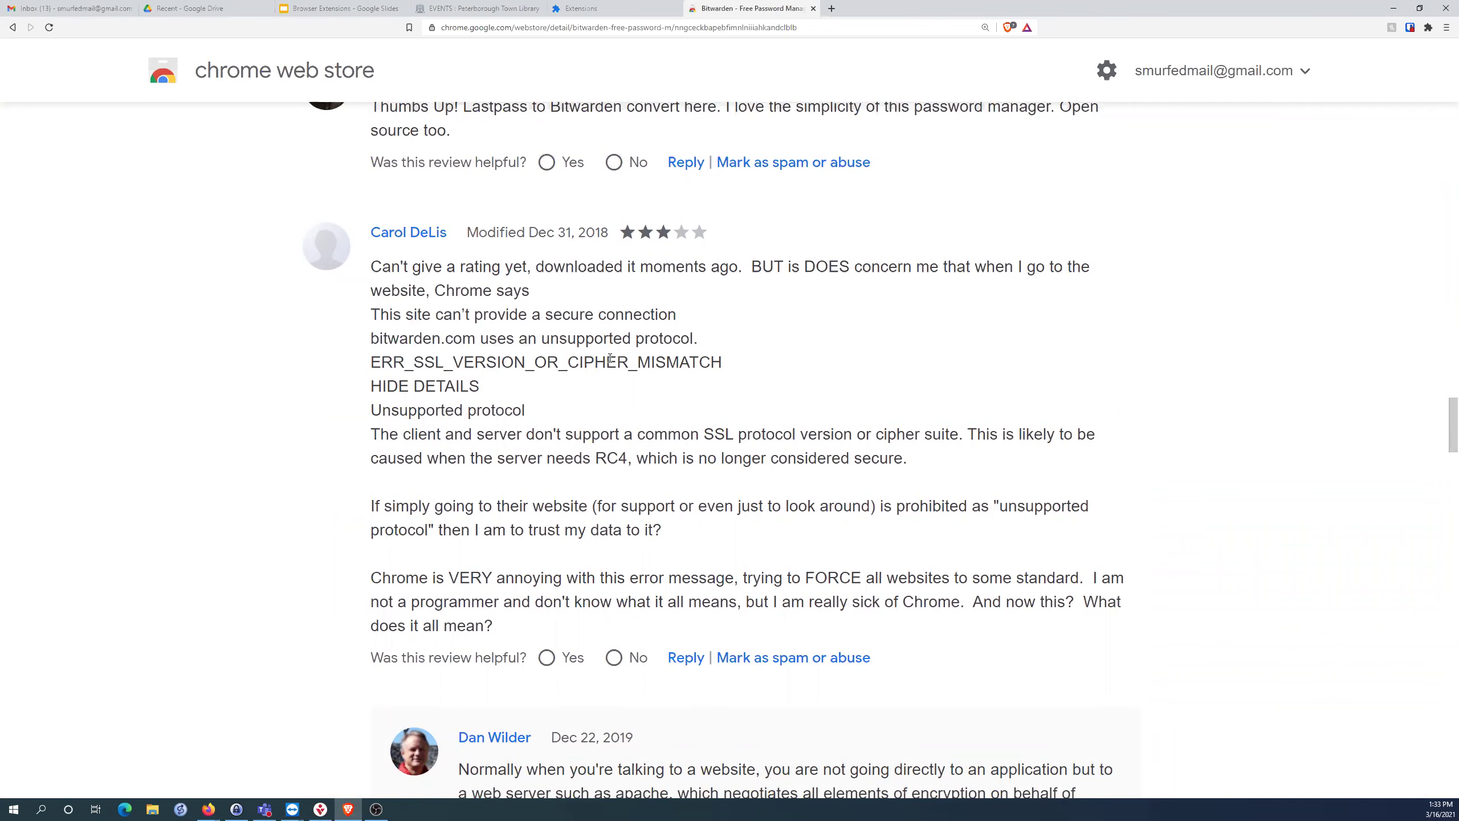
pyautogui.scroll(-9, 609, 357)
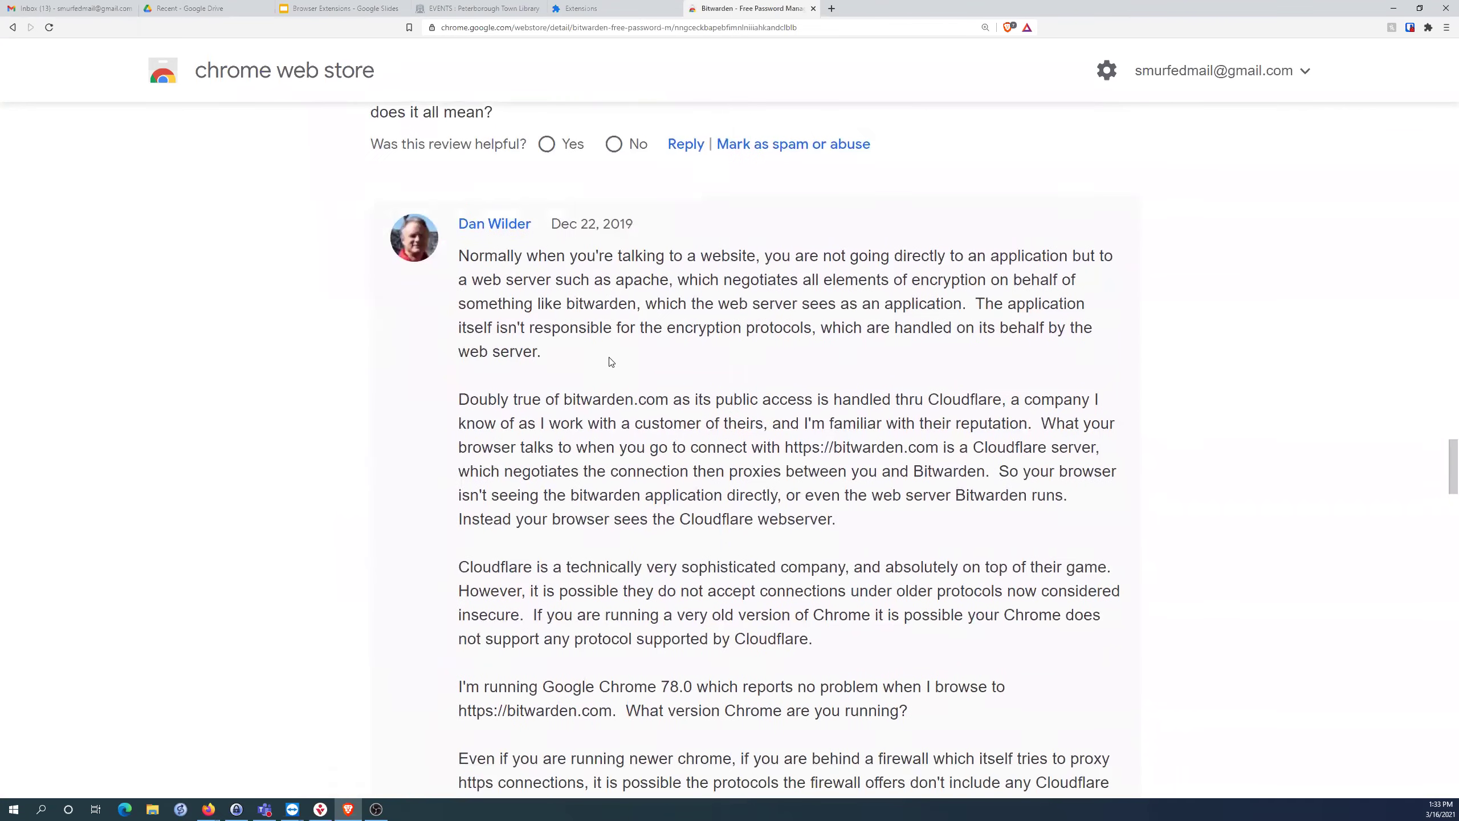
pyautogui.scroll(-1, 609, 361)
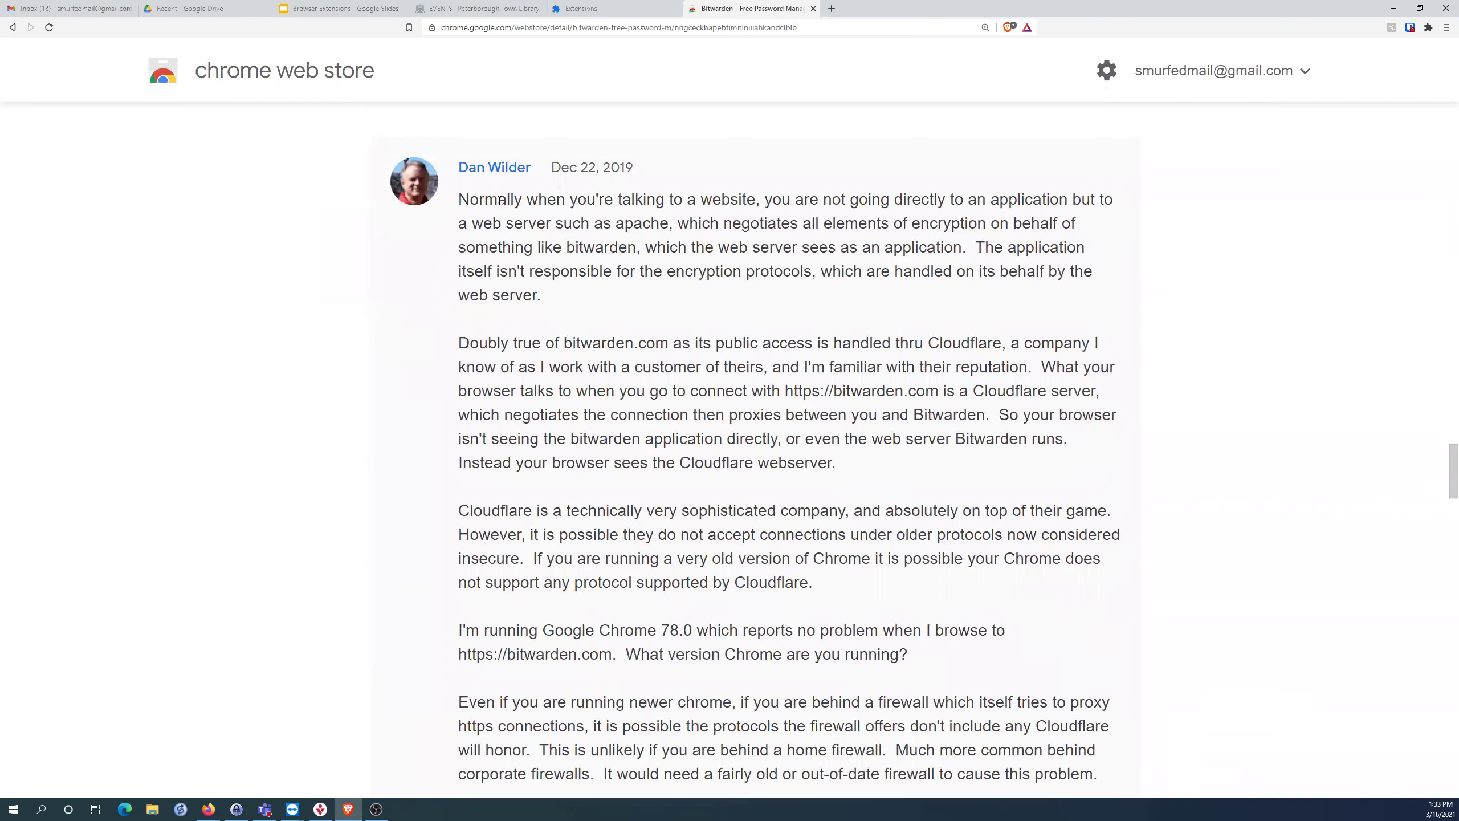
pyautogui.scroll(-6, 552, 268)
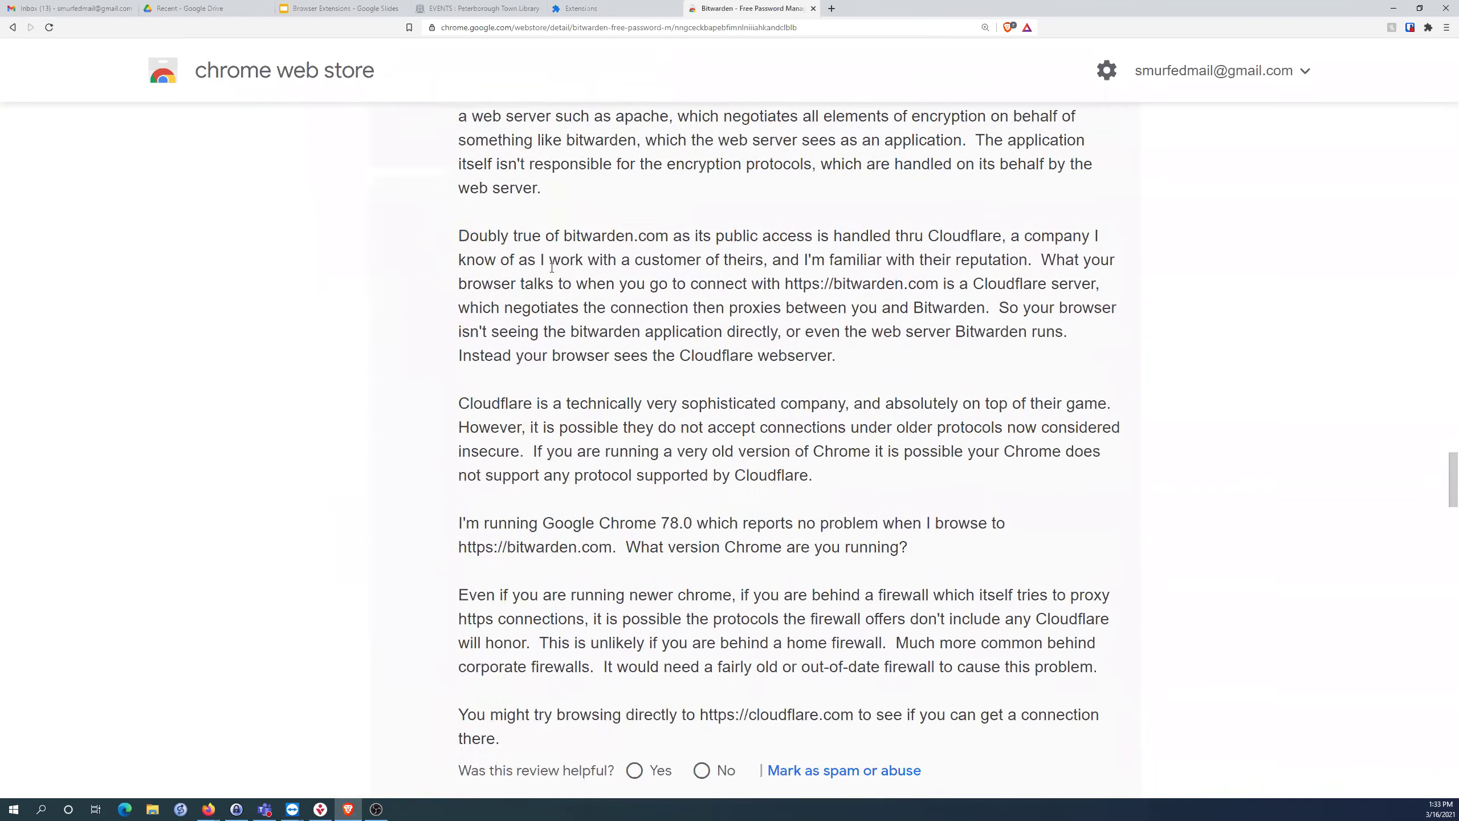
pyautogui.scroll(9, 552, 273)
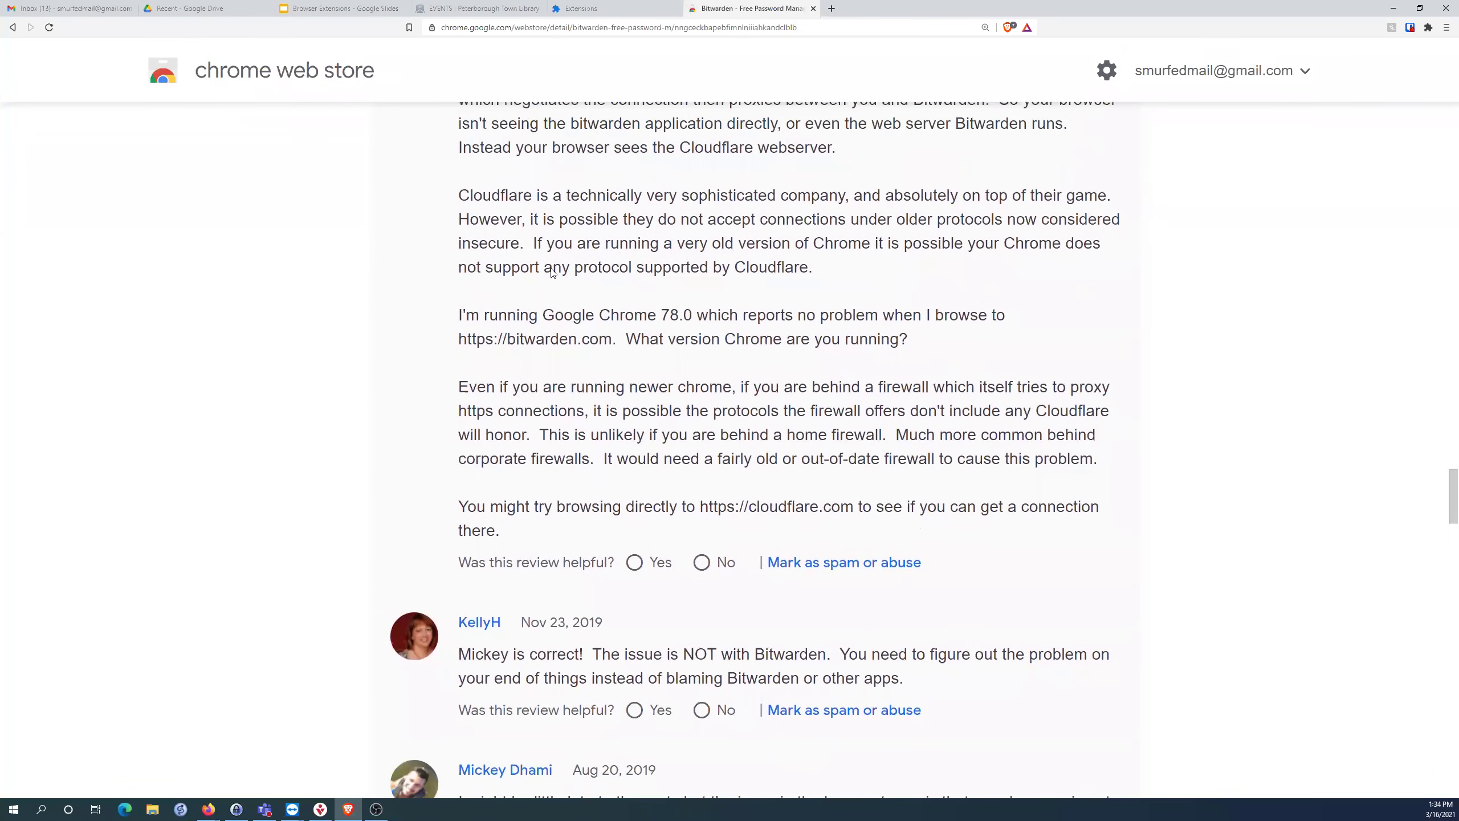
pyautogui.scroll(-9, 552, 273)
pyautogui.scroll(-5, 552, 273)
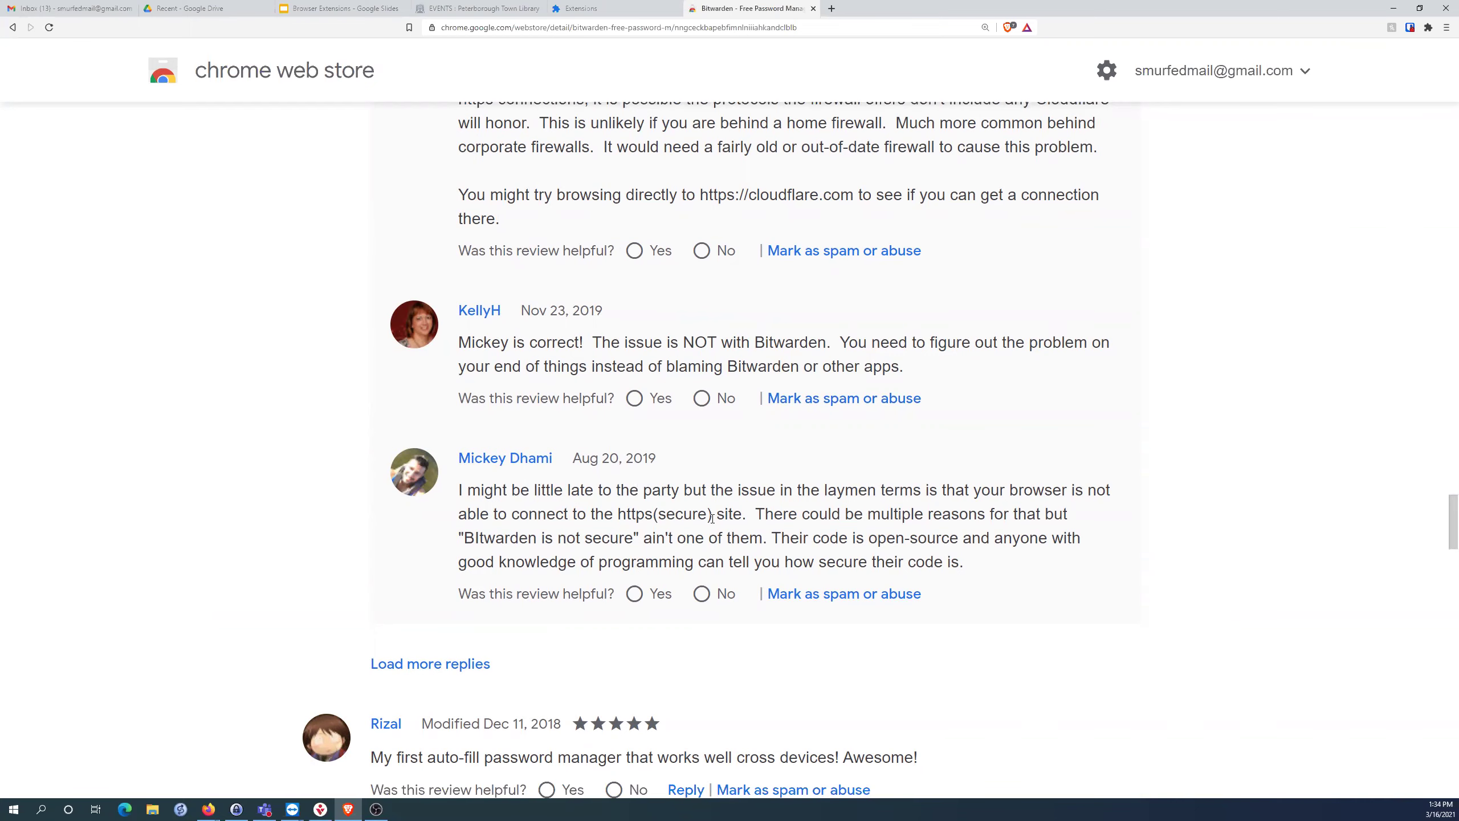
pyautogui.scroll(20, 711, 519)
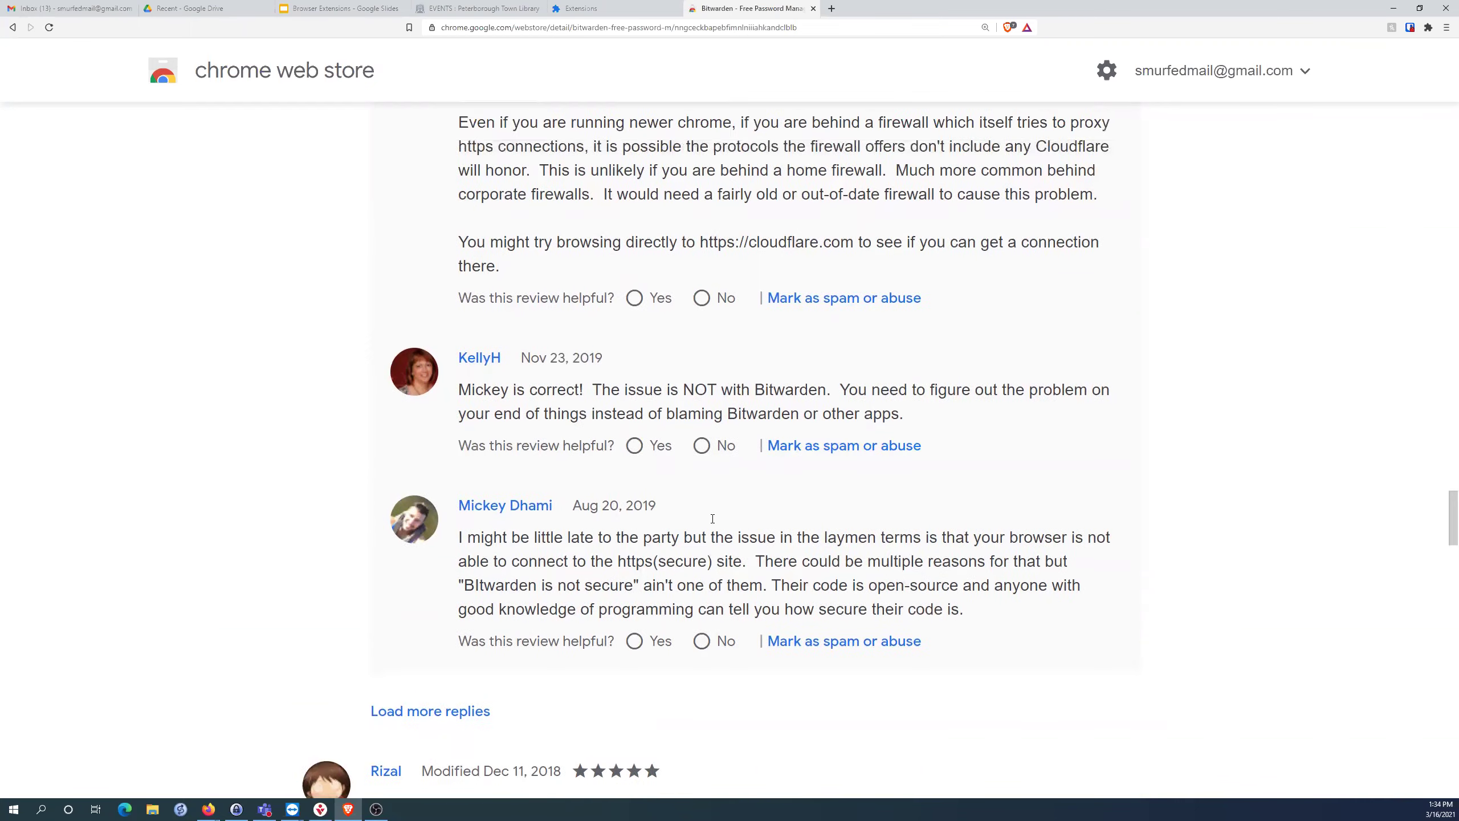
pyautogui.scroll(2, 712, 518)
pyautogui.scroll(-13, 610, 407)
pyautogui.scroll(-11, 611, 407)
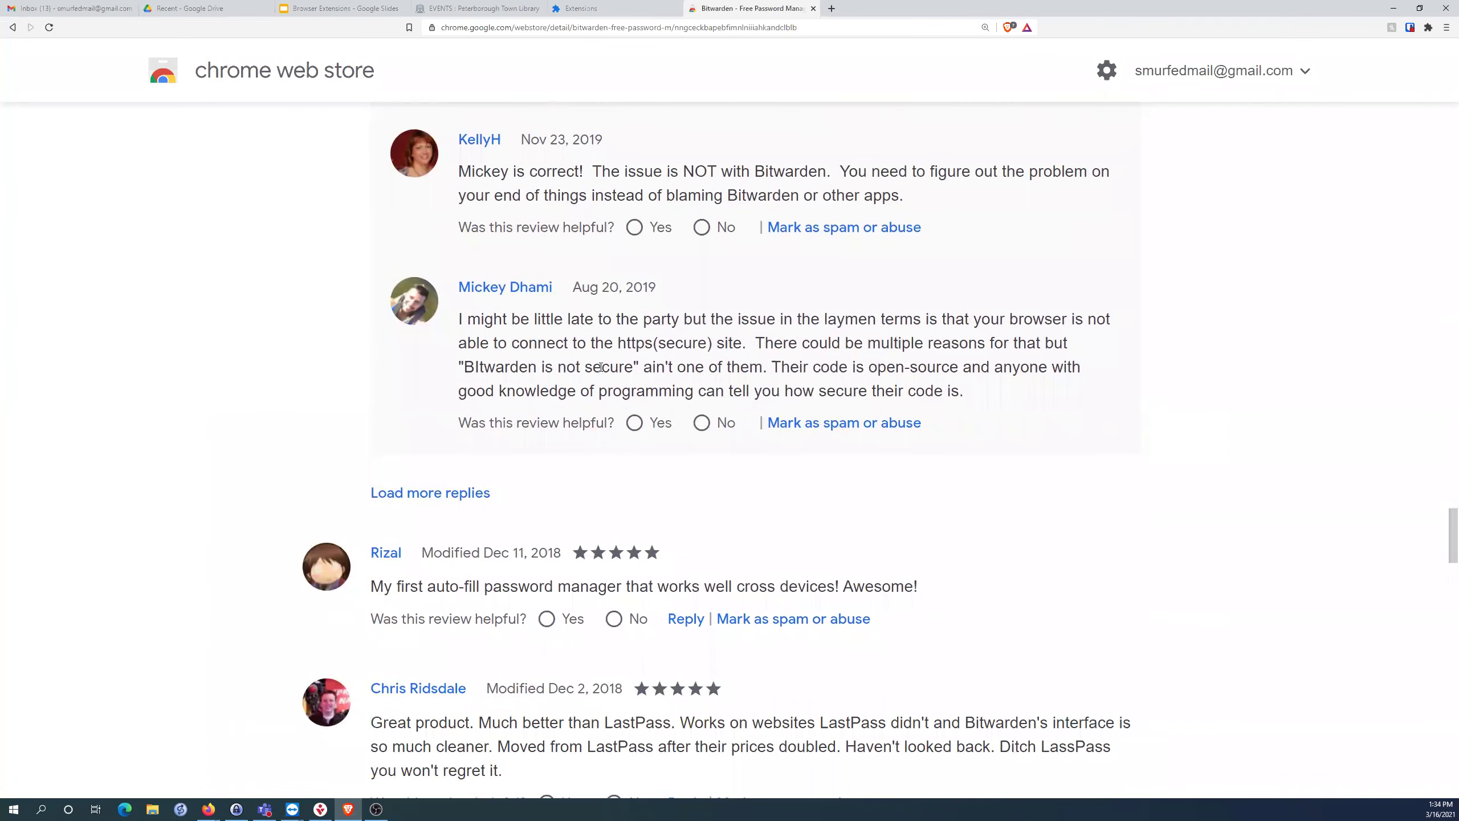
pyautogui.scroll(-18, 600, 366)
pyautogui.scroll(-20, 601, 371)
pyautogui.scroll(-8, 601, 370)
pyautogui.scroll(20, 601, 370)
pyautogui.scroll(20, 601, 370)
pyautogui.scroll(-5, 557, 410)
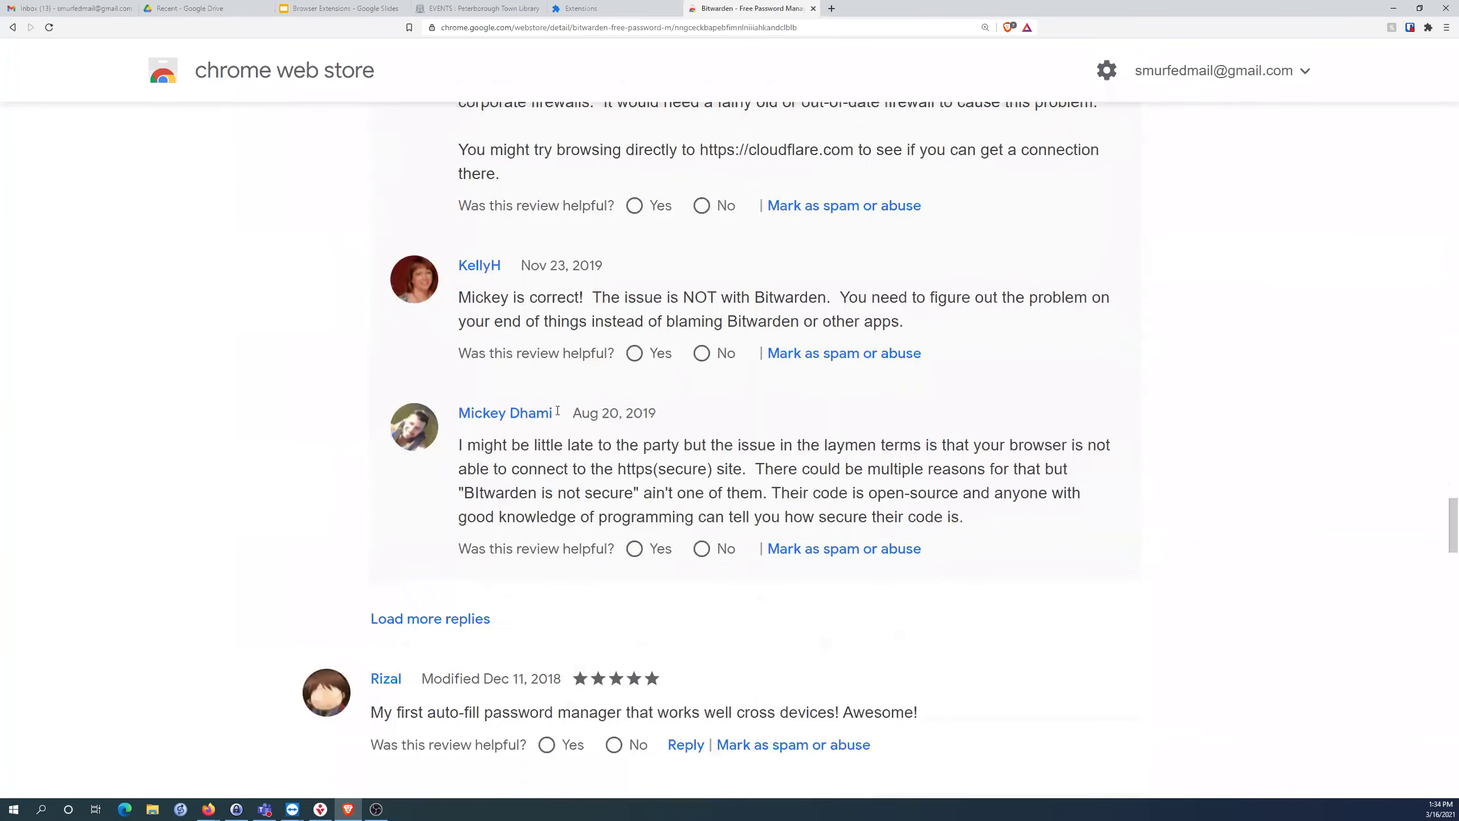
pyautogui.scroll(12, 536, 467)
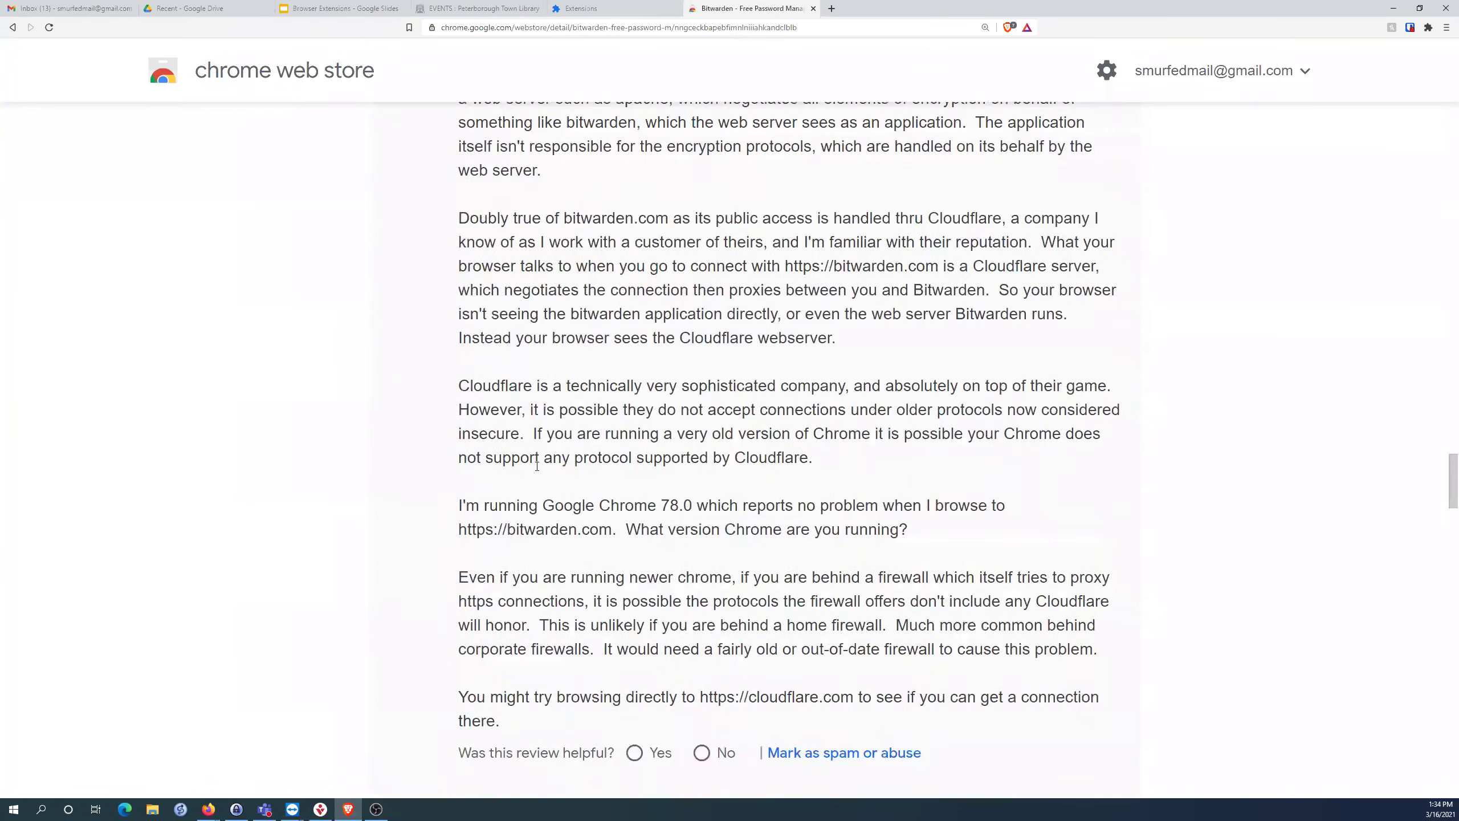
pyautogui.scroll(-1, 536, 467)
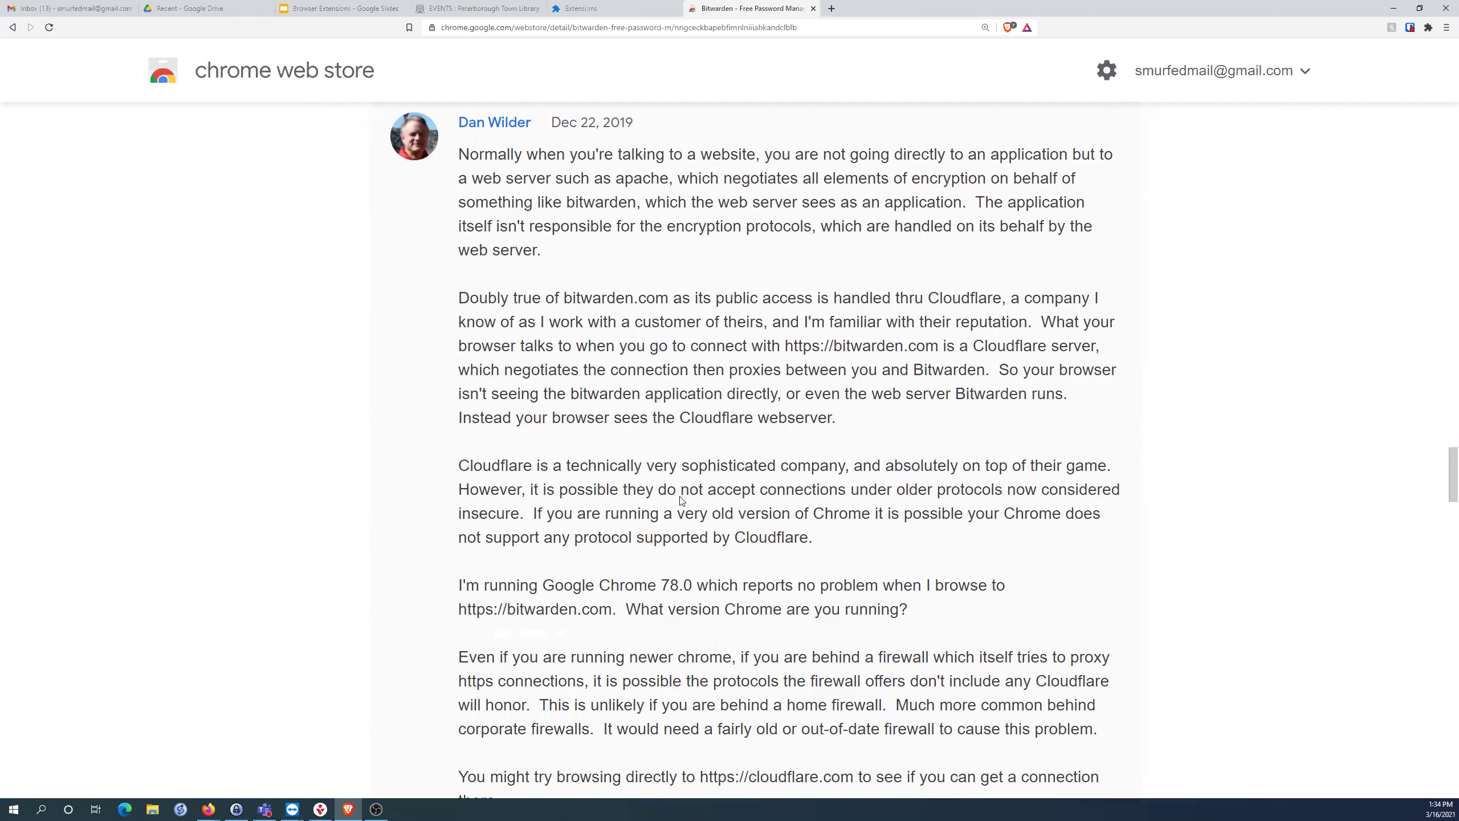
pyautogui.scroll(-3, 684, 586)
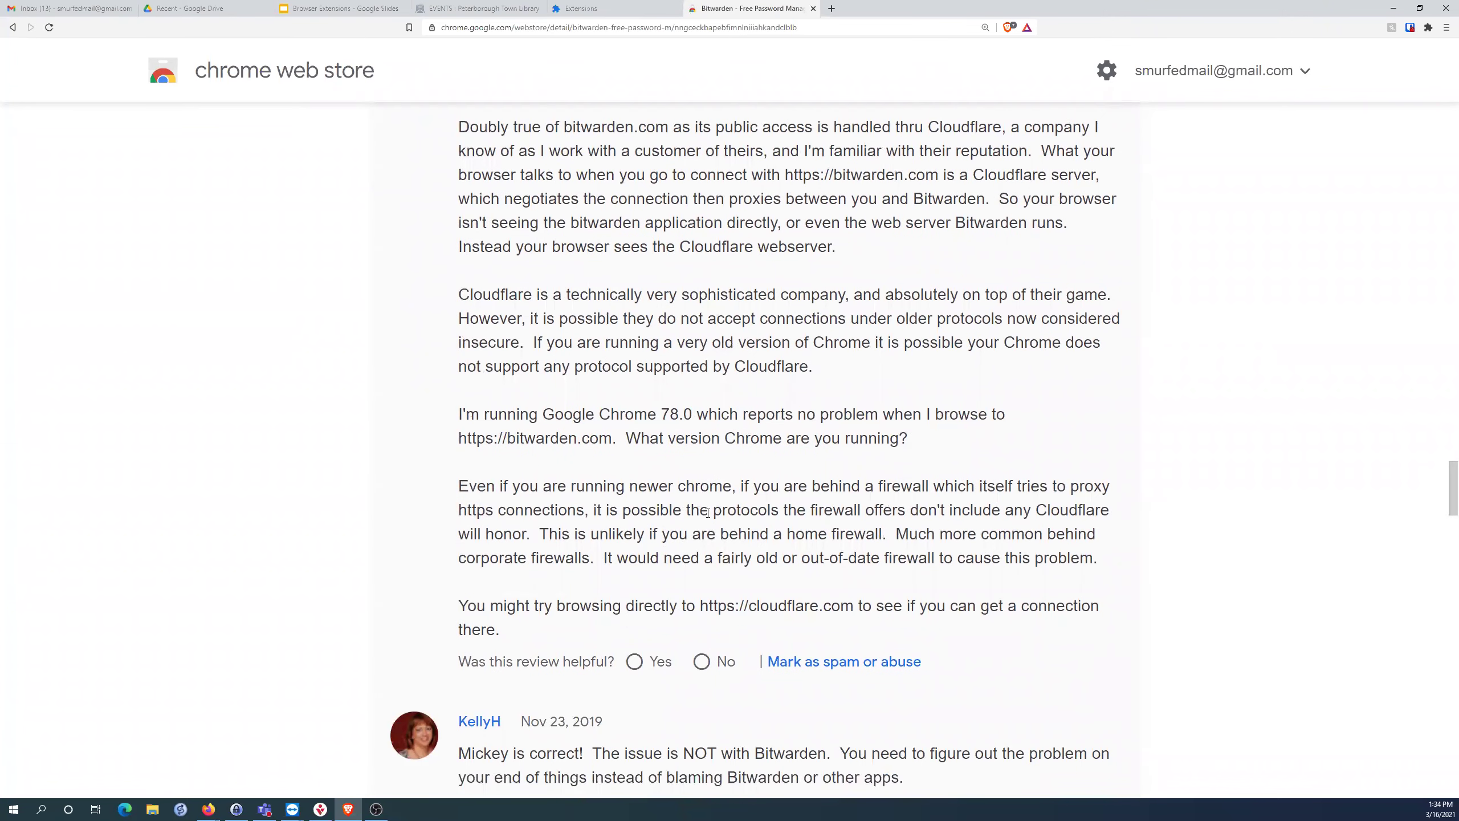
pyautogui.scroll(20, 708, 511)
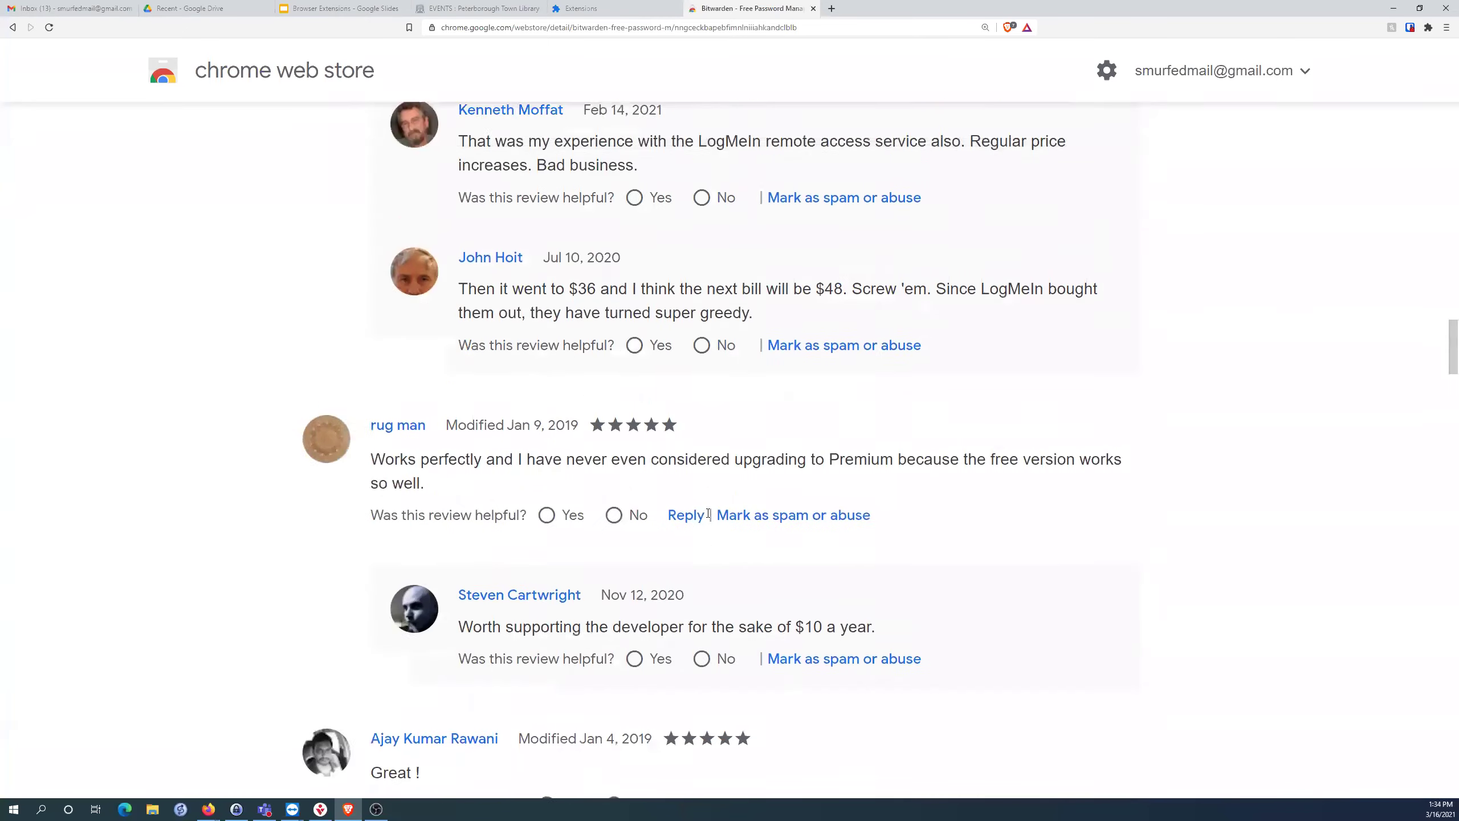
pyautogui.scroll(20, 708, 513)
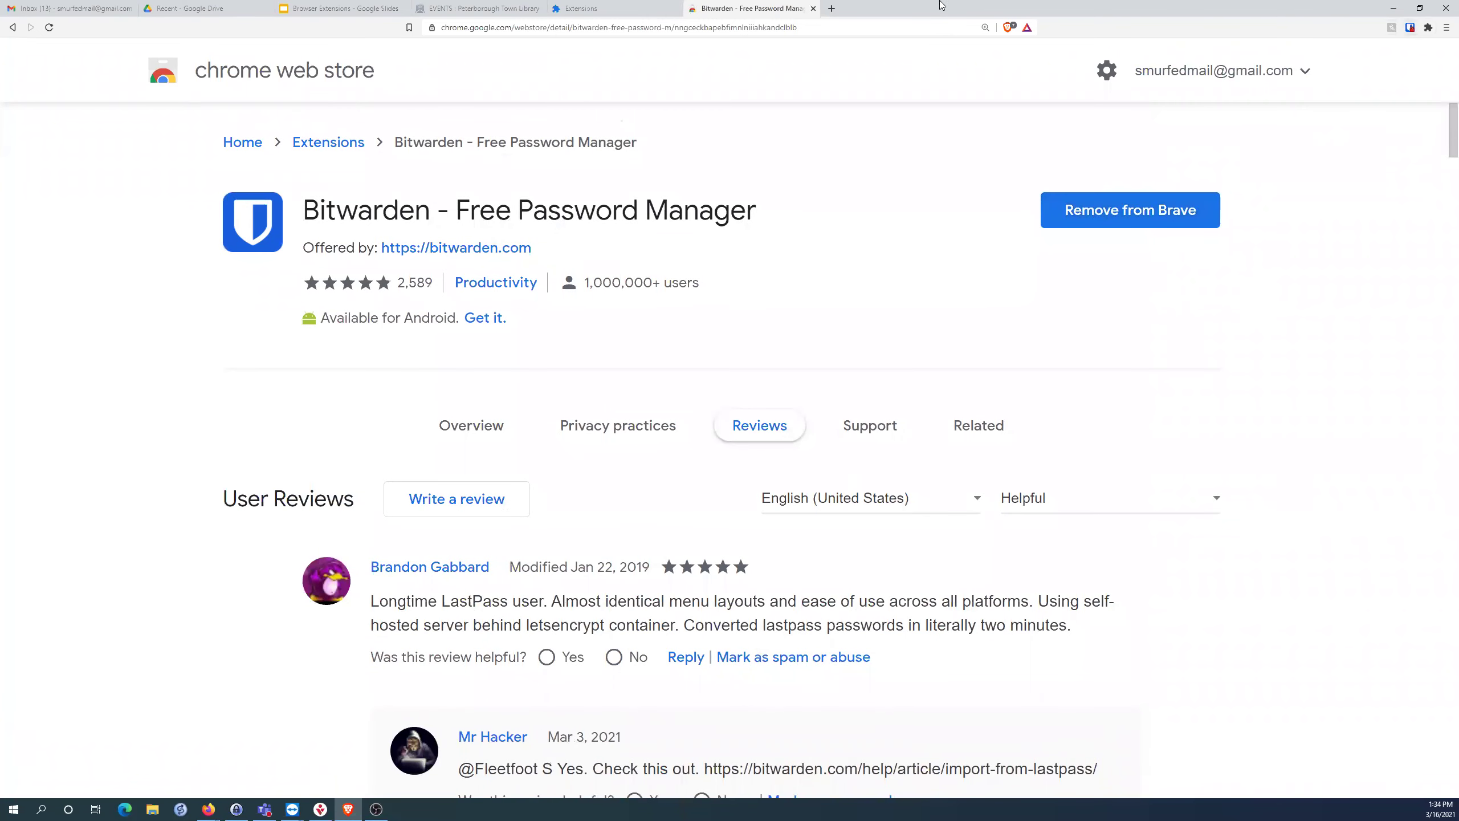
pyautogui.click(677, 8)
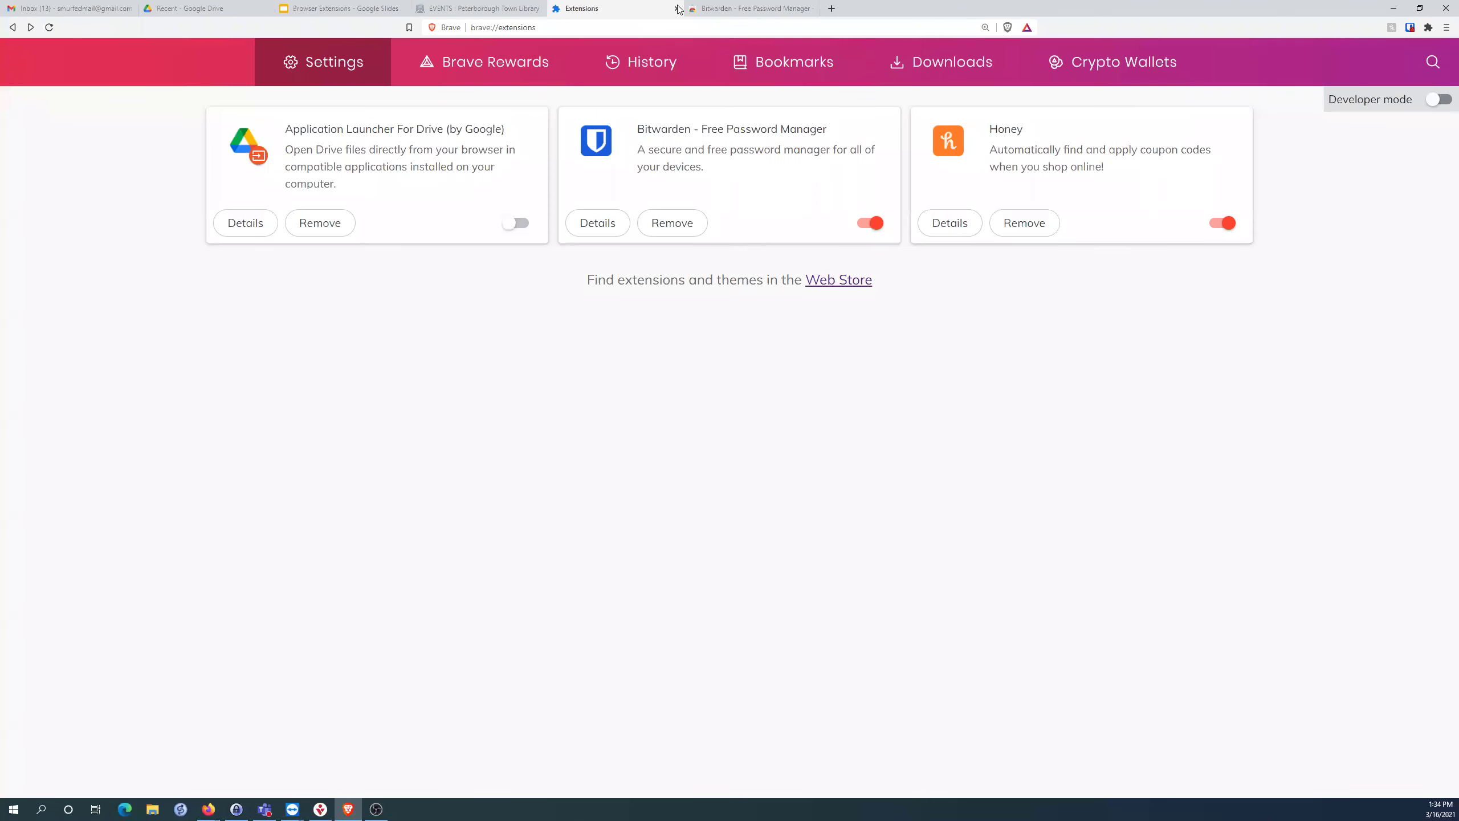
pyautogui.click(677, 8)
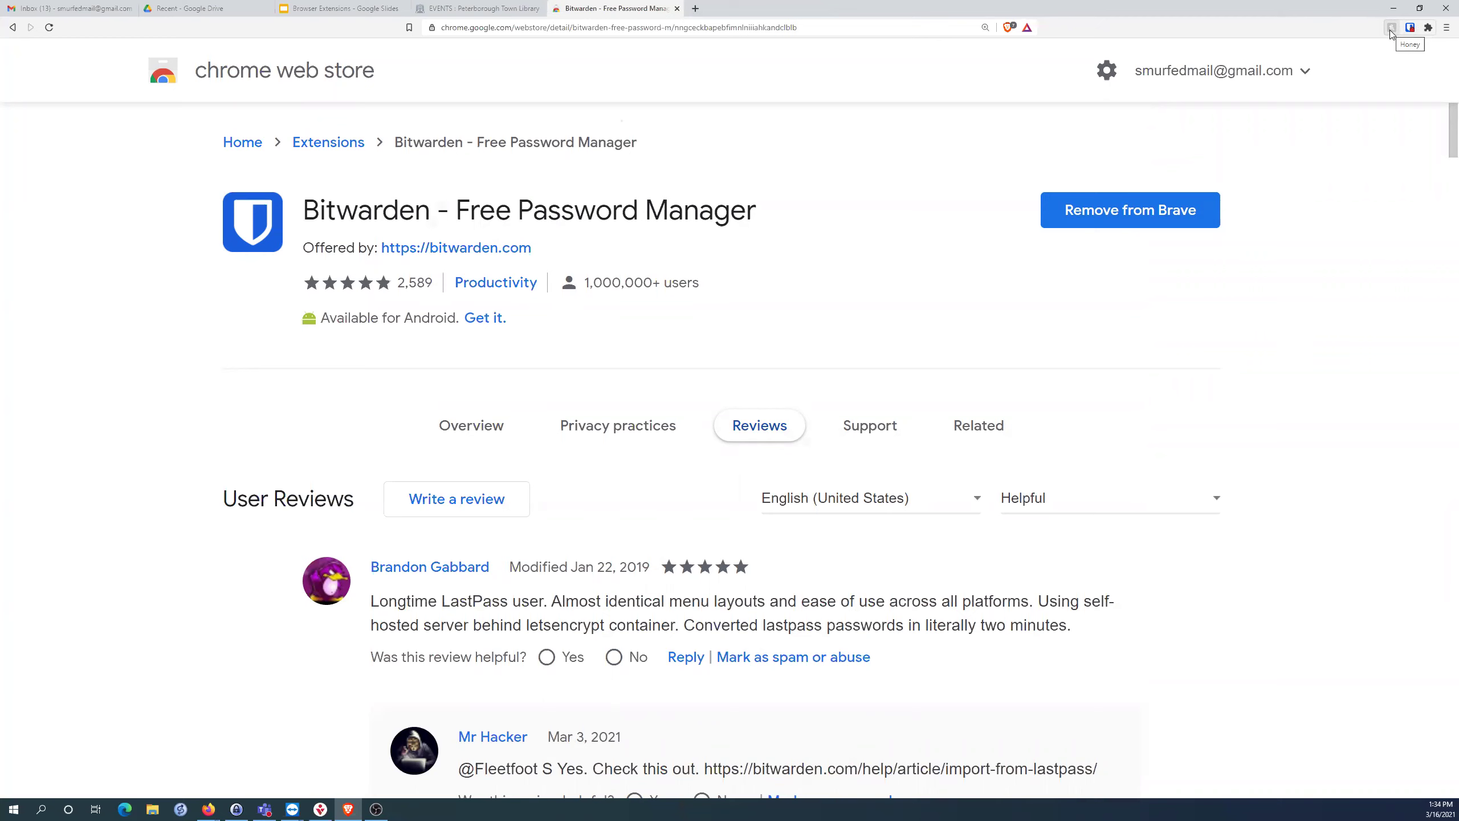
pyautogui.click(1391, 28)
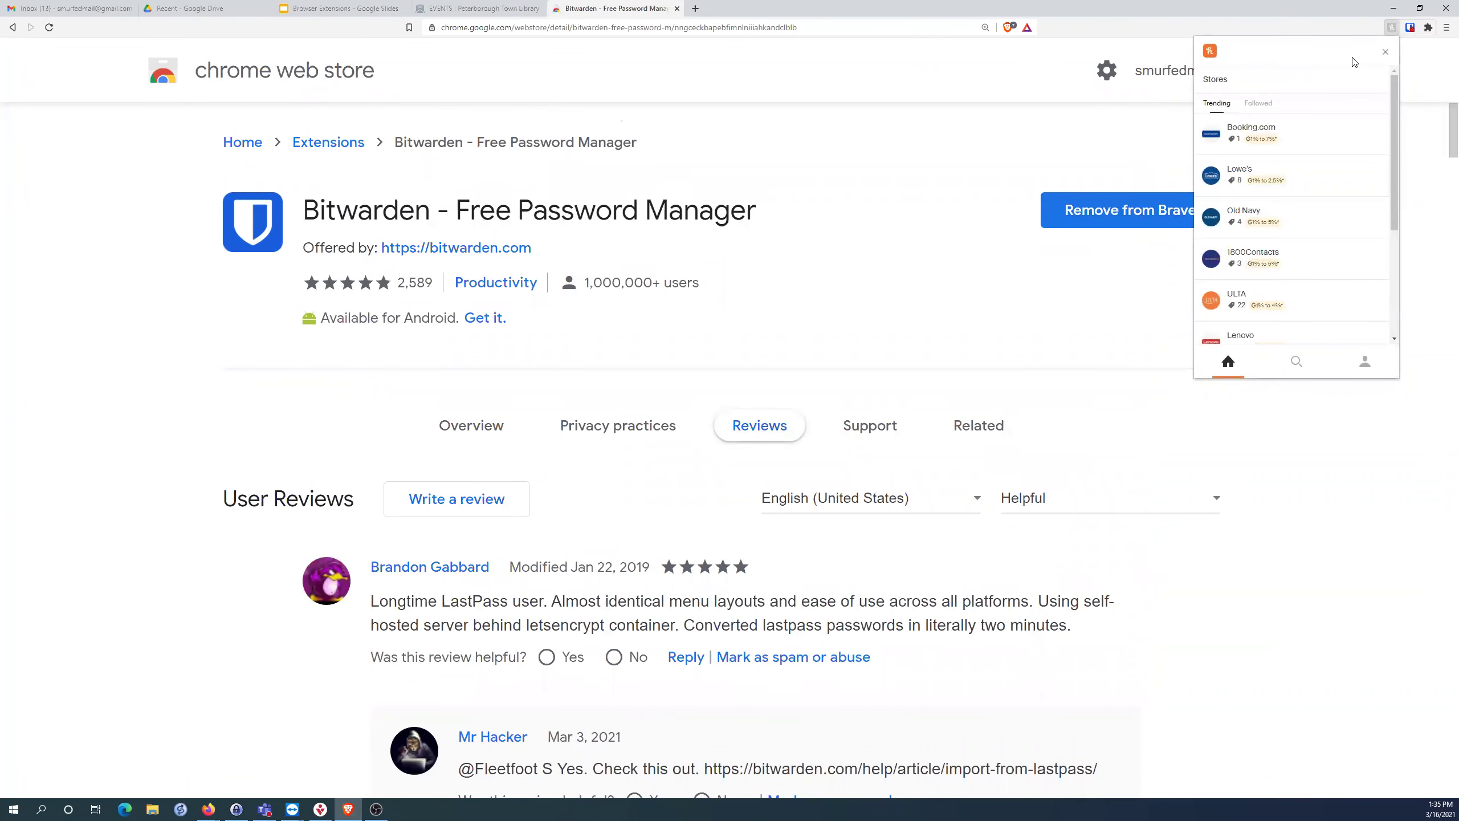
pyautogui.scroll(-3, 1301, 142)
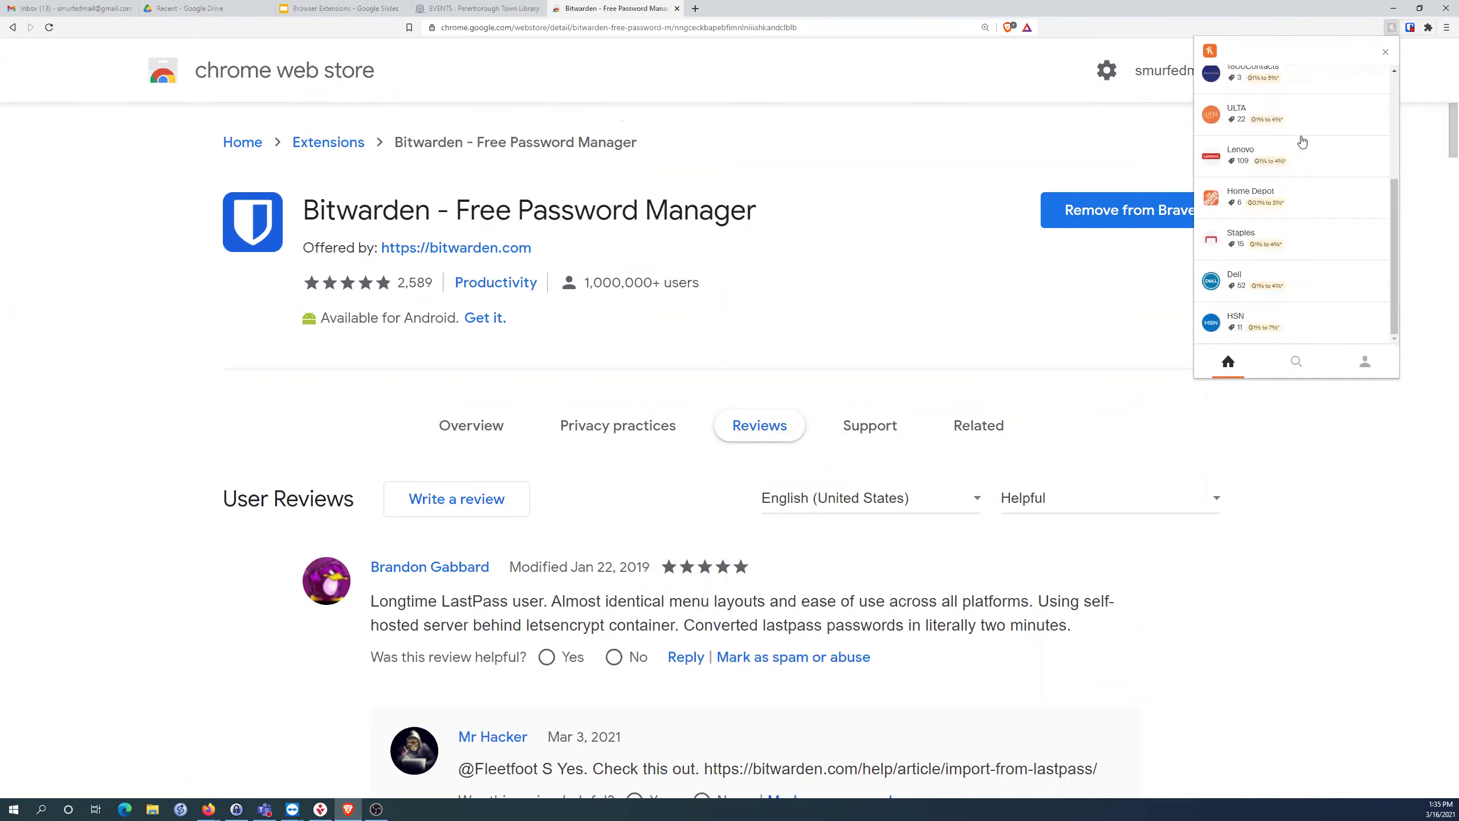
pyautogui.click(1306, 33)
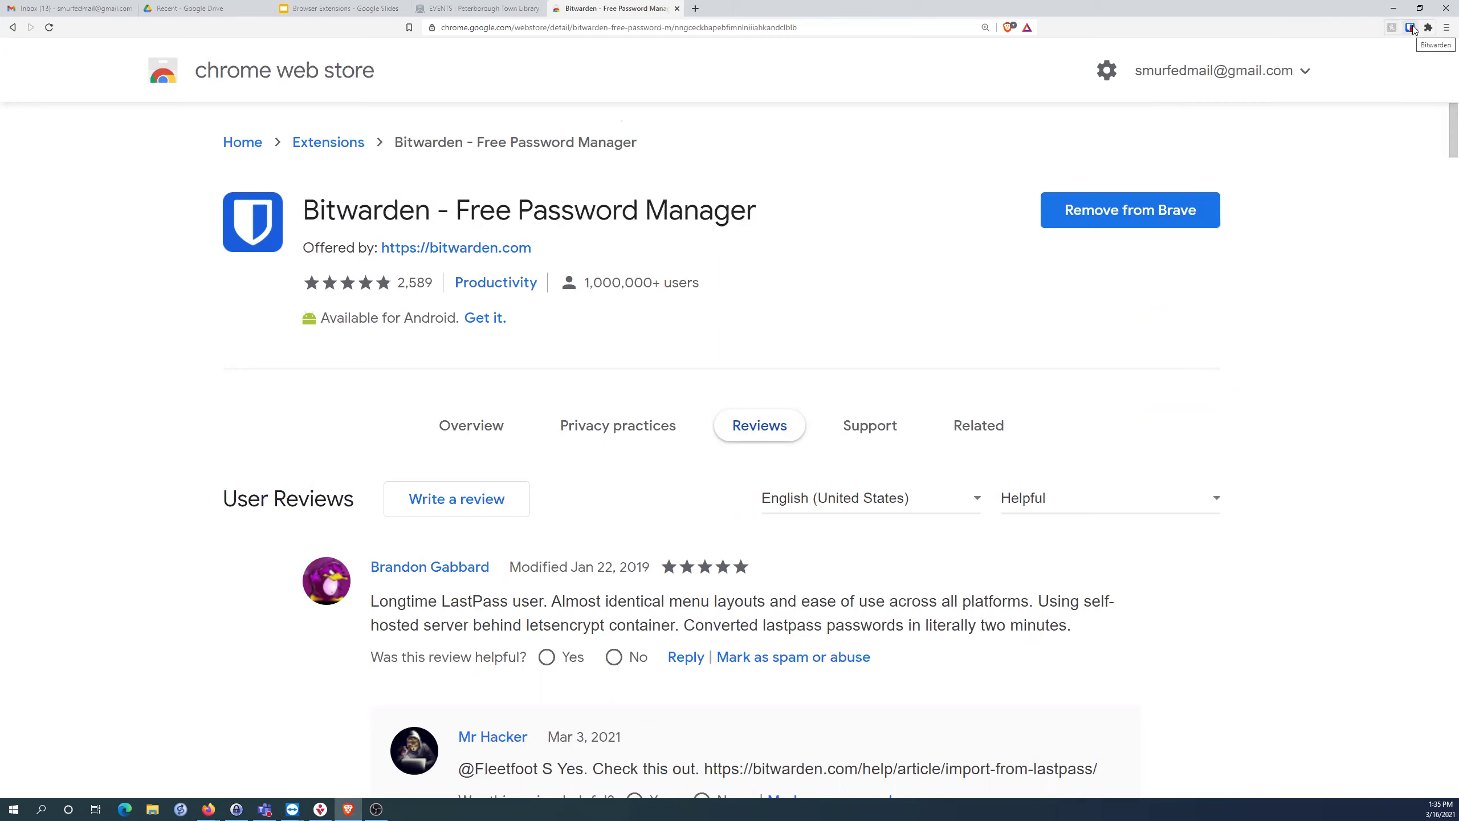
# - Unlock the Bitwarden vault by pasting the master password
pyautogui.click(1410, 28)
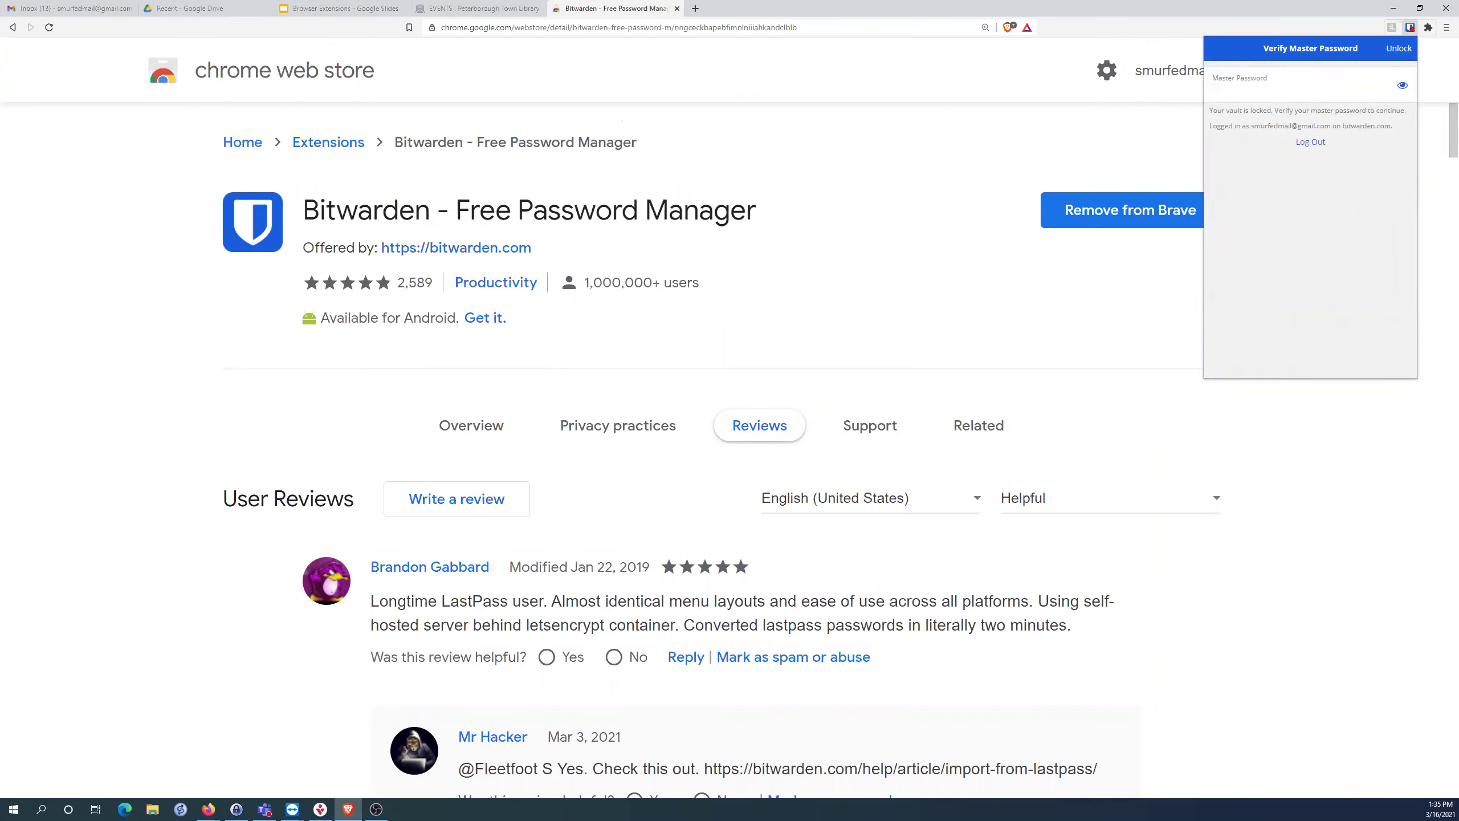
pyautogui.click(236, 809)
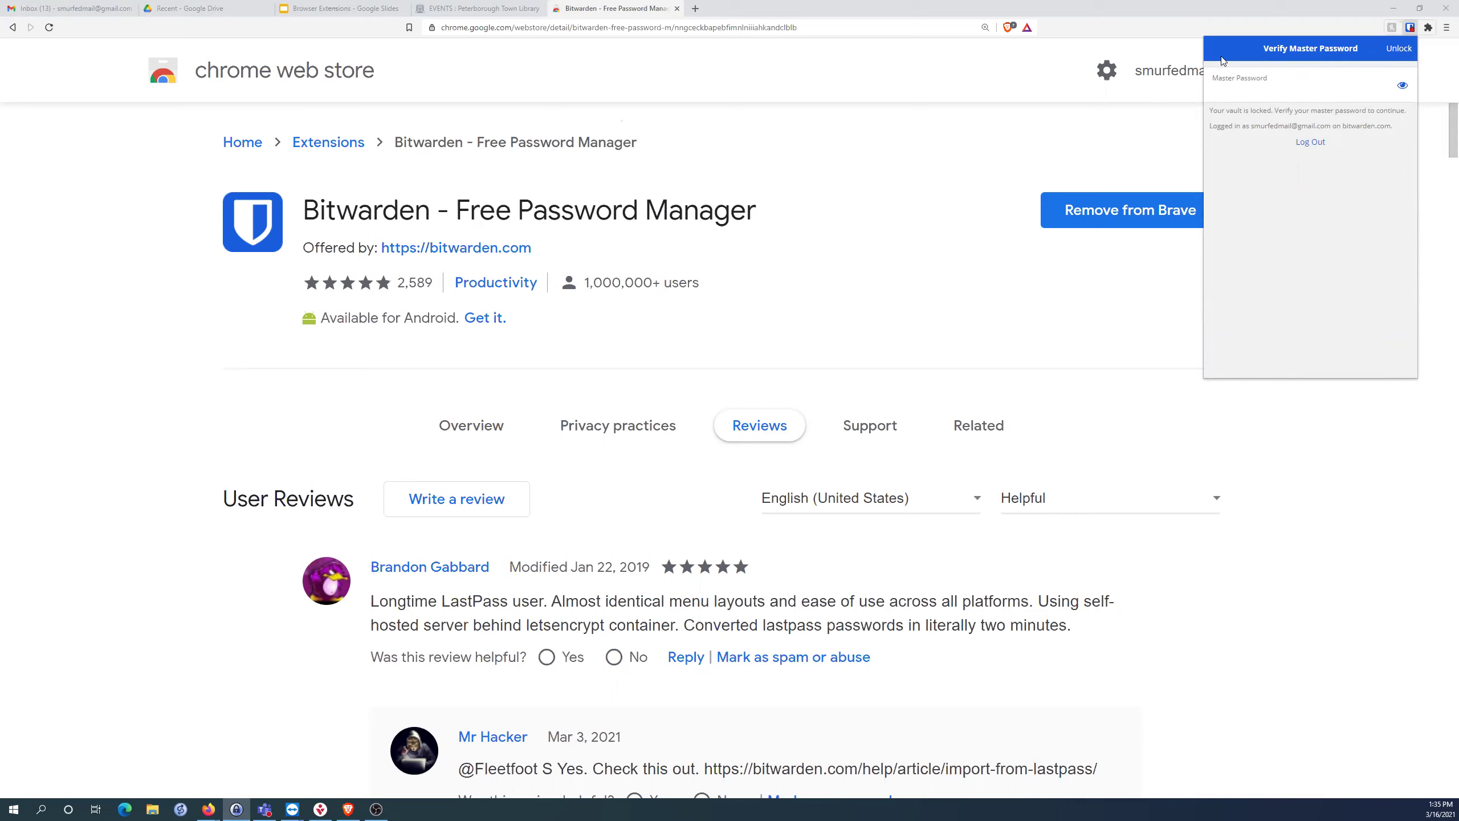
pyautogui.click(1242, 87)
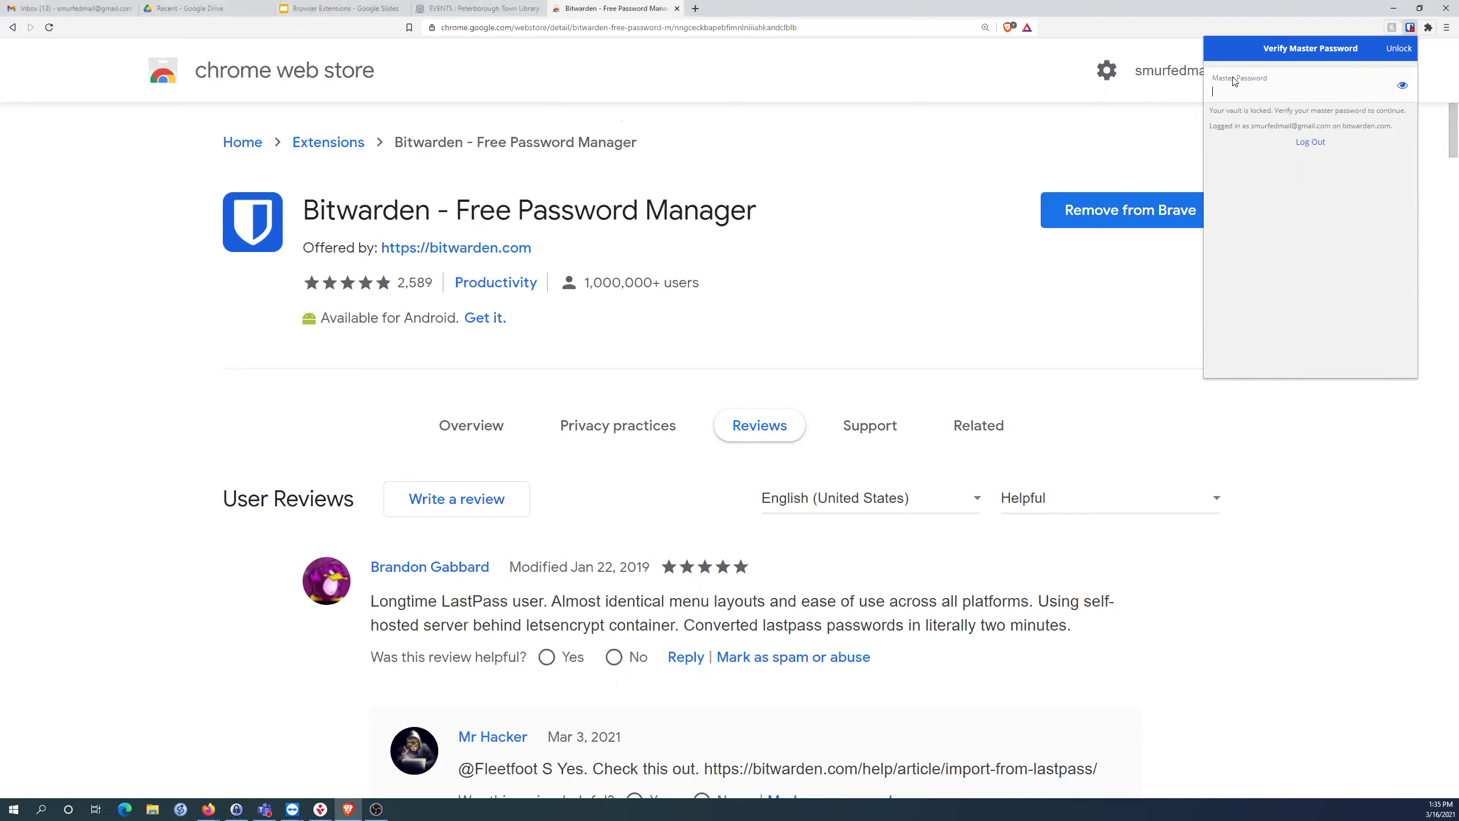
pyautogui.hotkey('ctrl', 'v')
pyautogui.press('Return')
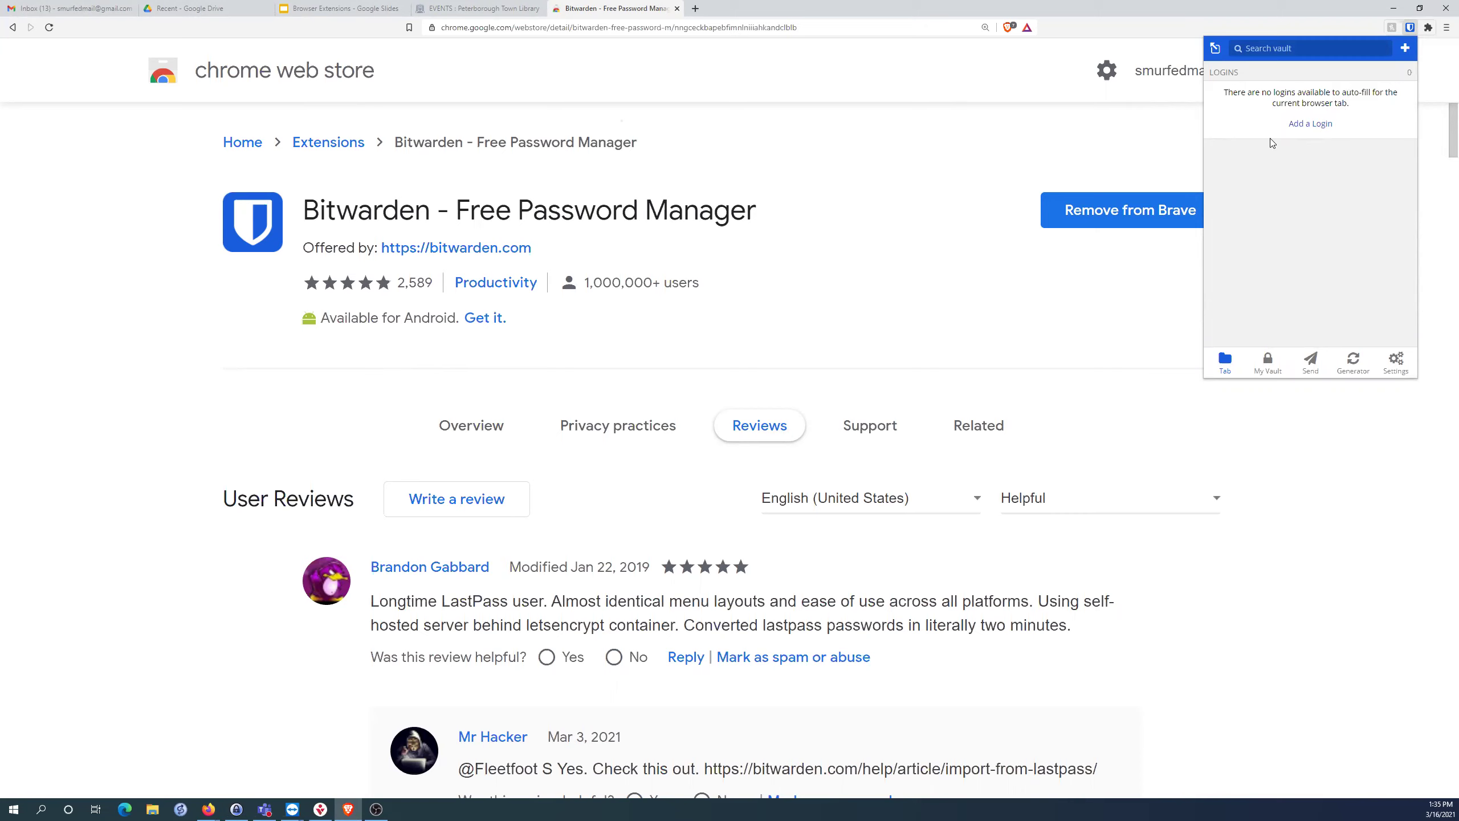
# - Reopen Bitwarden, browse all vault items and open the online shopping folder
pyautogui.click(1213, 5)
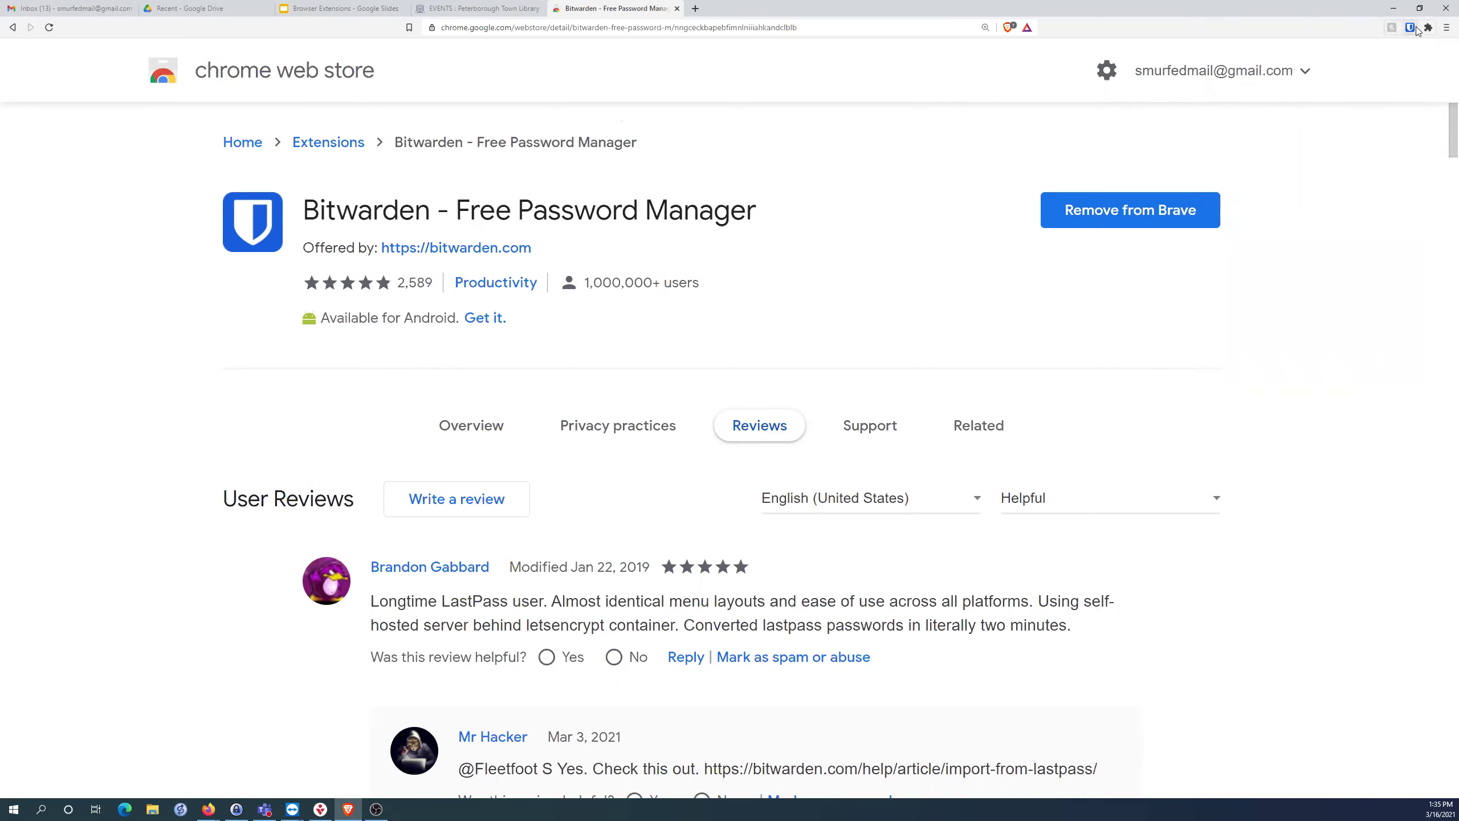
pyautogui.click(1414, 28)
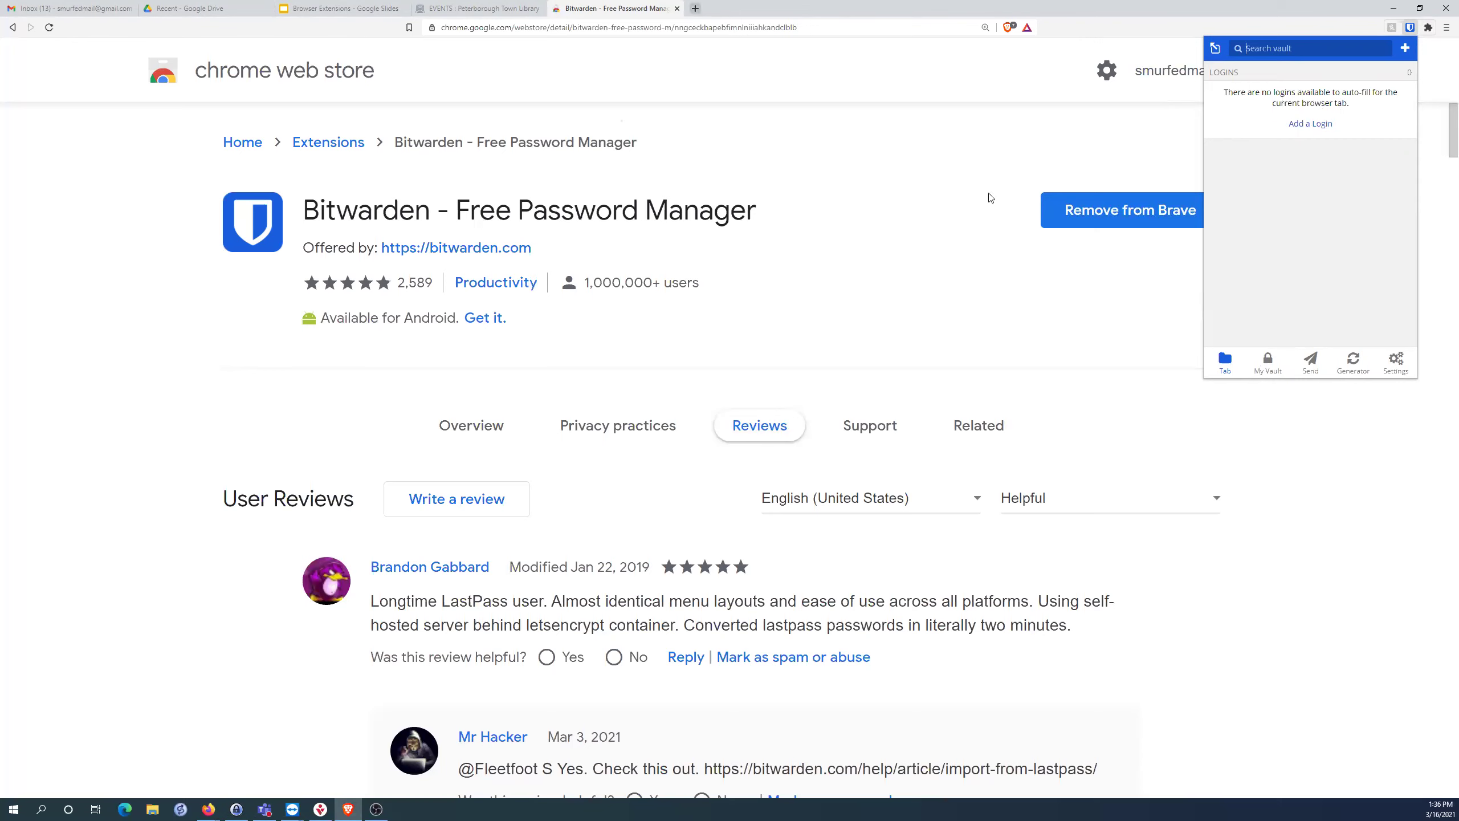
pyautogui.click(1266, 364)
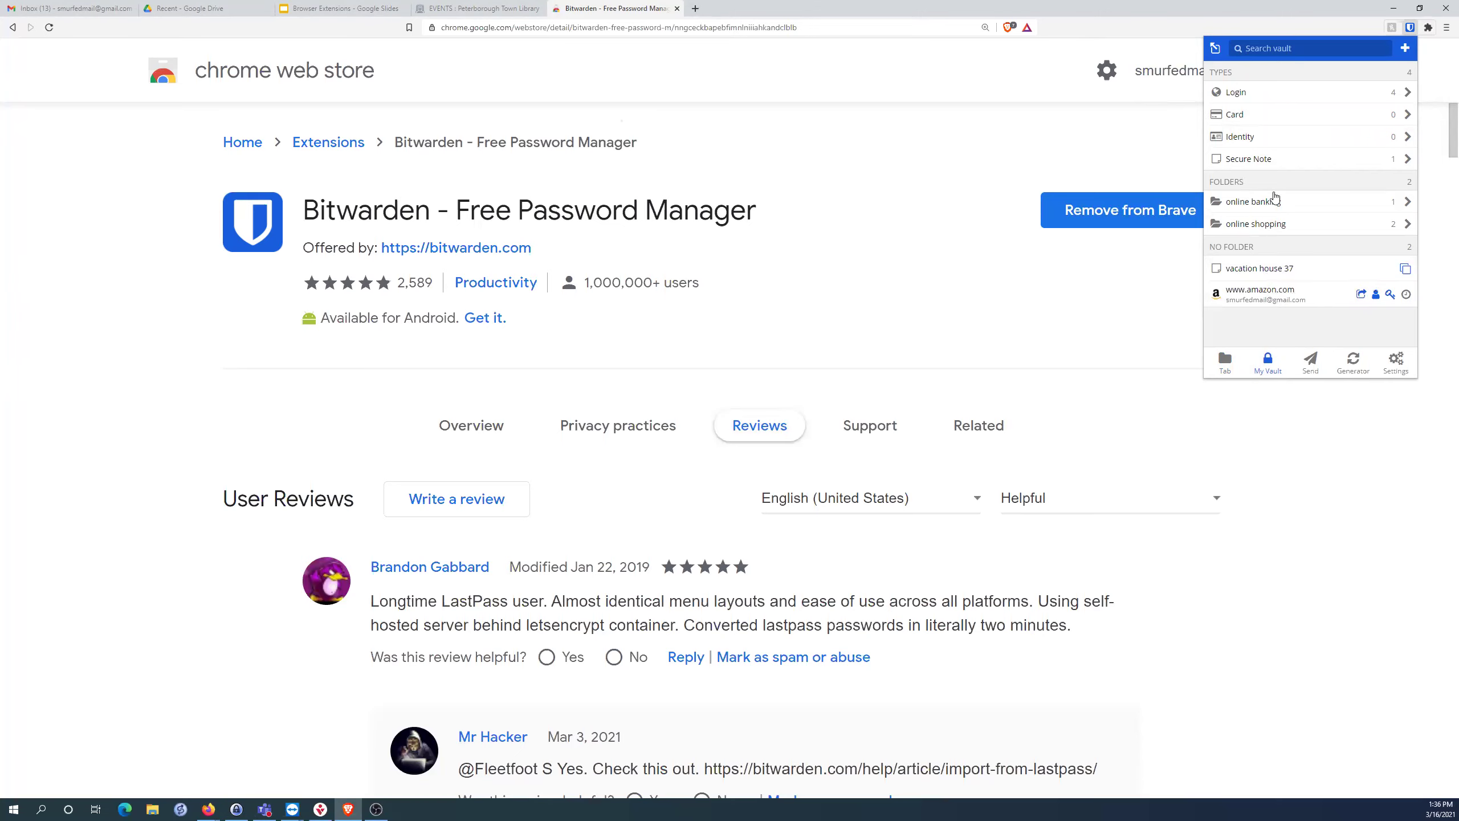
pyautogui.click(1258, 225)
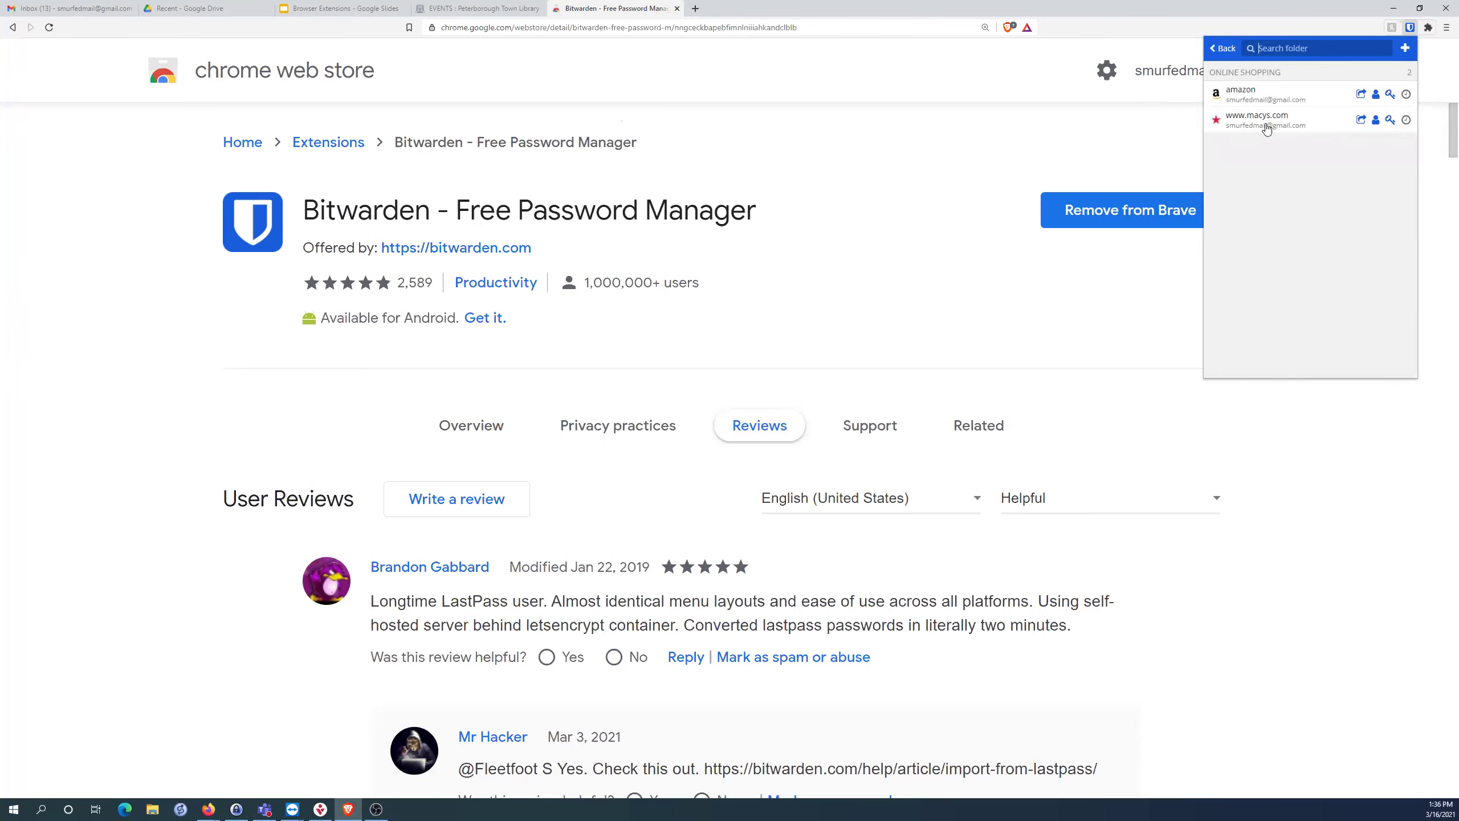
# - Load macys.com in a new tab and dismiss Honey's tips panel
pyautogui.click(695, 10)
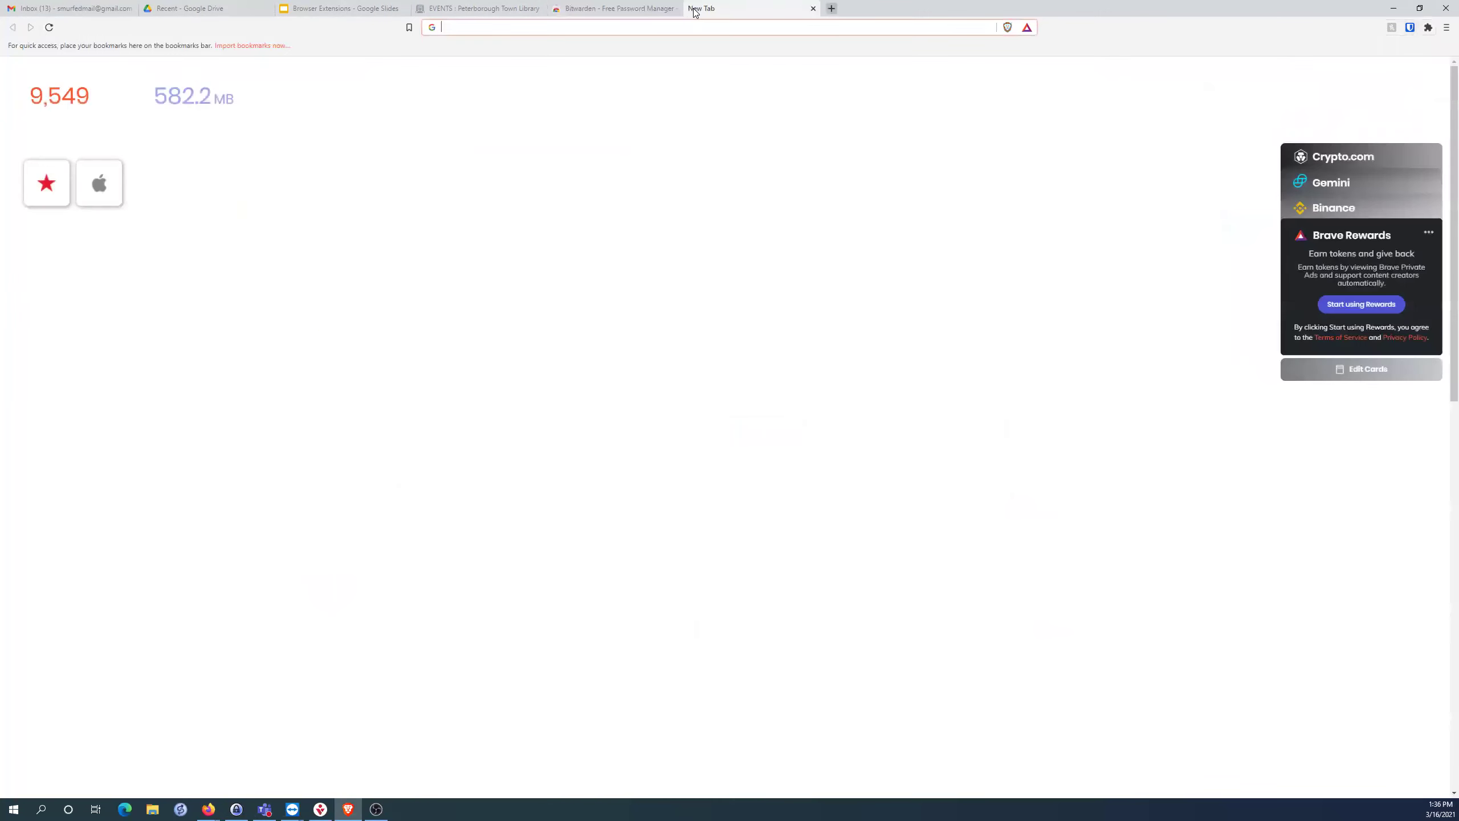
pyautogui.write('macy')
pyautogui.press('Return')
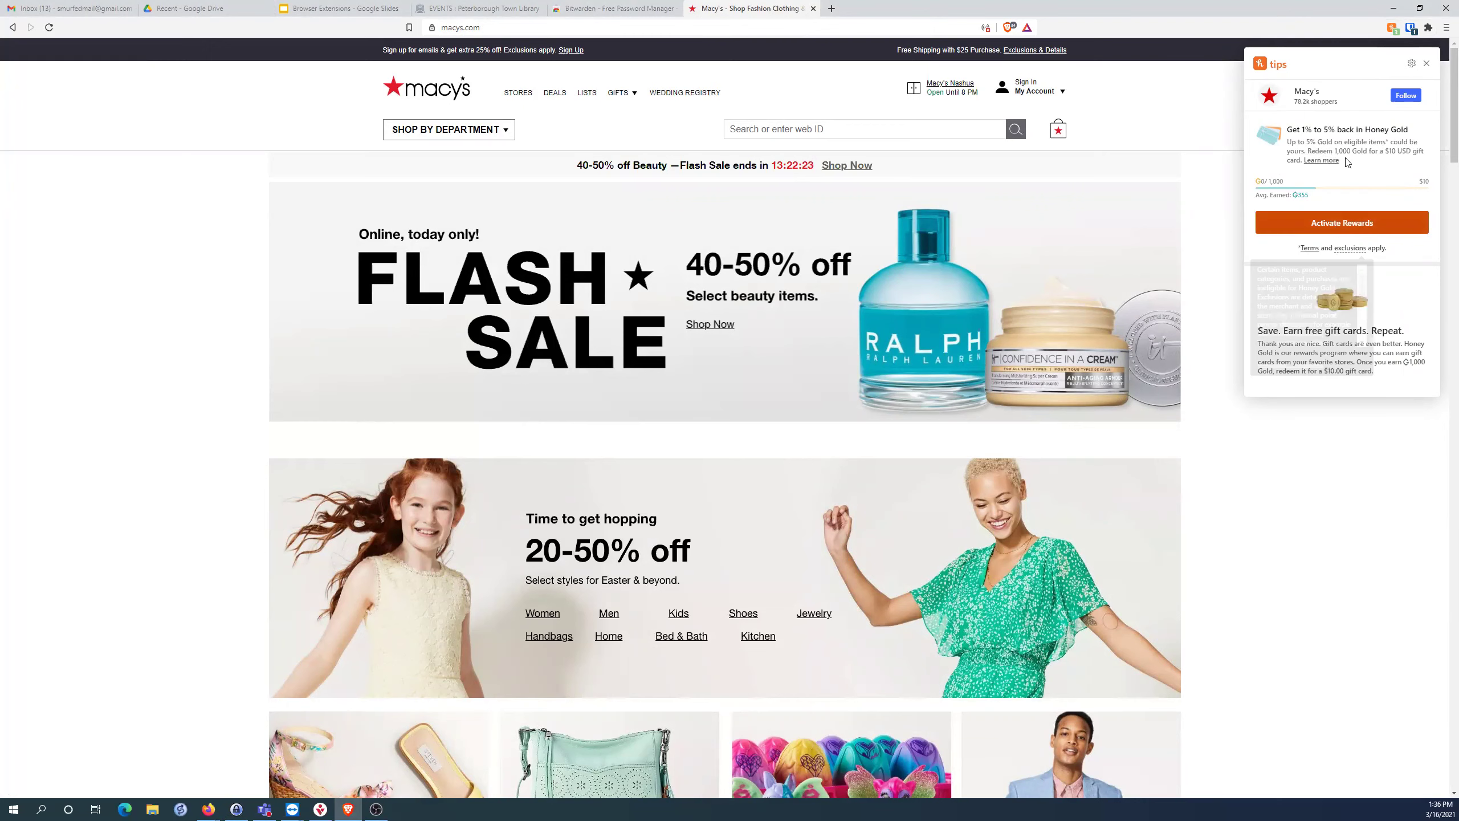
pyautogui.moveTo(1339, 249)
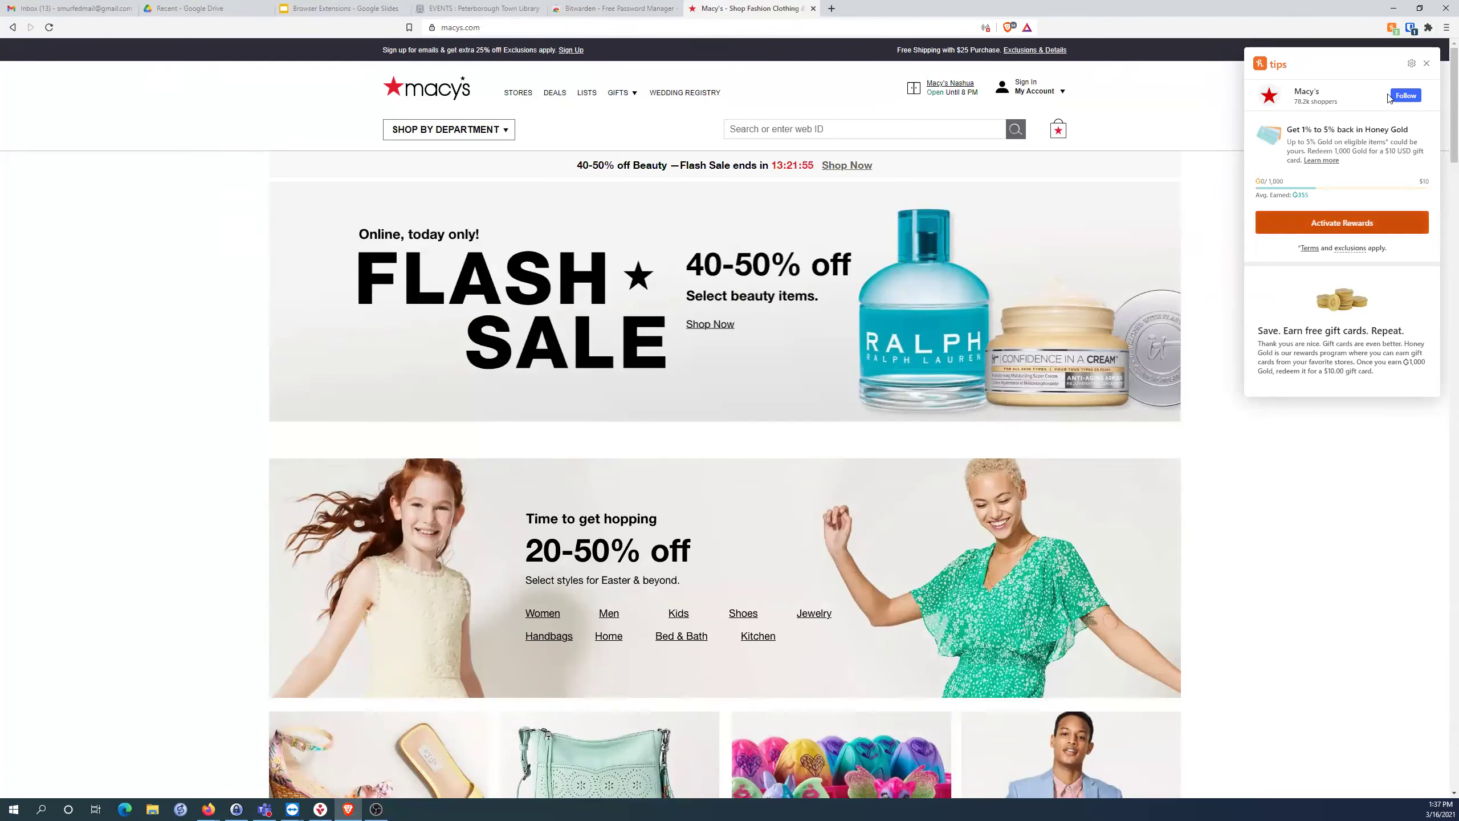
pyautogui.click(1425, 66)
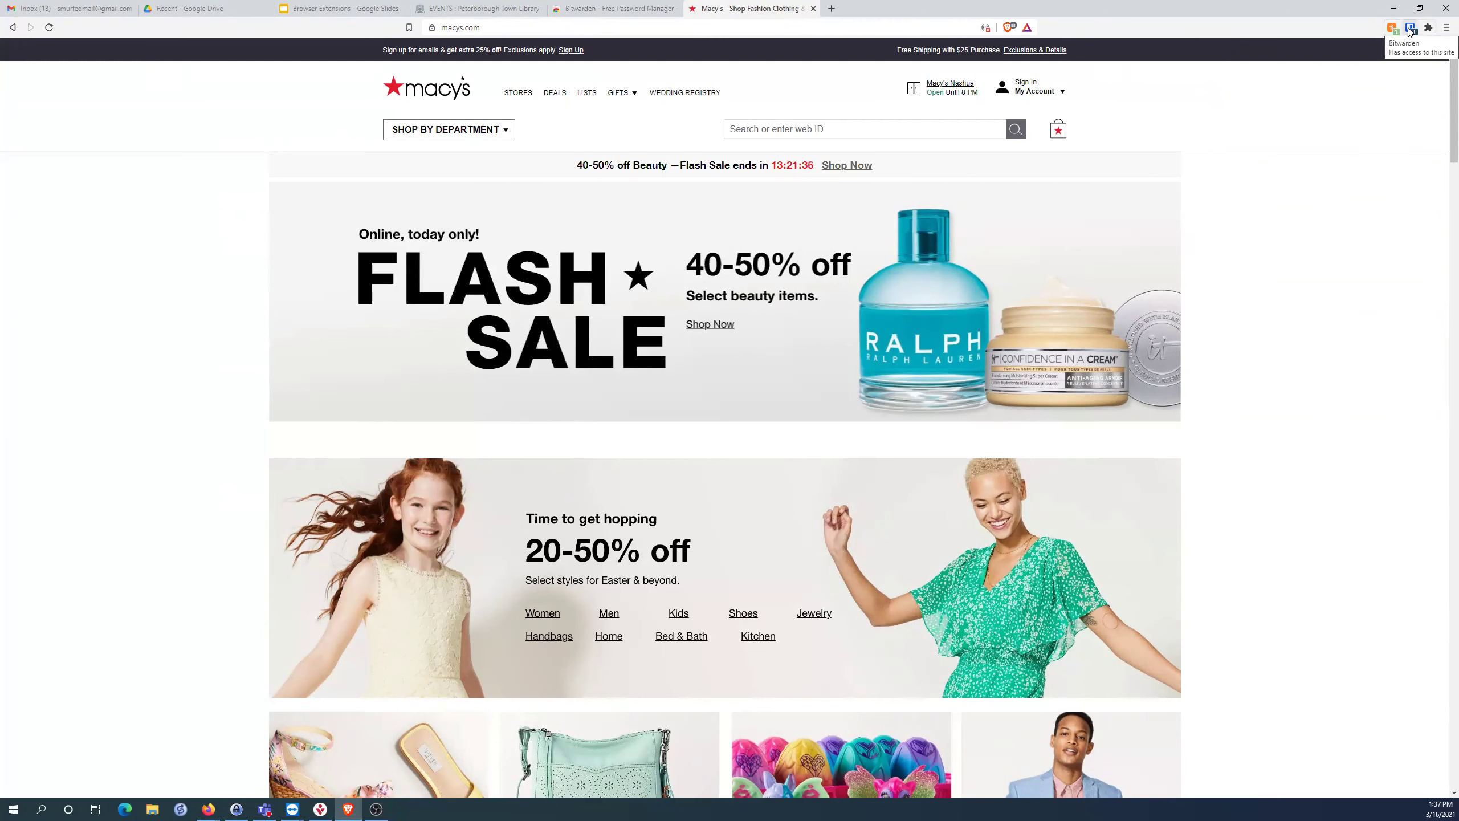
pyautogui.click(1409, 28)
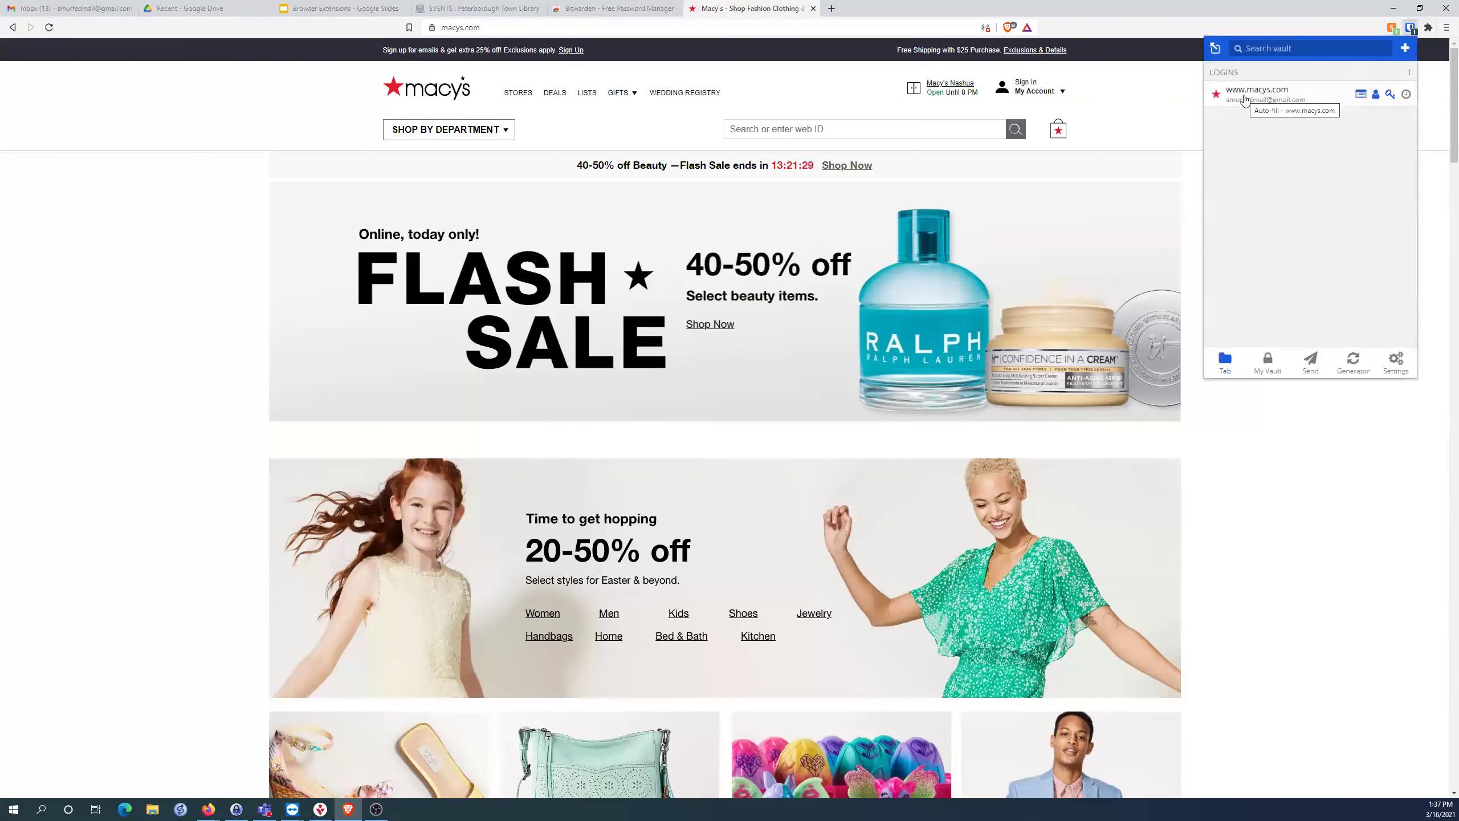
pyautogui.click(1245, 100)
pyautogui.click(1162, 112)
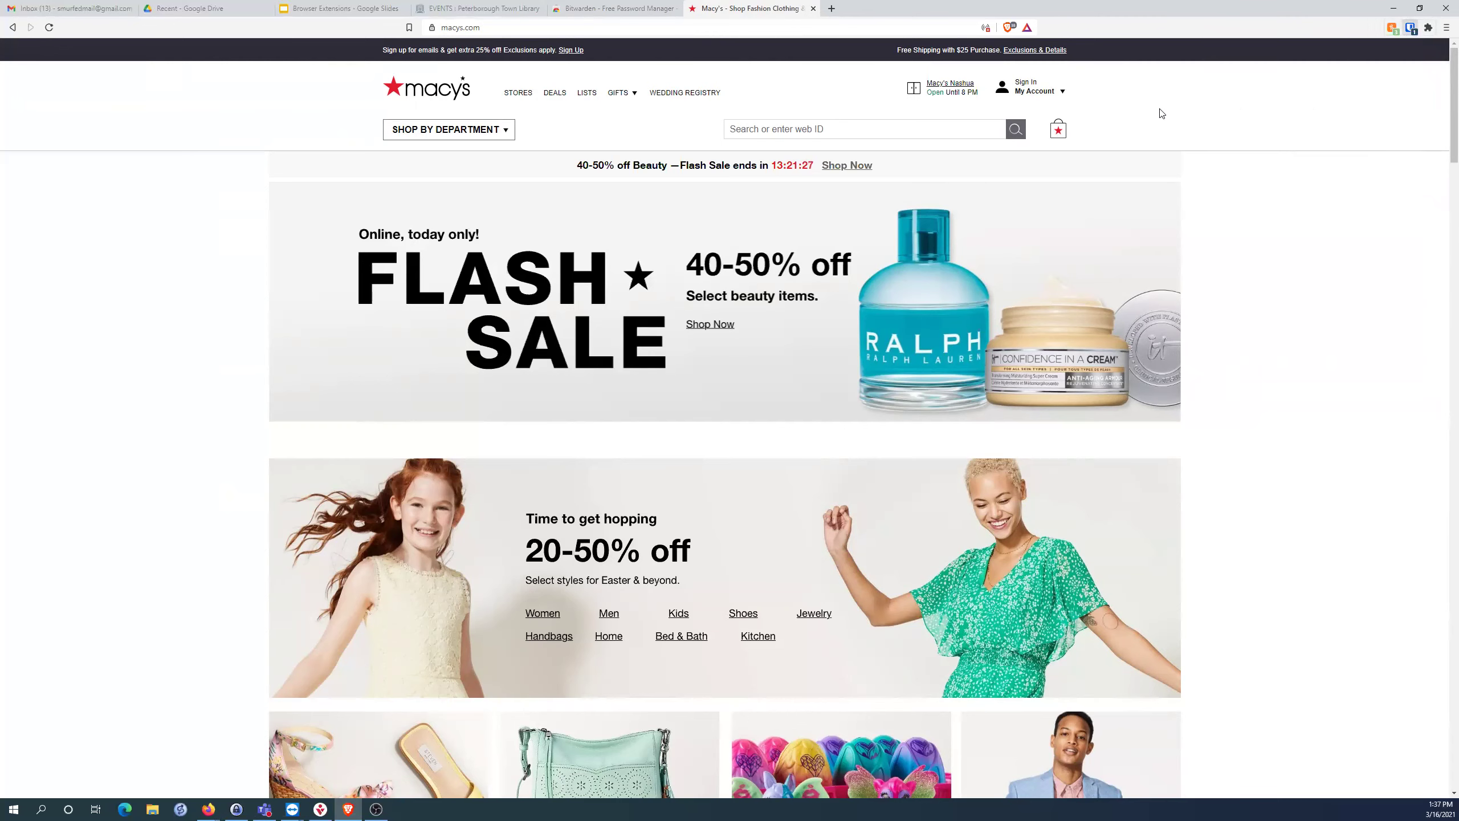
pyautogui.click(1024, 93)
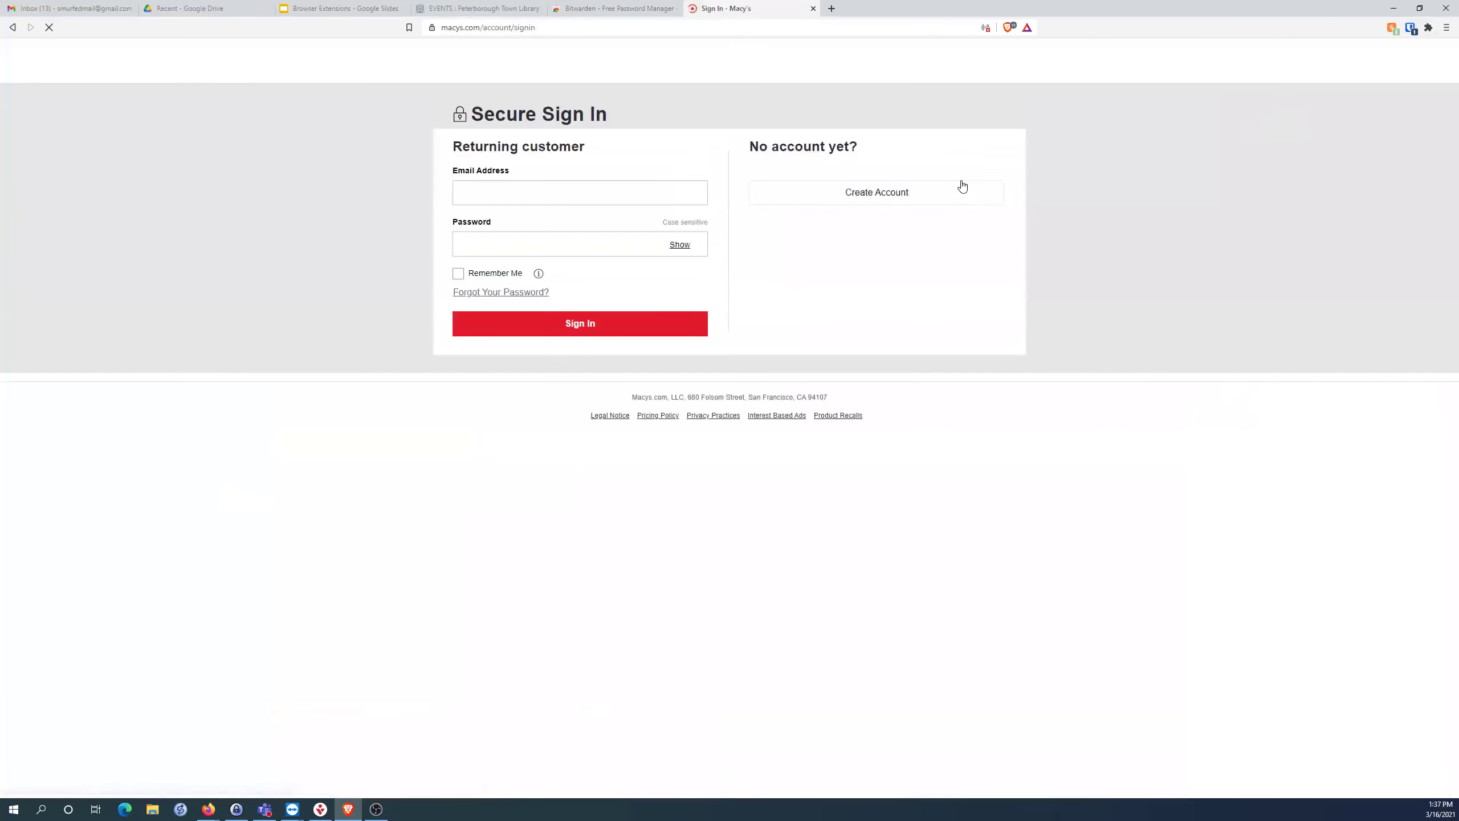
pyautogui.click(1411, 30)
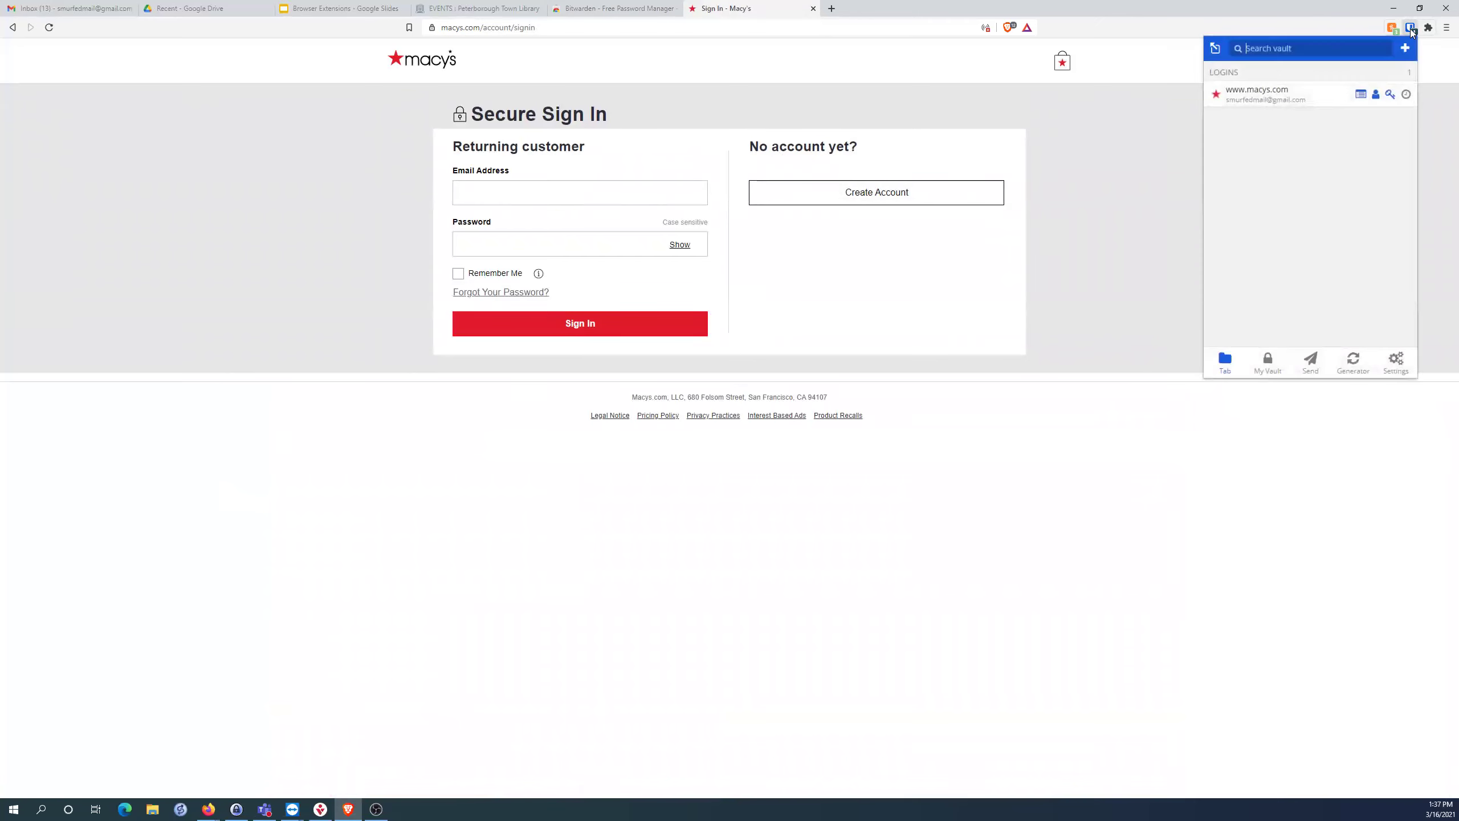
pyautogui.click(1246, 94)
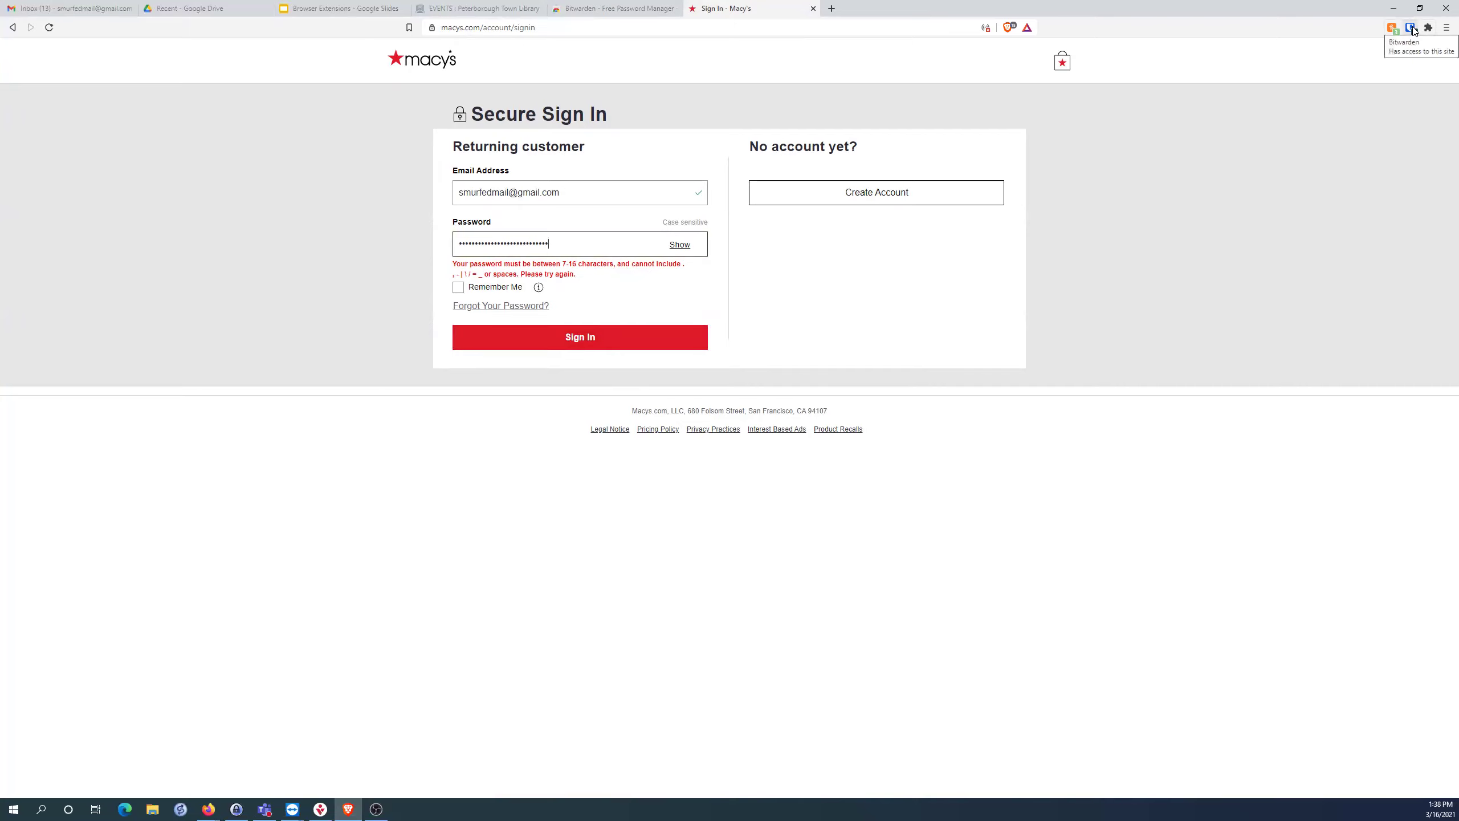
# - Open Amazon.com's sign-in page and autofill the email from the saved amazon login
pyautogui.click(677, 25)
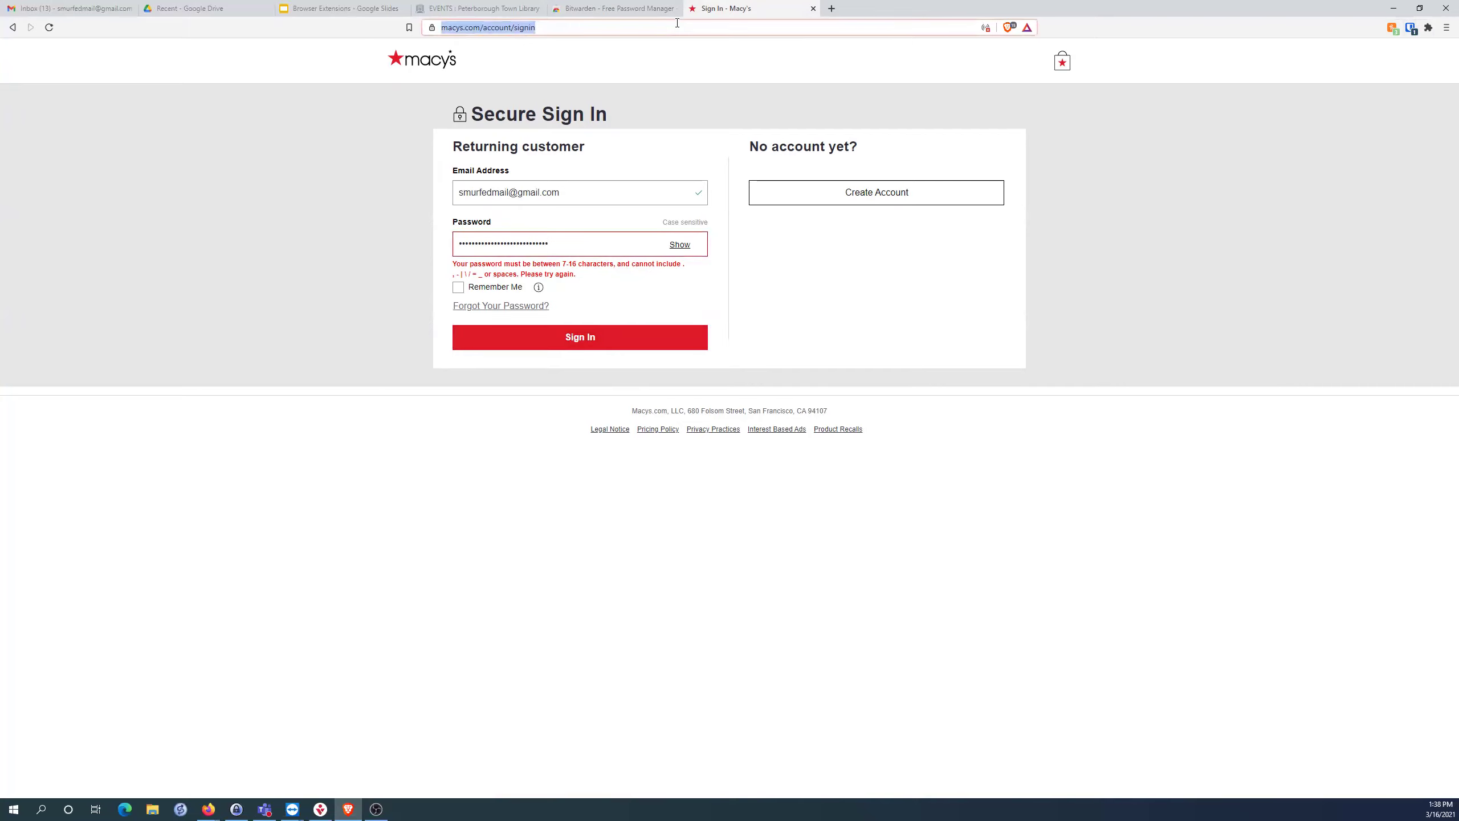
pyautogui.write('amazon')
pyautogui.press('Return')
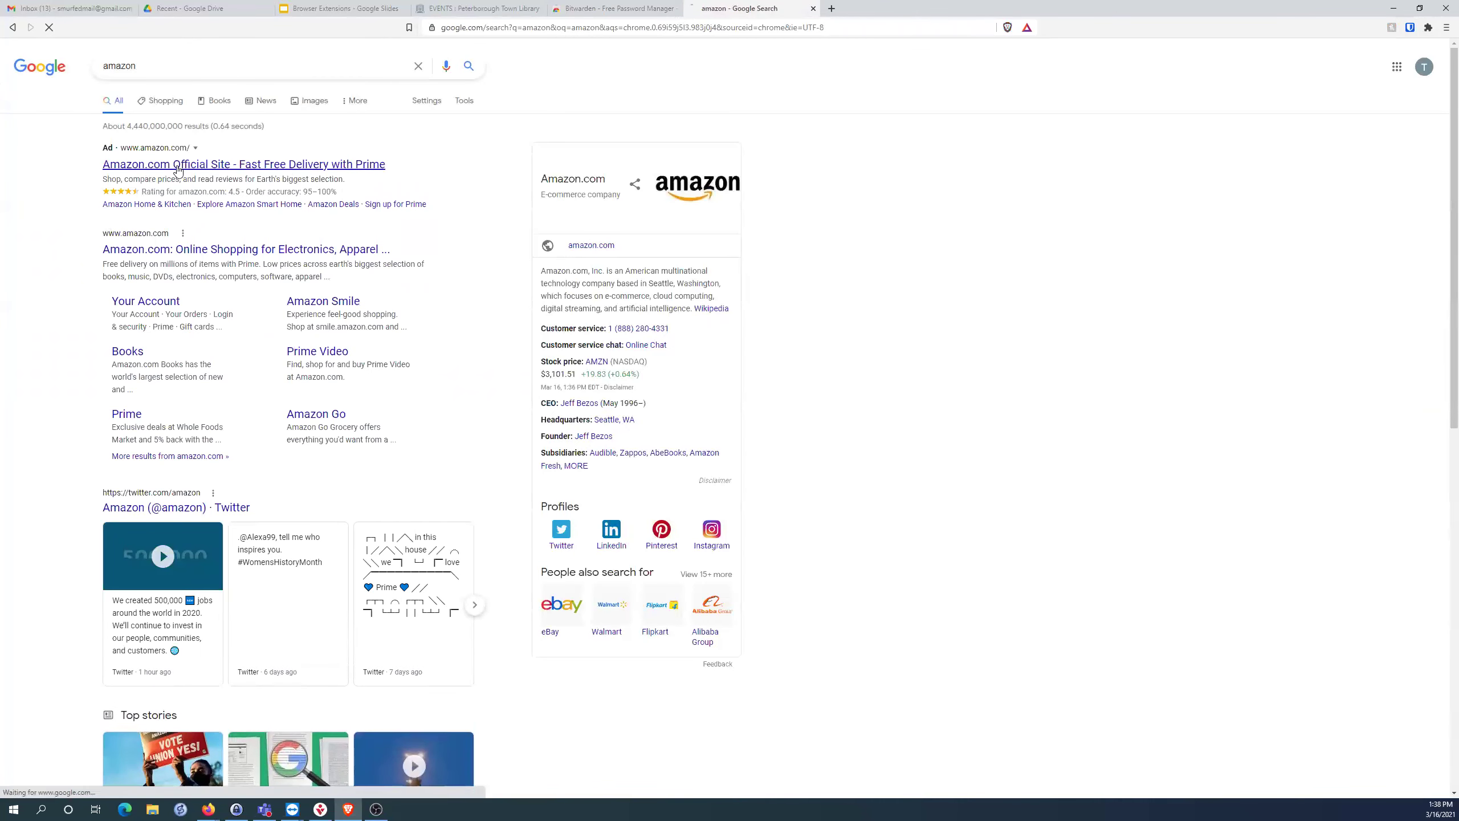
pyautogui.click(345, 164)
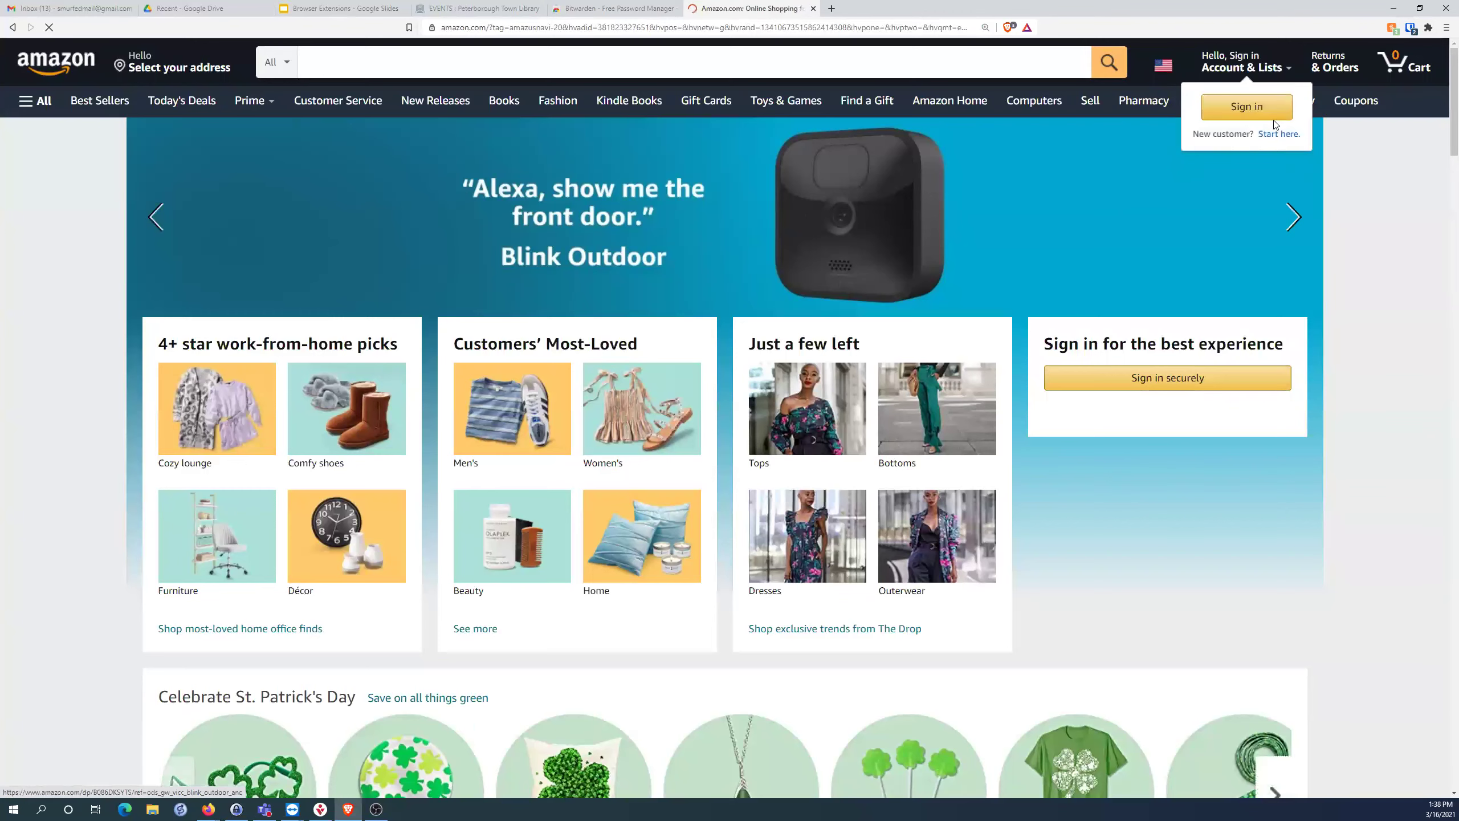
pyautogui.click(1246, 110)
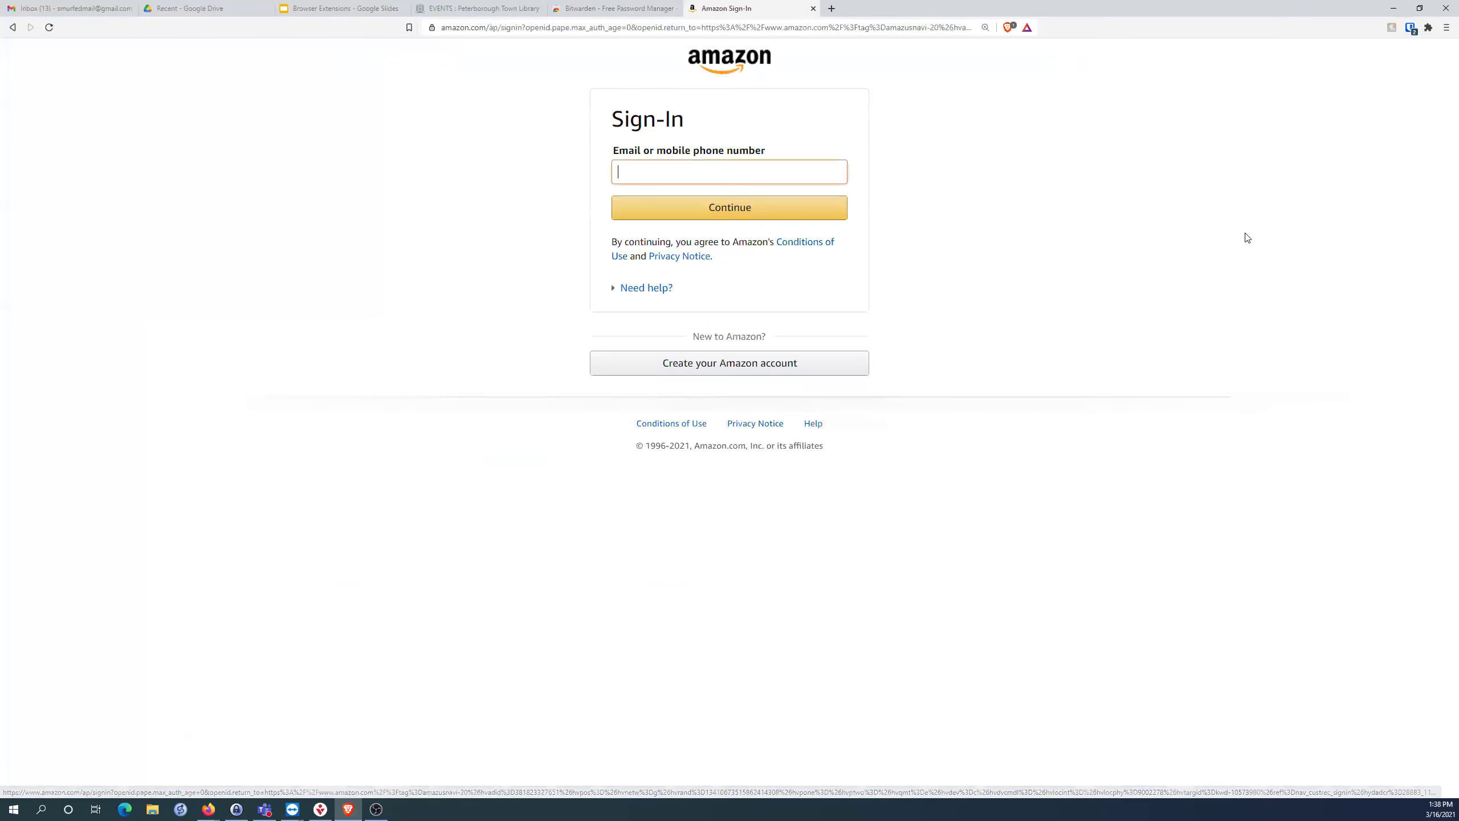
pyautogui.click(1411, 29)
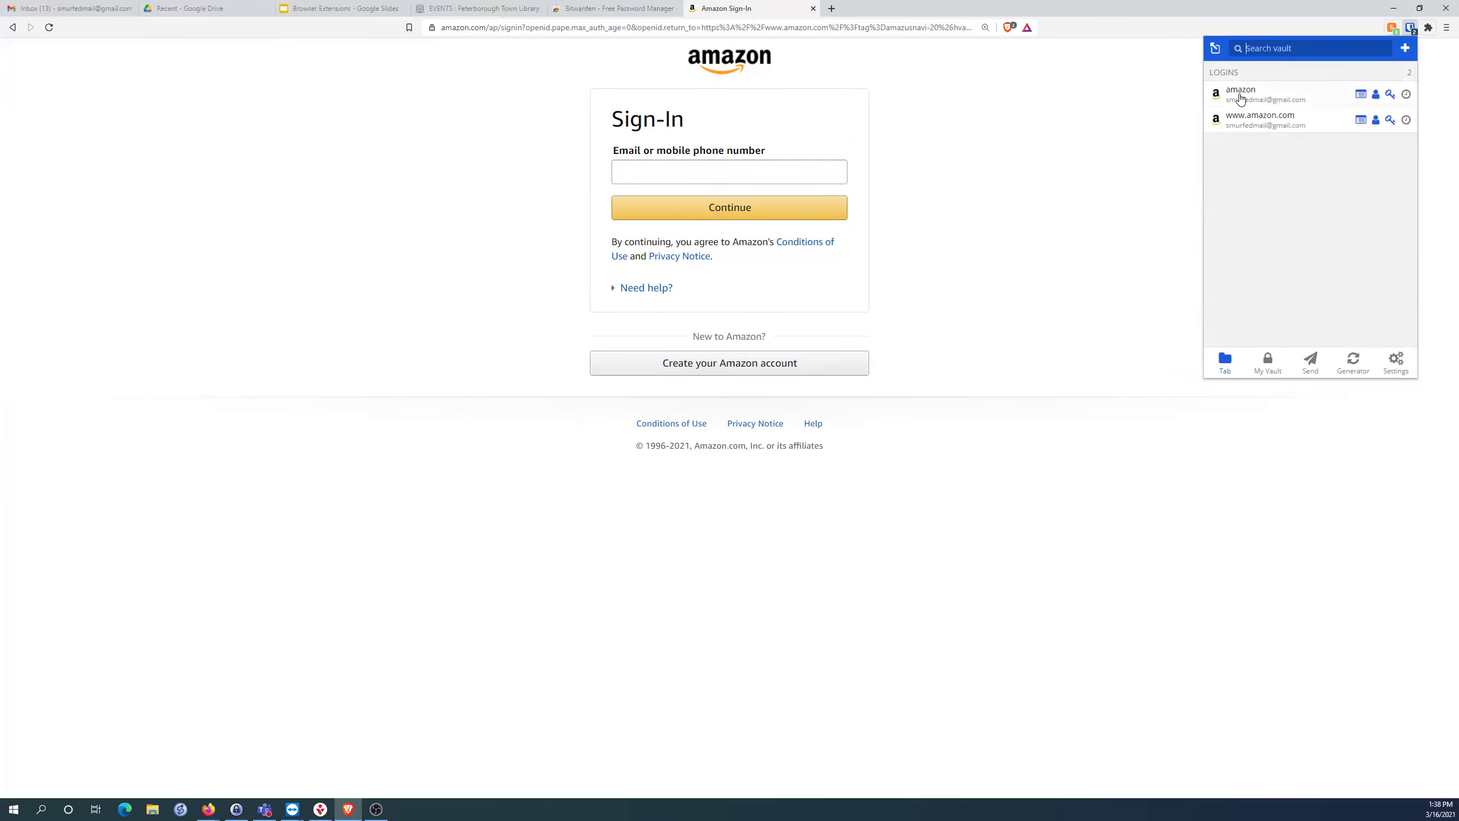
pyautogui.click(1240, 98)
pyautogui.click(734, 208)
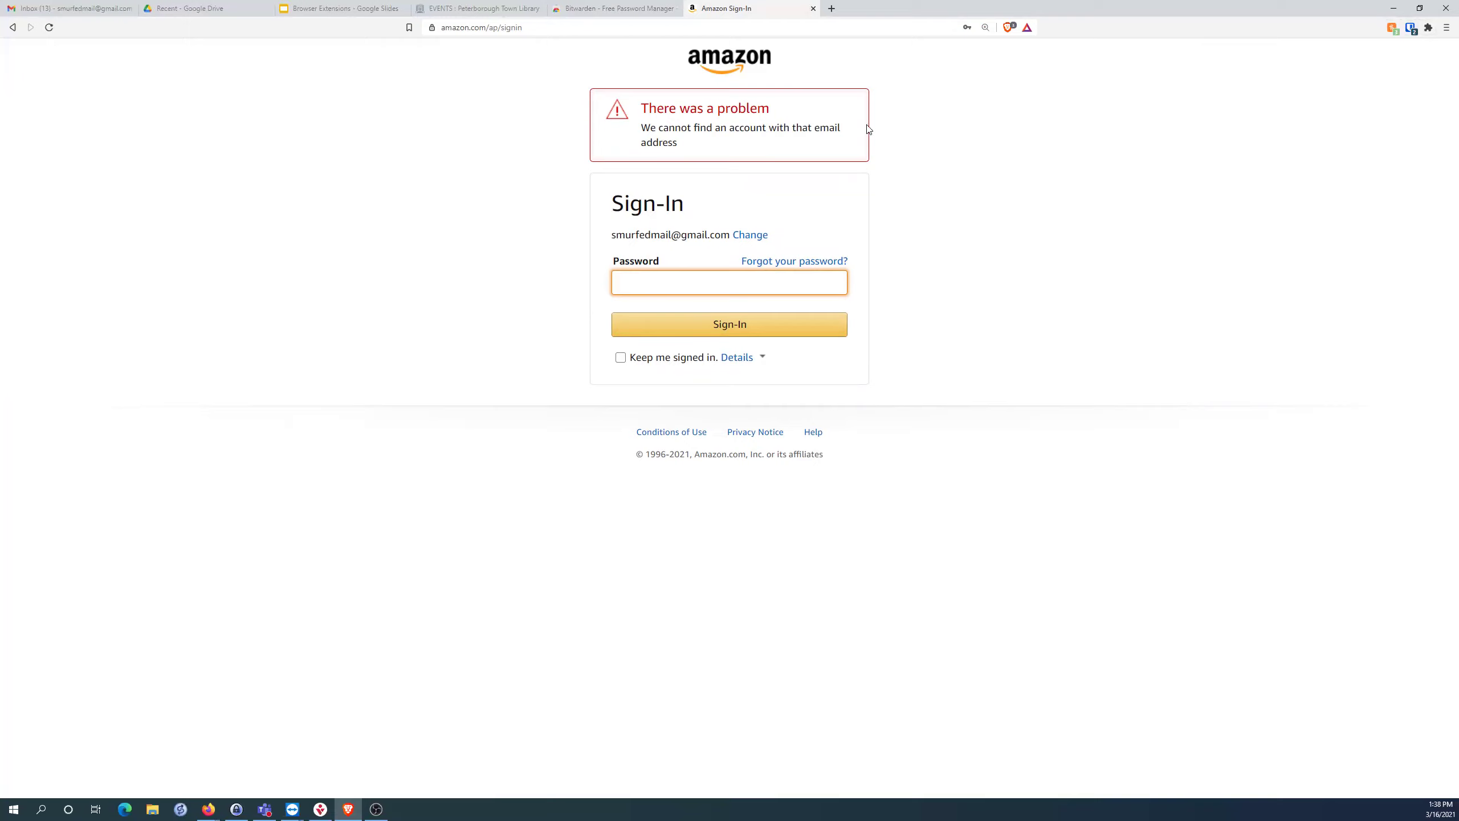
# - Replace the Amazon address with 'macys' to load the Macy's site
pyautogui.click(775, 29)
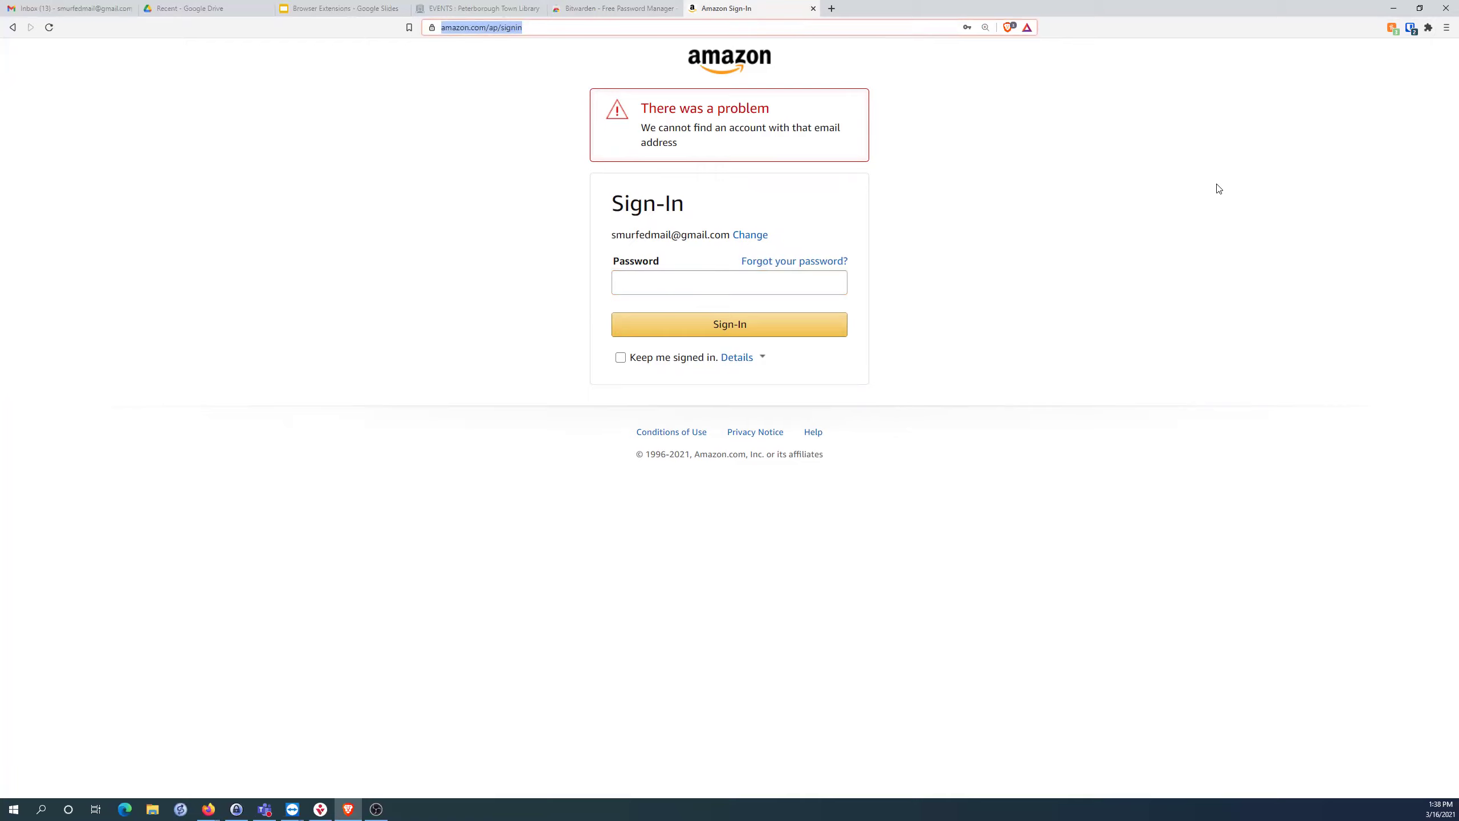
pyautogui.click(770, 27)
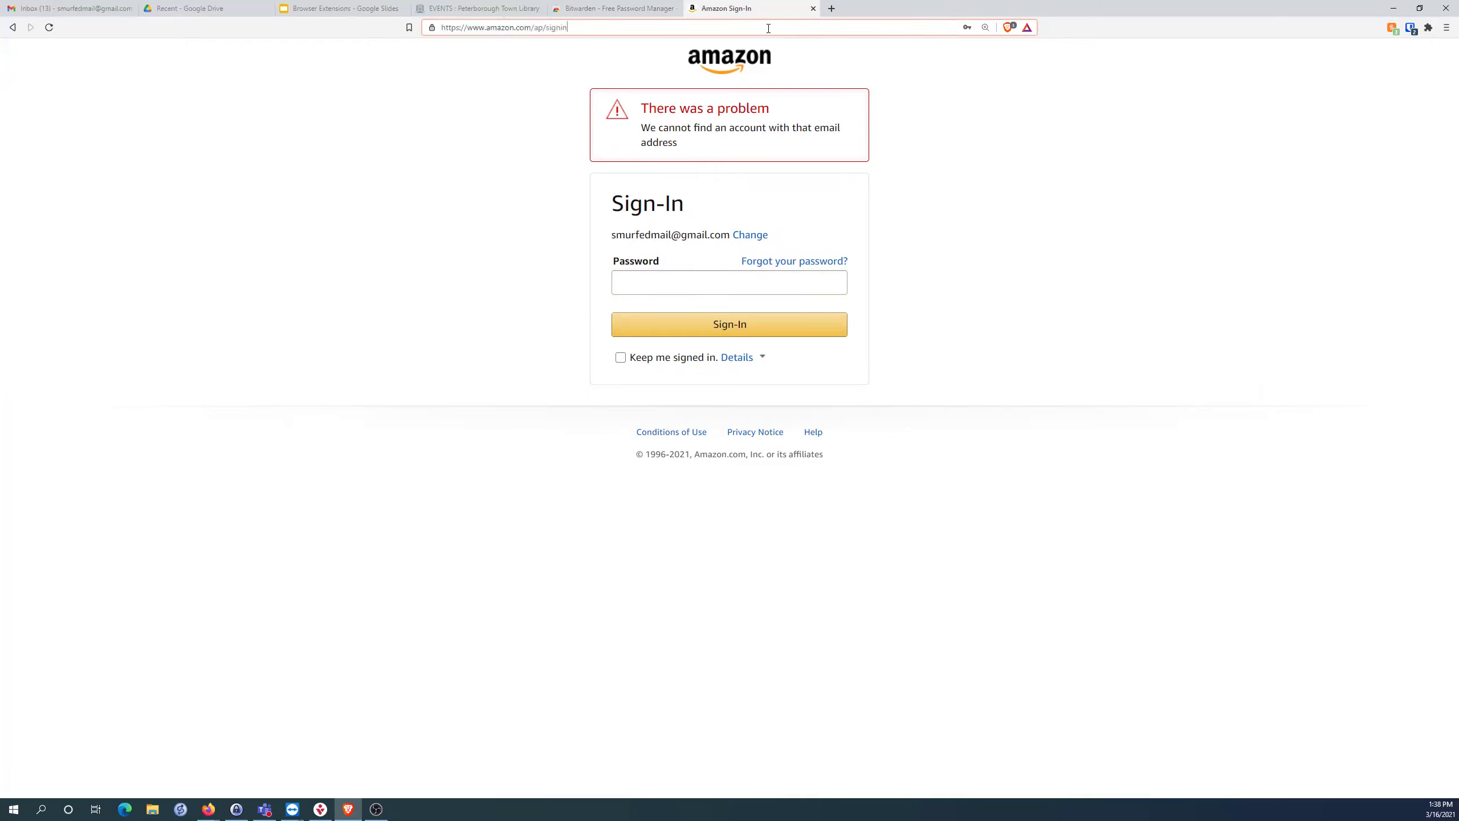
pyautogui.write('macys')
pyautogui.press('Return')
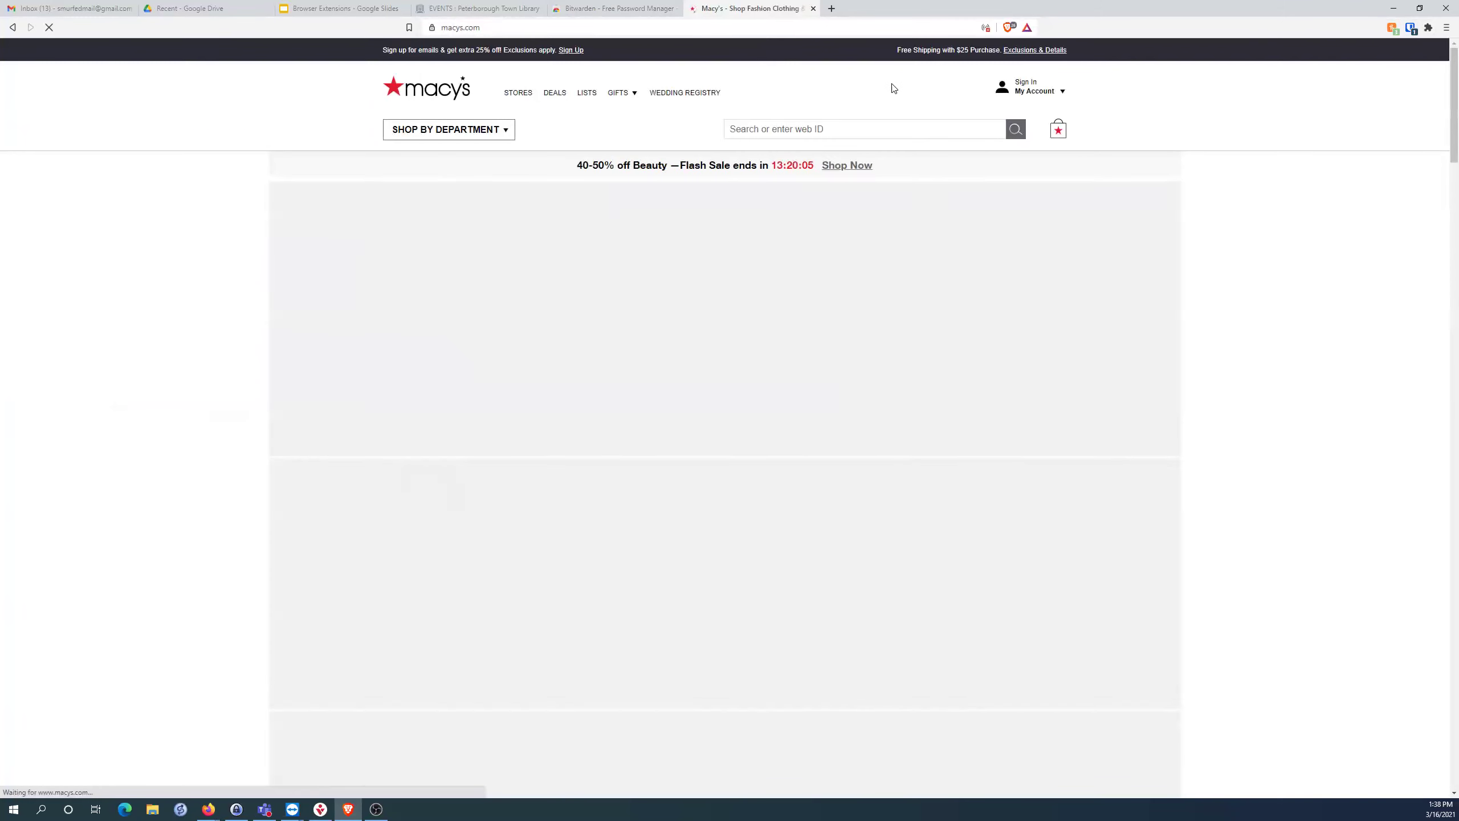
# - Open Macy's sign-in page and autofill the saved email and password via Bitwarden
pyautogui.moveTo(1031, 89)
pyautogui.click(972, 162)
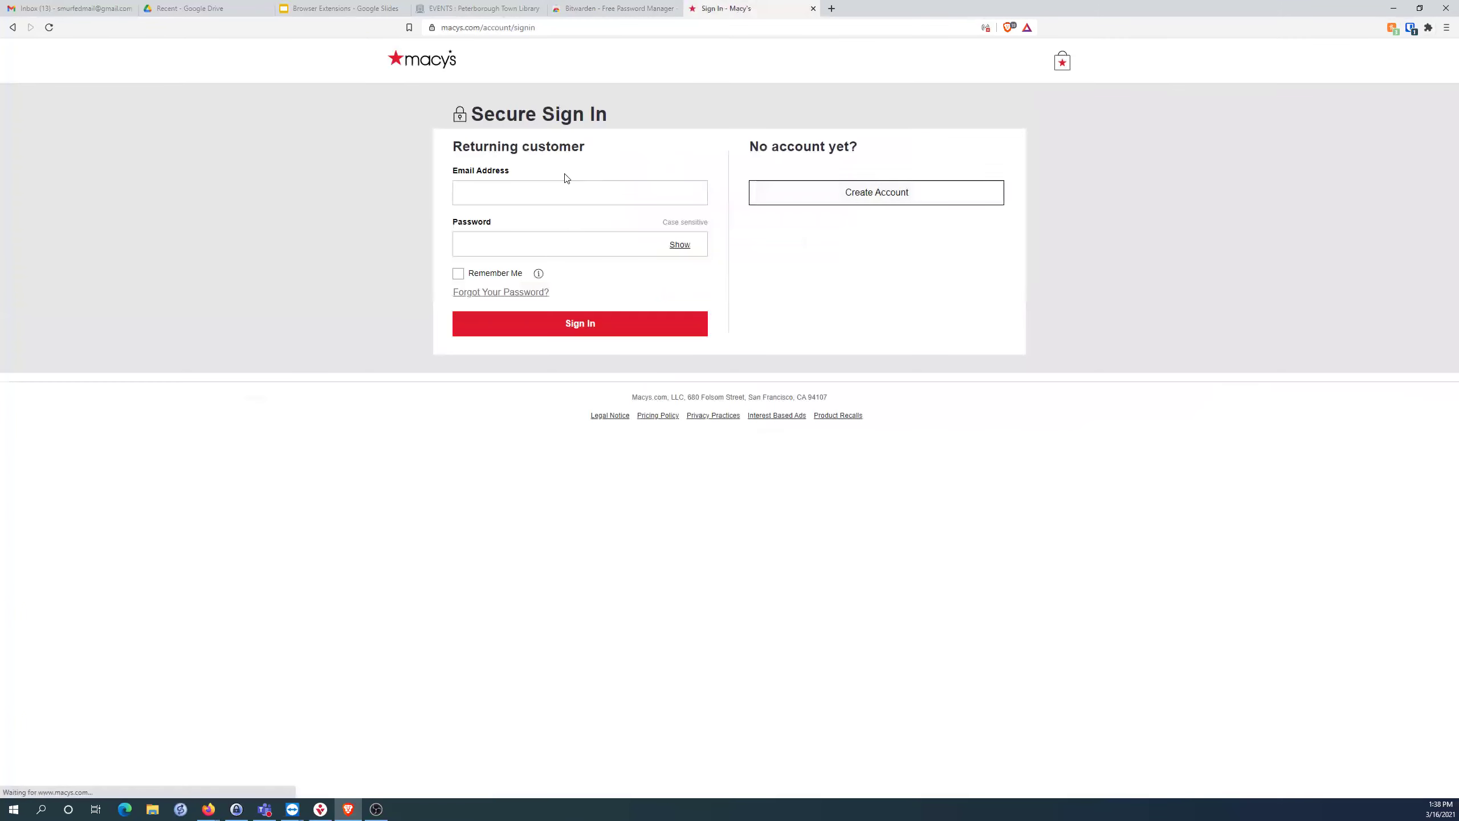
pyautogui.click(482, 193)
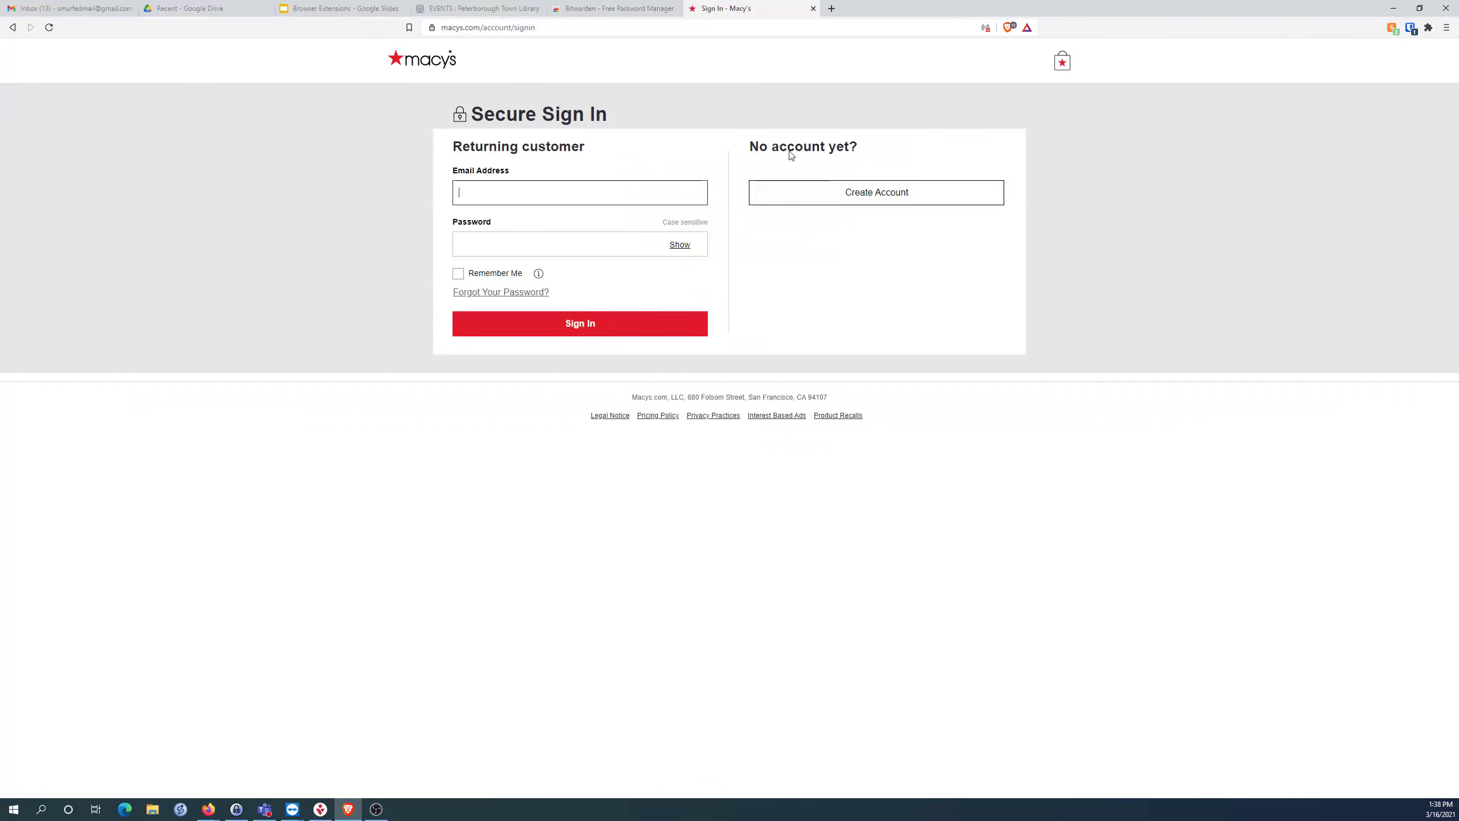
pyautogui.click(1409, 28)
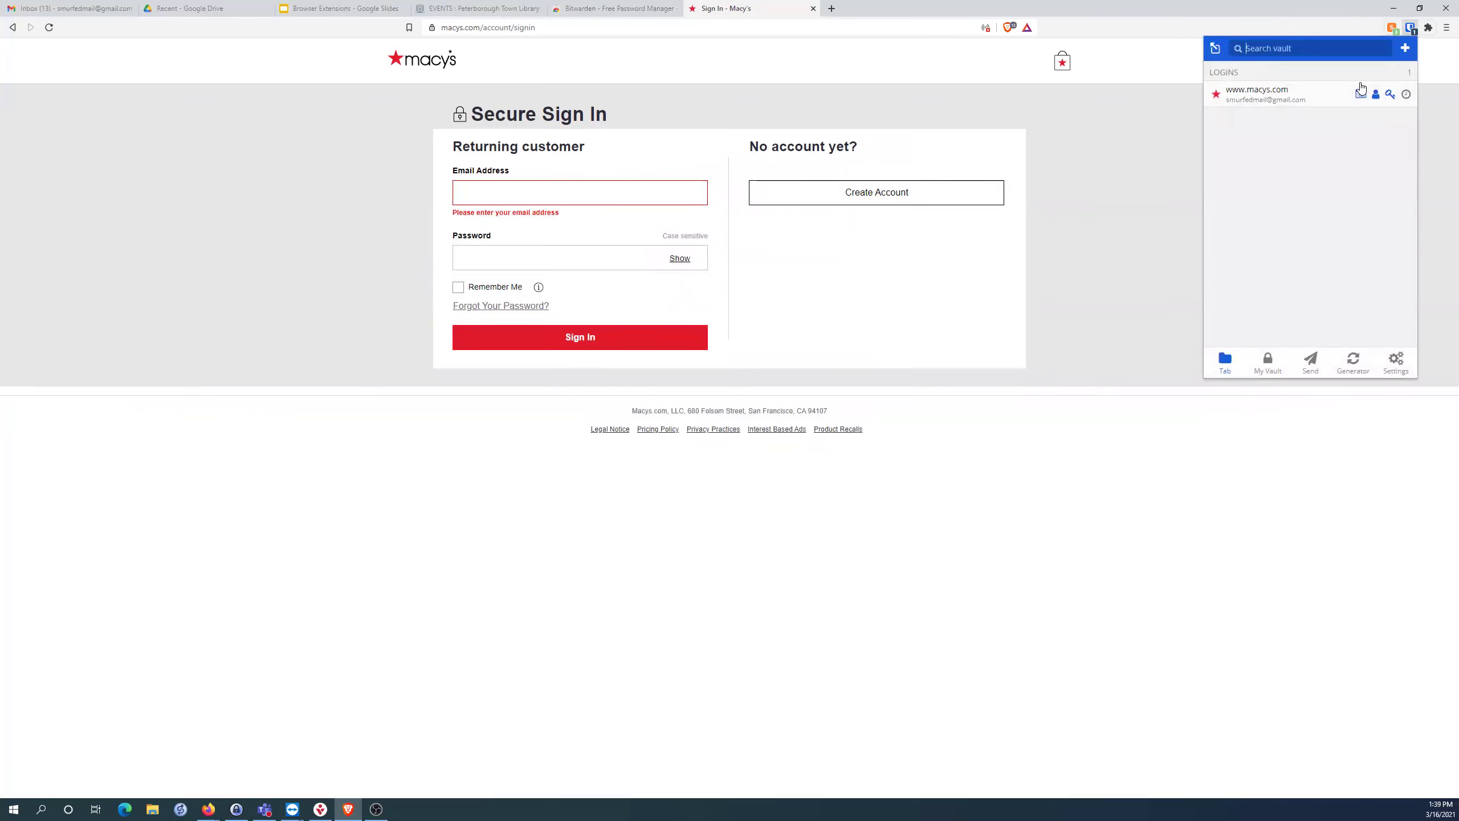
pyautogui.click(1258, 94)
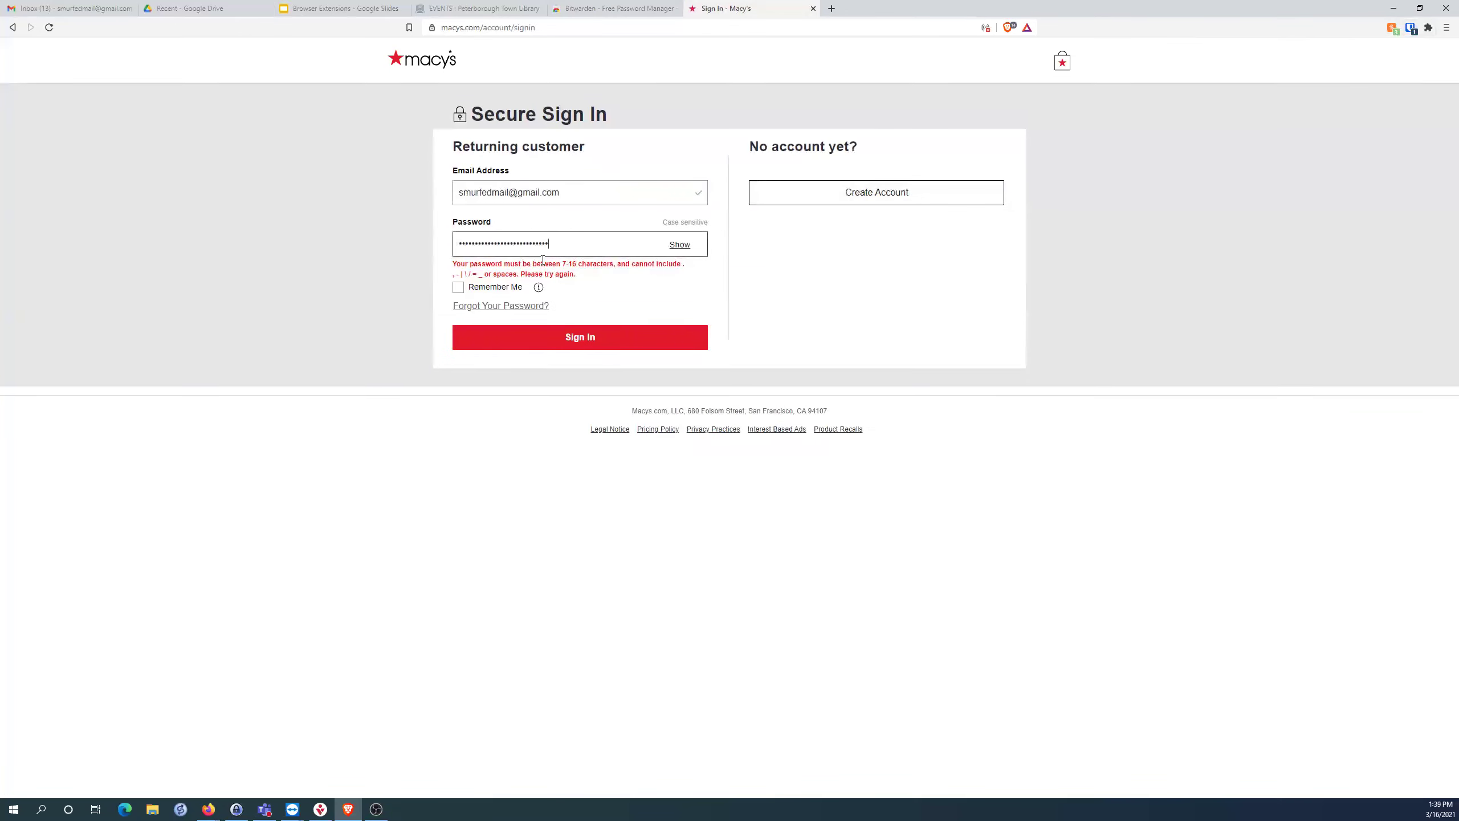
# - Go to the forgot-password page and enter the account's email address
pyautogui.click(486, 306)
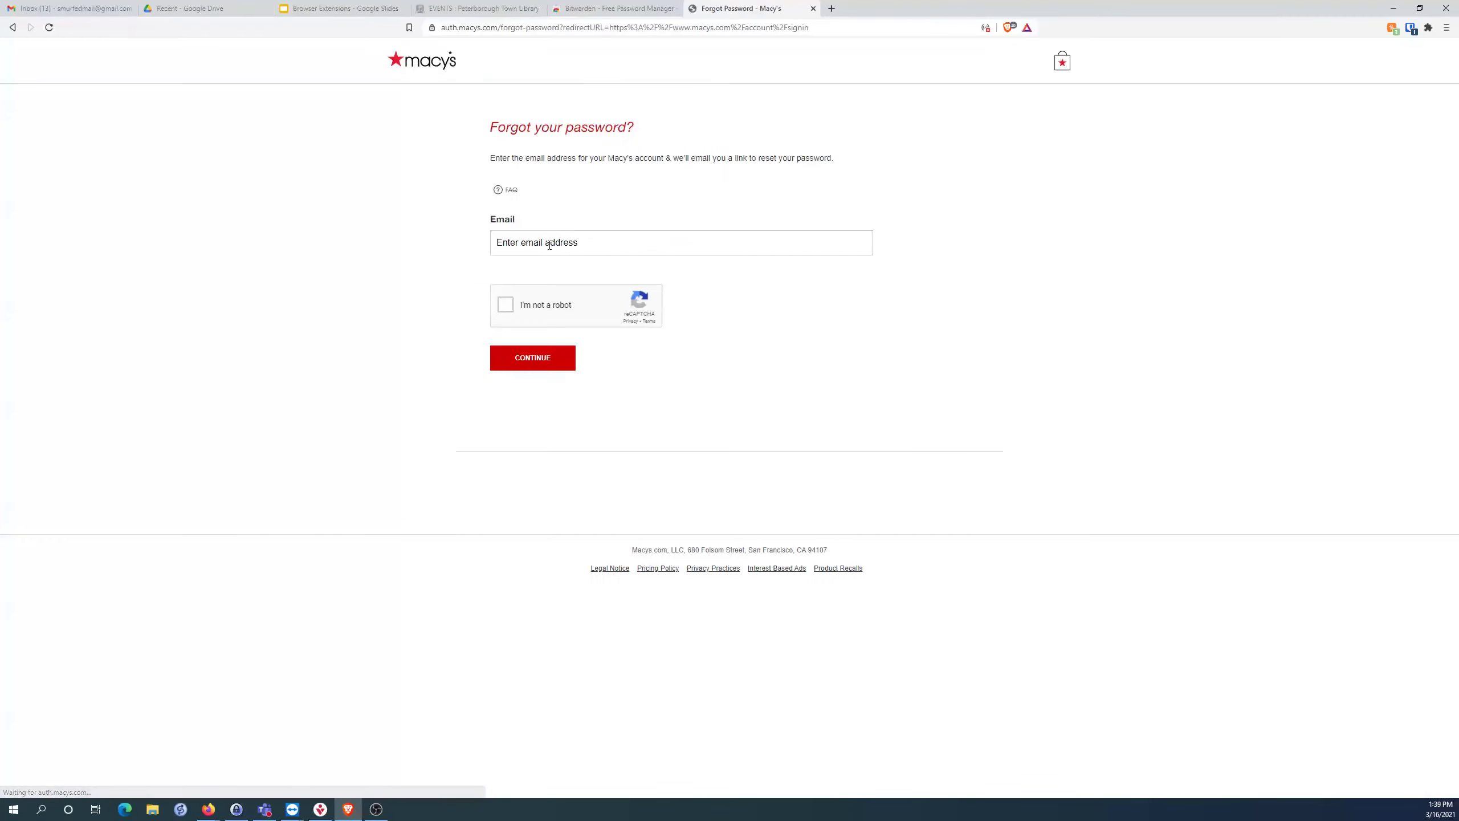
pyautogui.click(543, 249)
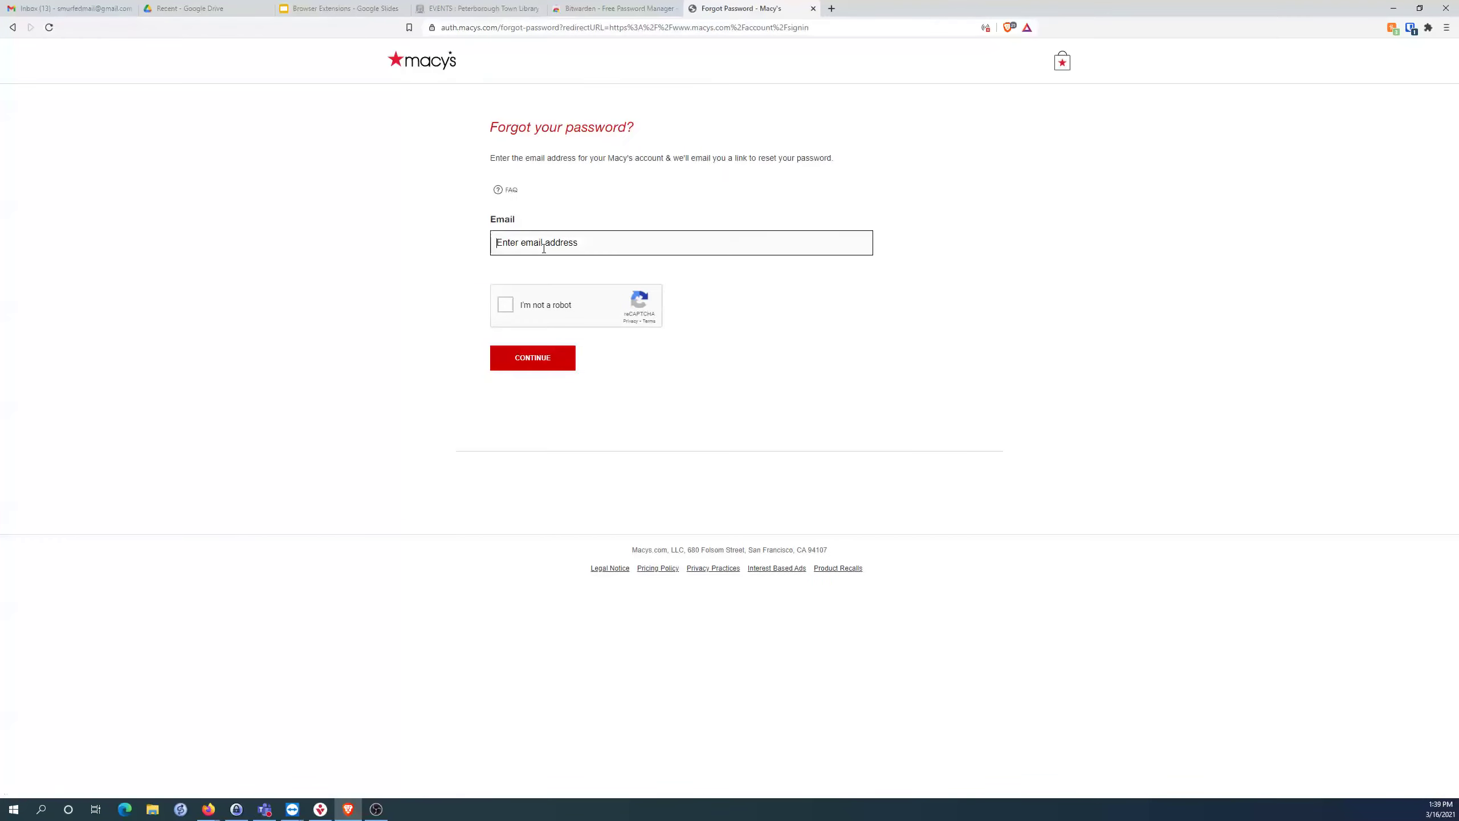
# - Solve the traffic-light reCAPTCHA and submit the password reset request
pyautogui.click(504, 307)
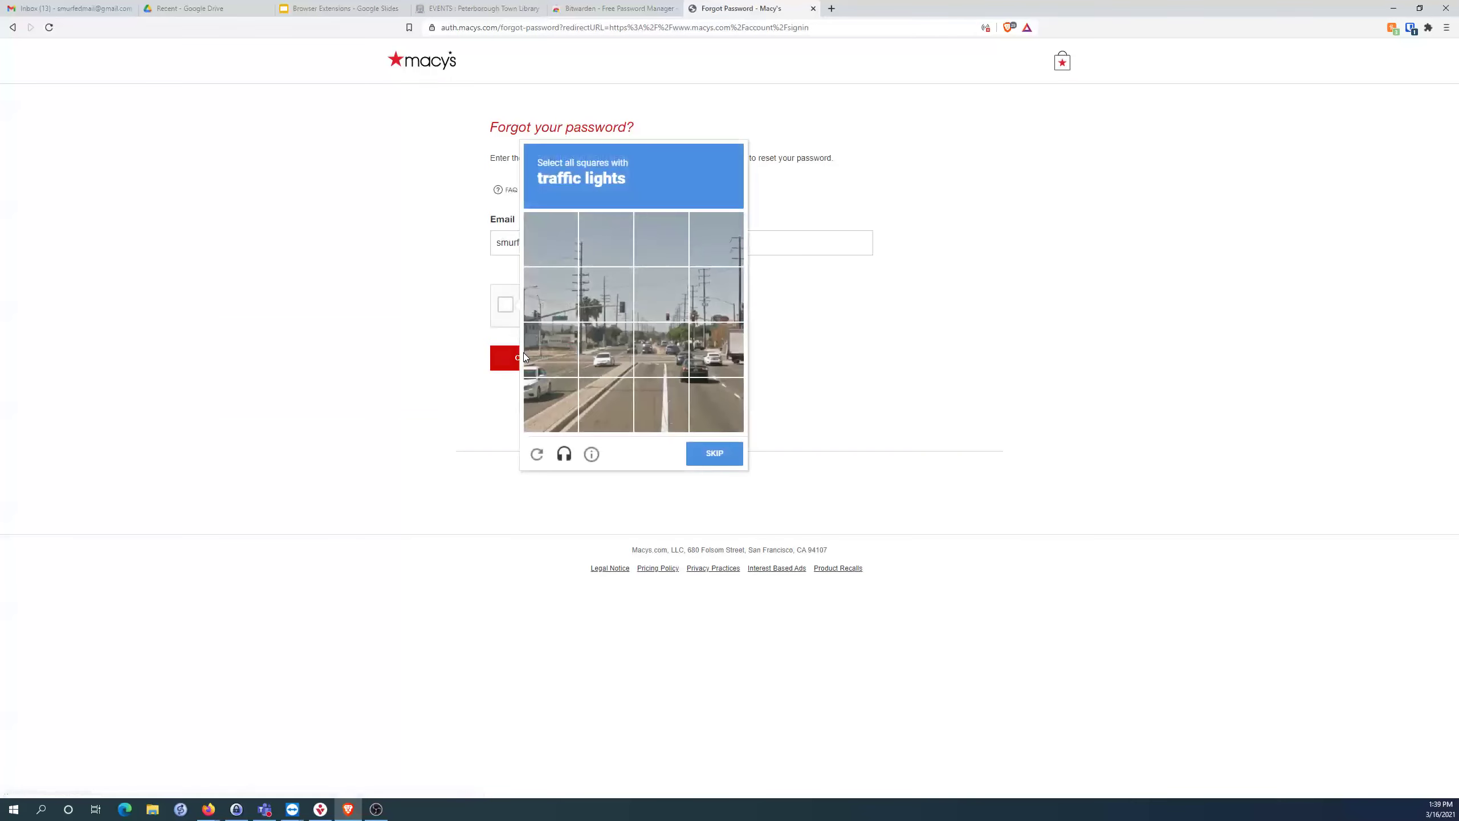
pyautogui.click(677, 307)
pyautogui.click(623, 307)
pyautogui.click(560, 311)
pyautogui.click(718, 301)
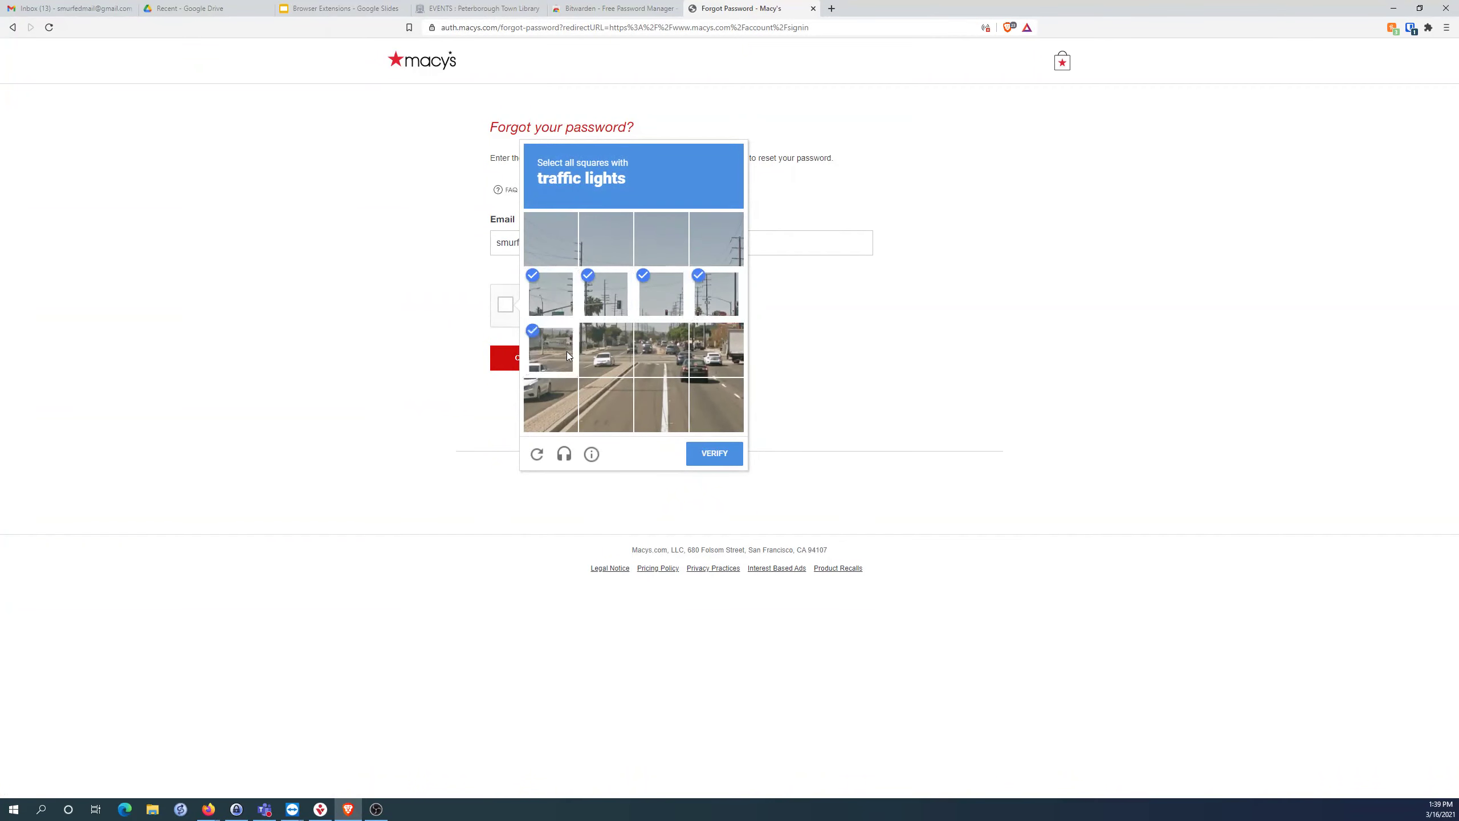
pyautogui.click(705, 454)
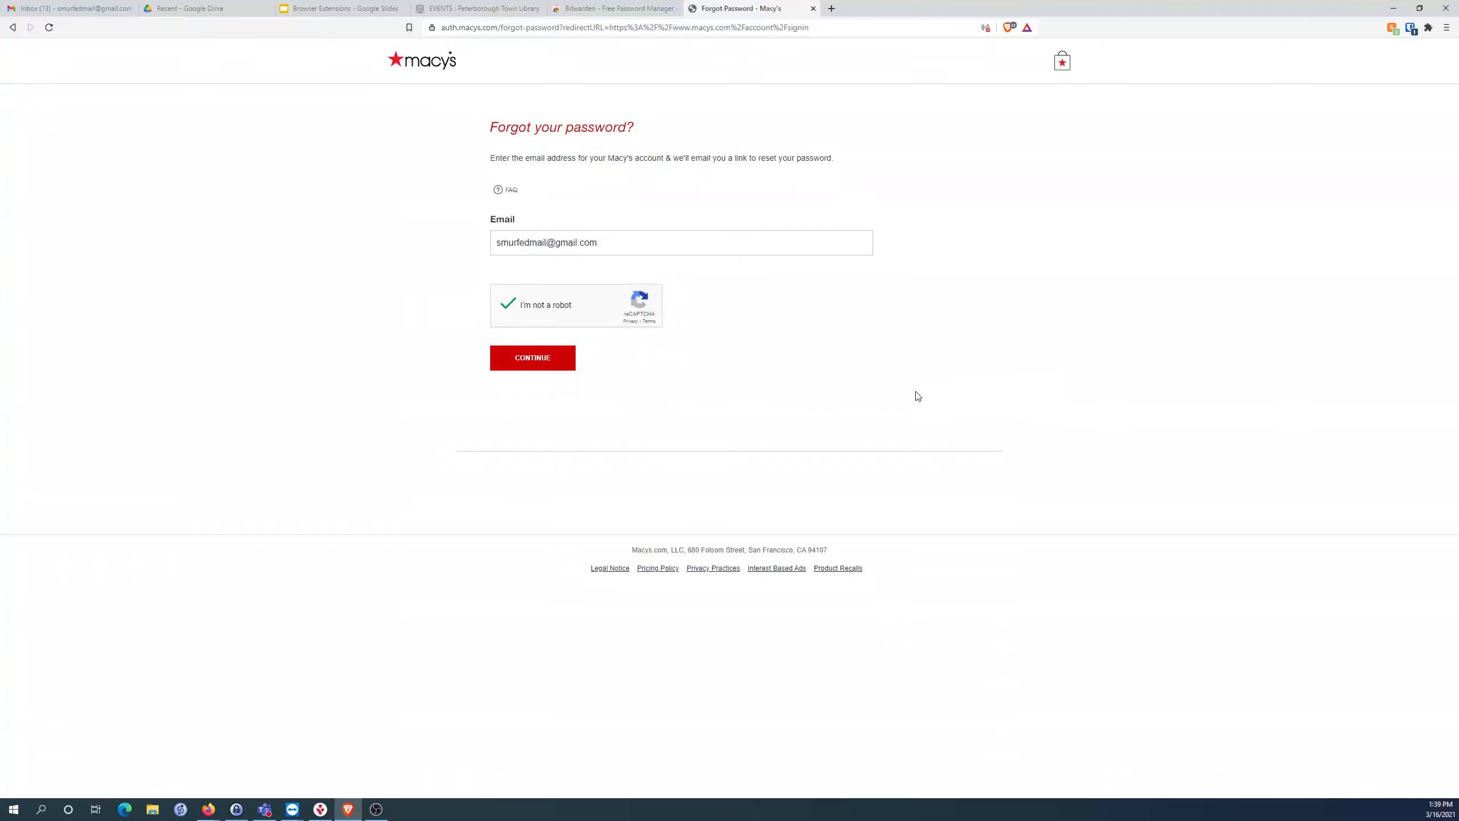
pyautogui.click(555, 360)
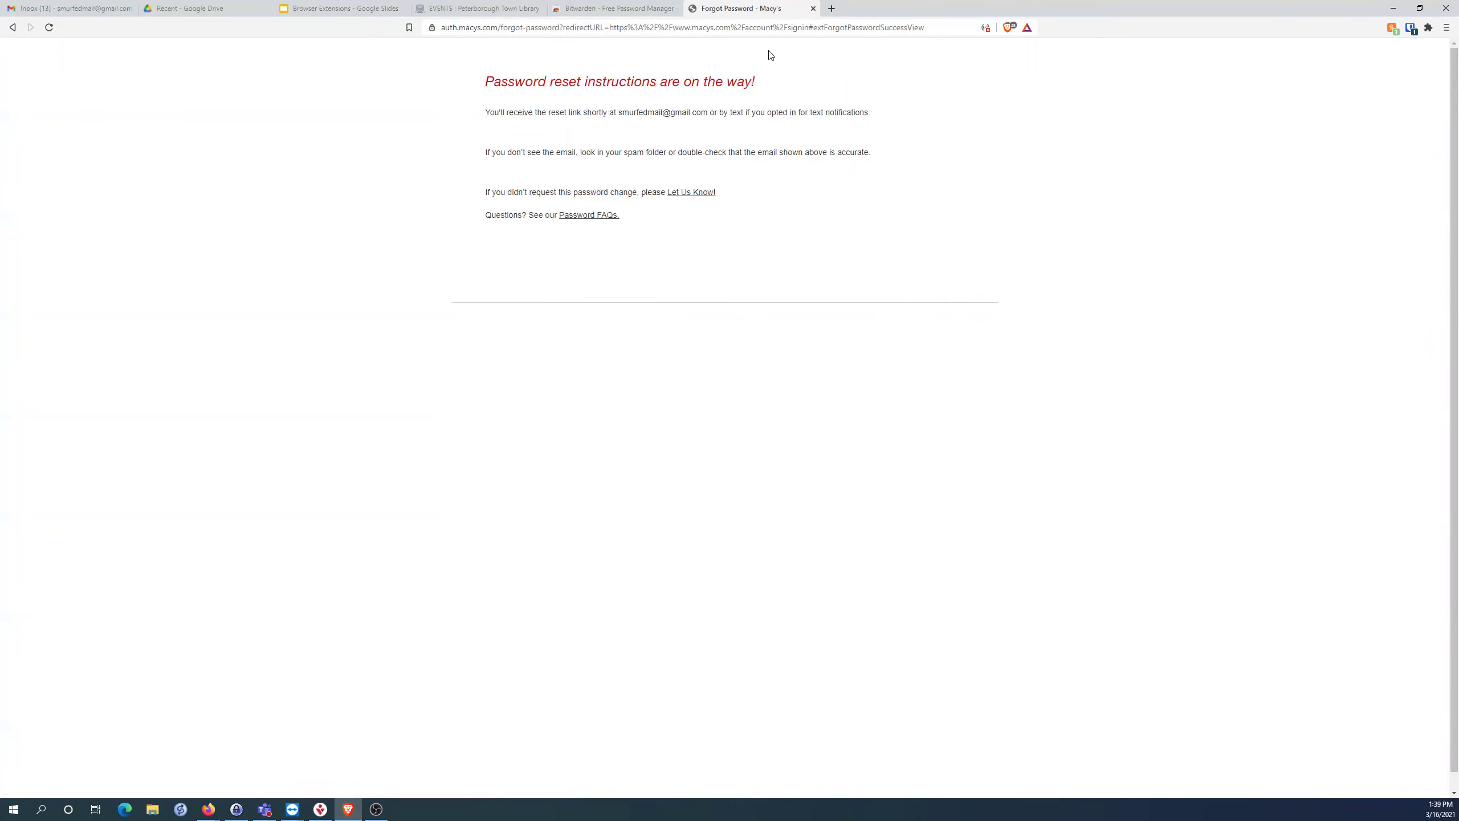
# - Switch to the Gmail Inbox tab and close it with Ctrl+W
pyautogui.click(74, 9)
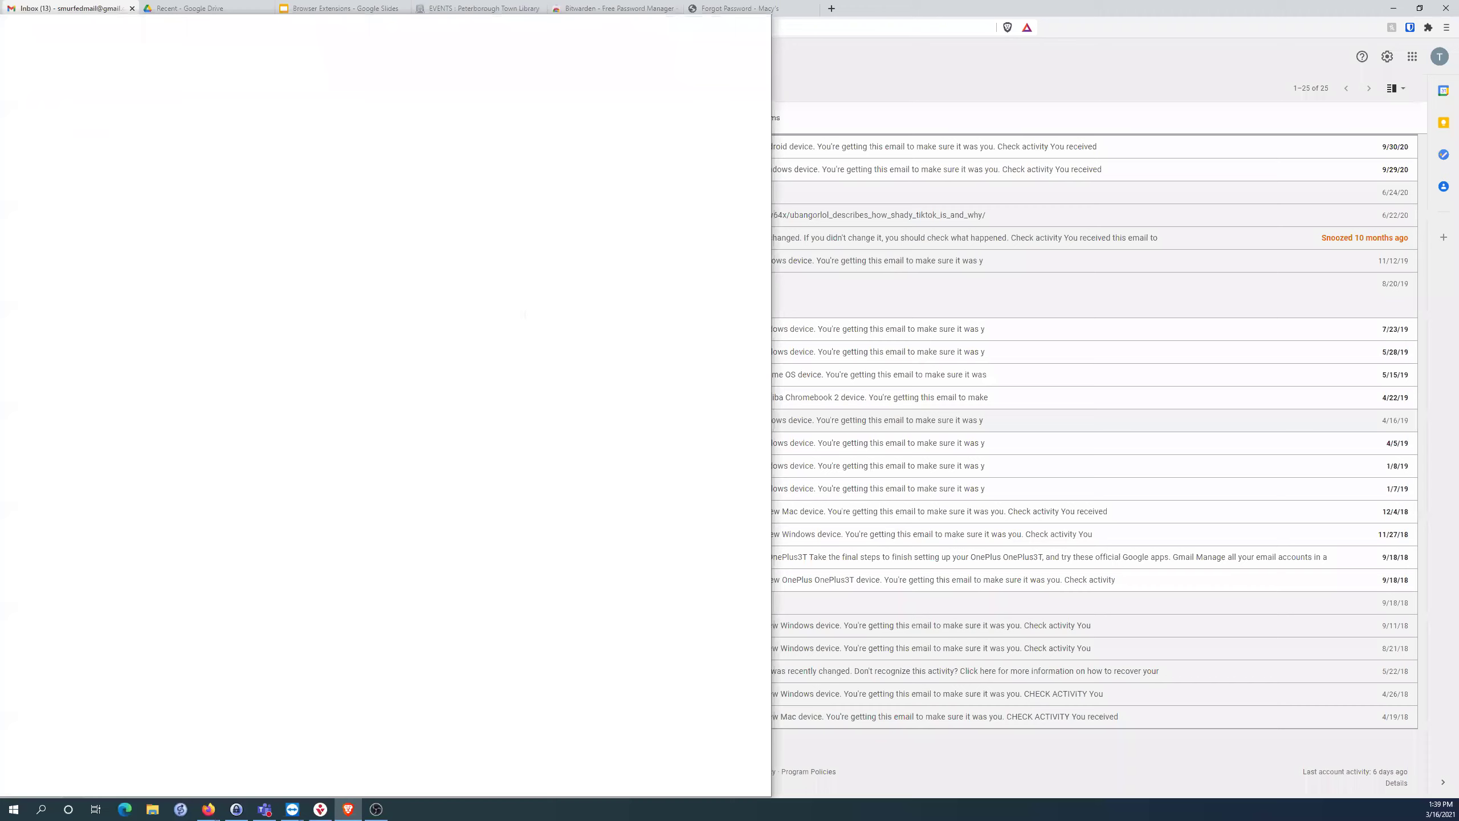
pyautogui.hotkey('ctrl', 'w')
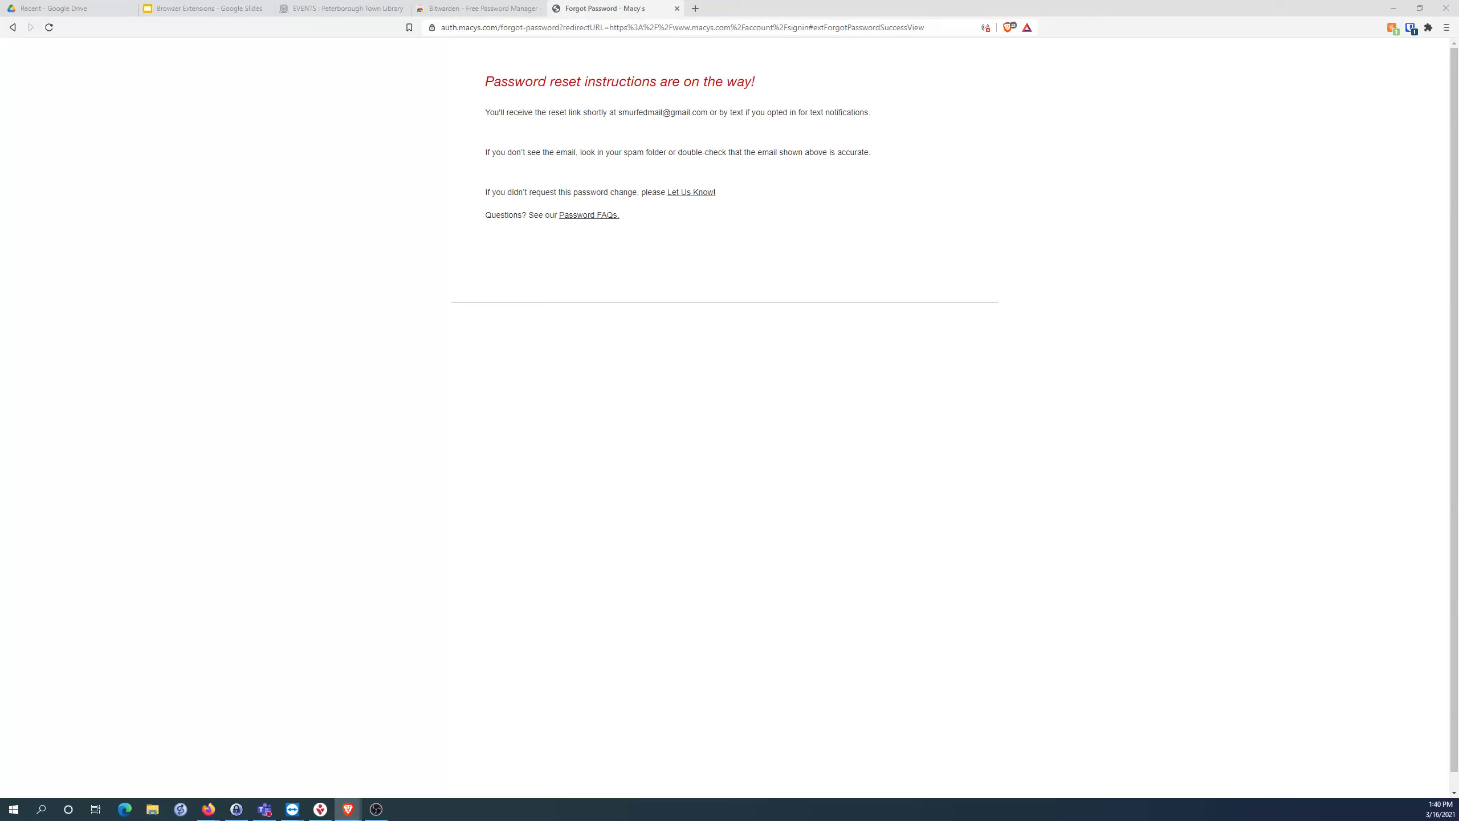
# - Close the Macy's tab, search 'target' in a new tab and open target.com
pyautogui.click(676, 9)
pyautogui.click(561, 10)
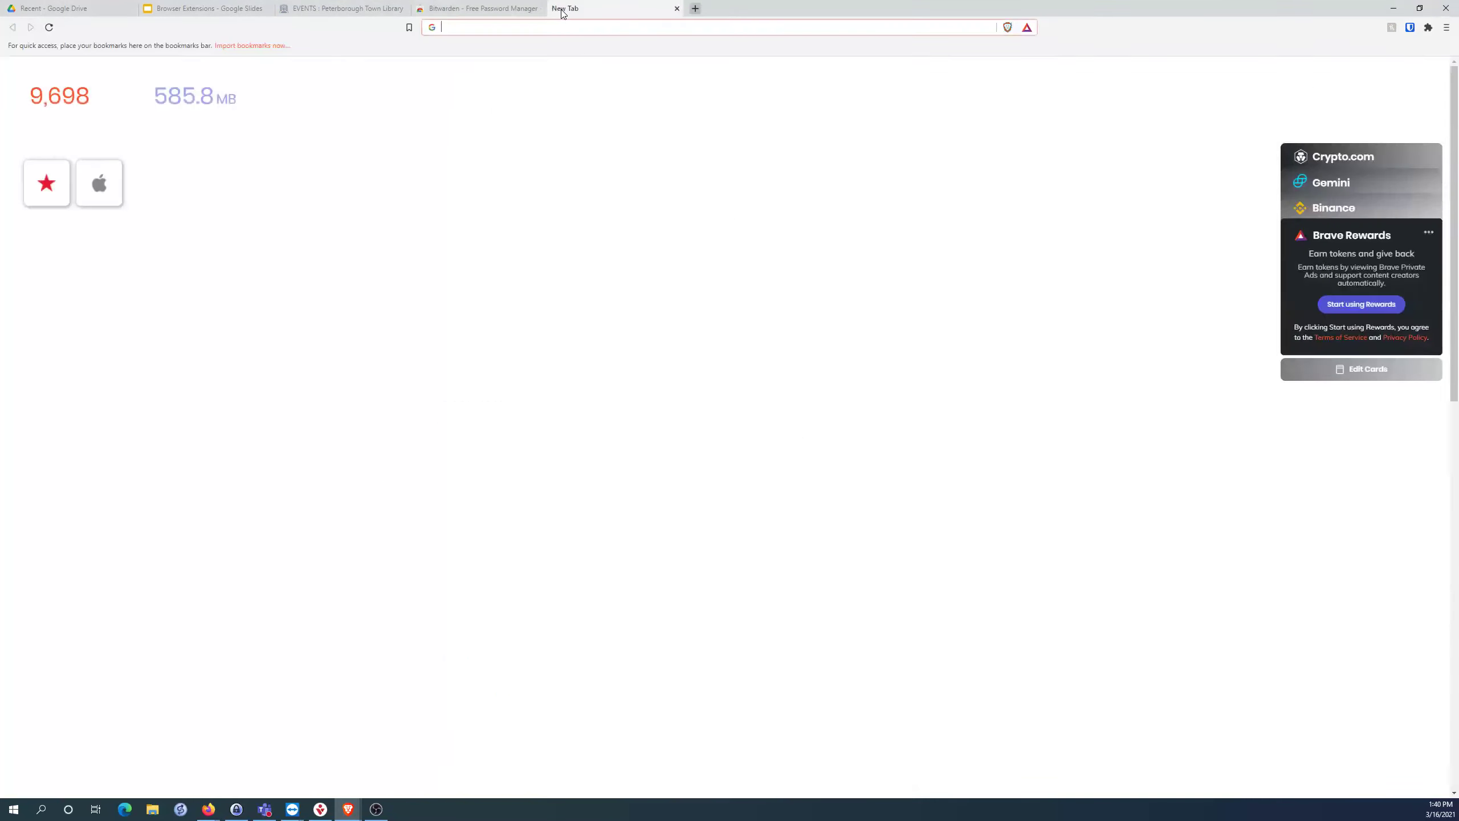
pyautogui.write('target')
pyautogui.press('Return')
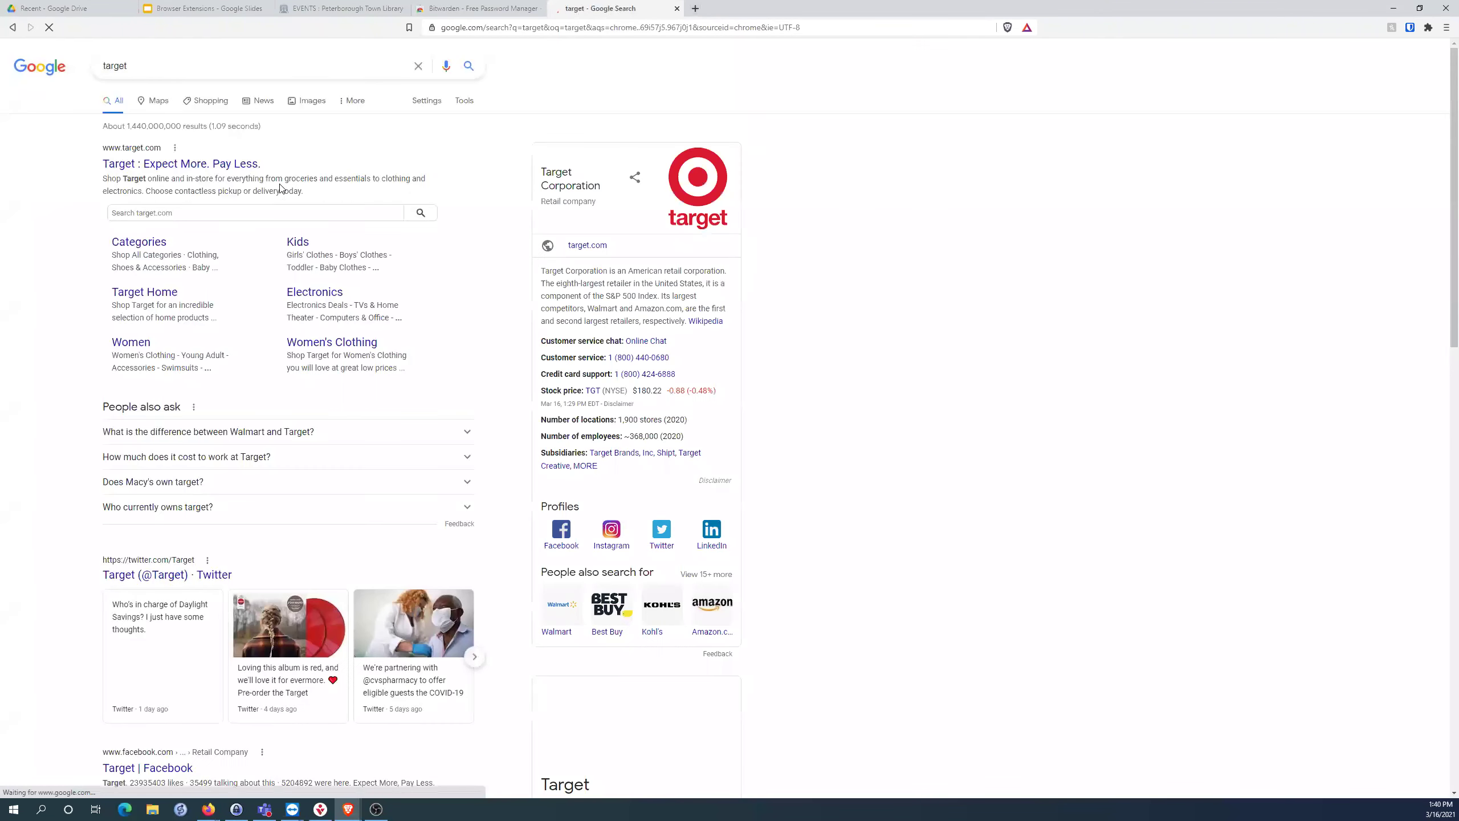
pyautogui.click(230, 165)
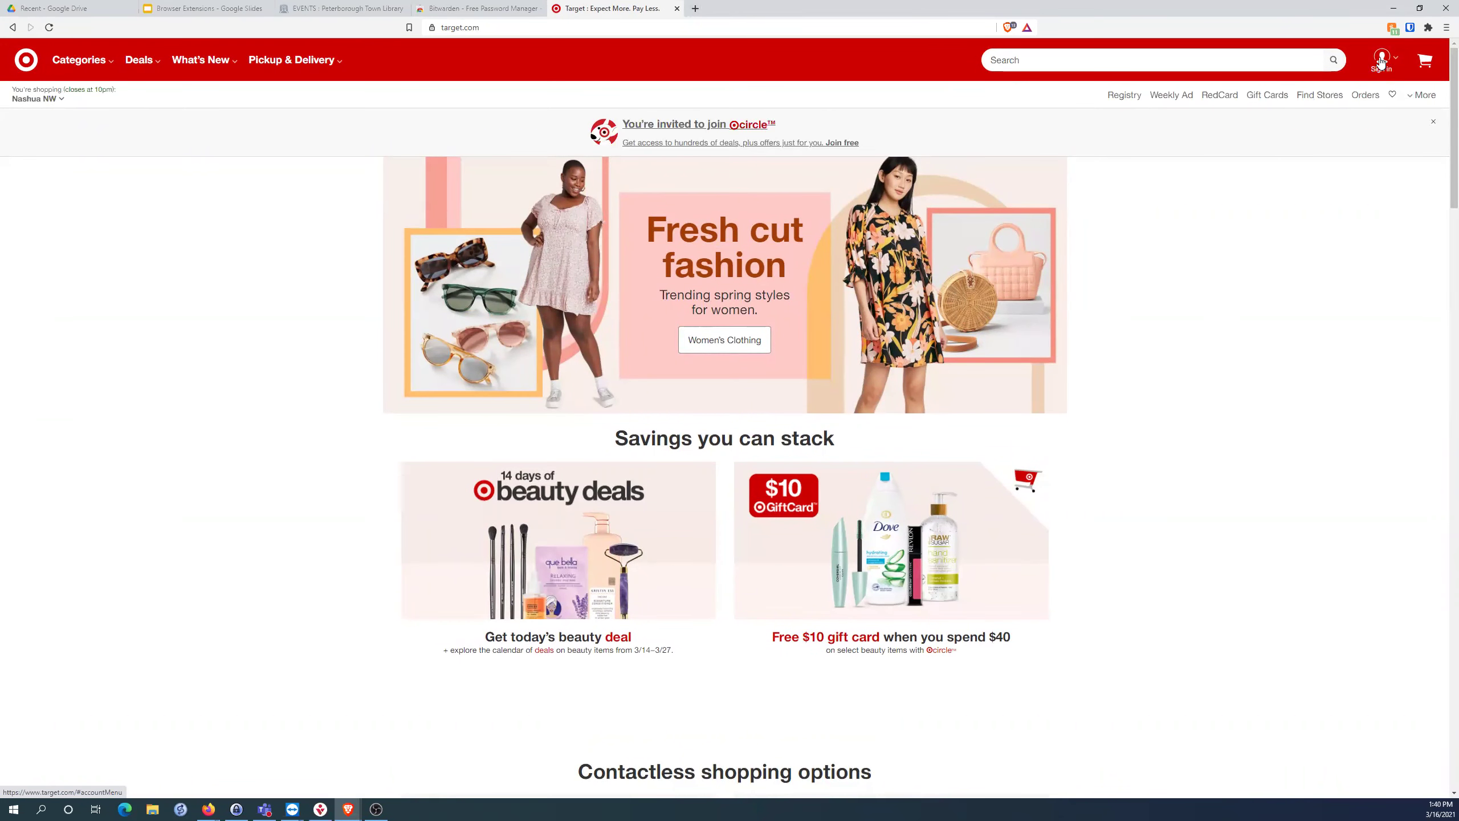
# - Start creating a Target account, filling in the email address, first name and last name
pyautogui.click(1381, 61)
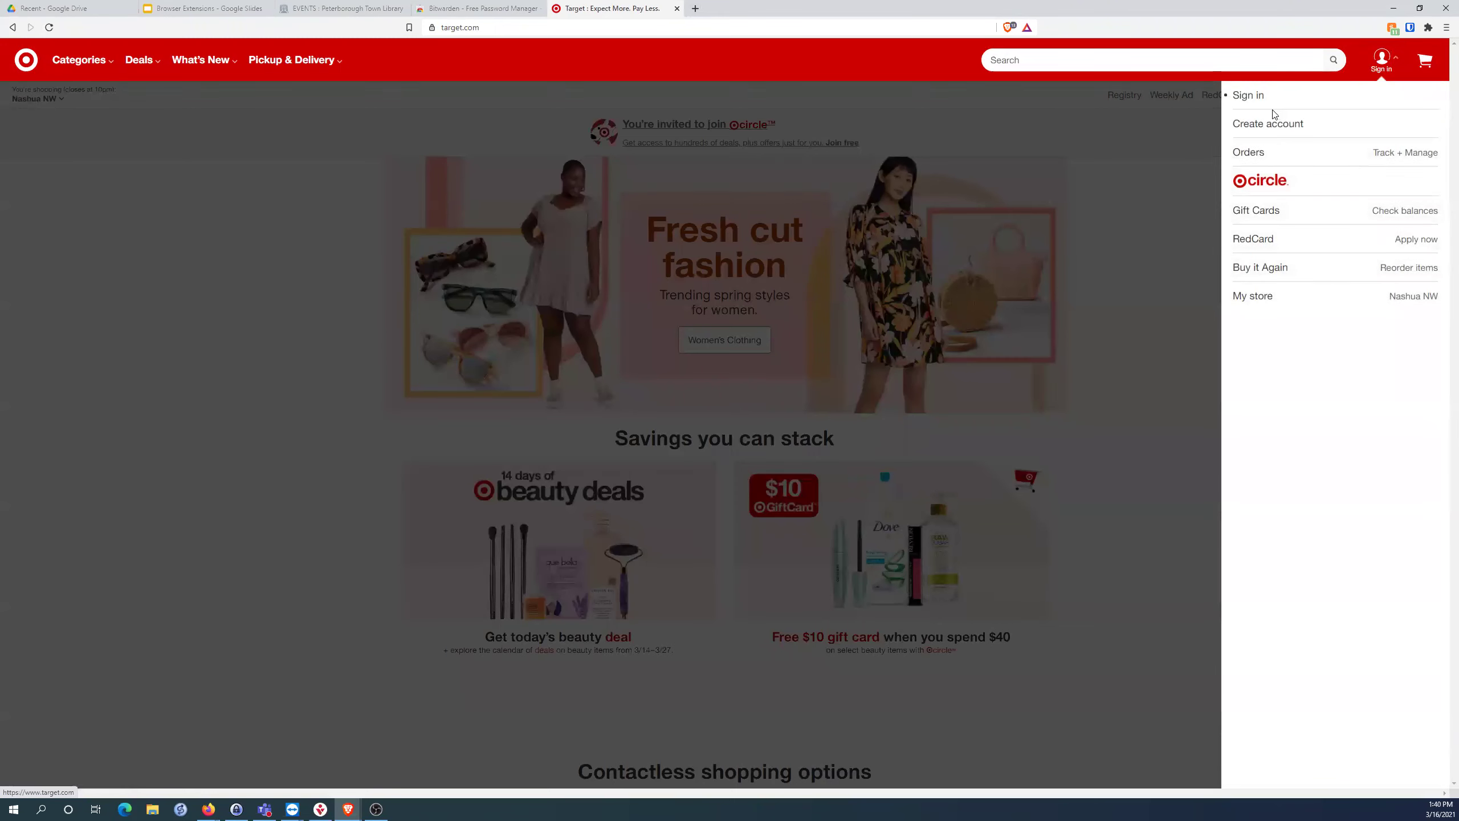
pyautogui.click(604, 209)
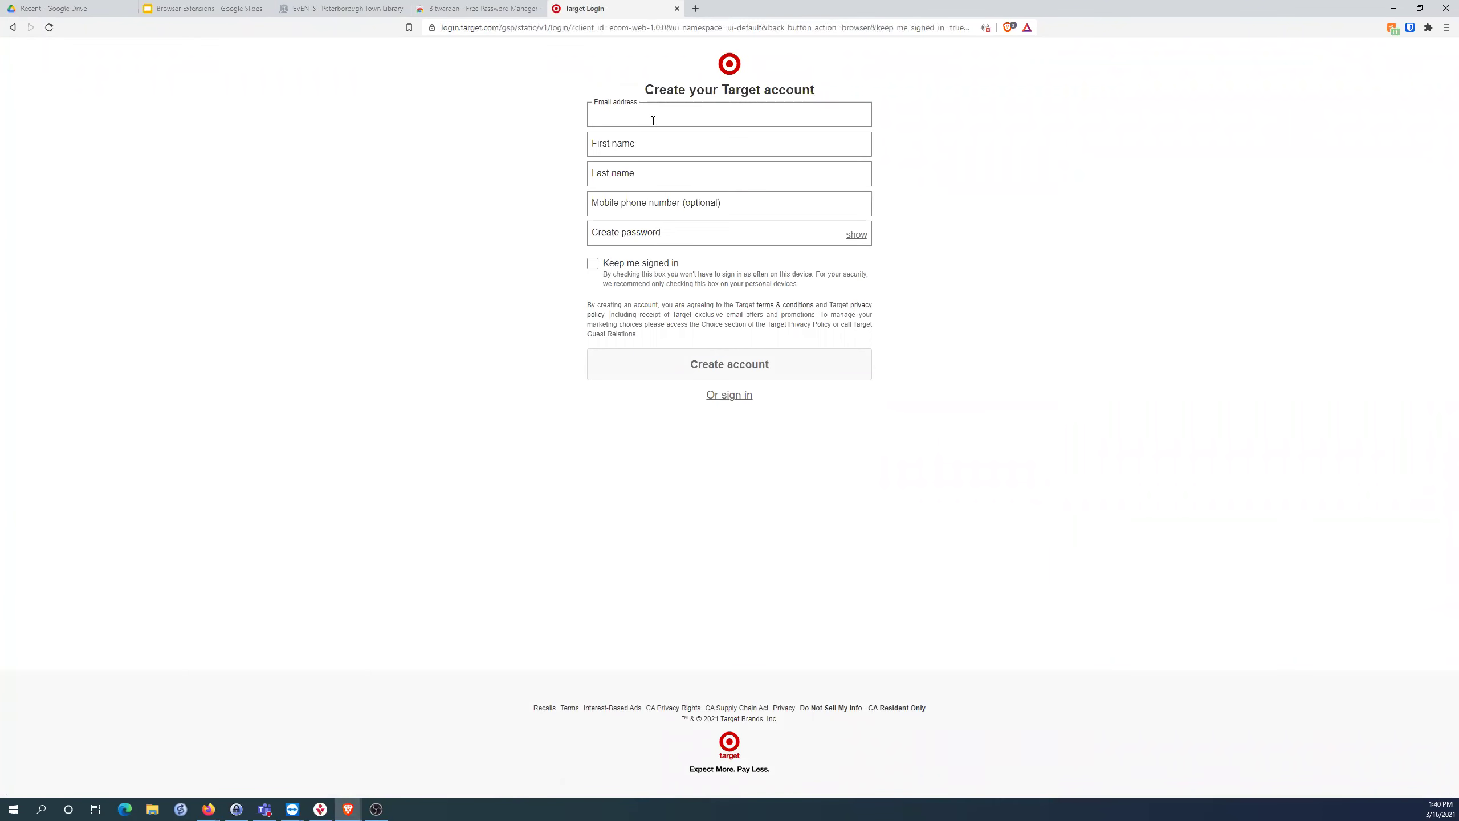
pyautogui.press('Tab')
pyautogui.write('tim')
pyautogui.press('Tab')
pyautogui.write('b')
pyautogui.press('Tab')
pyautogui.press('Tab')
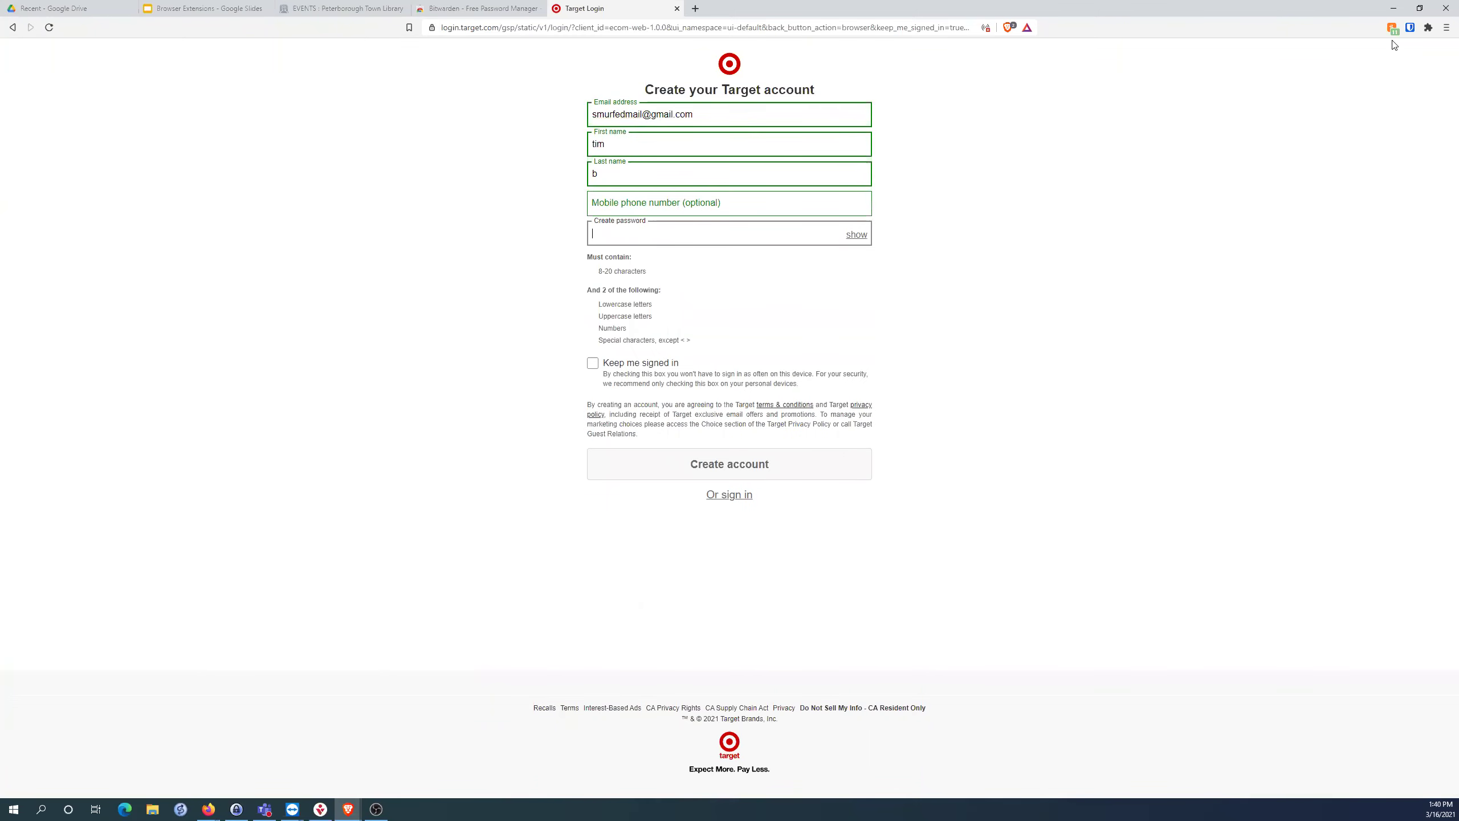
# - Add a new Bitwarden login for target.com and generate a random 28-character password
pyautogui.click(1410, 28)
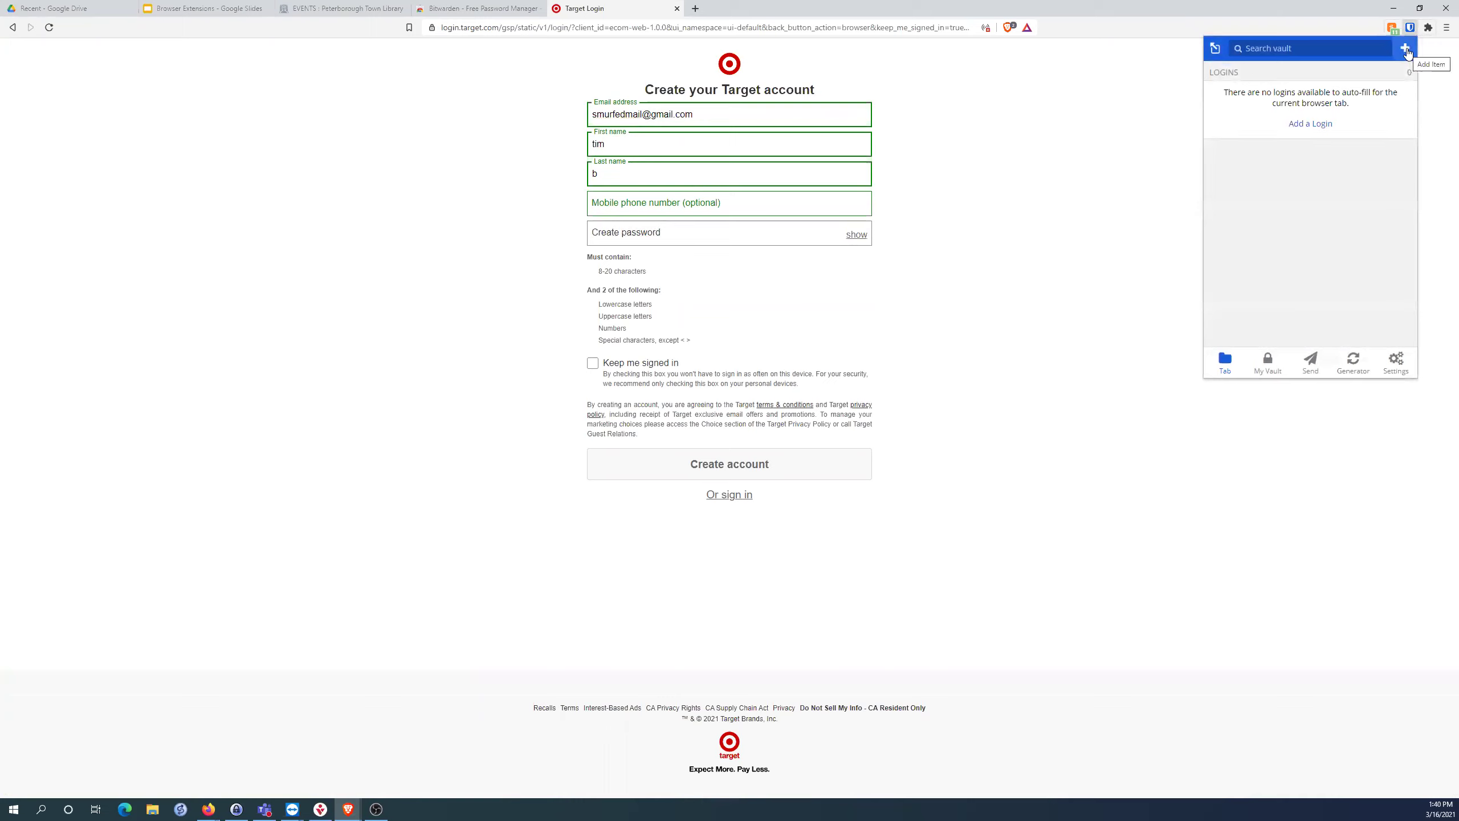
pyautogui.click(1405, 49)
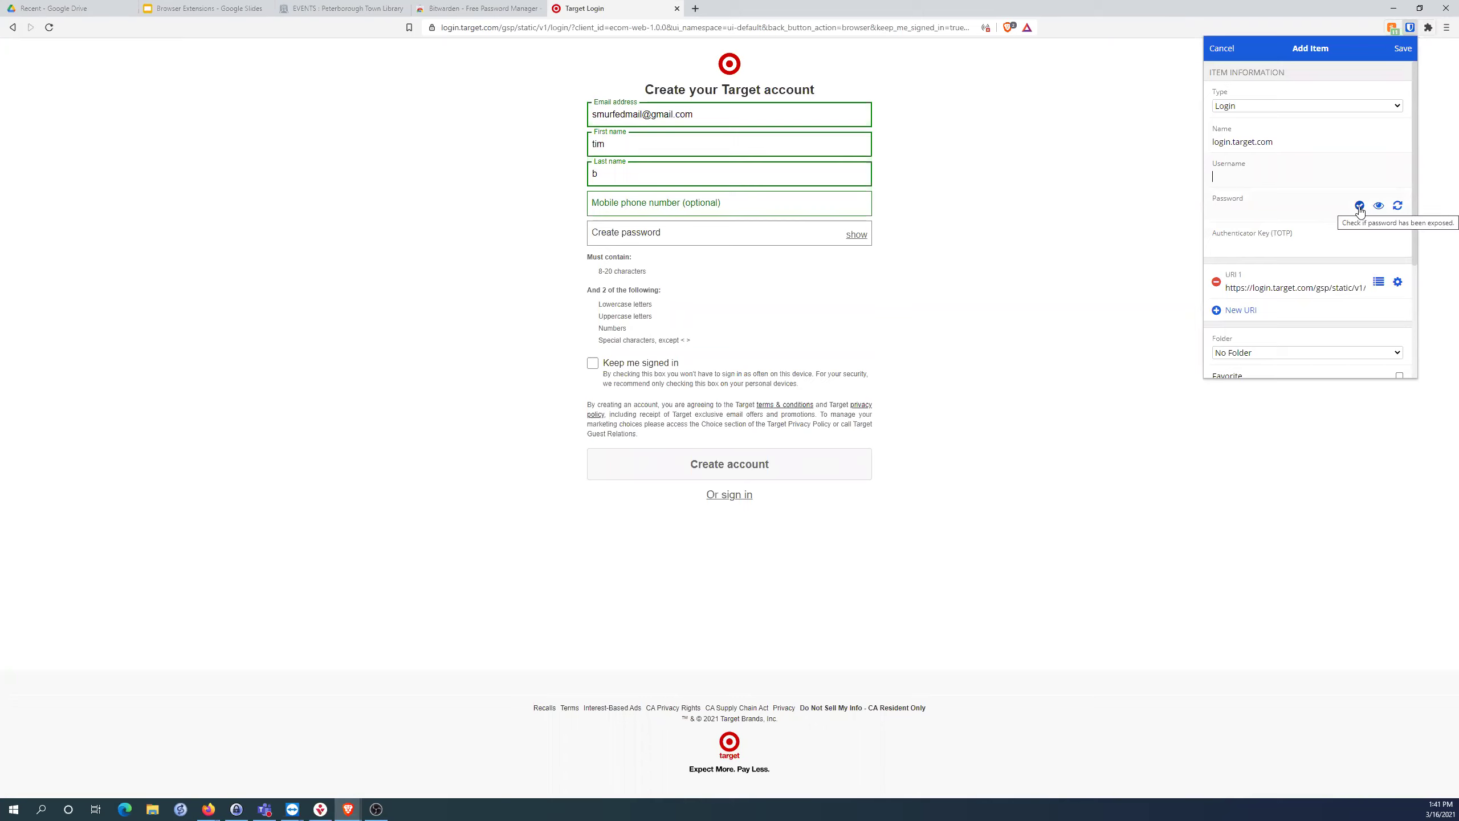
pyautogui.click(1397, 206)
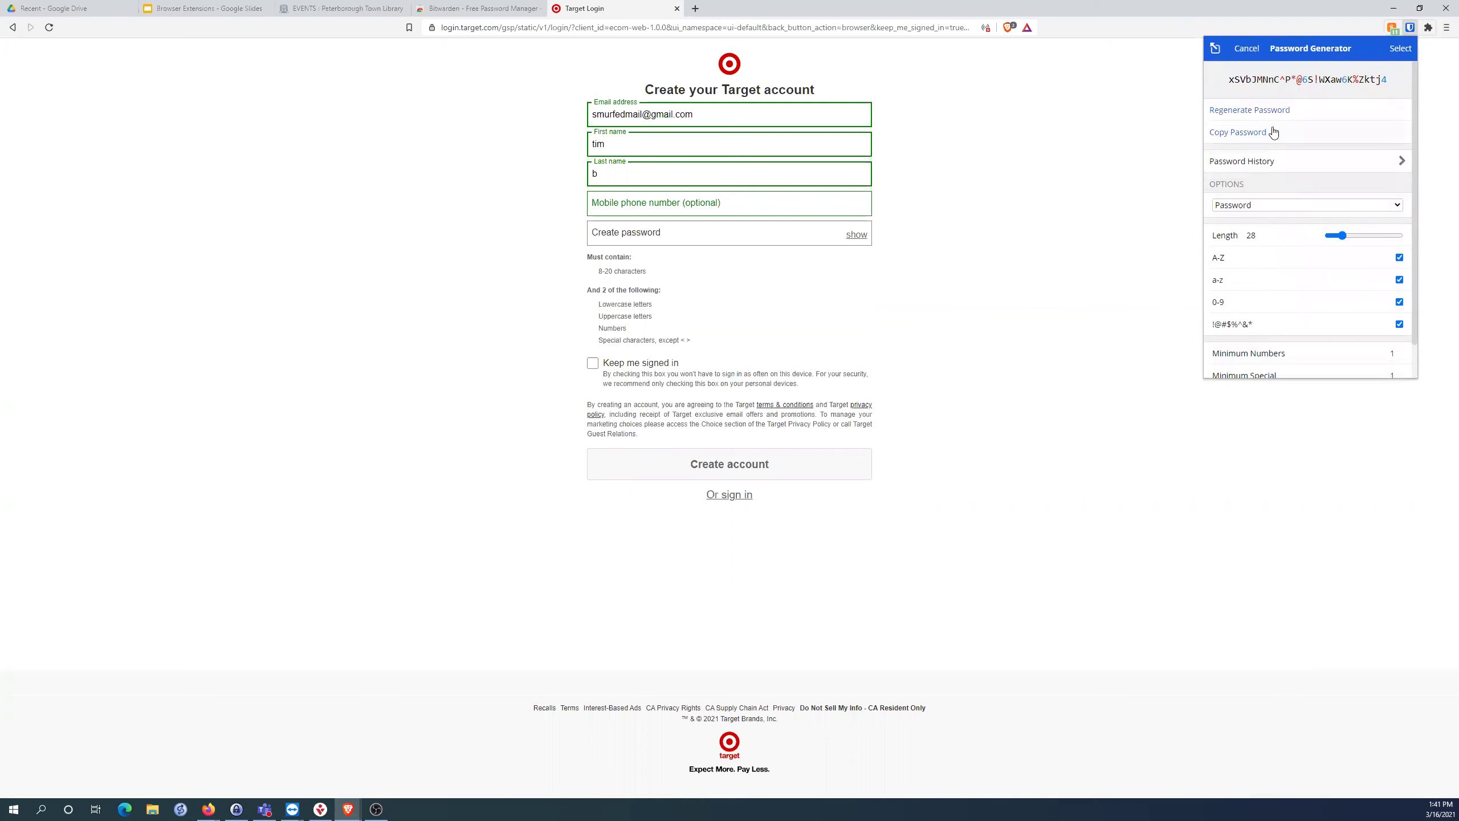
pyautogui.moveTo(1234, 79)
pyautogui.mouseDown()
pyautogui.moveTo(1396, 77)
pyautogui.moveTo(1212, 90)
pyautogui.mouseUp()
pyautogui.click(1395, 83)
pyautogui.click(1236, 91)
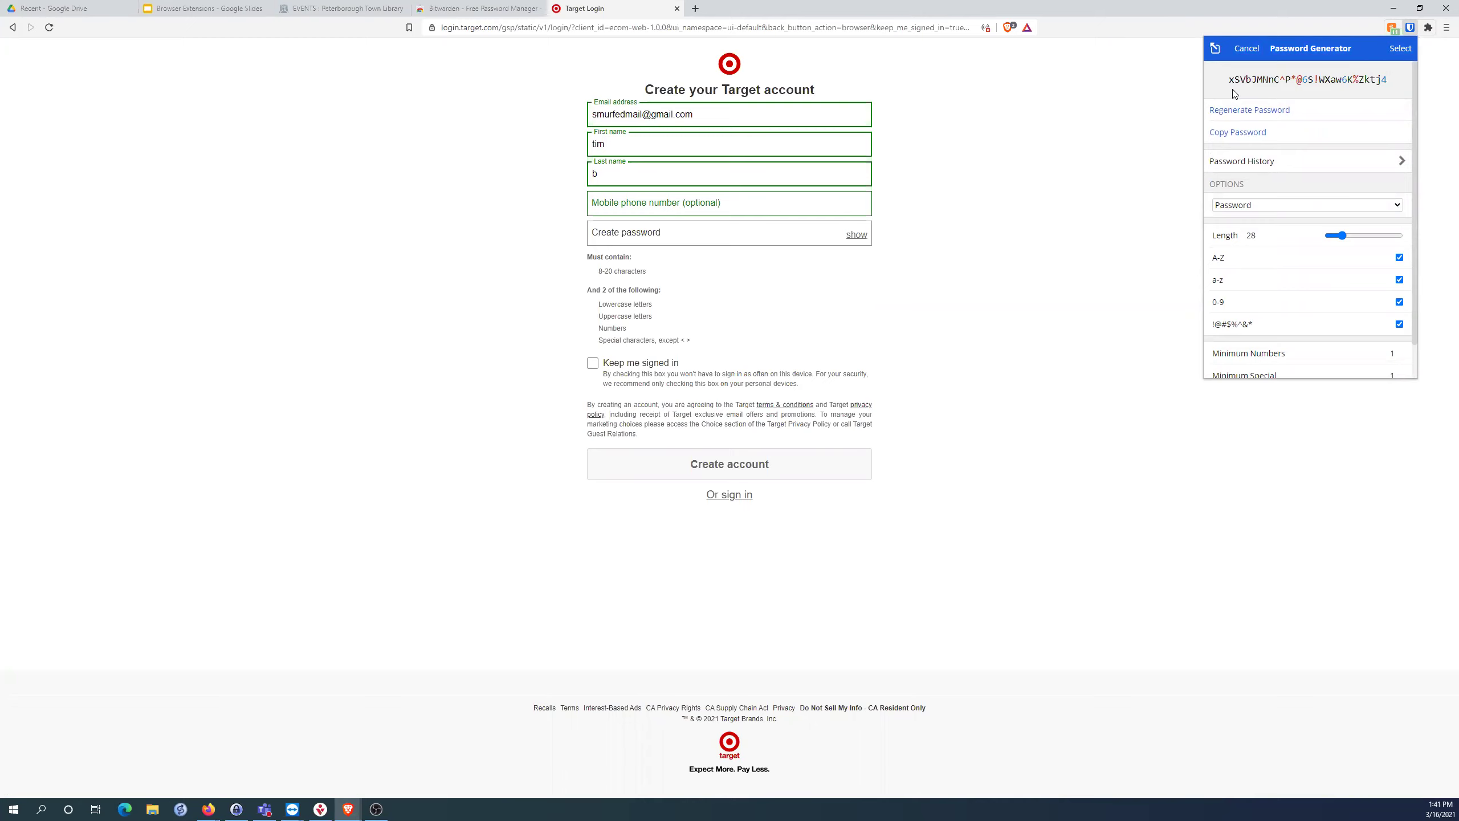
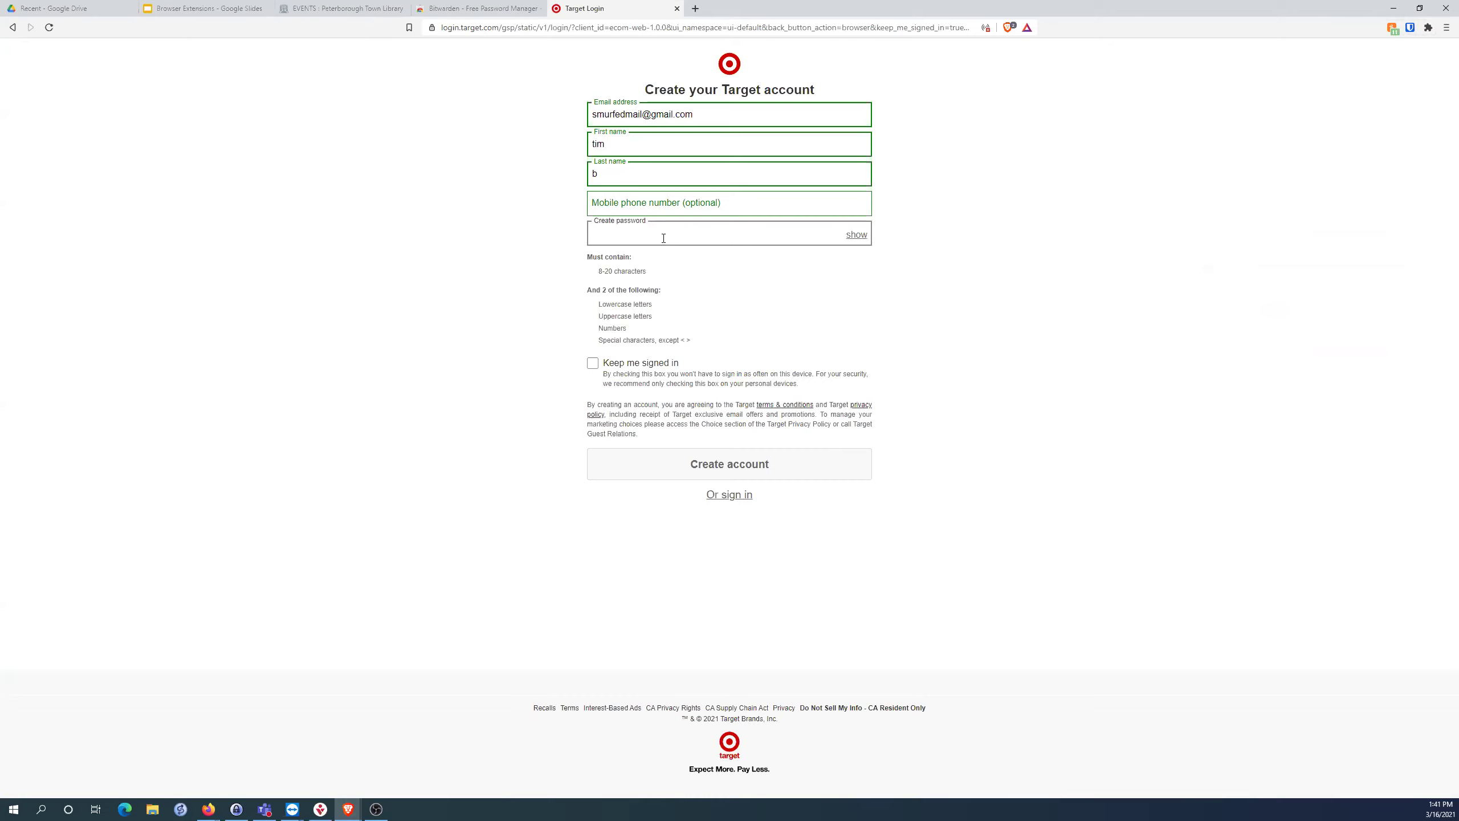
# - Create the Target account with an autofilled password, declining password saving and Target Circle, then close Target
pyautogui.hotkey('ctrl', 'shift', 'l')
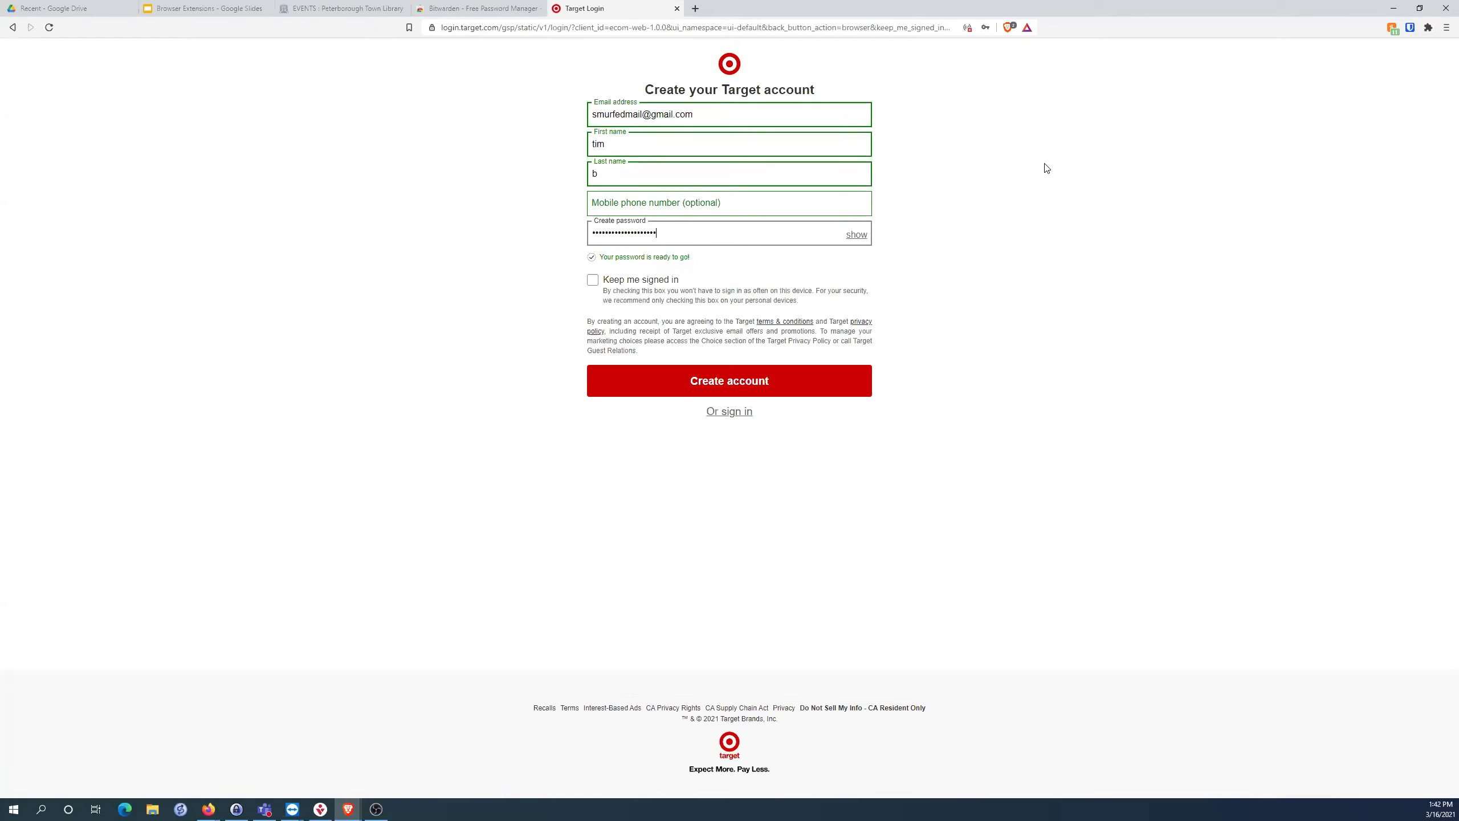
pyautogui.click(776, 385)
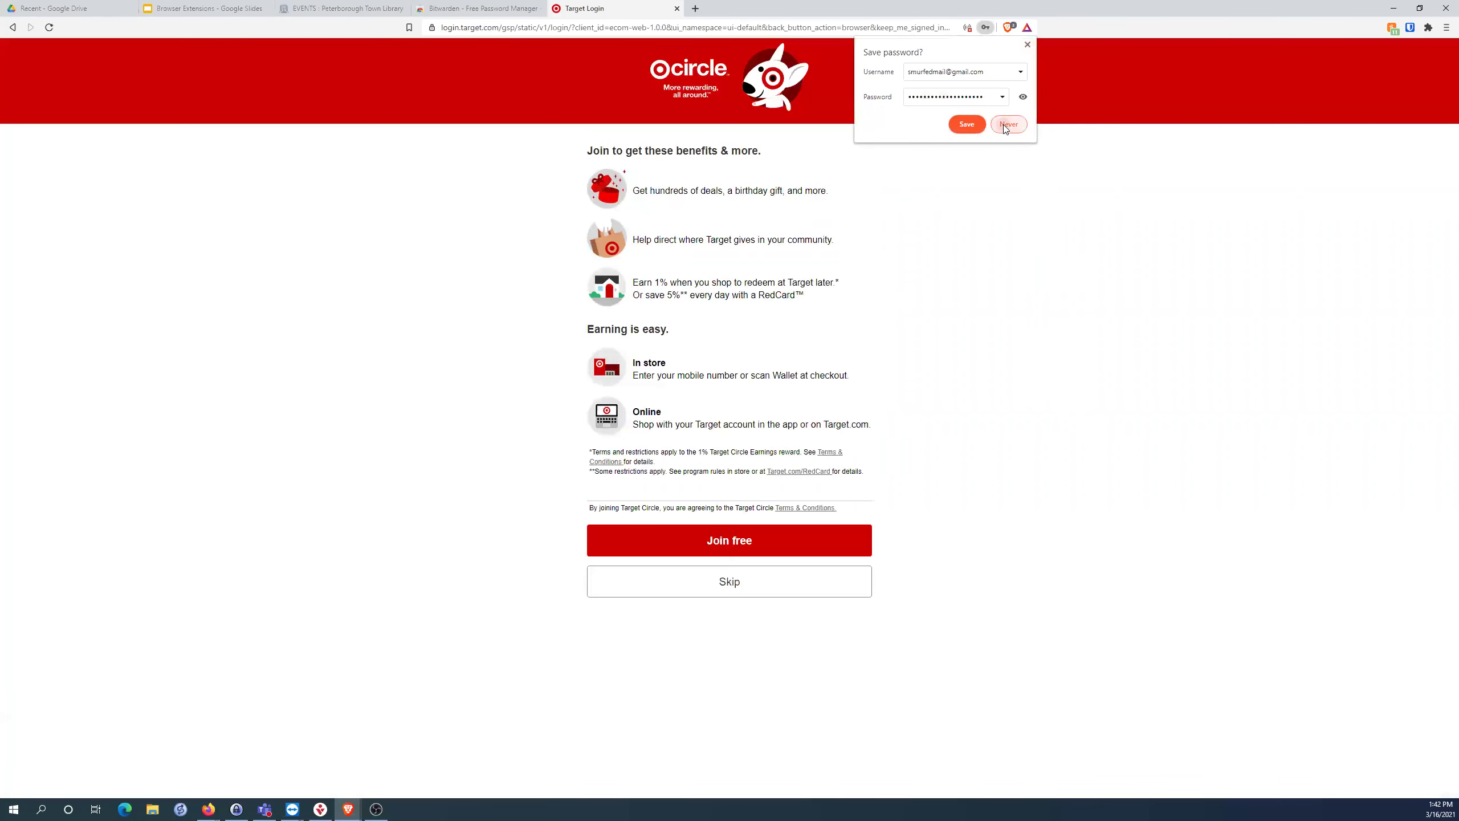
pyautogui.click(1005, 124)
pyautogui.click(731, 582)
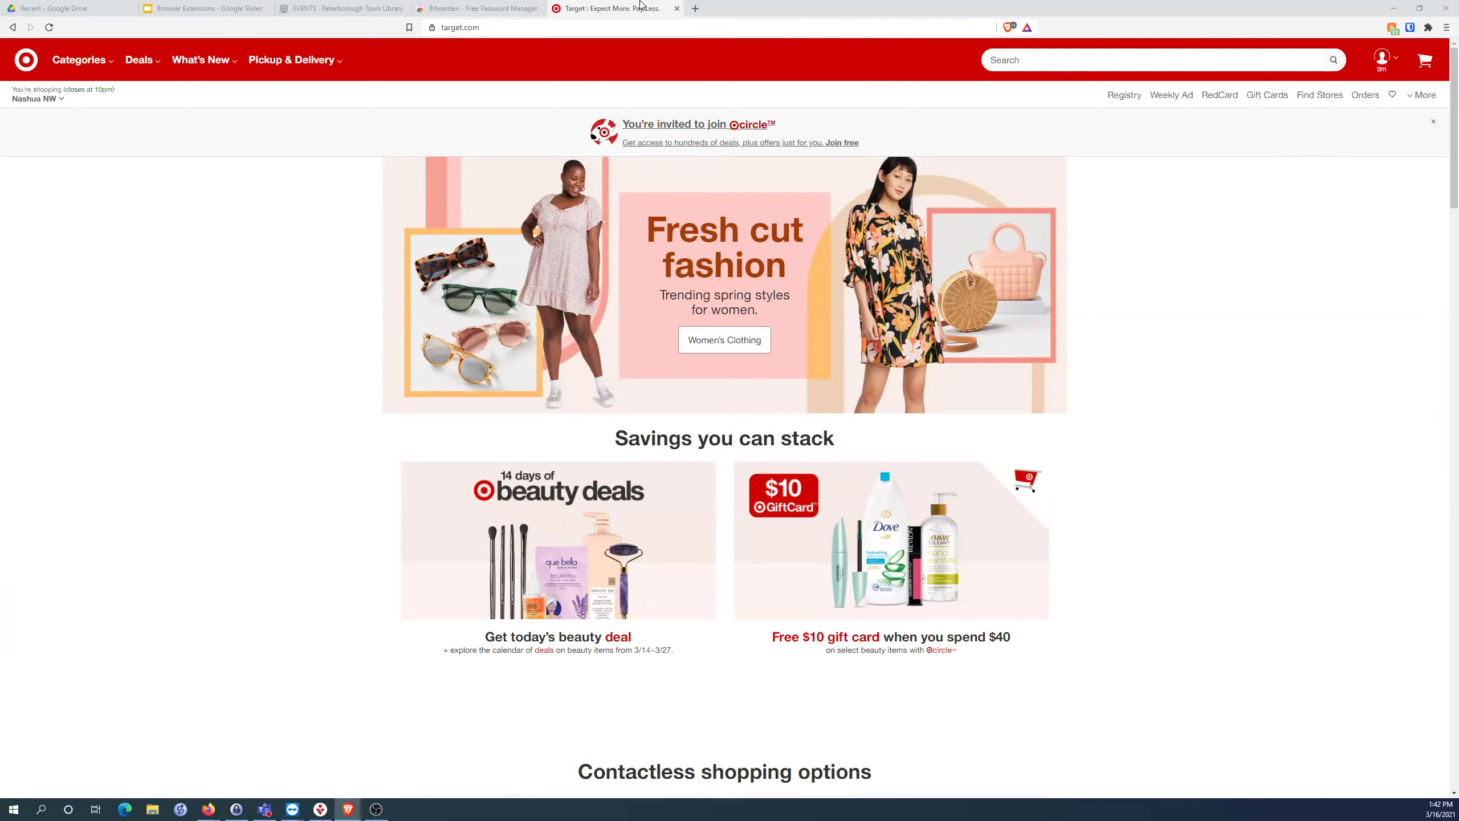
pyautogui.click(677, 9)
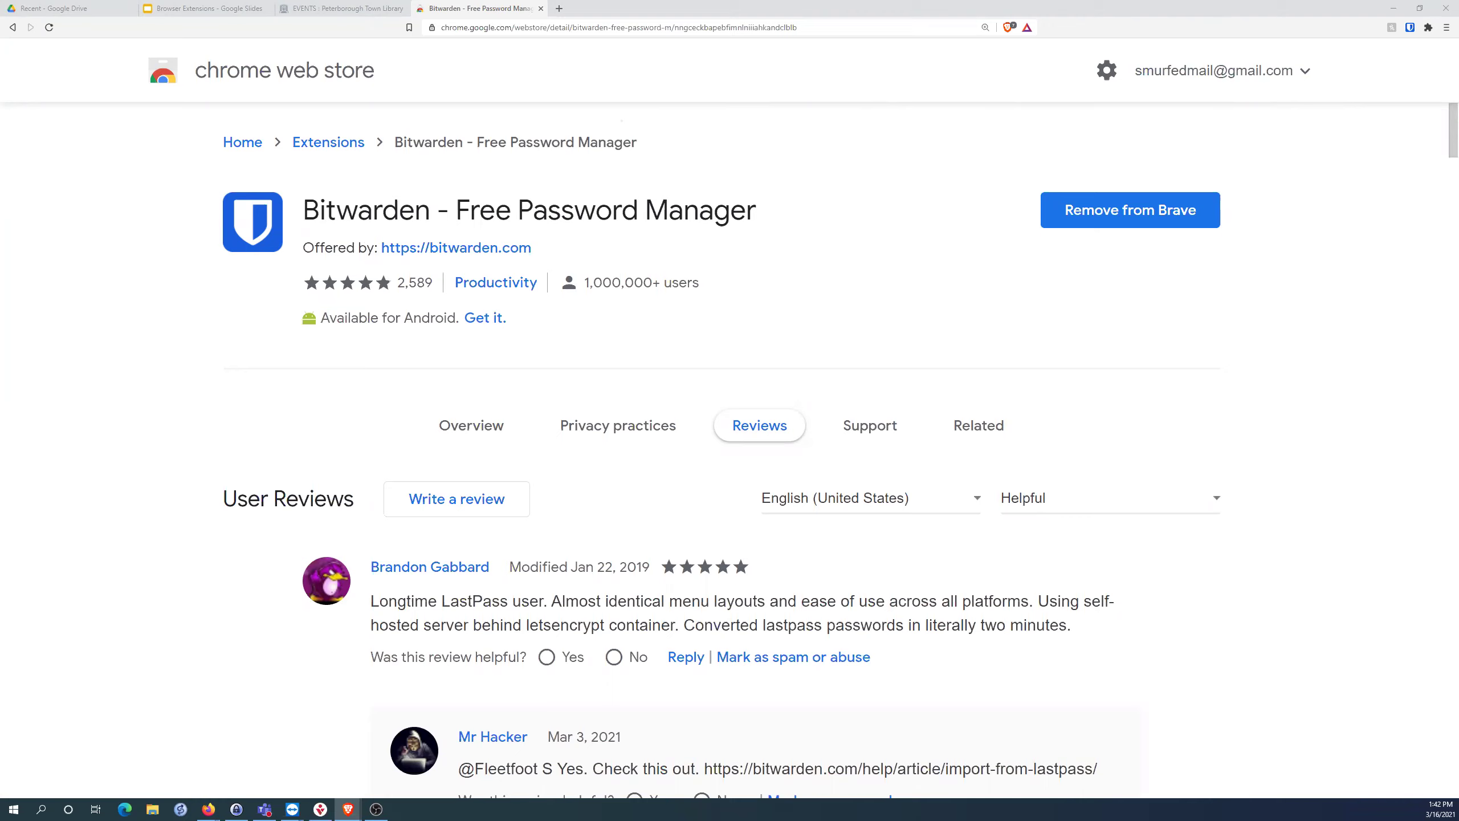
# - Reopen the closed Gmail tab and view its inbox
pyautogui.click(236, 809)
pyautogui.hotkey('alt', 'Tab')
pyautogui.hotkey('ctrl', 'shift', 't')
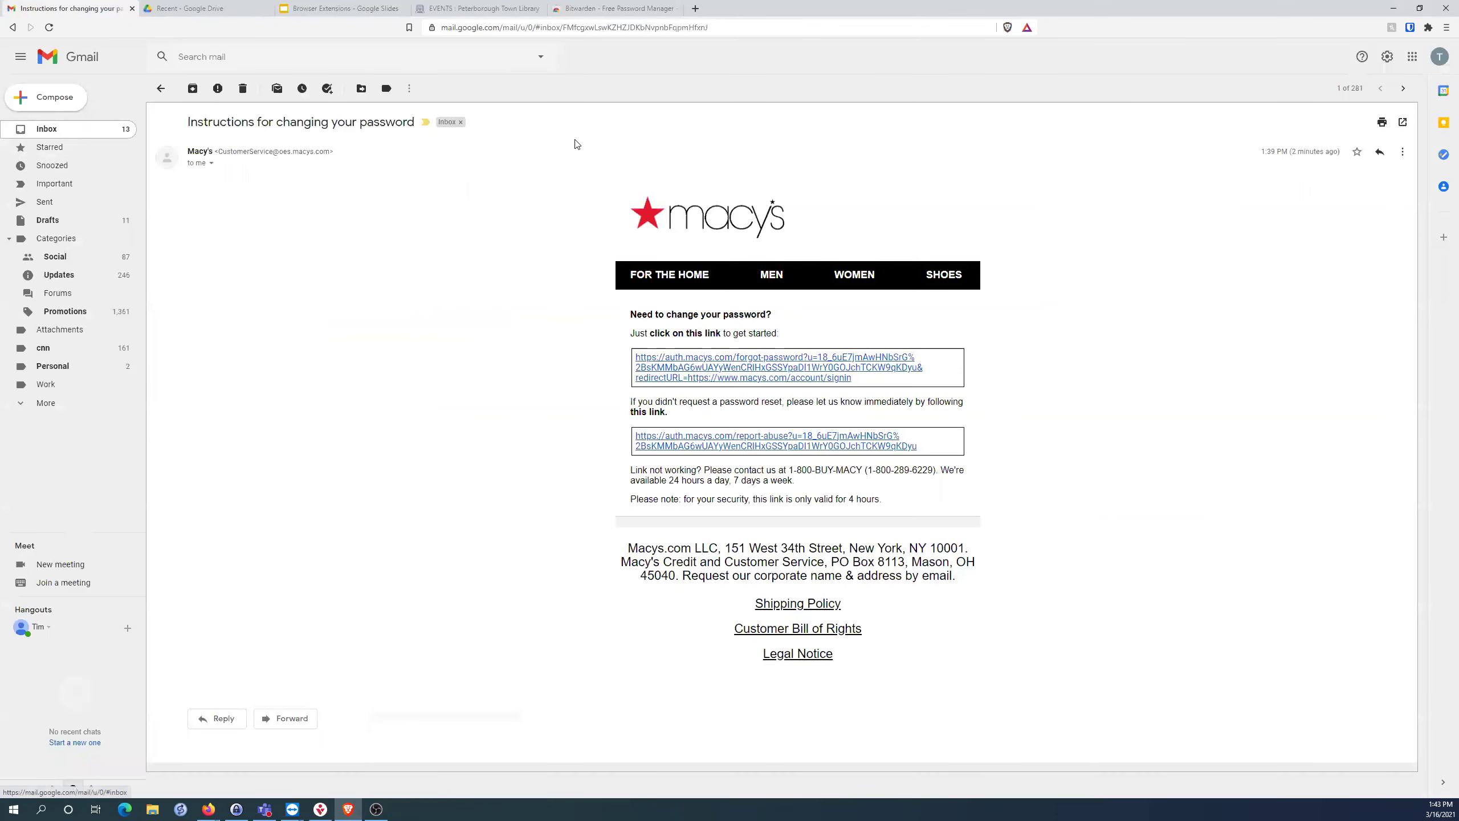
pyautogui.click(51, 131)
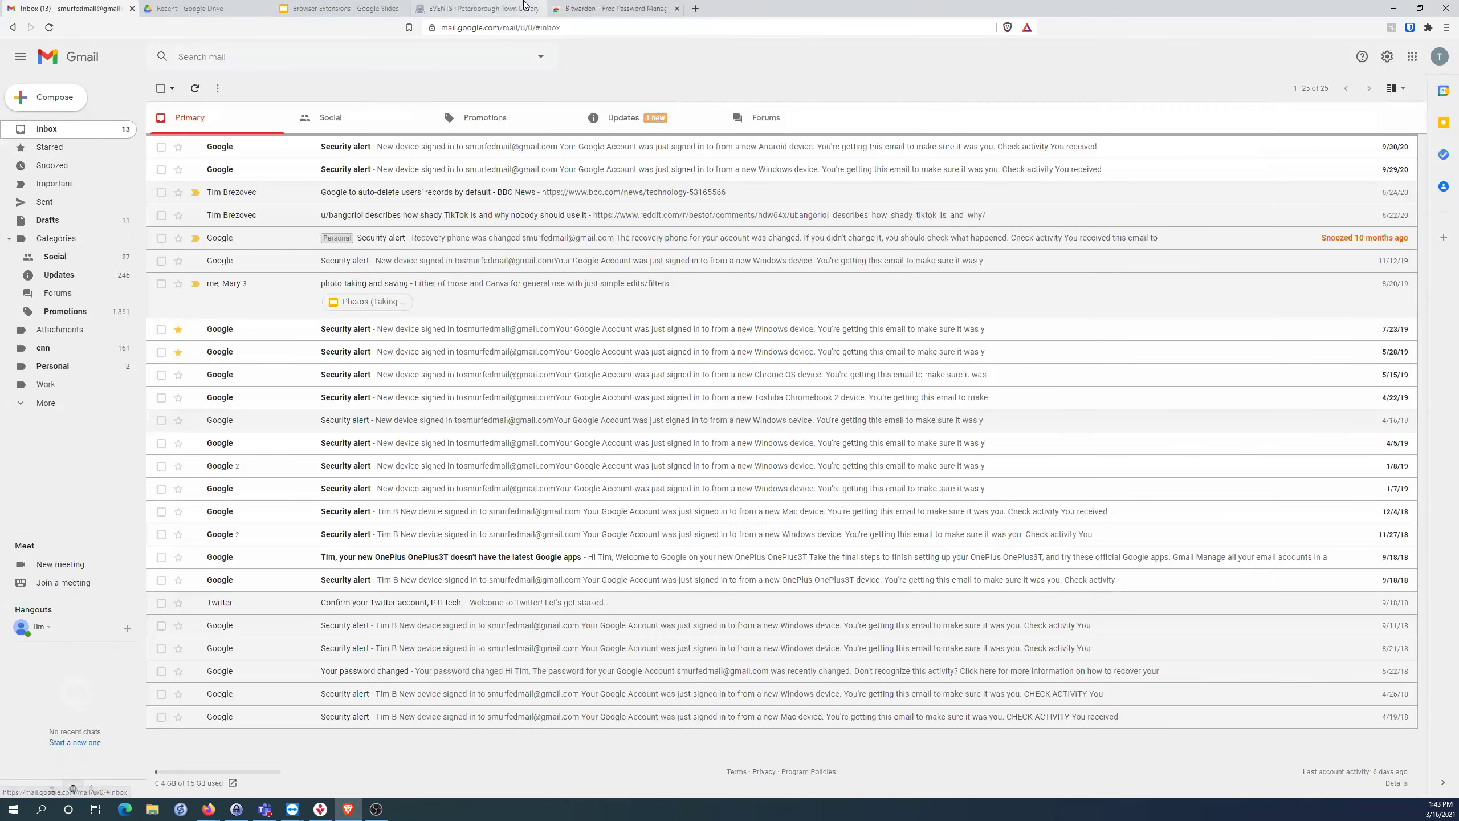
# - Go from the Bitwarden listing to the store's Extensions category page
pyautogui.click(616, 8)
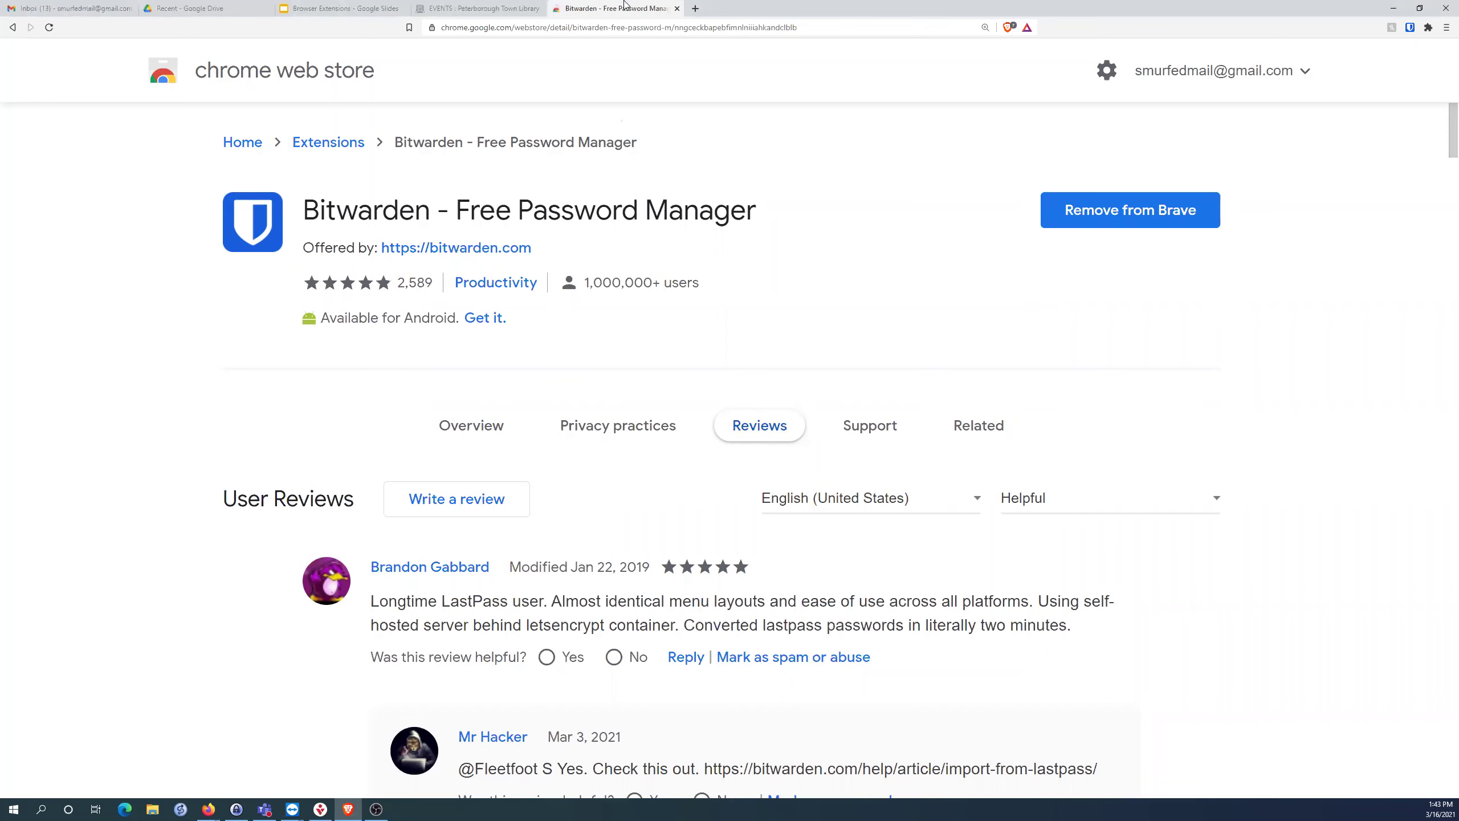
pyautogui.click(324, 143)
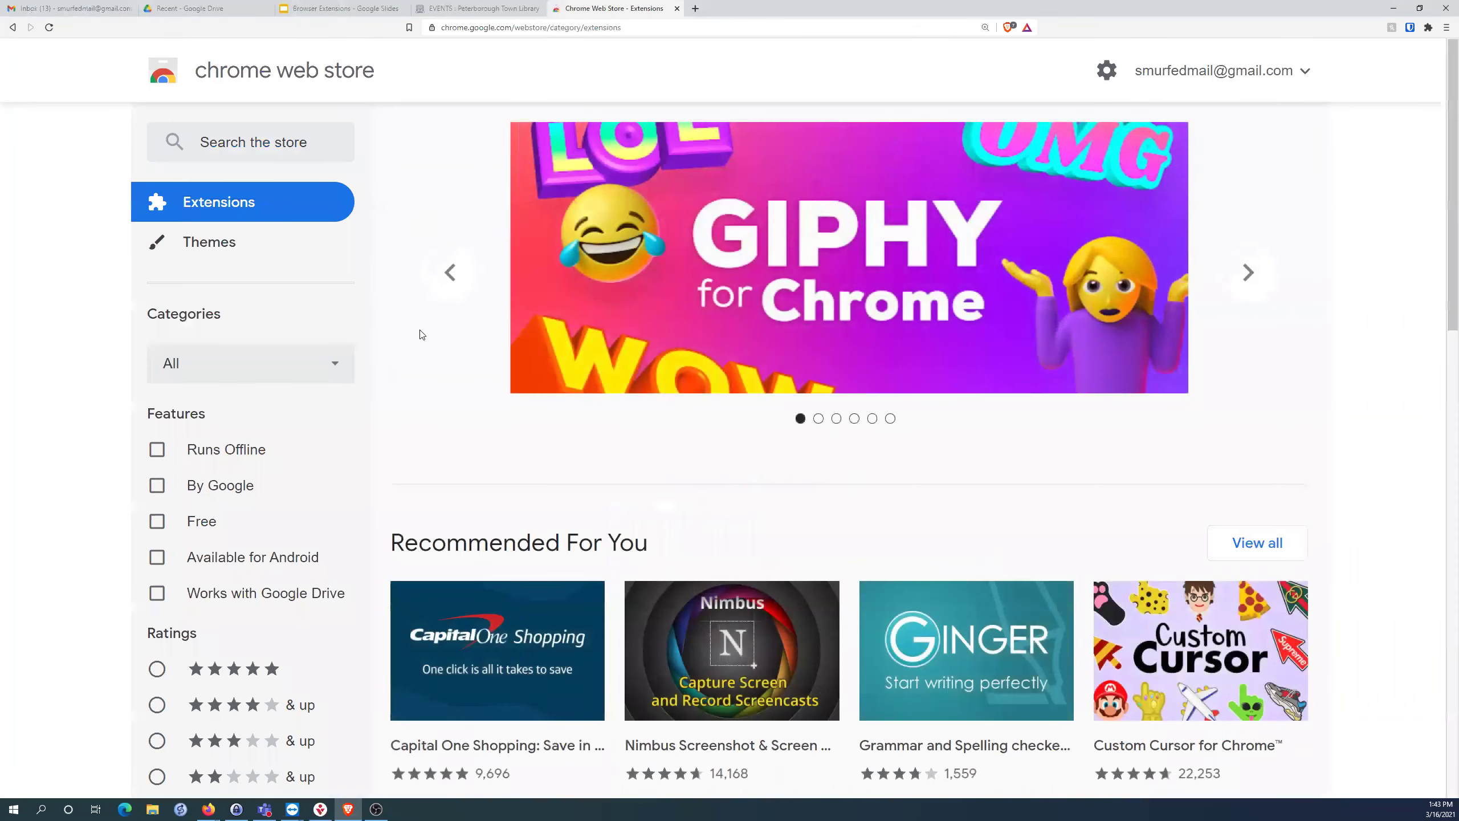
pyautogui.scroll(-8, 419, 330)
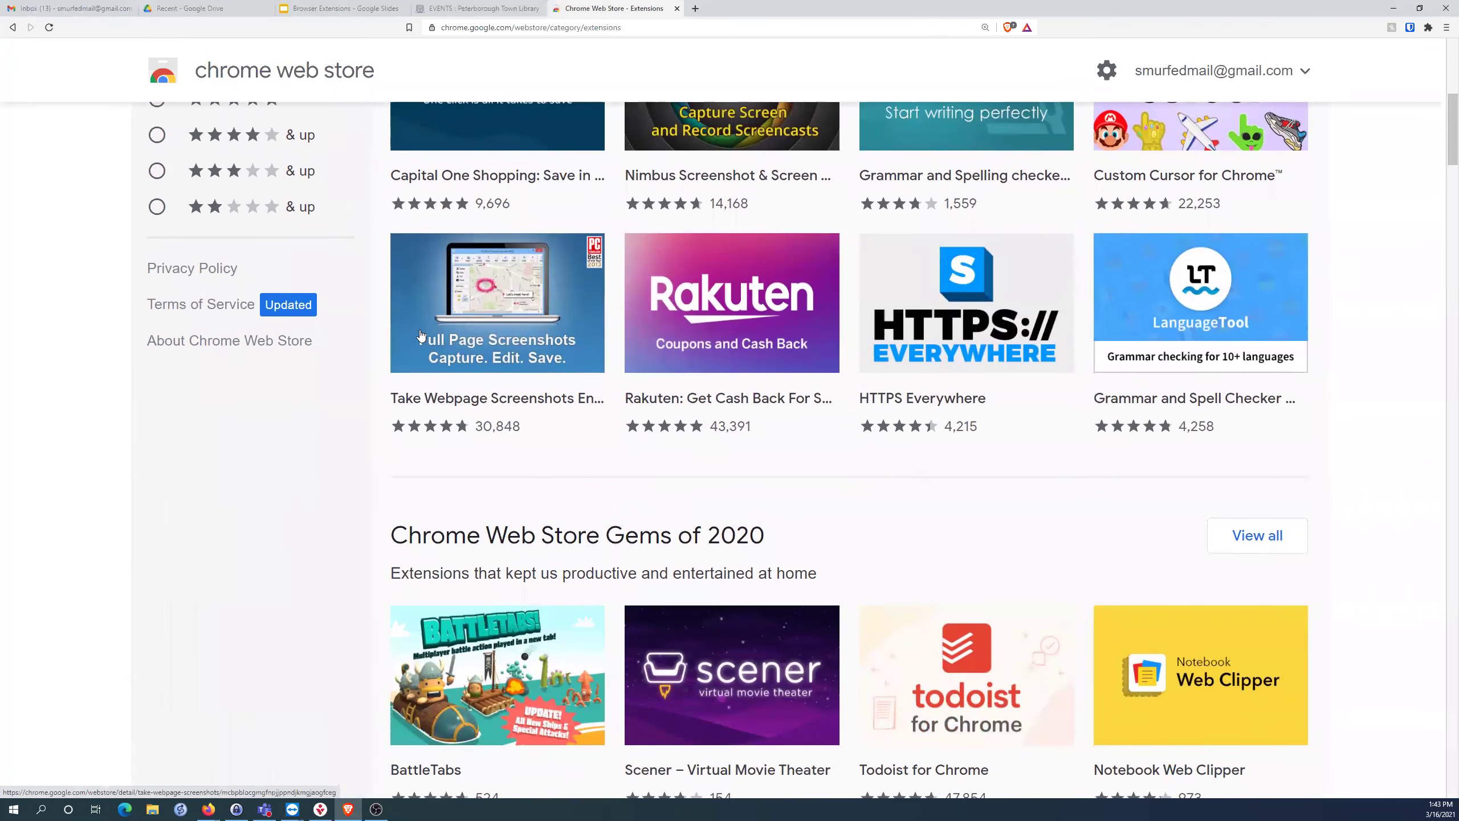
pyautogui.click(213, 6)
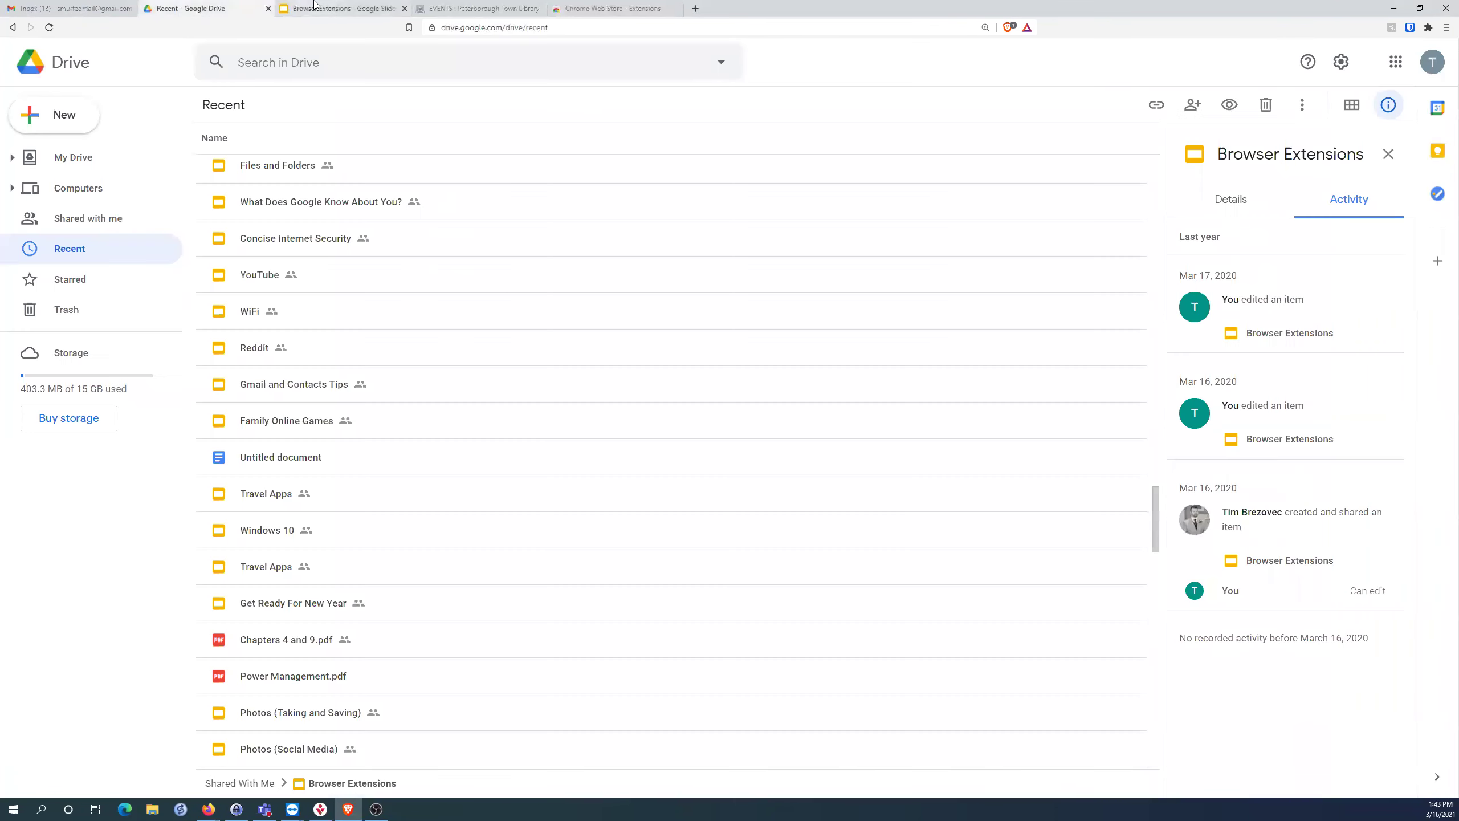
pyautogui.click(310, 8)
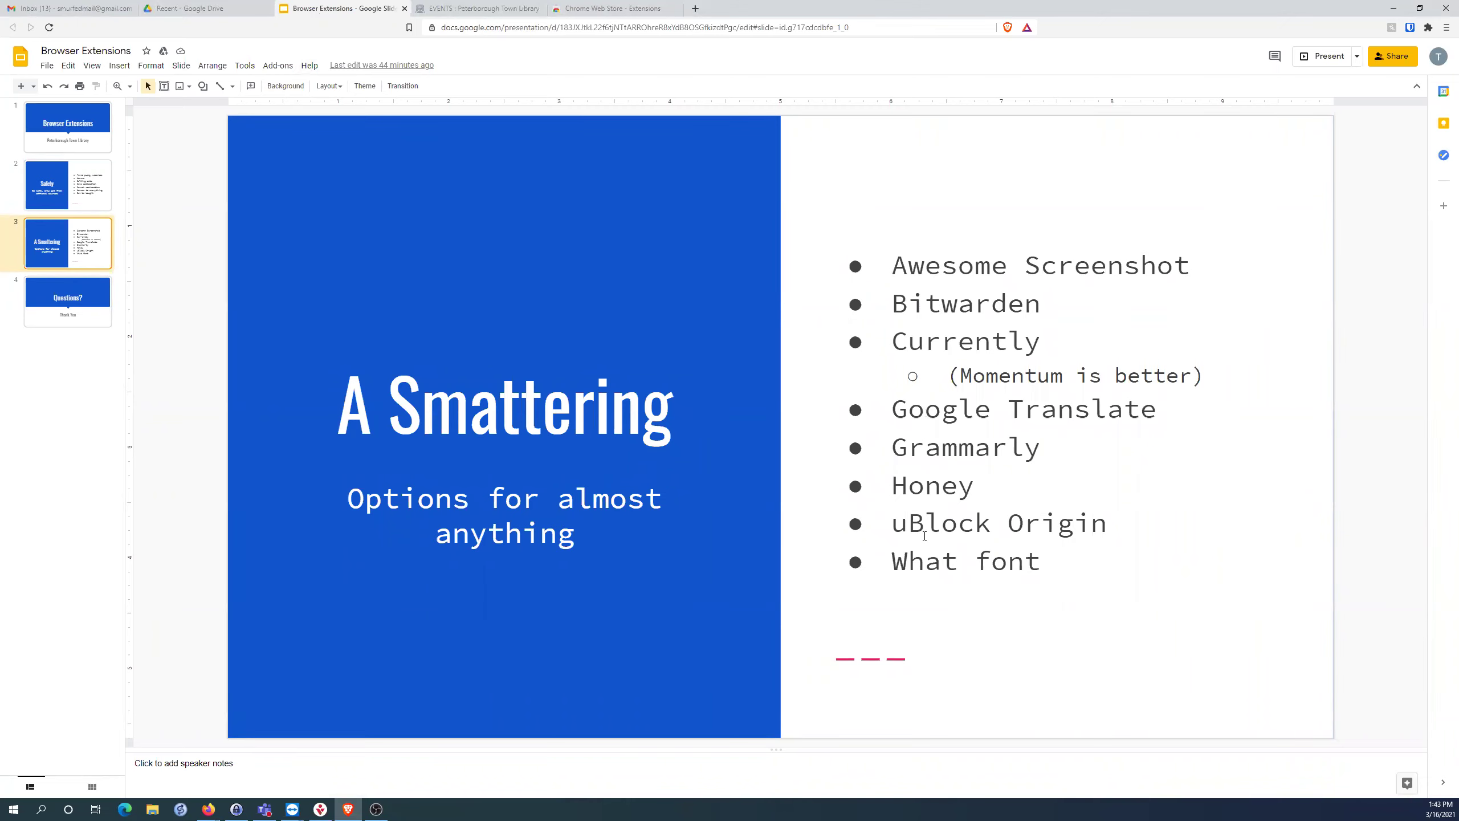
pyautogui.click(608, 8)
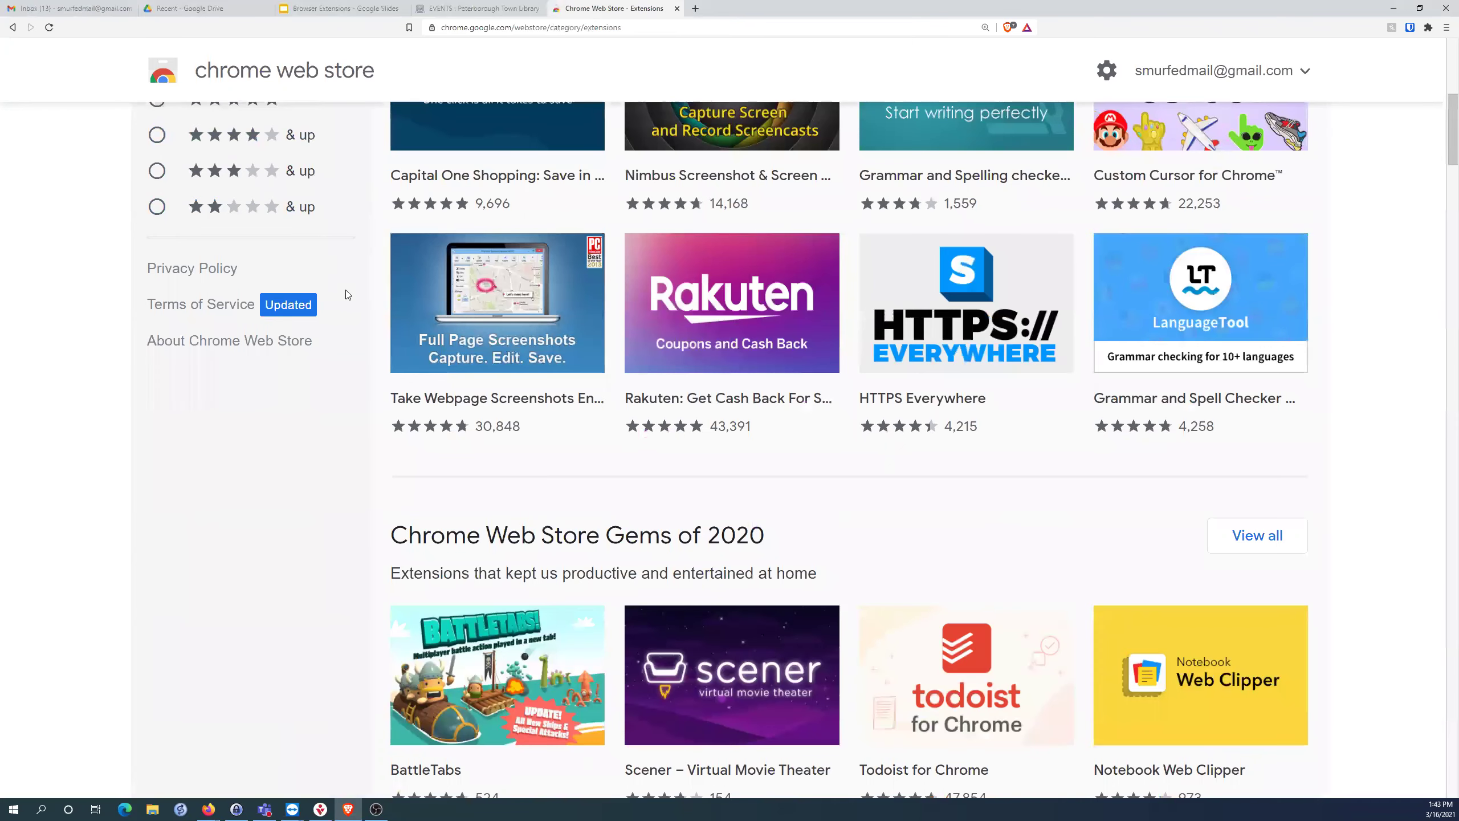
pyautogui.scroll(10, 347, 294)
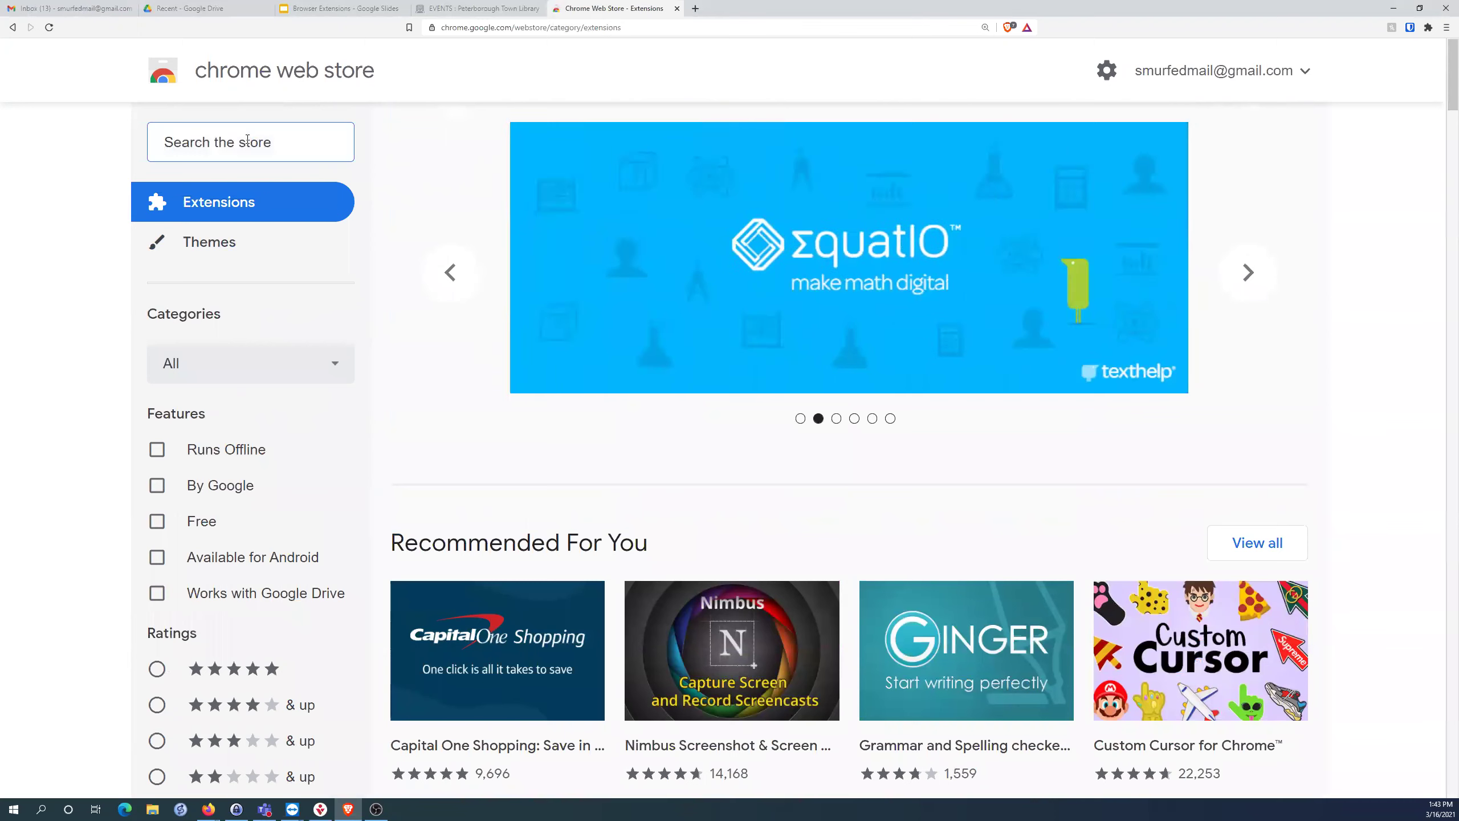
# - Search the store for 'ublock origin' and check its 10,000,000+ users and 24,030 ratings
pyautogui.click(247, 142)
pyautogui.write('ublock origin')
pyautogui.press('Return')
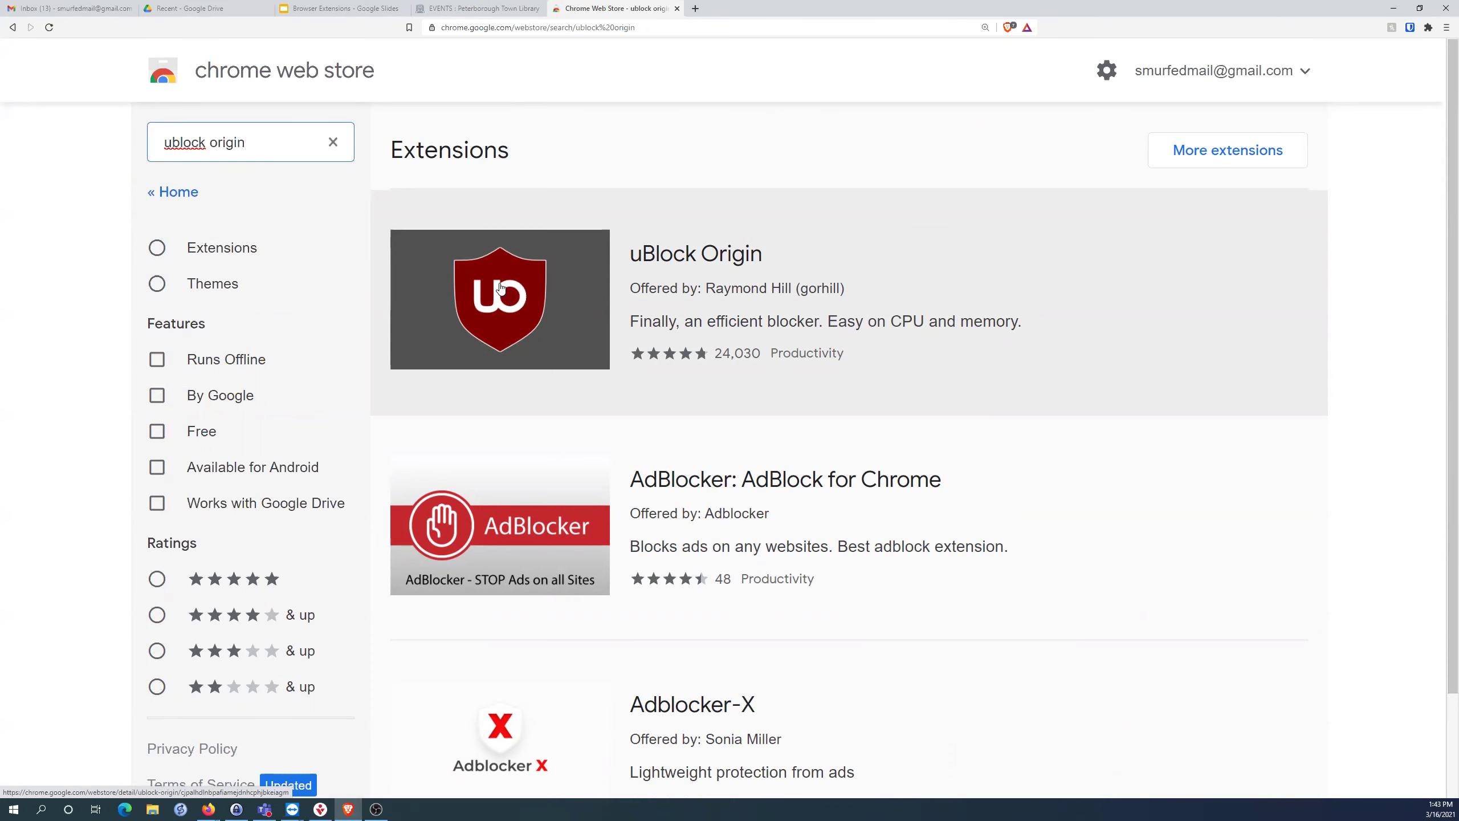
pyautogui.click(499, 288)
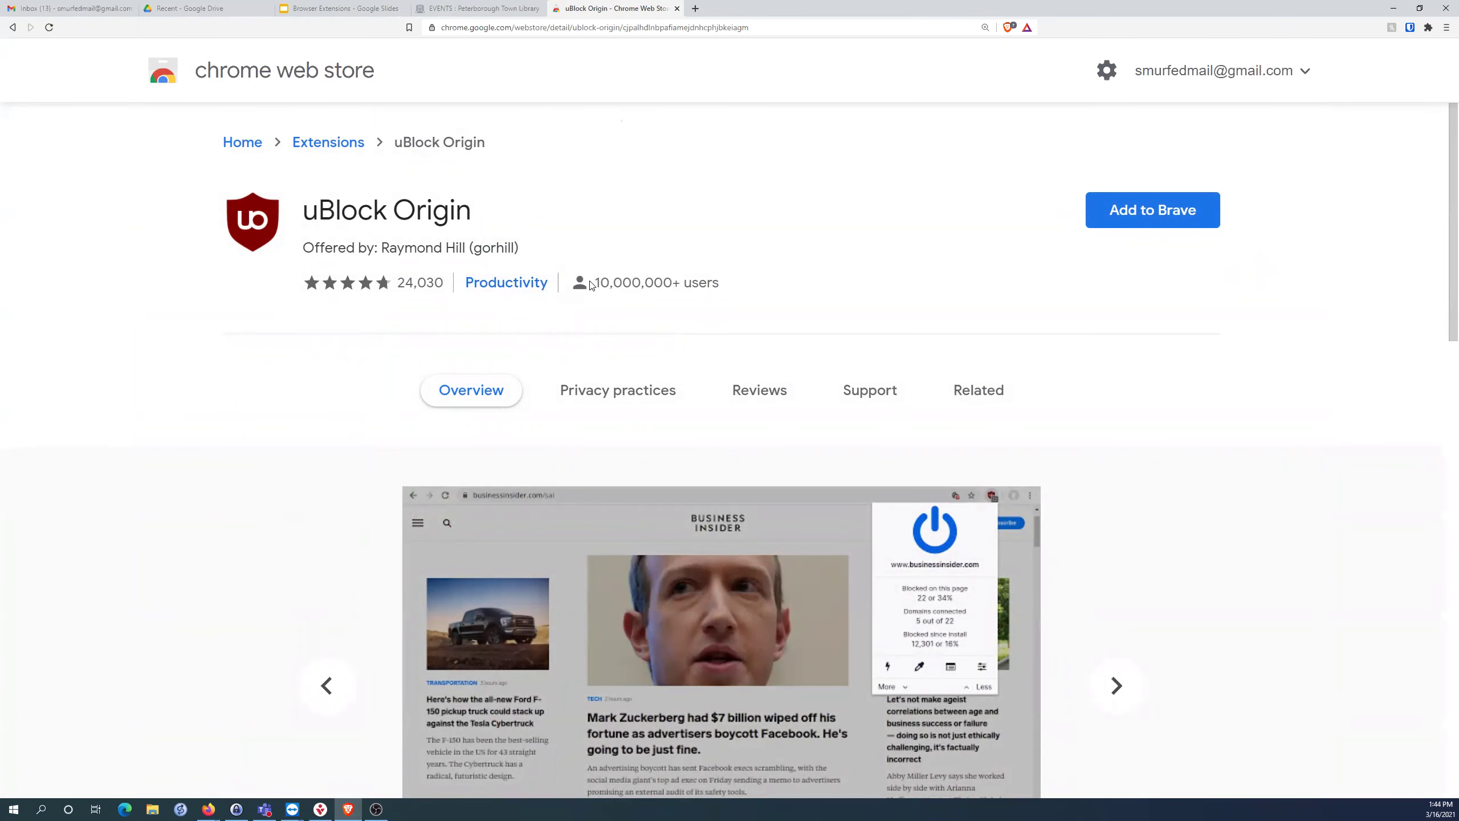
pyautogui.moveTo(593, 282); pyautogui.dragTo(725, 284)
pyautogui.click(824, 299)
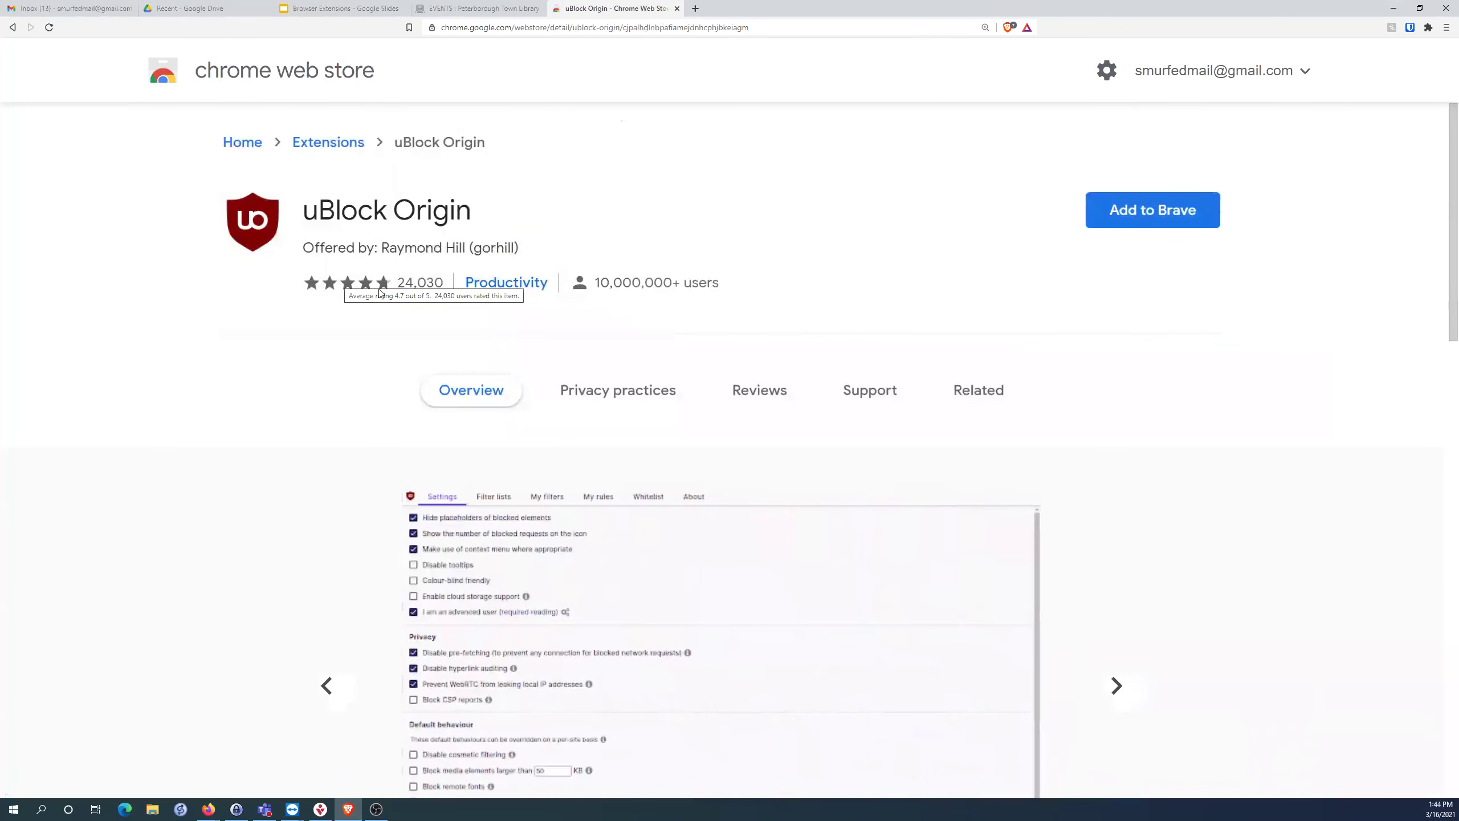
pyautogui.moveTo(396, 282); pyautogui.dragTo(440, 281)
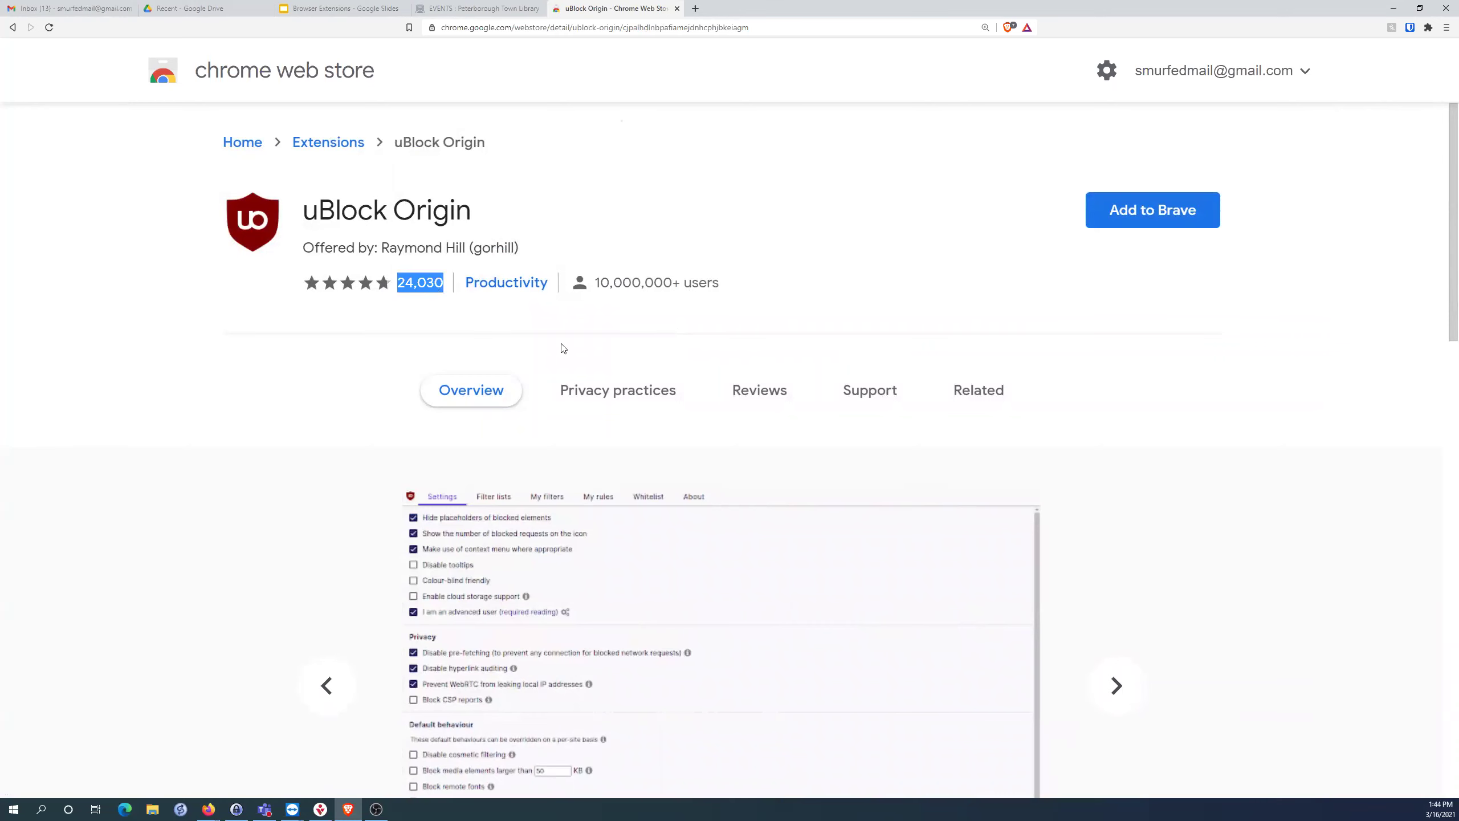
# - Read through uBlock Origin's user reviews, including a long one-star review, then return to Overview
pyautogui.click(755, 397)
pyautogui.scroll(-6, 496, 523)
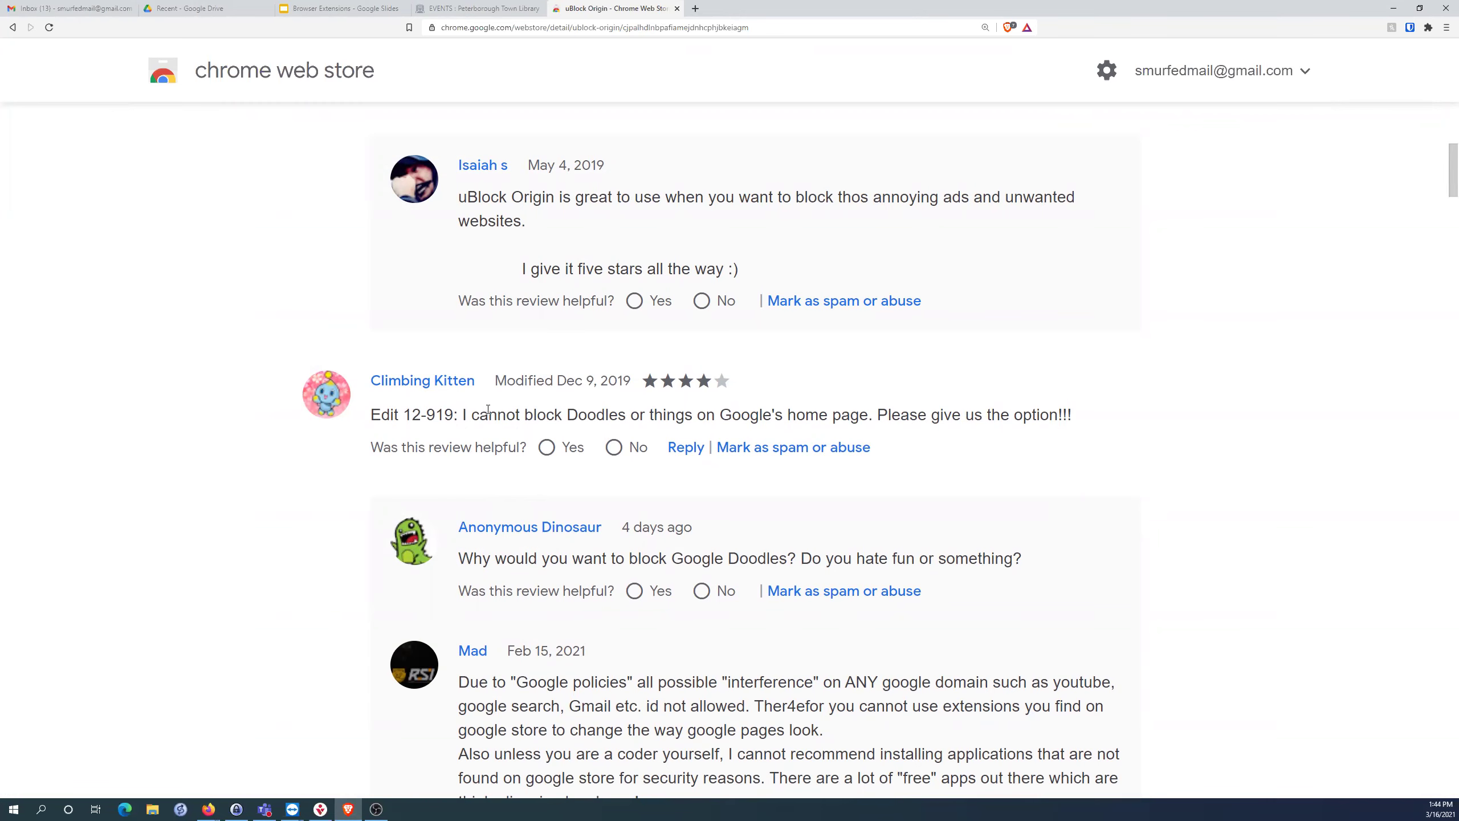
pyautogui.scroll(-6, 489, 405)
pyautogui.scroll(-20, 486, 411)
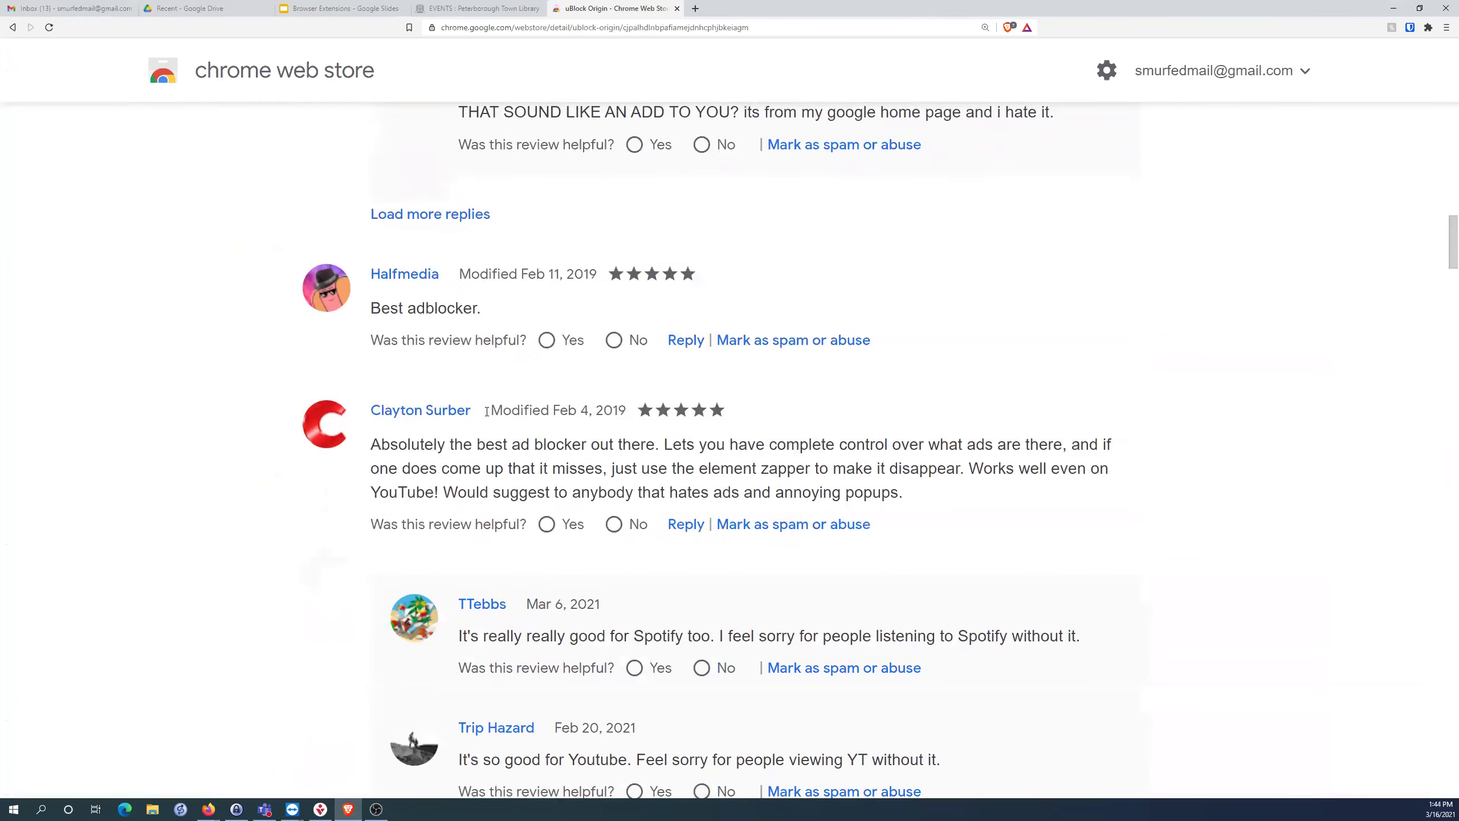
pyautogui.scroll(-20, 486, 416)
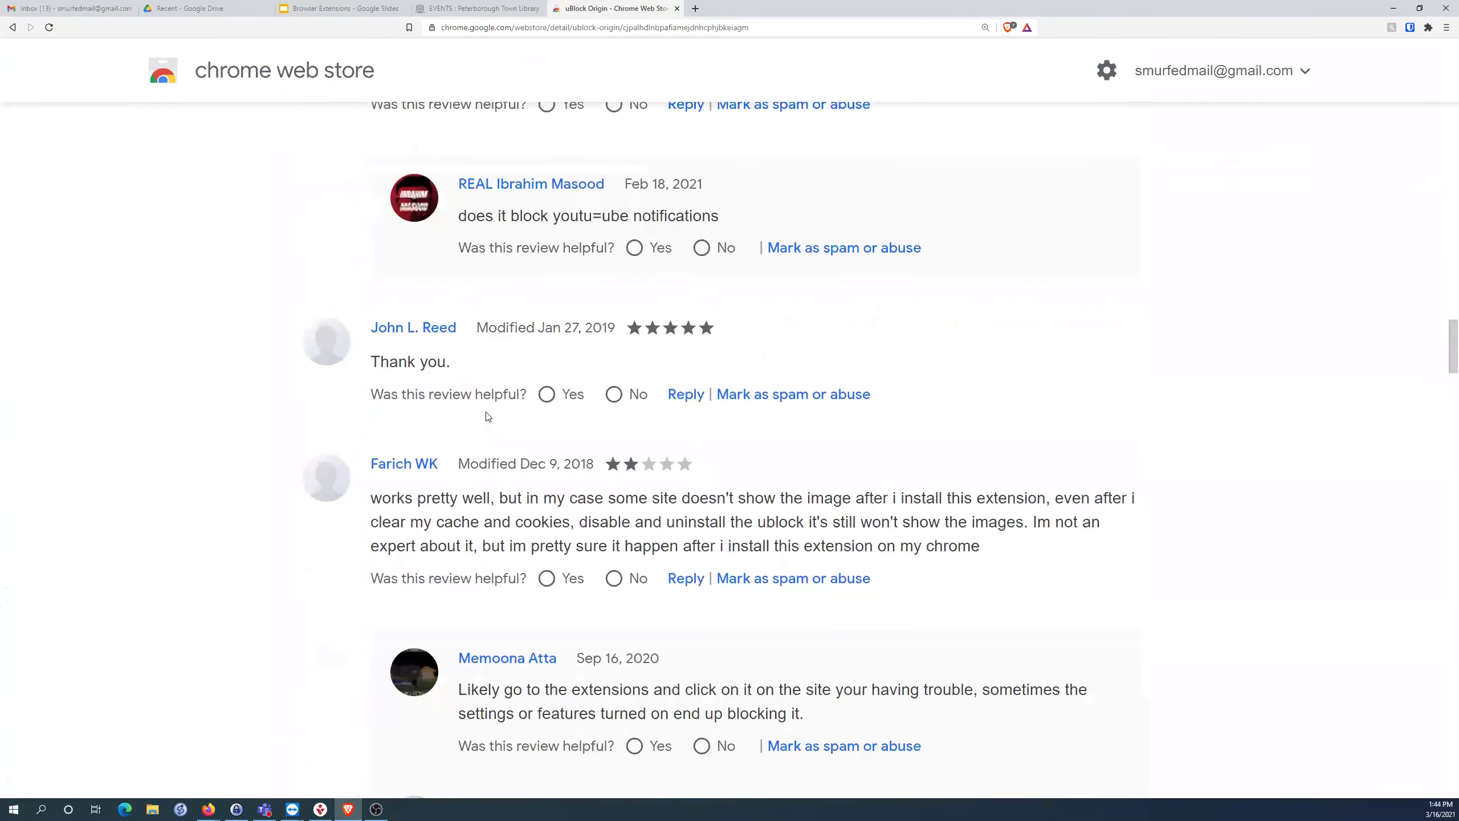
pyautogui.scroll(-5, 486, 416)
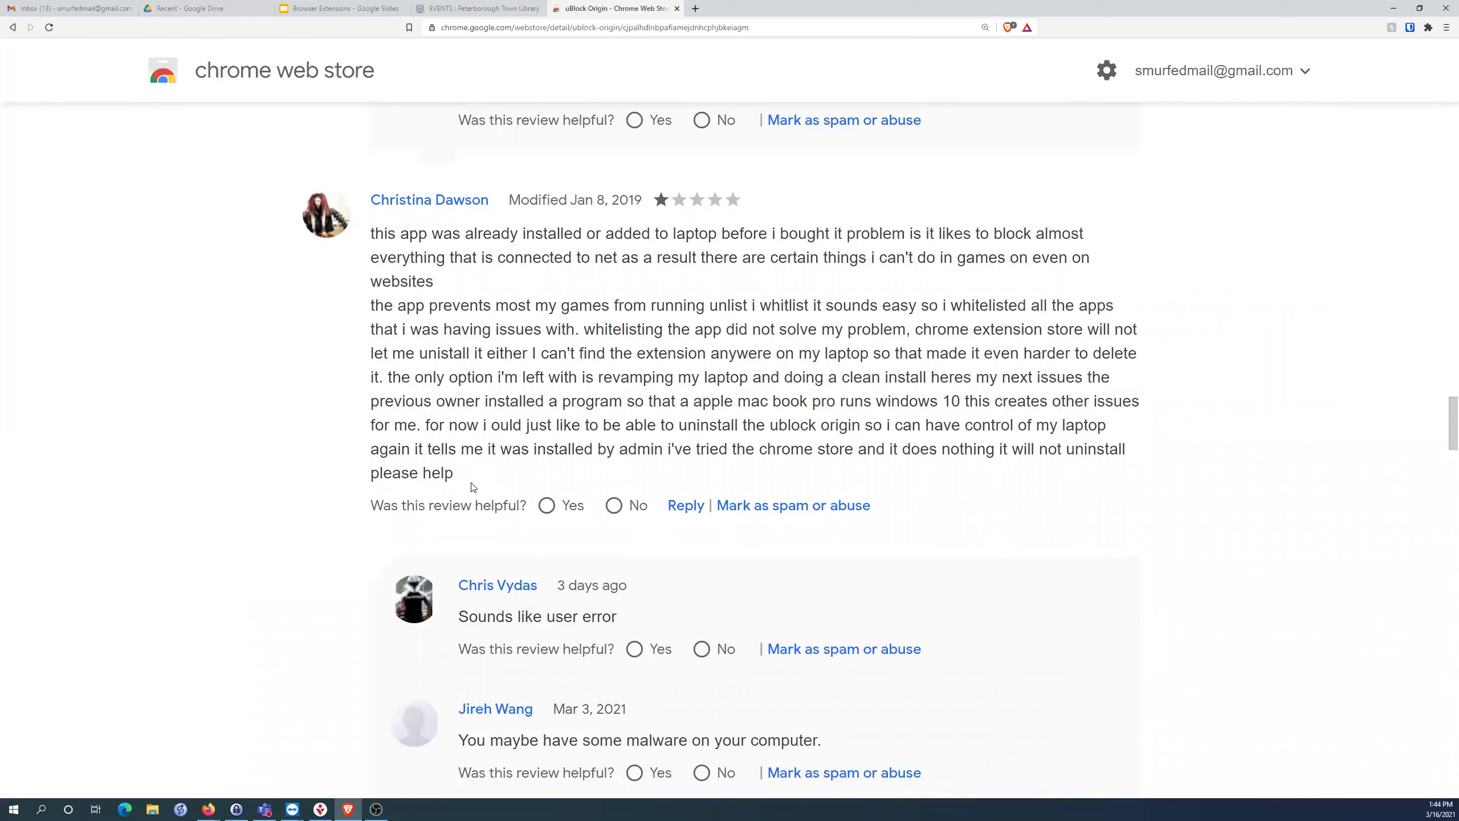
pyautogui.moveTo(460, 479); pyautogui.dragTo(455, 284)
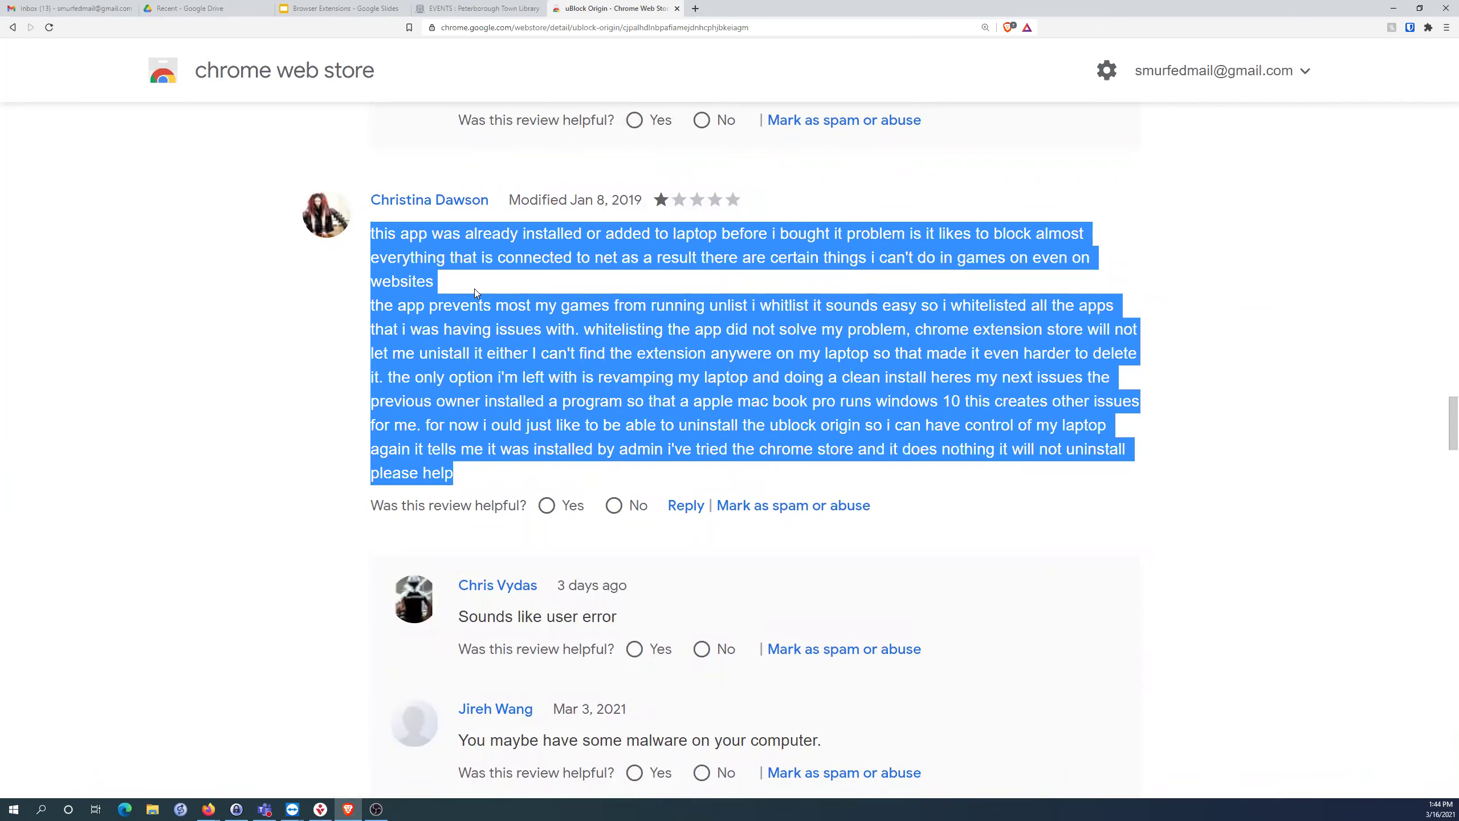
pyautogui.scroll(-7, 475, 293)
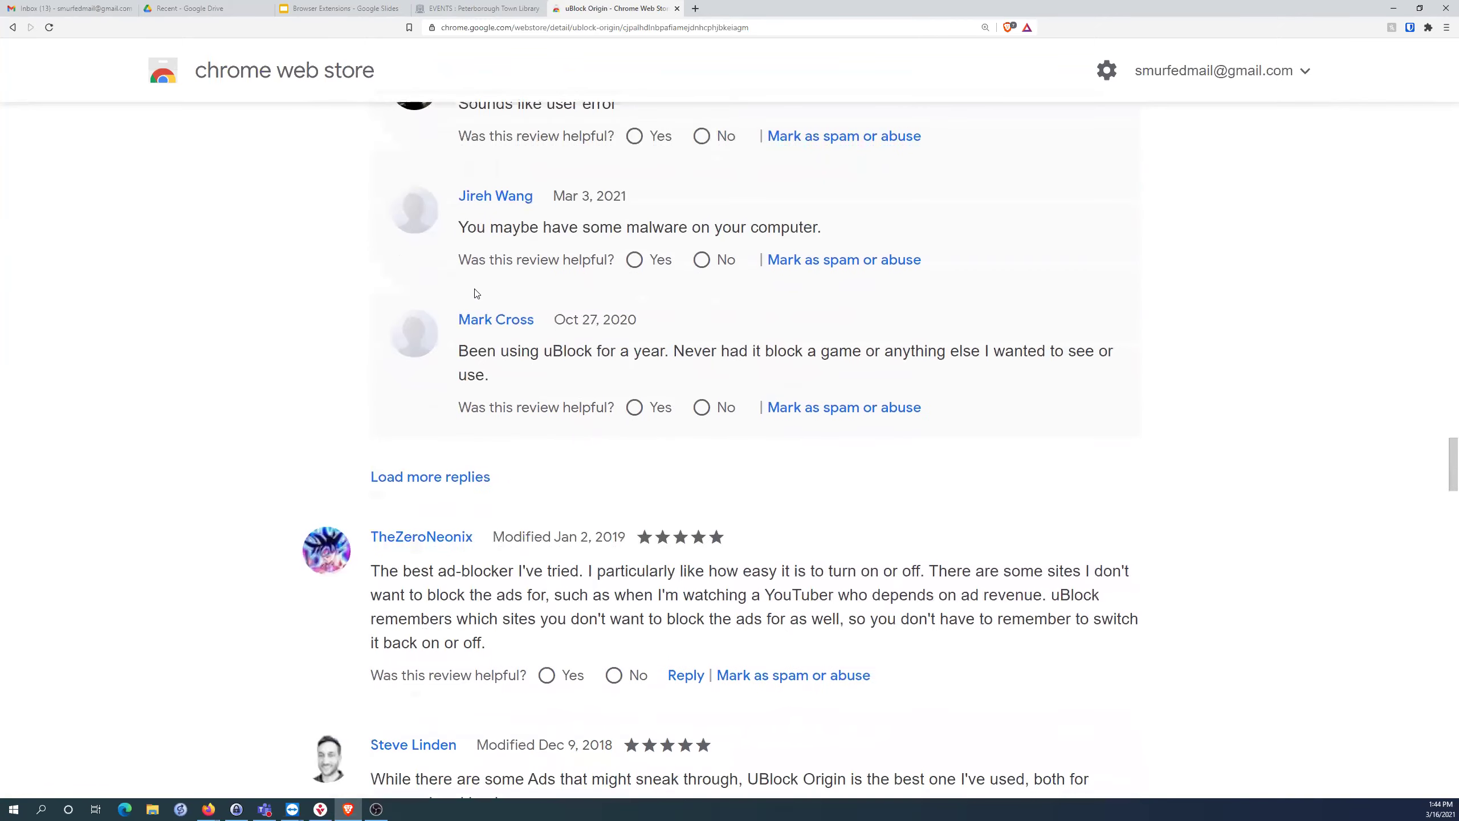
pyautogui.scroll(20, 476, 292)
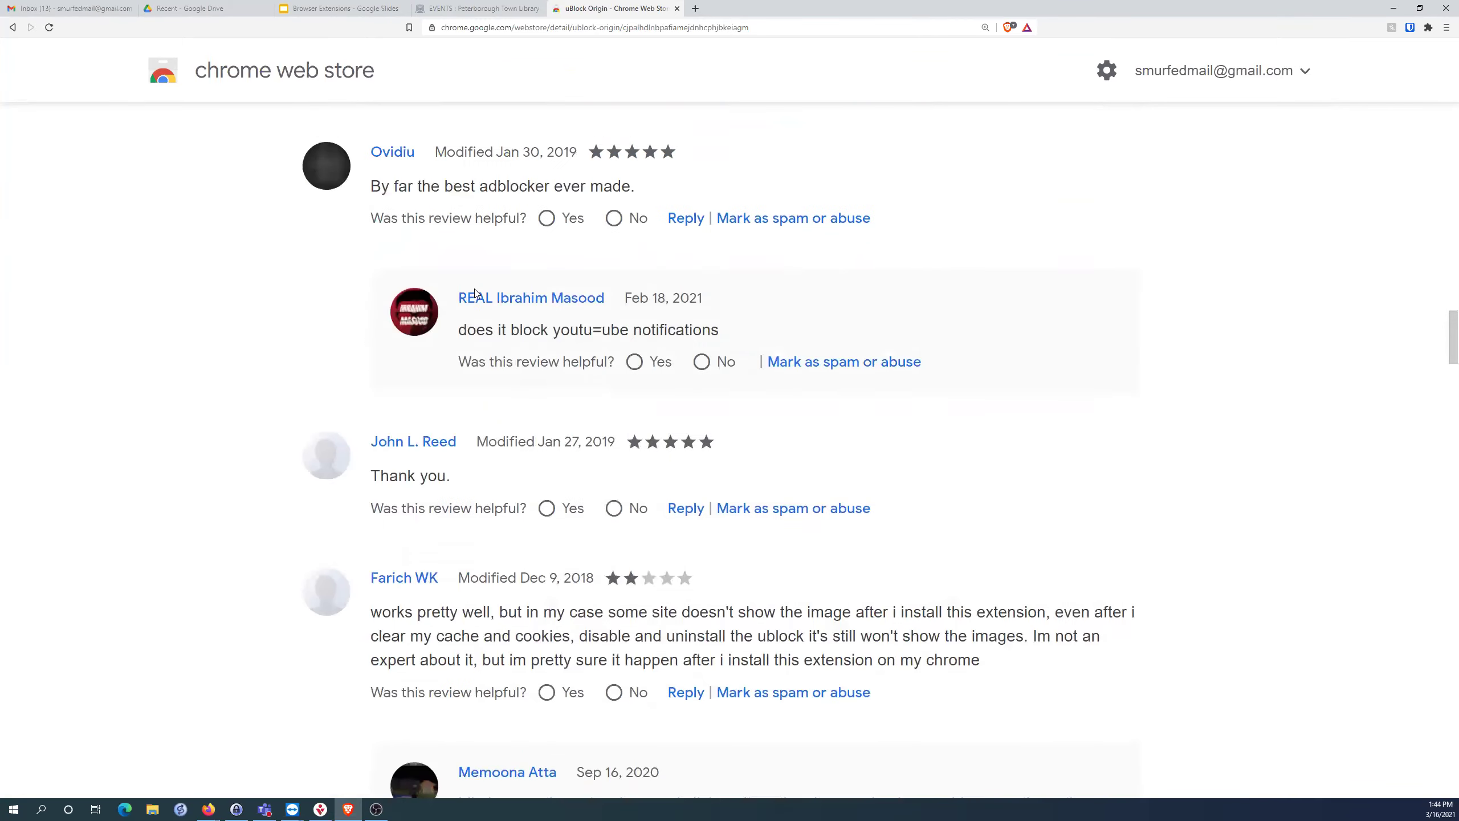
pyautogui.scroll(20, 476, 293)
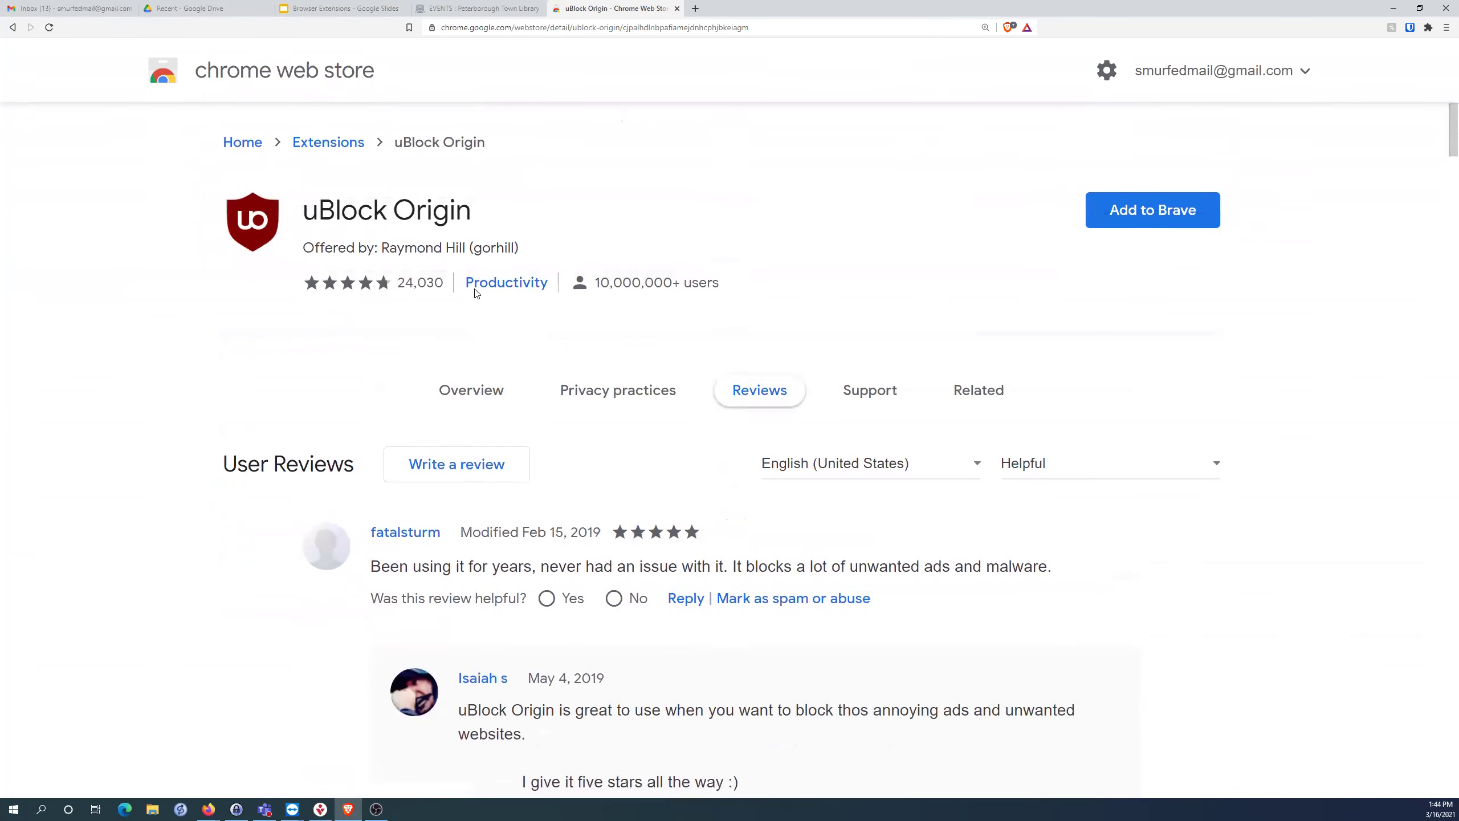
pyautogui.click(469, 396)
# - Add uBlock Origin to Brave and dismiss the extension-added notice
pyautogui.click(1124, 217)
pyautogui.click(745, 159)
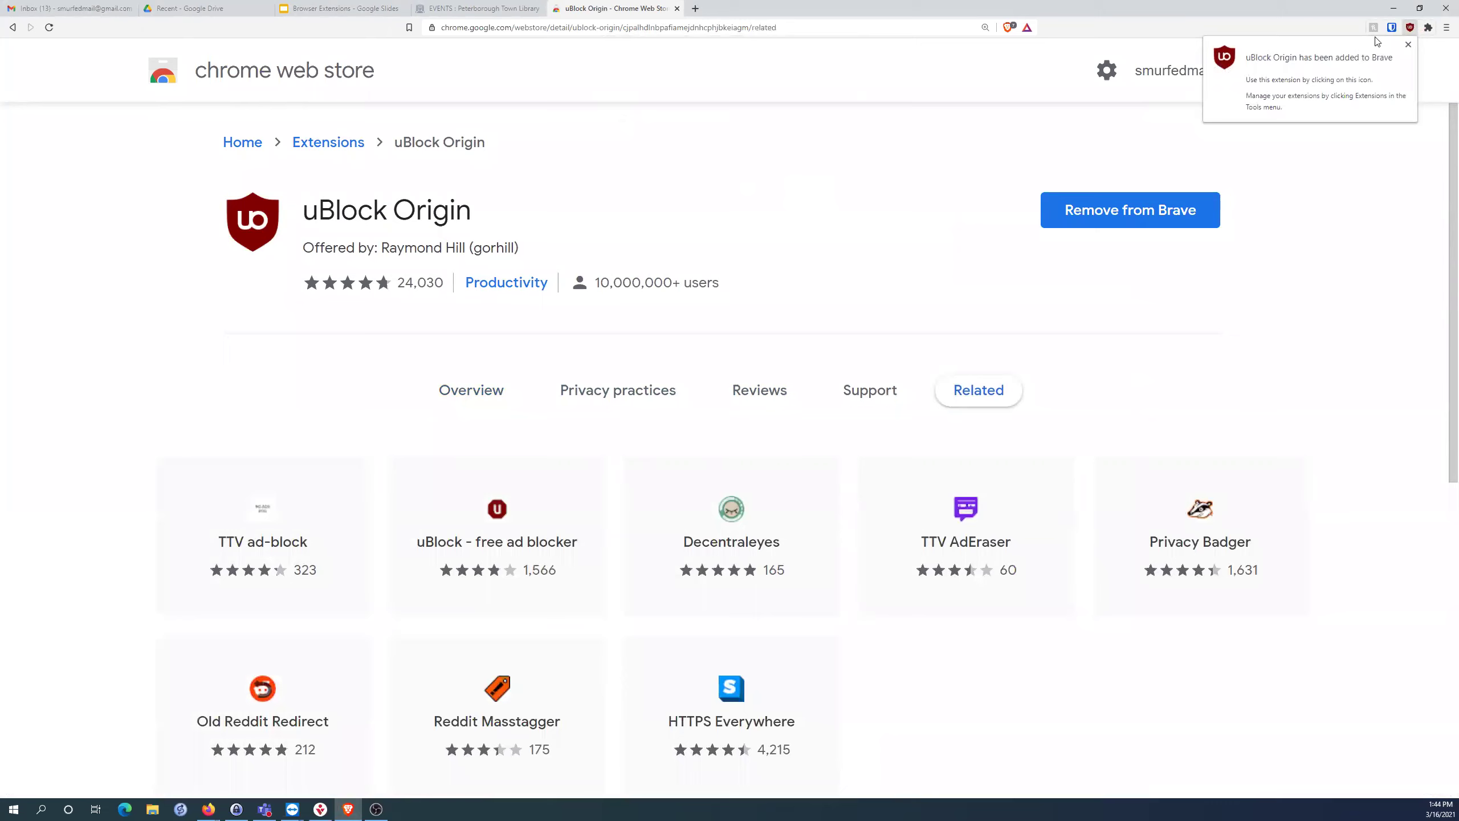
pyautogui.click(1408, 45)
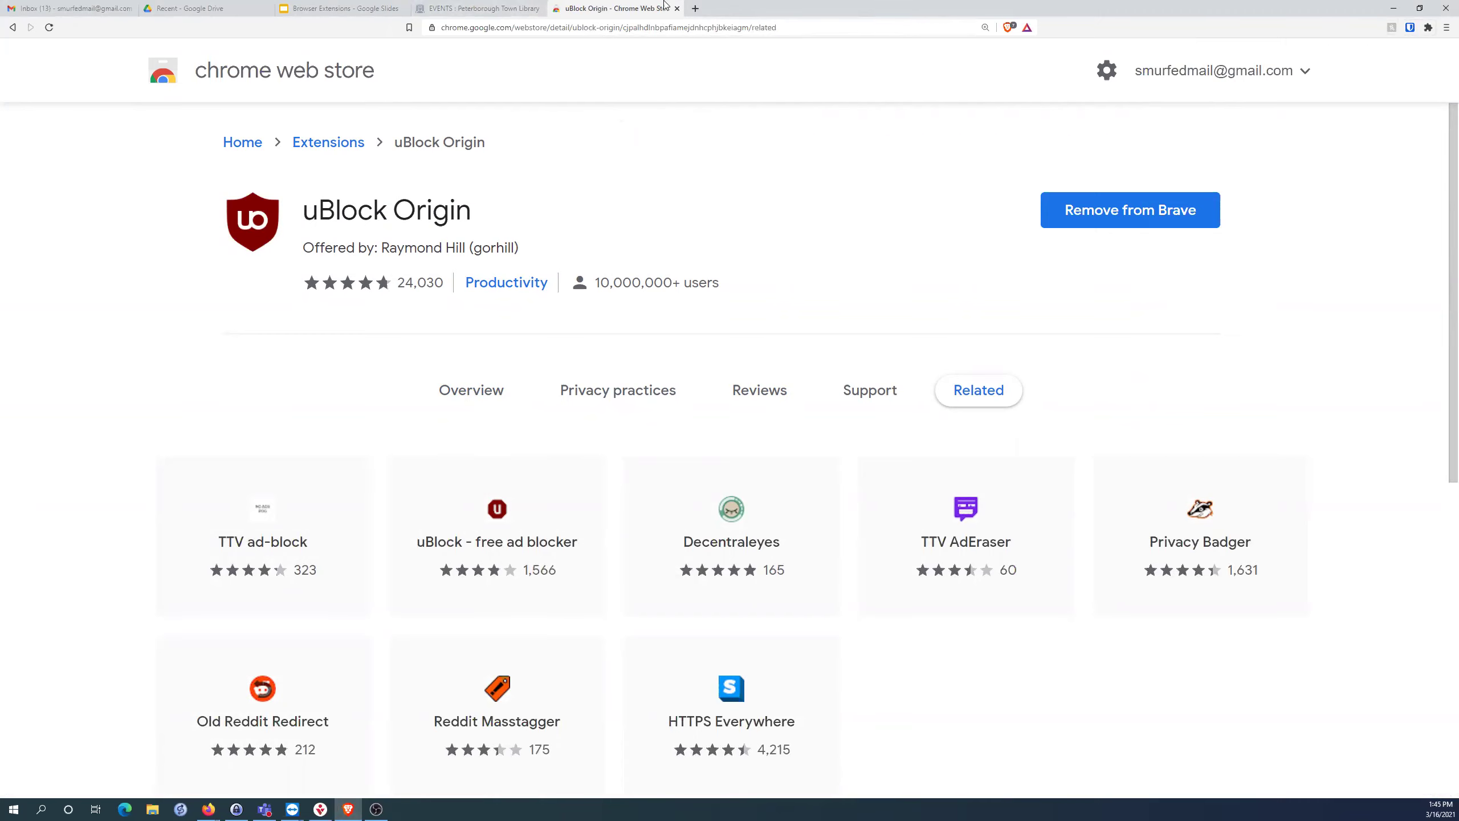
# - Open Brave's Extensions management page from the main menu, then start a new tab
pyautogui.click(1444, 27)
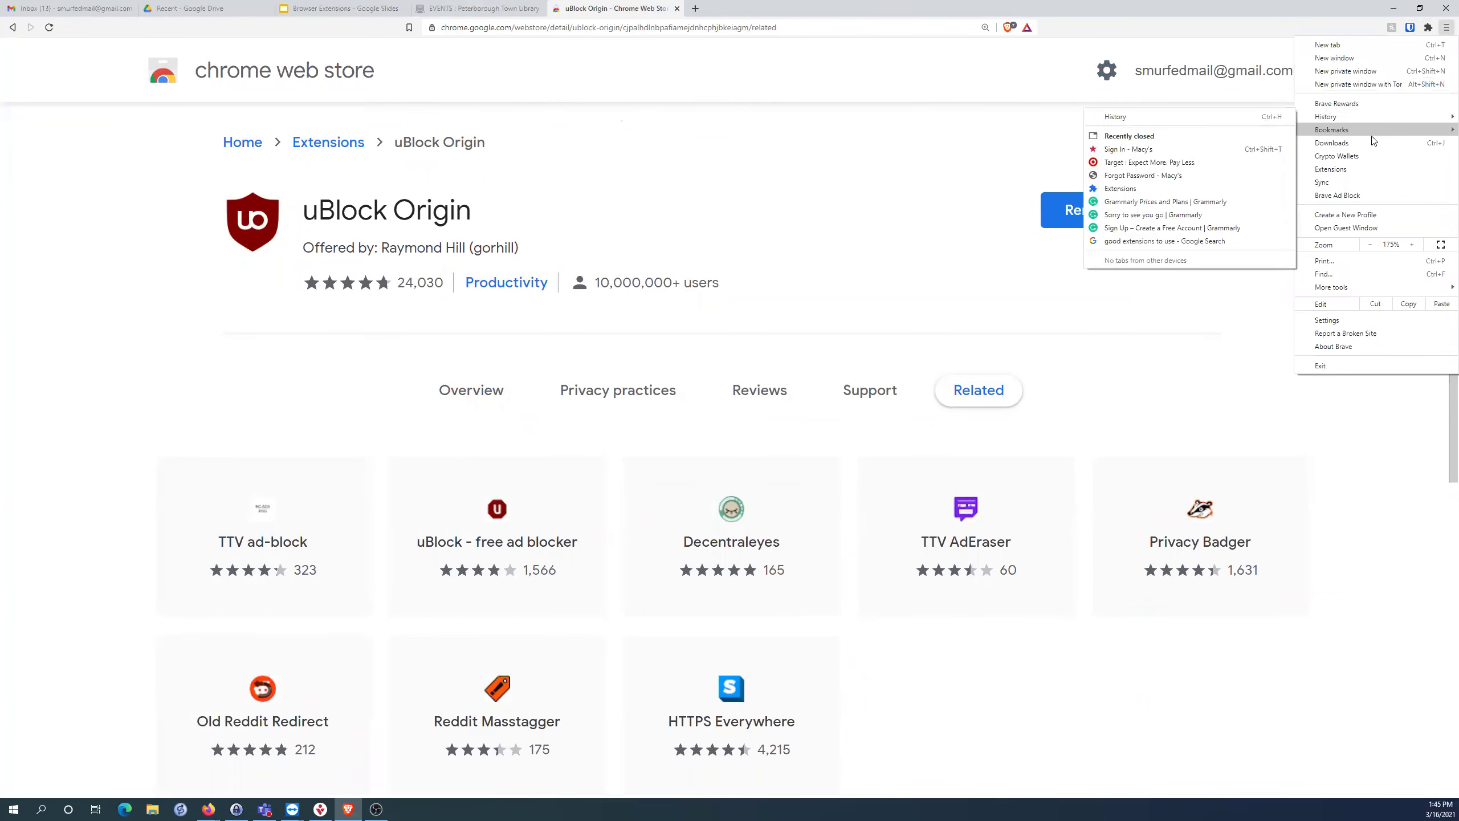
pyautogui.click(1356, 168)
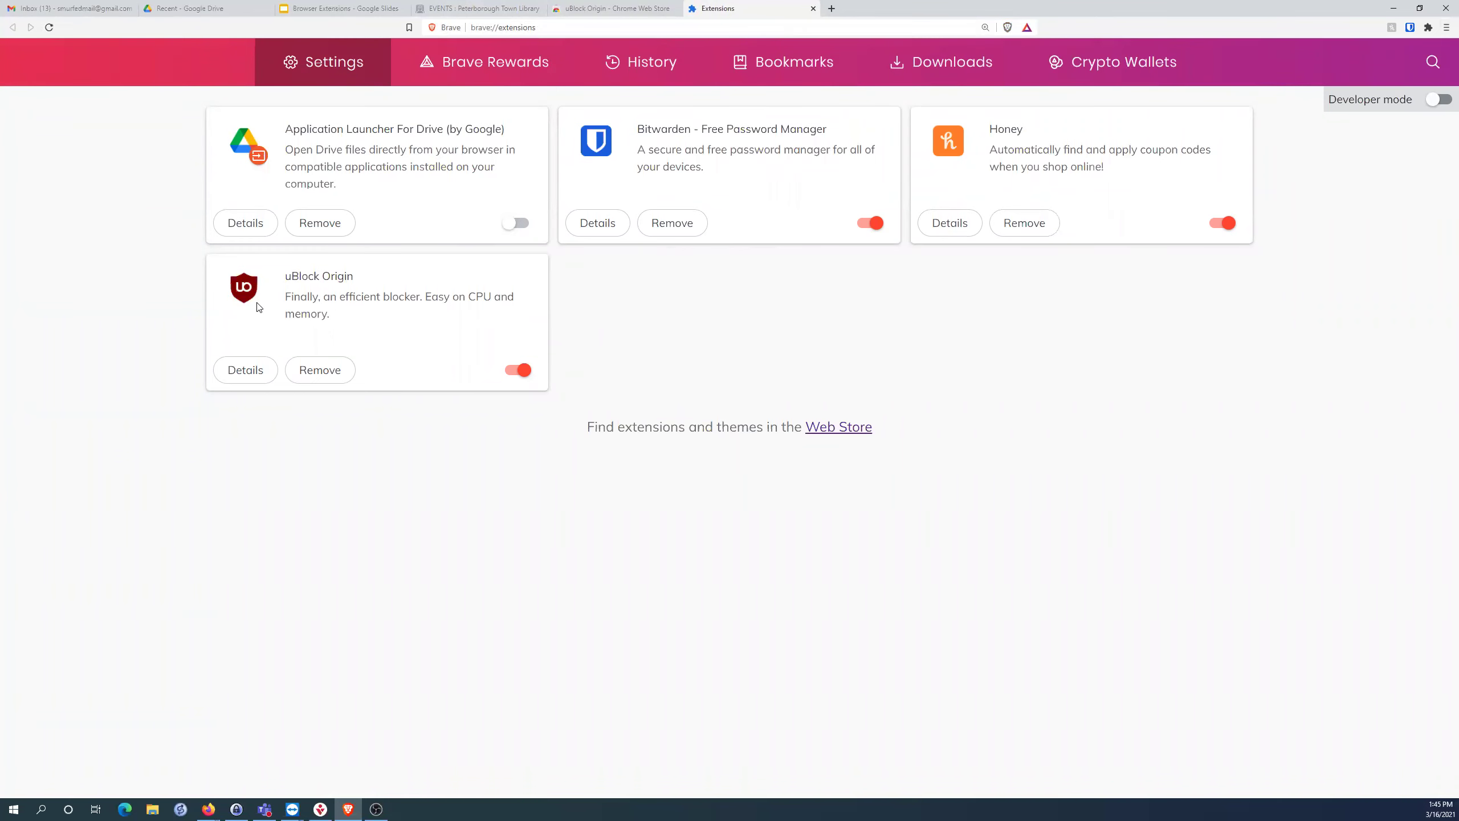
pyautogui.click(831, 9)
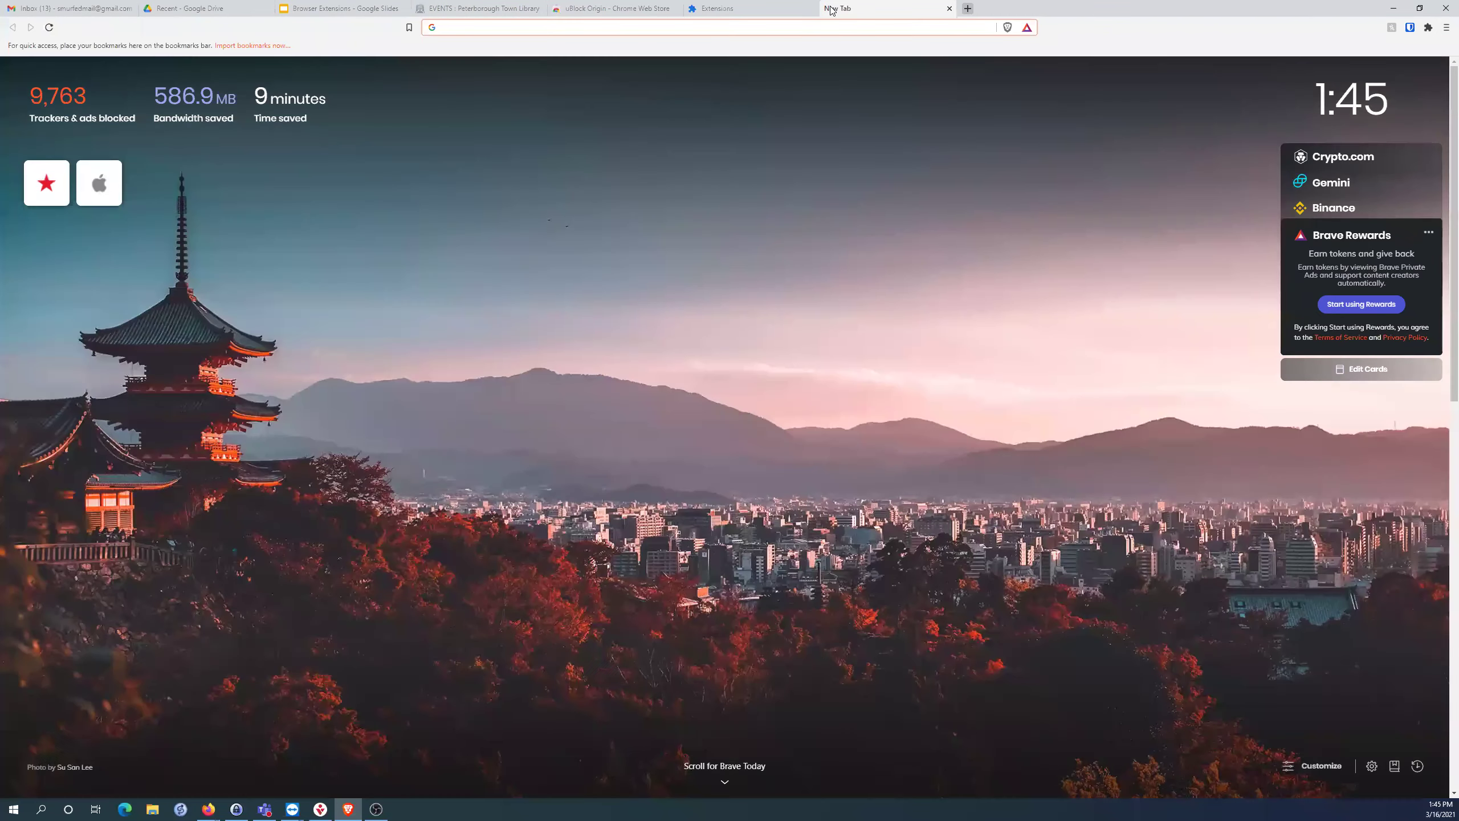
# - Search 'new york times', open nytimes.com and dismiss the Google sign-in prompt
pyautogui.write('ne')
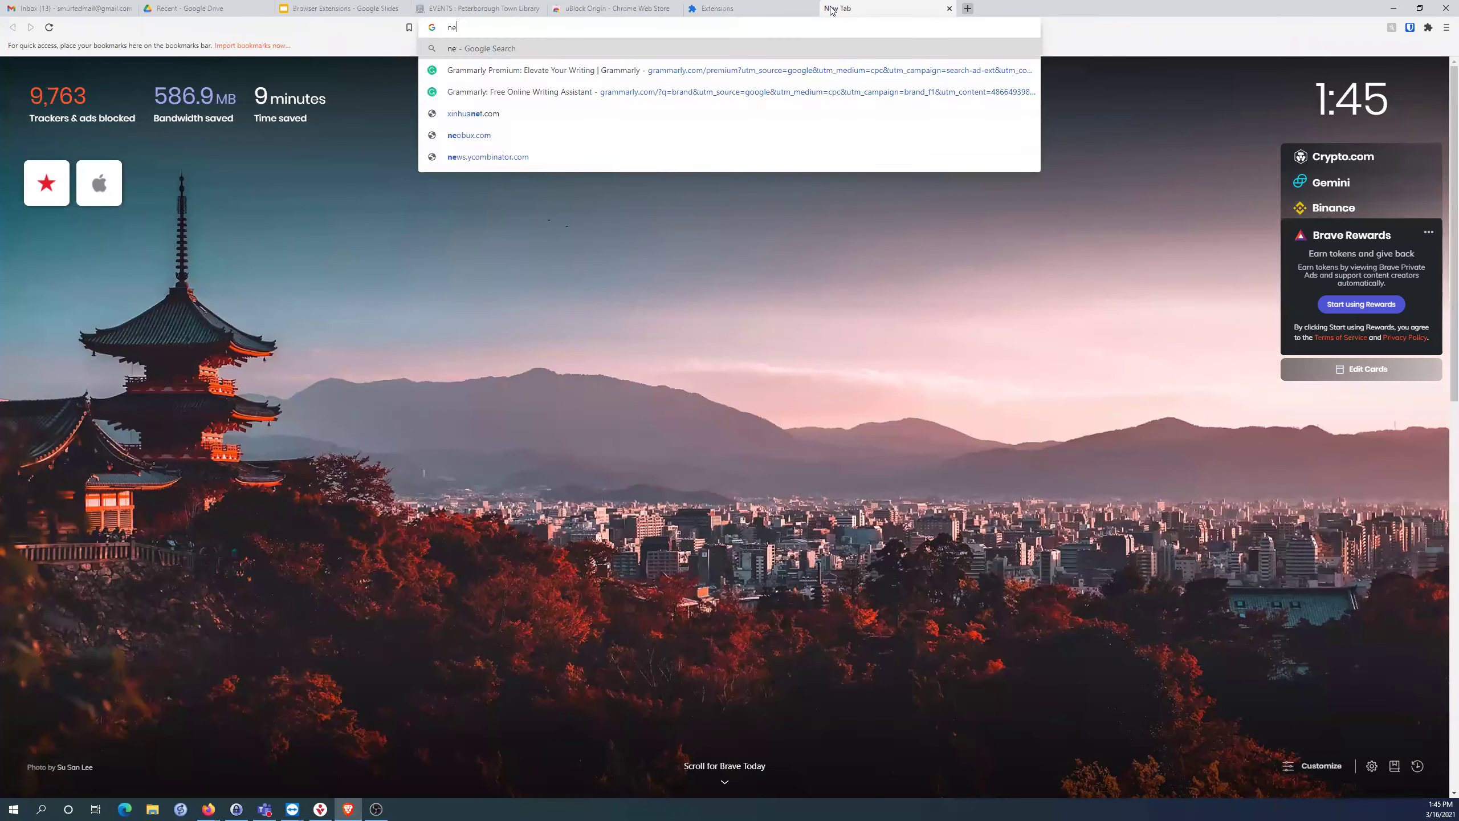
pyautogui.write('w york times')
pyautogui.press('Return')
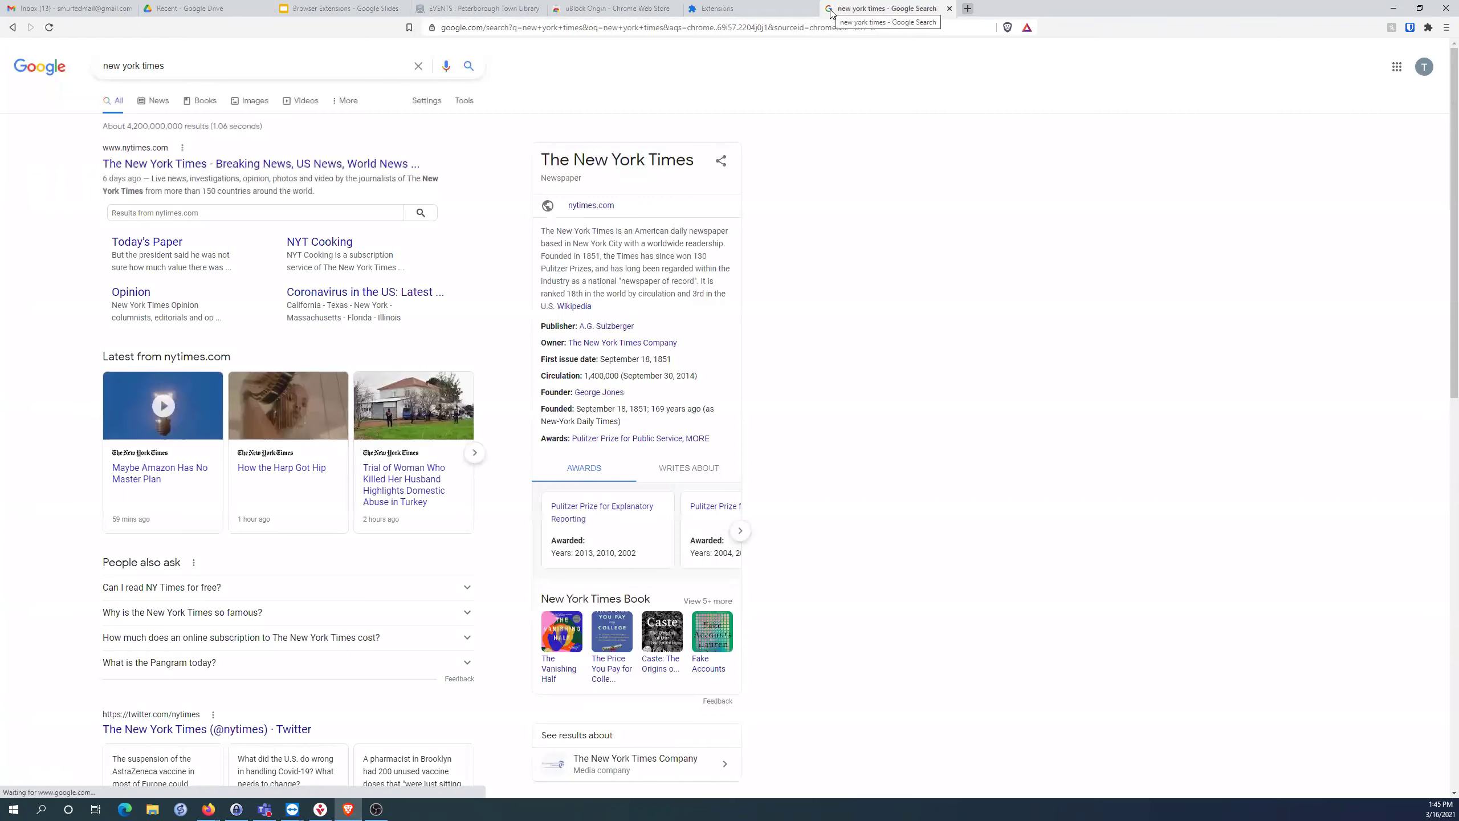
pyautogui.click(154, 164)
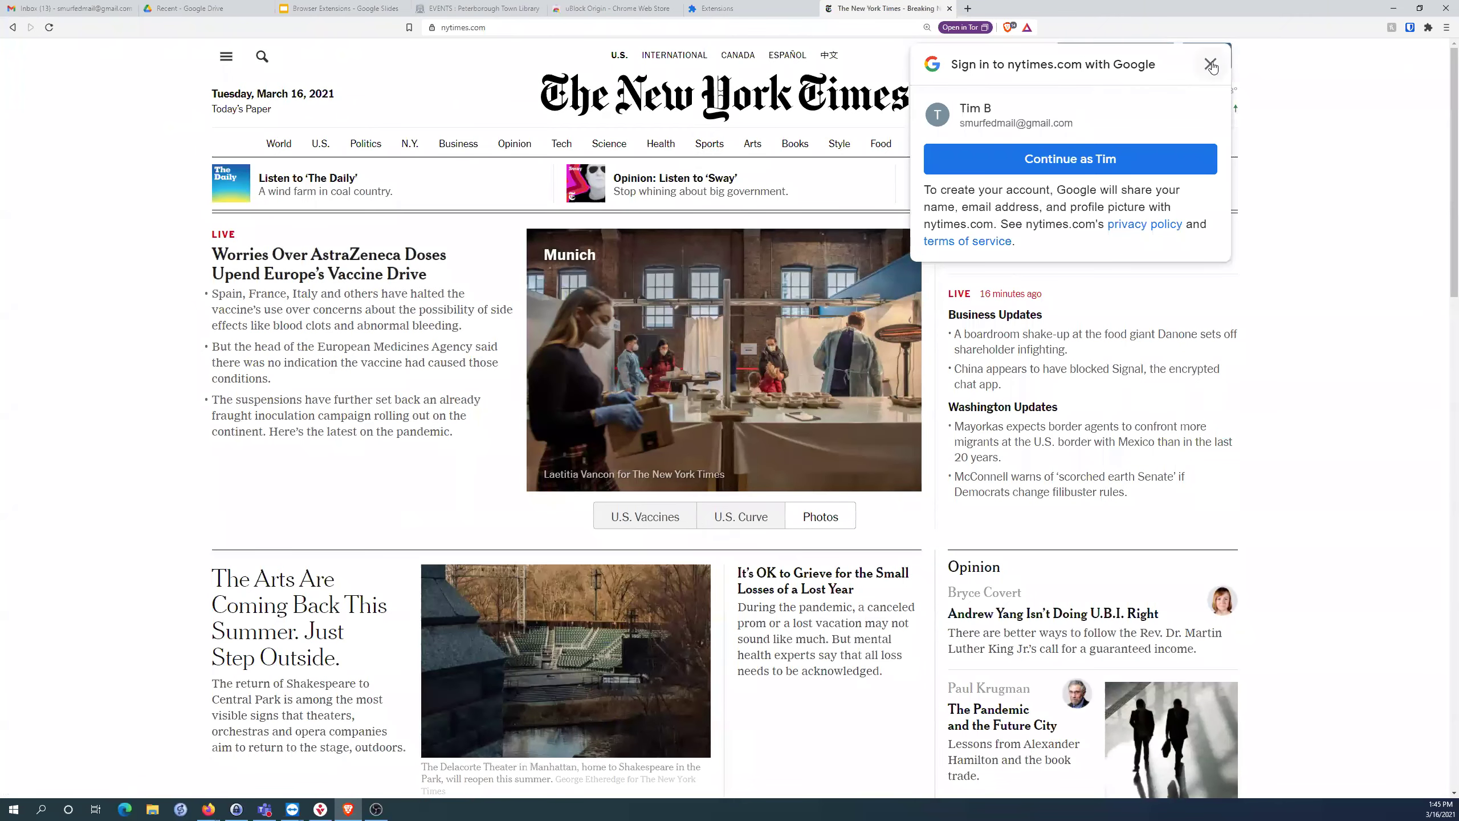
pyautogui.click(1210, 64)
# - Scroll through The New York Times homepage and return to its top
pyautogui.scroll(-5, 481, 280)
pyautogui.scroll(-5, 480, 278)
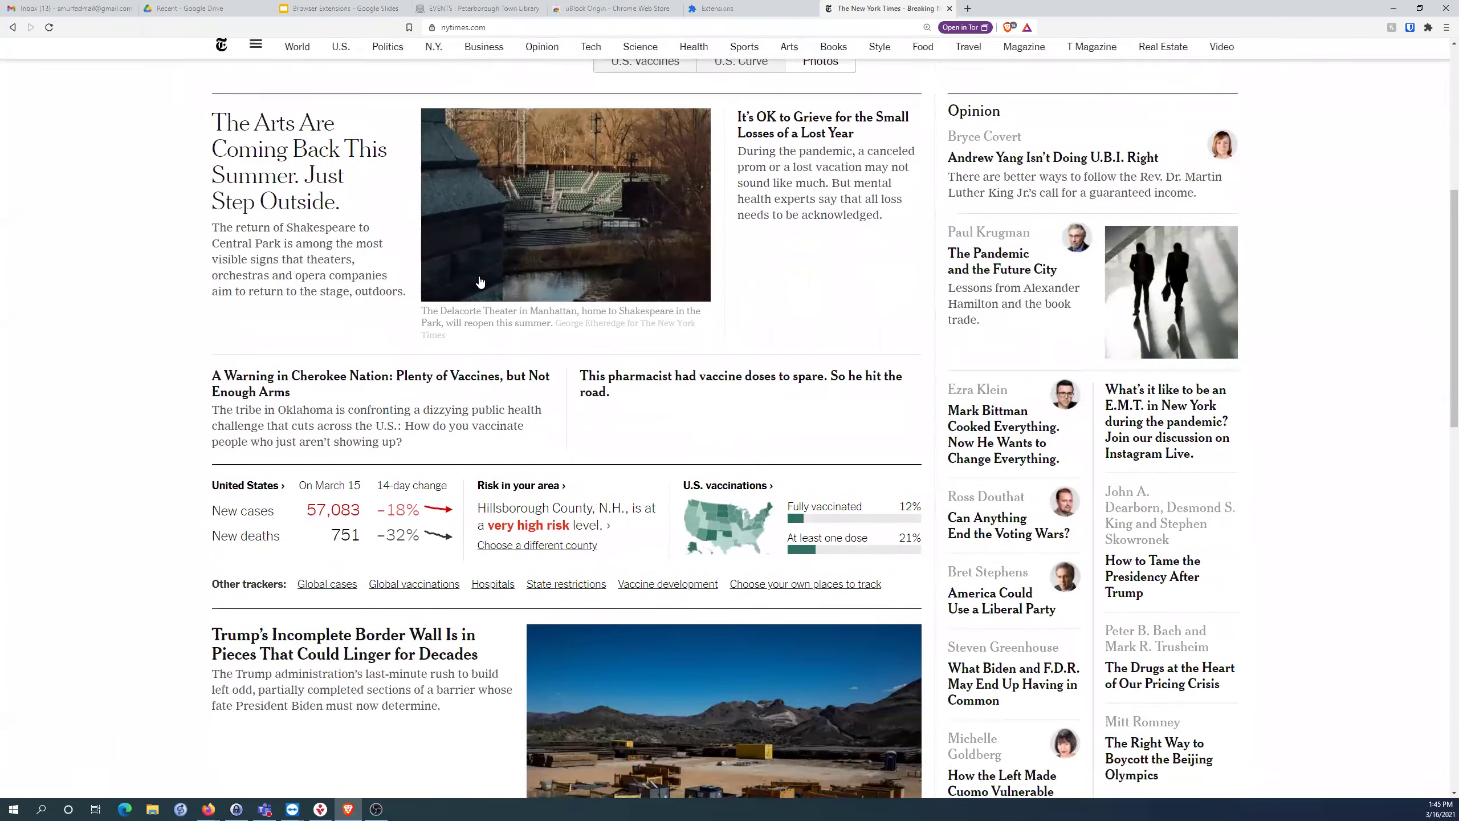
pyautogui.scroll(-13, 481, 280)
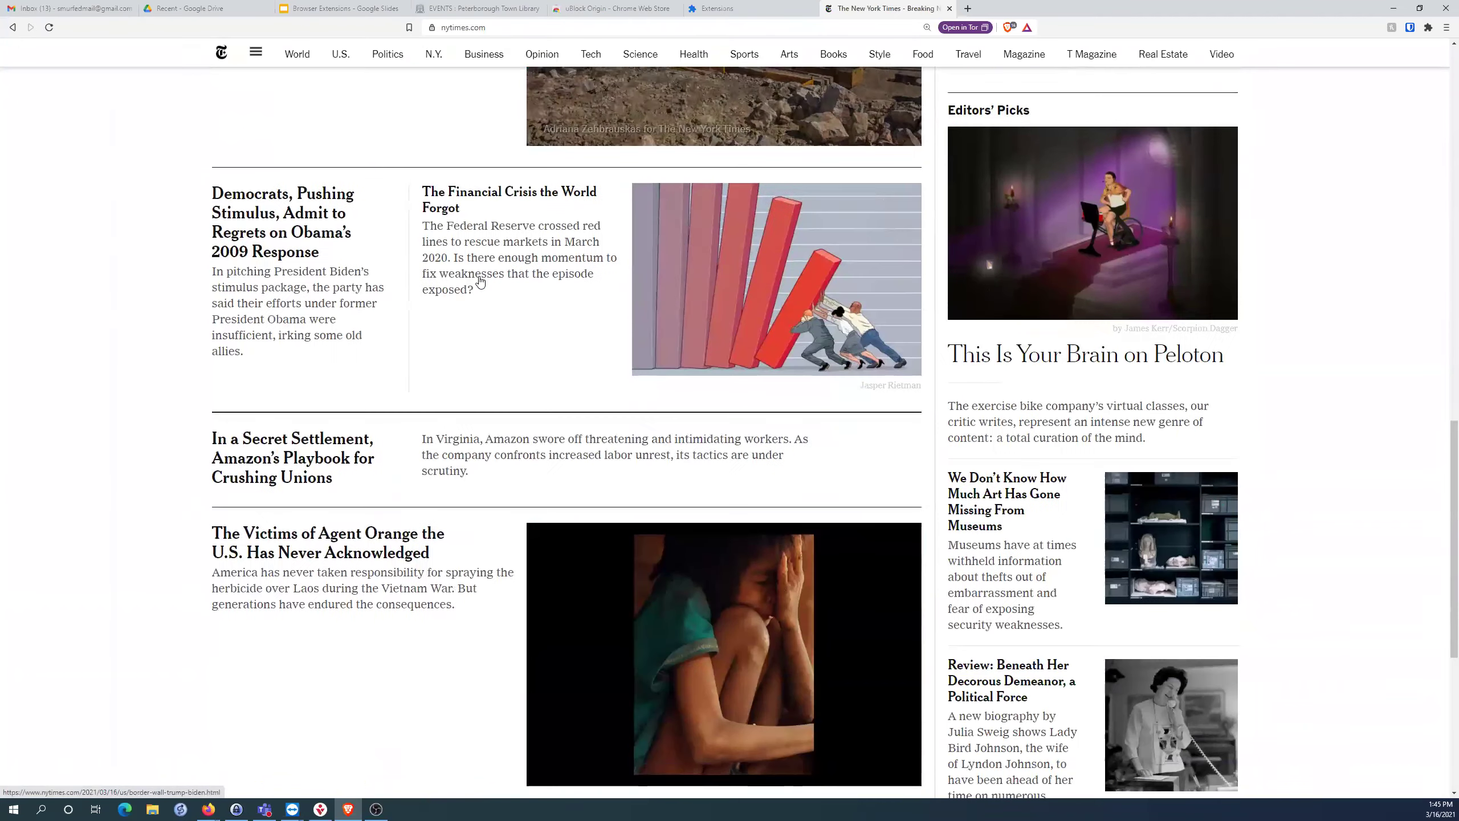
pyautogui.scroll(-9, 481, 280)
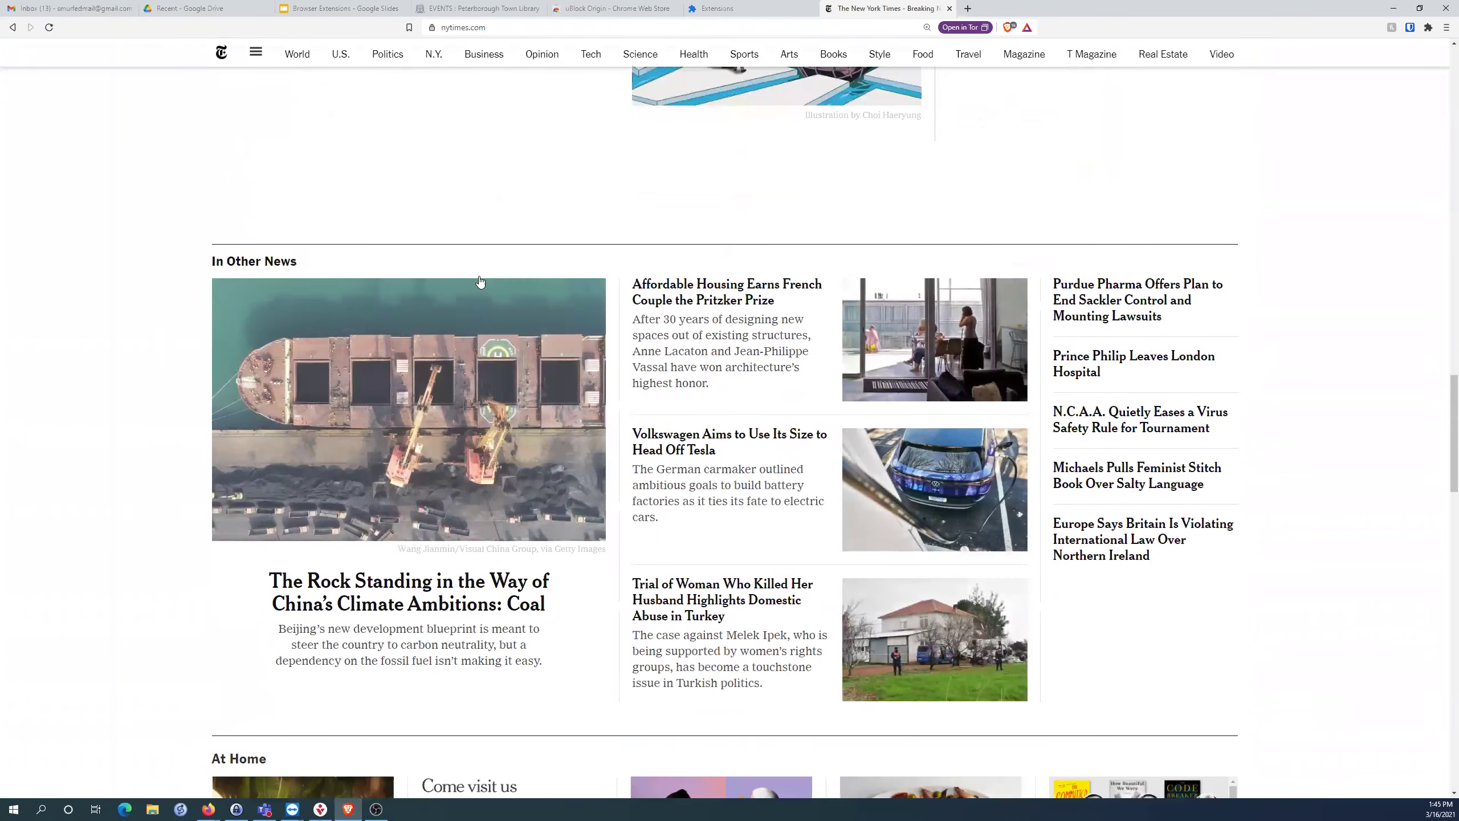
pyautogui.scroll(-11, 481, 280)
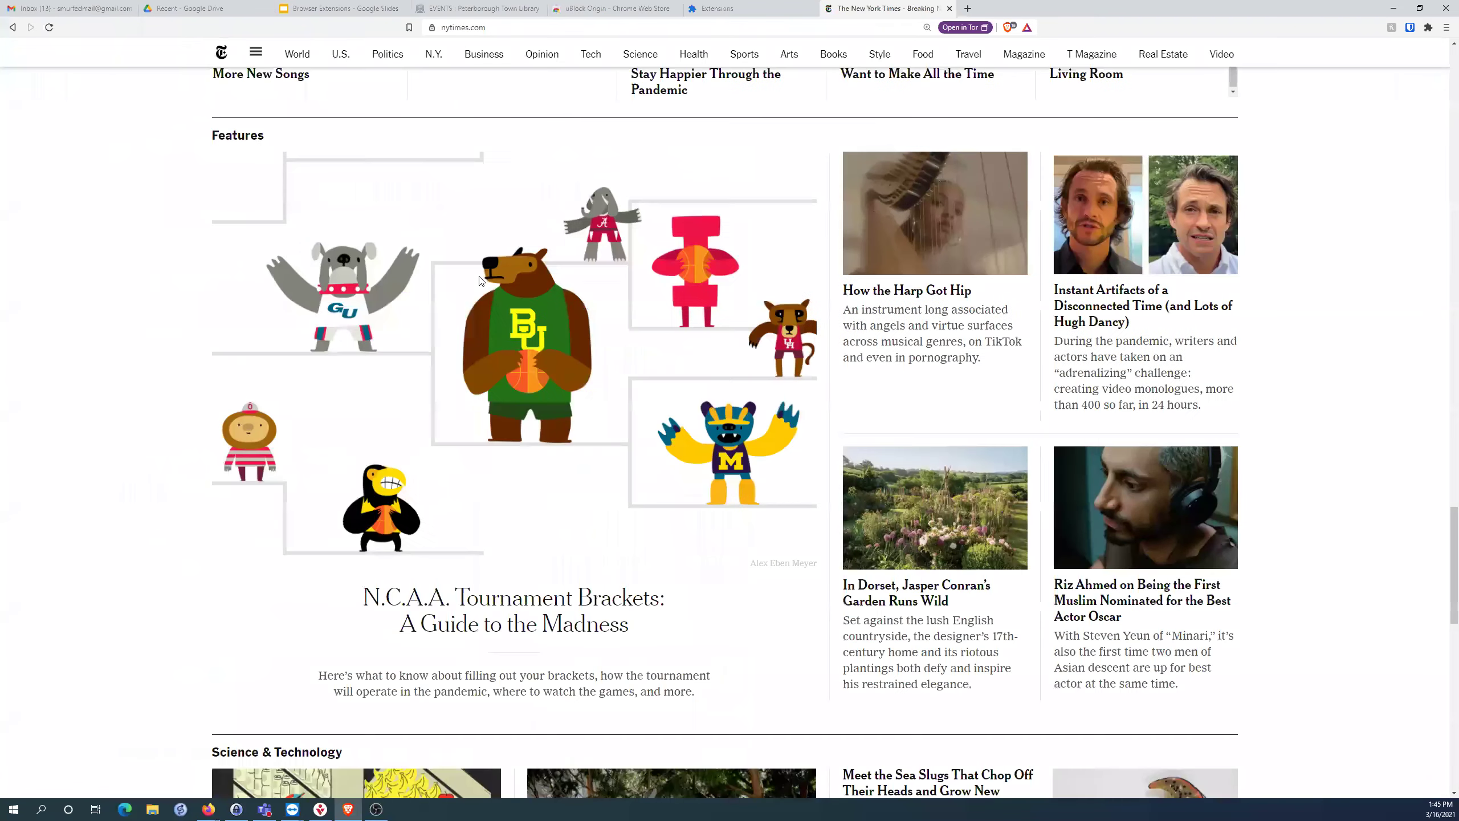
pyautogui.middleClick(188, 349)
pyautogui.scroll(10, 194, 110)
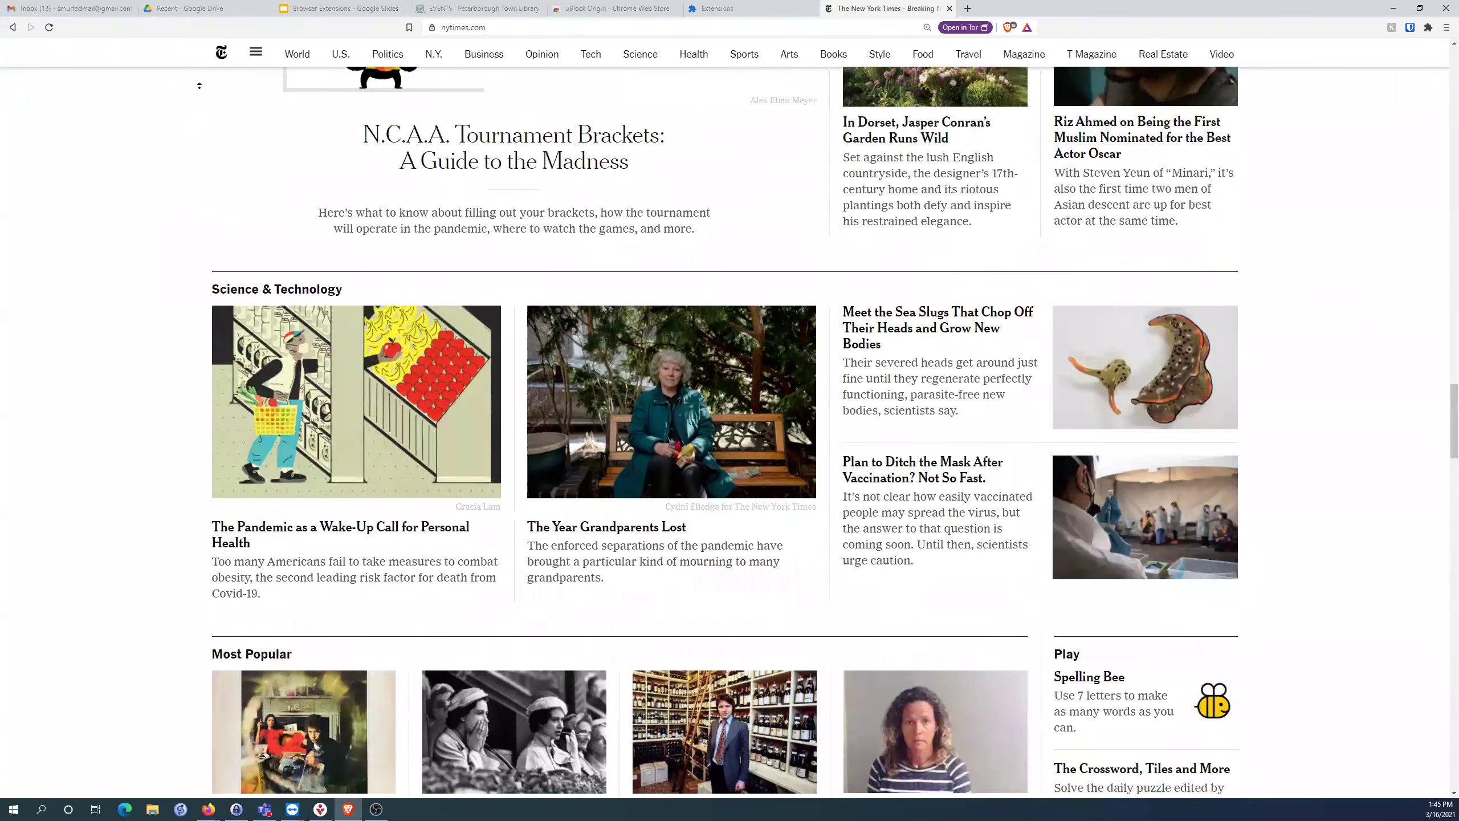
pyautogui.press('Home')
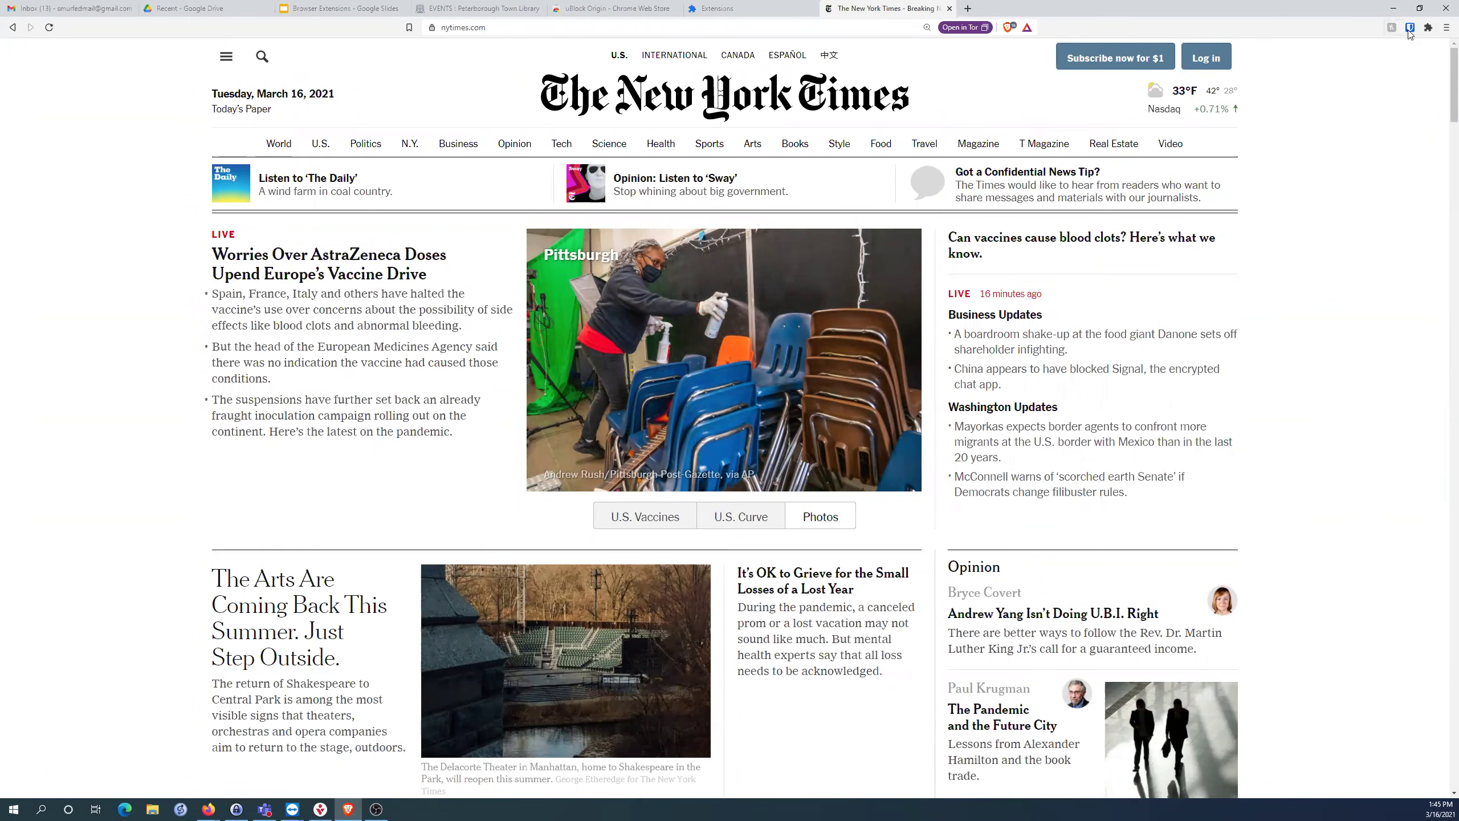
# - Close The New York Times tab and switch to the uBlock Origin store page
pyautogui.click(1445, 28)
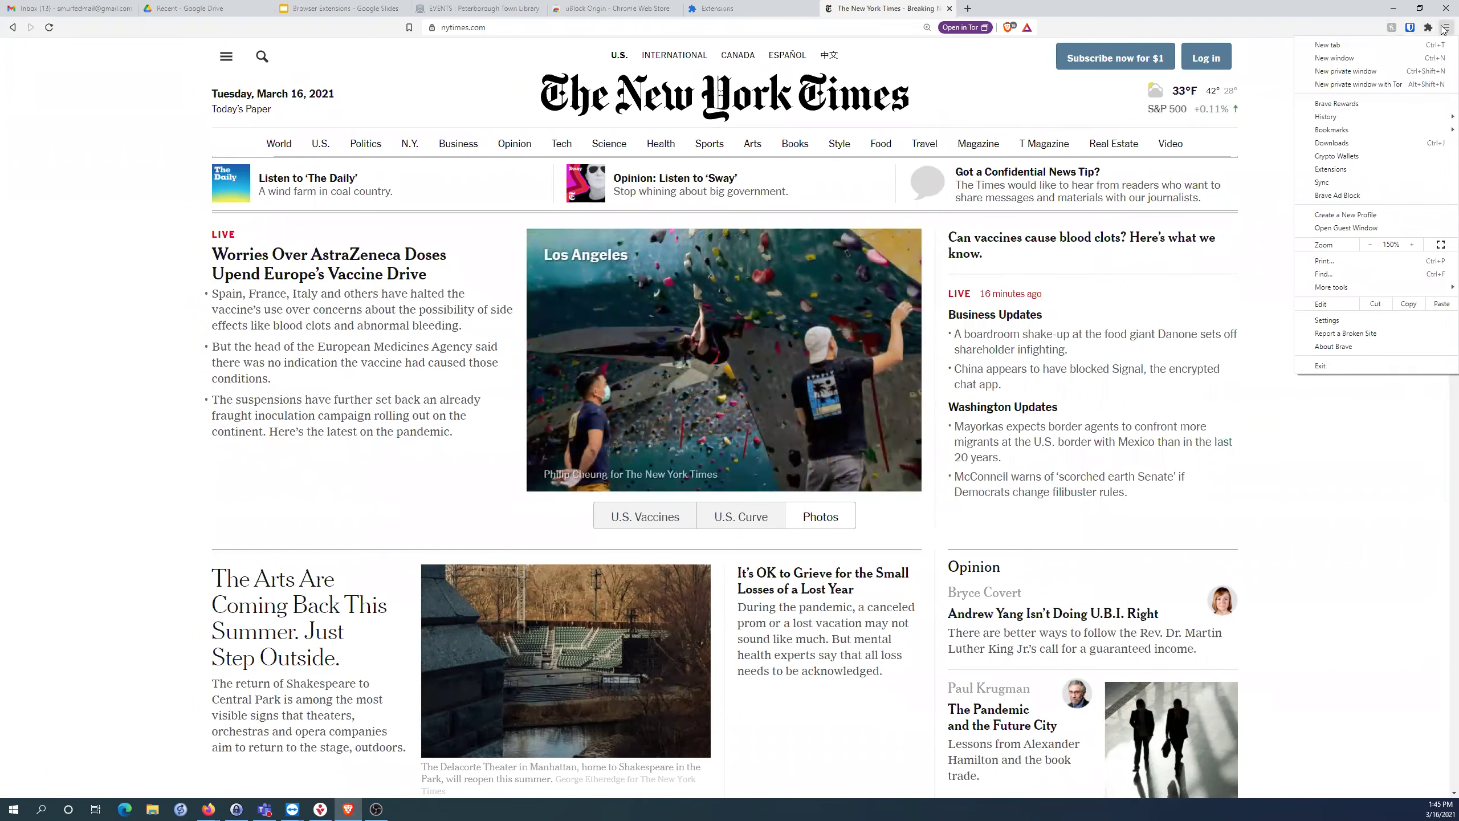
pyautogui.click(948, 8)
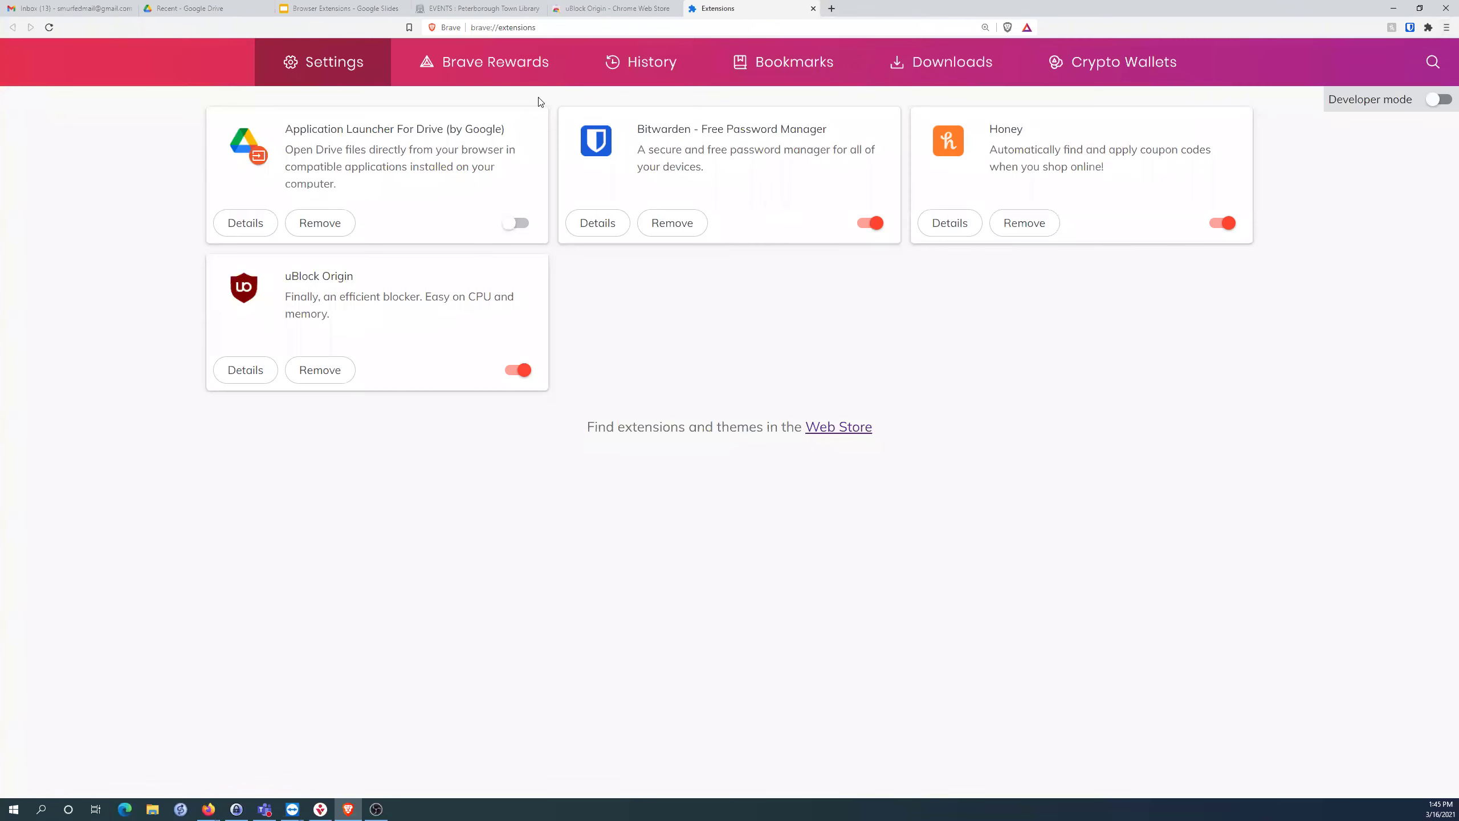
pyautogui.click(619, 8)
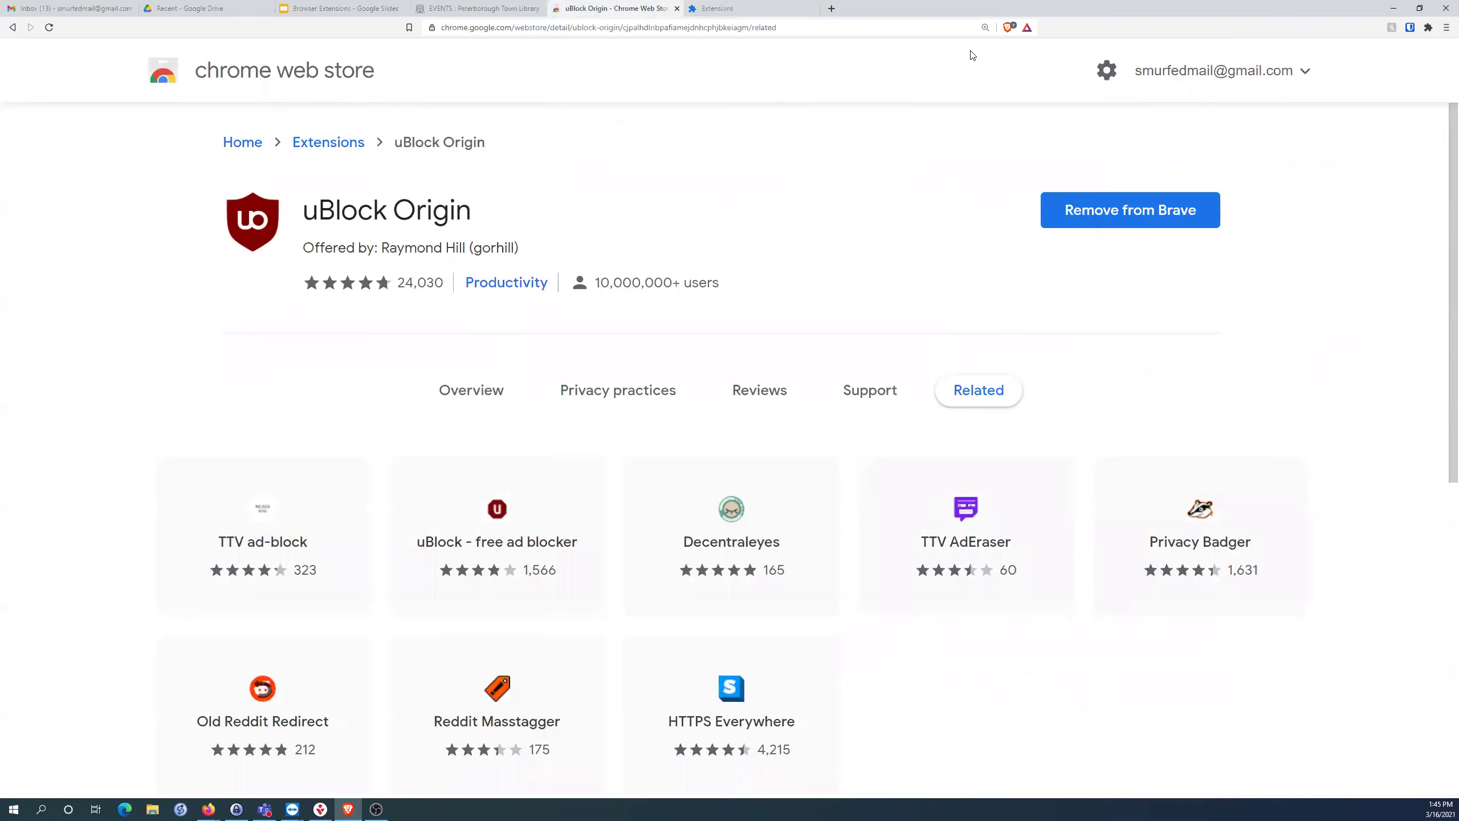
# - Search the store's Extensions category for 'adblock plus' and open the Adblock Plus listing
pyautogui.click(307, 143)
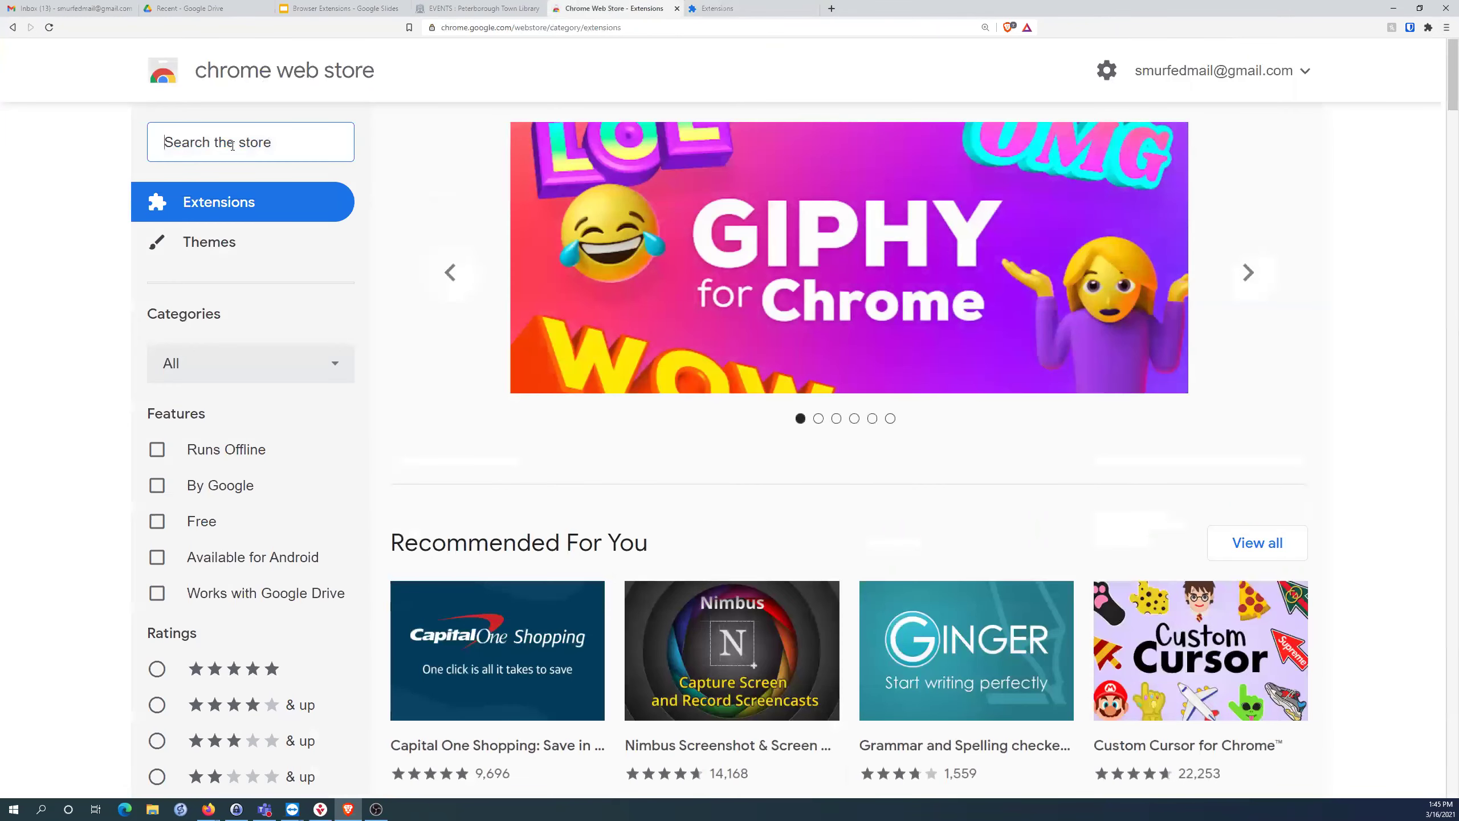
pyautogui.click(232, 144)
pyautogui.write('adblock ')
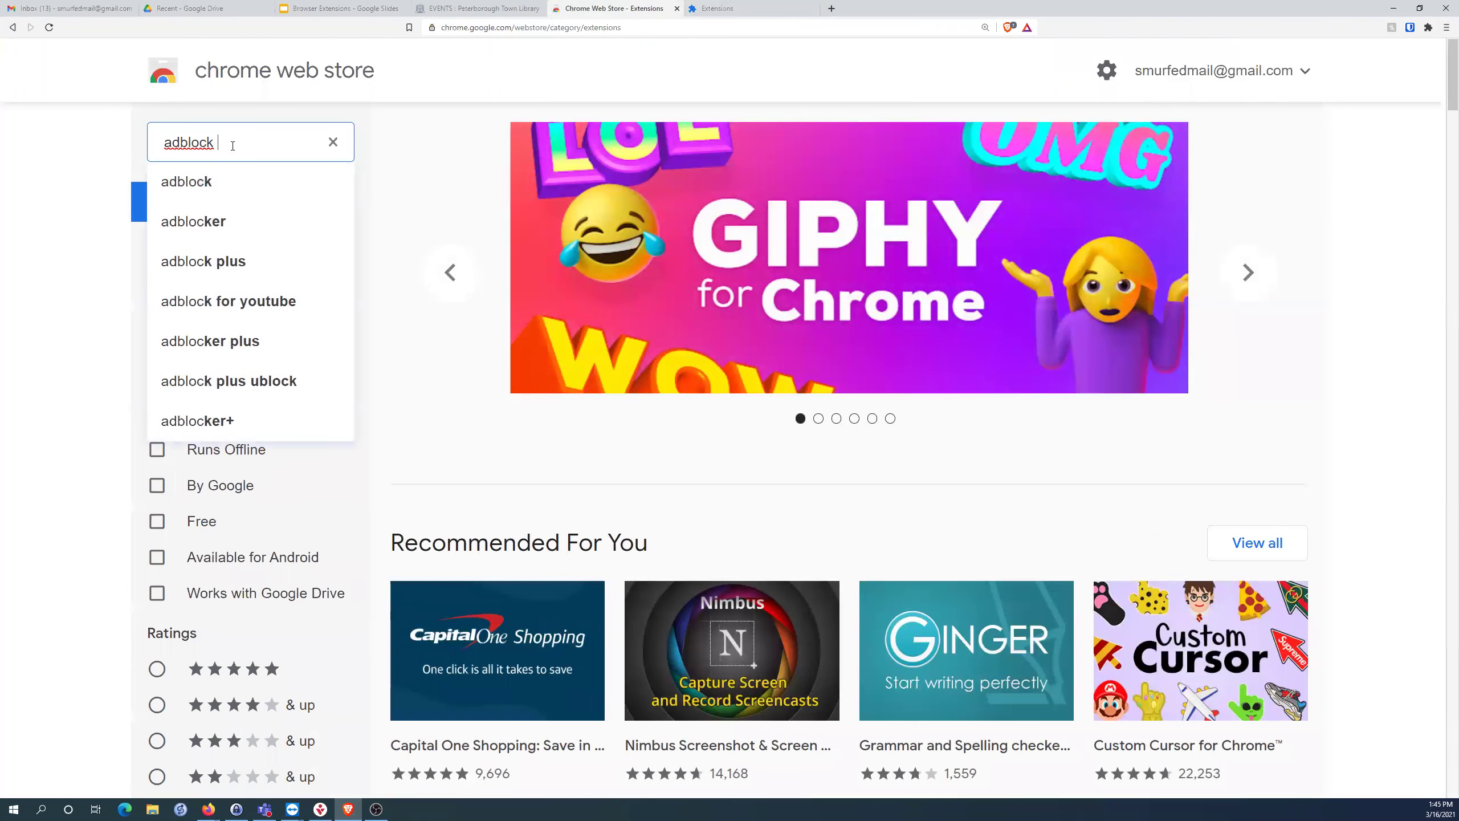
pyautogui.write('plus')
pyautogui.press('Return')
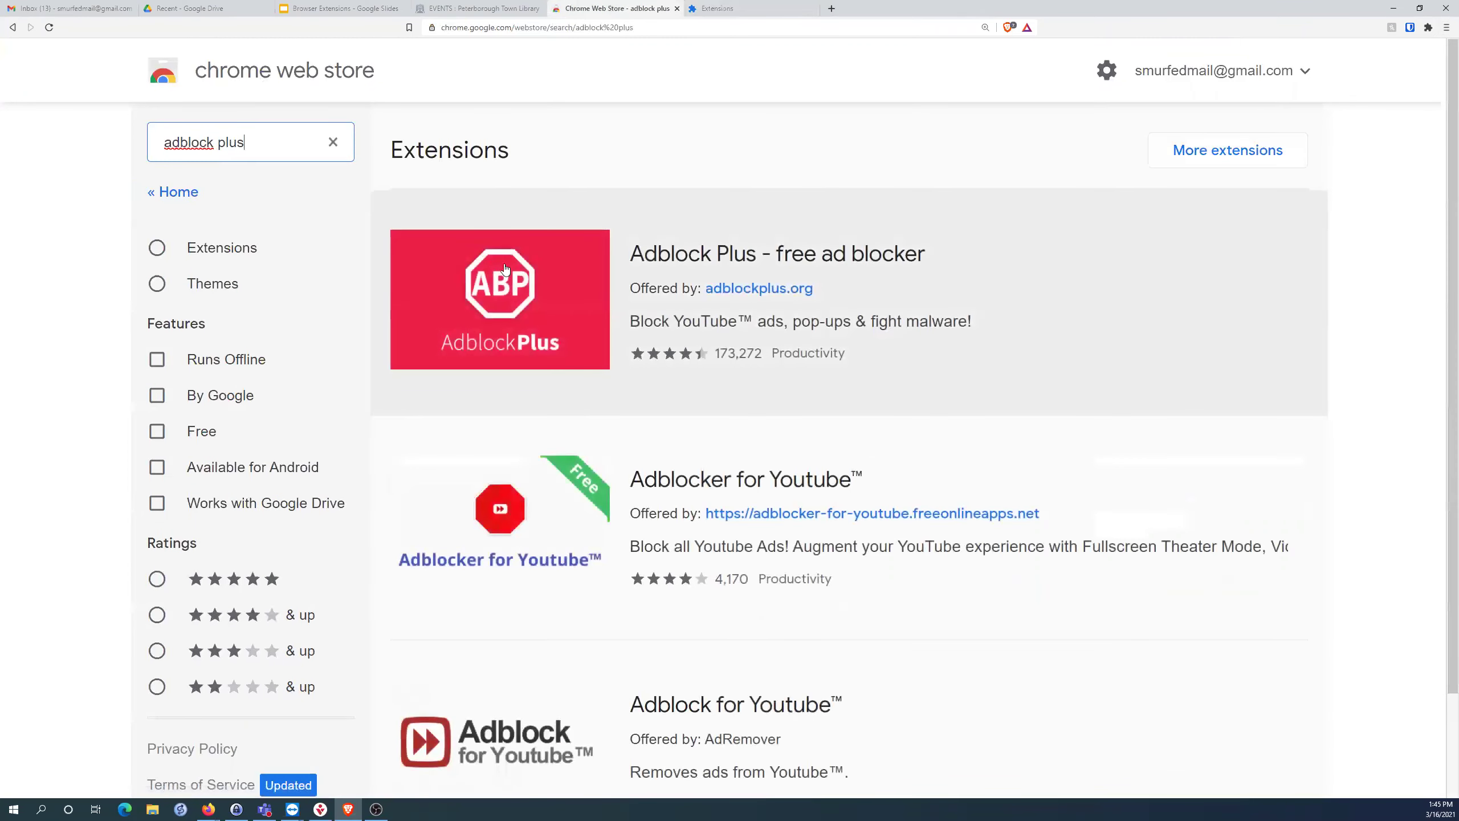
pyautogui.click(662, 286)
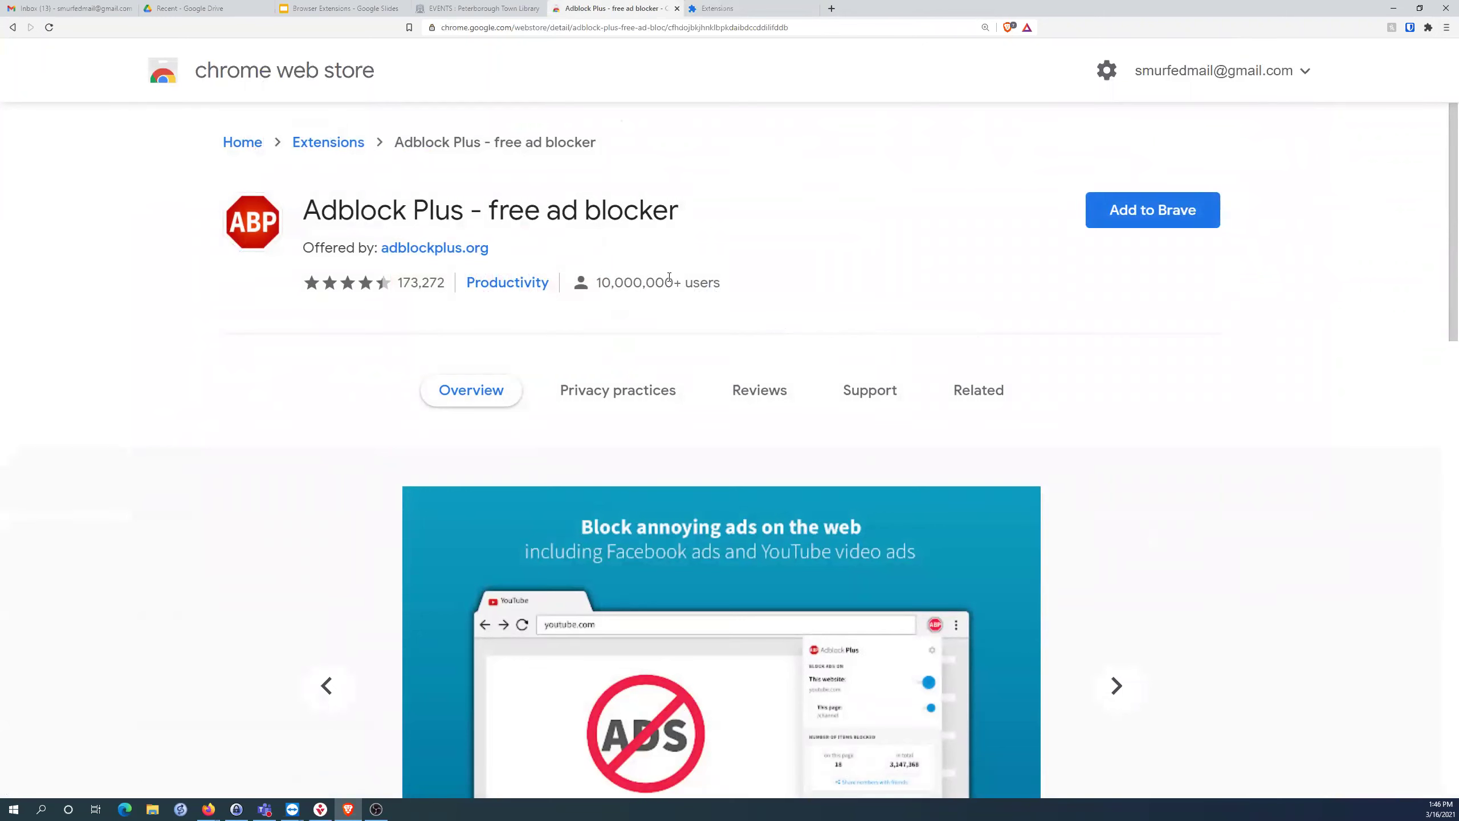
# - Highlight Adblock Plus's 10,000,000+ users and 173,272 ratings with its Productivity category
pyautogui.moveTo(601, 282); pyautogui.dragTo(706, 280)
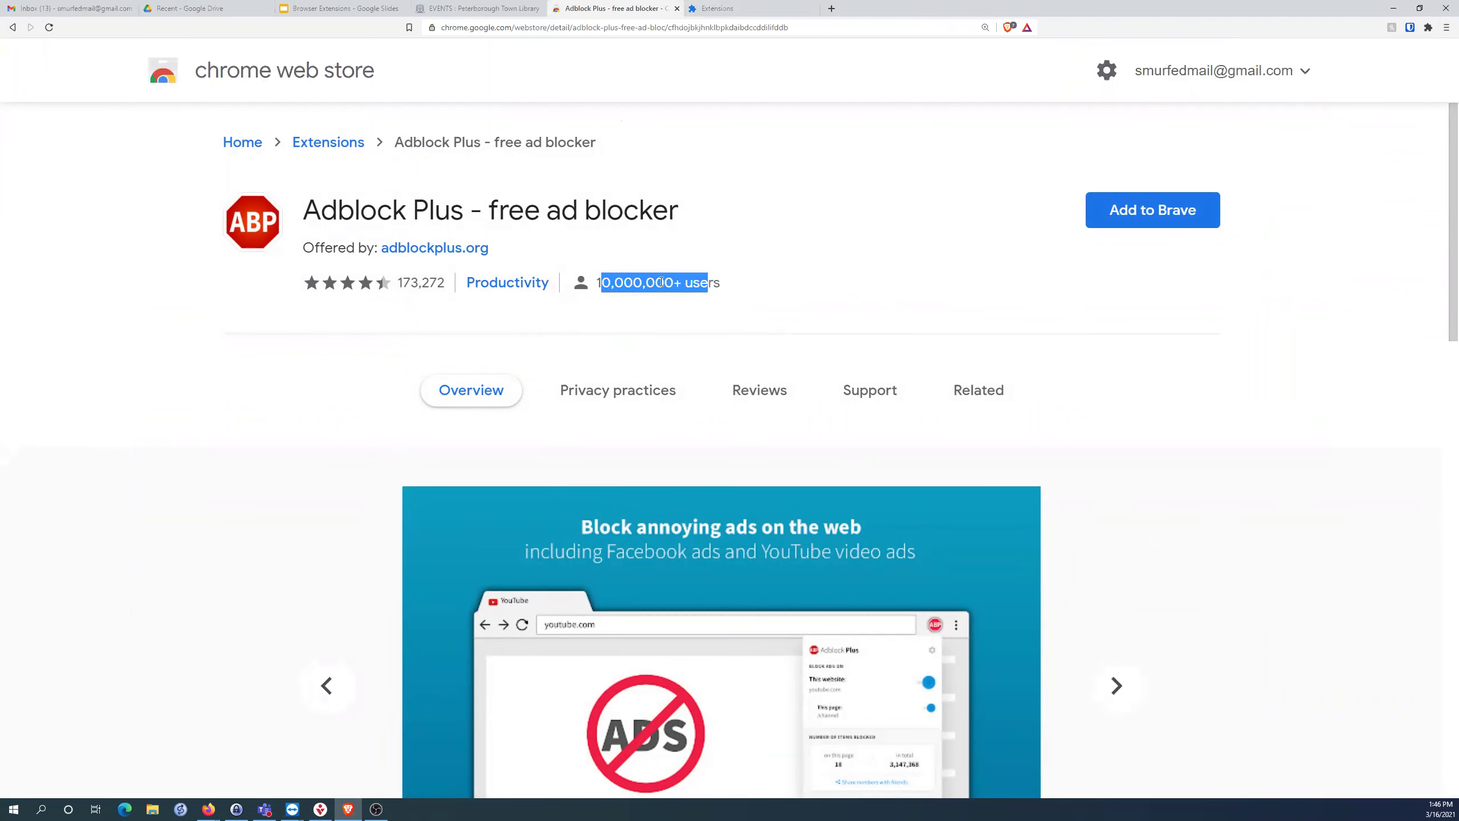
pyautogui.moveTo(451, 284); pyautogui.dragTo(409, 282)
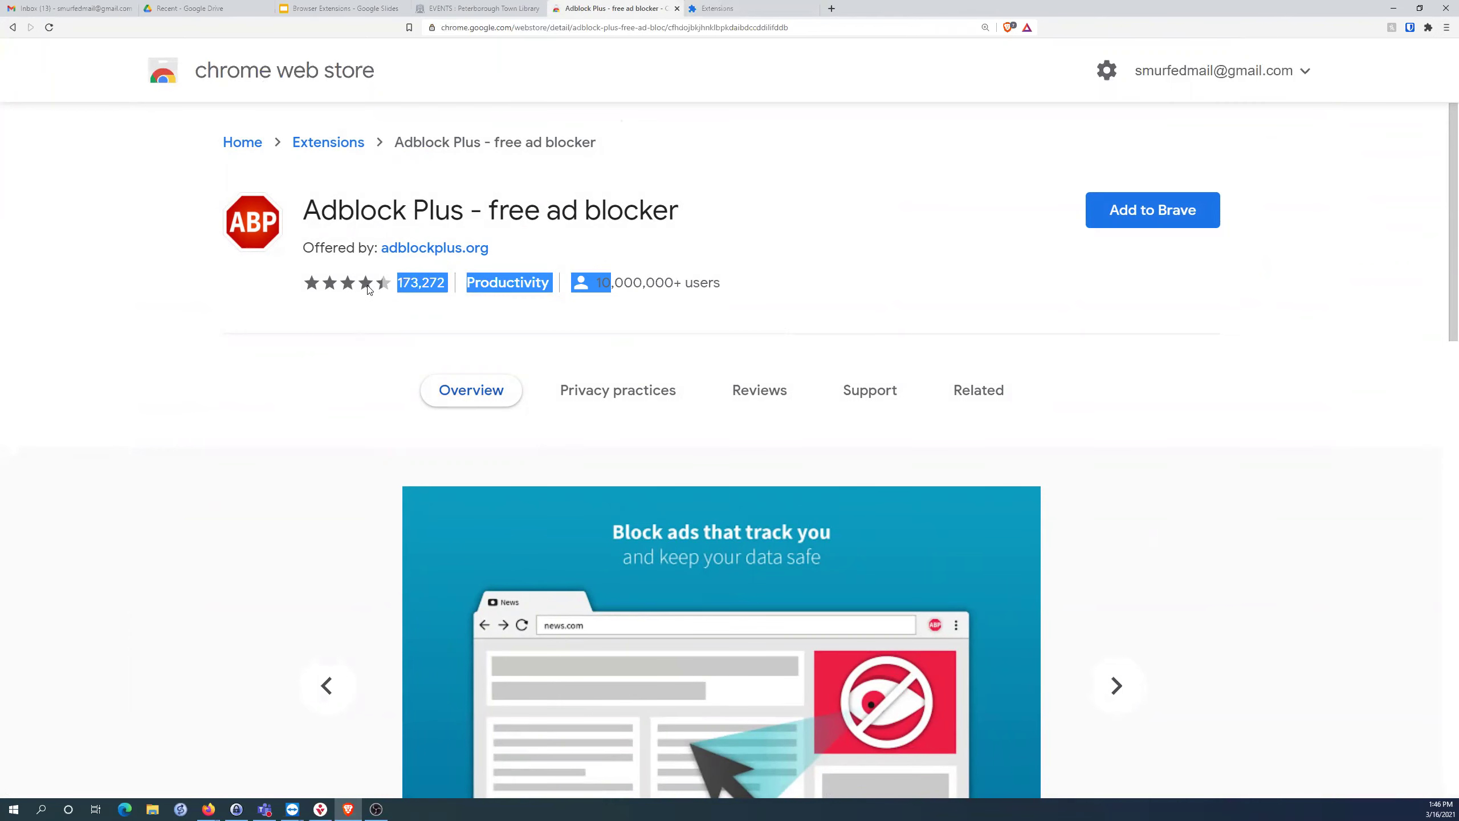
pyautogui.moveTo(368, 289)
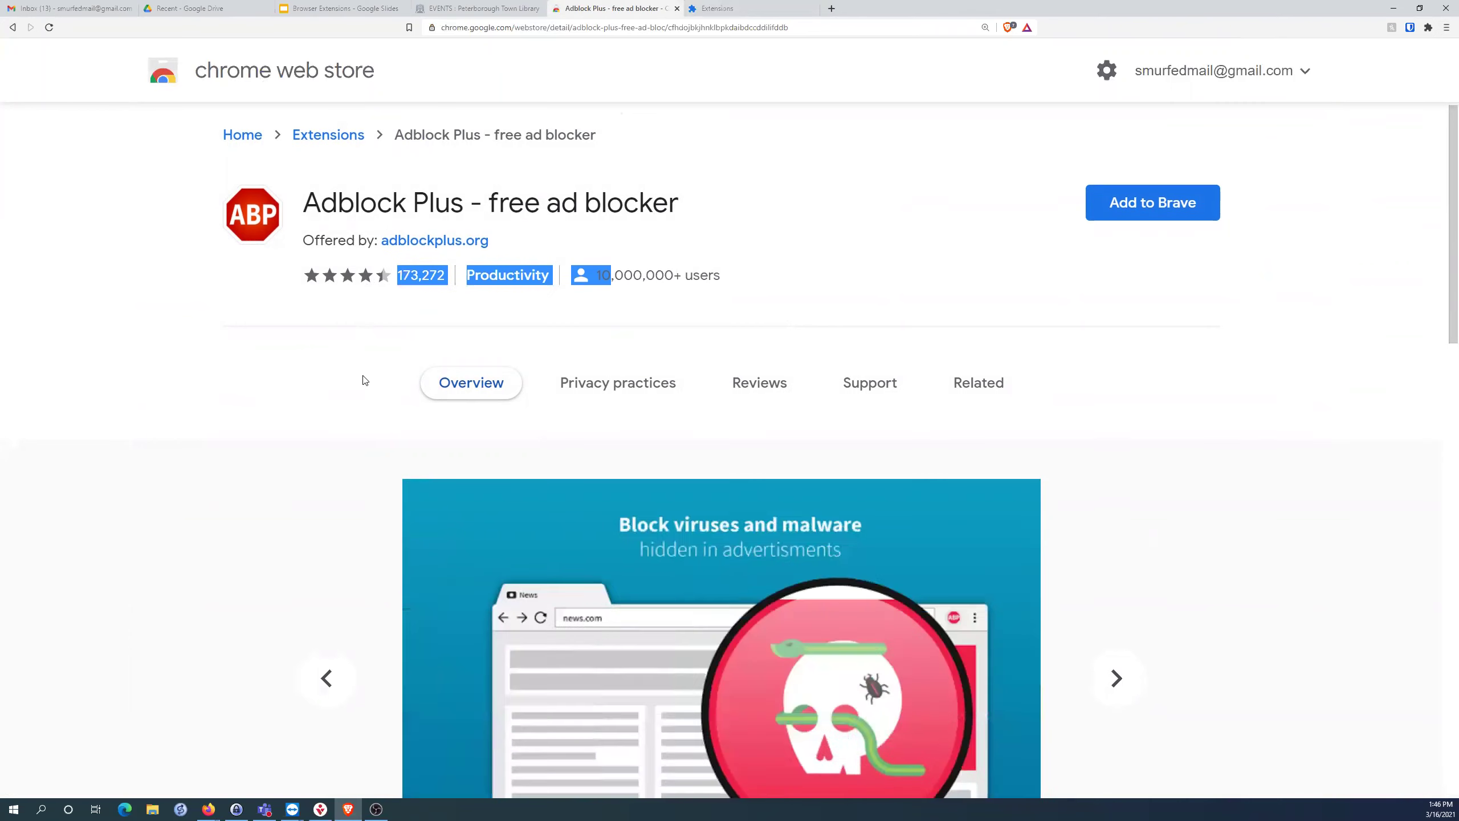
pyautogui.scroll(-3, 361, 378)
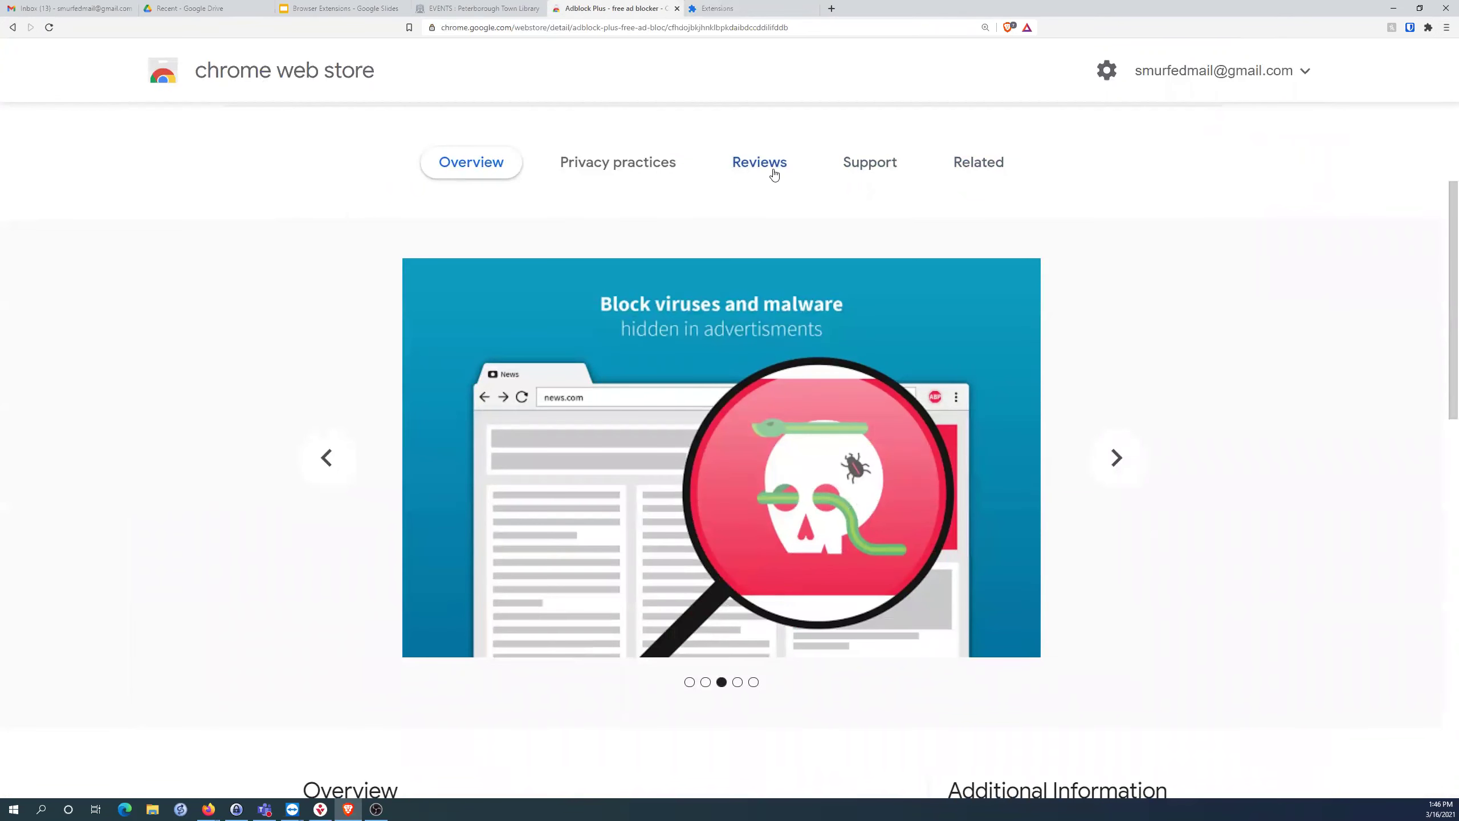
# - Read Adblock Plus reviews, highlighting complaints about blocking consent and fewer ads blocked
pyautogui.click(774, 175)
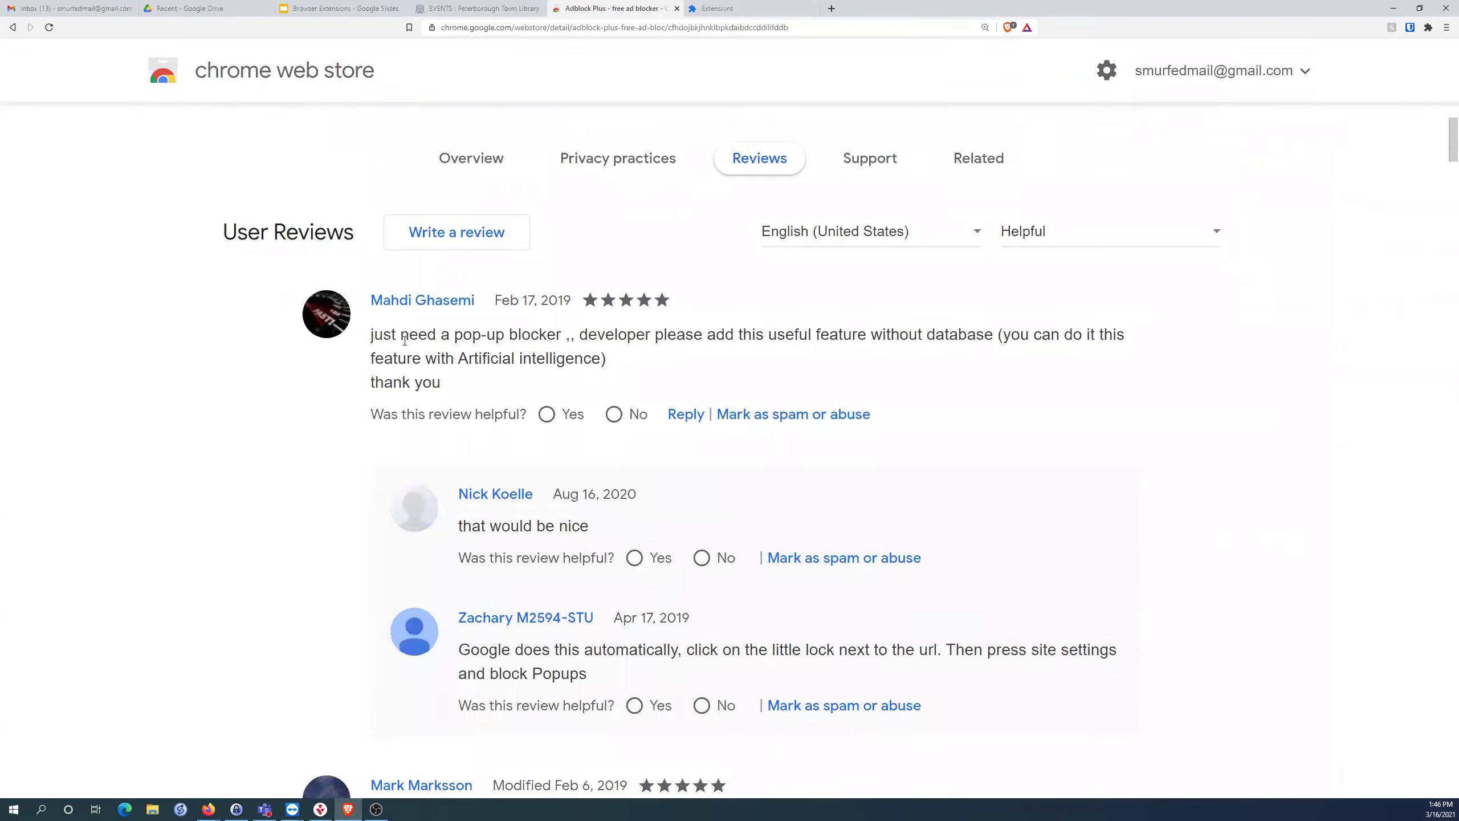
pyautogui.scroll(-20, 405, 340)
pyautogui.scroll(-3, 404, 341)
pyautogui.scroll(2, 404, 340)
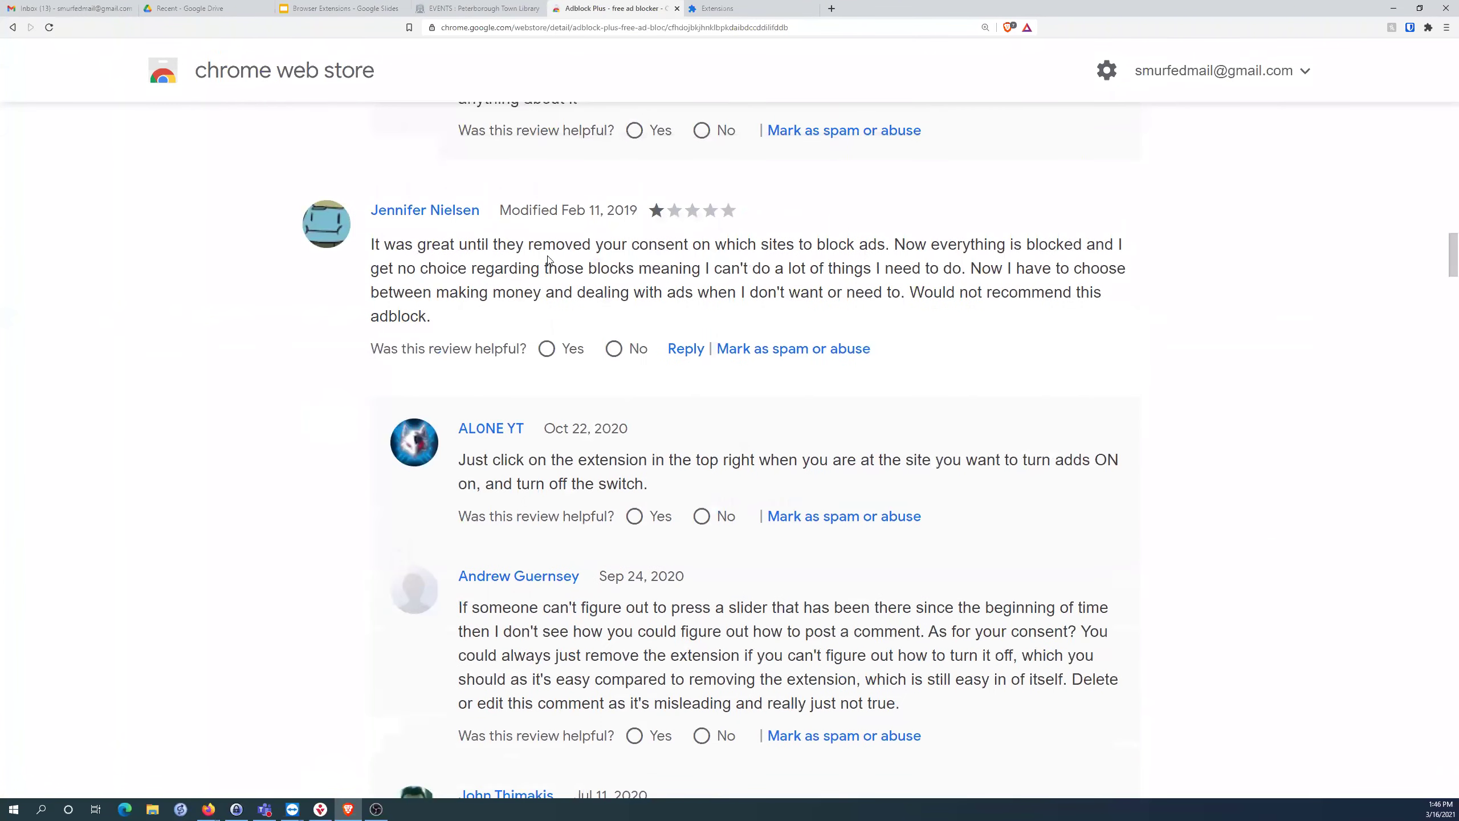
pyautogui.moveTo(447, 323); pyautogui.dragTo(371, 250)
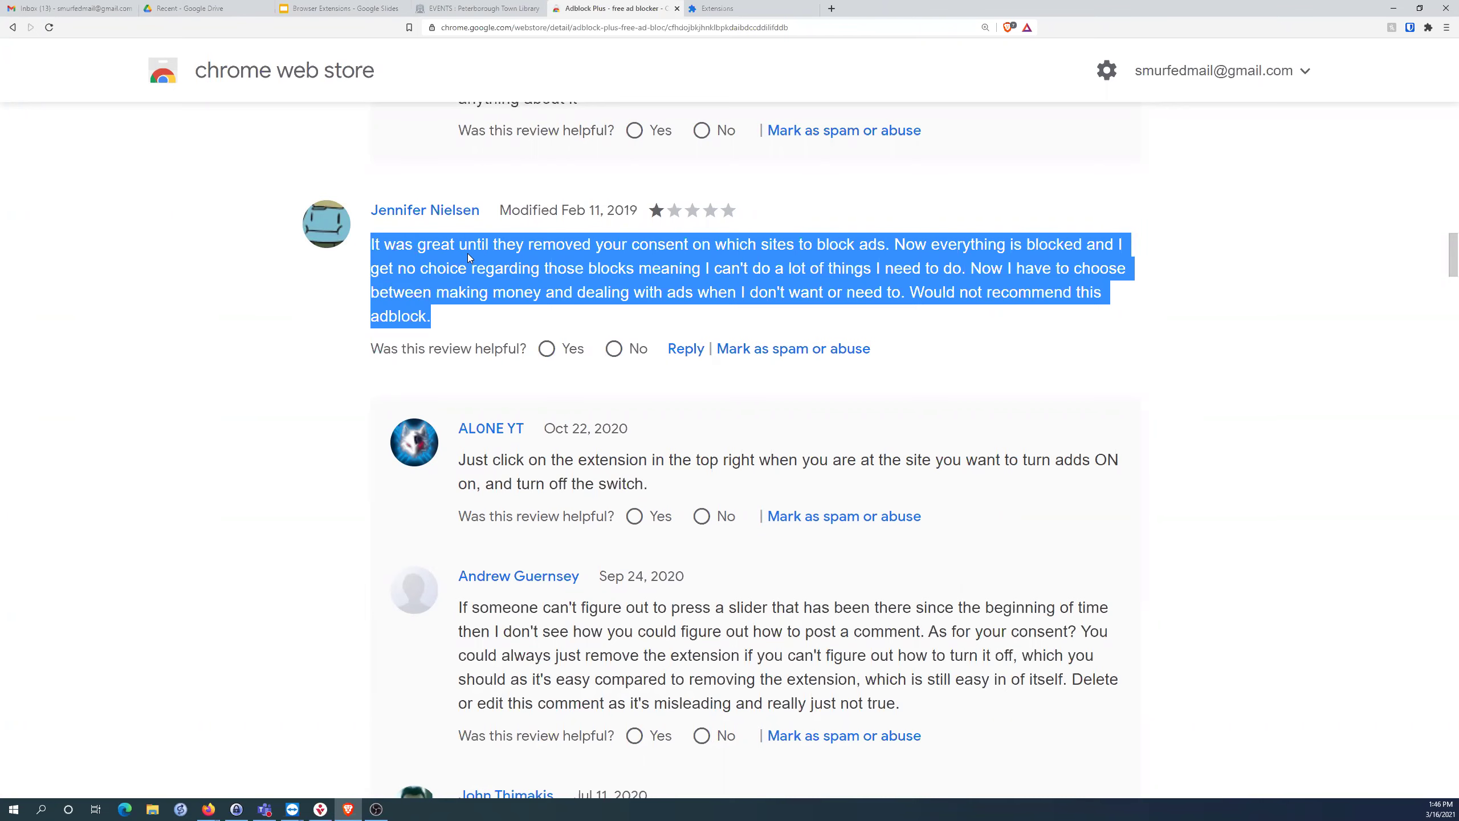
pyautogui.scroll(-20, 467, 255)
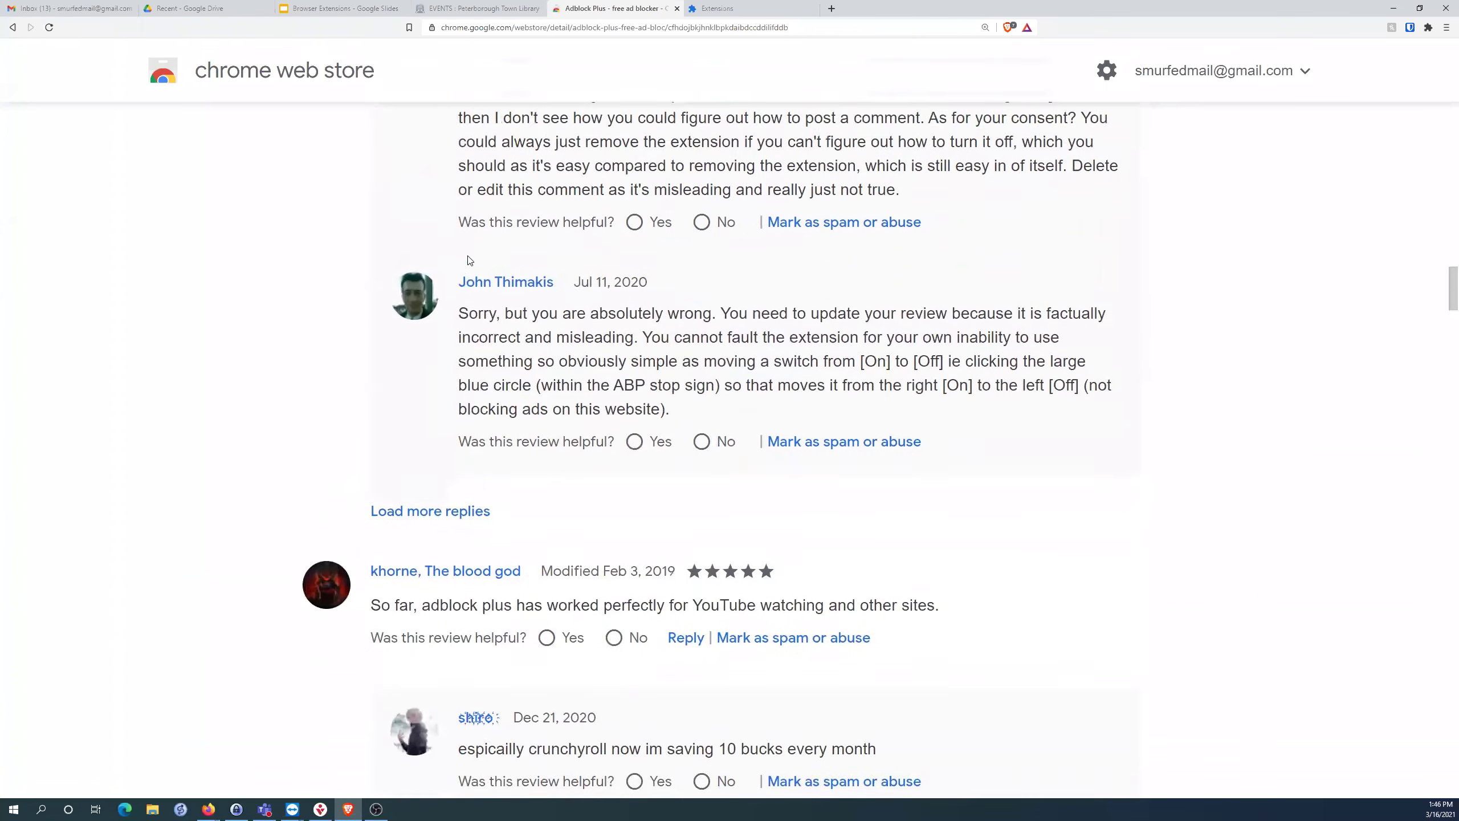
pyautogui.scroll(4, 468, 259)
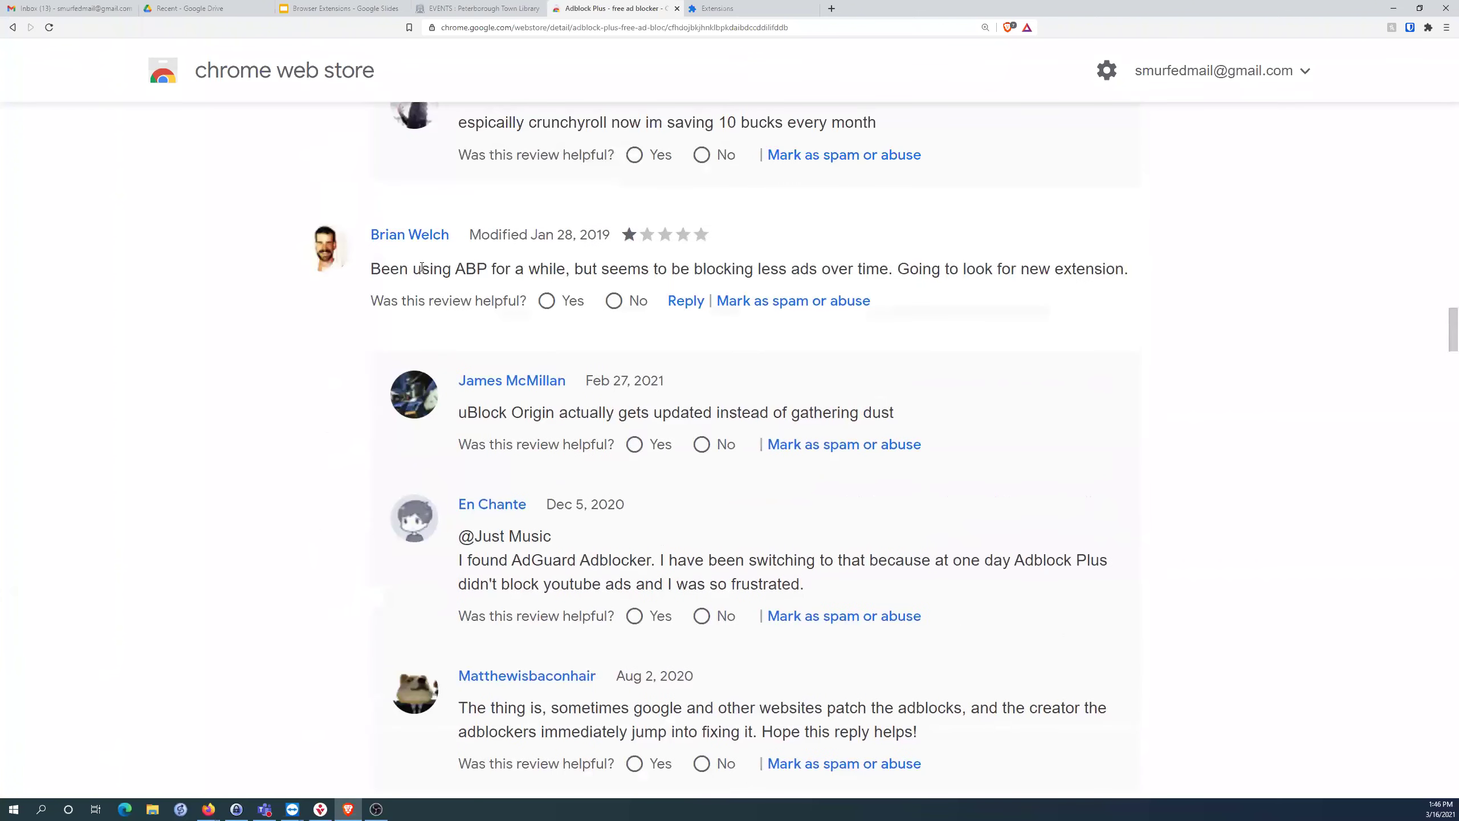
pyautogui.moveTo(391, 268); pyautogui.dragTo(1137, 274)
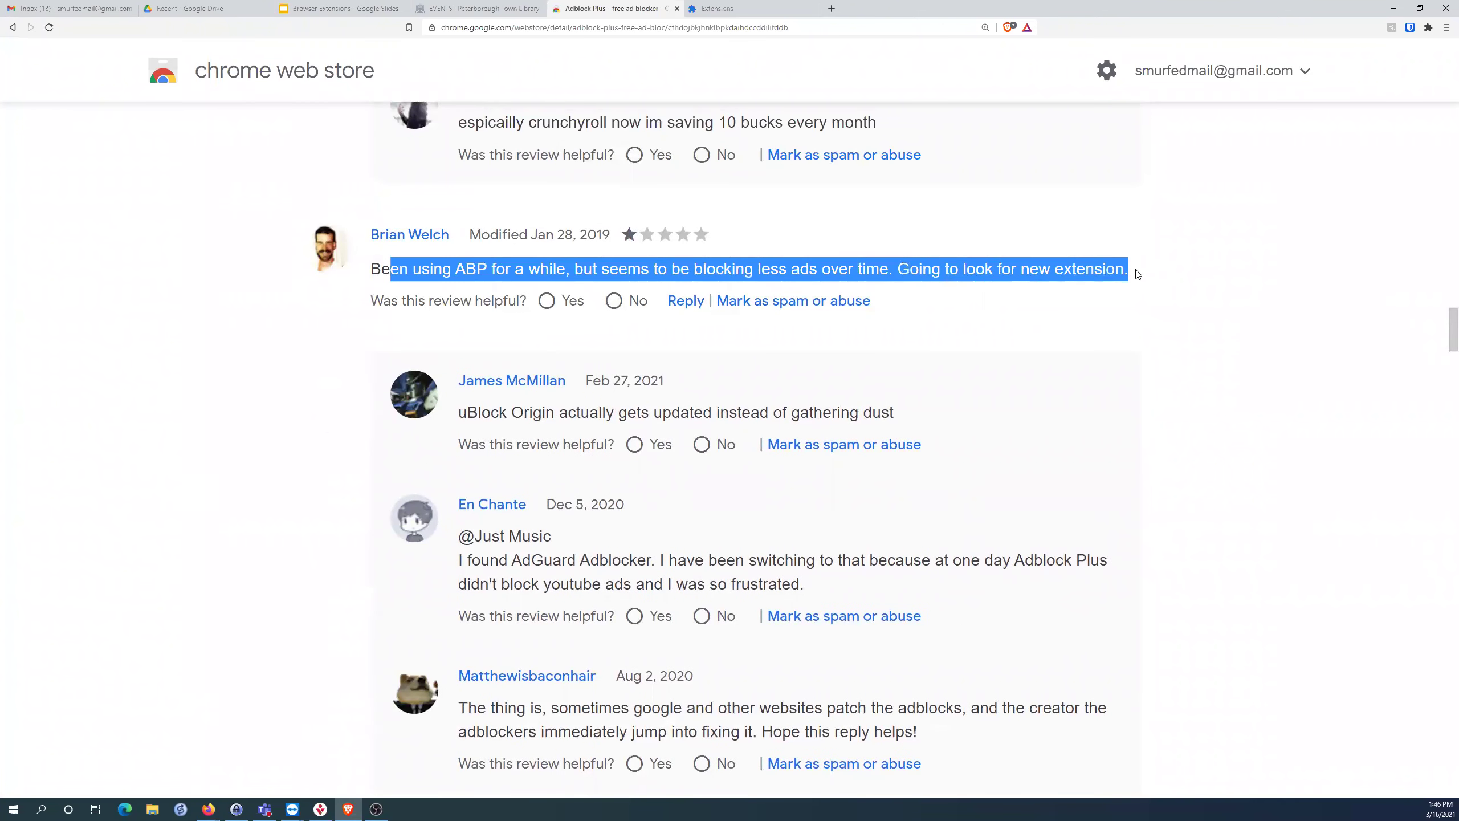
pyautogui.click(217, 347)
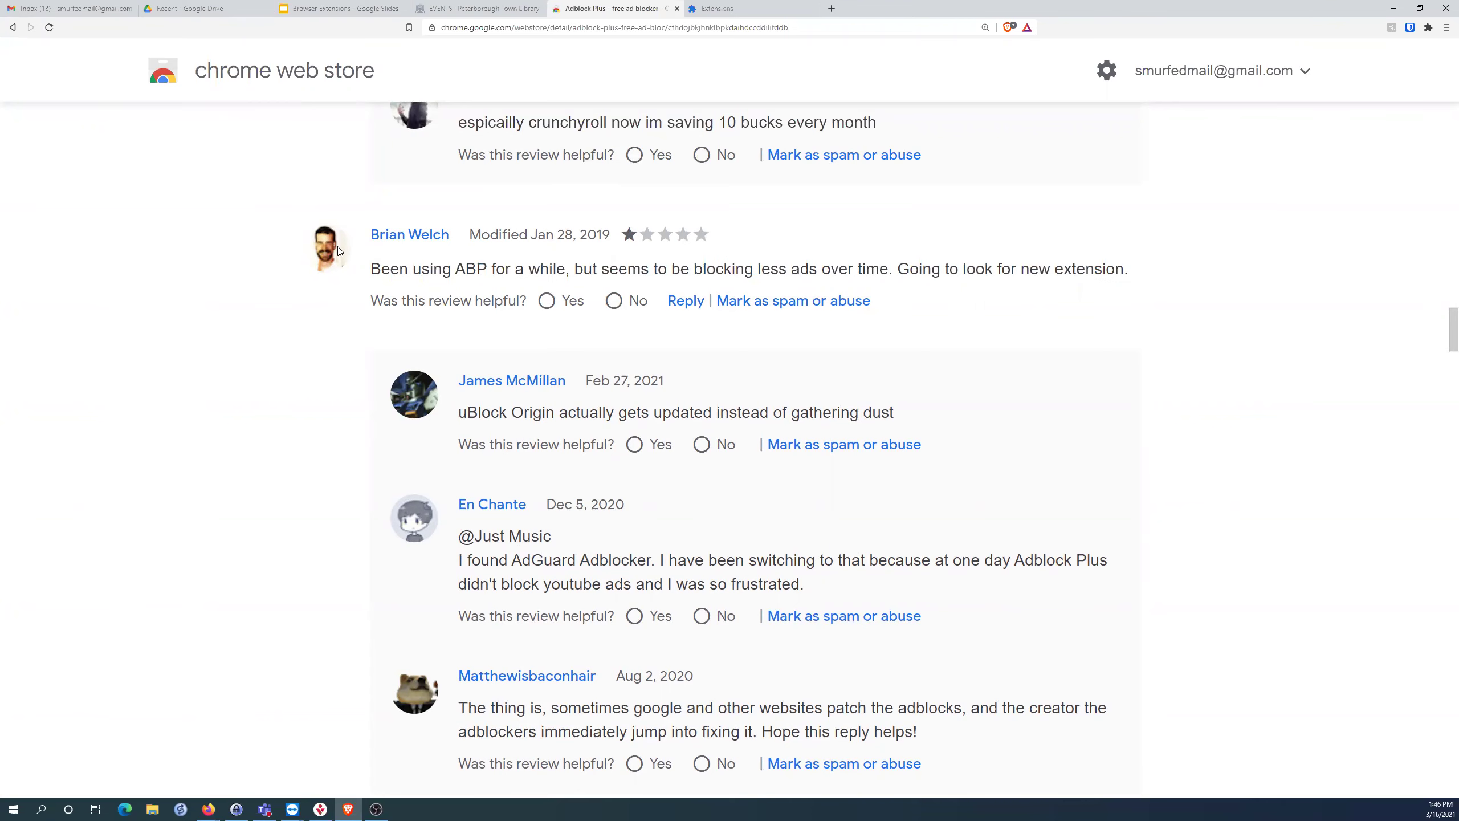
# - Skim more Adblock Plus reviews, then switch back to its Overview section
pyautogui.scroll(-14, 181, 402)
pyautogui.scroll(6, 181, 401)
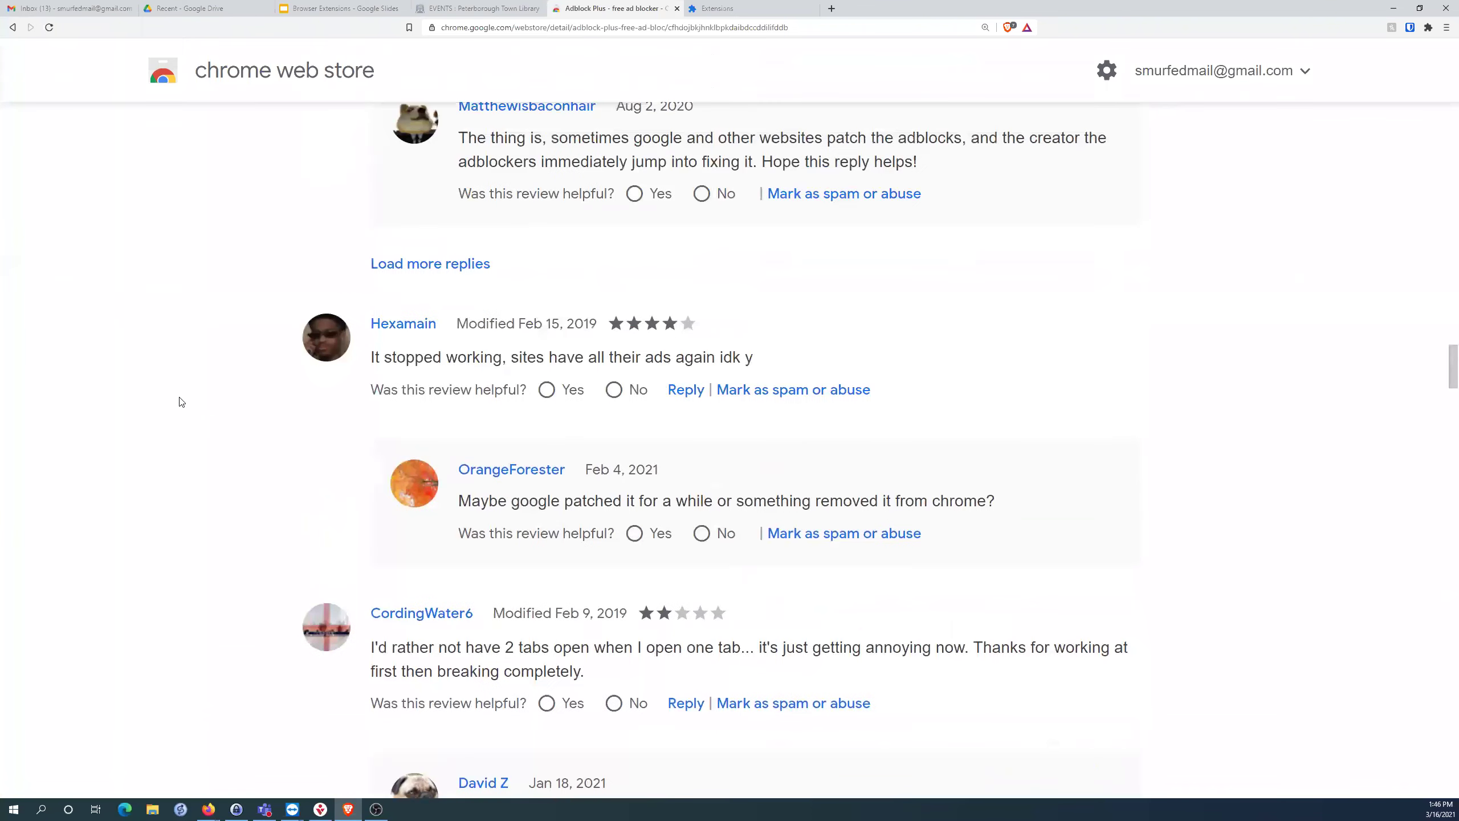
pyautogui.scroll(-20, 180, 401)
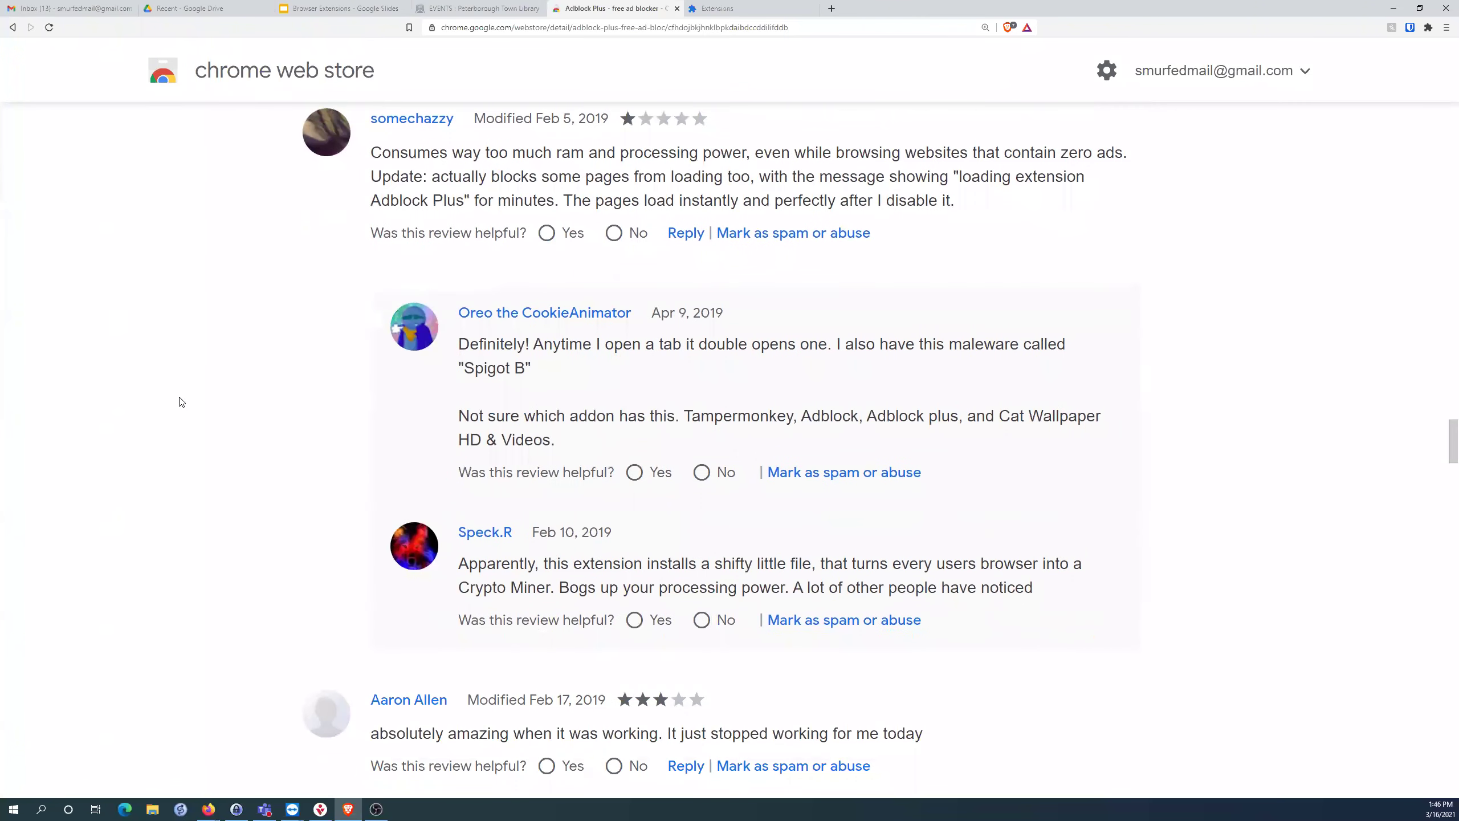
pyautogui.moveTo(400, 153); pyautogui.dragTo(955, 201)
pyautogui.scroll(10, 254, 306)
pyautogui.scroll(20, 257, 306)
pyautogui.scroll(20, 255, 306)
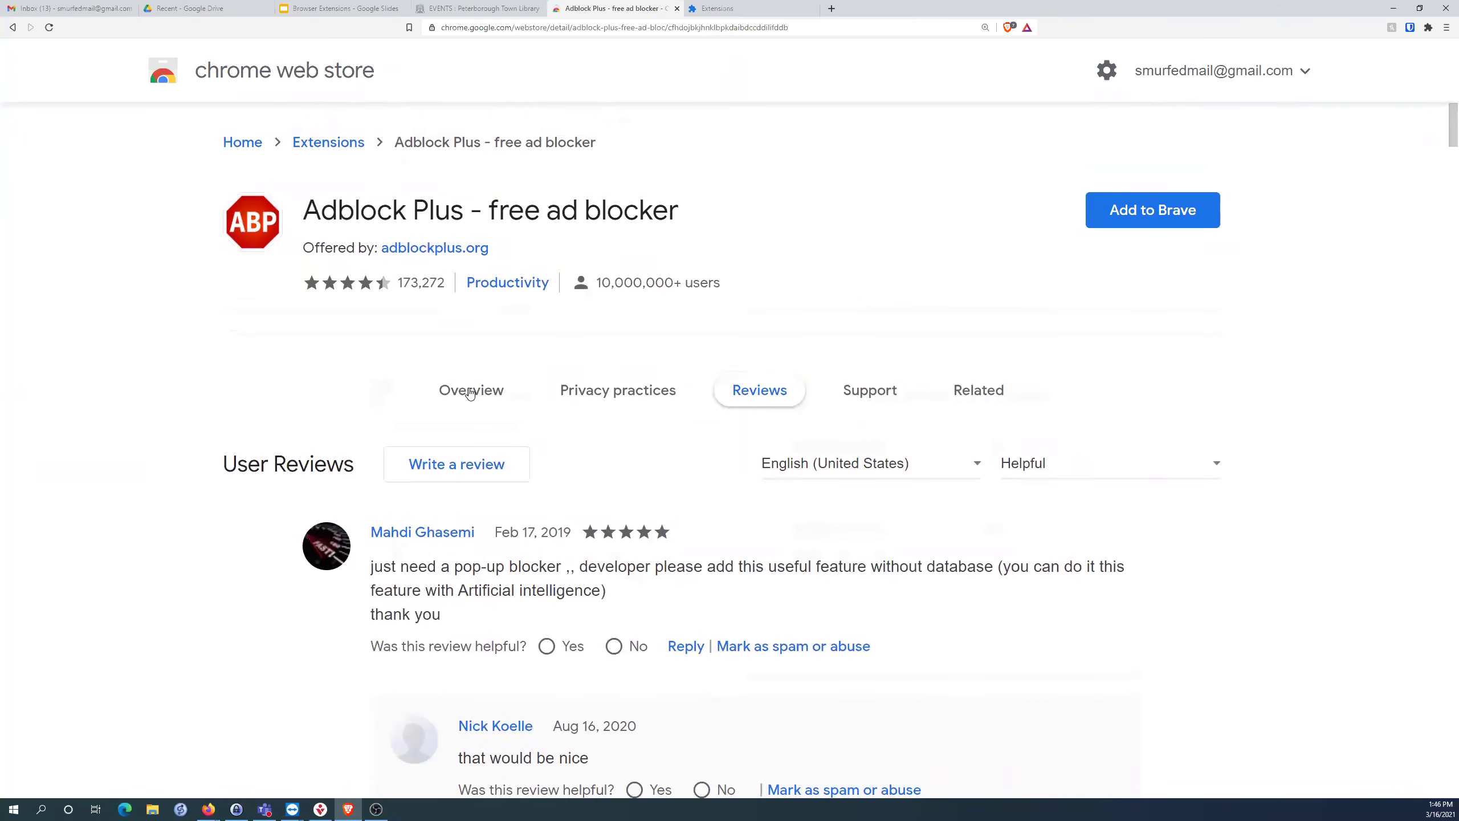
pyautogui.click(470, 391)
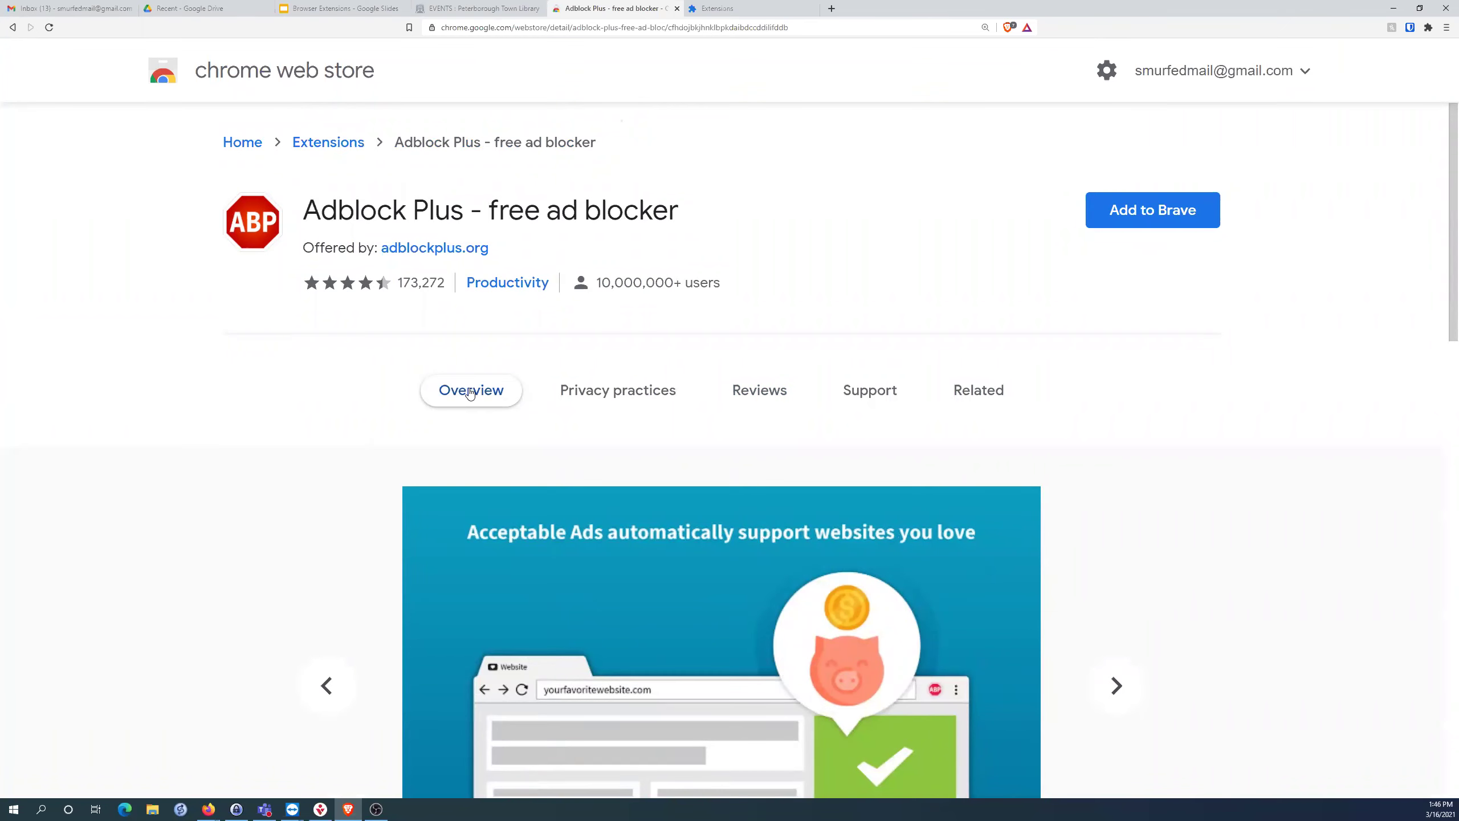
# - Step back through the Adblock Plus screenshot carousel to the tracking-ads slide
pyautogui.scroll(-5, 469, 392)
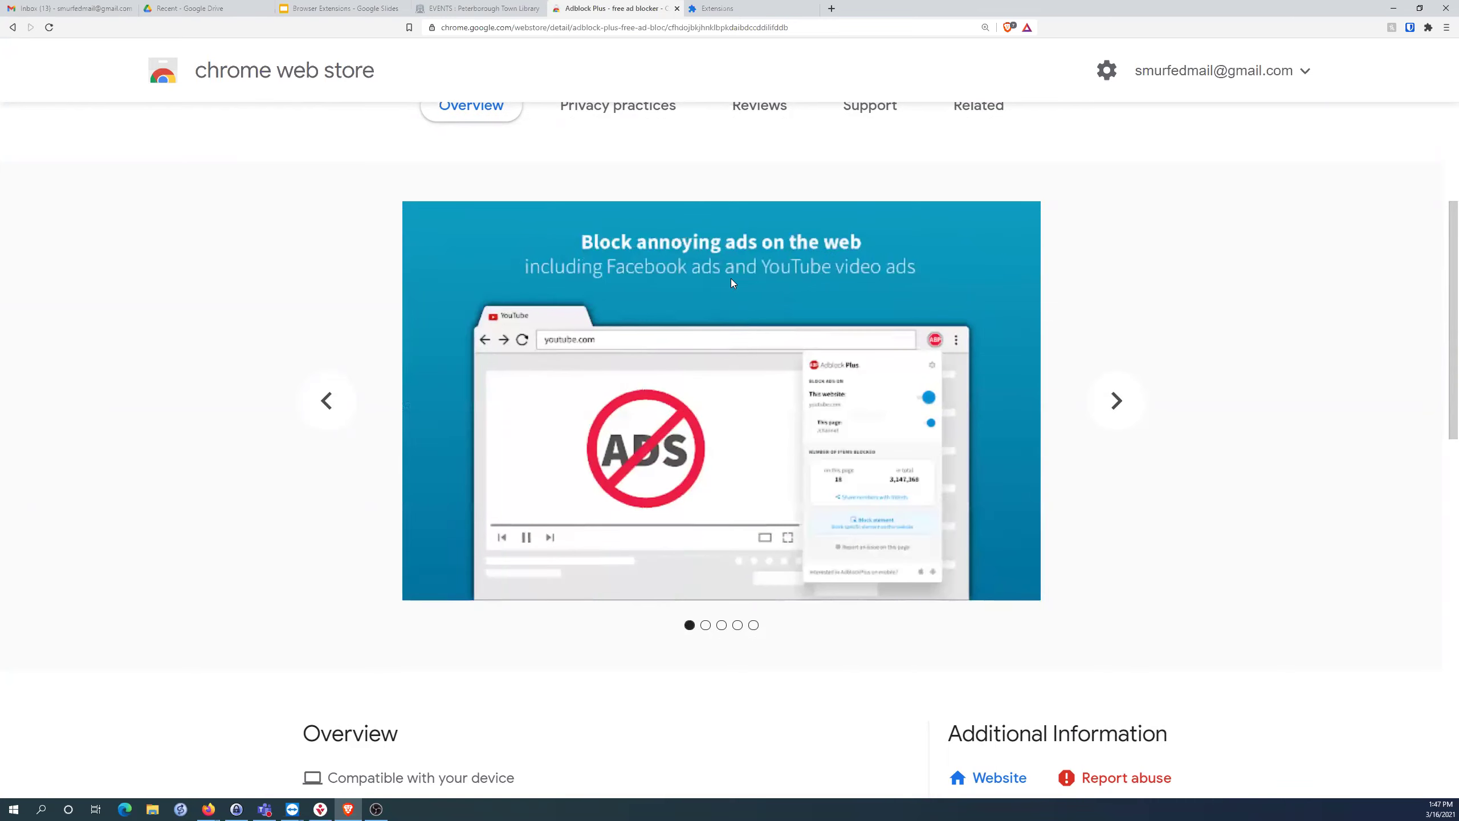
pyautogui.click(325, 401)
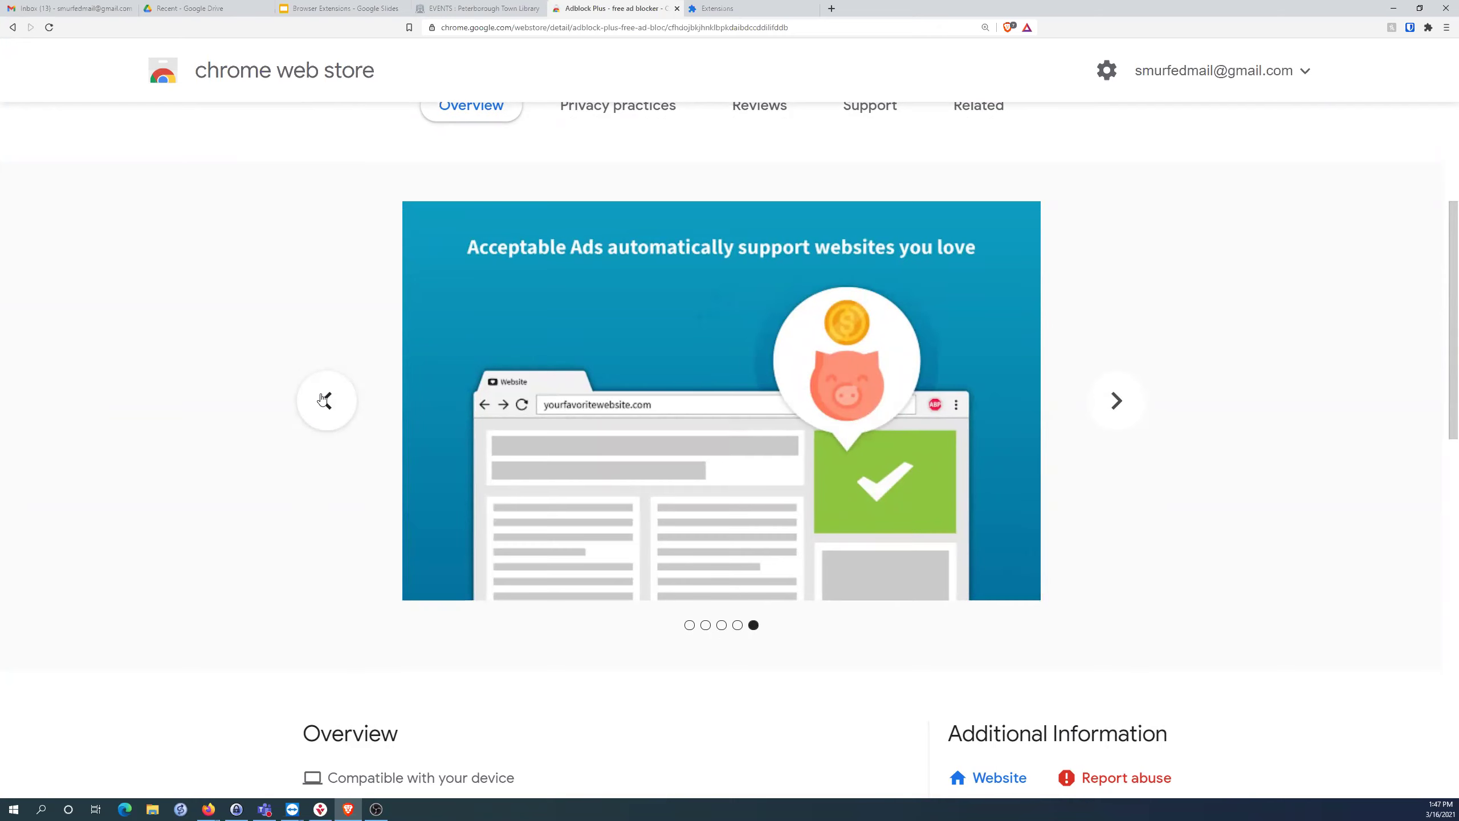
pyautogui.click(323, 400)
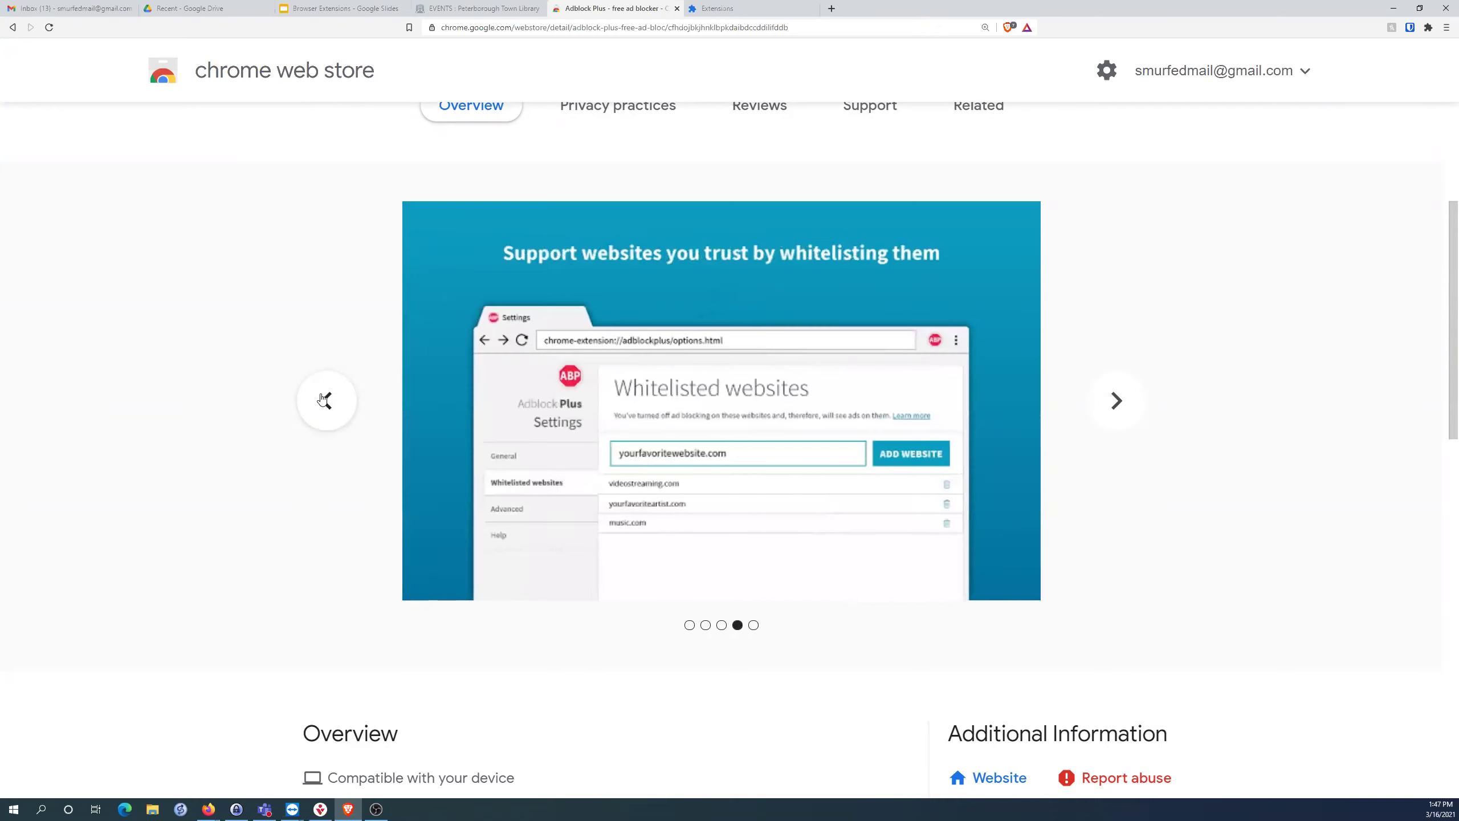
pyautogui.click(323, 400)
pyautogui.click(321, 400)
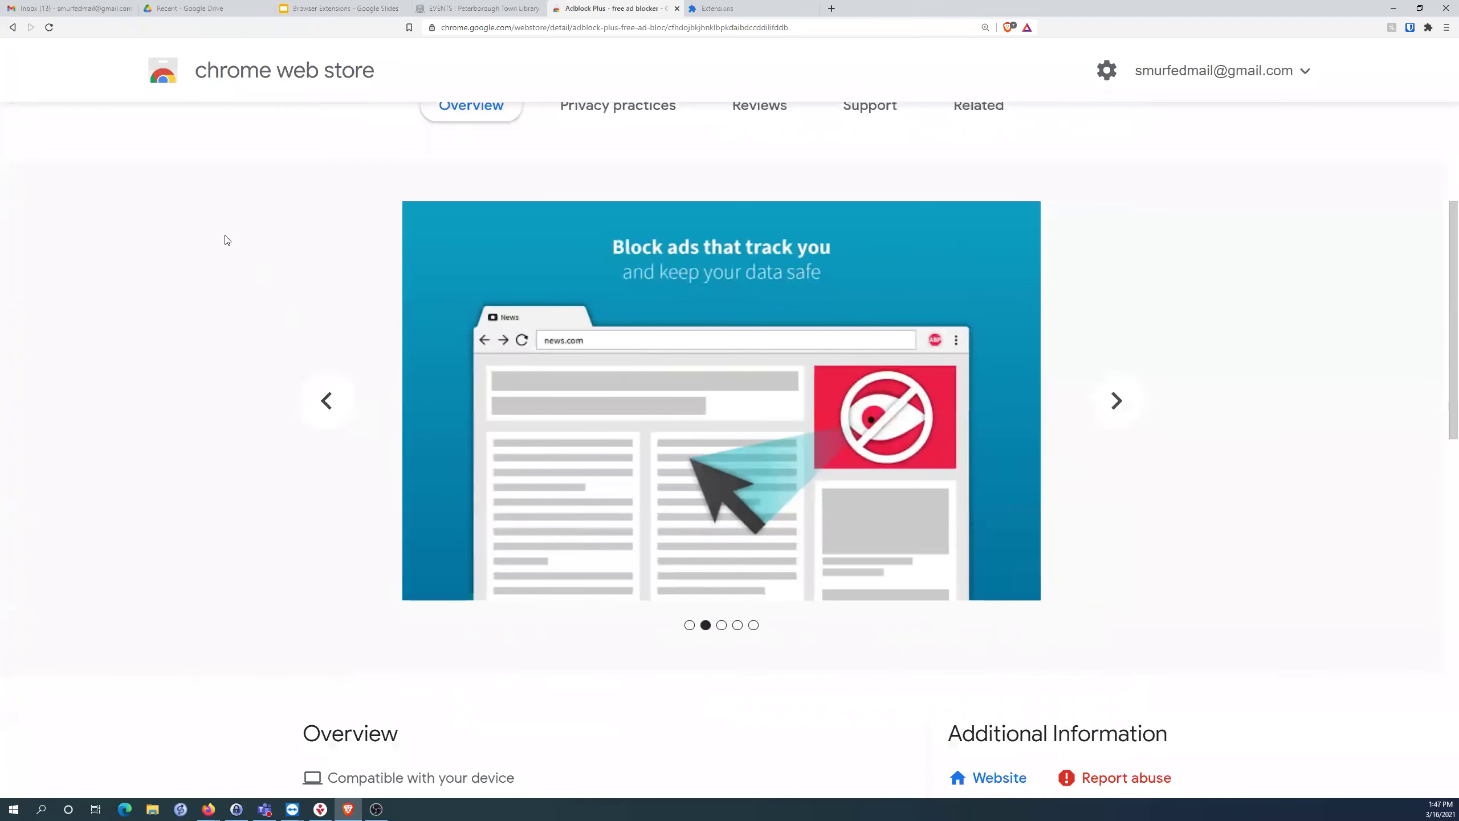
pyautogui.scroll(5, 225, 241)
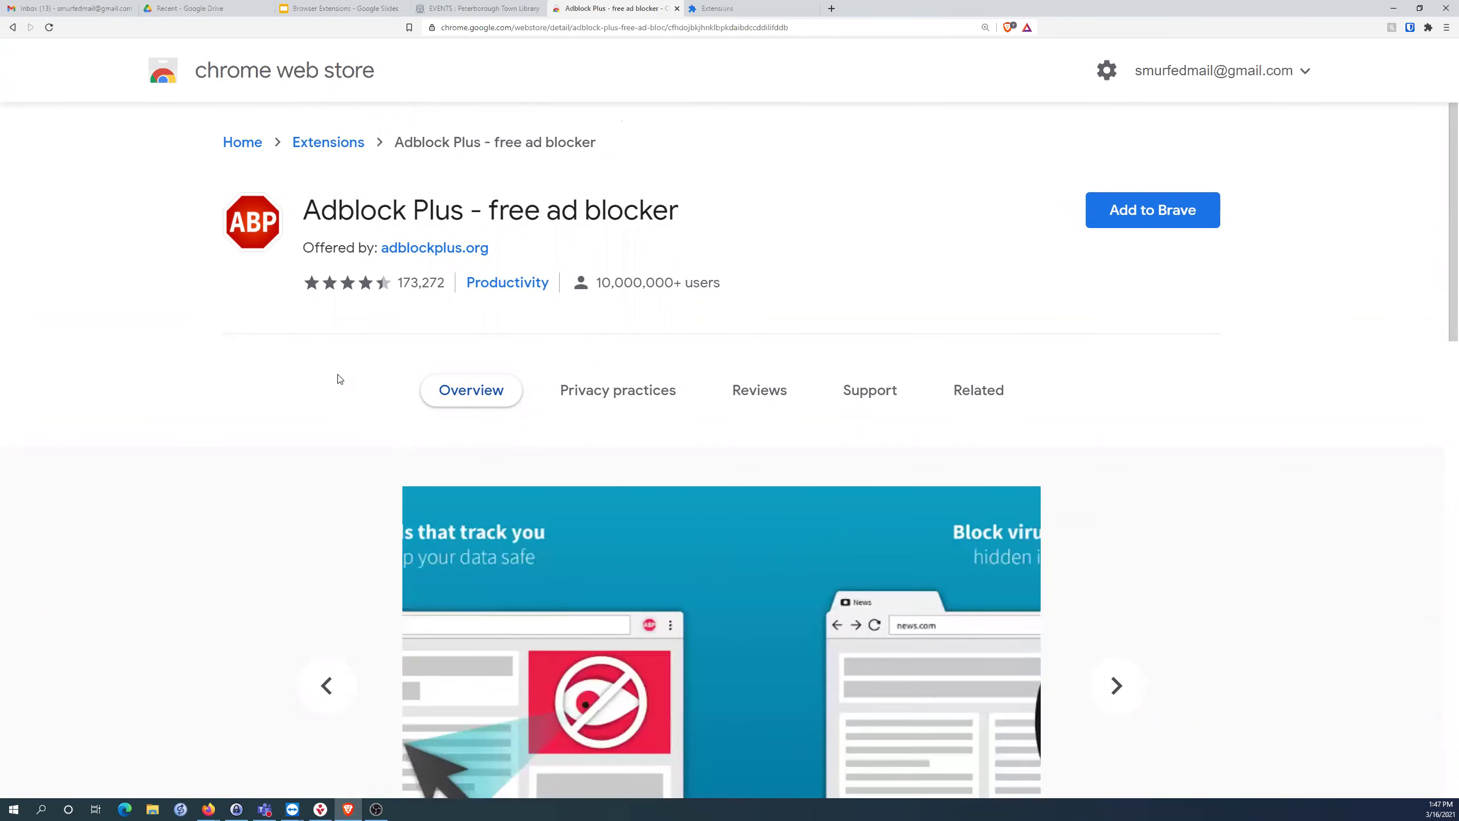
pyautogui.scroll(-10, 339, 379)
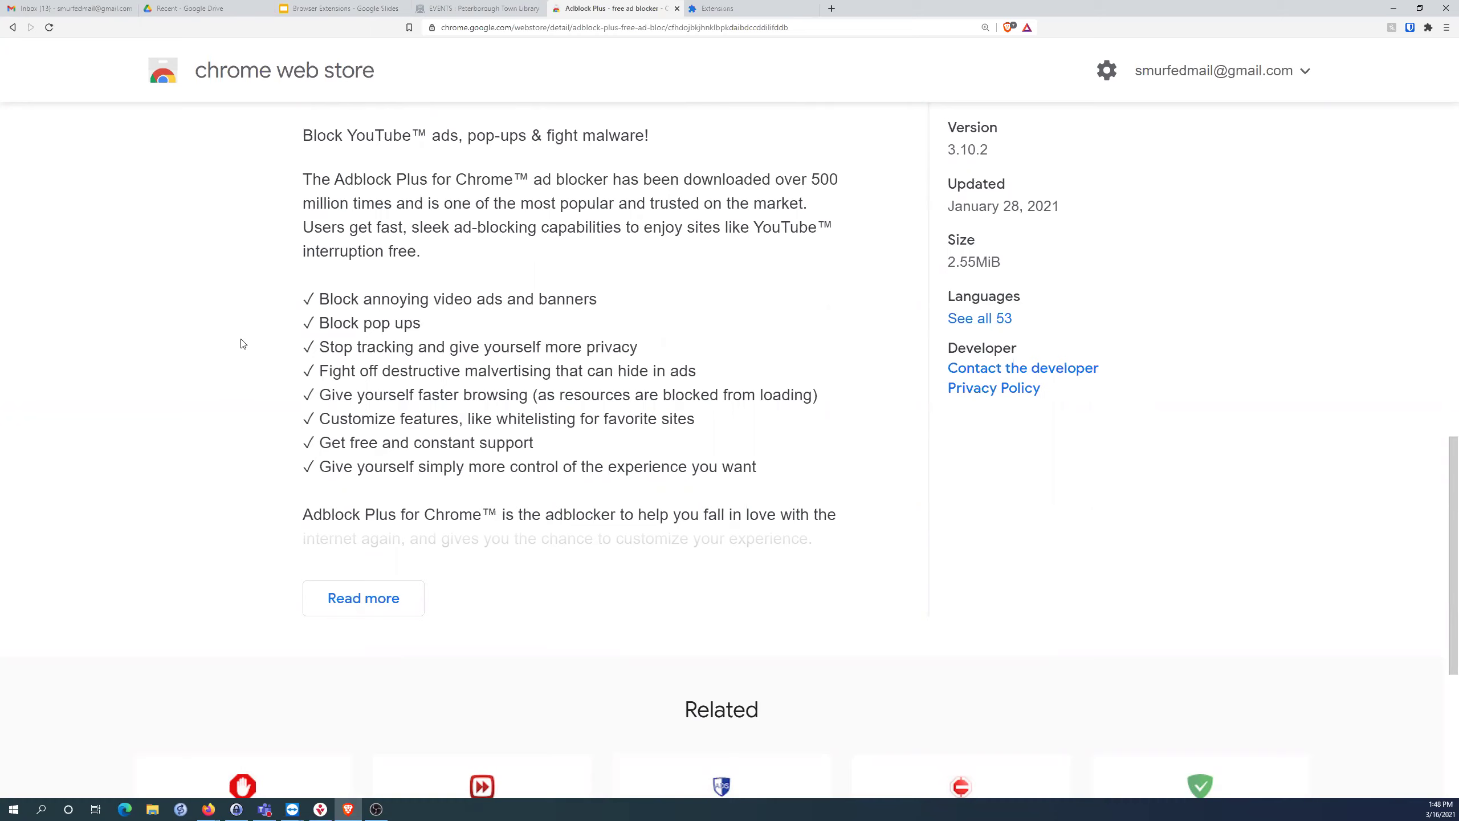
# - Go back to the uBlock Origin store listing and show its Overview section
pyautogui.scroll(4, 241, 343)
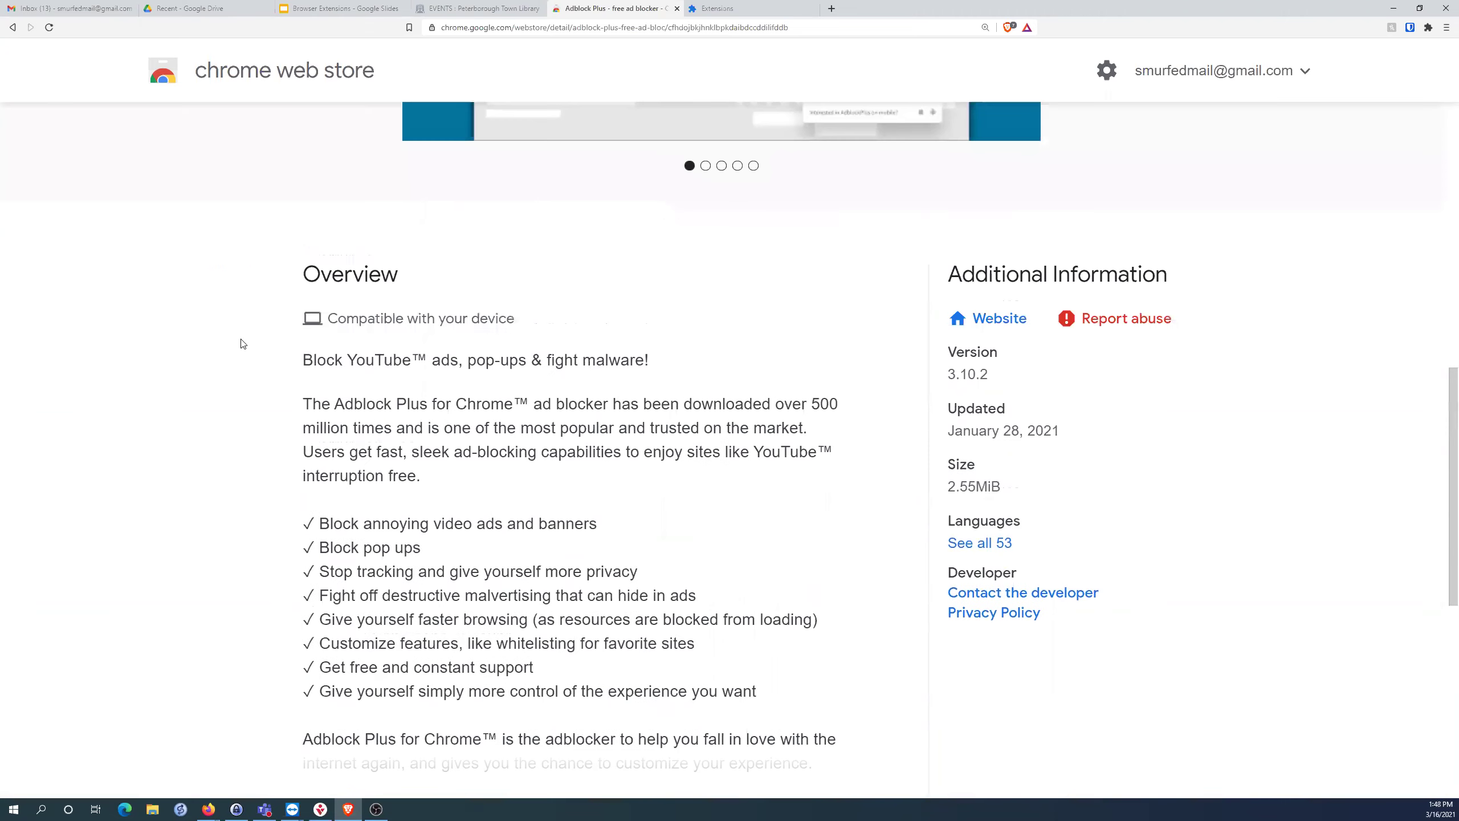
pyautogui.scroll(10, 241, 343)
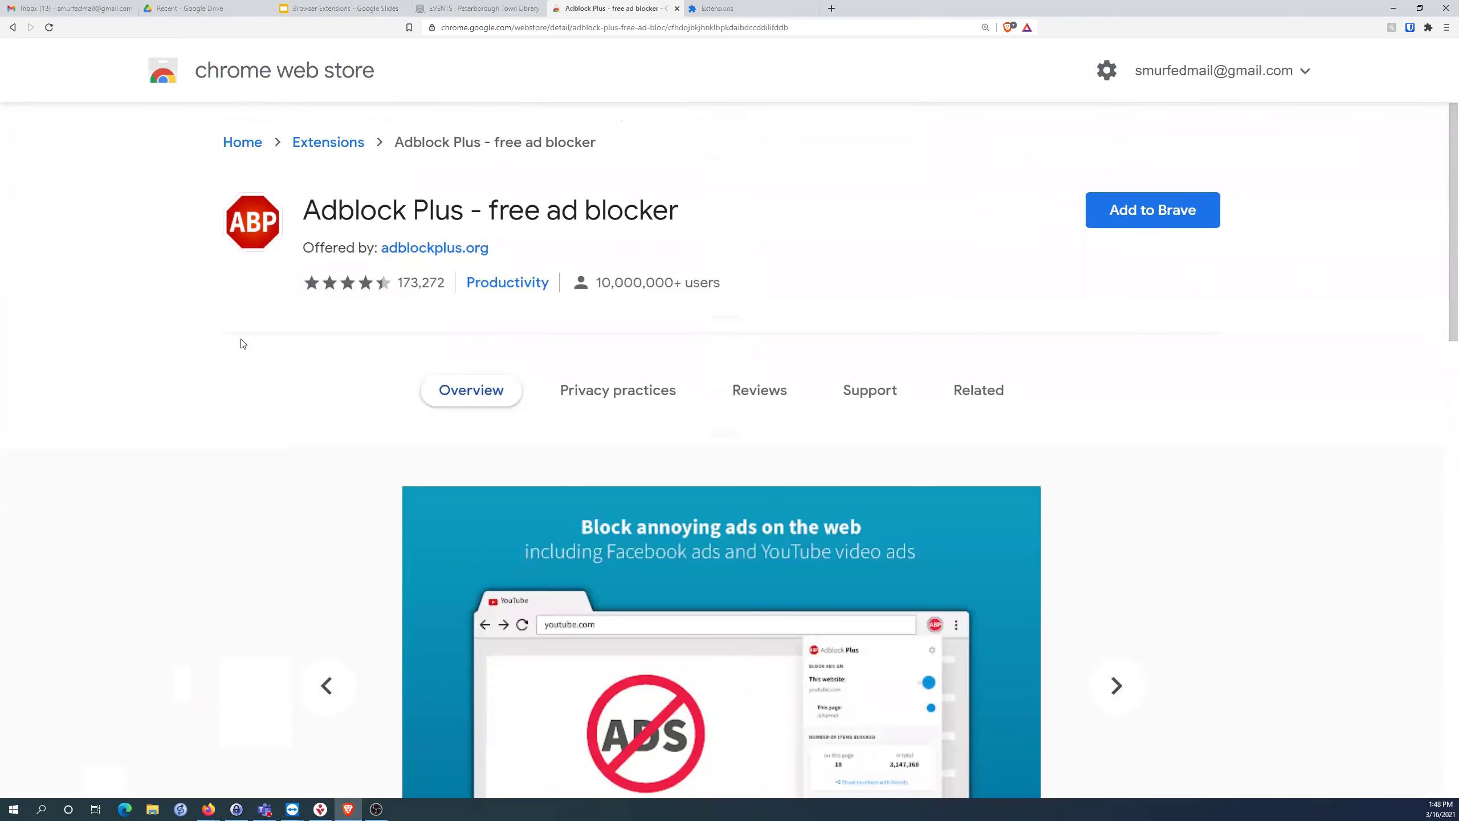
pyautogui.scroll(-7, 241, 343)
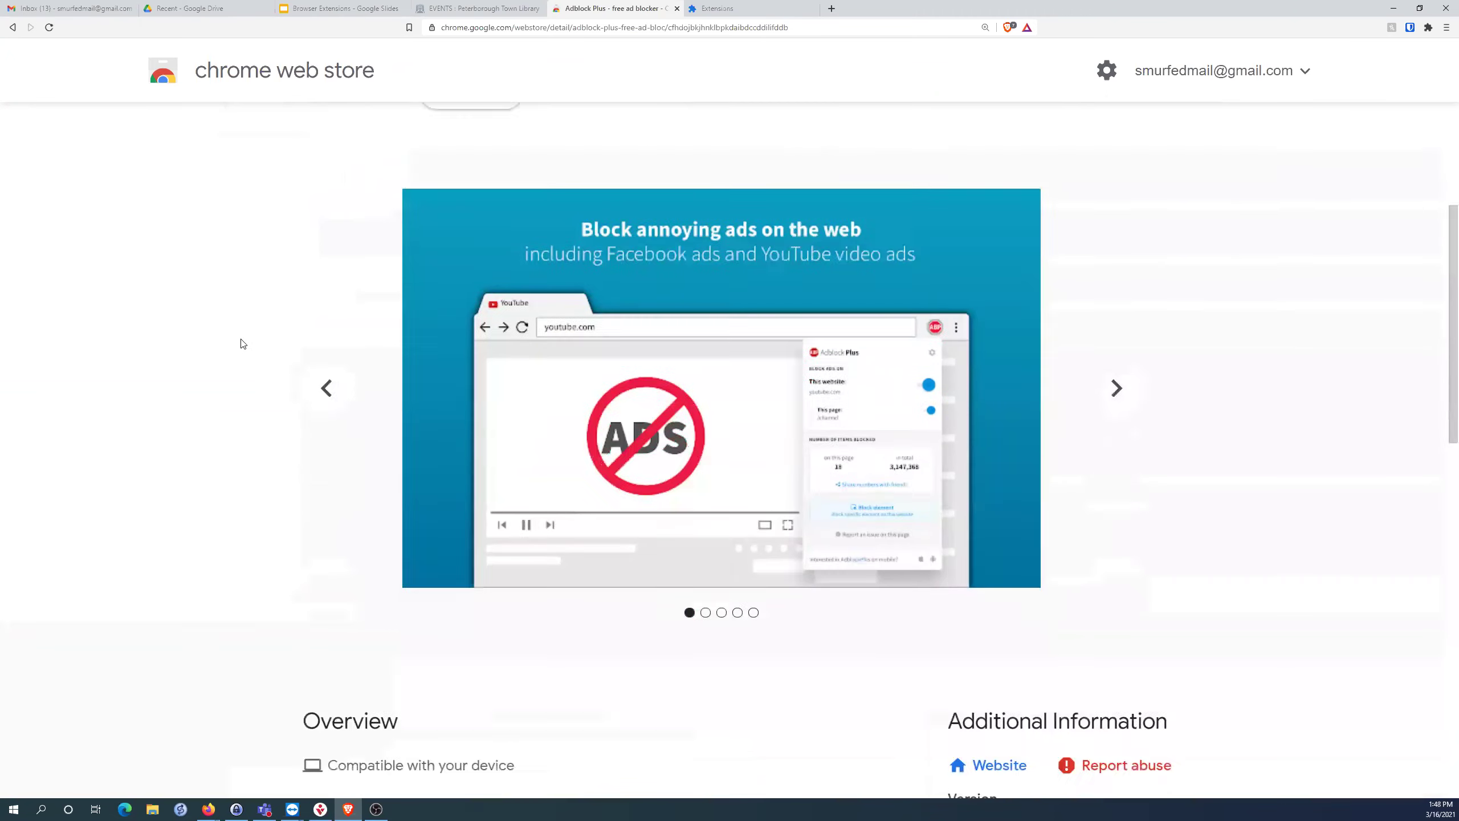
pyautogui.scroll(-5, 241, 343)
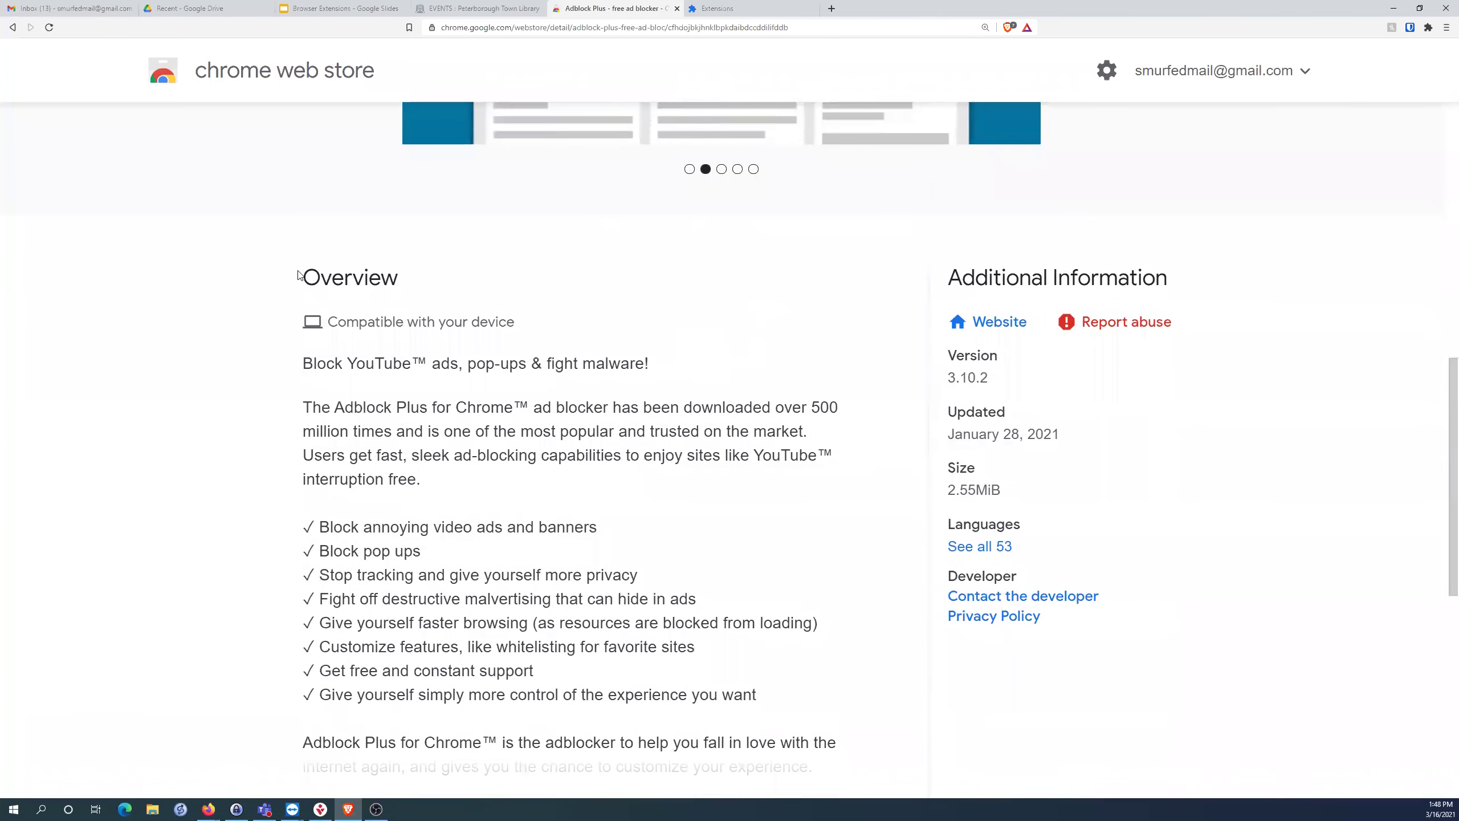
pyautogui.scroll(8, 166, 297)
pyautogui.scroll(4, 167, 297)
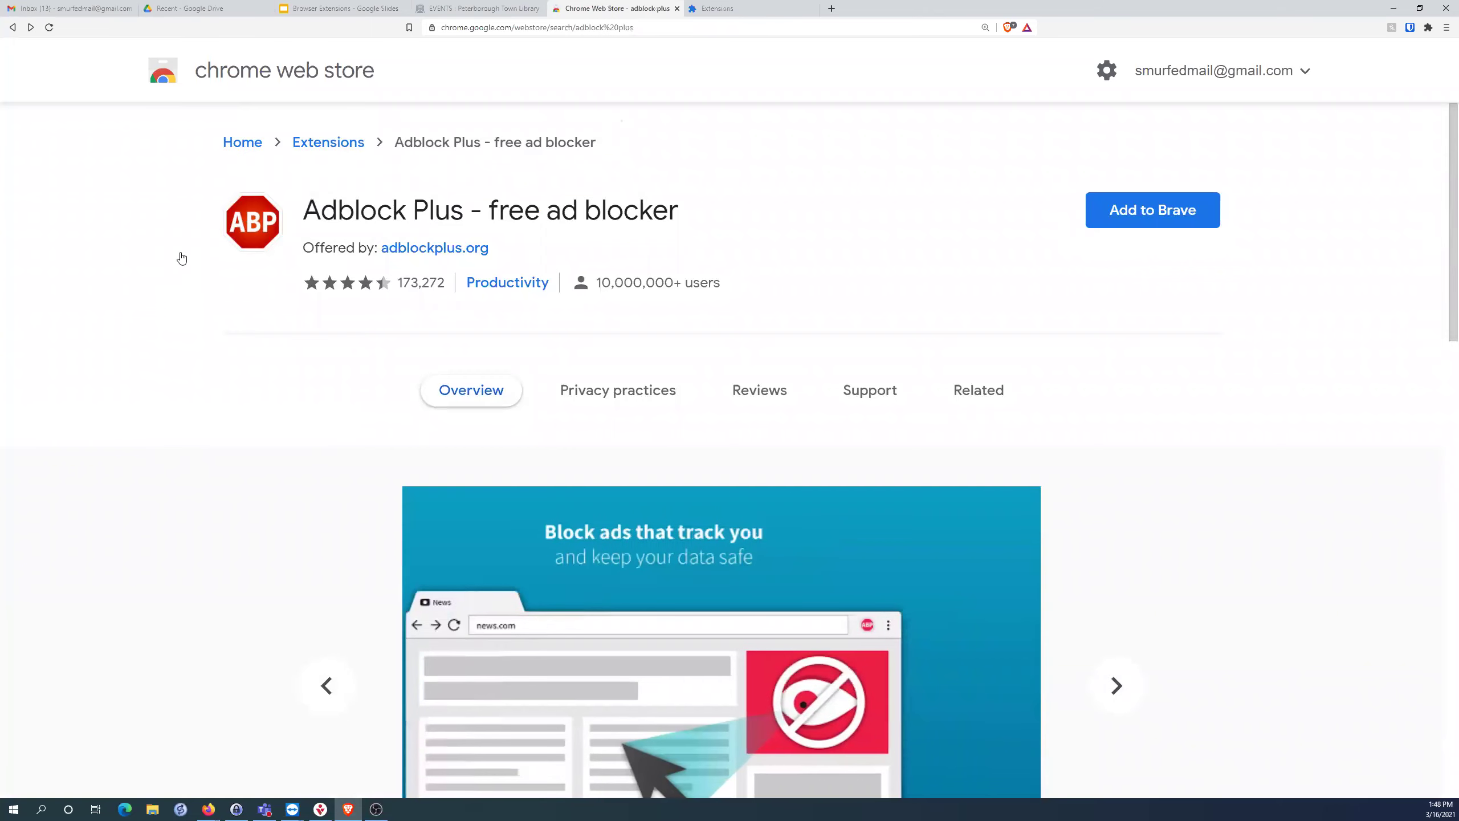
pyautogui.hotkey('alt', 'Left')
pyautogui.hotkey('alt', 'Left')
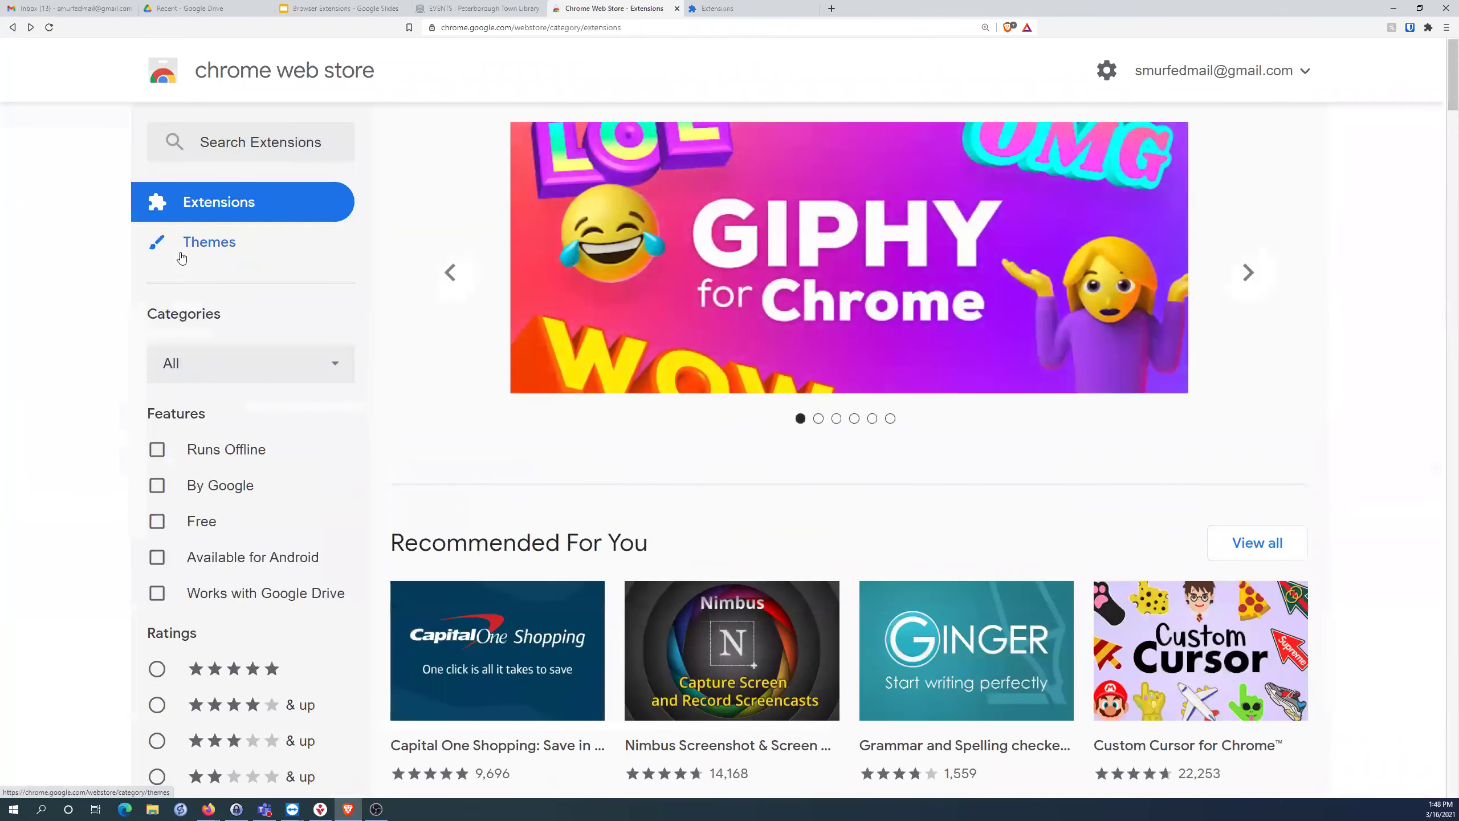
pyautogui.hotkey('alt', 'Left')
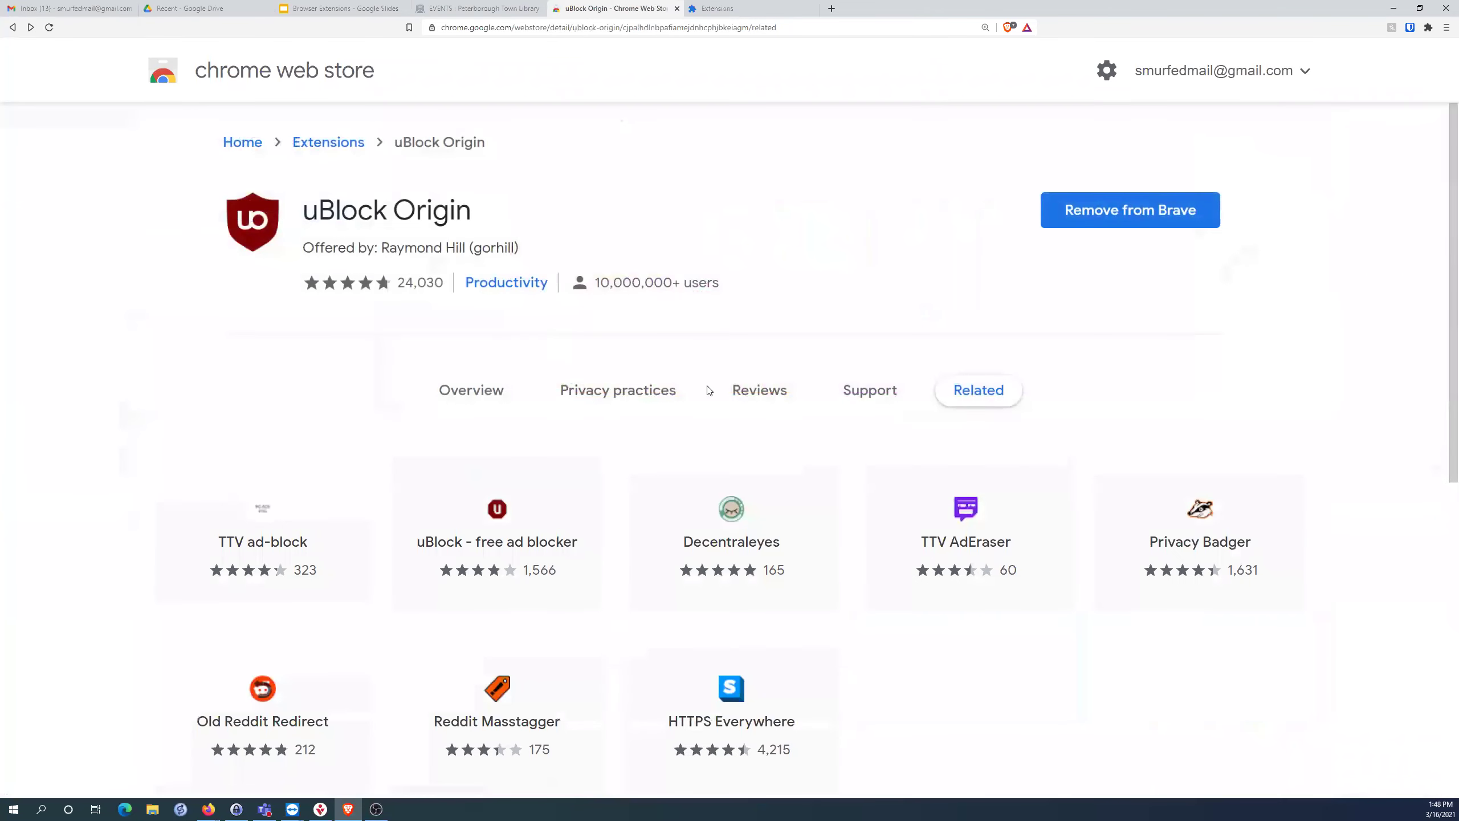
pyautogui.click(483, 404)
pyautogui.scroll(-15, 1019, 263)
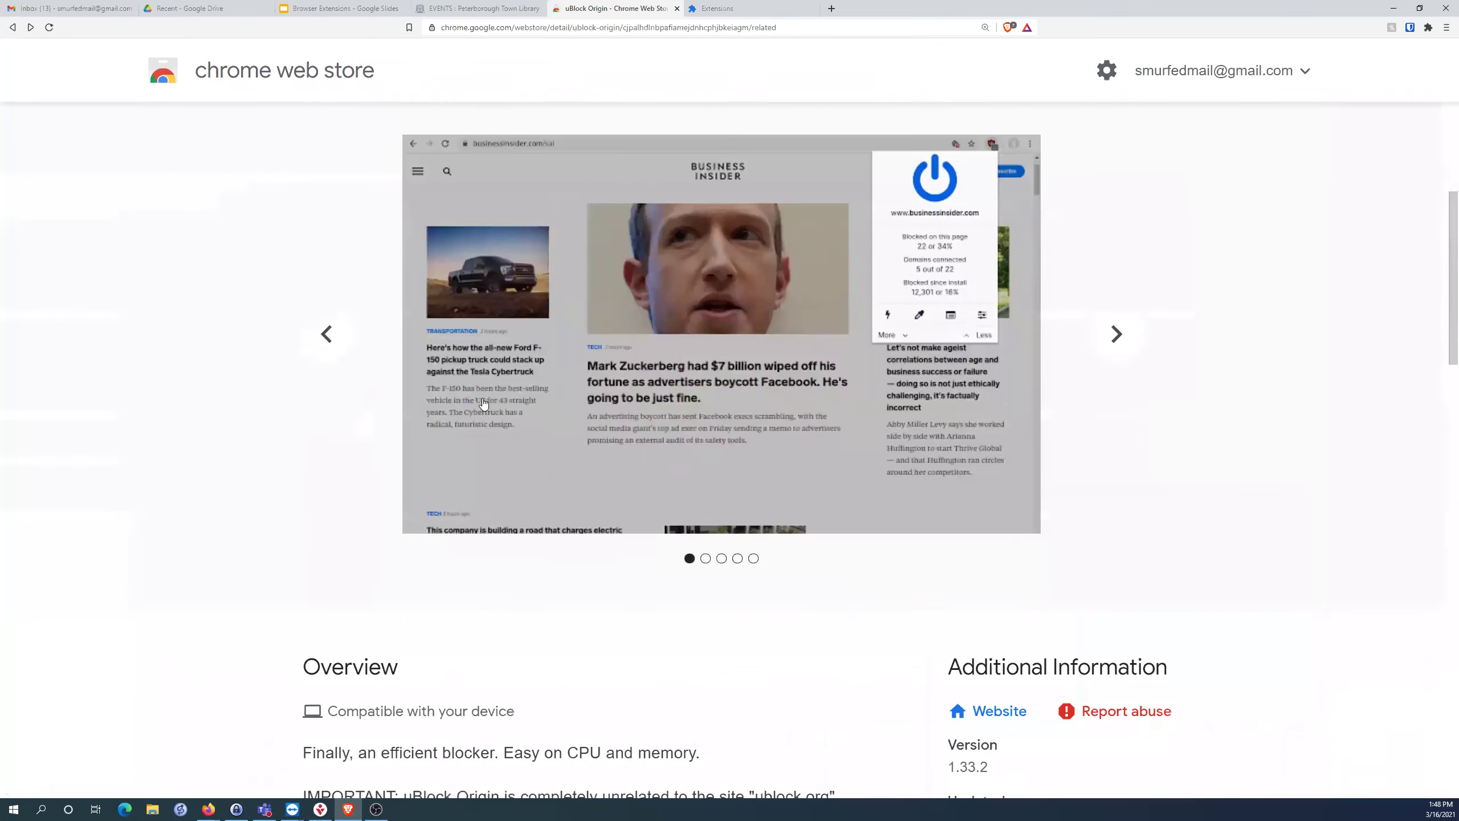
pyautogui.scroll(3, 1019, 263)
# - Open uBlock Origin's GitHub website and scroll its README down to the Installation section
pyautogui.click(1019, 264)
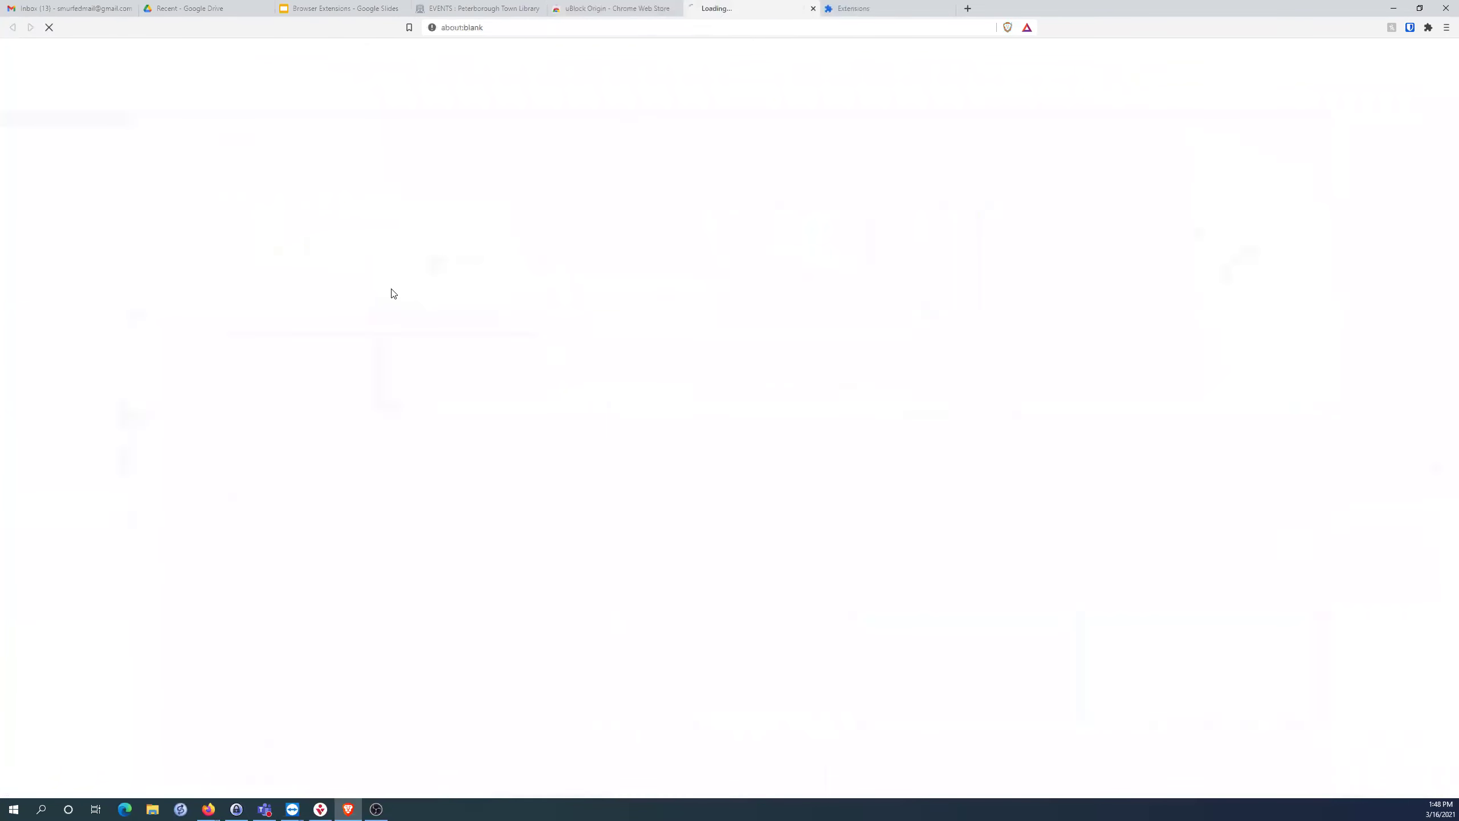
pyautogui.scroll(-8, 297, 294)
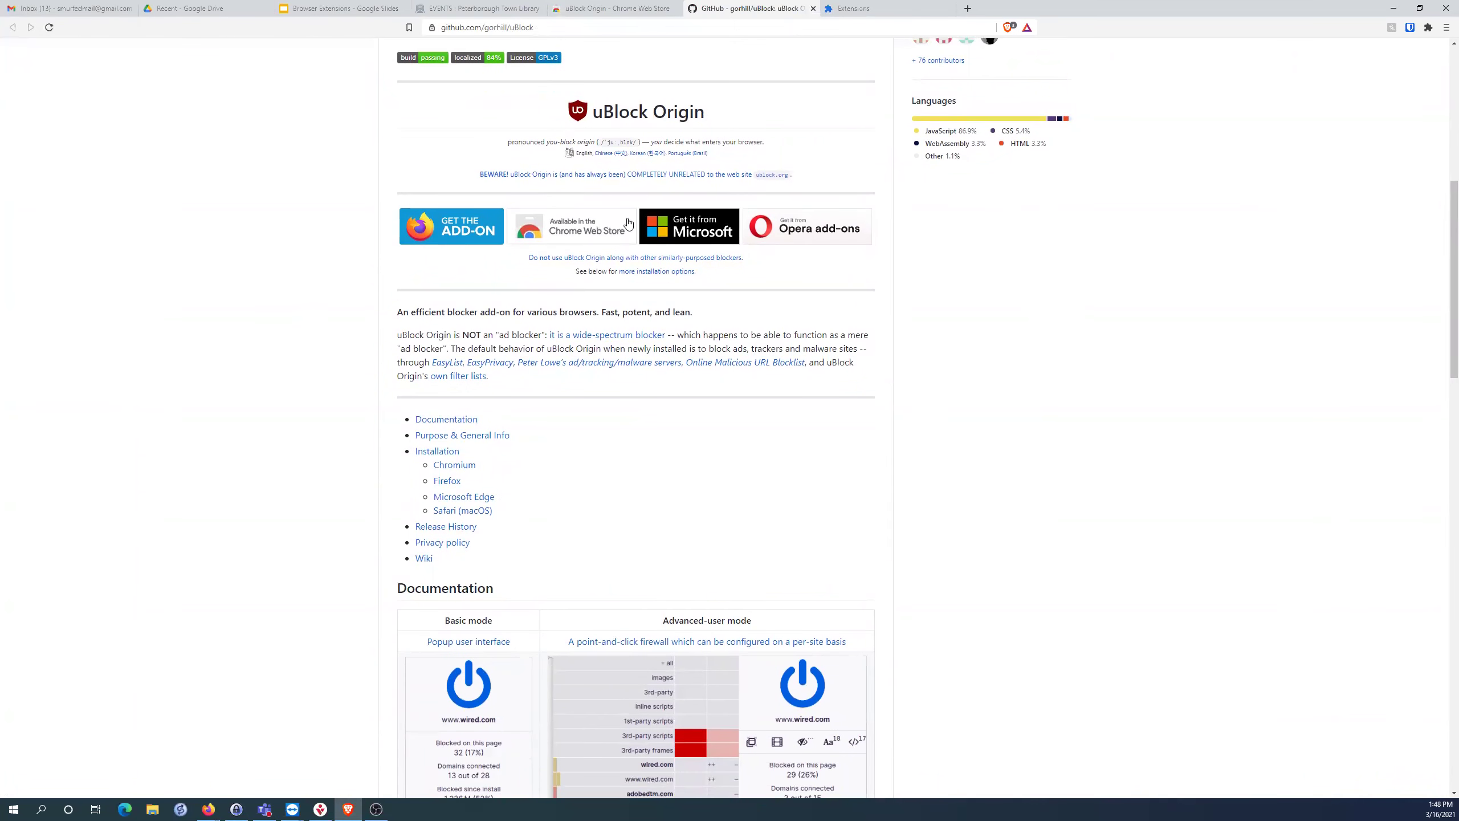
pyautogui.scroll(-10, 370, 320)
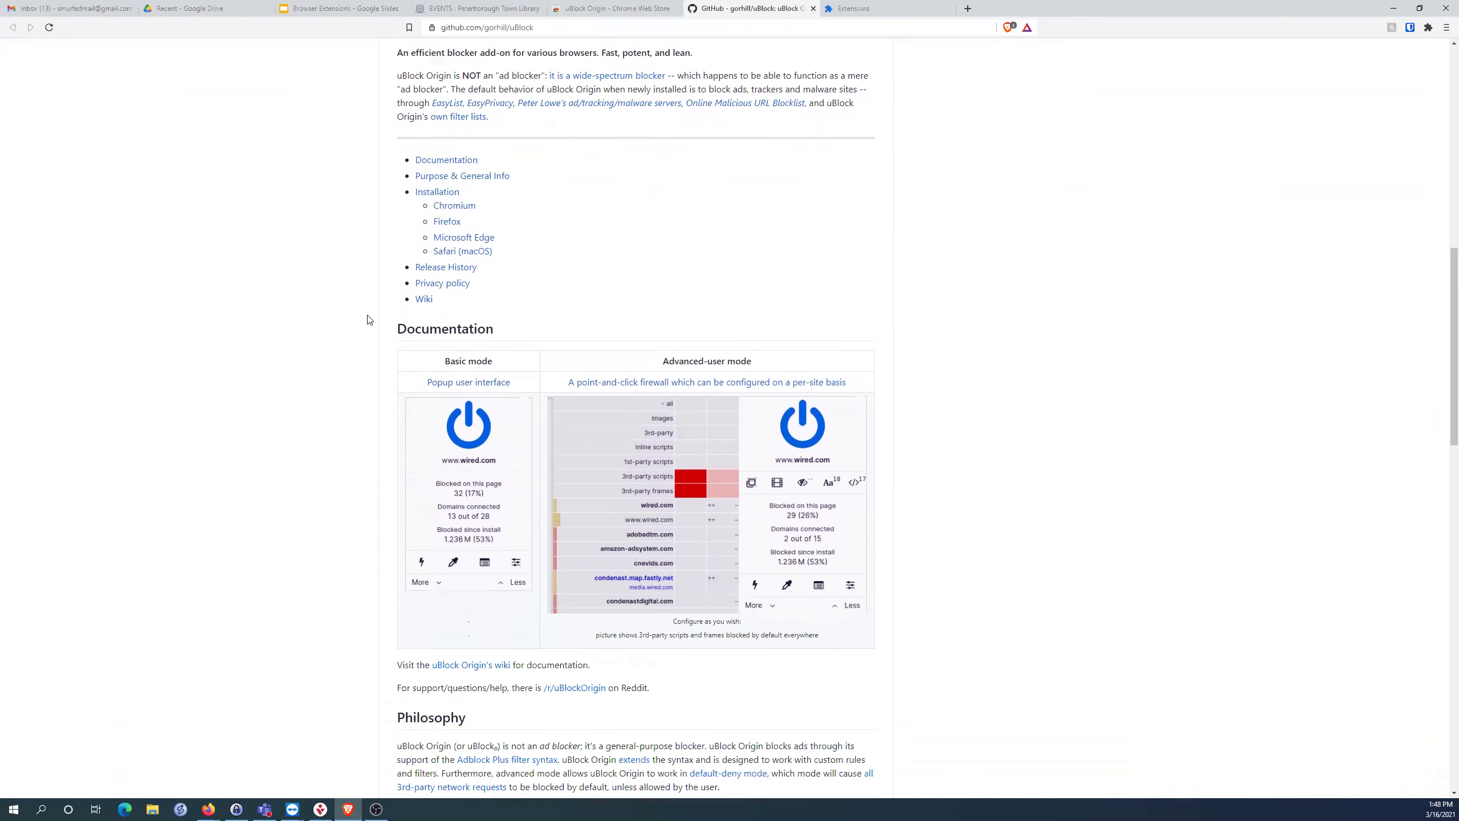
pyautogui.scroll(-10, 370, 320)
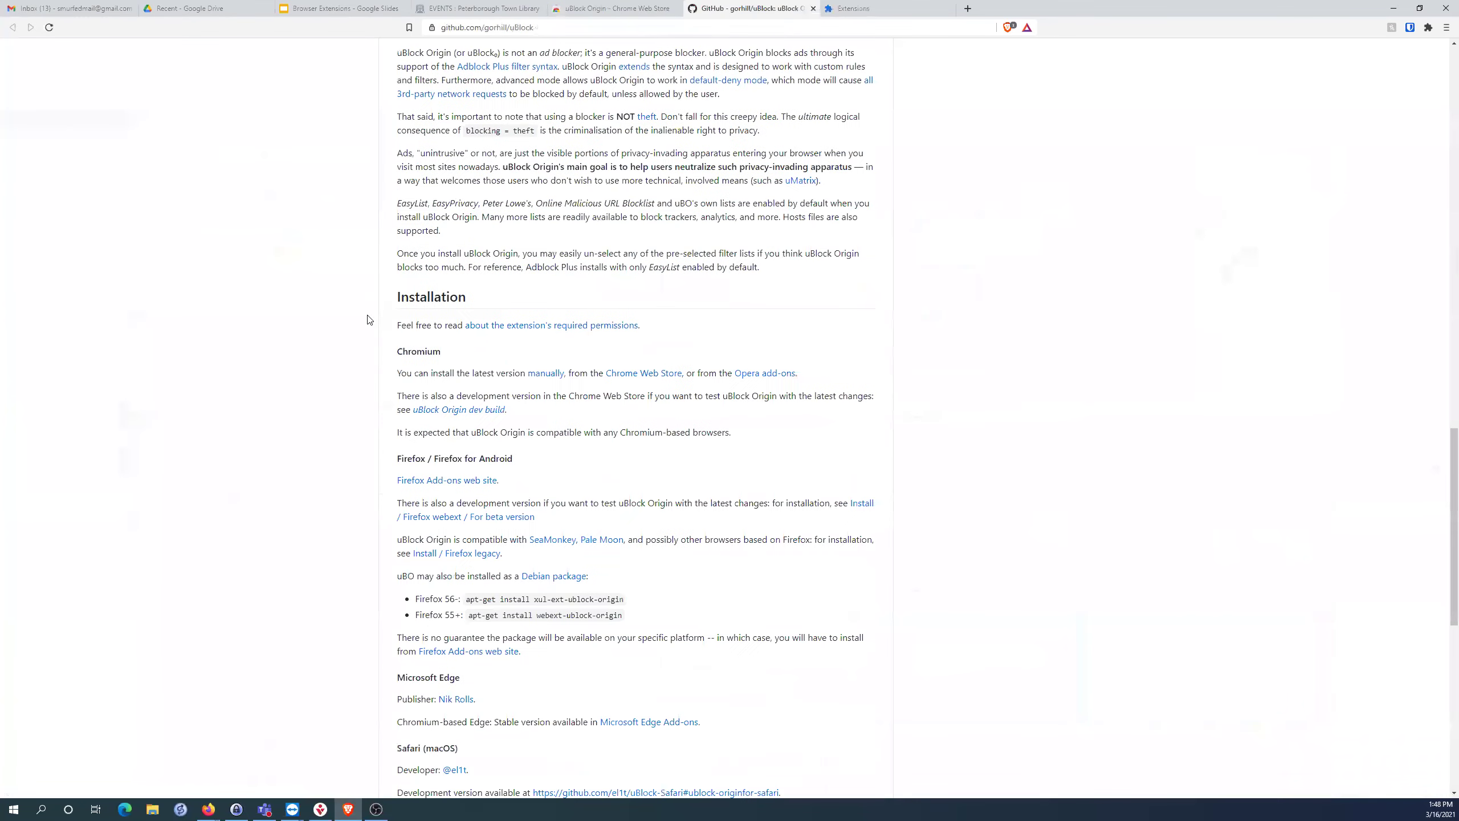
pyautogui.scroll(7, 370, 320)
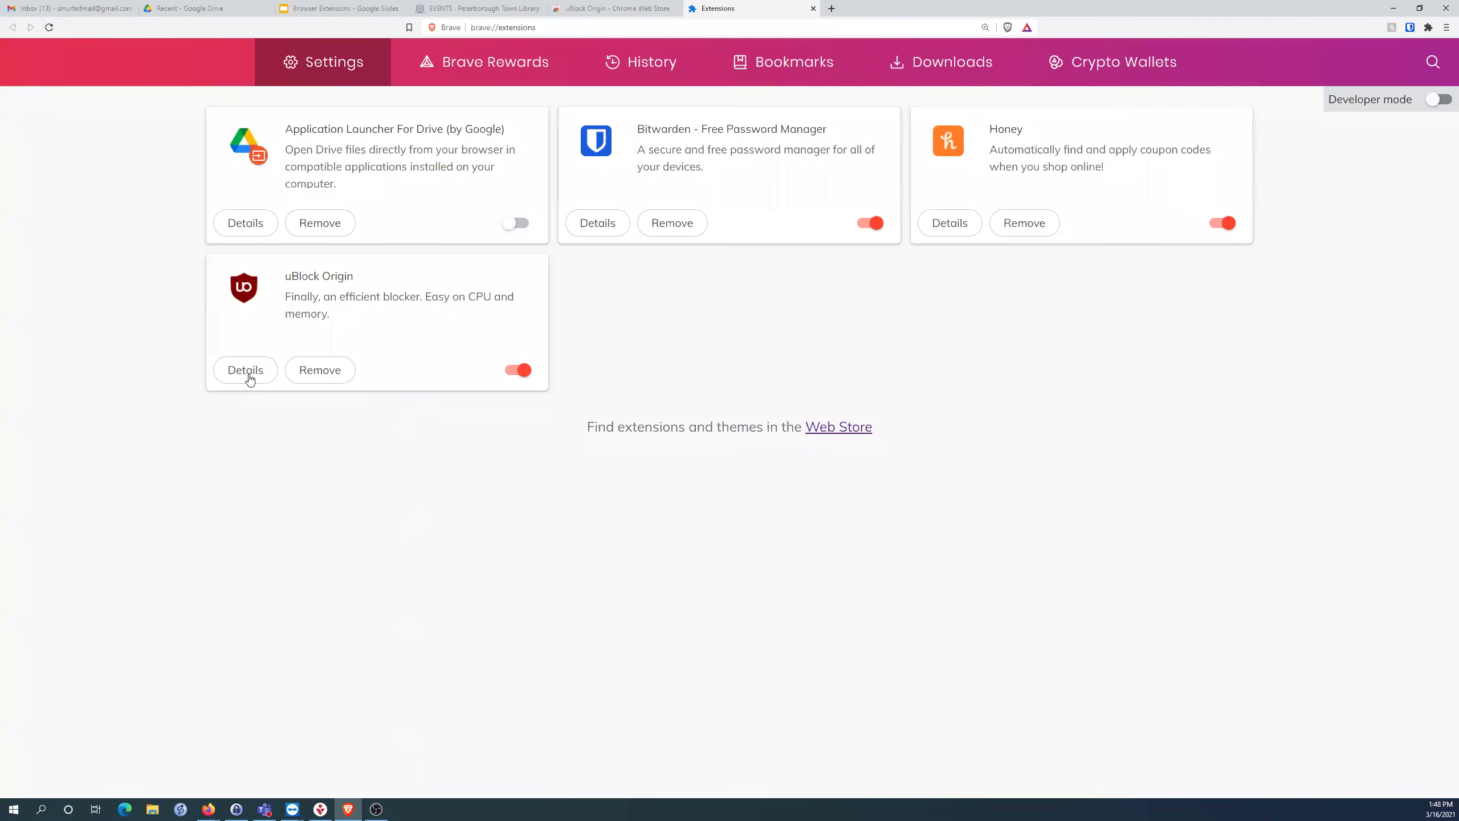
# - View uBlock Origin's extension details, then turn uBlock Origin off in the extensions list
pyautogui.click(246, 369)
pyautogui.scroll(-2, 435, 376)
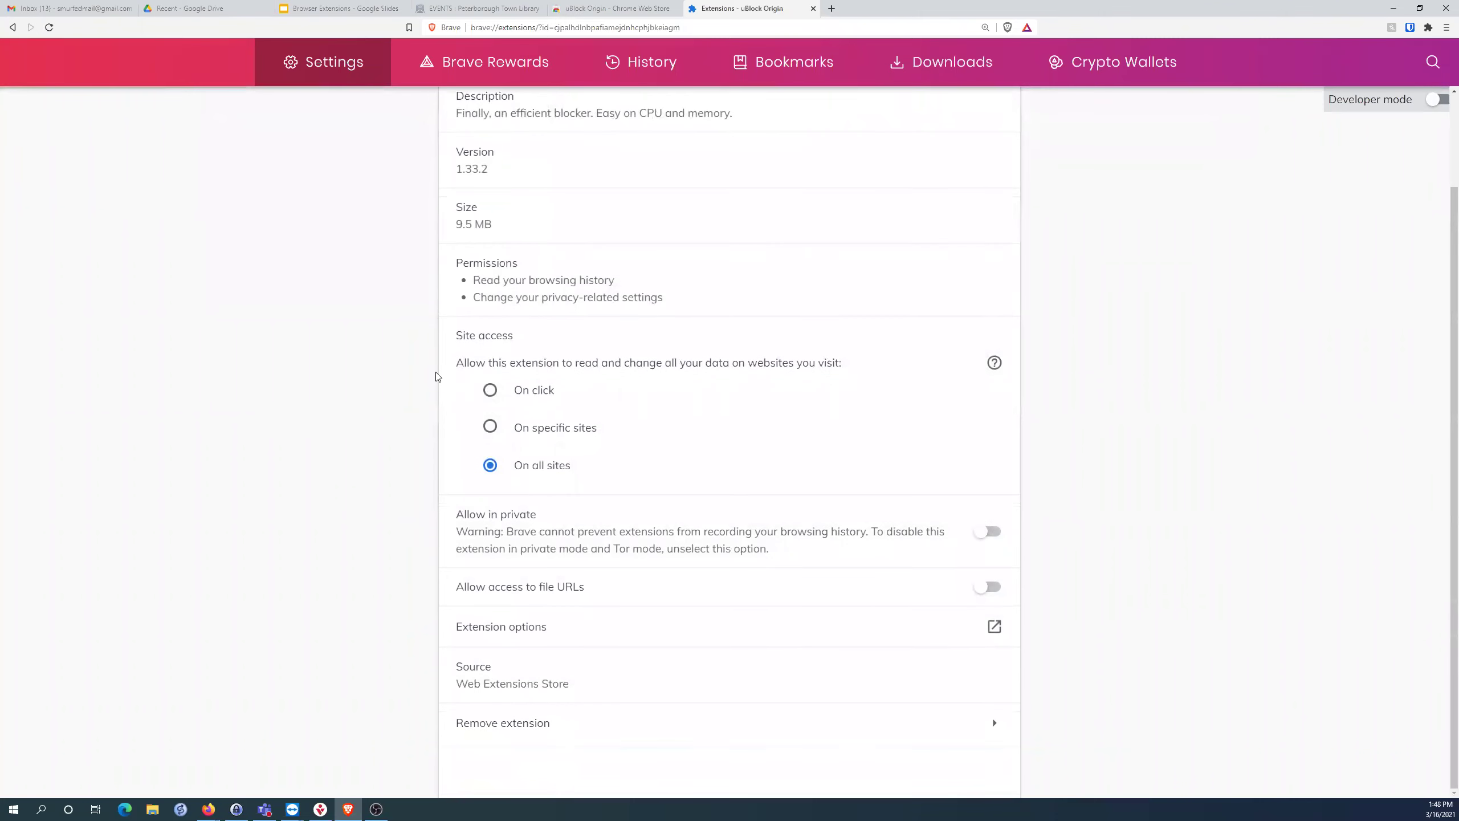
pyautogui.scroll(2, 436, 376)
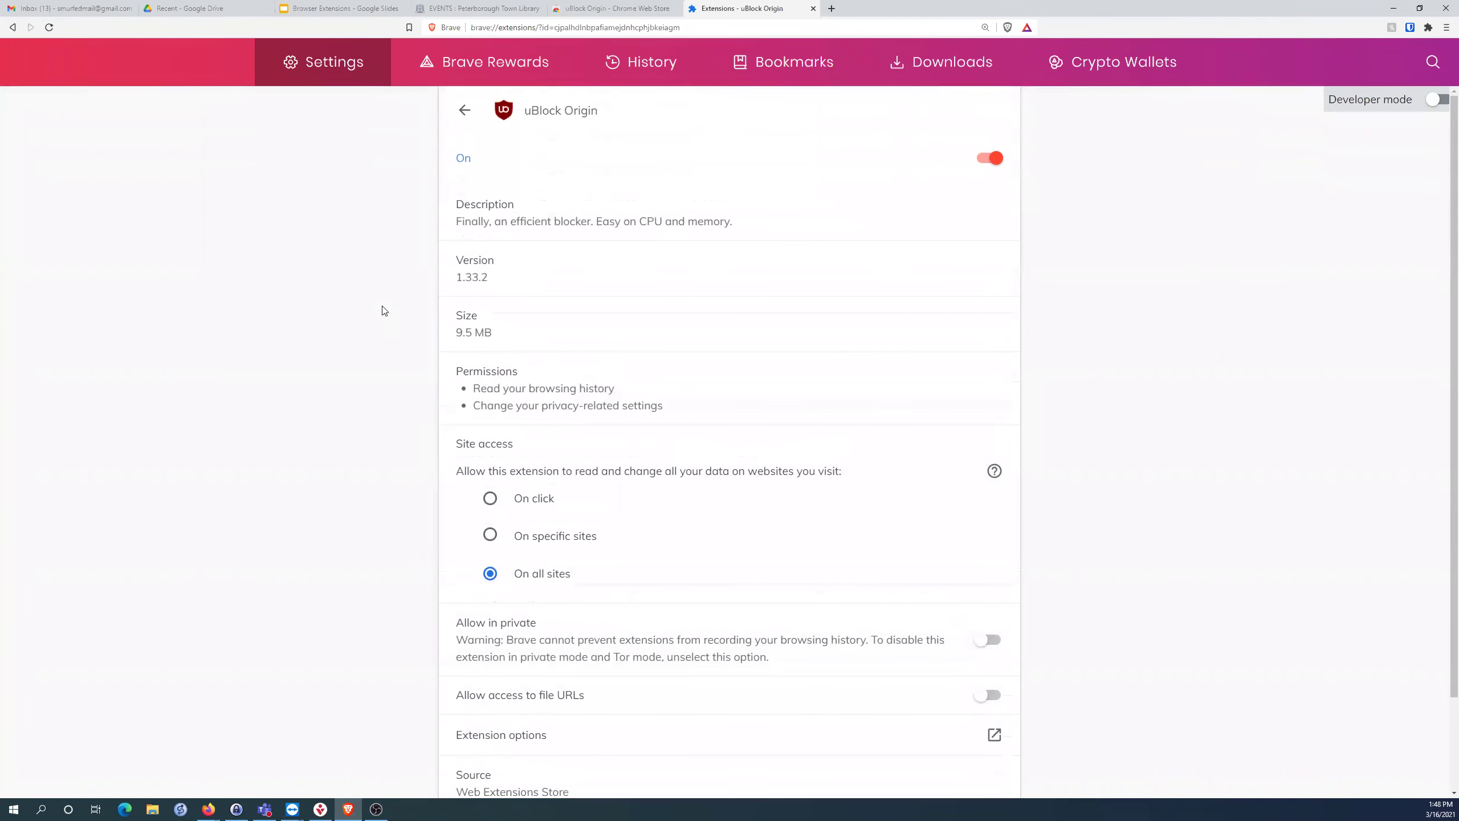
pyautogui.hotkey('alt', 'Left')
pyautogui.click(516, 369)
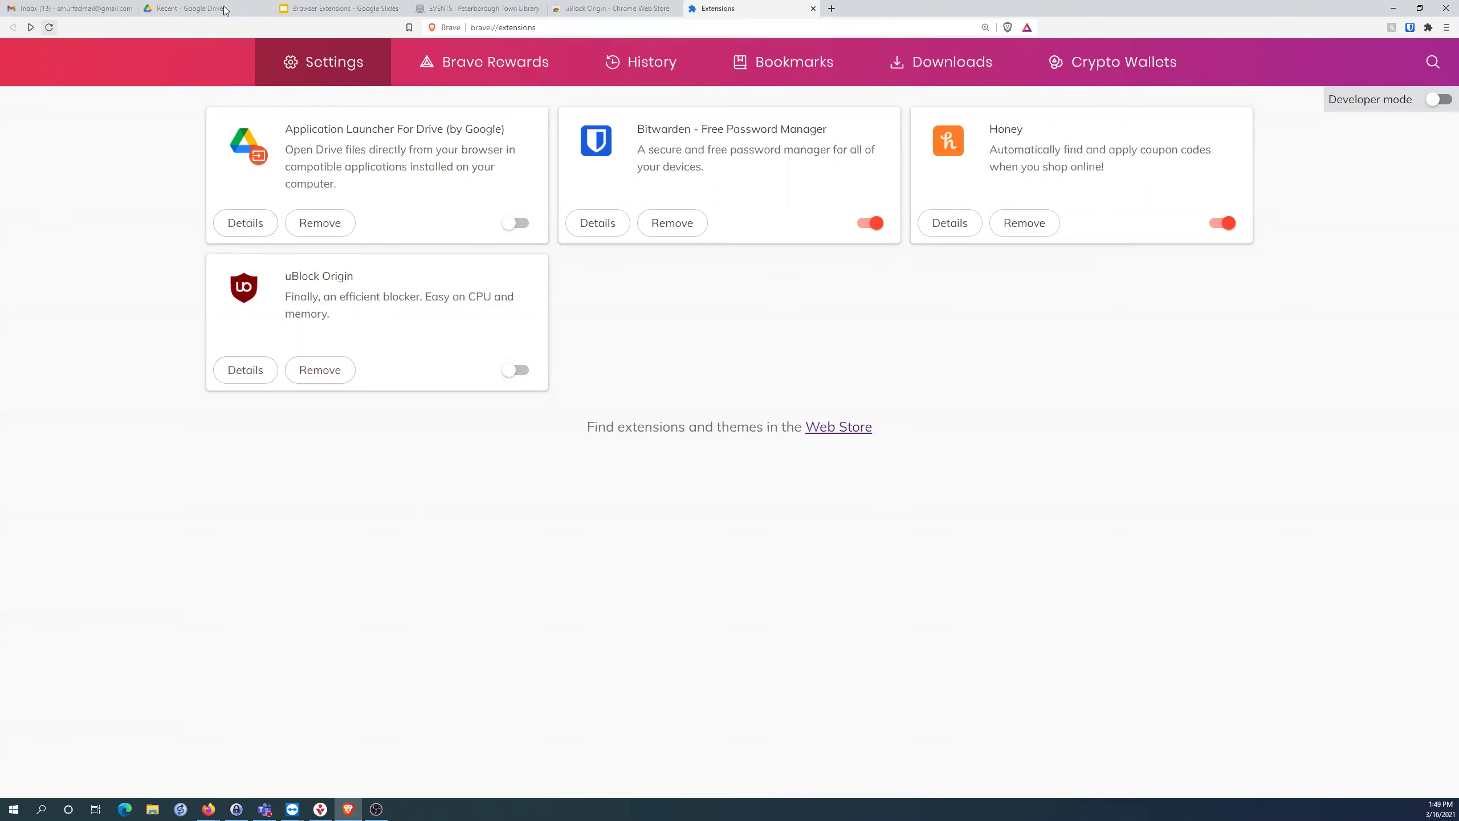
# - Check the uBlock Origin store tab and the Browser Extensions slides, then return to brave://extensions
pyautogui.click(606, 9)
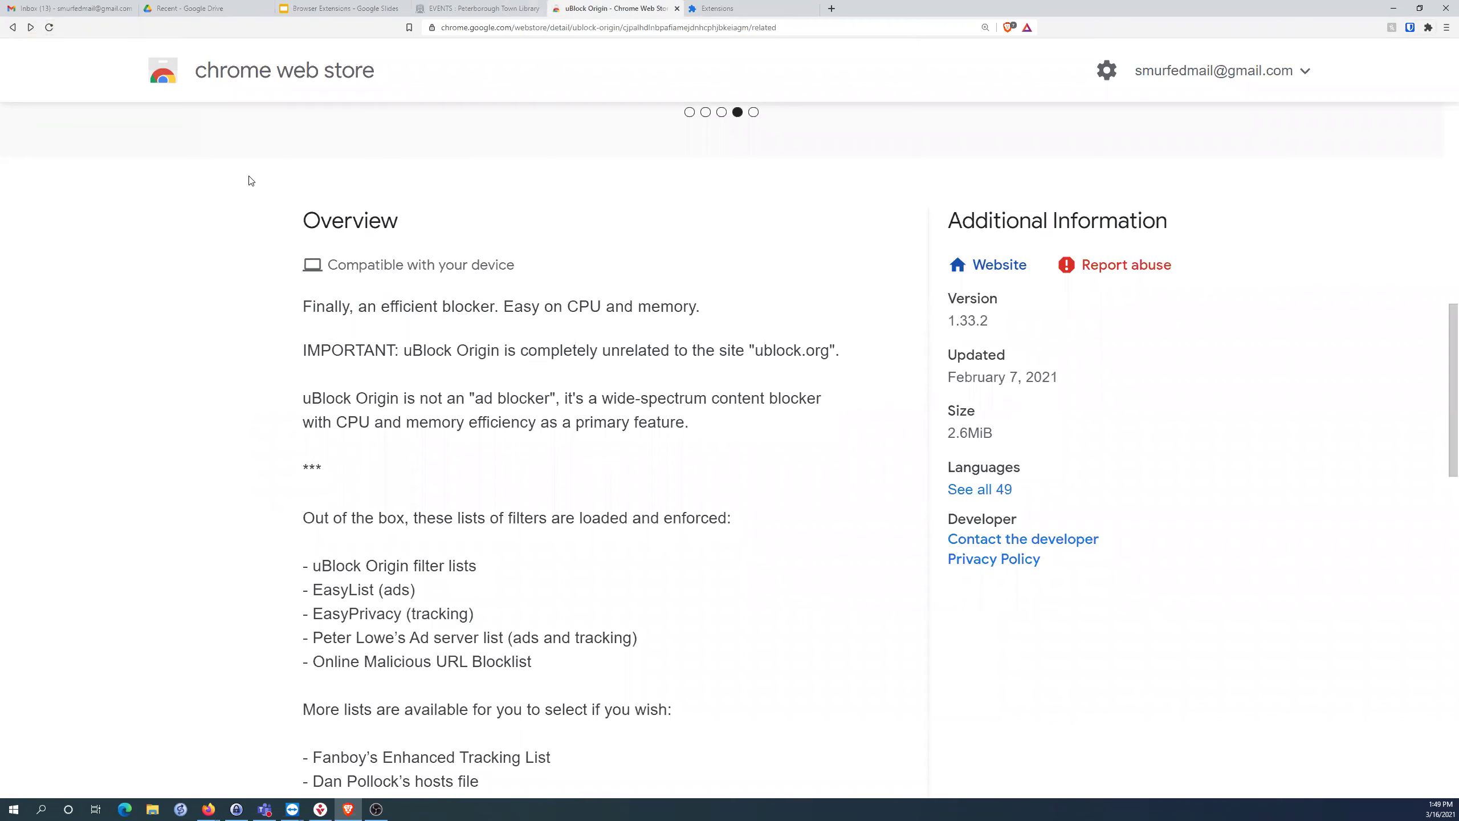
pyautogui.click(313, 8)
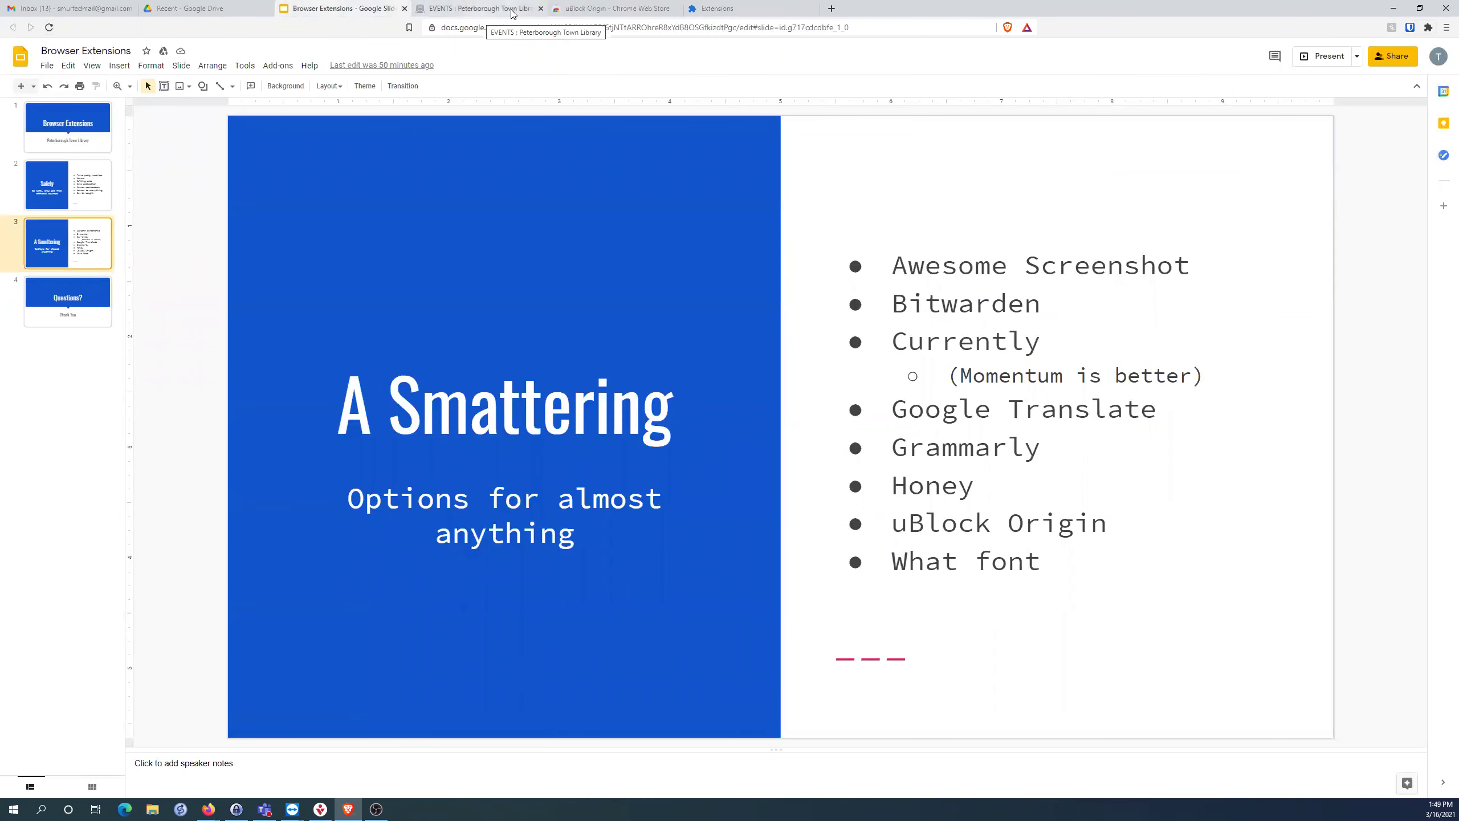
pyautogui.click(718, 6)
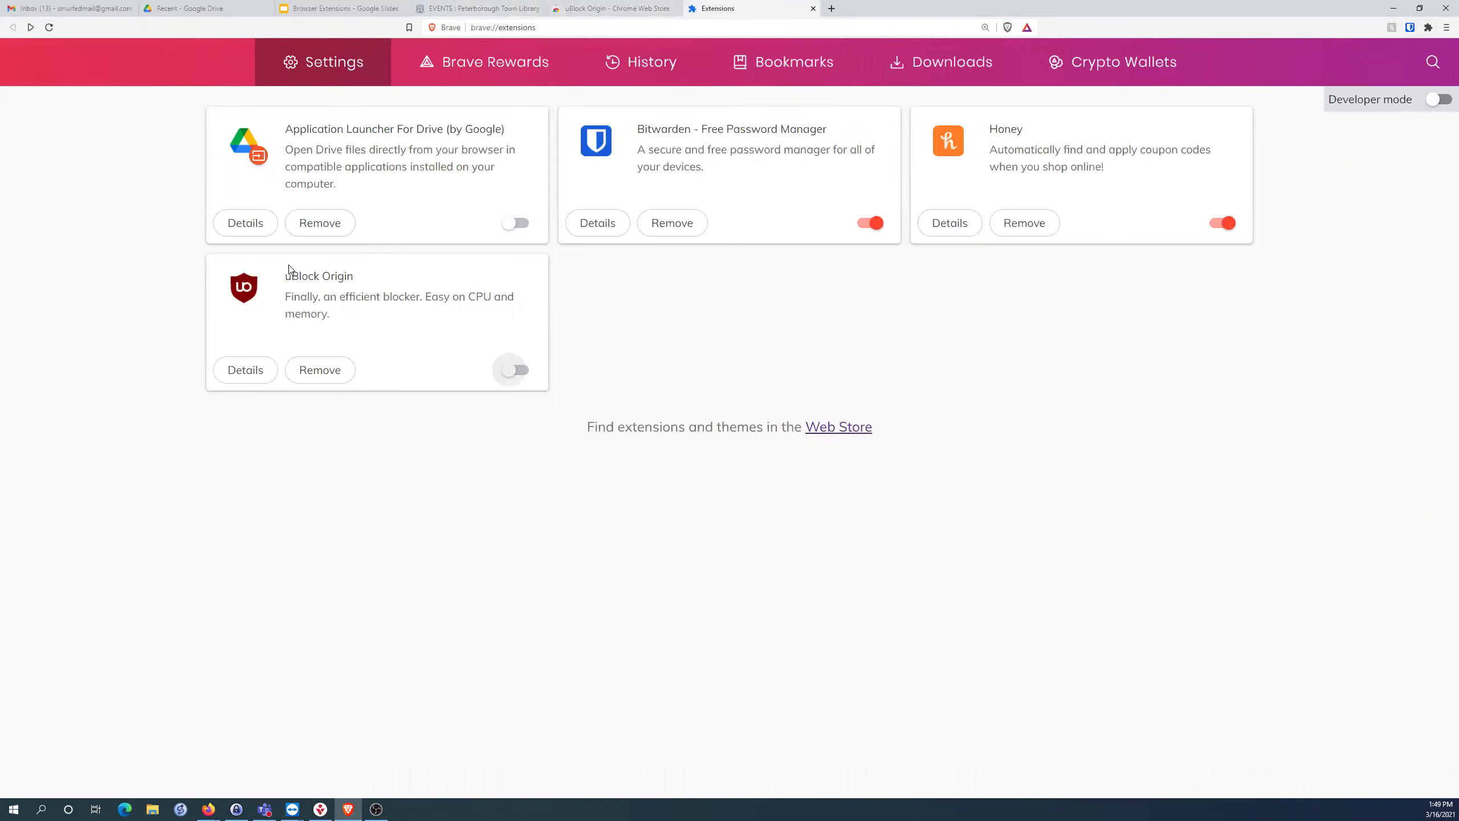
# - Remove the uBlock Origin and Bitwarden extensions from Brave
pyautogui.click(301, 378)
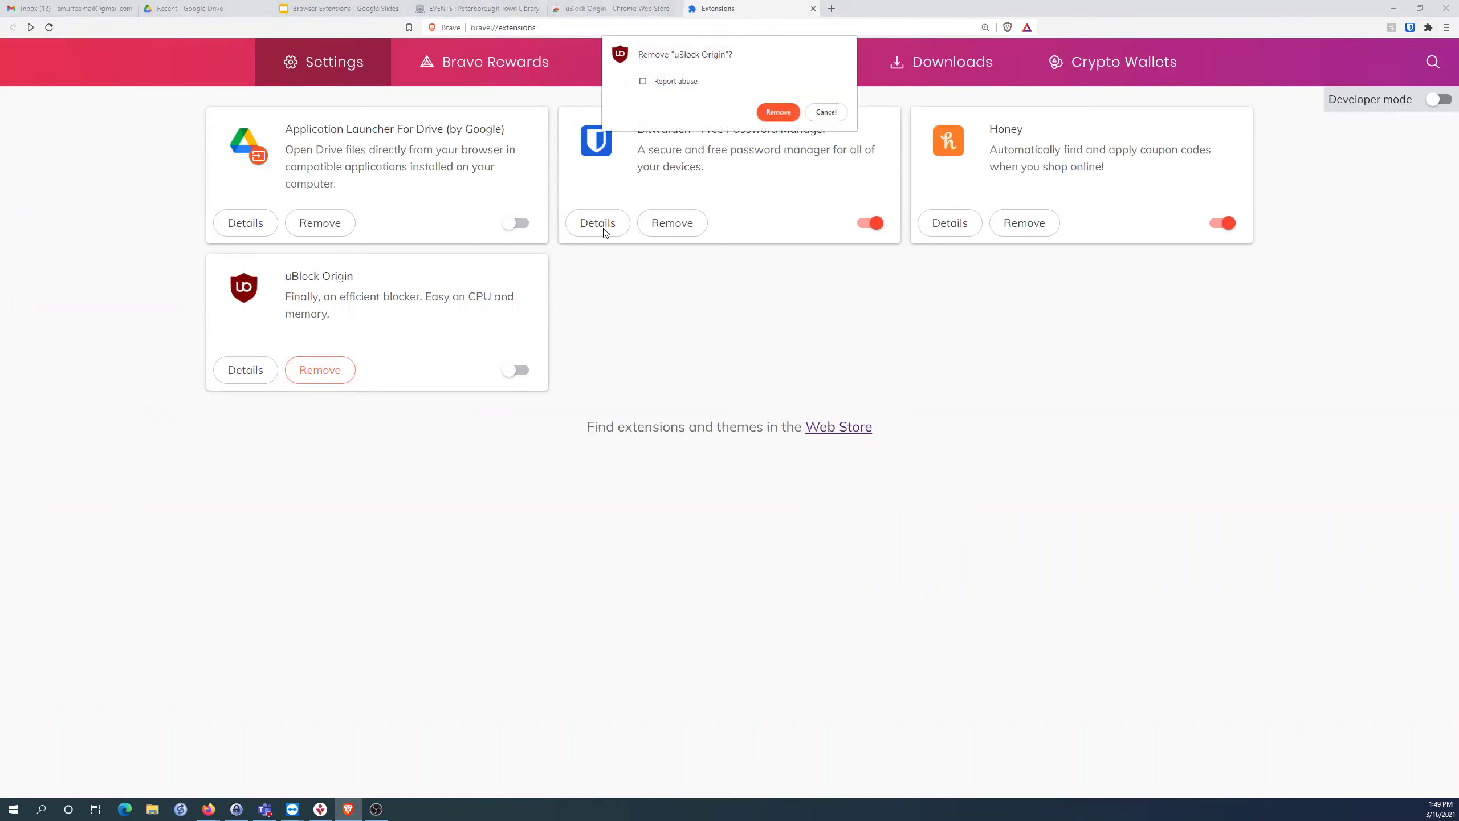
pyautogui.click(794, 113)
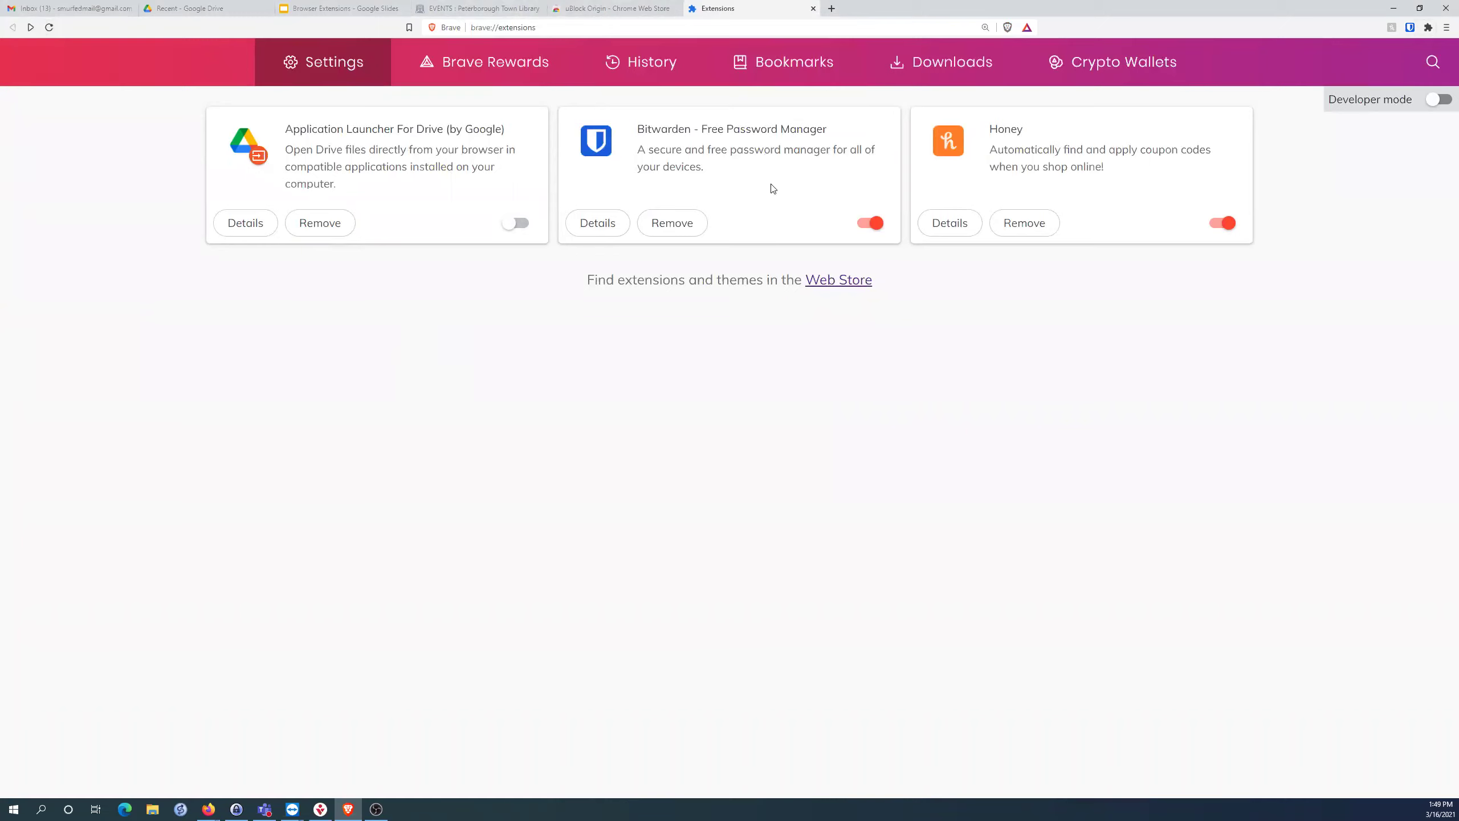
pyautogui.click(658, 228)
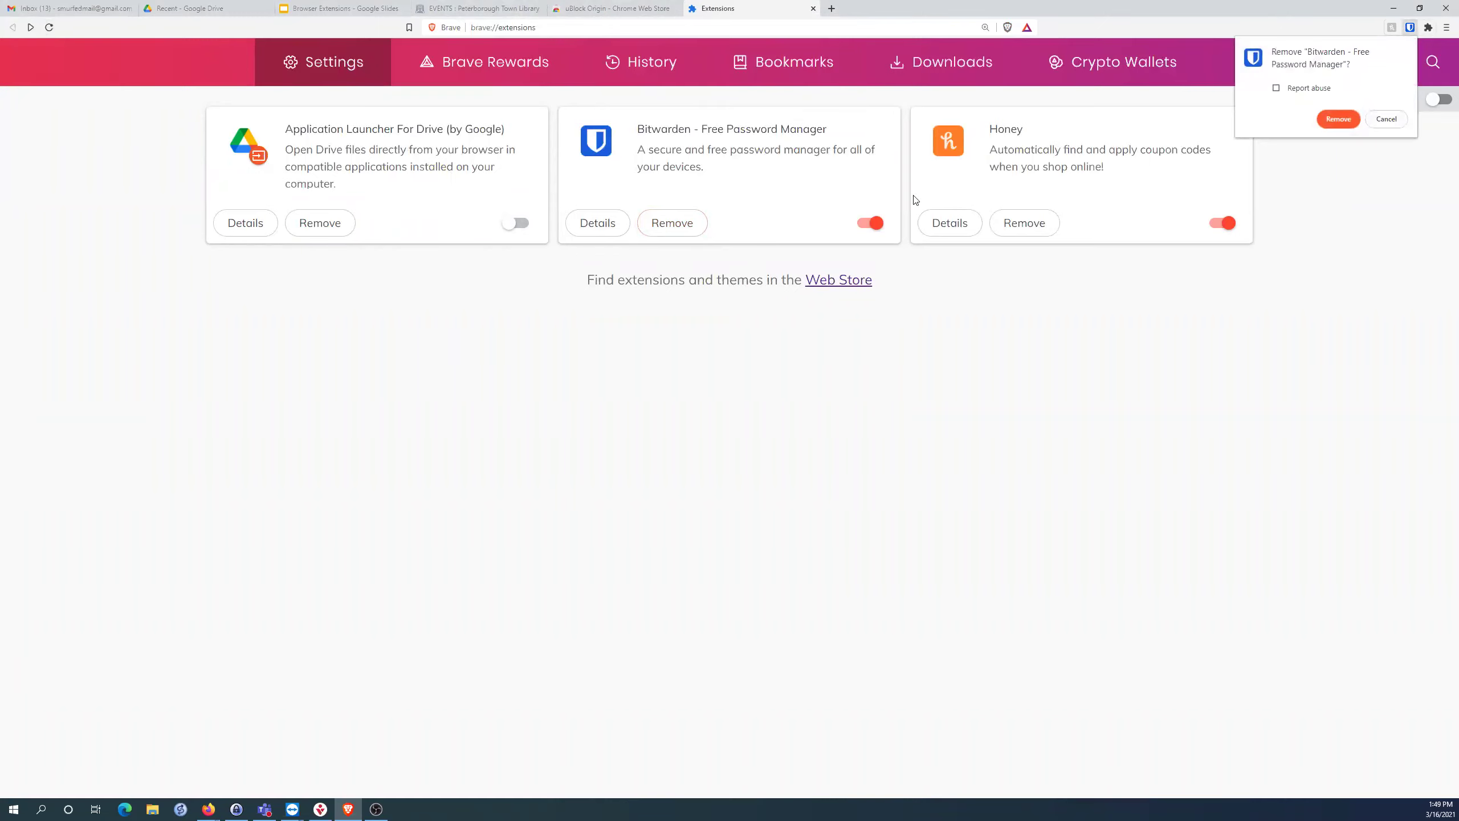
pyautogui.click(1338, 121)
# - Remove Honey, close its uninstall survey tab, and remove Application Launcher For Drive
pyautogui.click(656, 226)
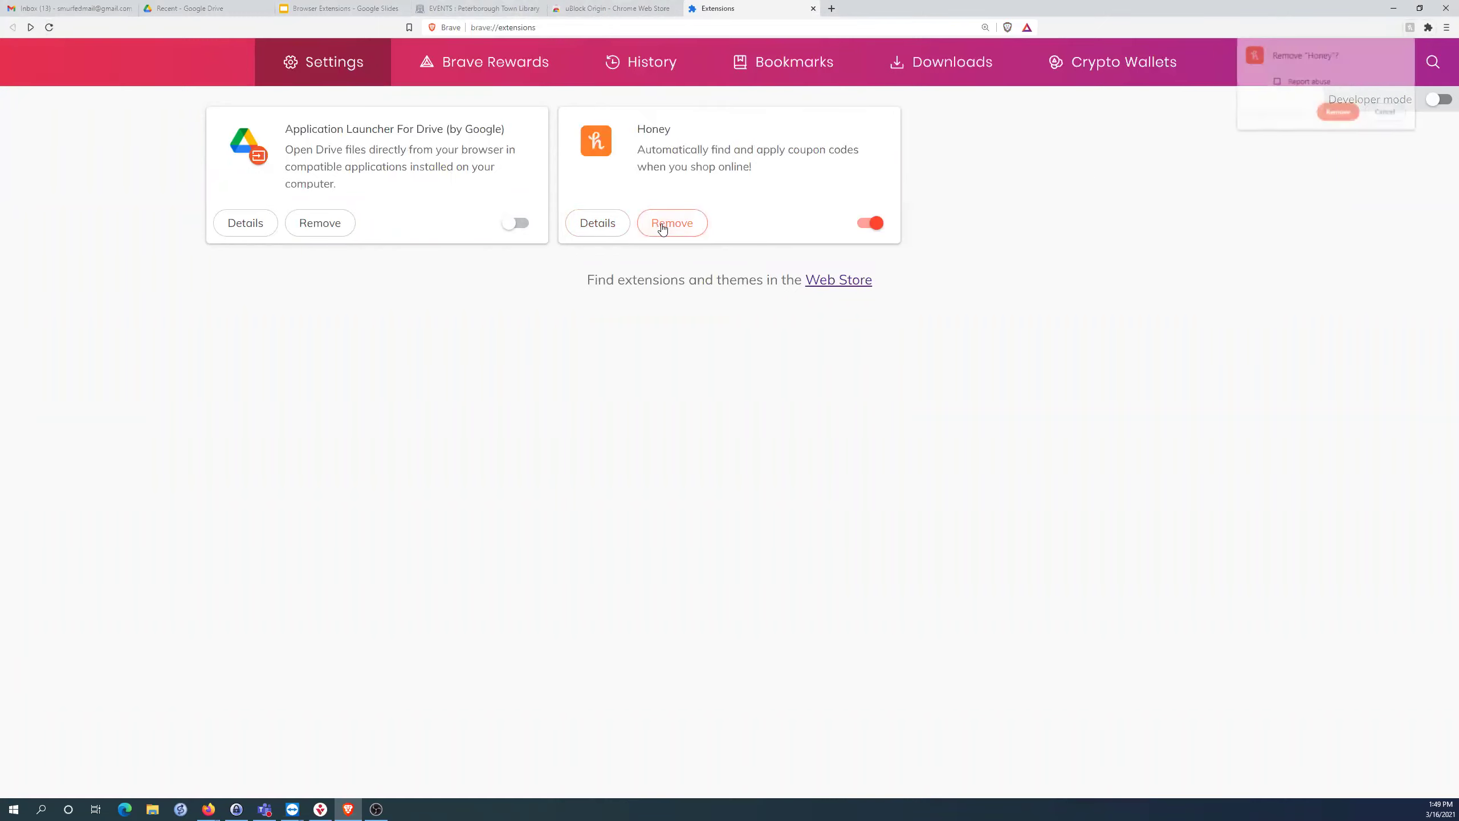
pyautogui.click(1337, 112)
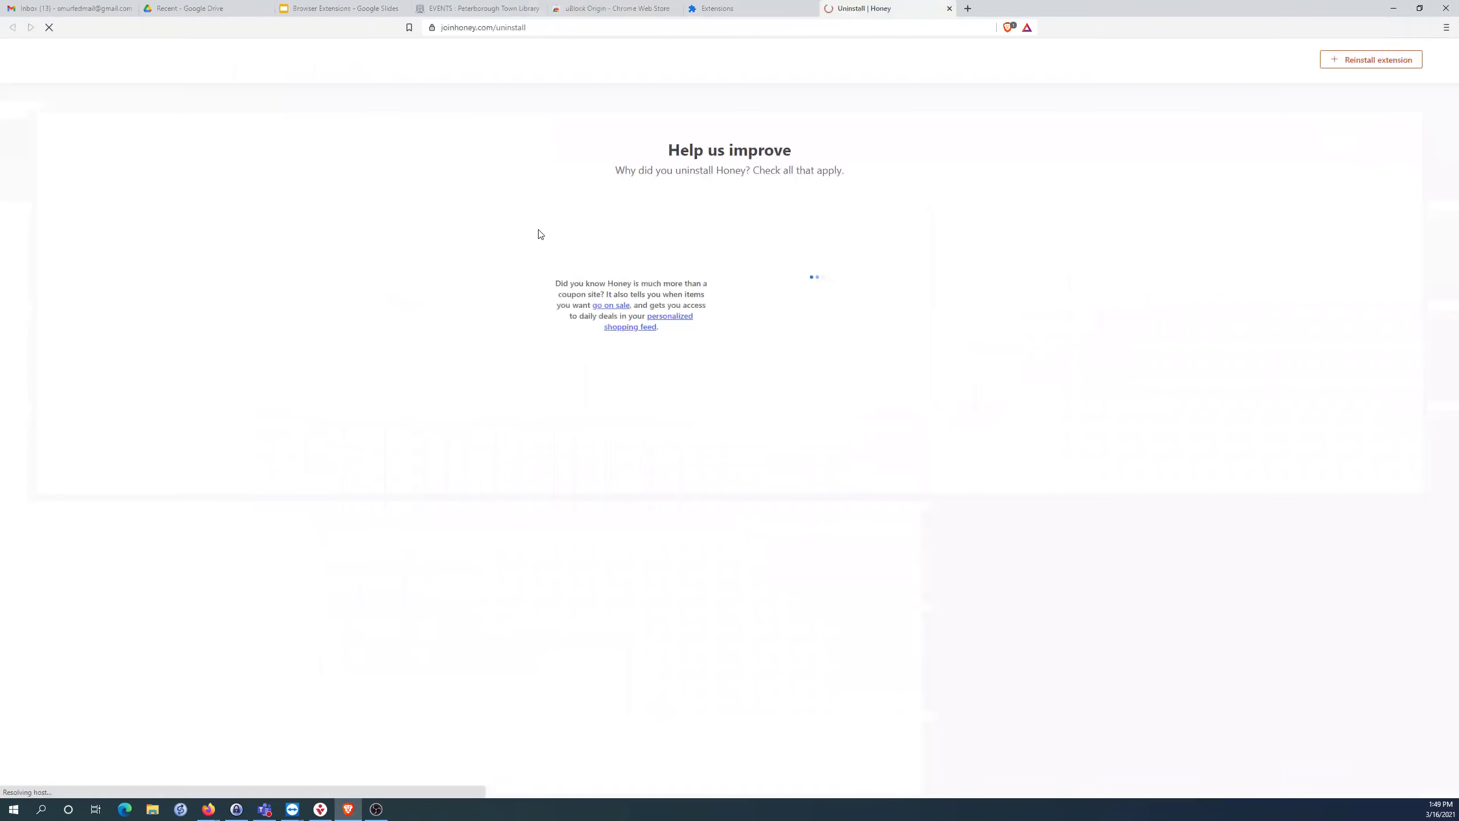
pyautogui.click(948, 8)
pyautogui.click(312, 230)
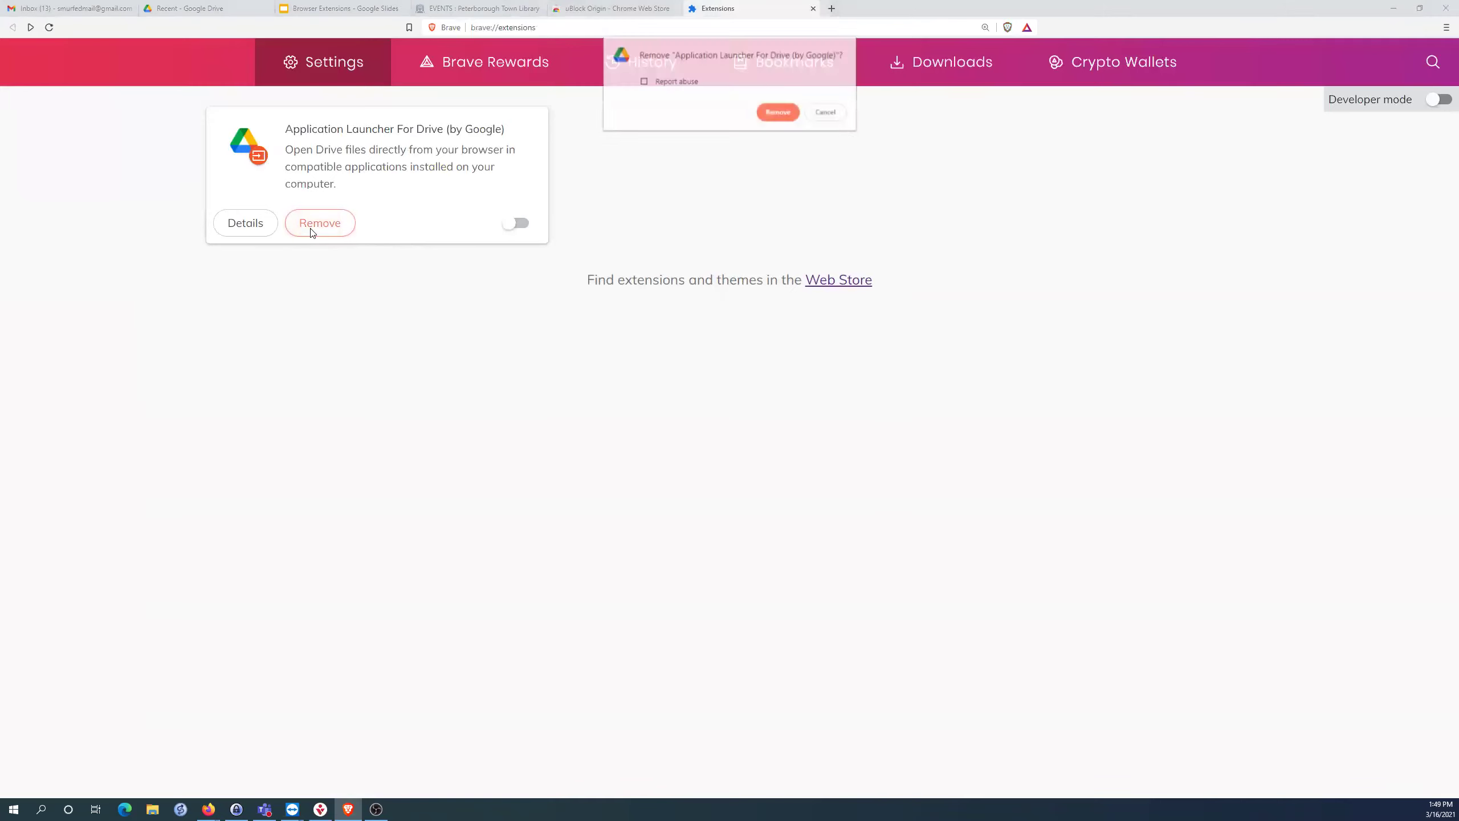
pyautogui.click(780, 115)
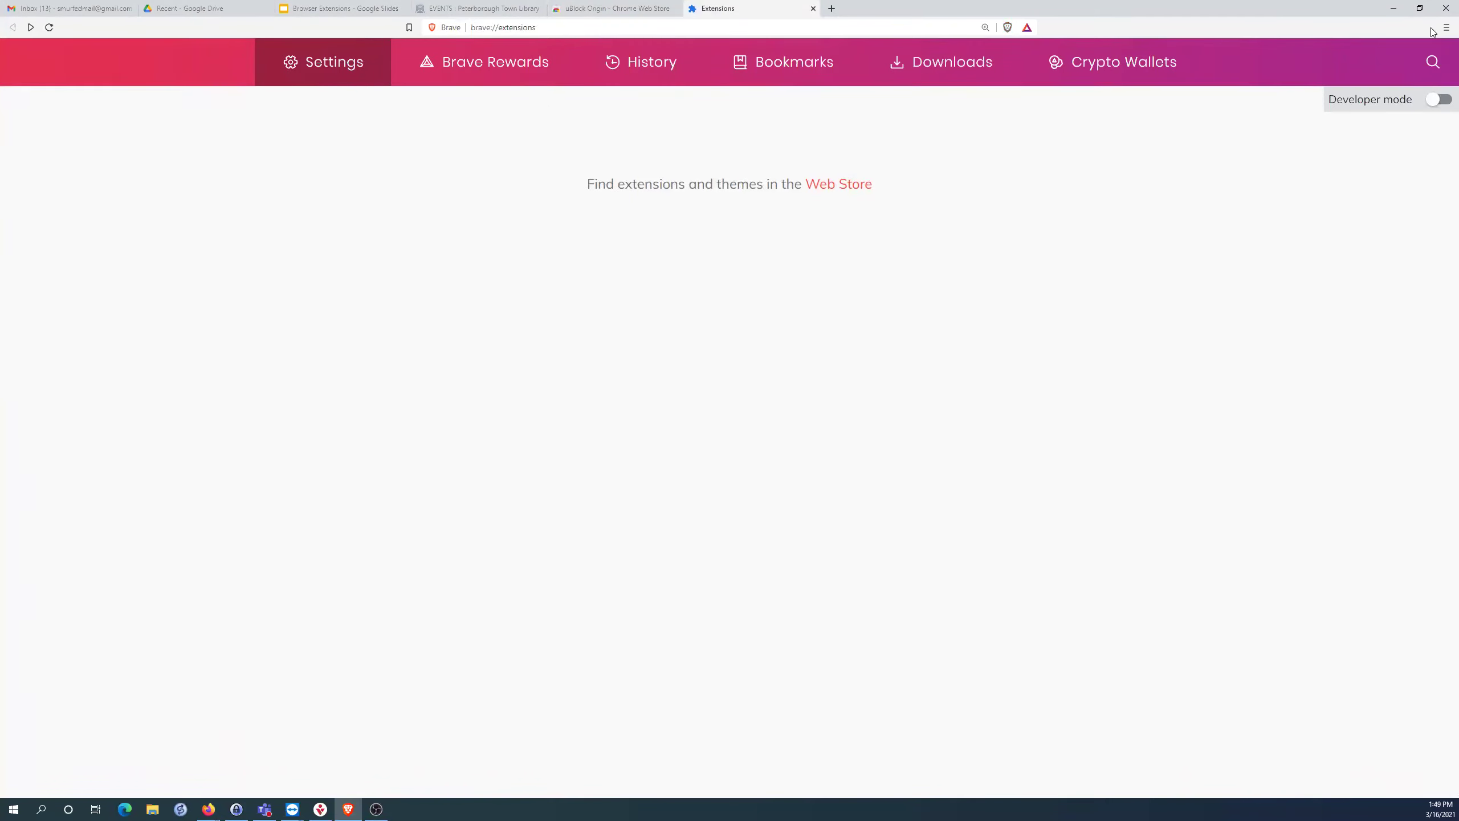
# - Open the Chrome Web Store and scroll through recommended picks and Gems of 2020
pyautogui.click(838, 185)
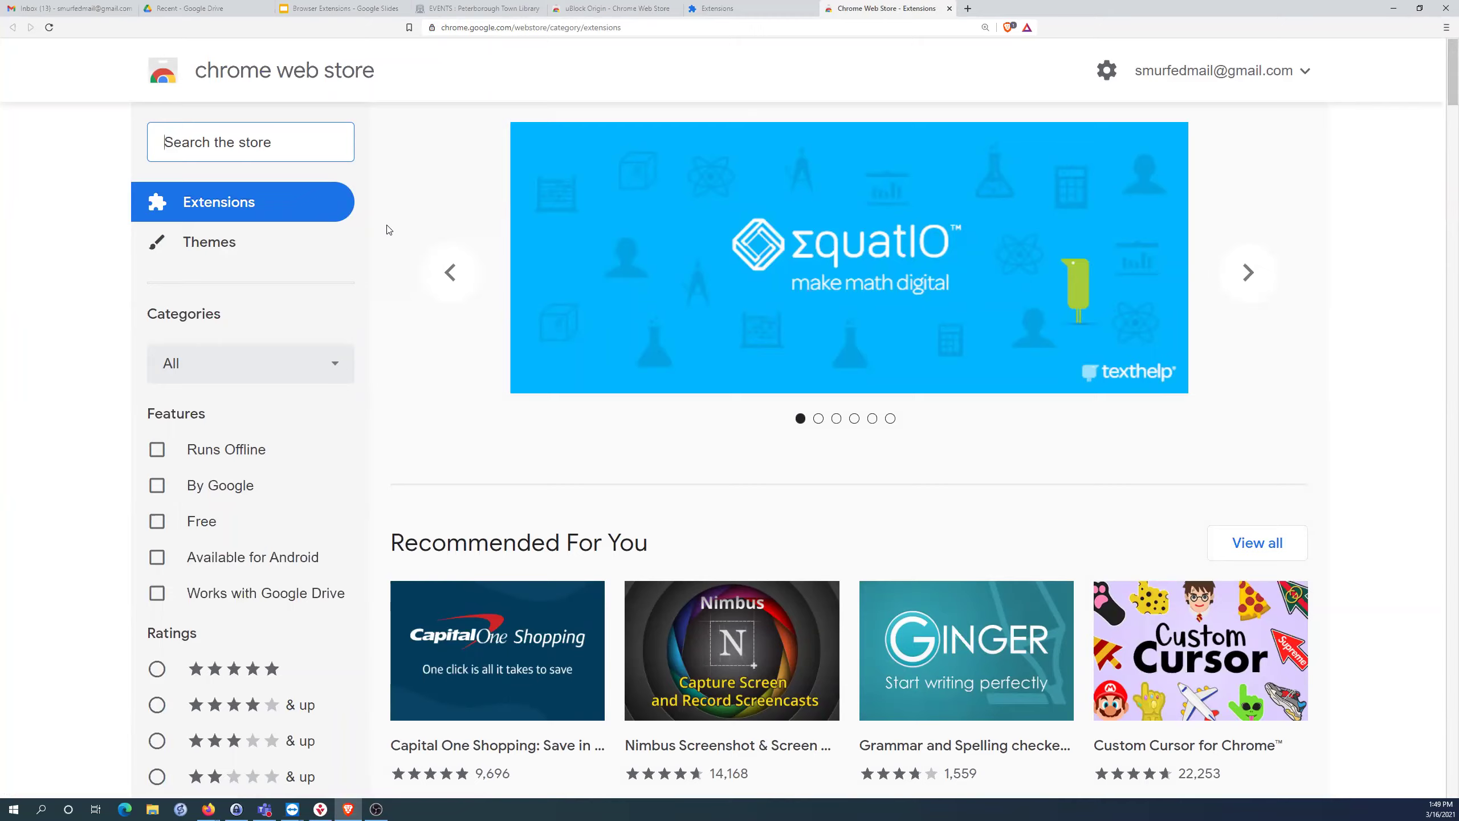
pyautogui.scroll(-15, 387, 229)
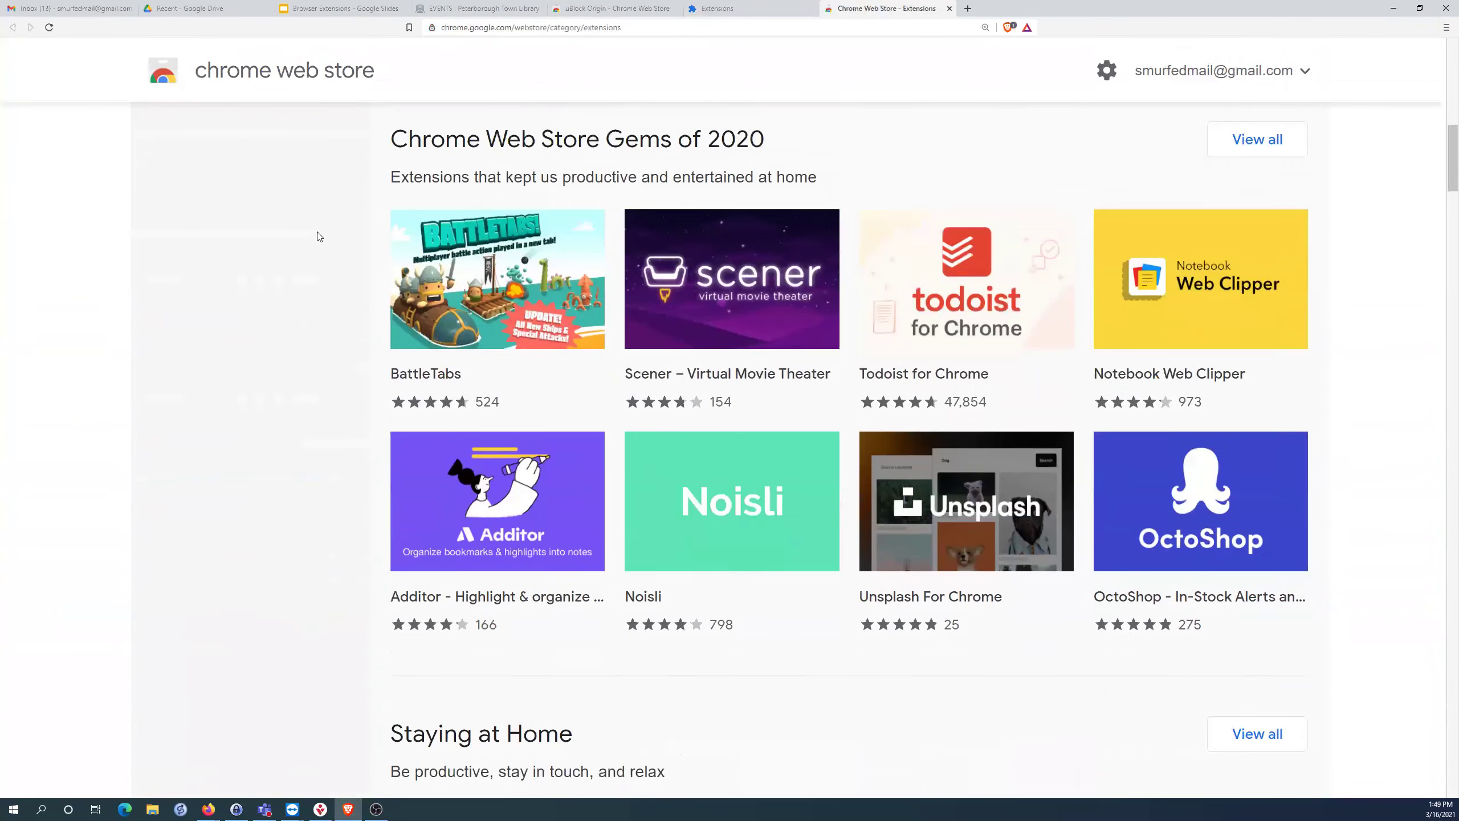
pyautogui.scroll(-5, 319, 236)
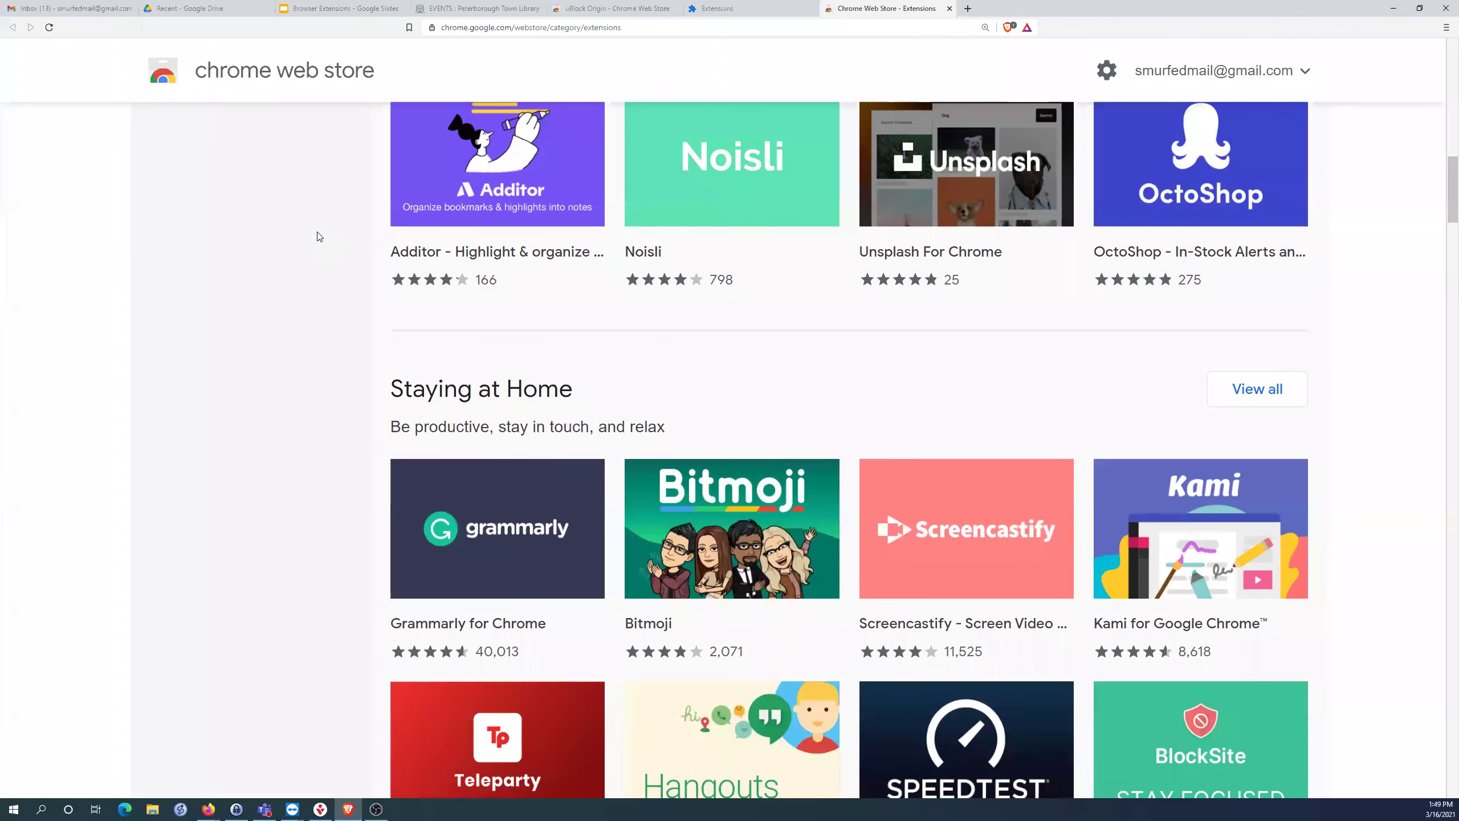
pyautogui.scroll(-5, 319, 236)
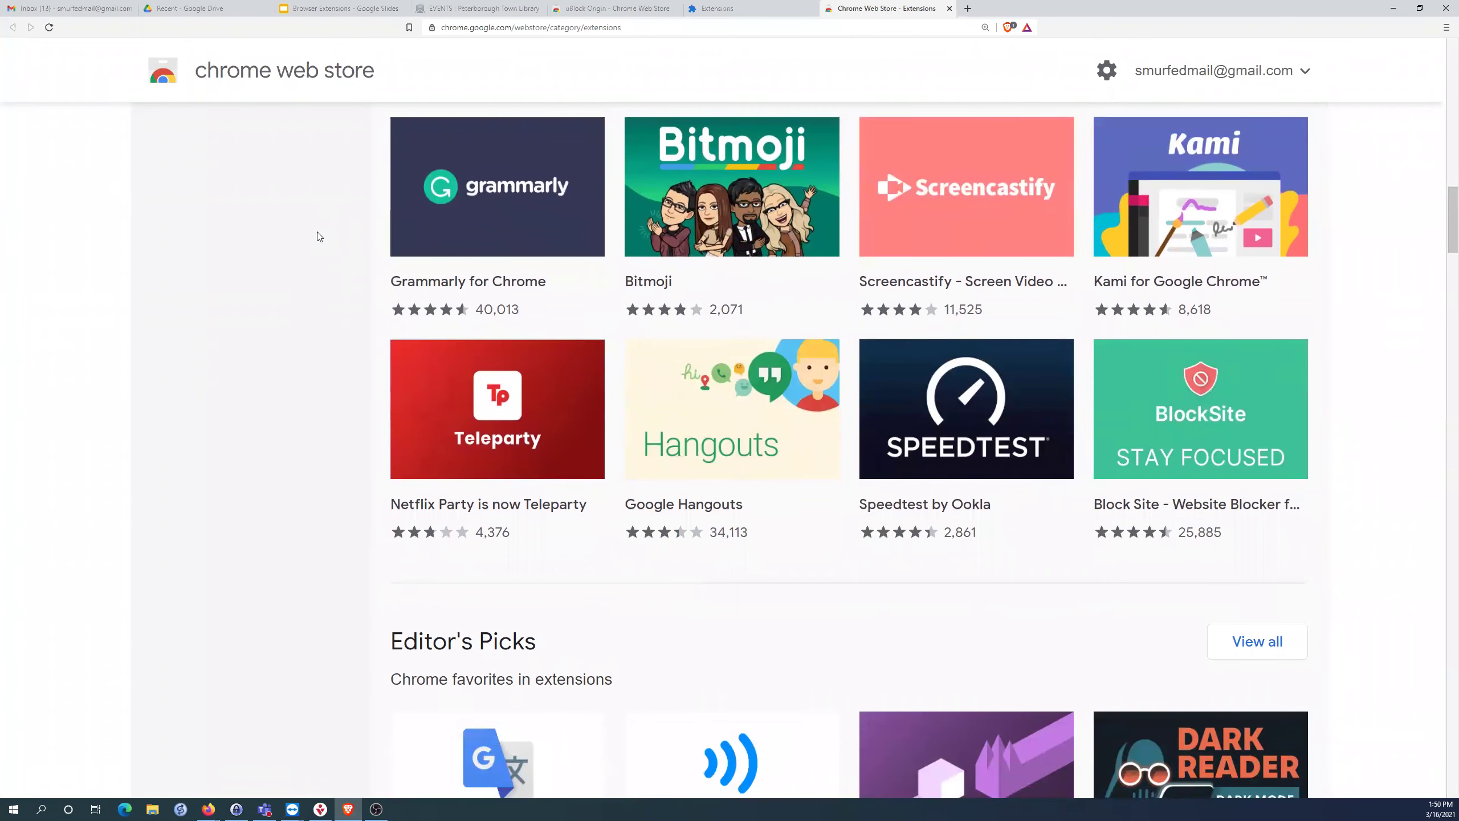
pyautogui.scroll(15, 319, 236)
pyautogui.scroll(8, 357, 220)
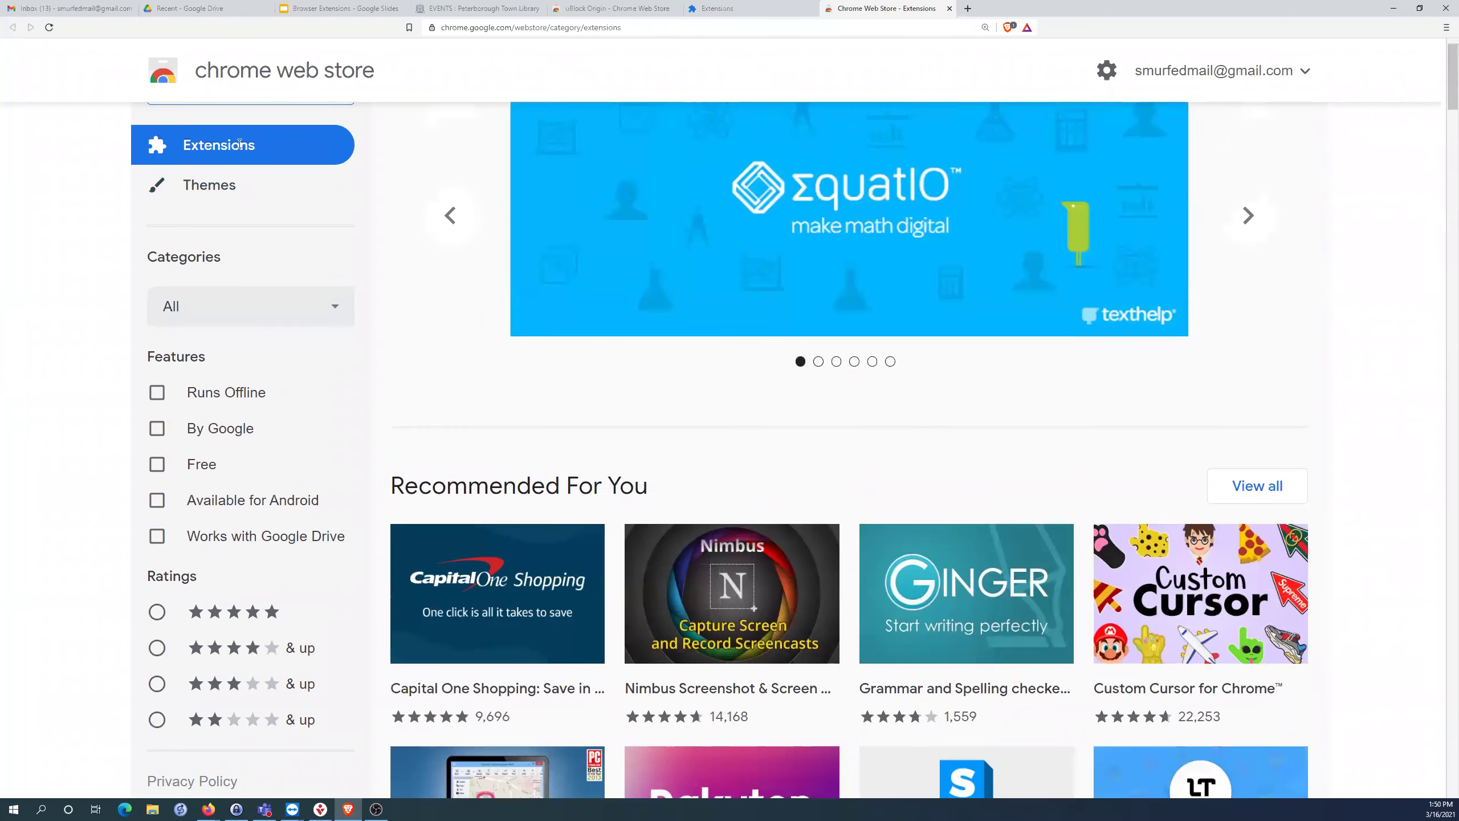
pyautogui.scroll(1, 240, 144)
# - Search the store for 'instapaper' and open the Instapaper extension's listing
pyautogui.click(239, 142)
pyautogui.write('instapaper')
pyautogui.press('Return')
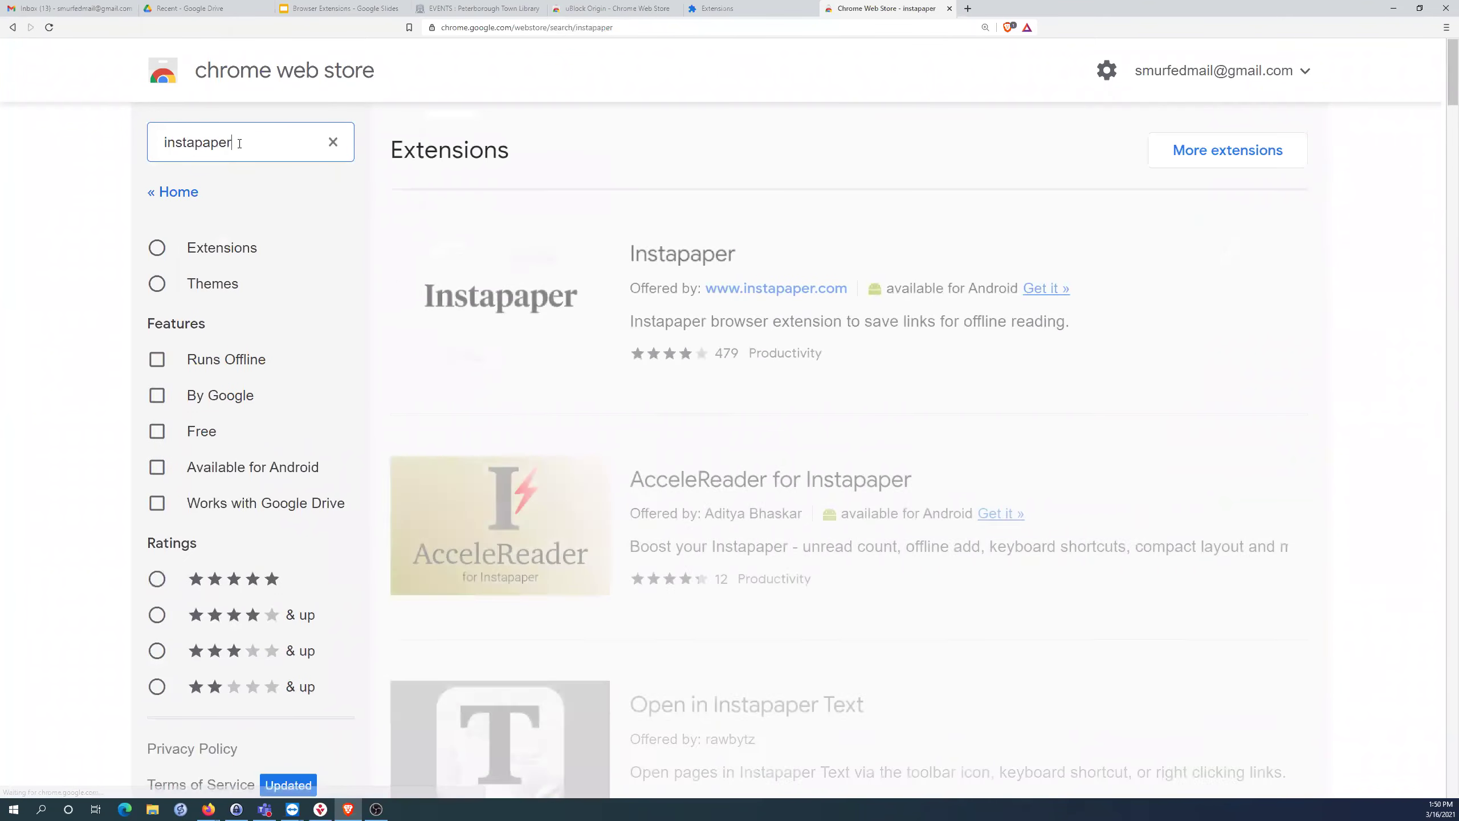
pyautogui.click(669, 253)
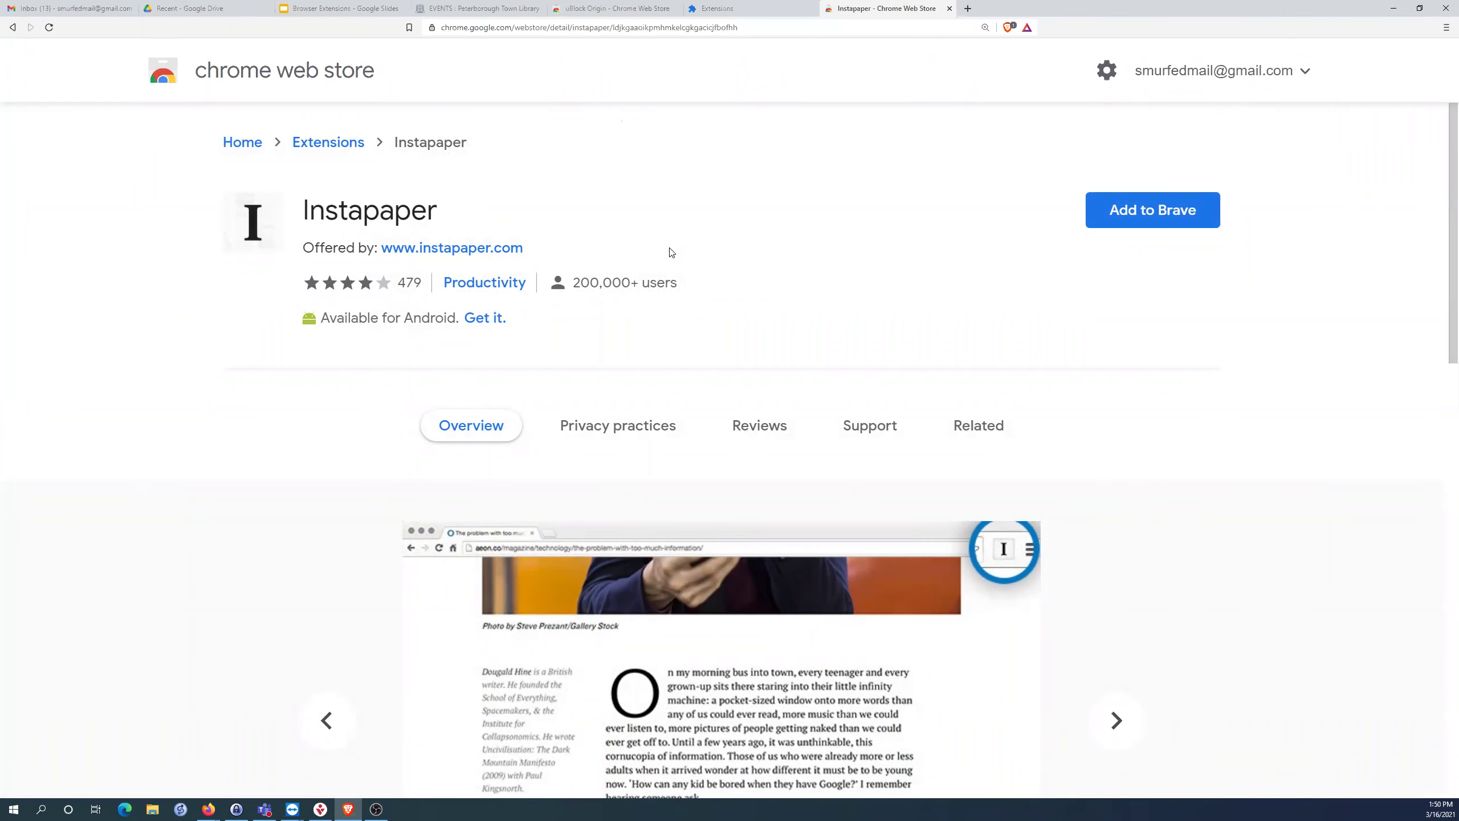
# - Read through the Instapaper listing's Overview section
pyautogui.scroll(-5, 671, 252)
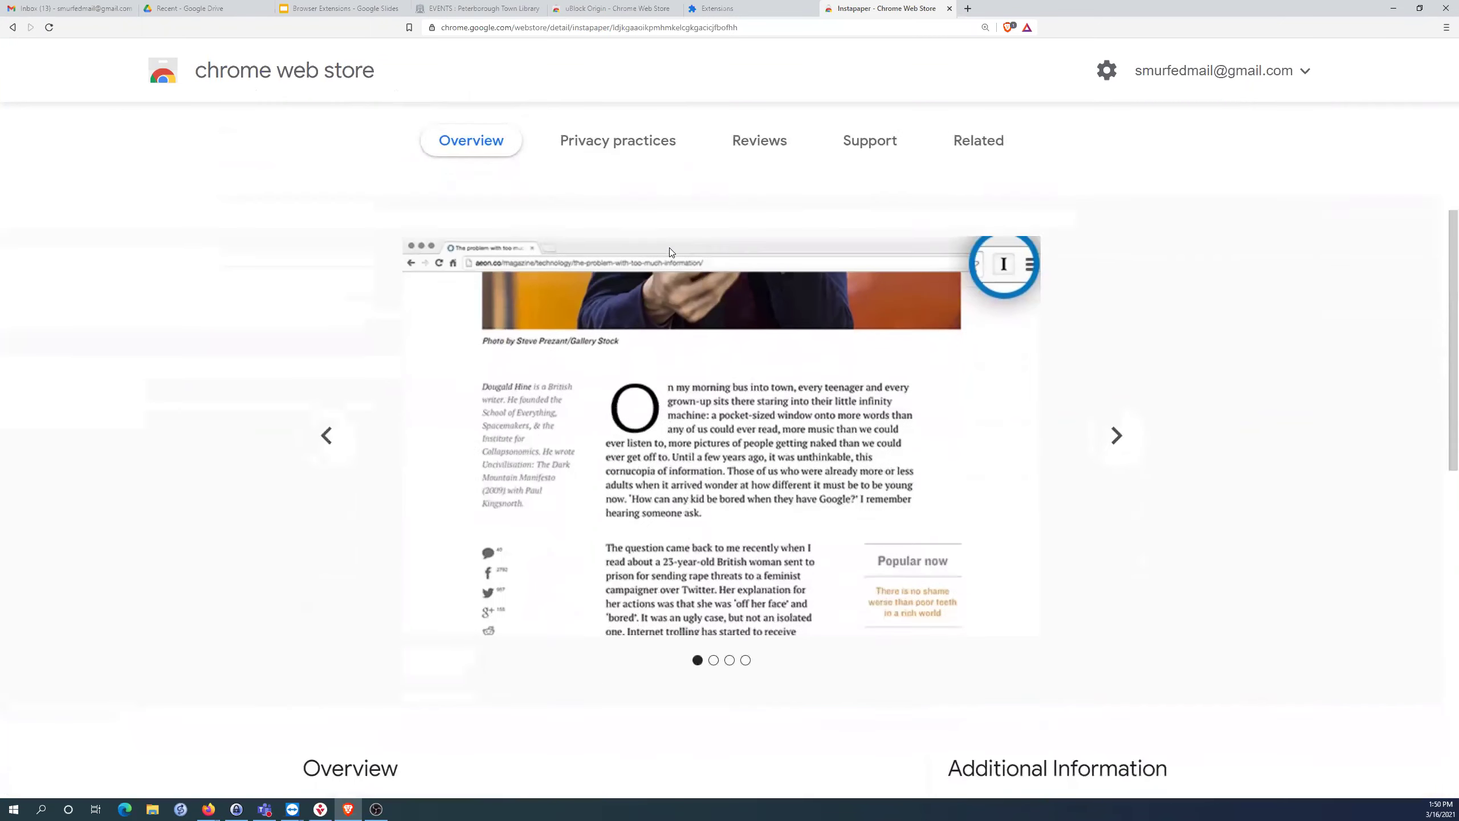
pyautogui.scroll(-2, 669, 248)
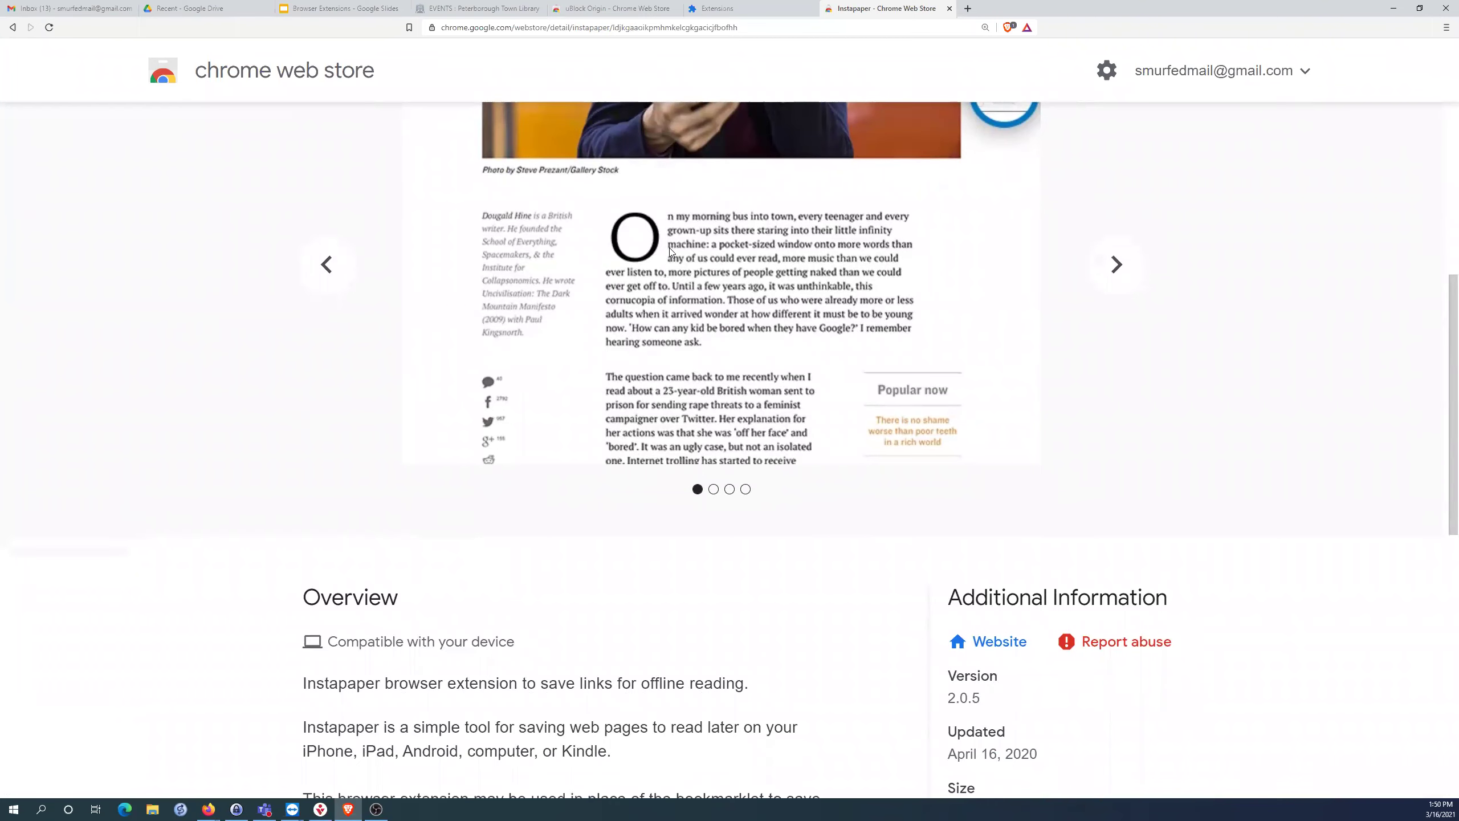
pyautogui.scroll(-5, 669, 252)
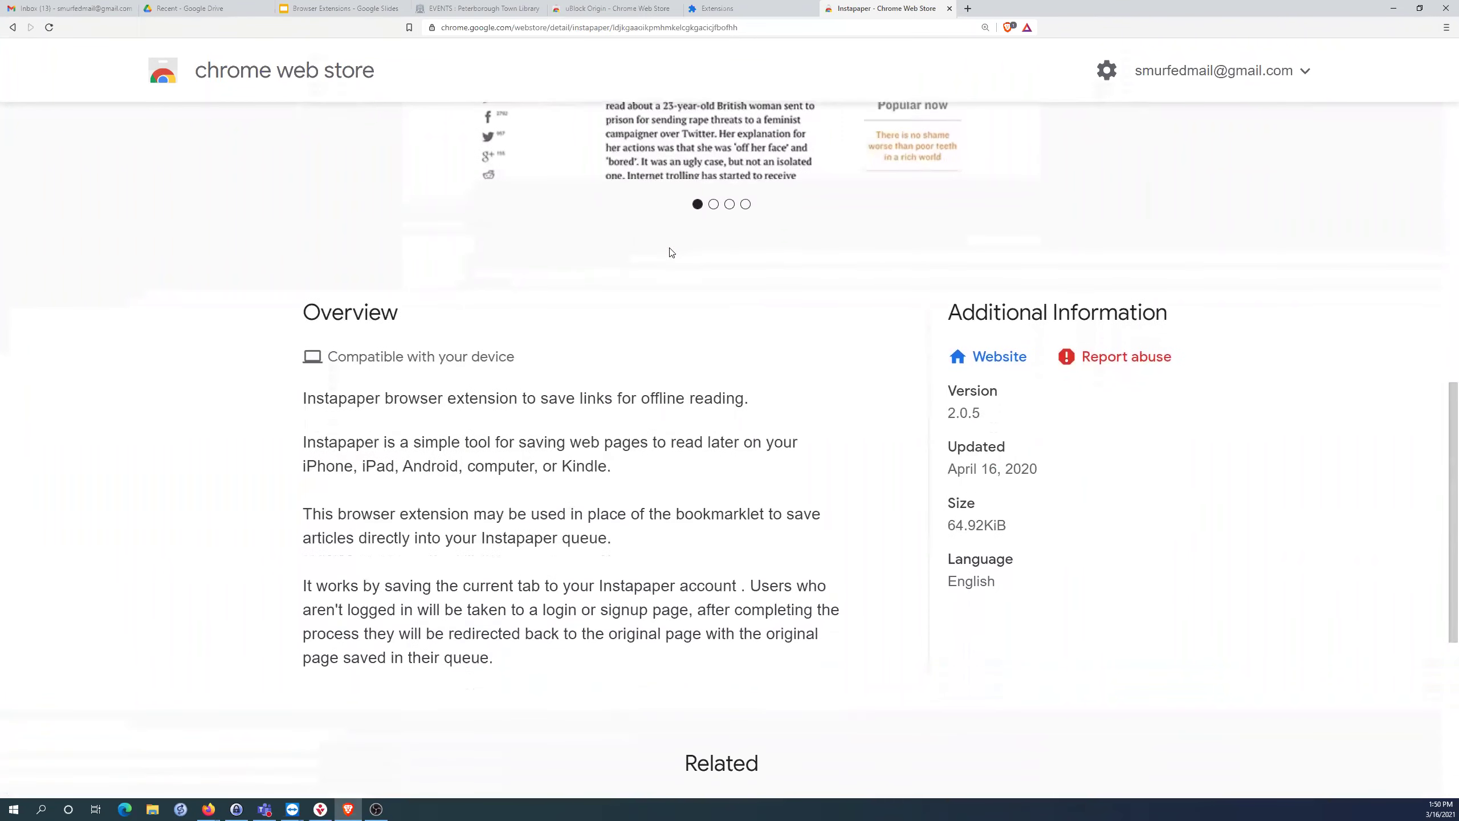
pyautogui.scroll(5, 669, 252)
pyautogui.scroll(3, 670, 251)
pyautogui.scroll(-2, 669, 252)
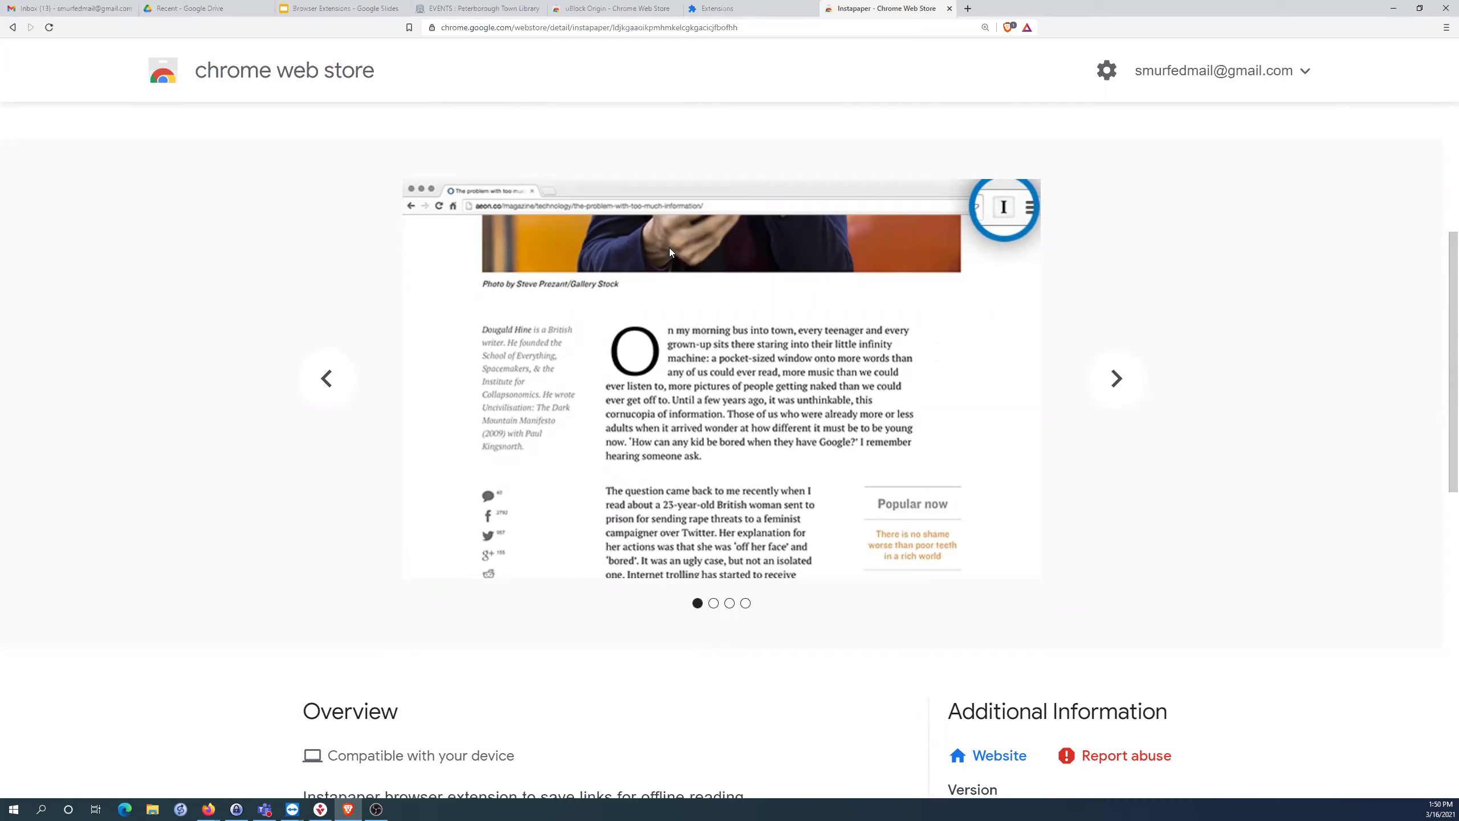
pyautogui.scroll(-7, 670, 249)
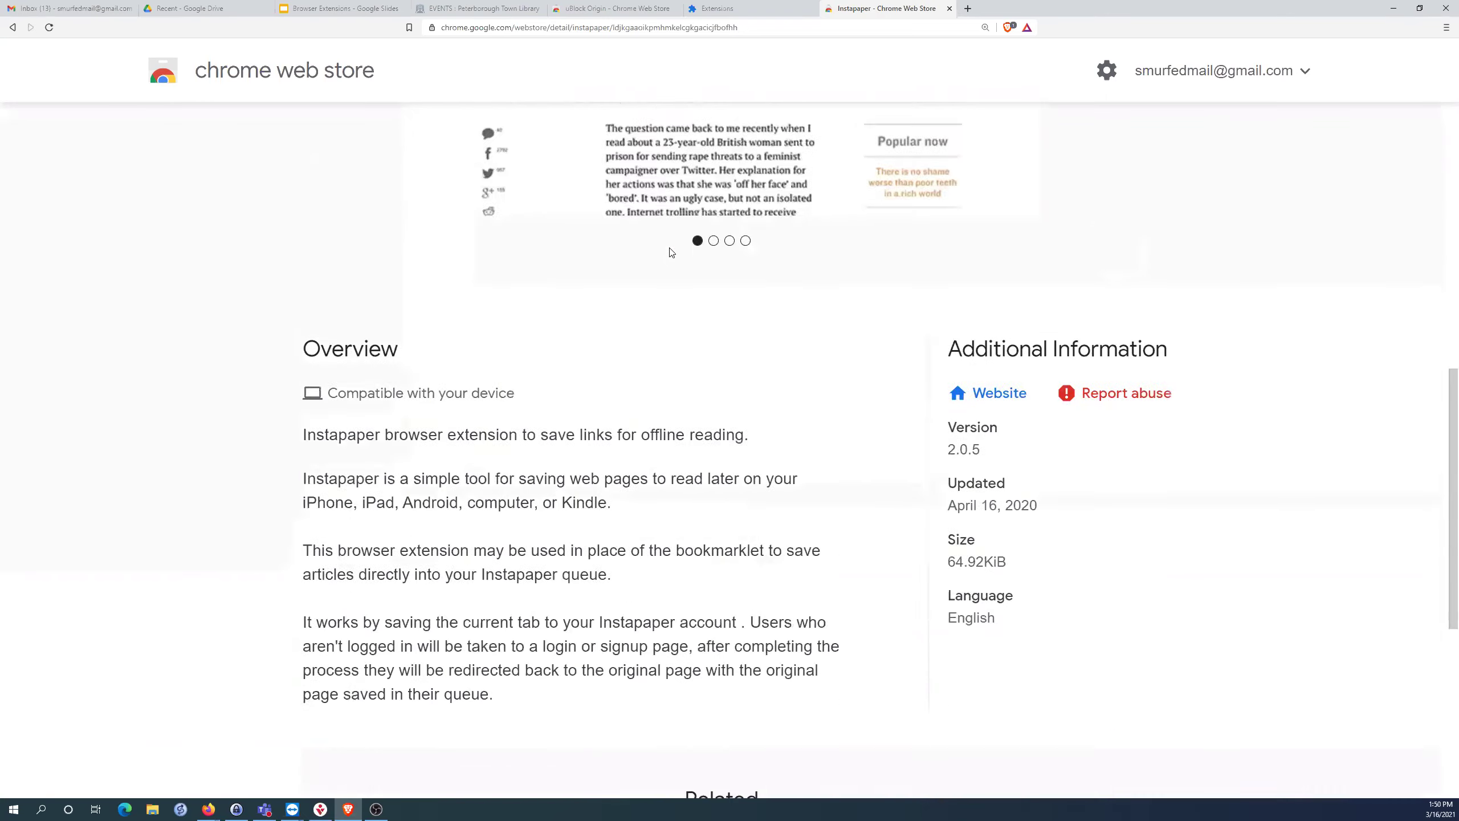
pyautogui.scroll(10, 670, 252)
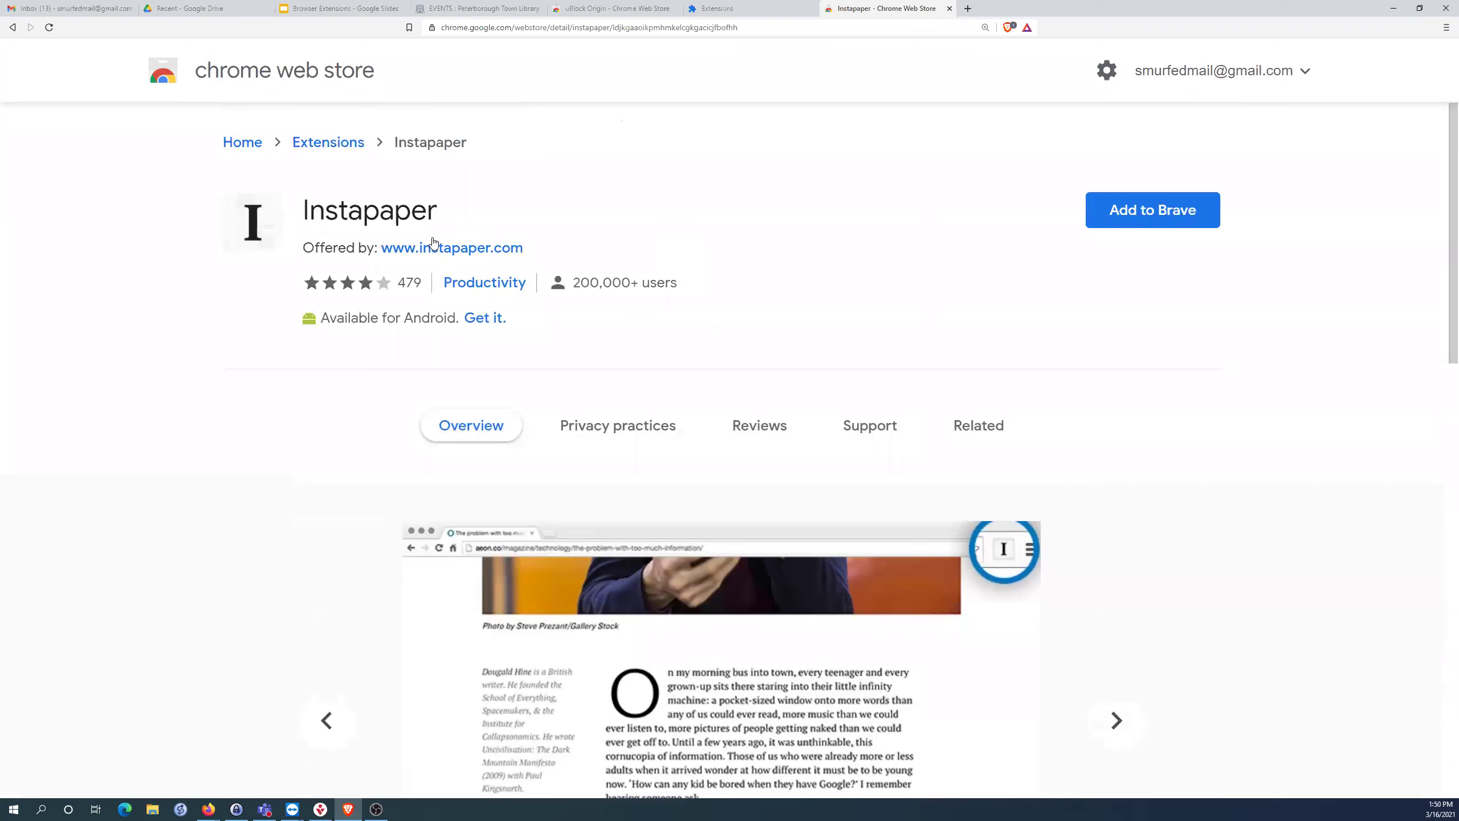
pyautogui.moveTo(364, 287)
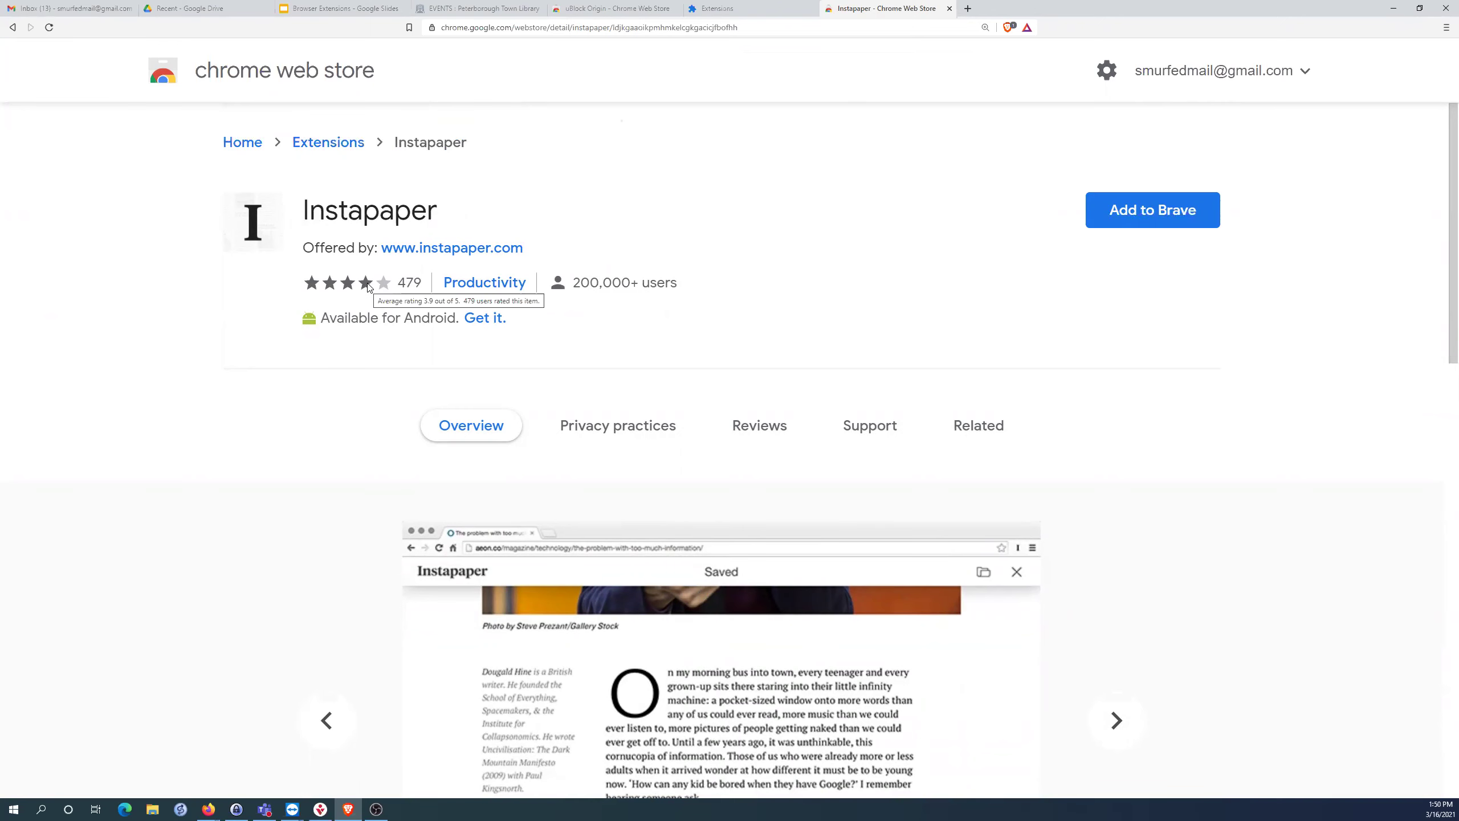
# - Switch Instapaper's listing to the Reviews tab and scroll through all the user reviews
pyautogui.click(749, 431)
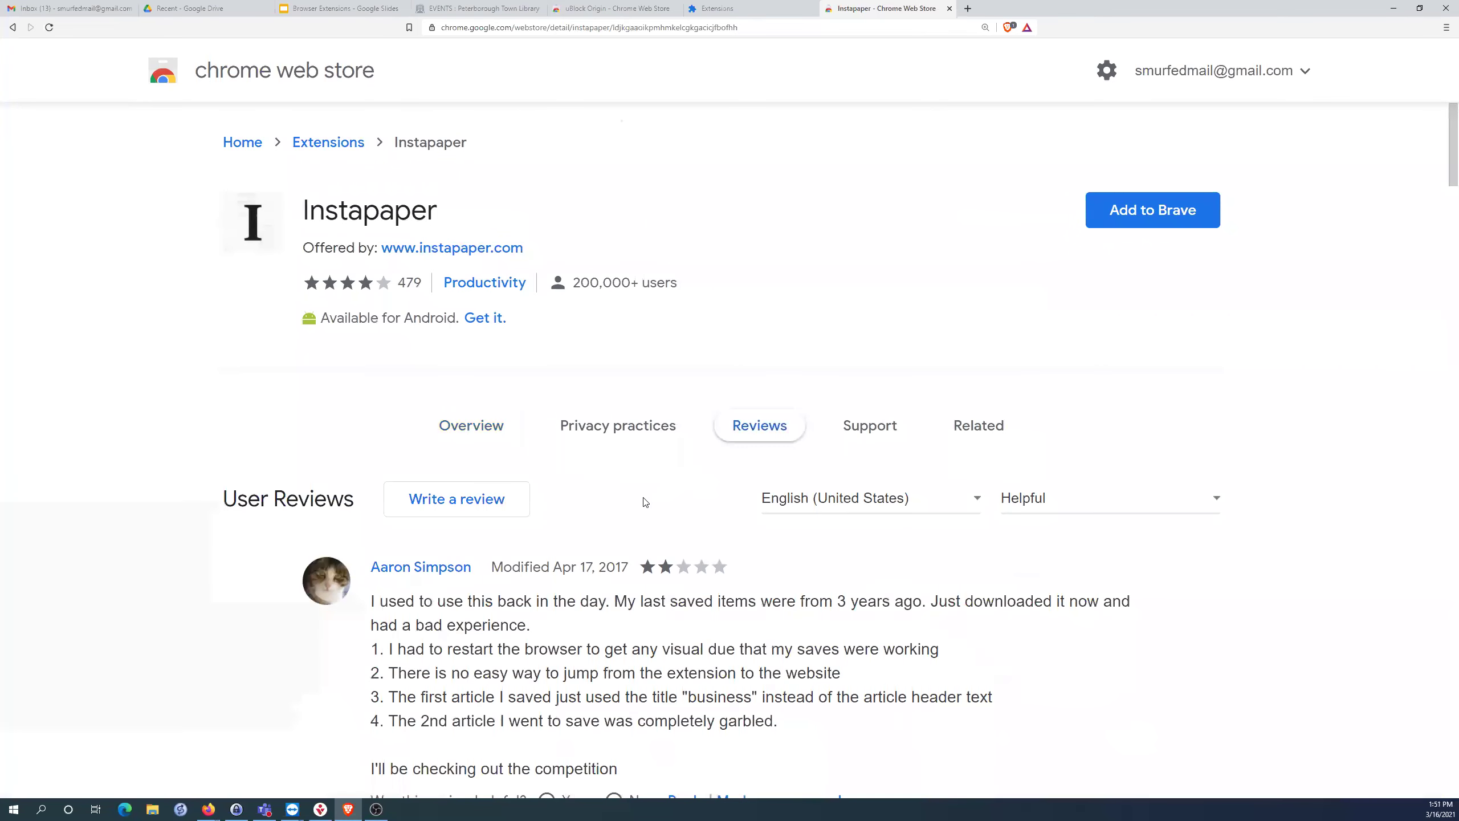
pyautogui.scroll(-4, 642, 498)
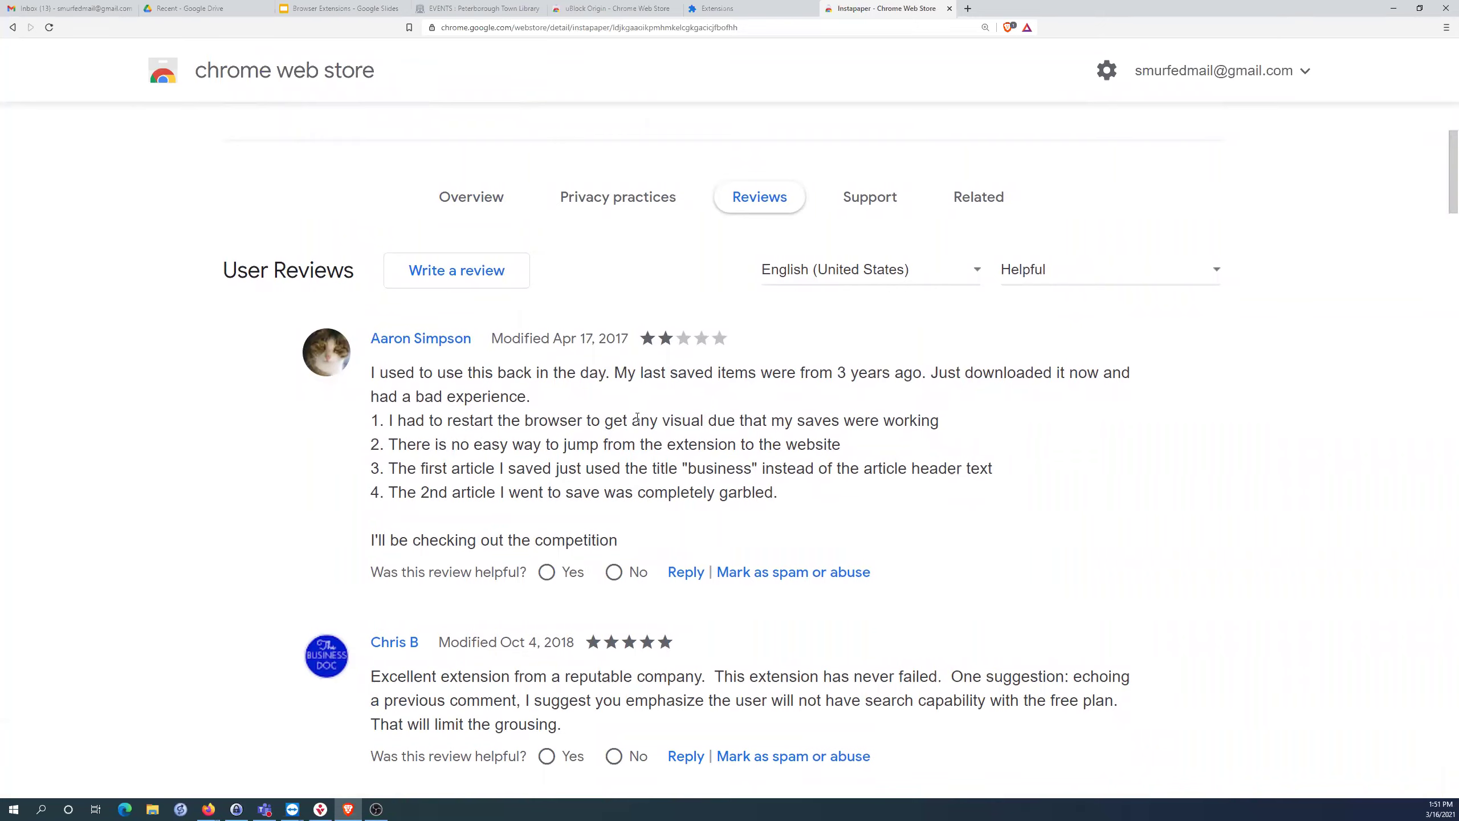
pyautogui.scroll(-8, 637, 417)
pyautogui.scroll(-1, 637, 421)
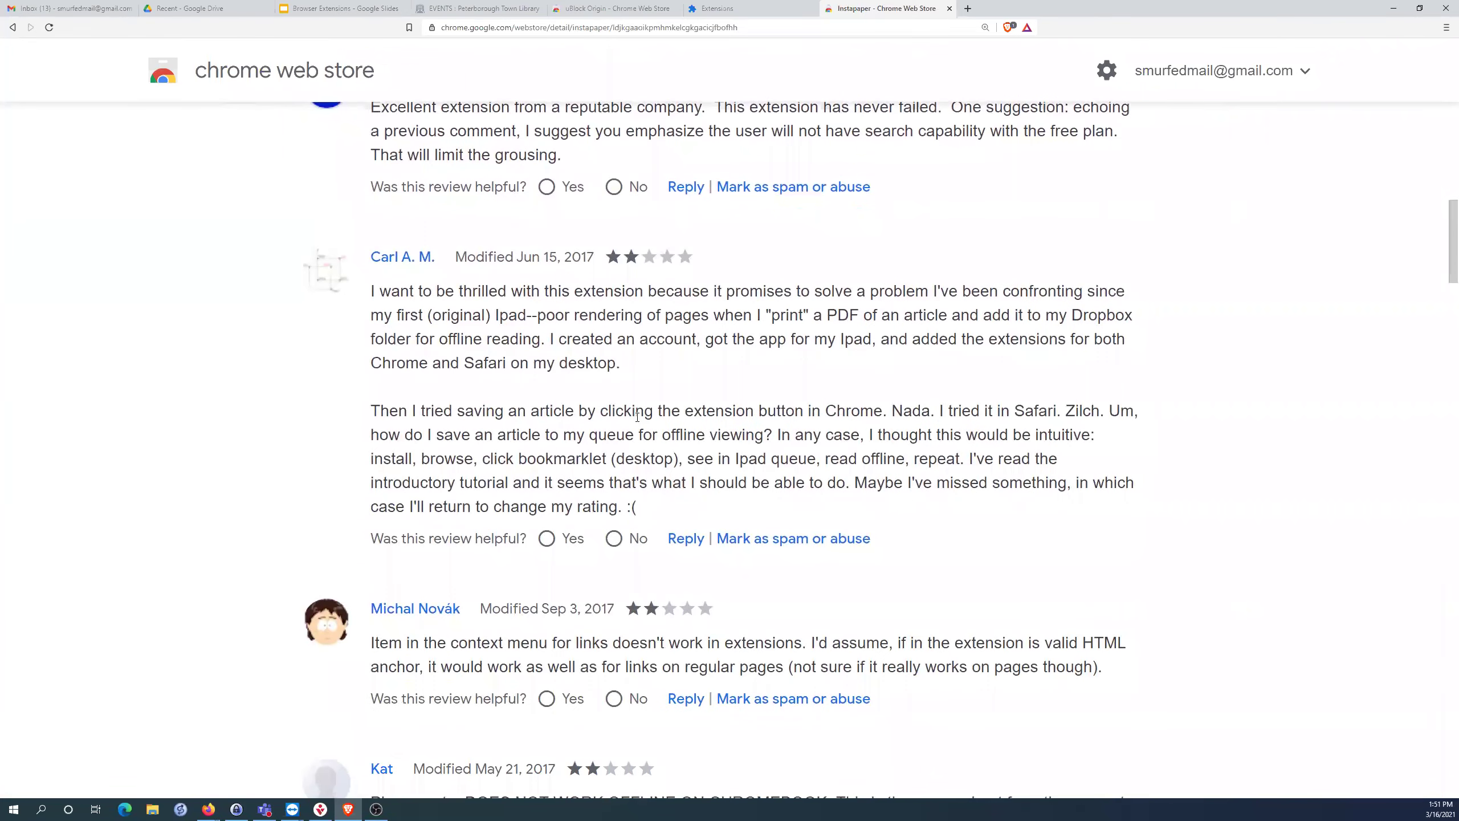
pyautogui.scroll(-5, 637, 416)
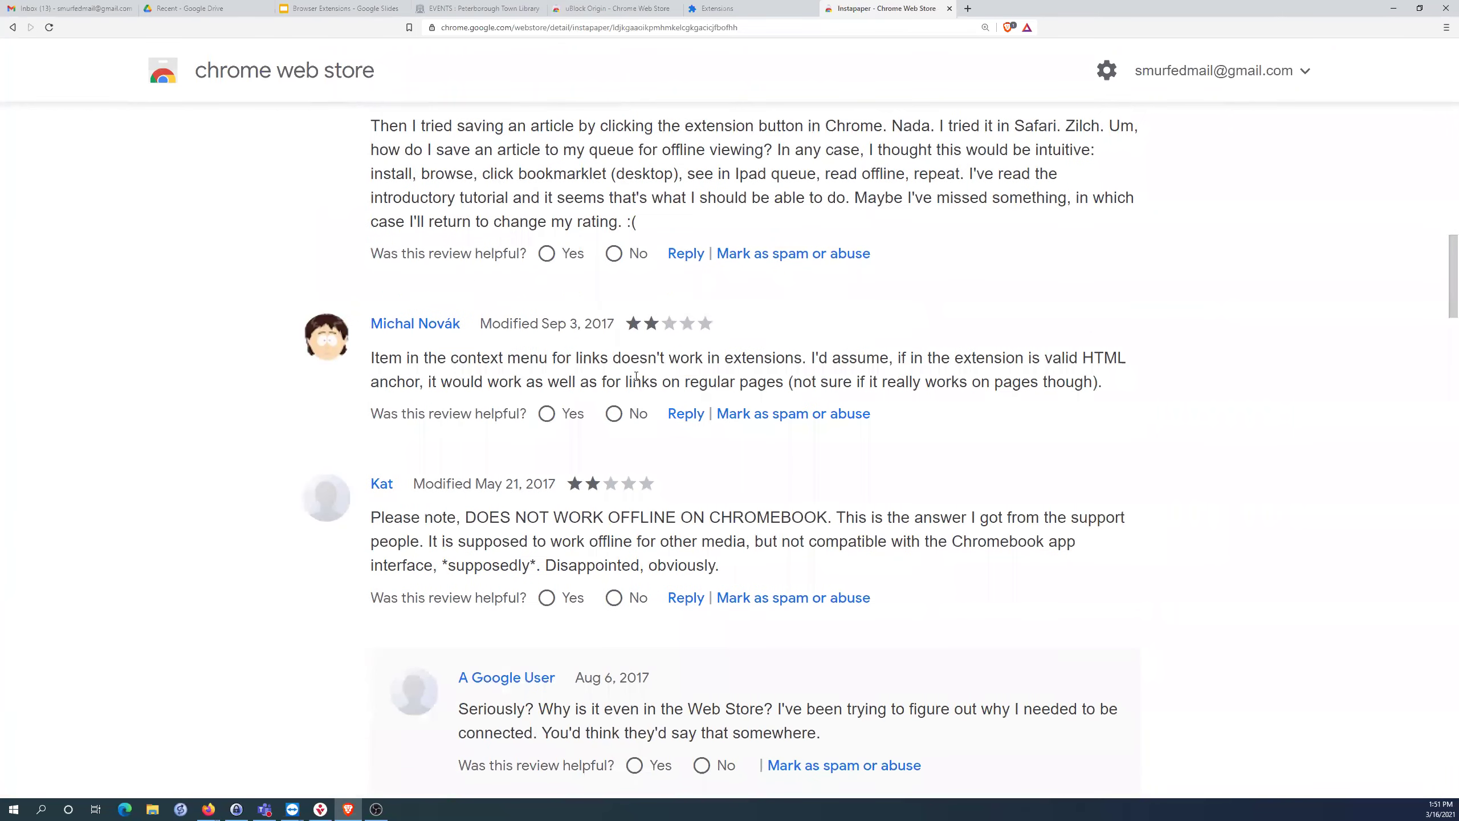
pyautogui.scroll(-5, 637, 378)
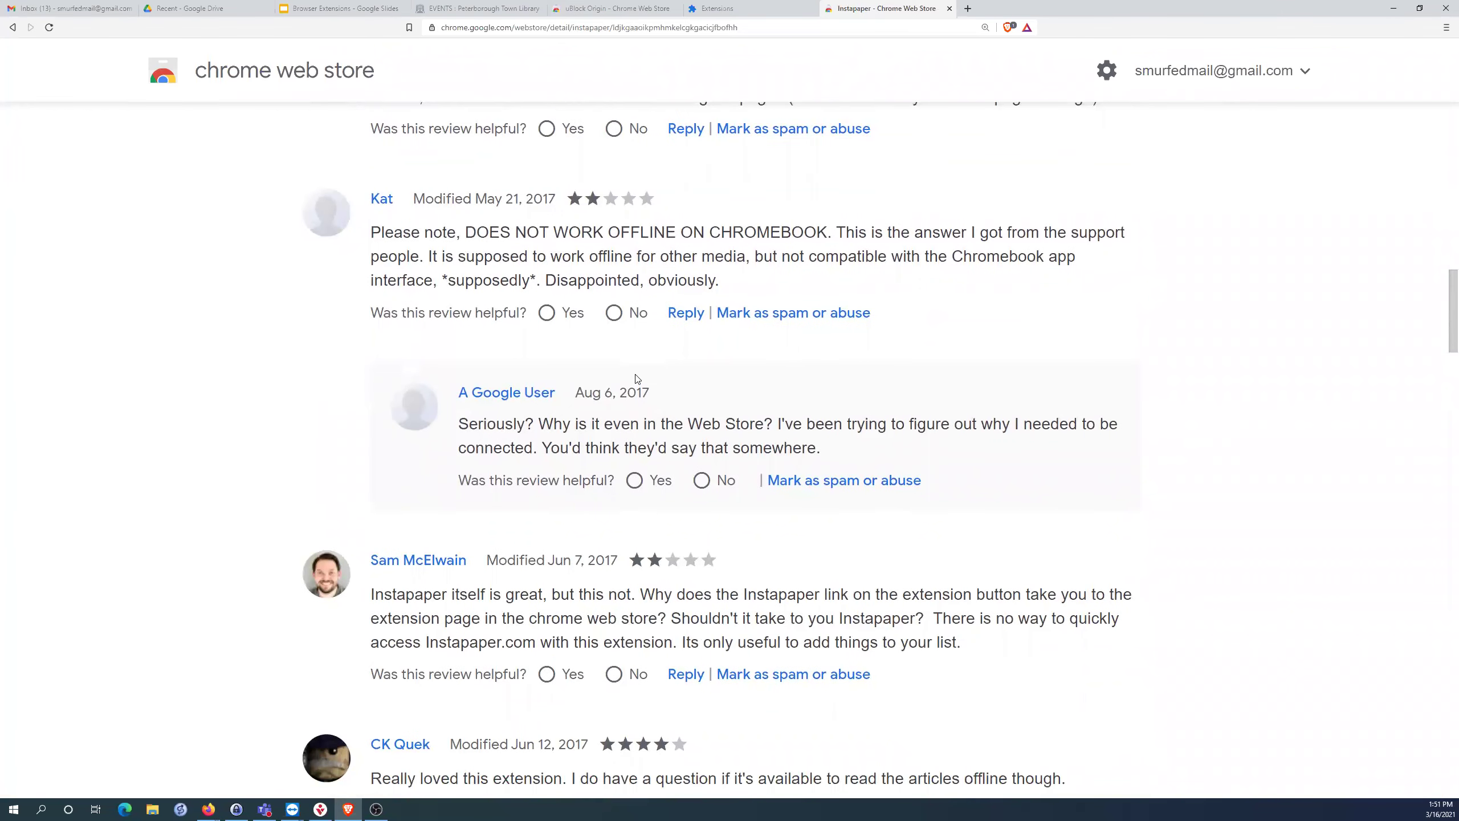
pyautogui.scroll(-7, 637, 379)
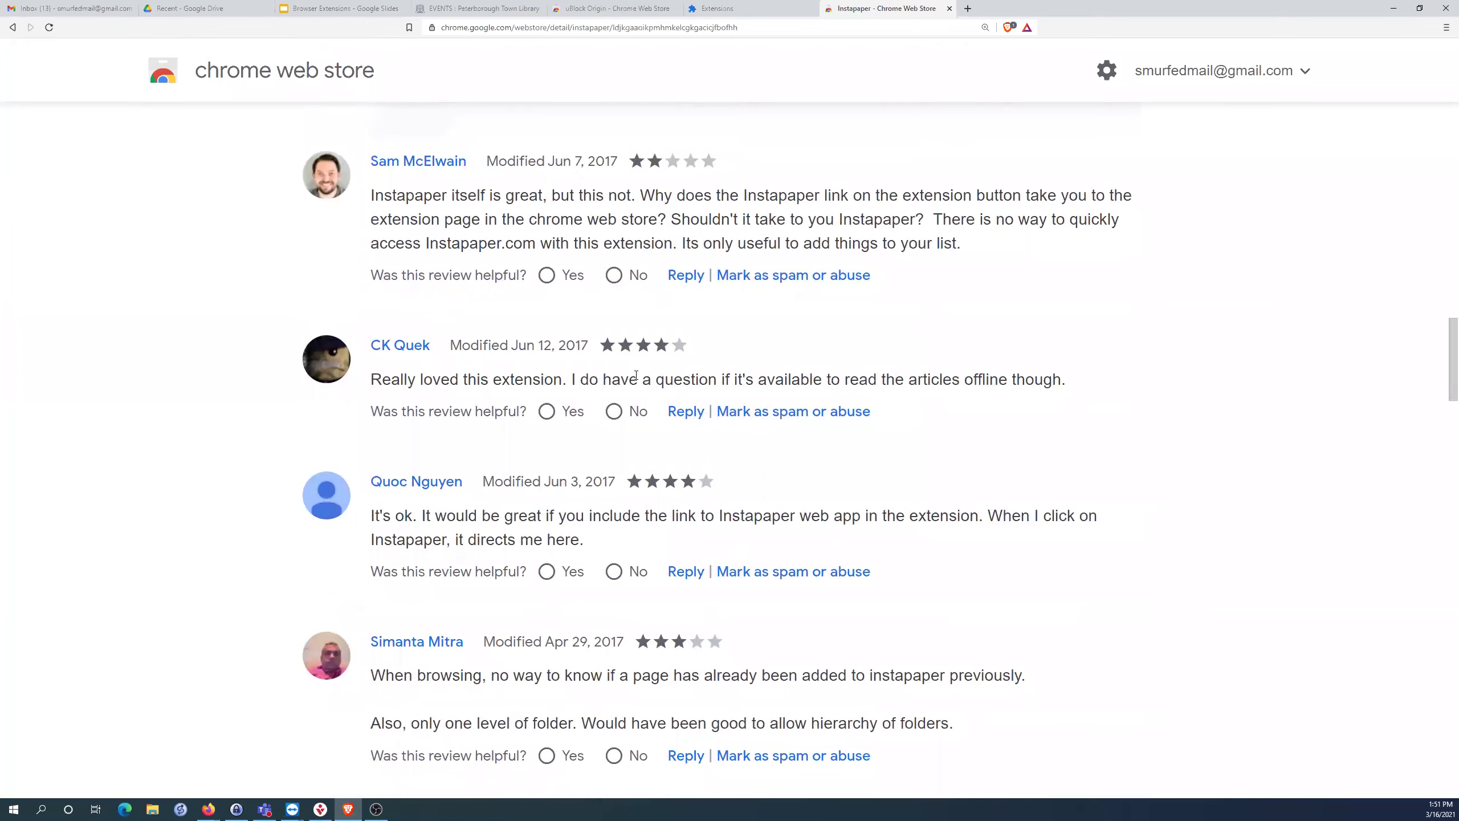
pyautogui.scroll(-6, 636, 375)
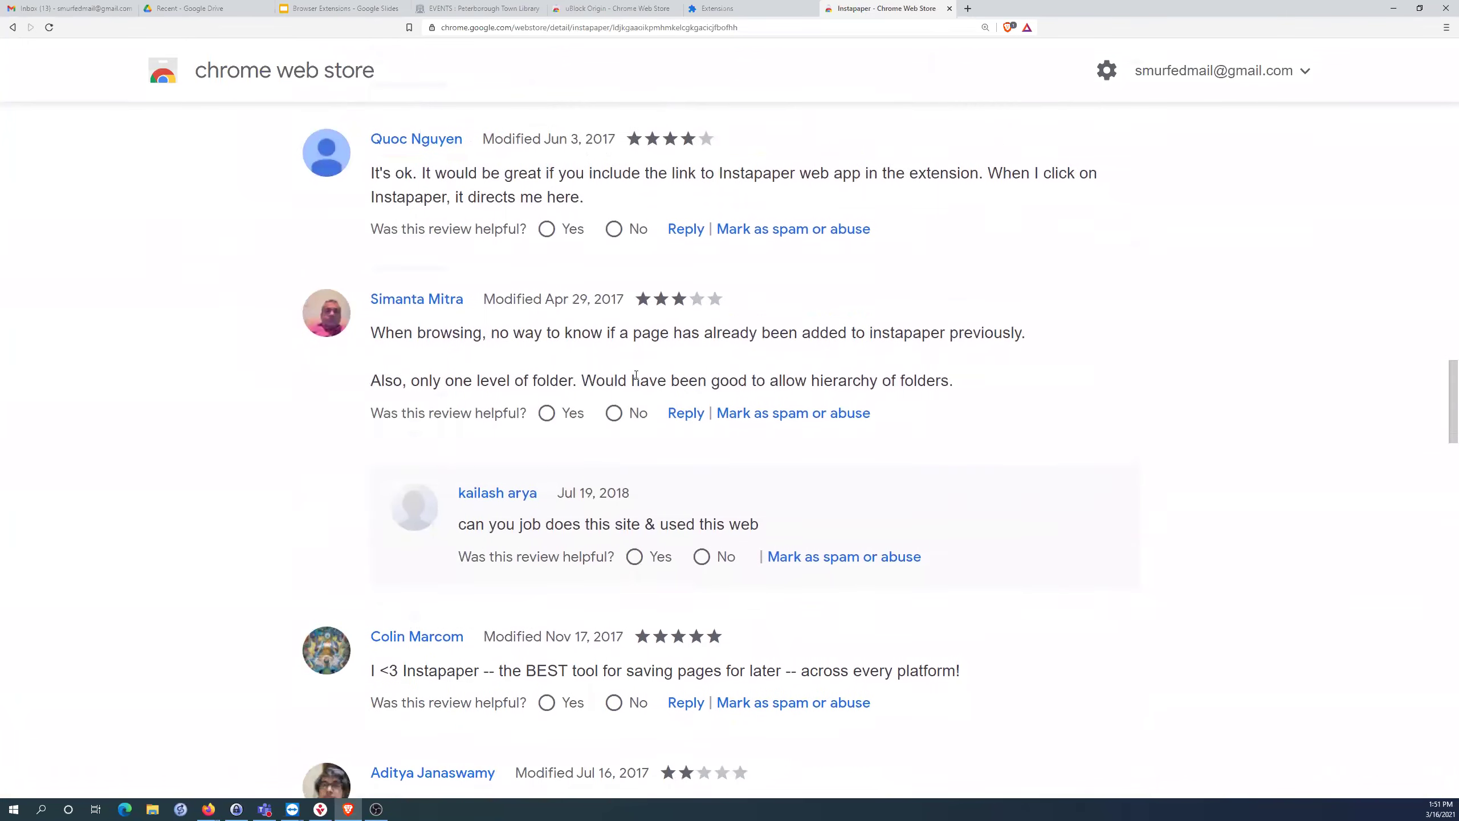
pyautogui.scroll(-10, 636, 375)
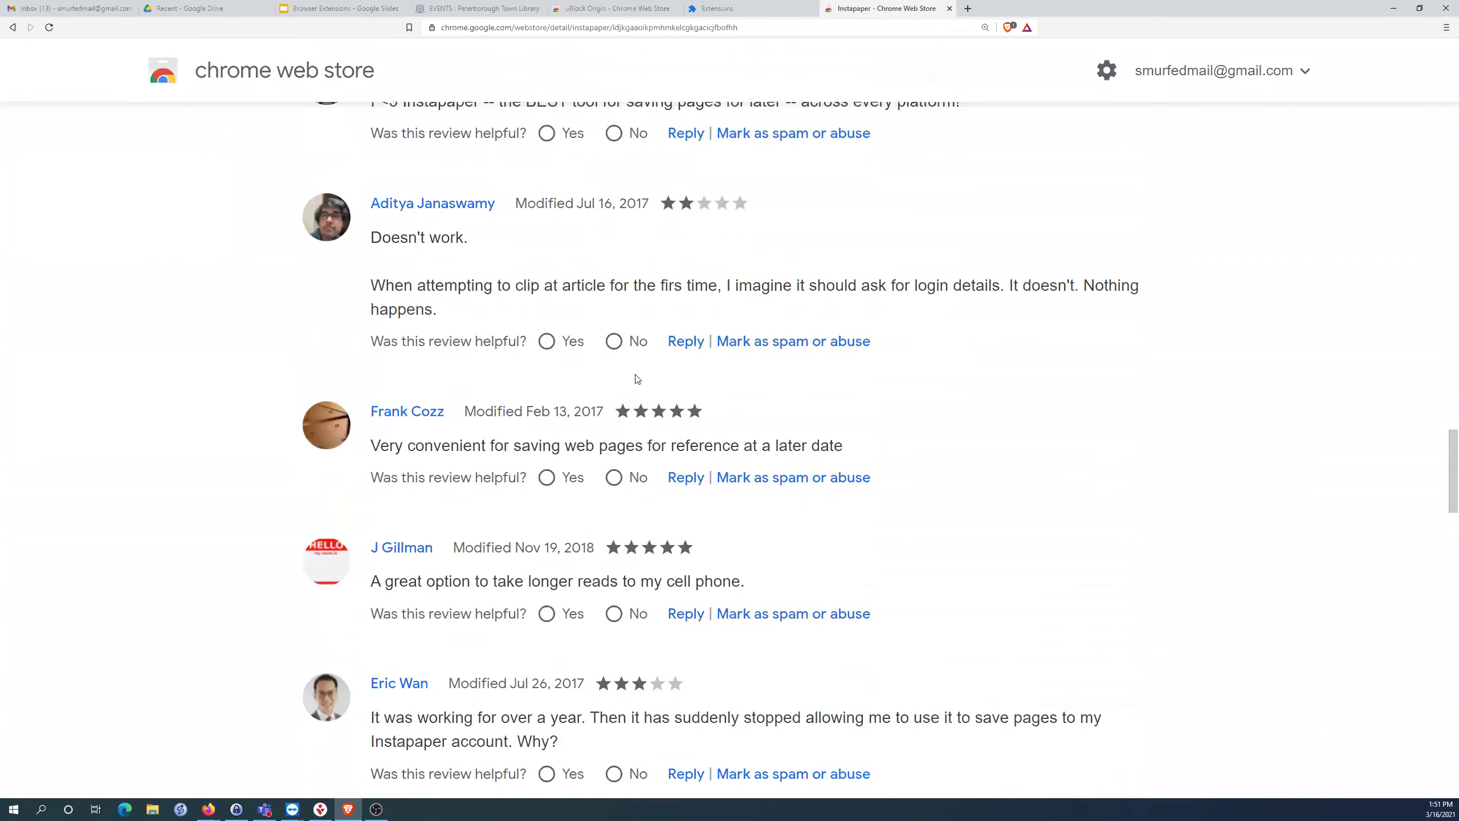
pyautogui.scroll(-8, 636, 375)
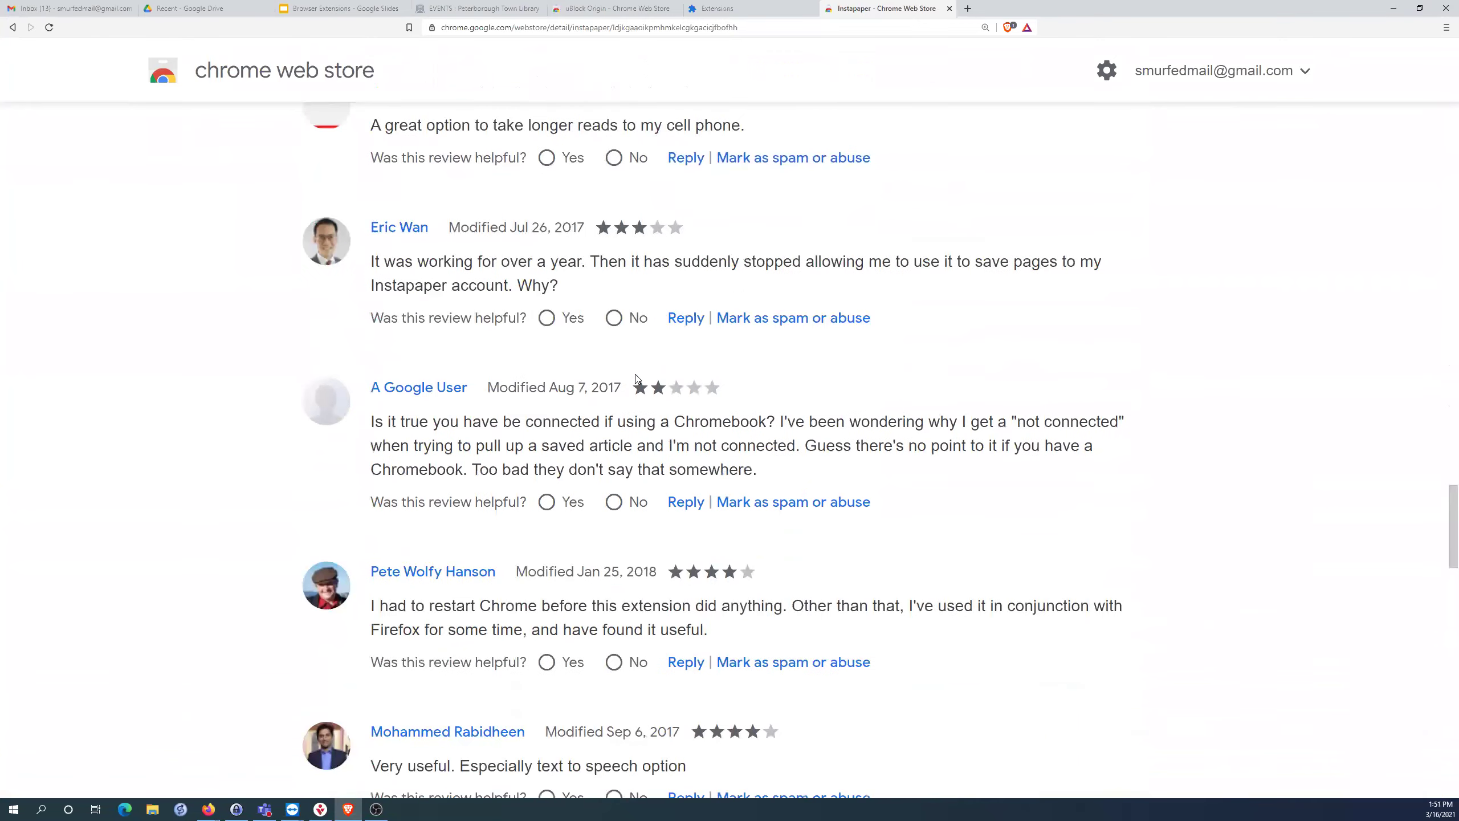
pyautogui.scroll(-10, 636, 377)
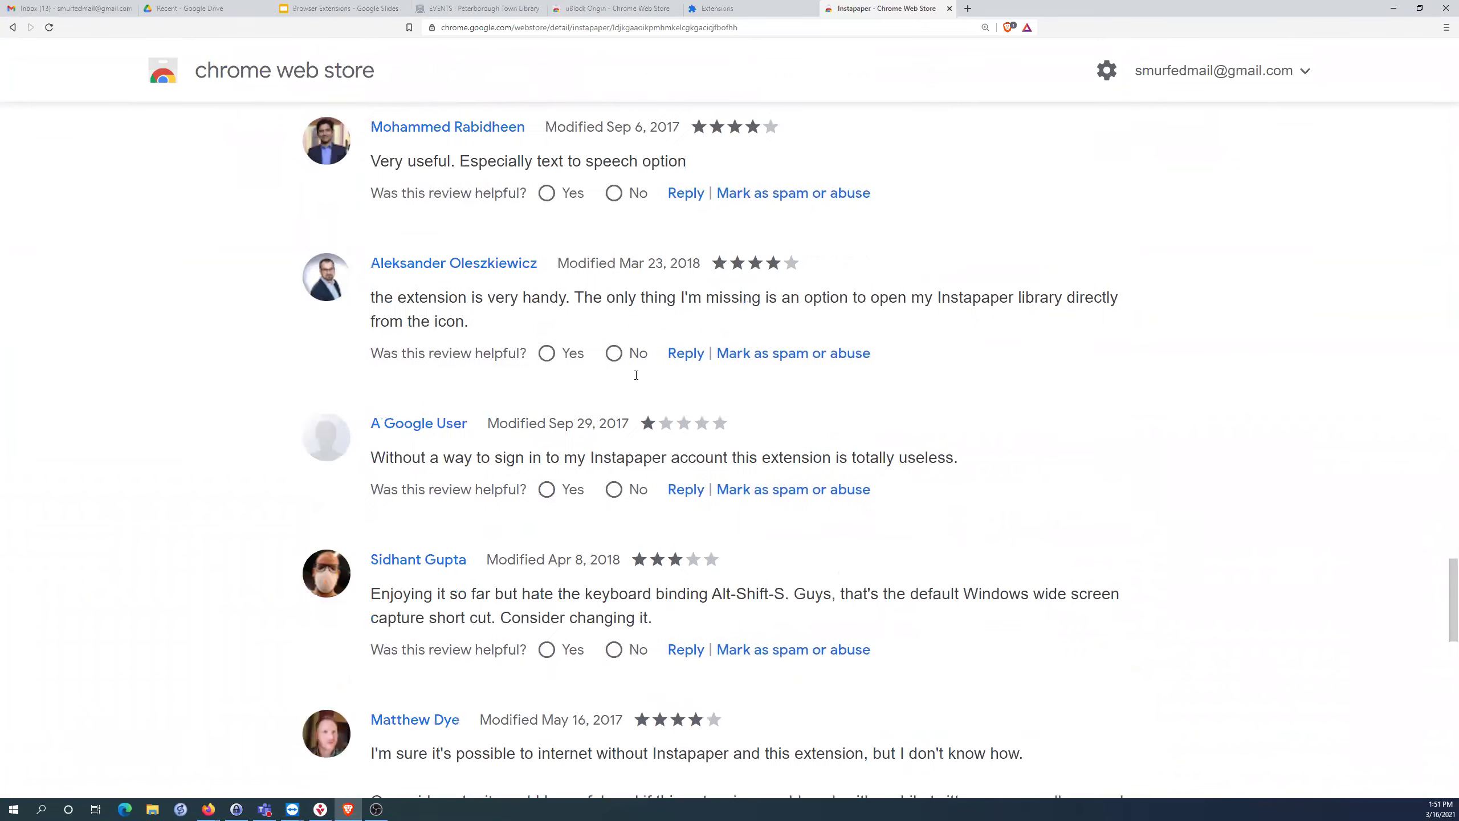
pyautogui.scroll(6, 237, 86)
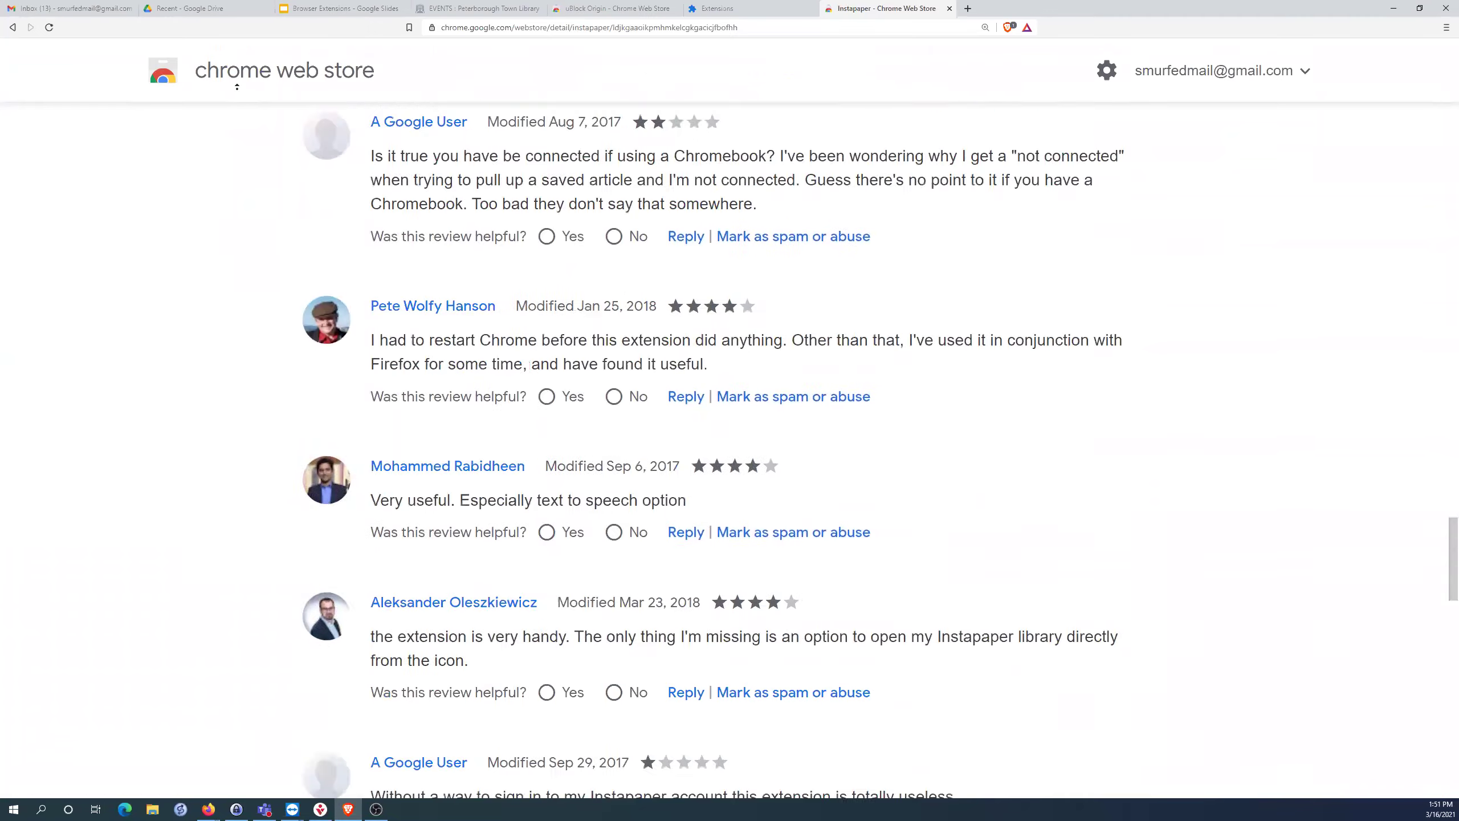
pyautogui.scroll(20, 236, 86)
# - Return from the Extensions category to Instapaper and recheck its Reviews and Overview tabs
pyautogui.click(319, 142)
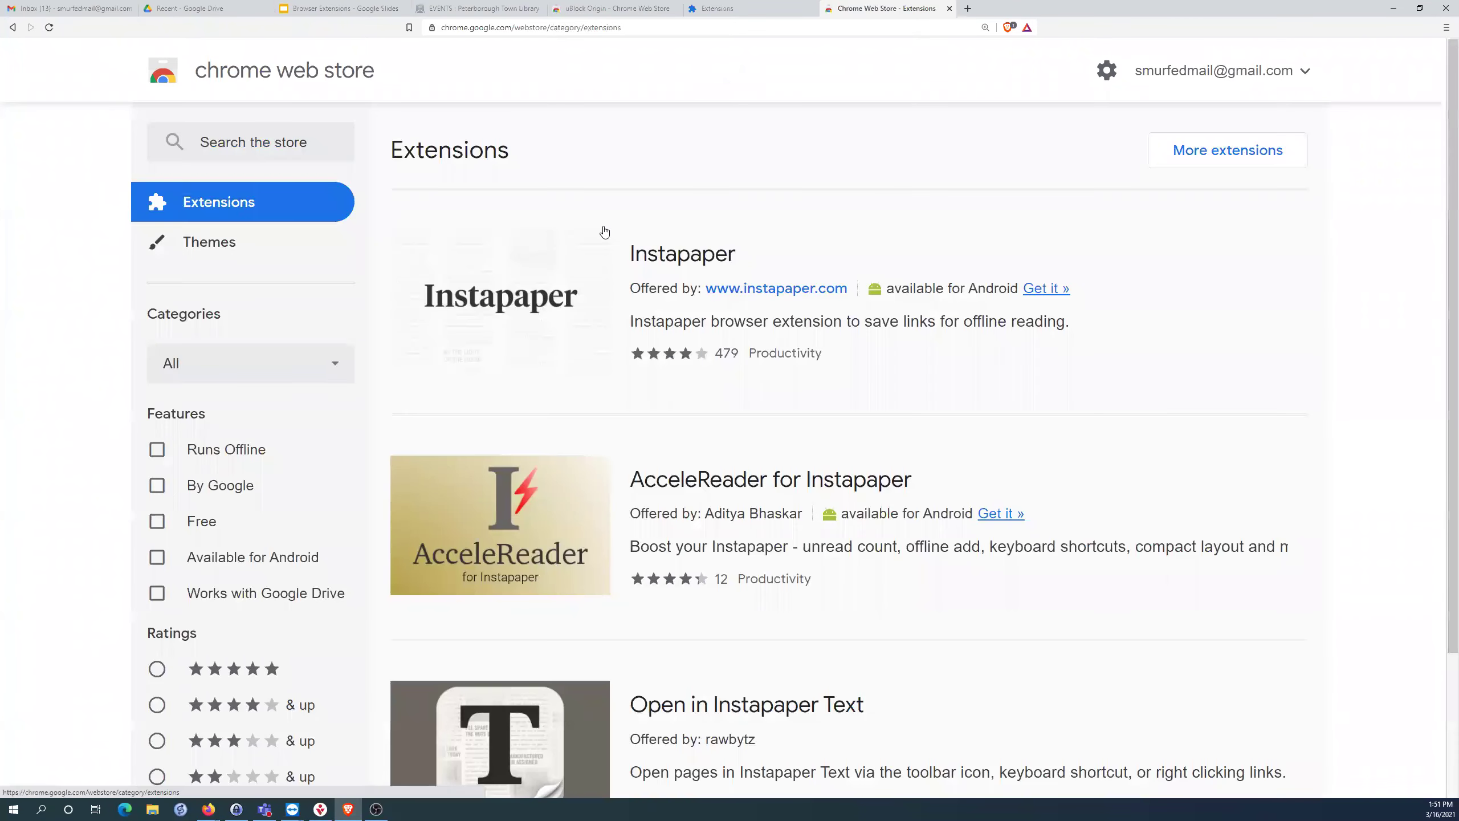
pyautogui.hotkey('alt', 'Left')
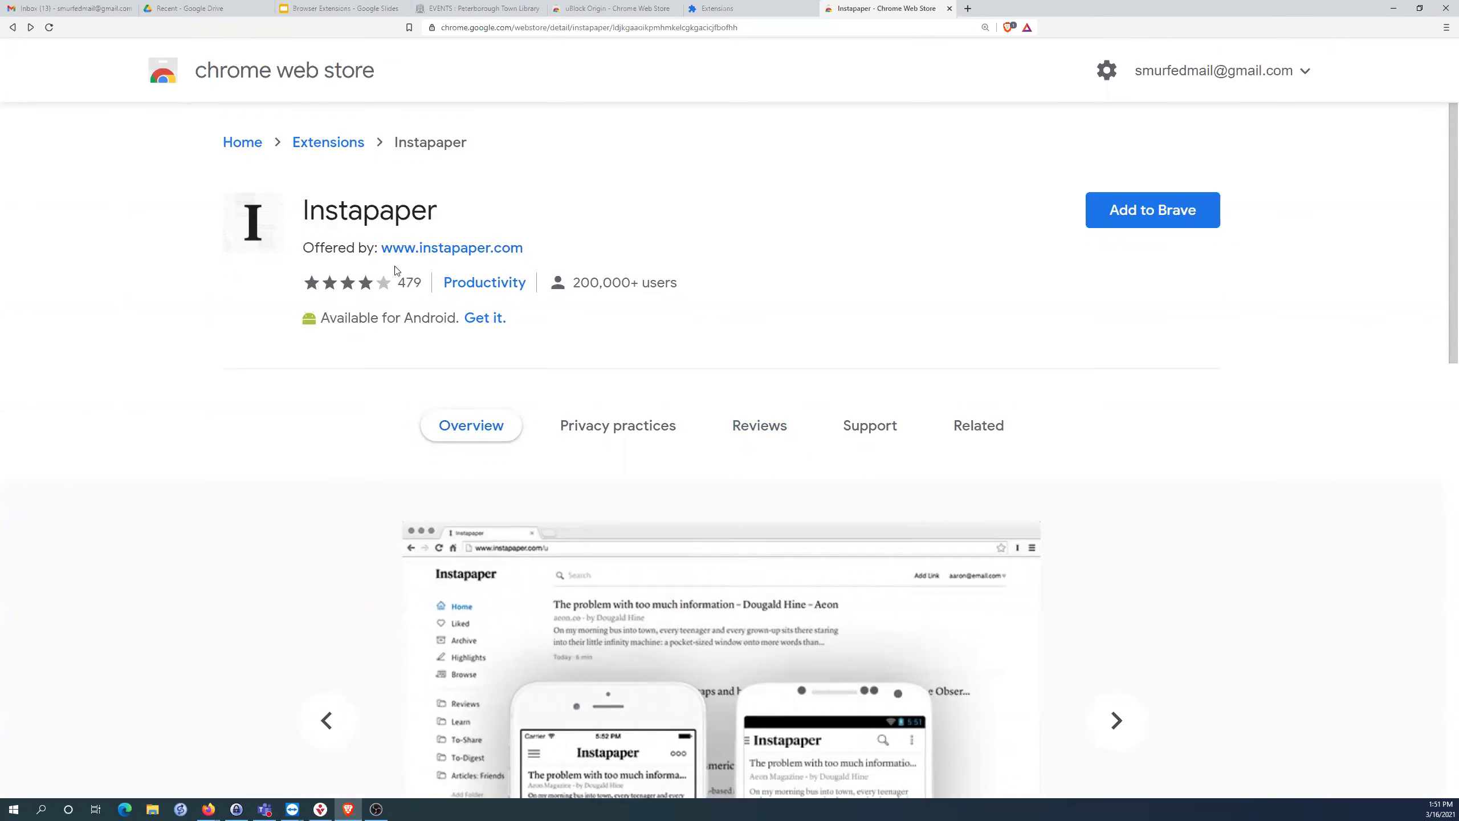
pyautogui.moveTo(396, 281)
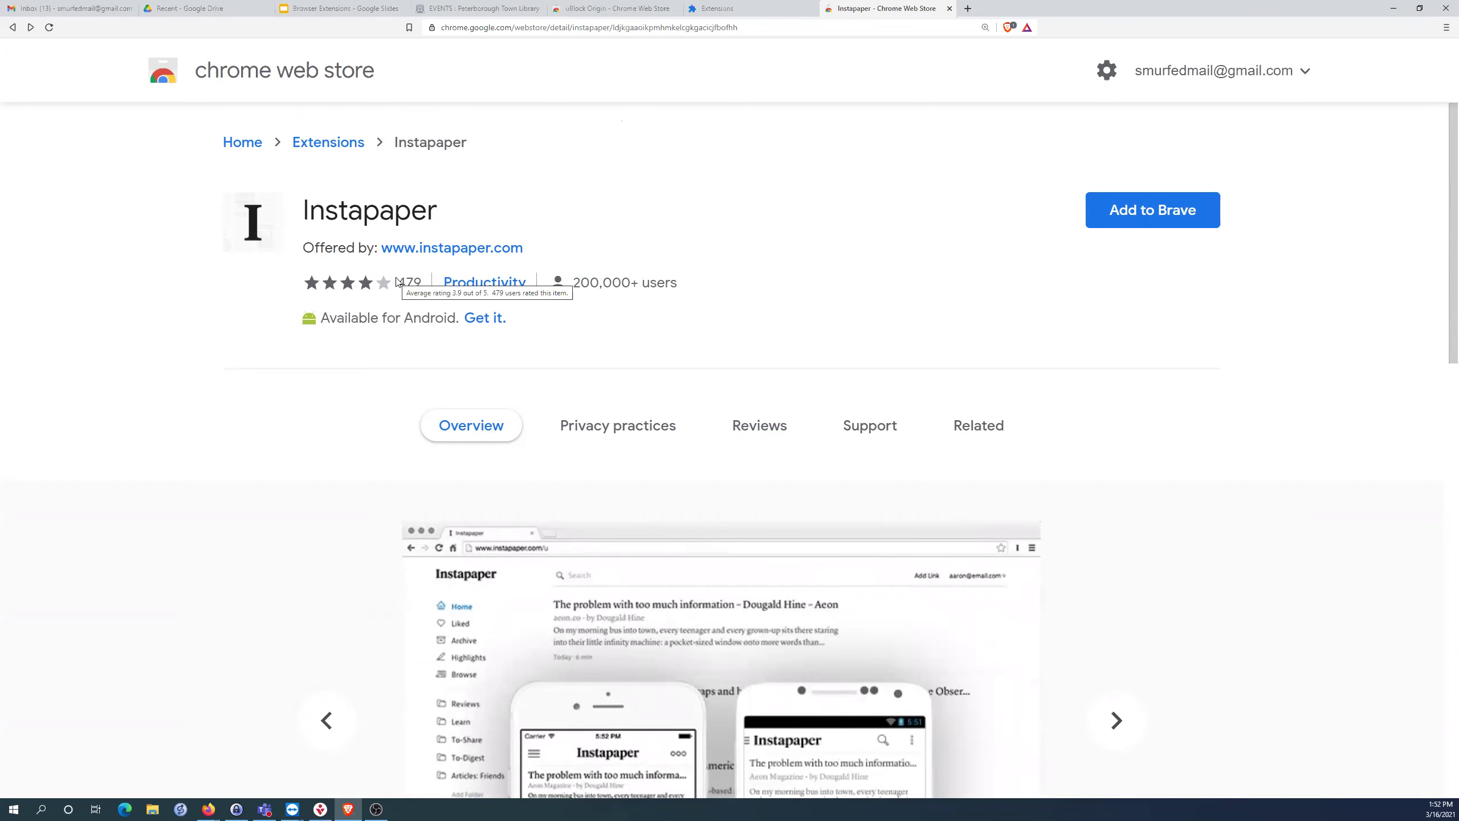
pyautogui.click(758, 426)
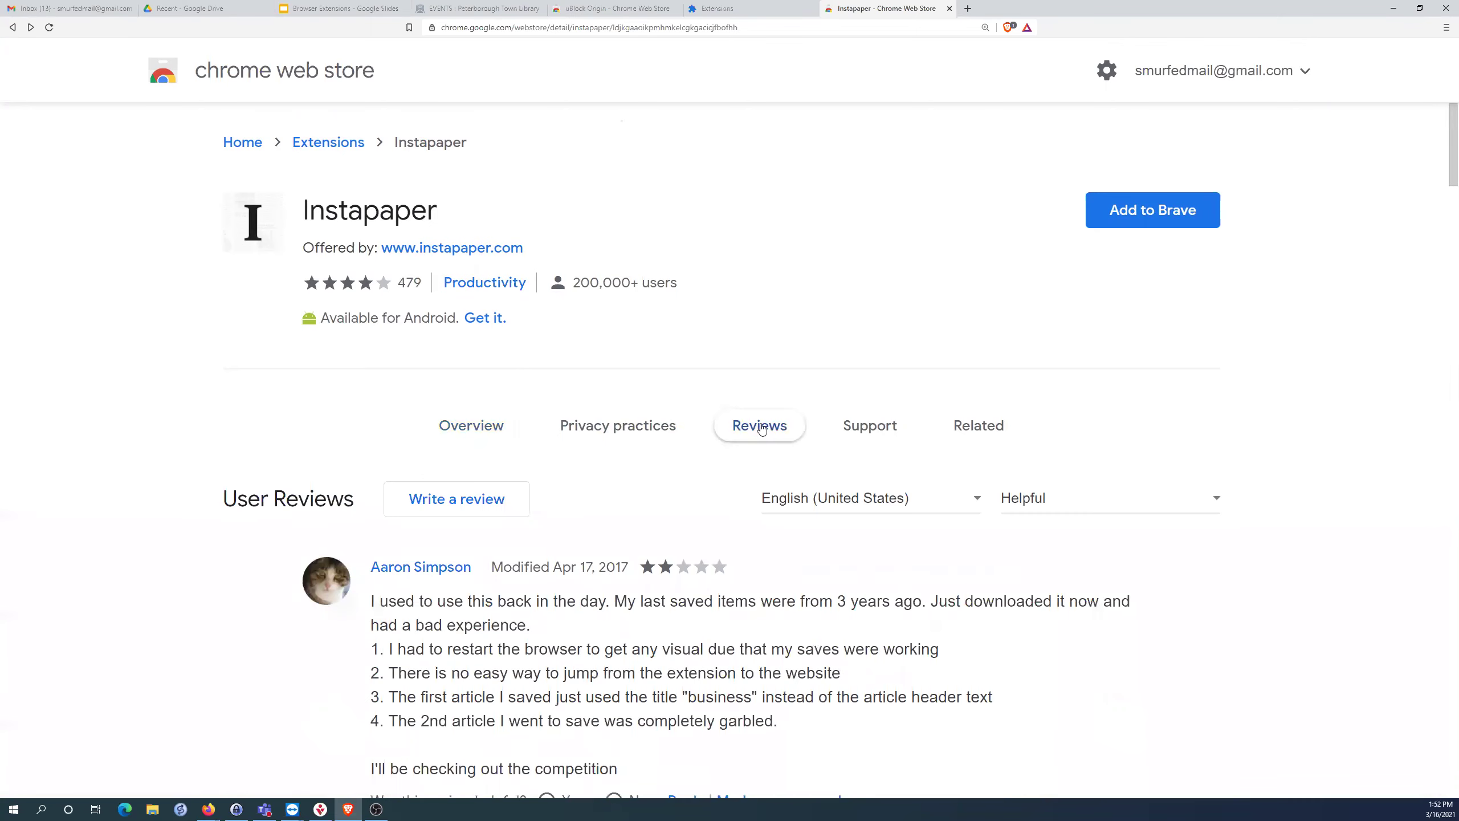
pyautogui.click(459, 431)
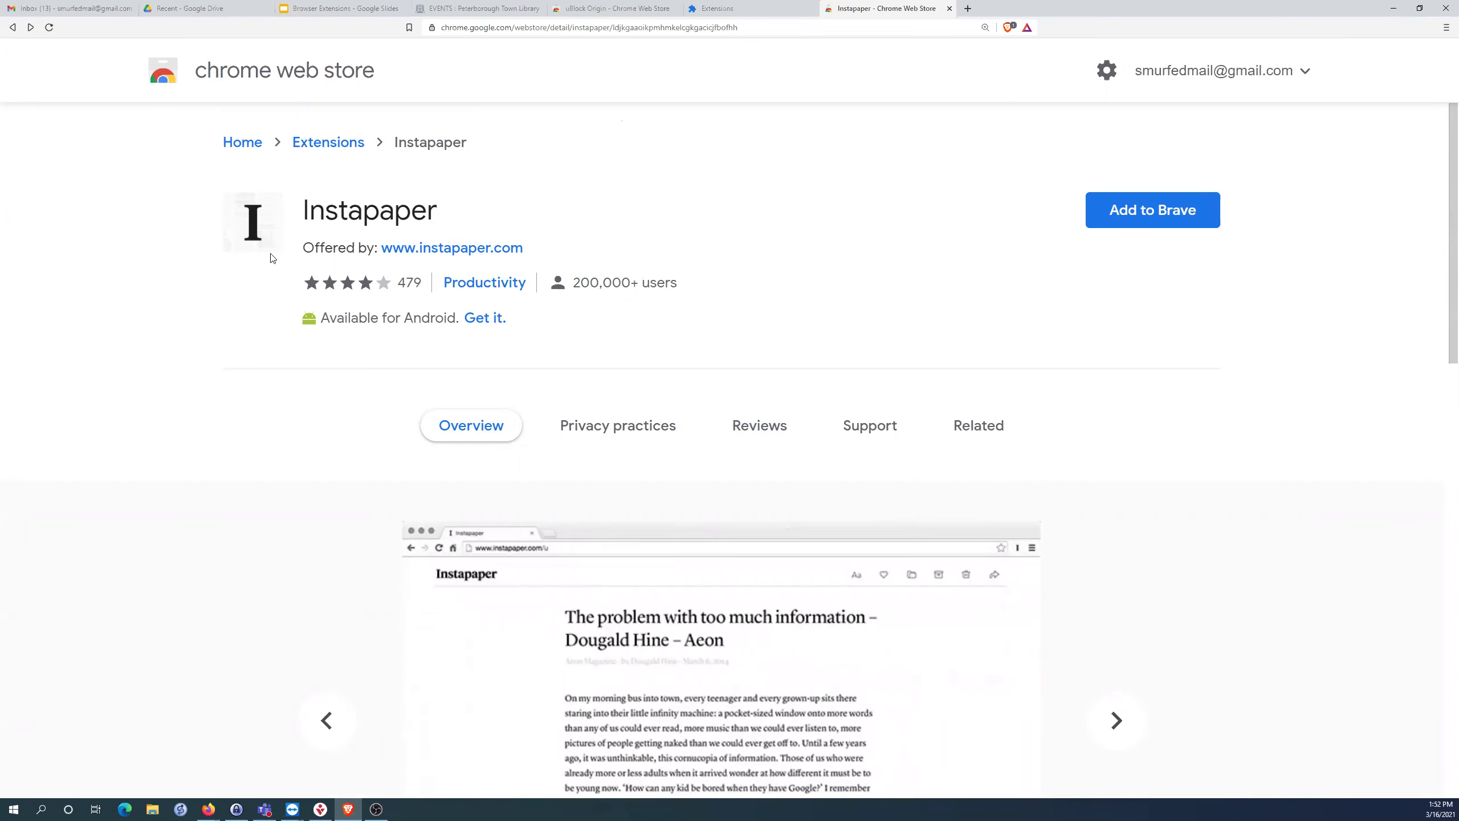
# - Open Custom Cursor for Chrome from Recommended For You on the Extensions category page
pyautogui.click(309, 143)
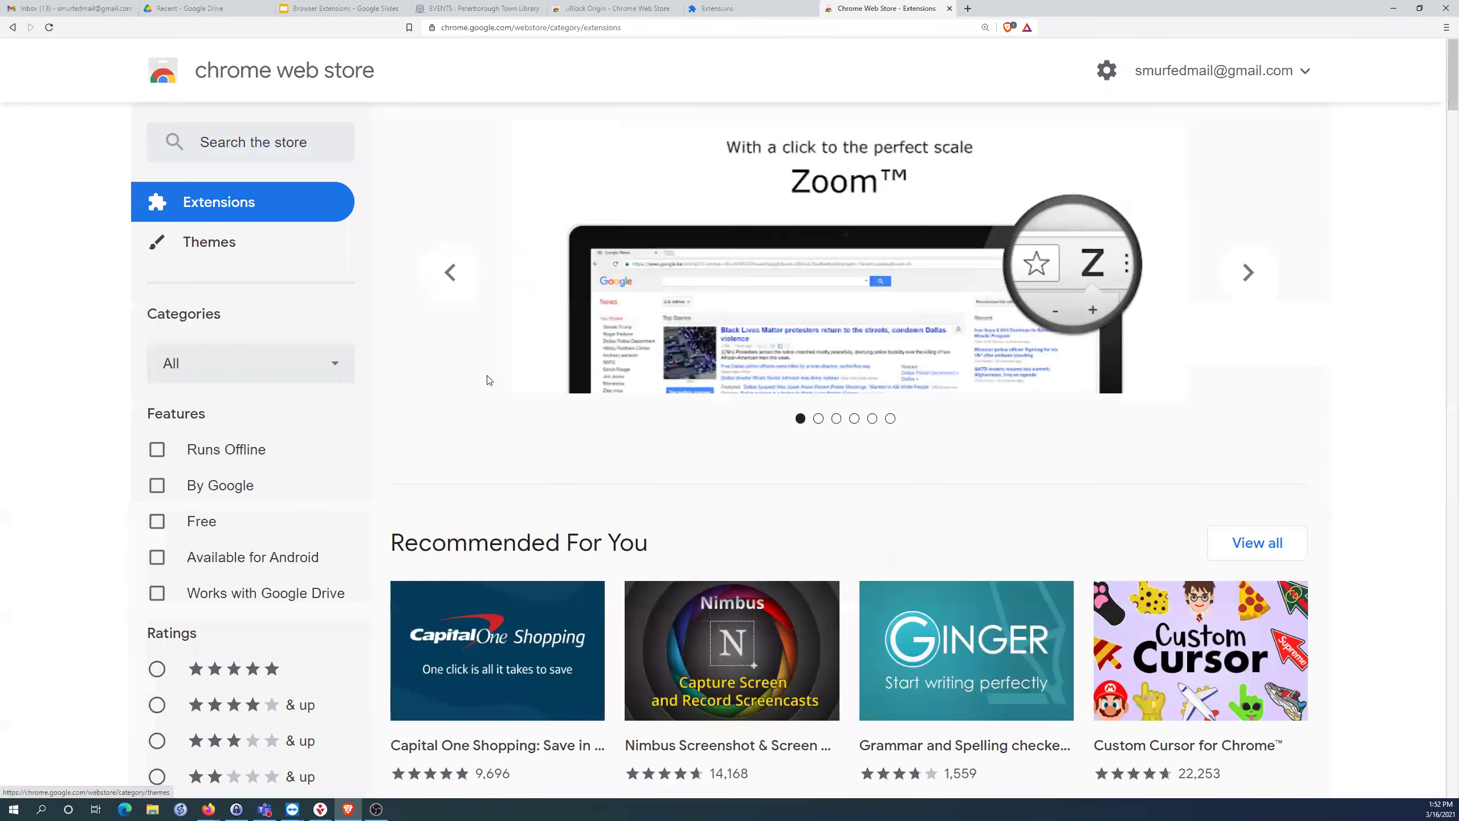
pyautogui.scroll(-1, 368, 356)
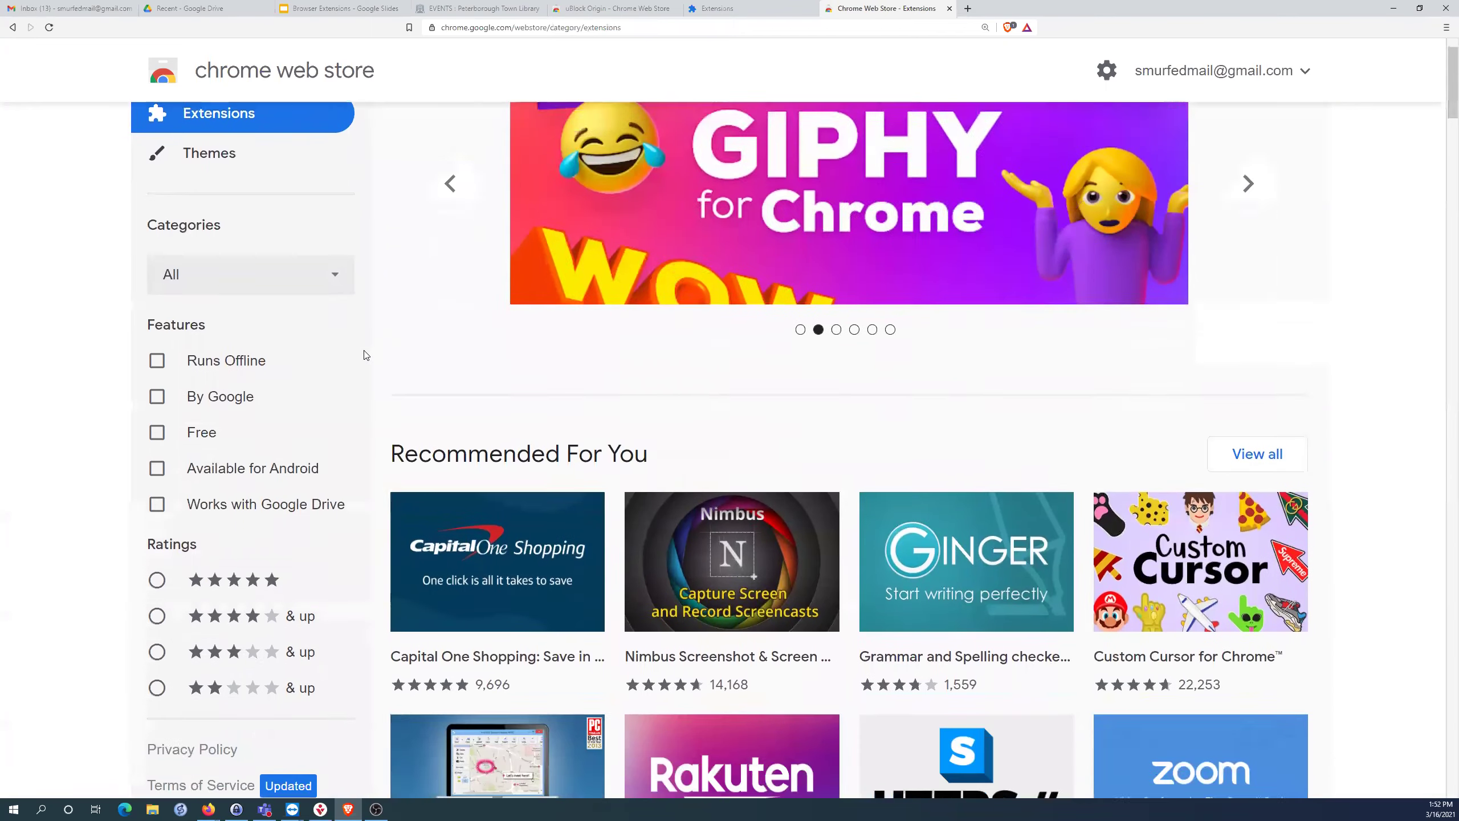
pyautogui.scroll(-4, 364, 354)
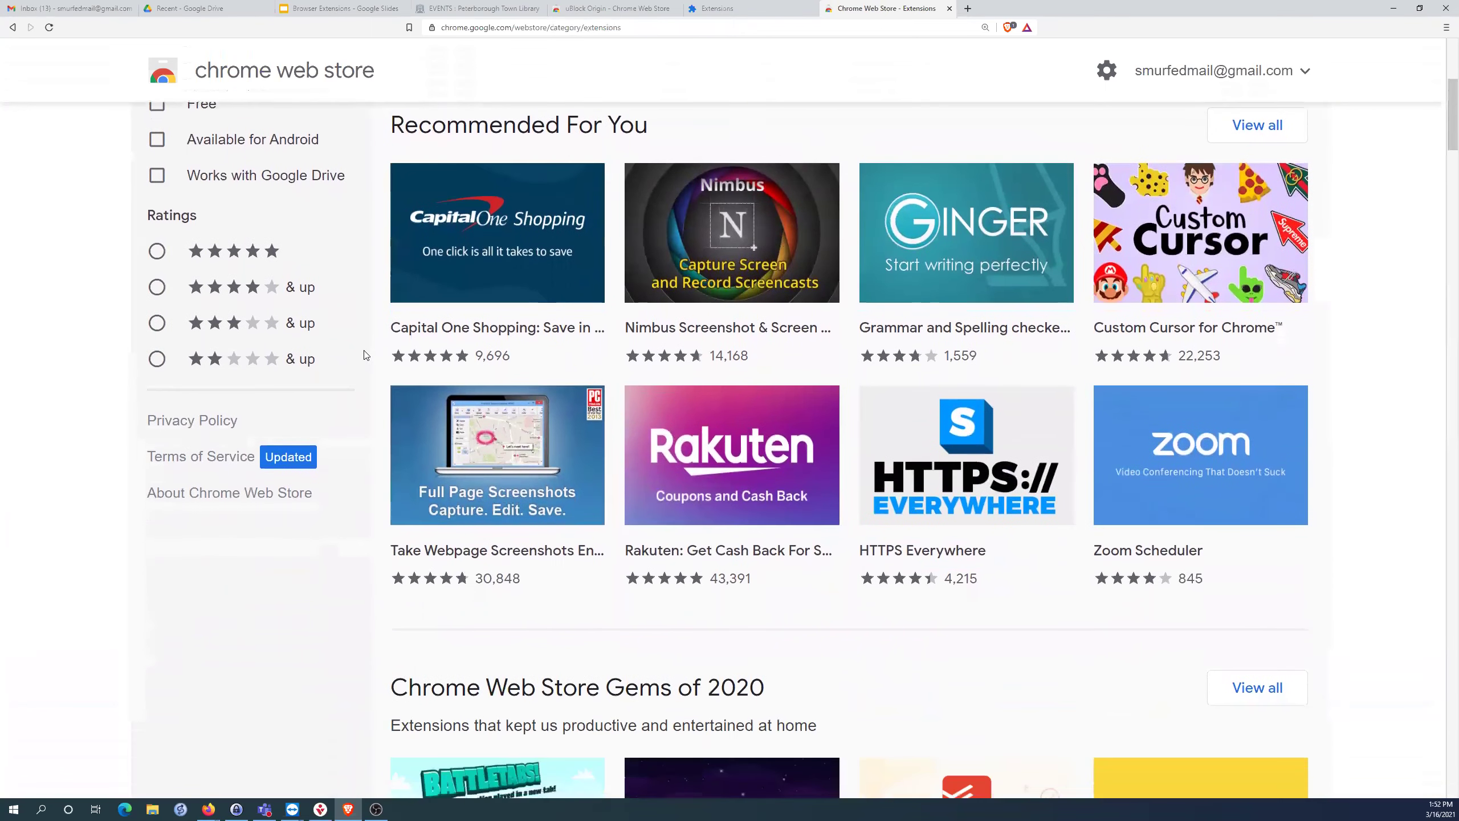
pyautogui.scroll(4, 363, 355)
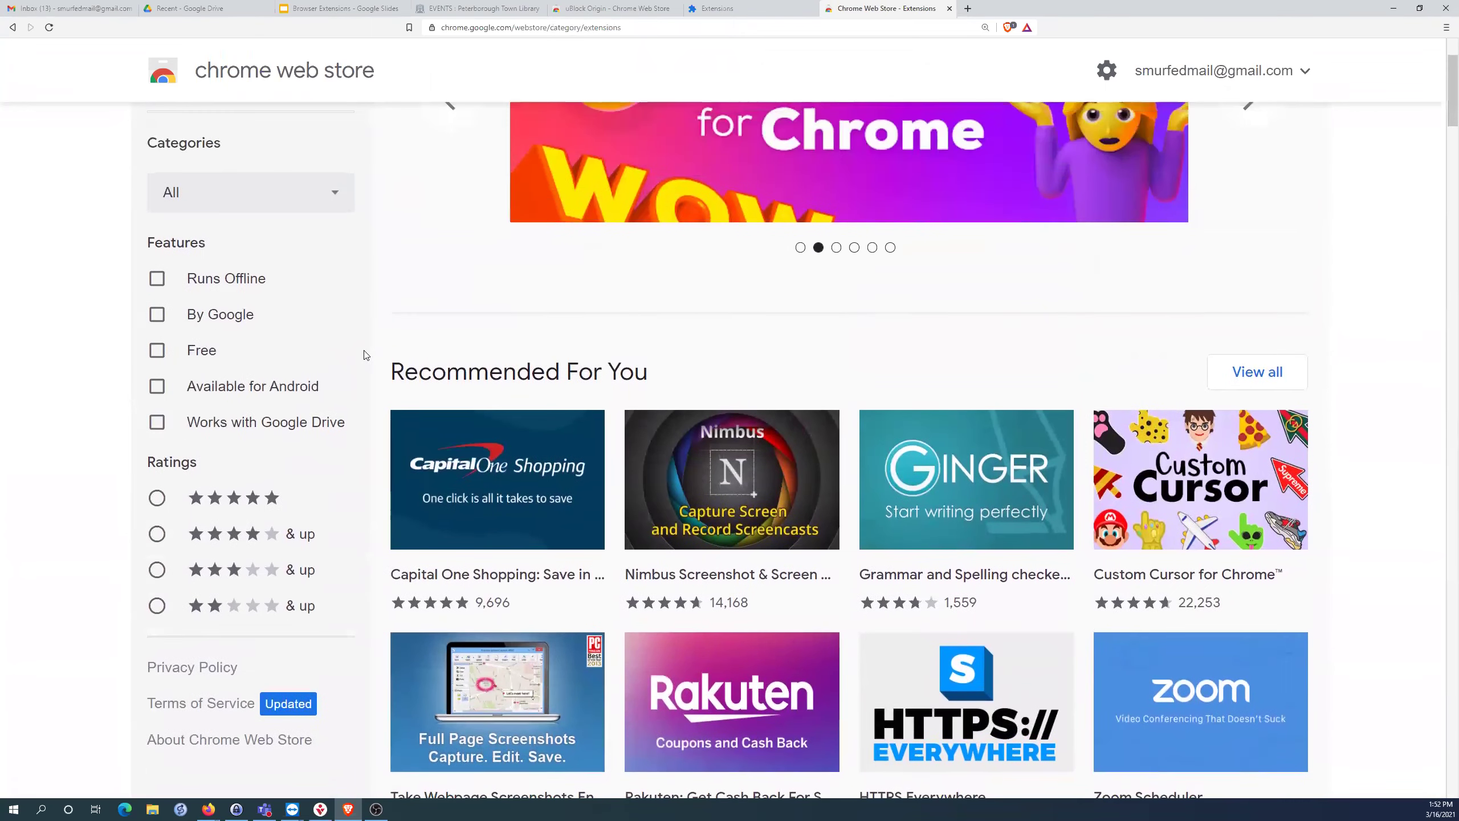
pyautogui.scroll(2, 364, 354)
pyautogui.scroll(-6, 363, 355)
pyautogui.scroll(2, 363, 355)
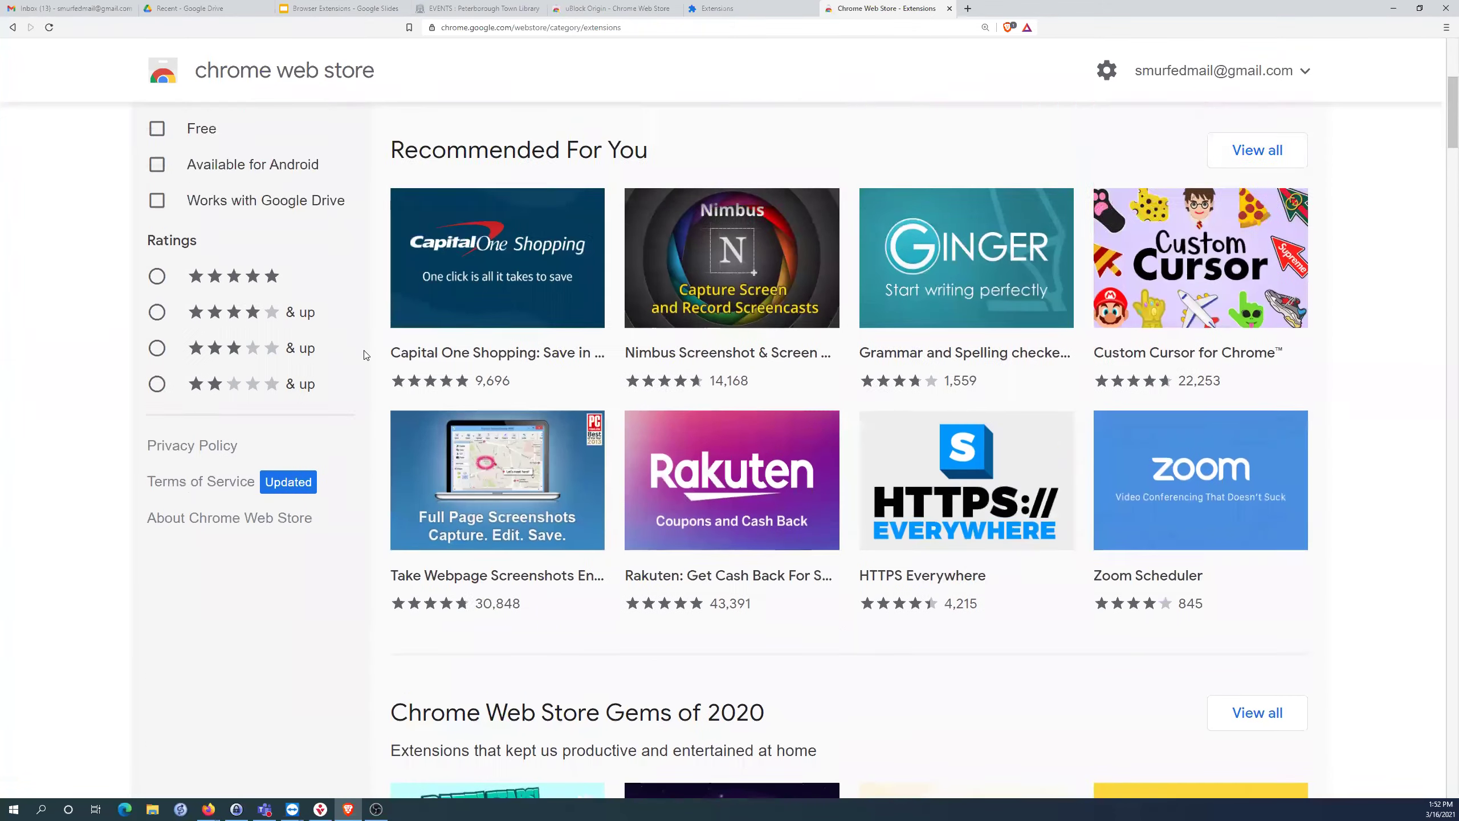
pyautogui.scroll(5, 364, 354)
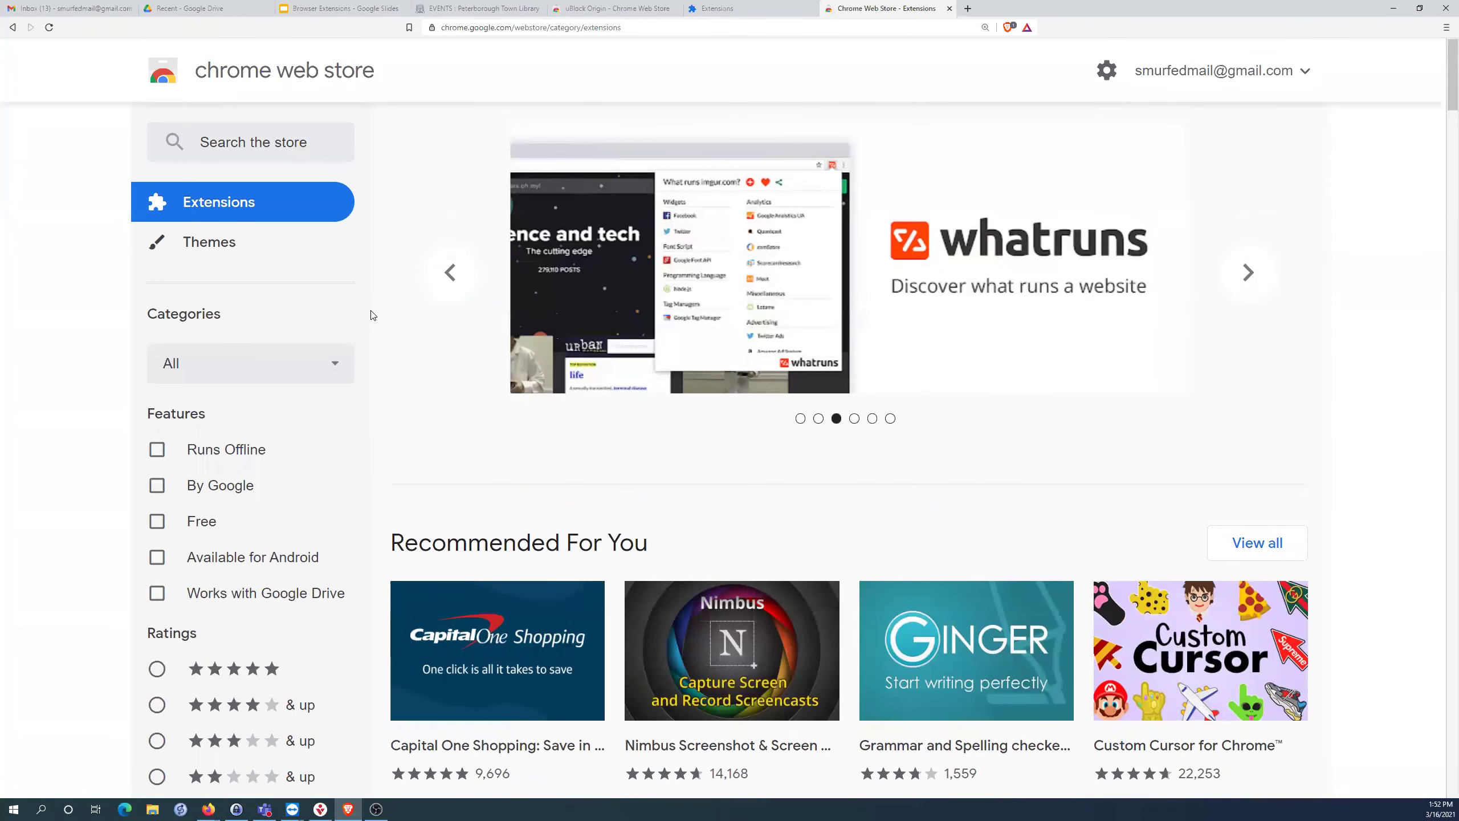
pyautogui.scroll(-5, 372, 315)
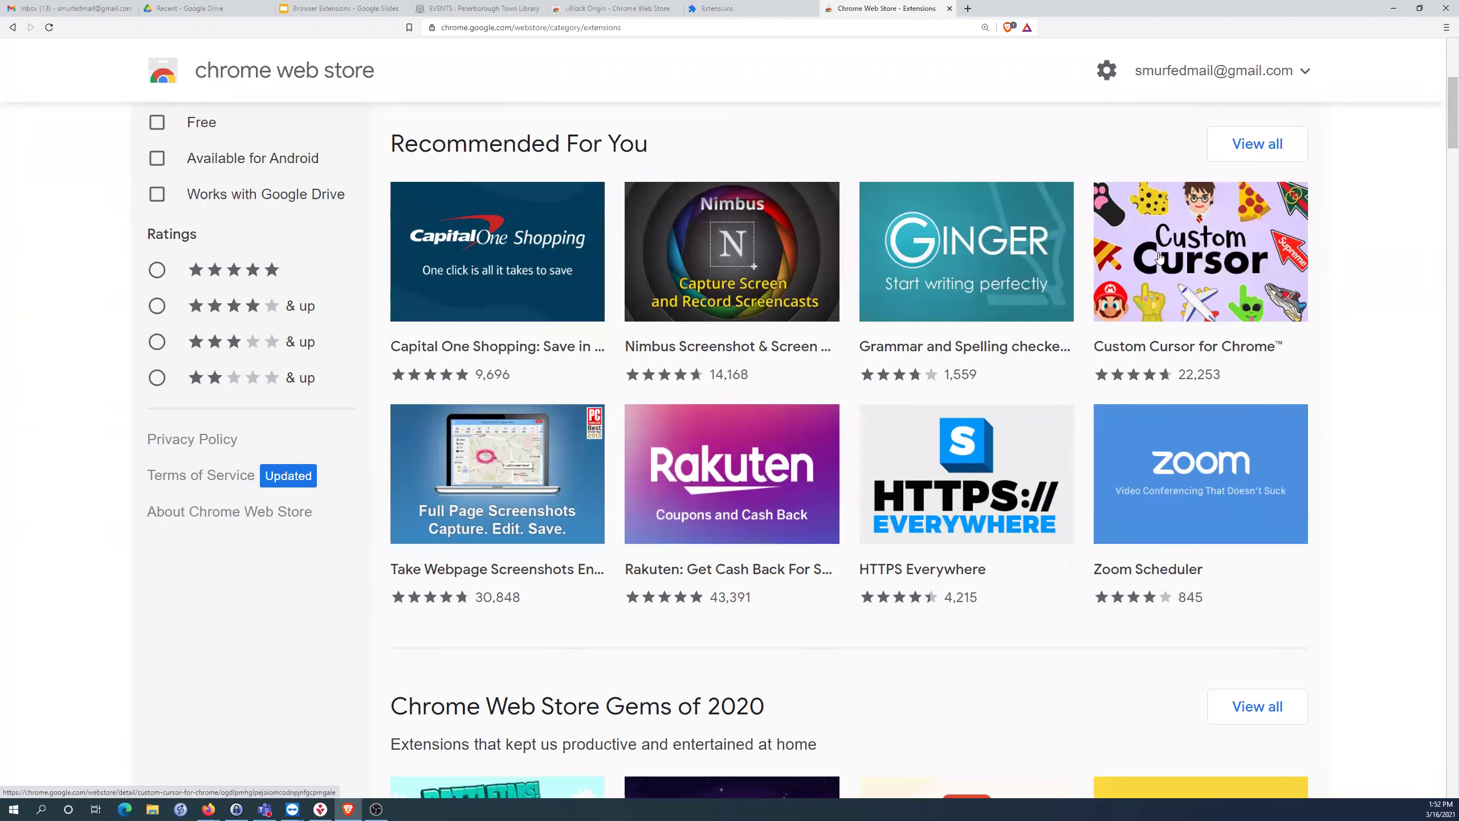
pyautogui.click(1210, 253)
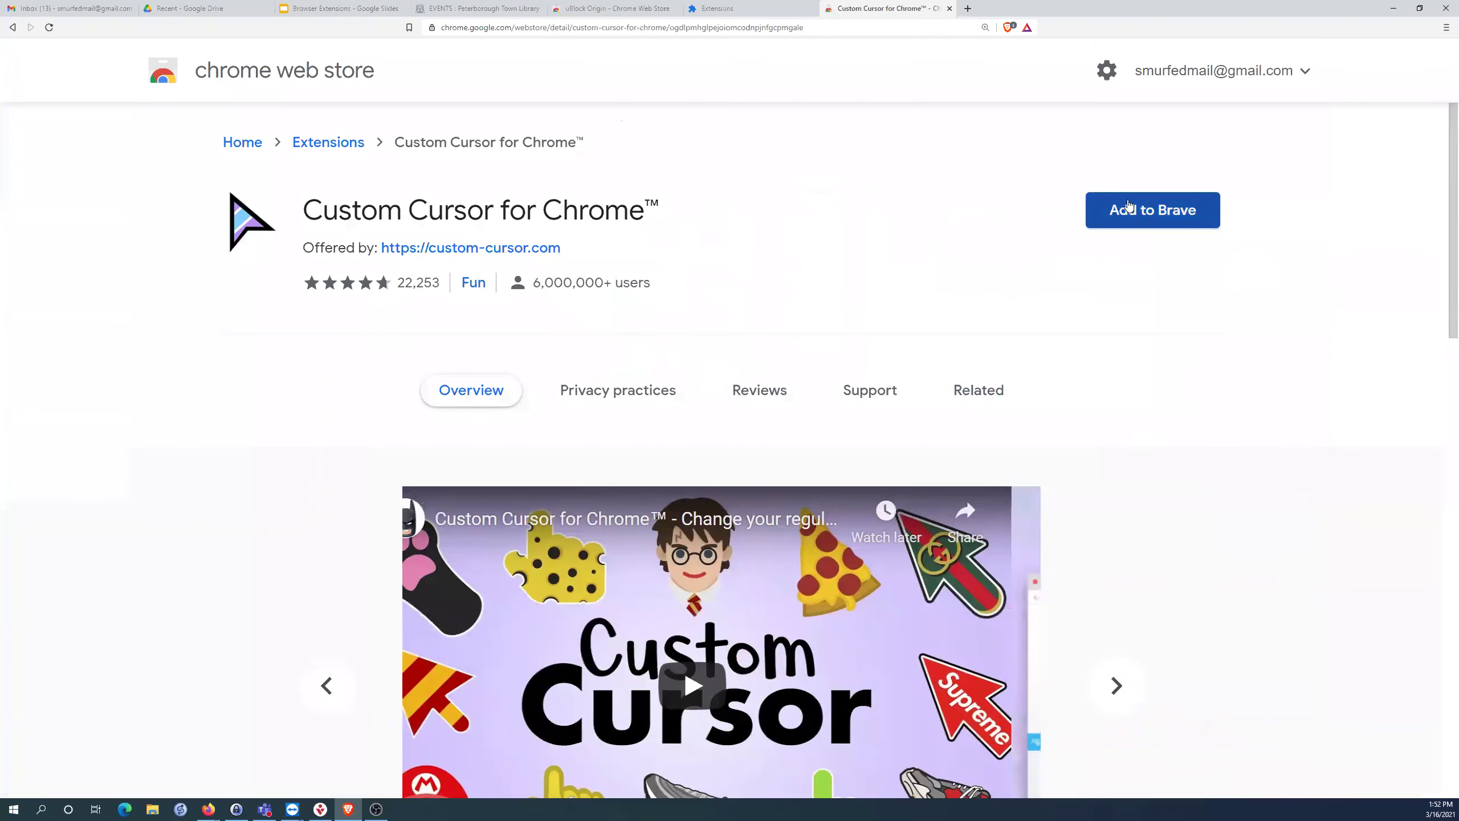
# - Add Custom Cursor for Chrome to Brave and browse the cursor packs on its success page
pyautogui.click(1128, 205)
pyautogui.click(759, 145)
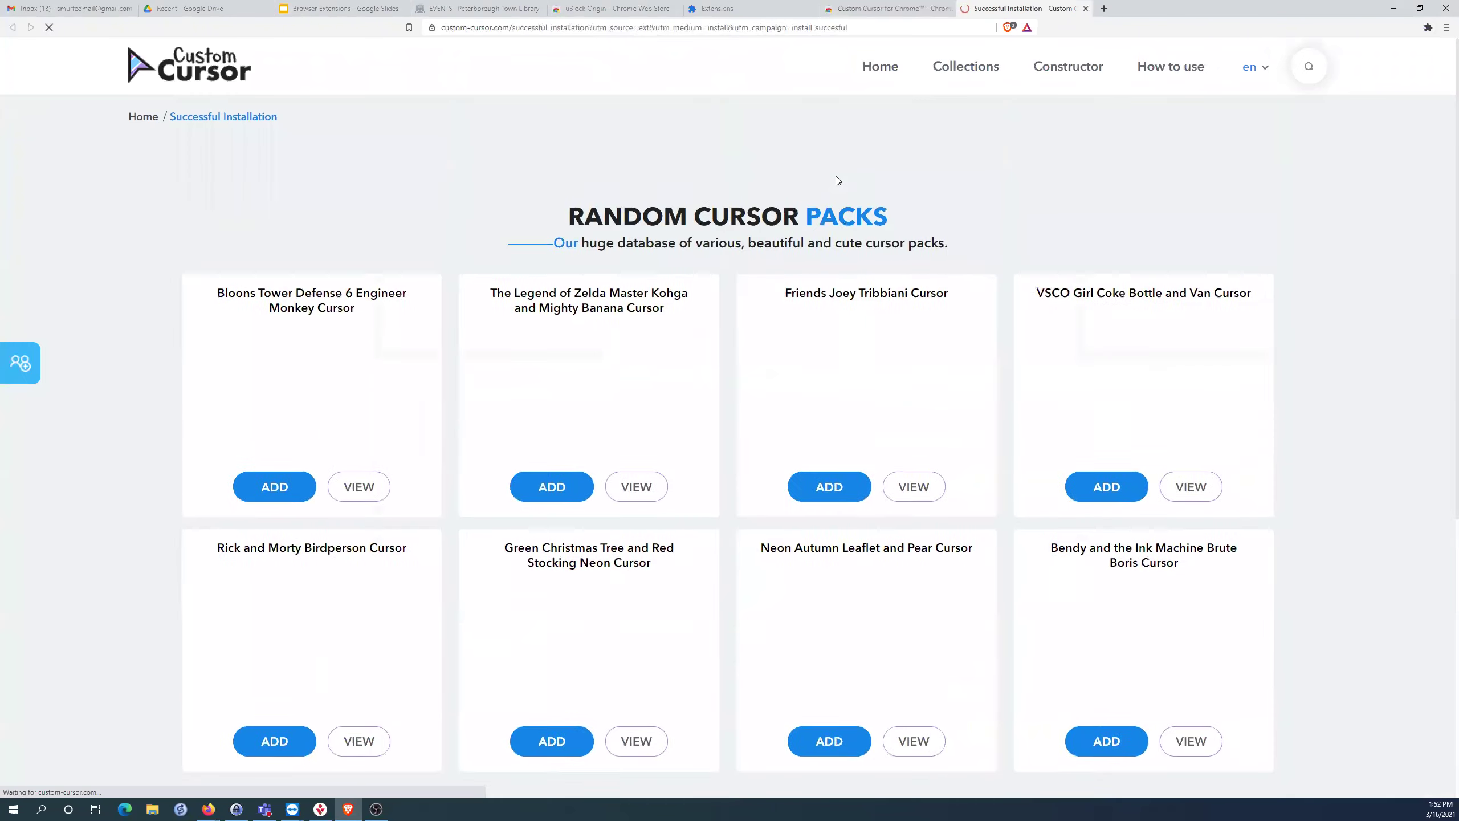
pyautogui.scroll(-1, 691, 255)
pyautogui.scroll(-3, 692, 259)
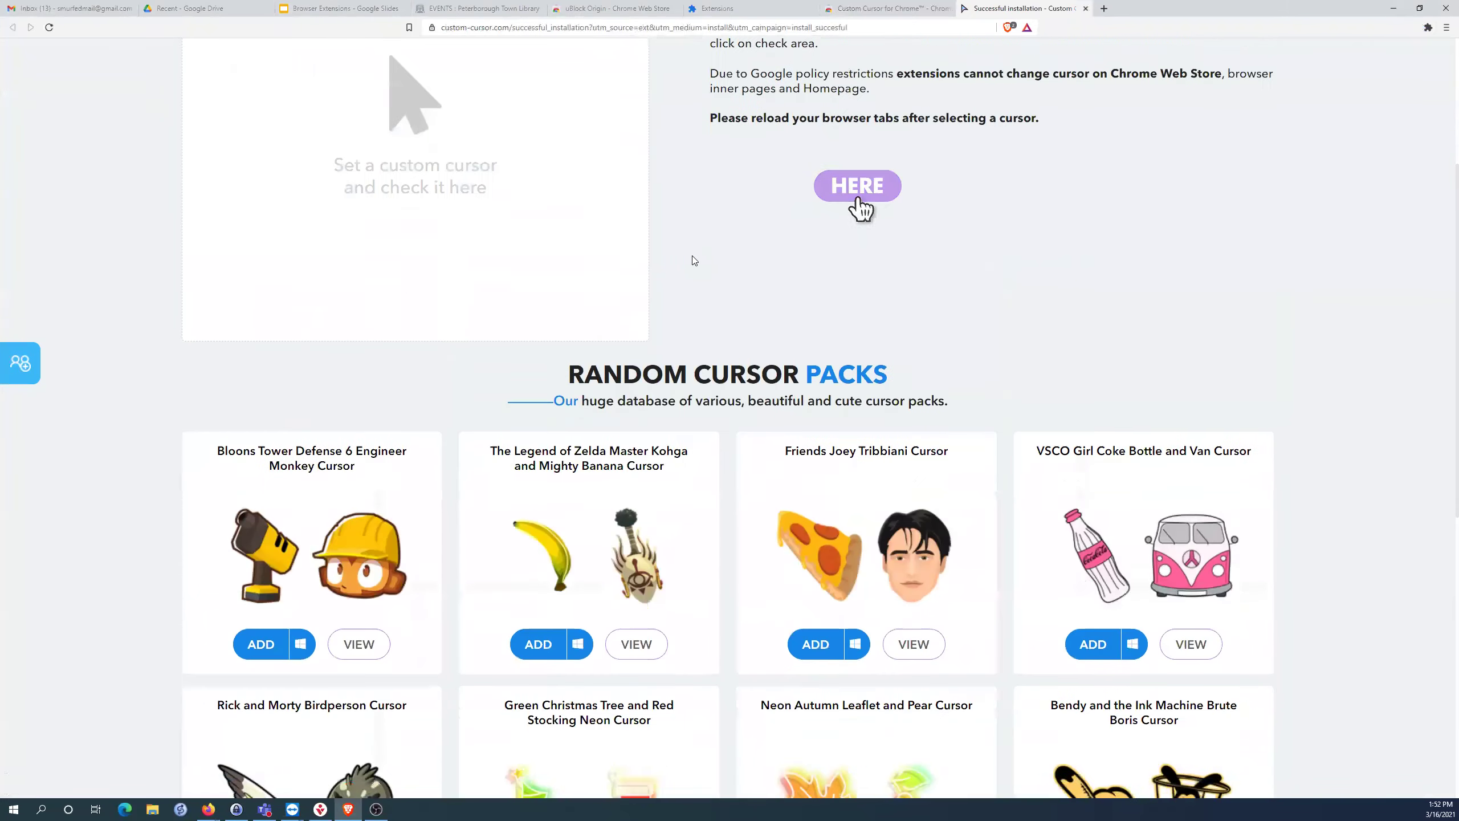
pyautogui.scroll(5, 692, 260)
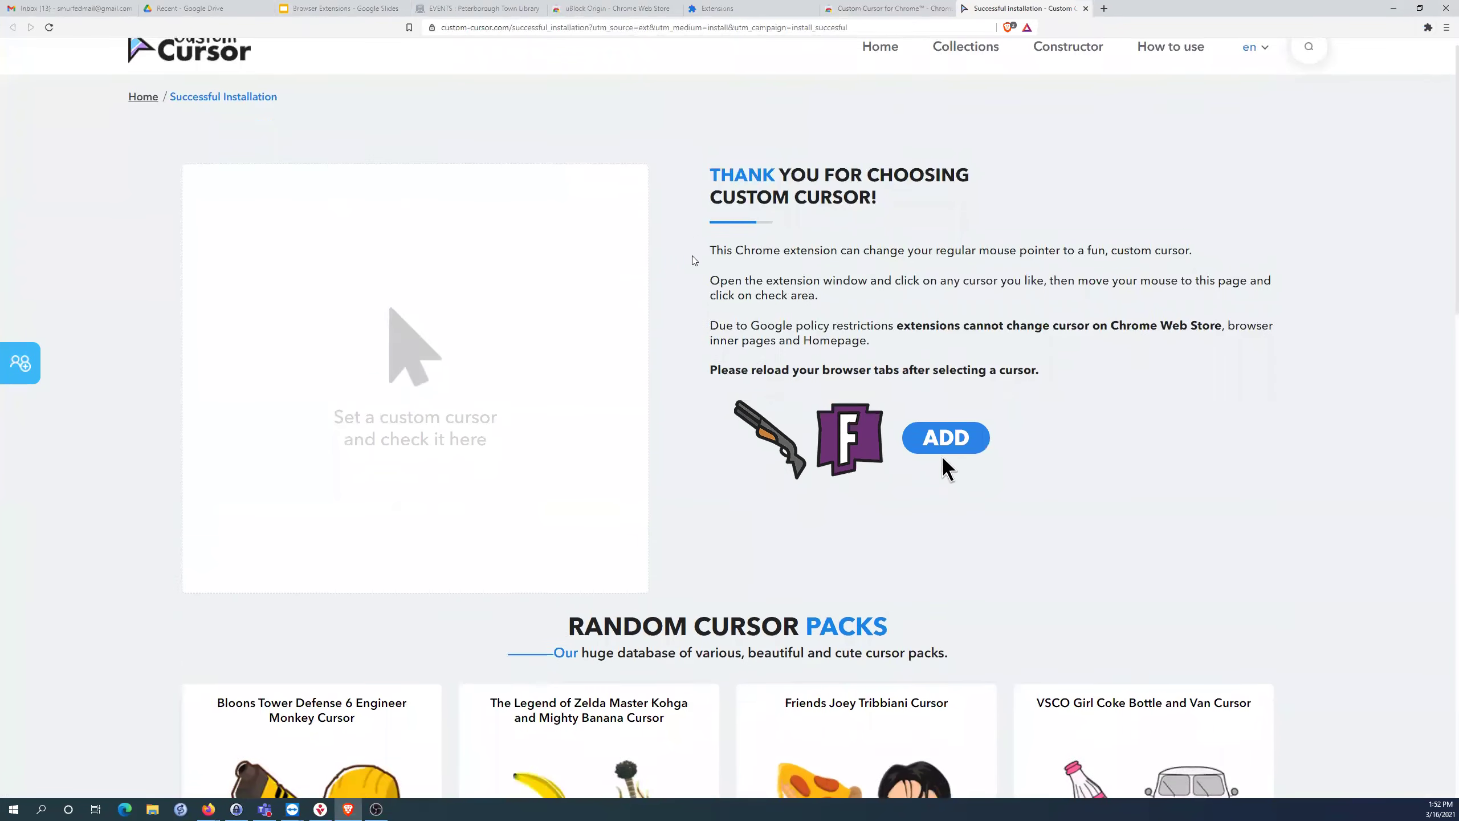
pyautogui.scroll(-6, 694, 260)
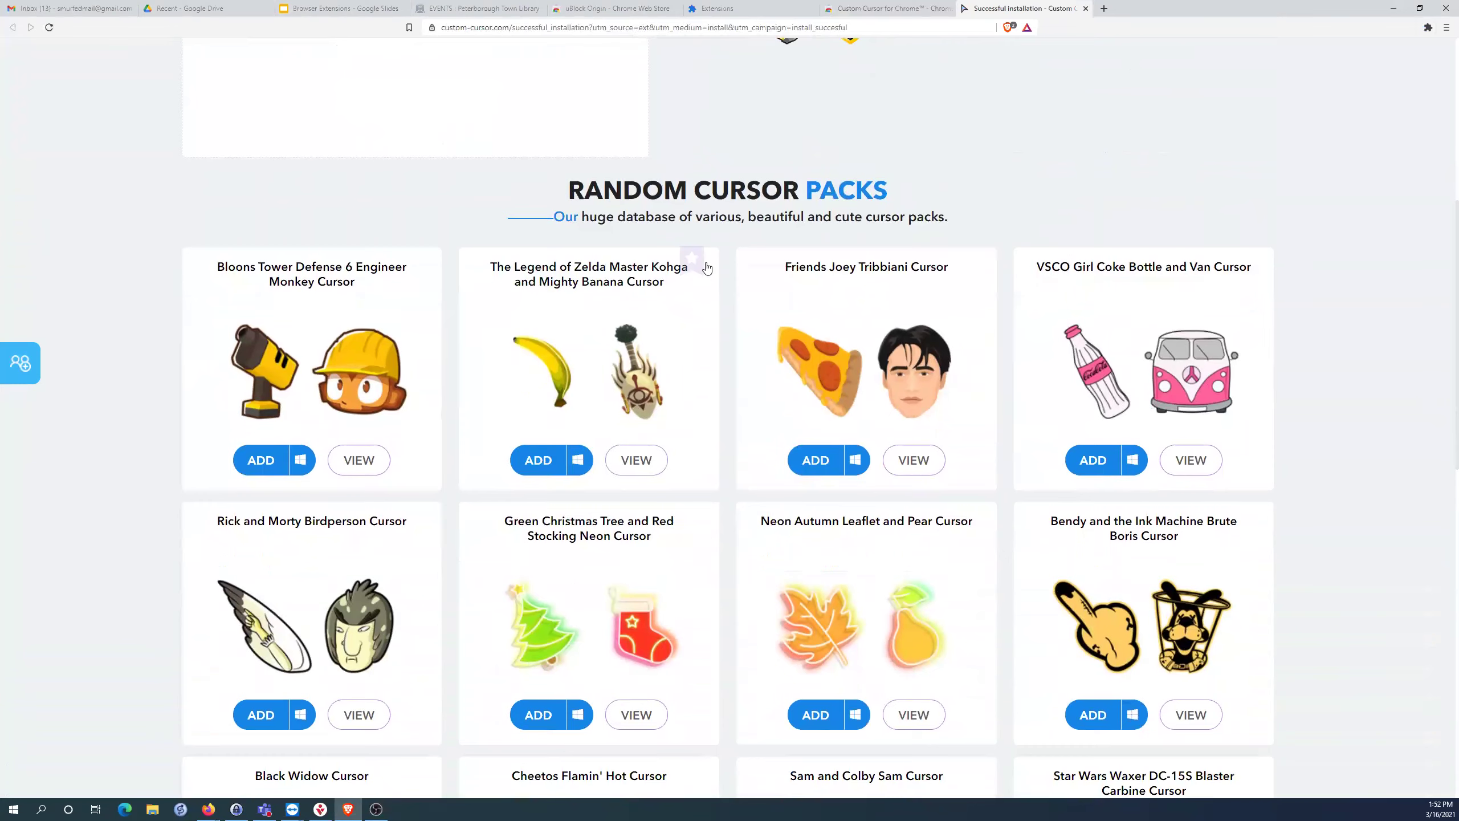
pyautogui.scroll(-2, 711, 283)
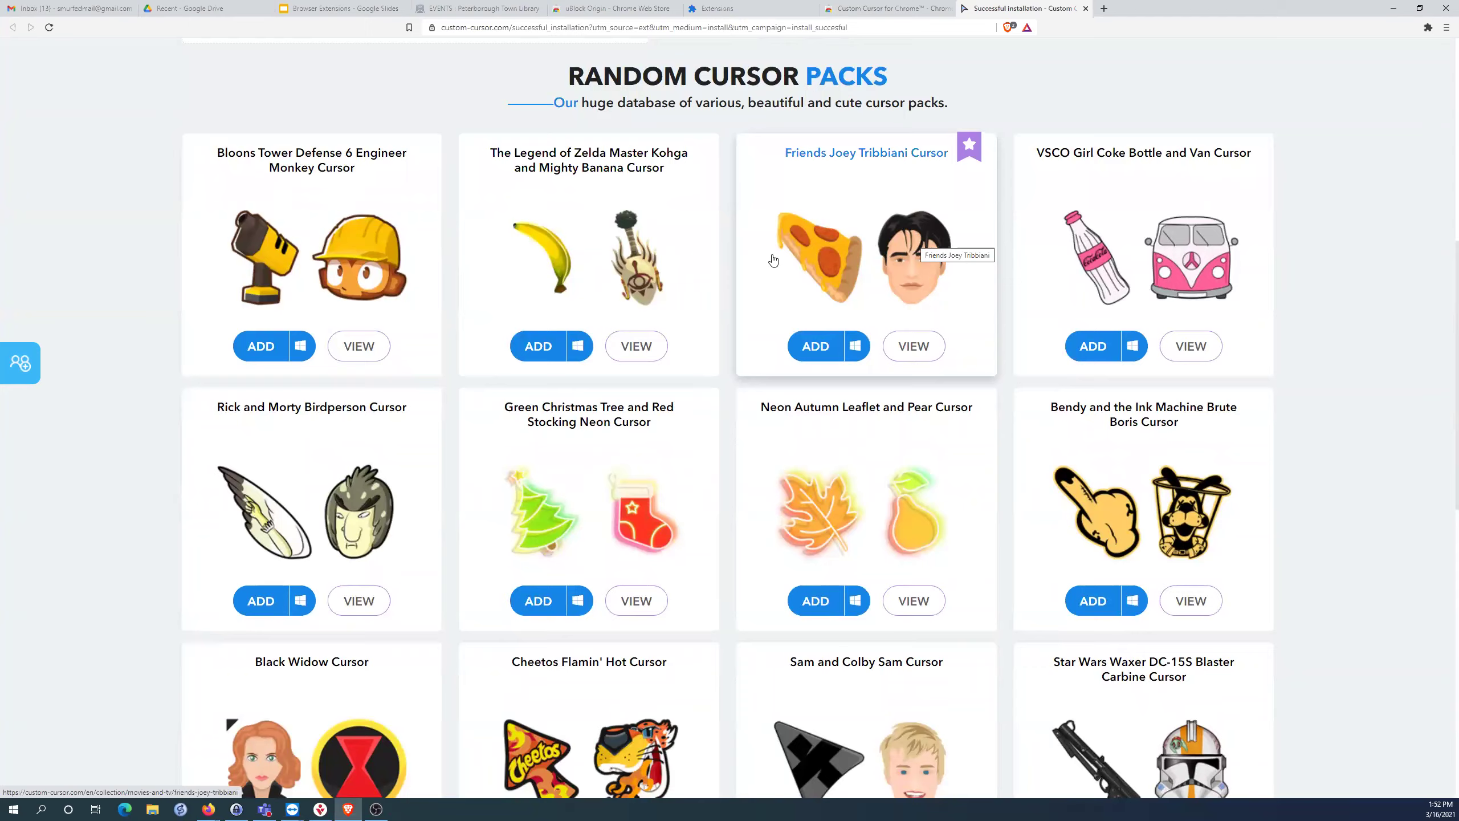
pyautogui.scroll(-7, 774, 259)
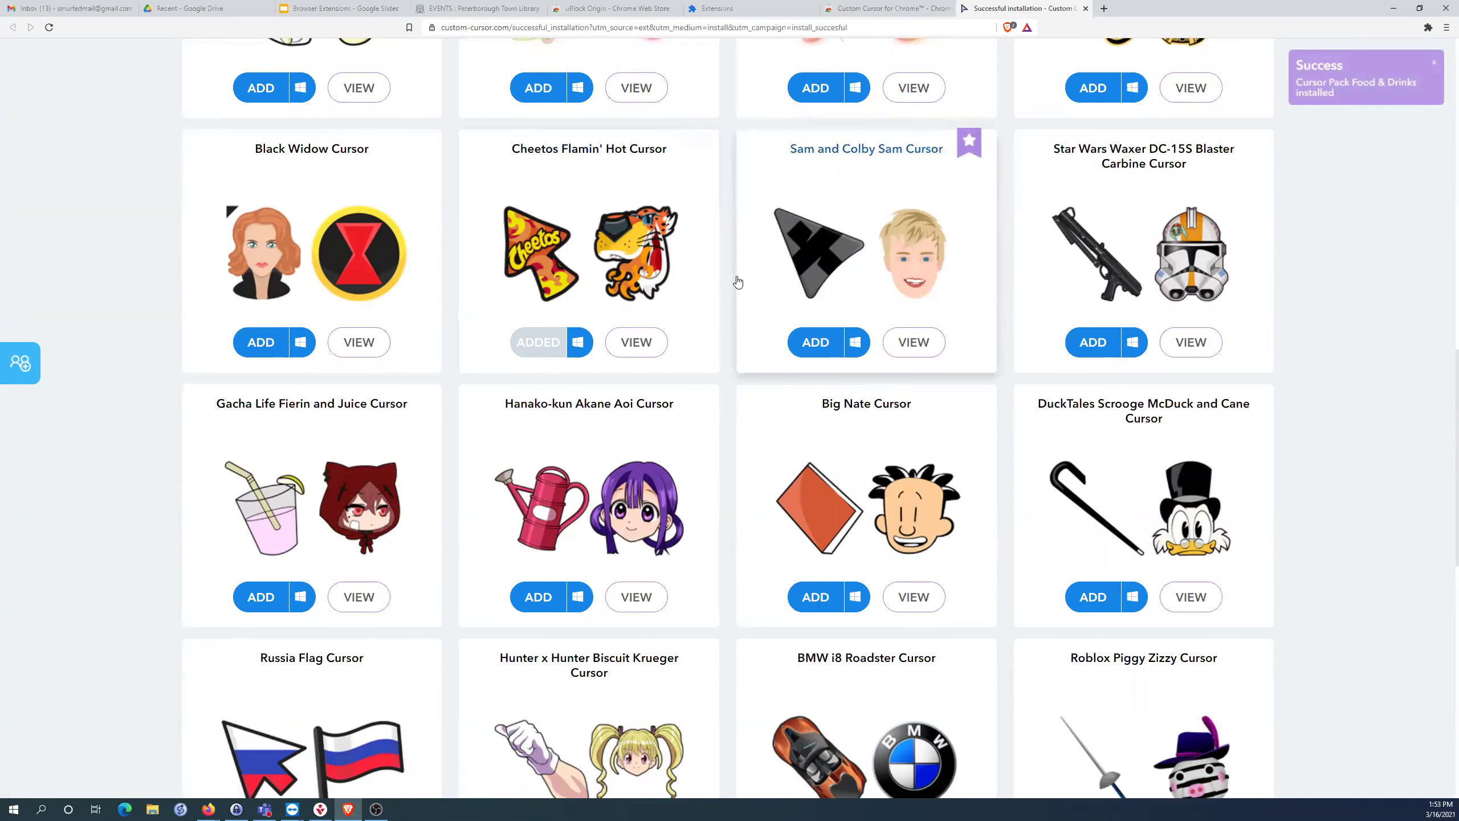
pyautogui.scroll(6, 737, 282)
pyautogui.scroll(8, 736, 282)
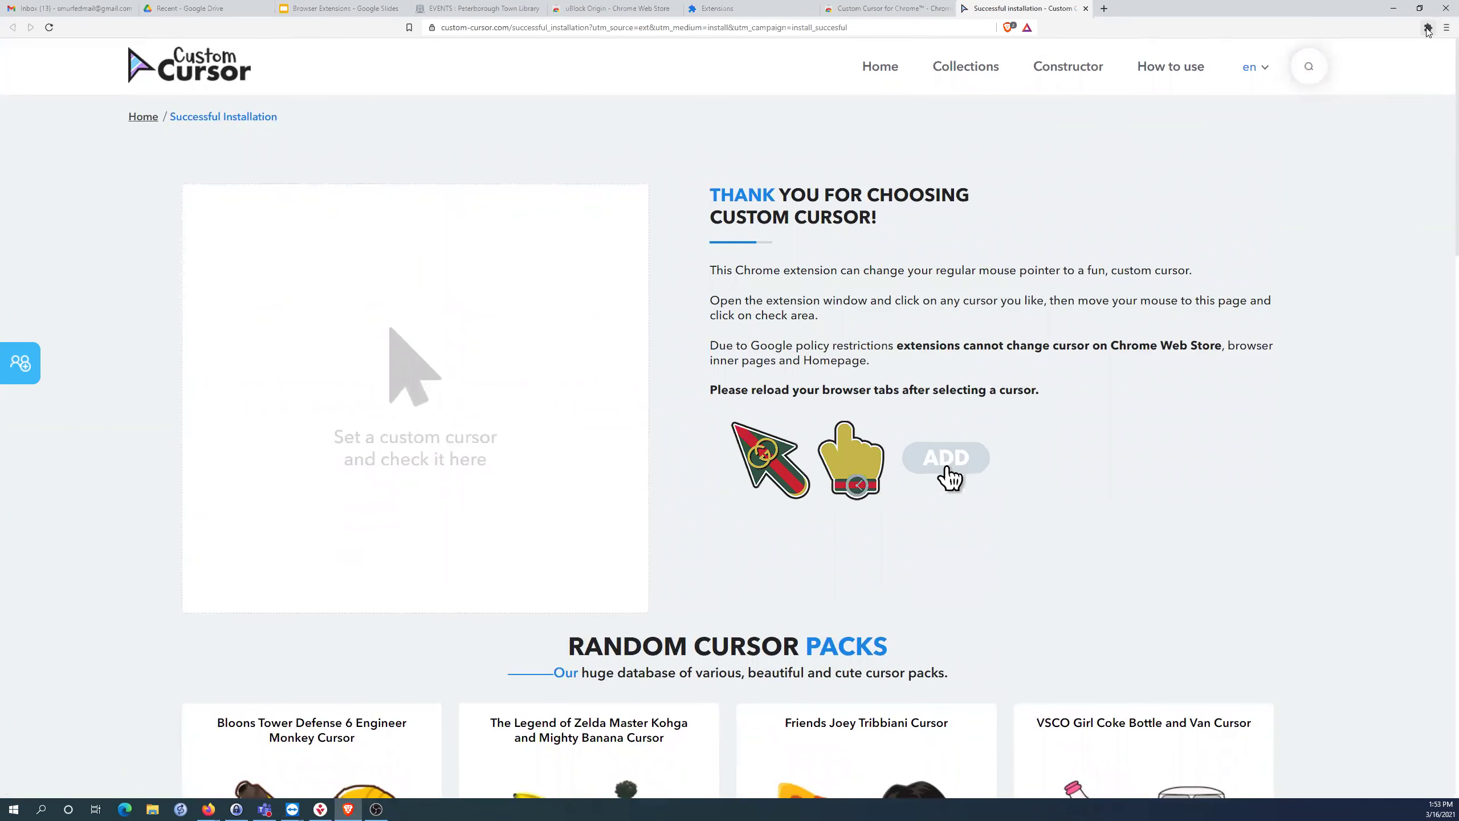
# - Inspect Custom Cursor in the toolbar extensions menu without changing anything
pyautogui.click(1428, 27)
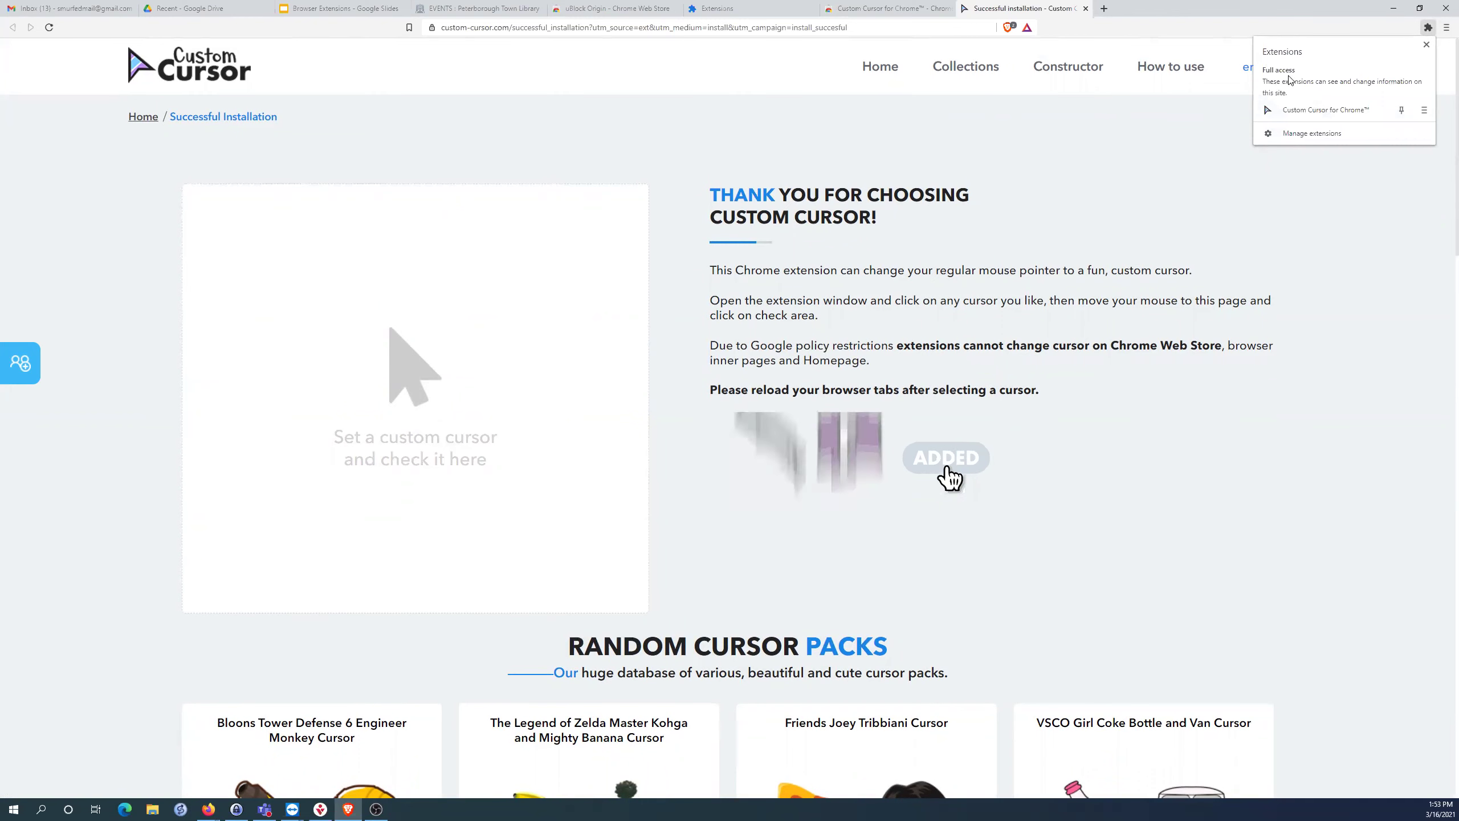
pyautogui.click(1424, 110)
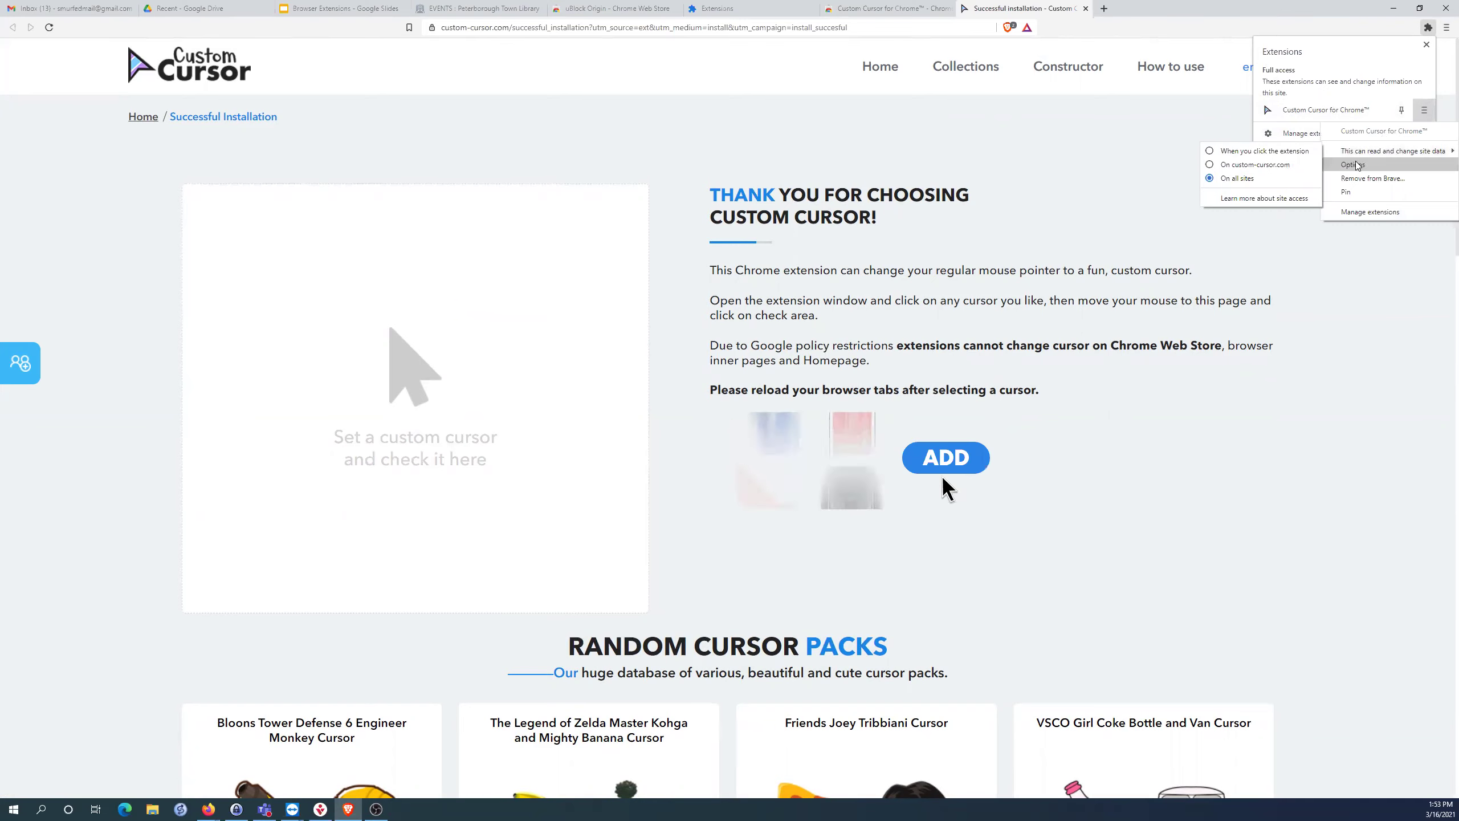
pyautogui.click(1221, 192)
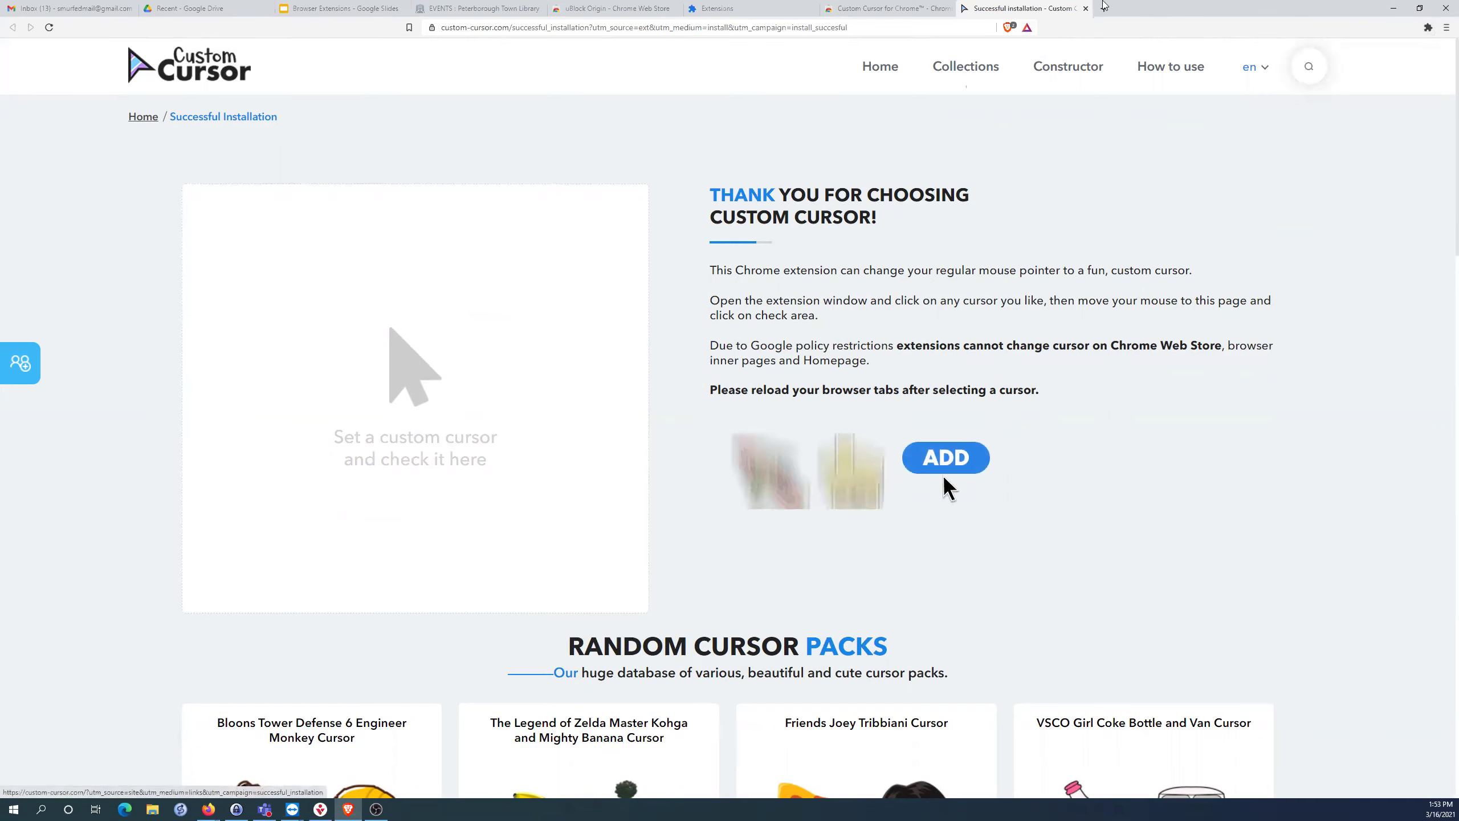
# - Remove Custom Cursor for Chrome on the extensions page and close its installation-success tab
pyautogui.click(746, 6)
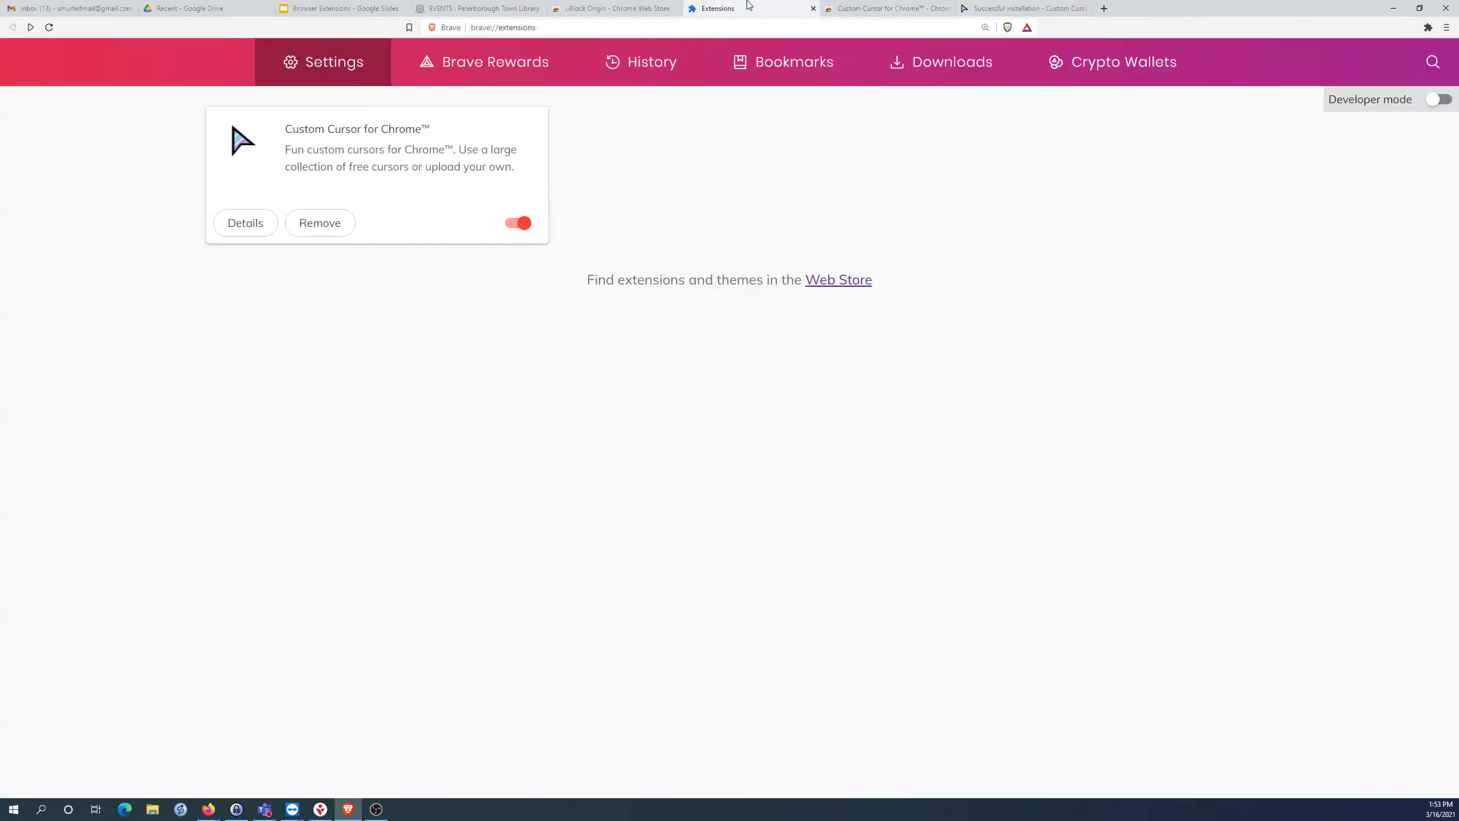
pyautogui.click(304, 224)
pyautogui.click(1337, 118)
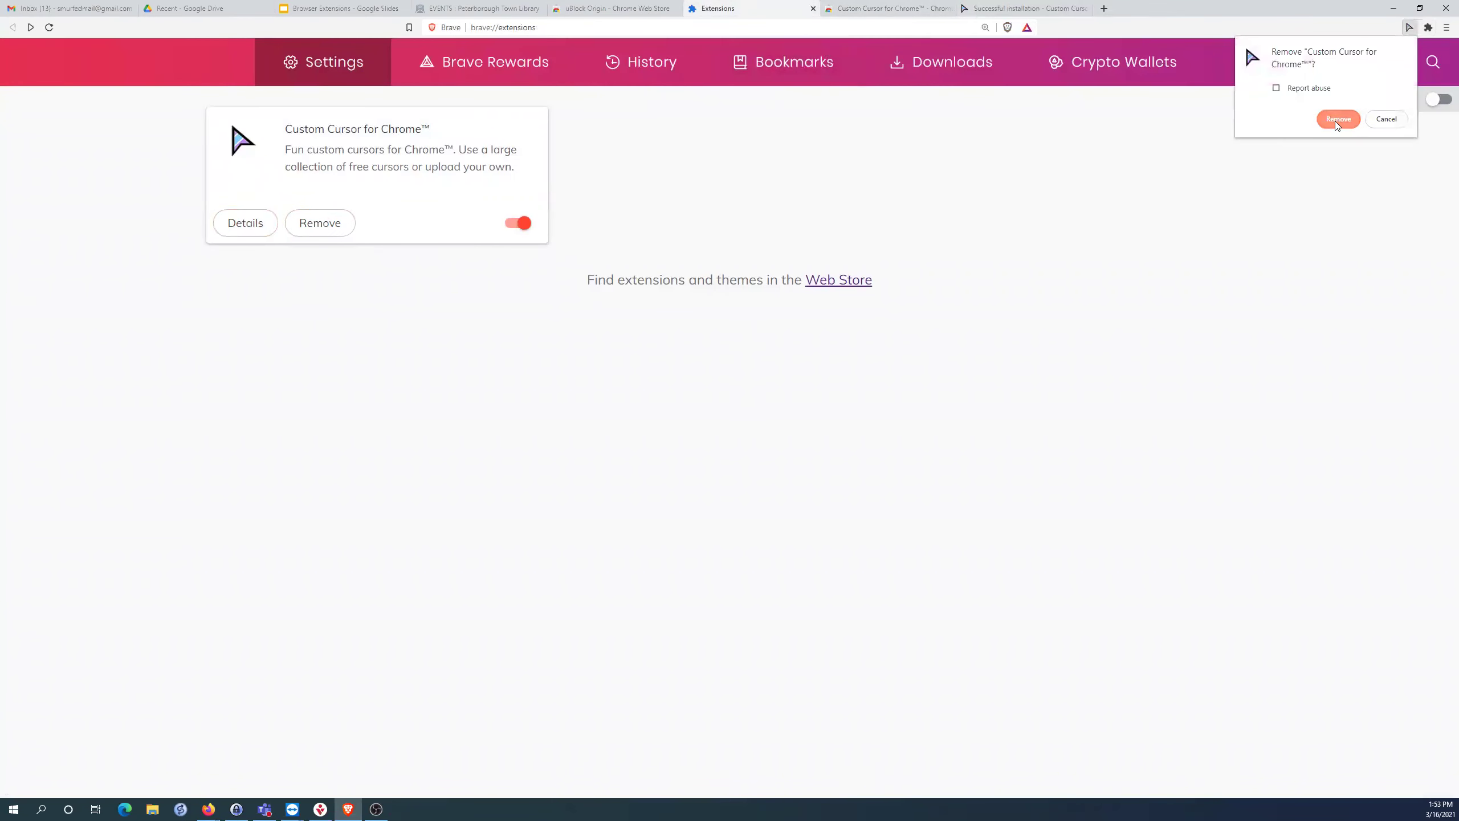
pyautogui.click(988, 7)
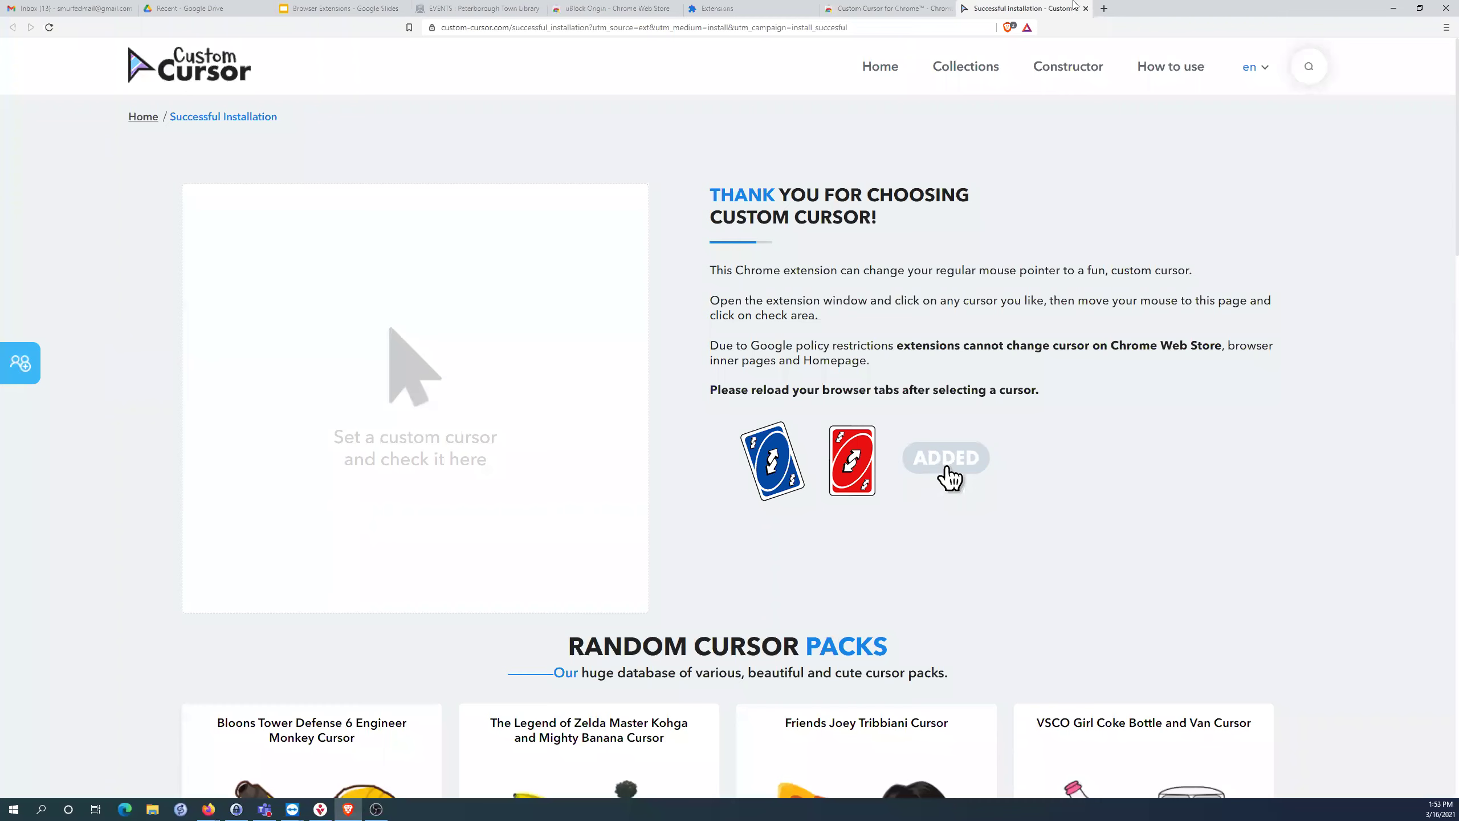
pyautogui.click(1085, 8)
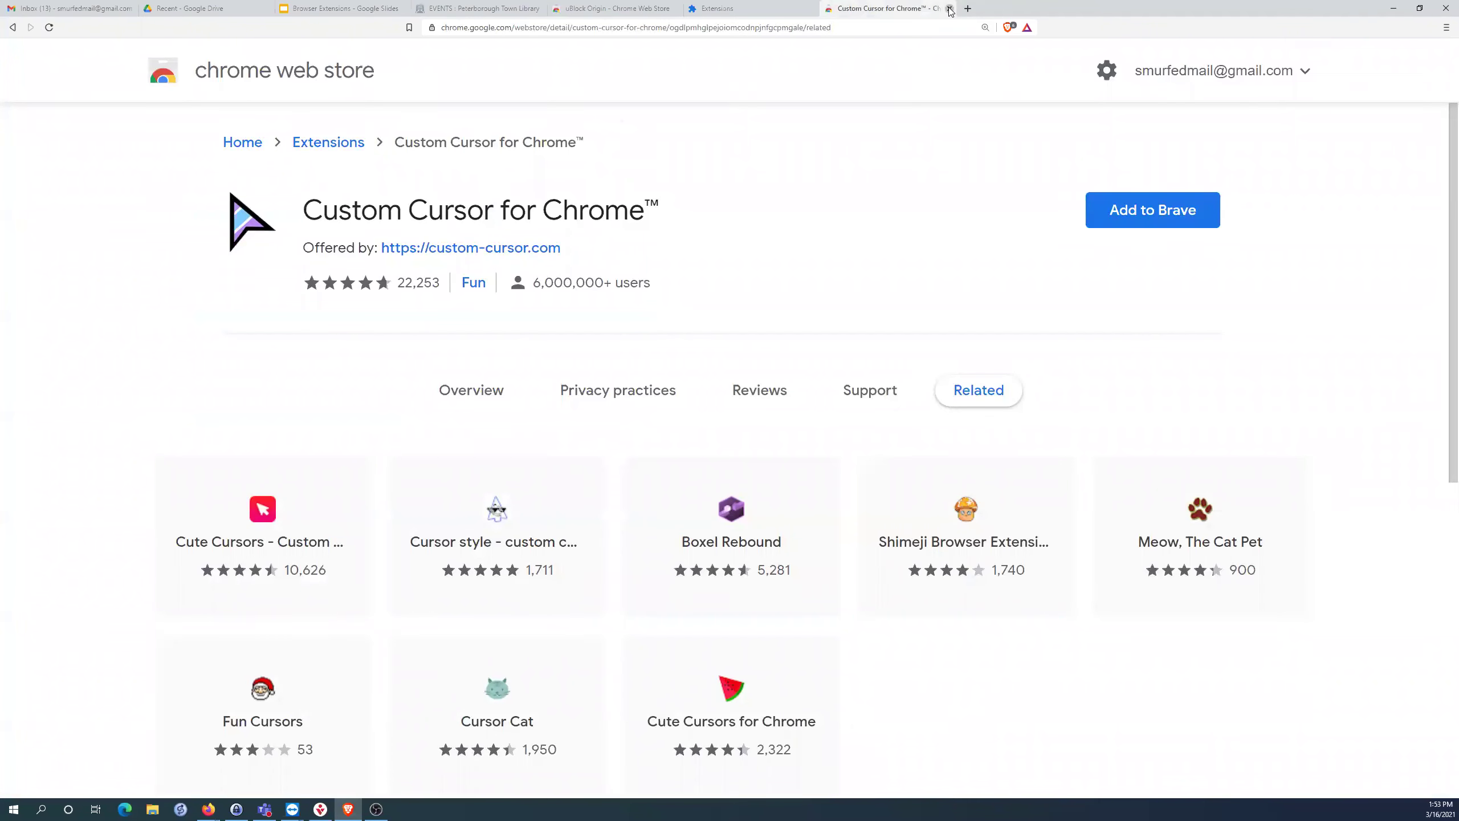
# - Close the Custom Cursor store tab, search the Web Store for 'instapaper', and open its listing
pyautogui.click(949, 9)
pyautogui.click(830, 187)
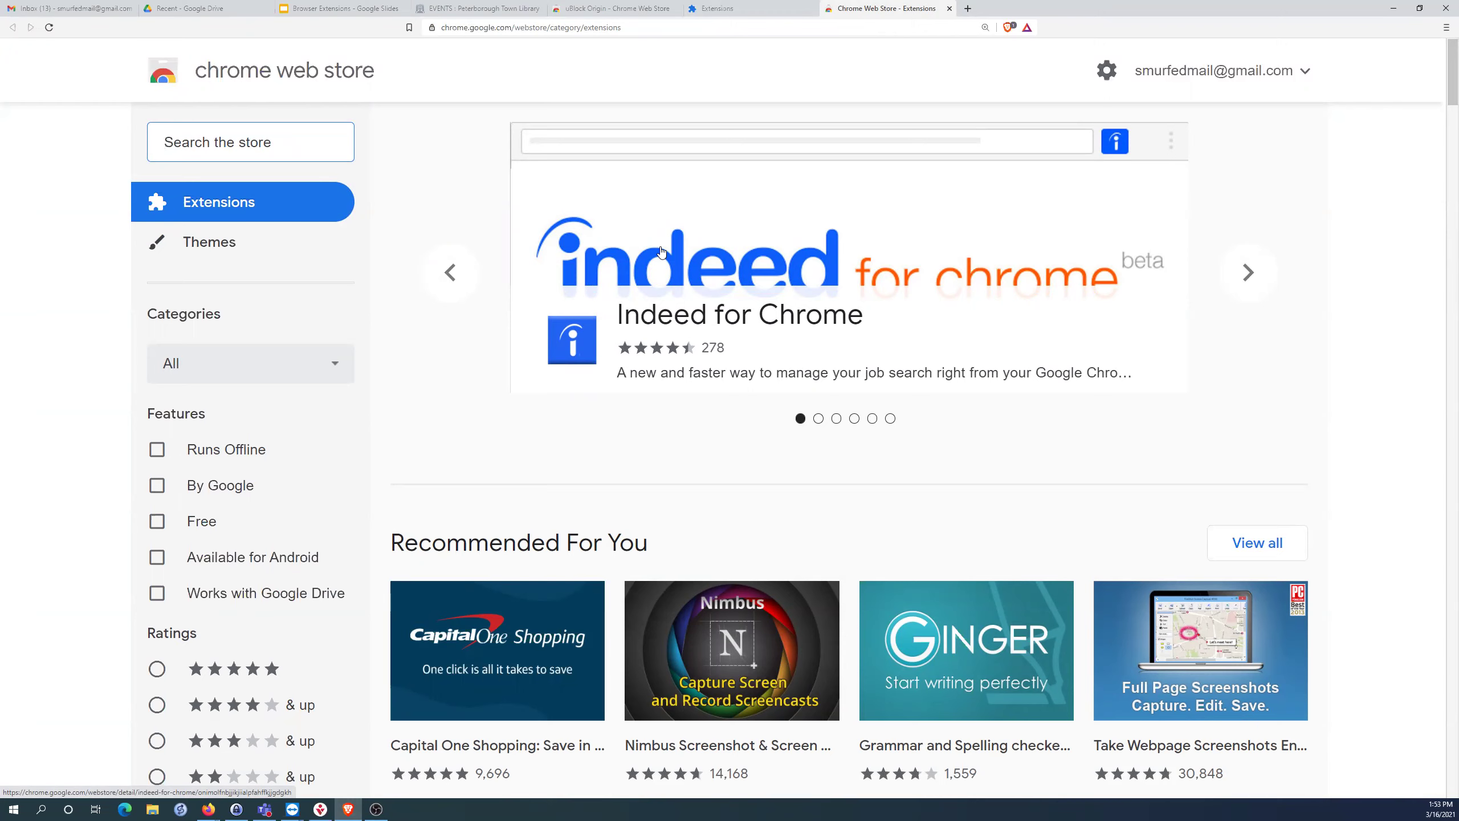
pyautogui.click(190, 143)
pyautogui.write('instapaper')
pyautogui.press('Return')
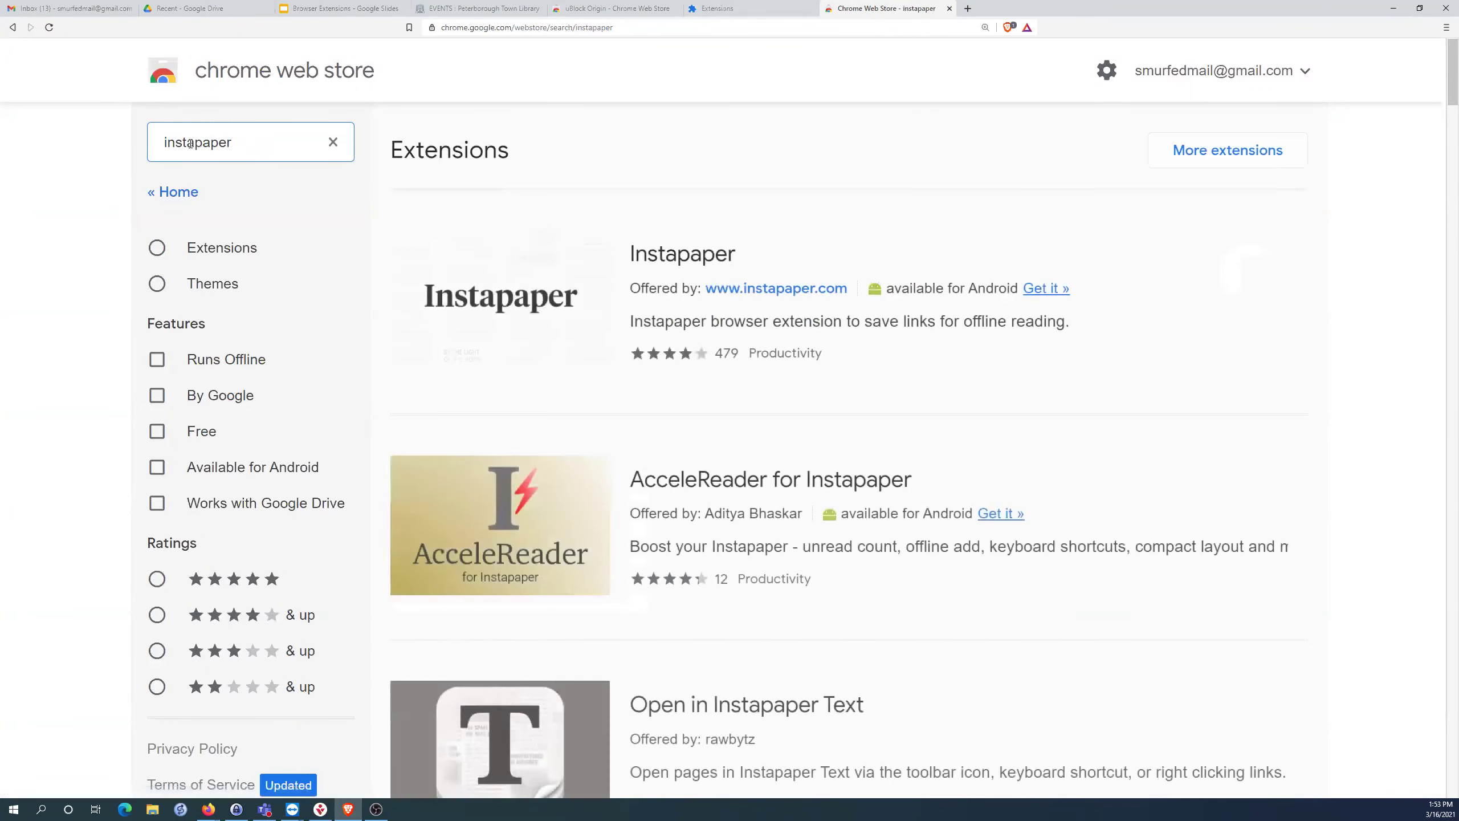
pyautogui.click(612, 295)
# - Add Instapaper to Brave and verify it appears on the extensions page
pyautogui.click(1176, 217)
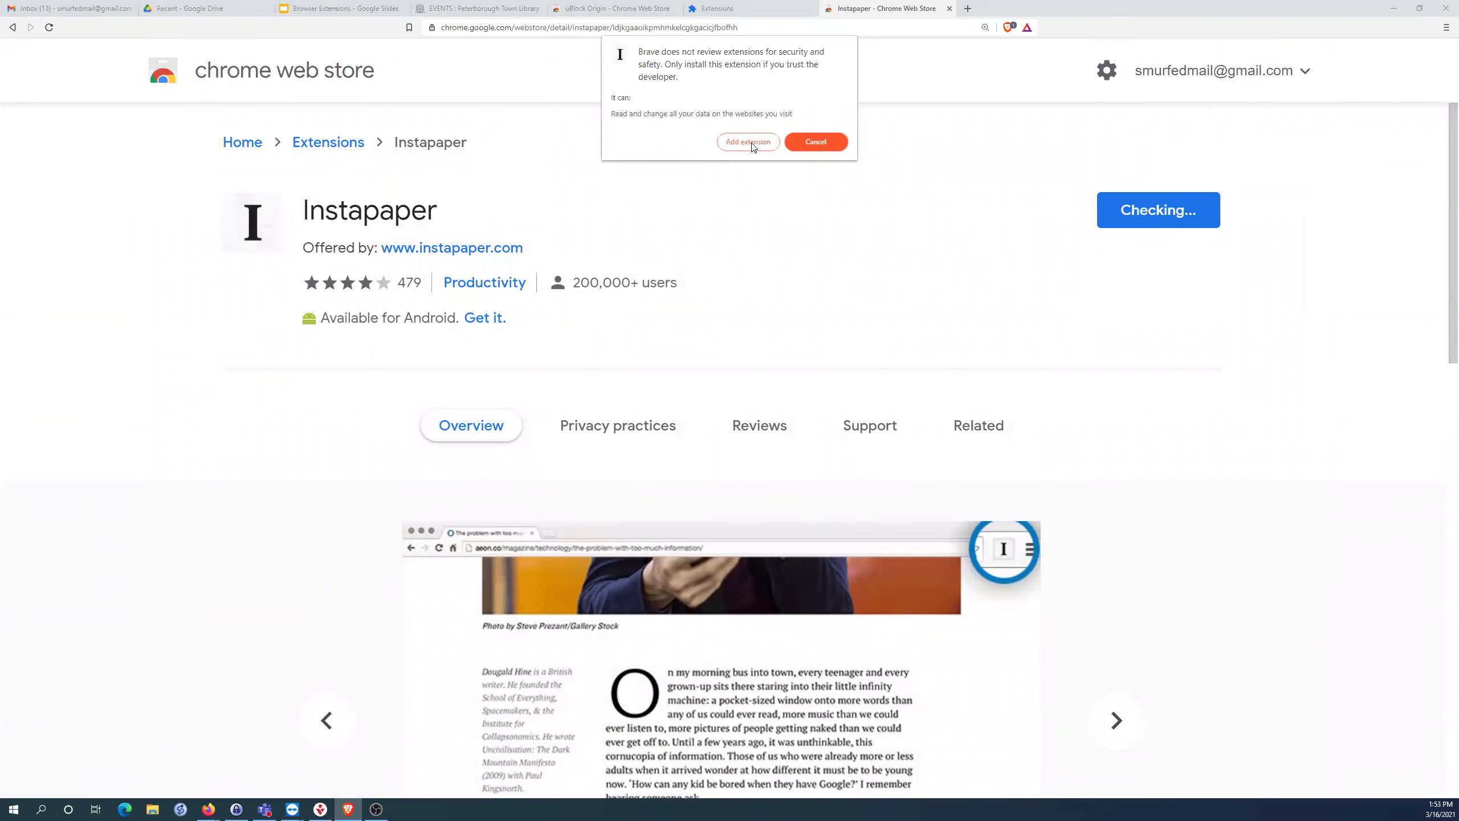
pyautogui.click(747, 143)
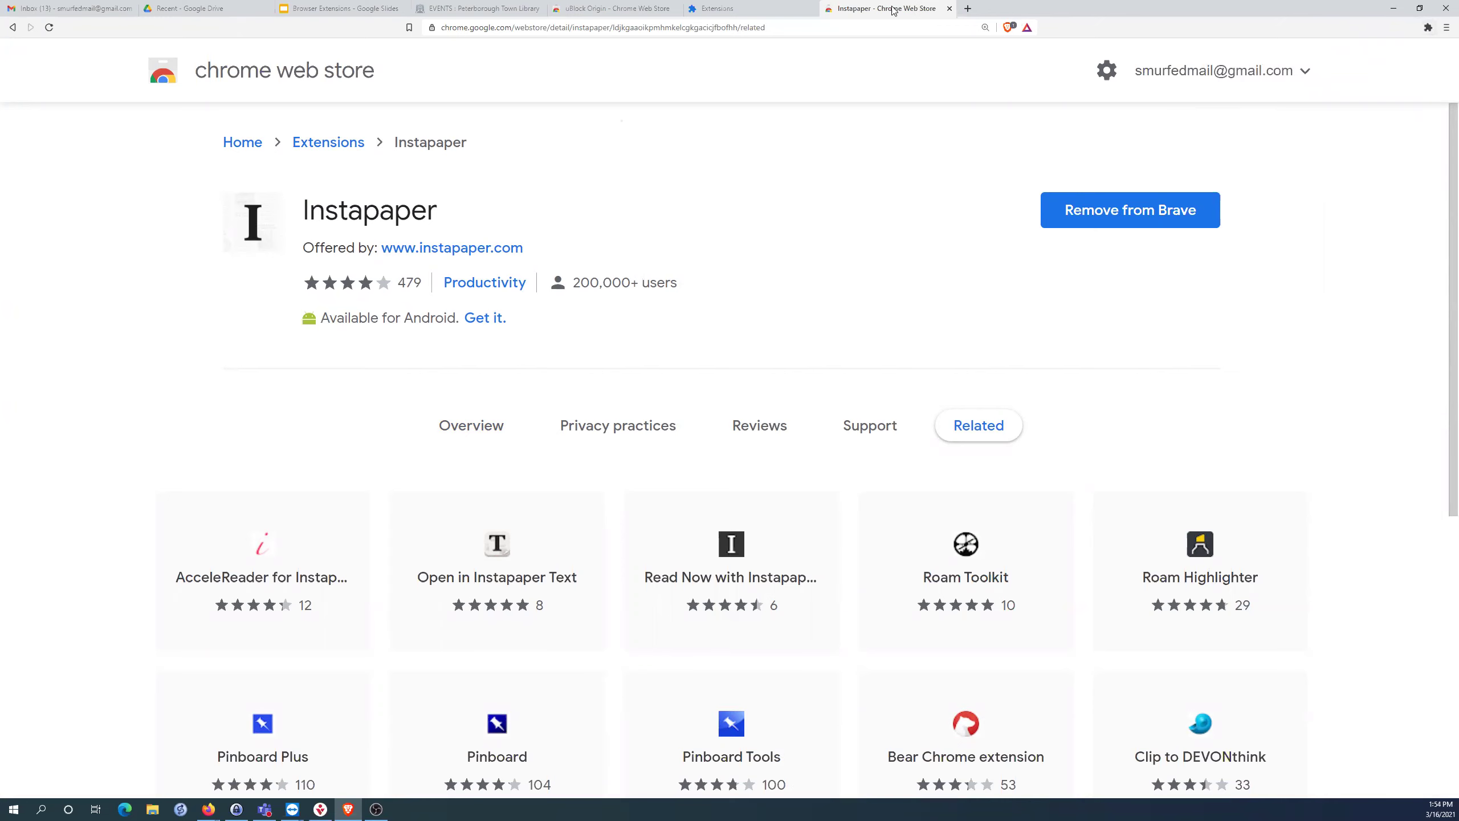
pyautogui.click(724, 8)
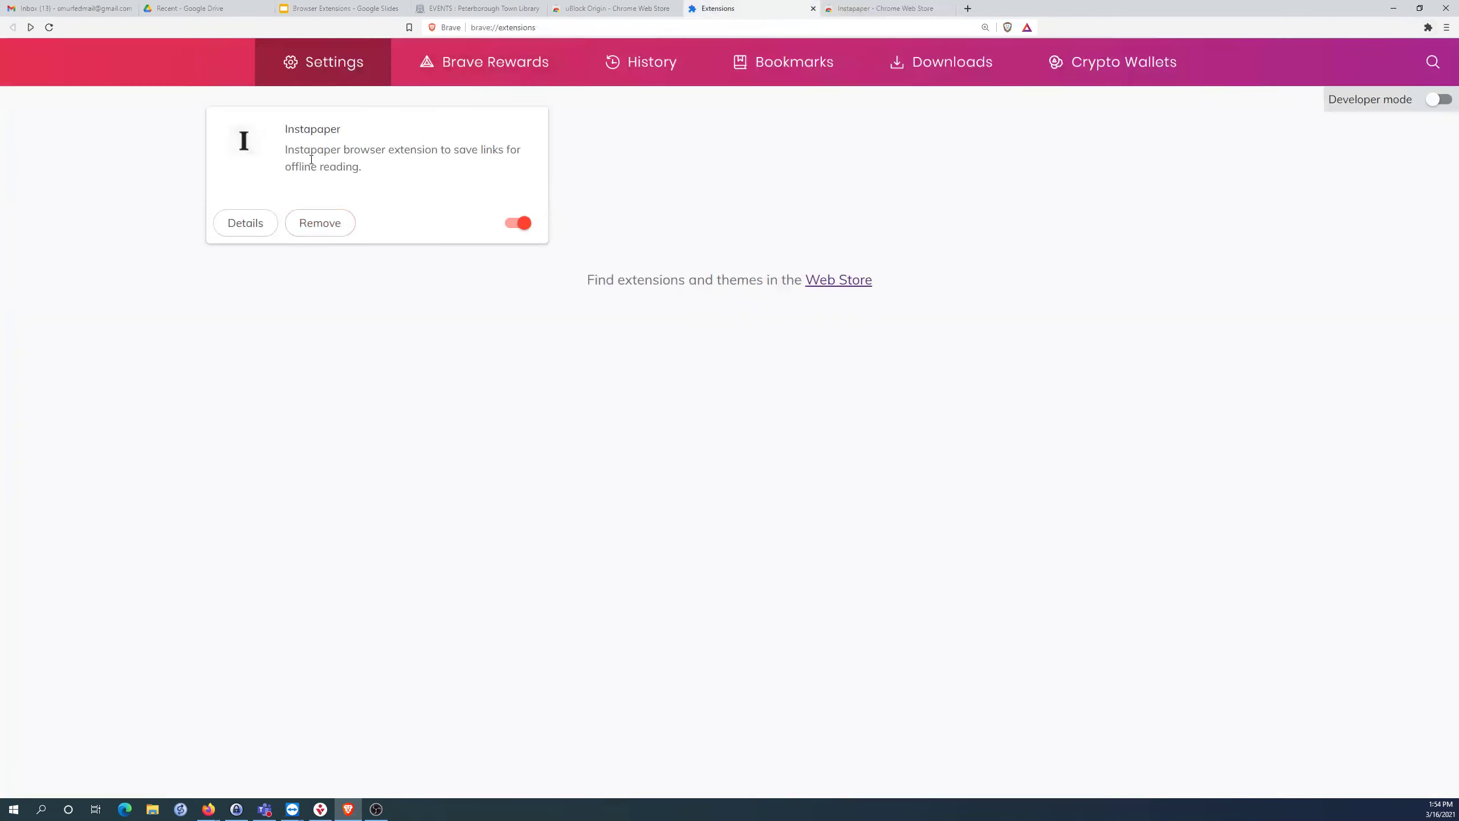
pyautogui.click(948, 7)
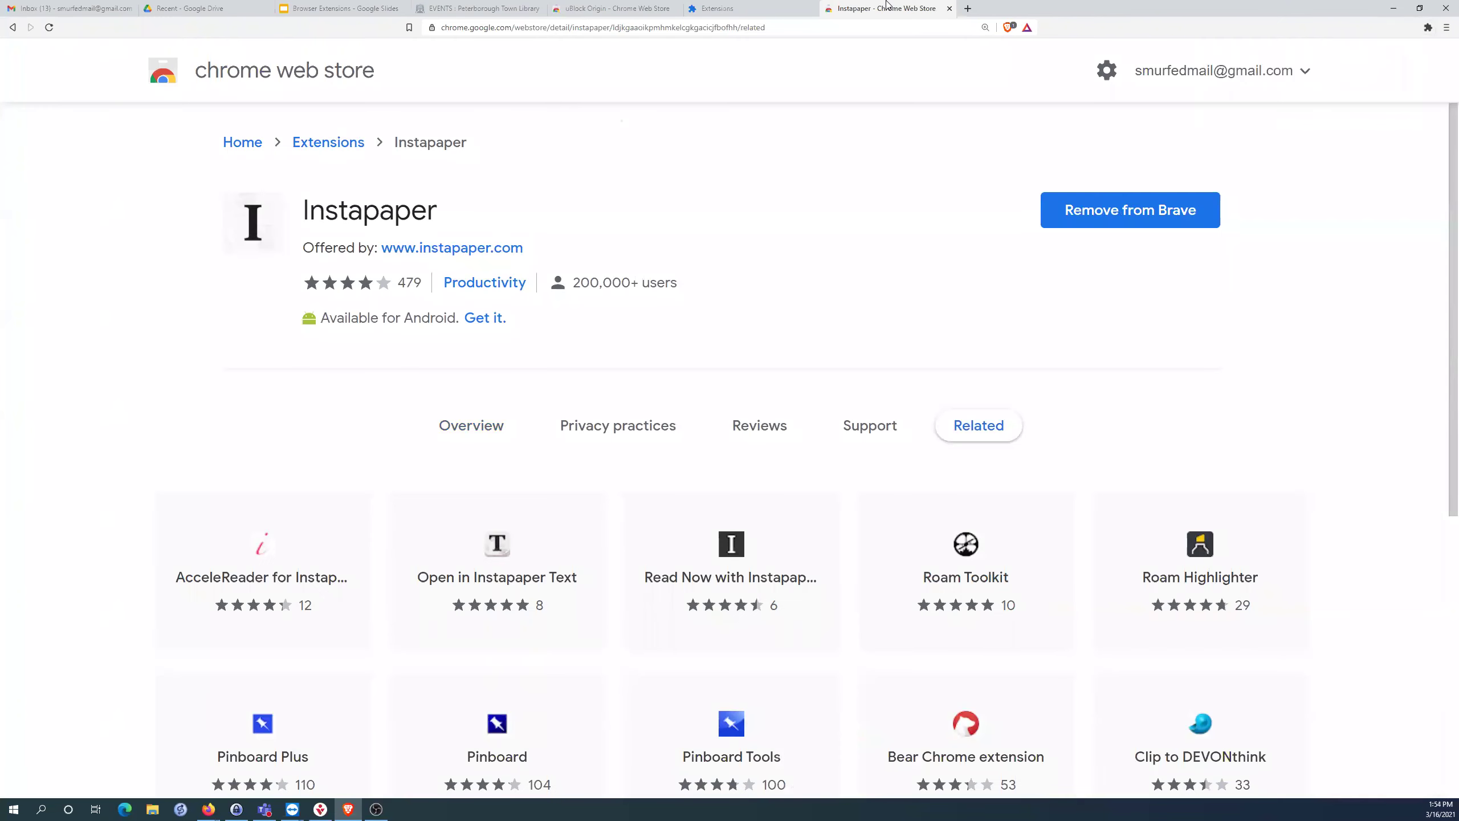
# - In a new tab, search 'new york times' and open nytimes.com's Covid-19 live updates article
pyautogui.click(968, 10)
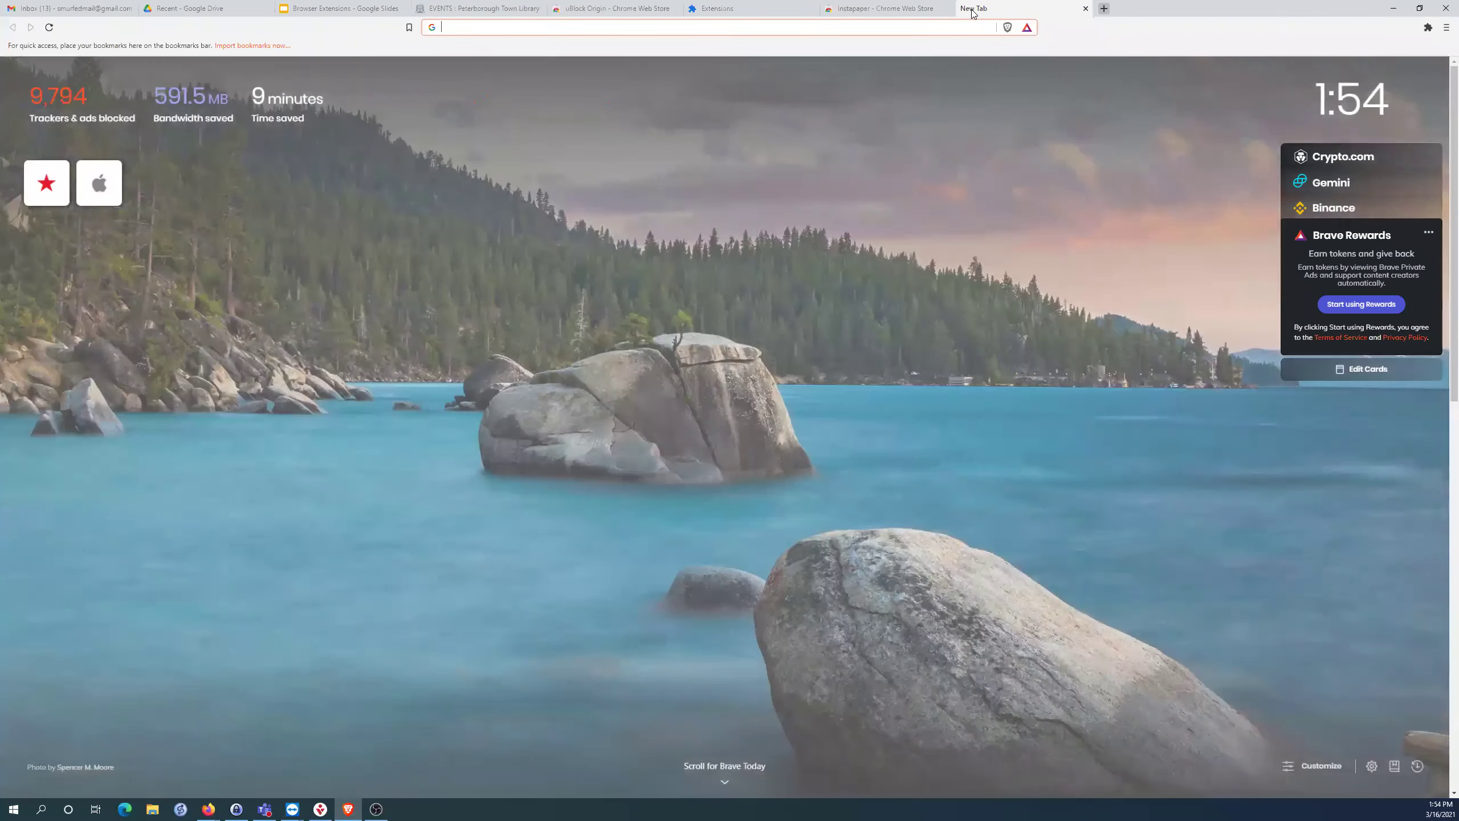
pyautogui.write('new york times')
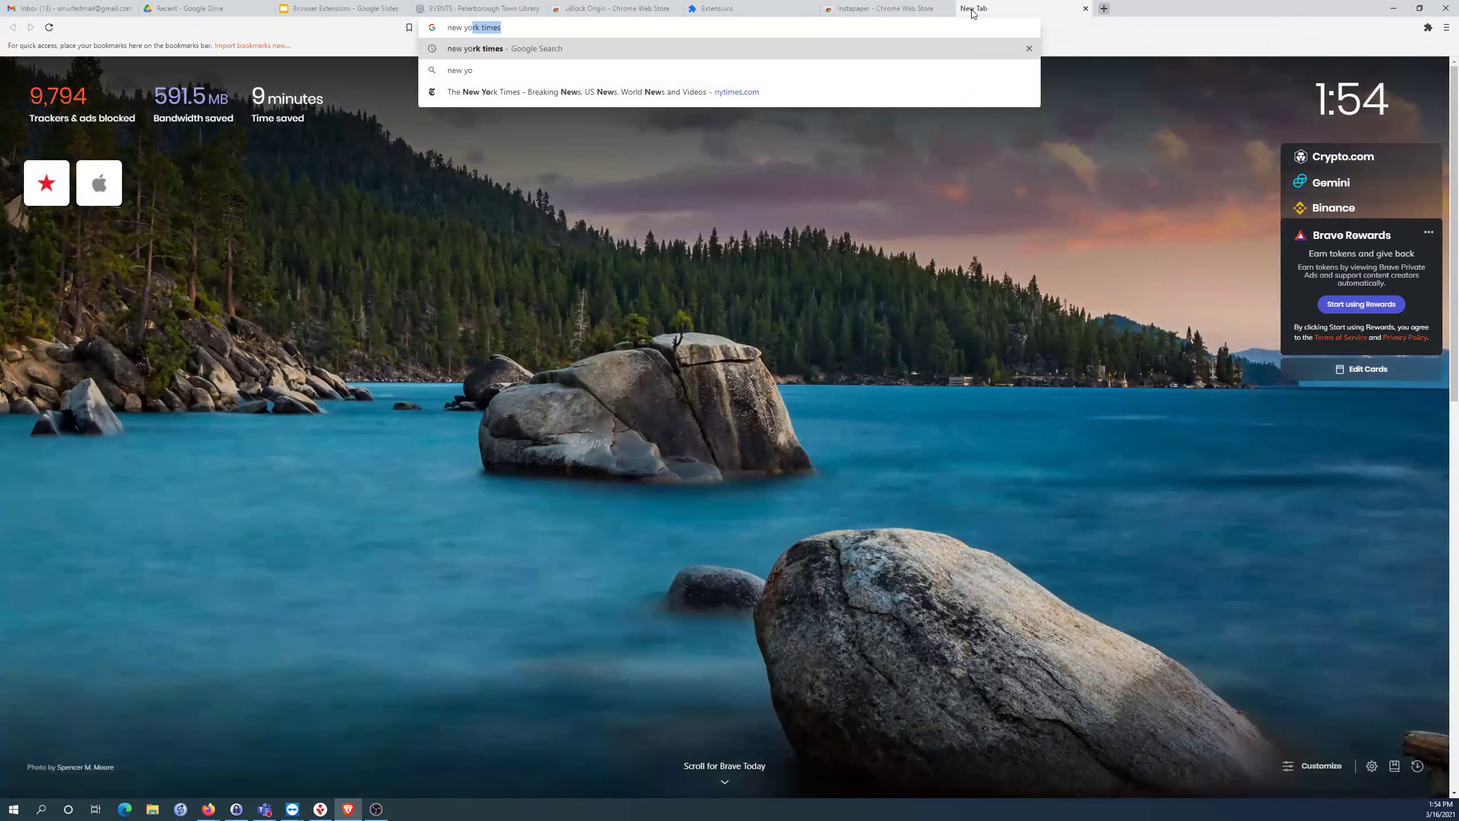
pyautogui.press('Return')
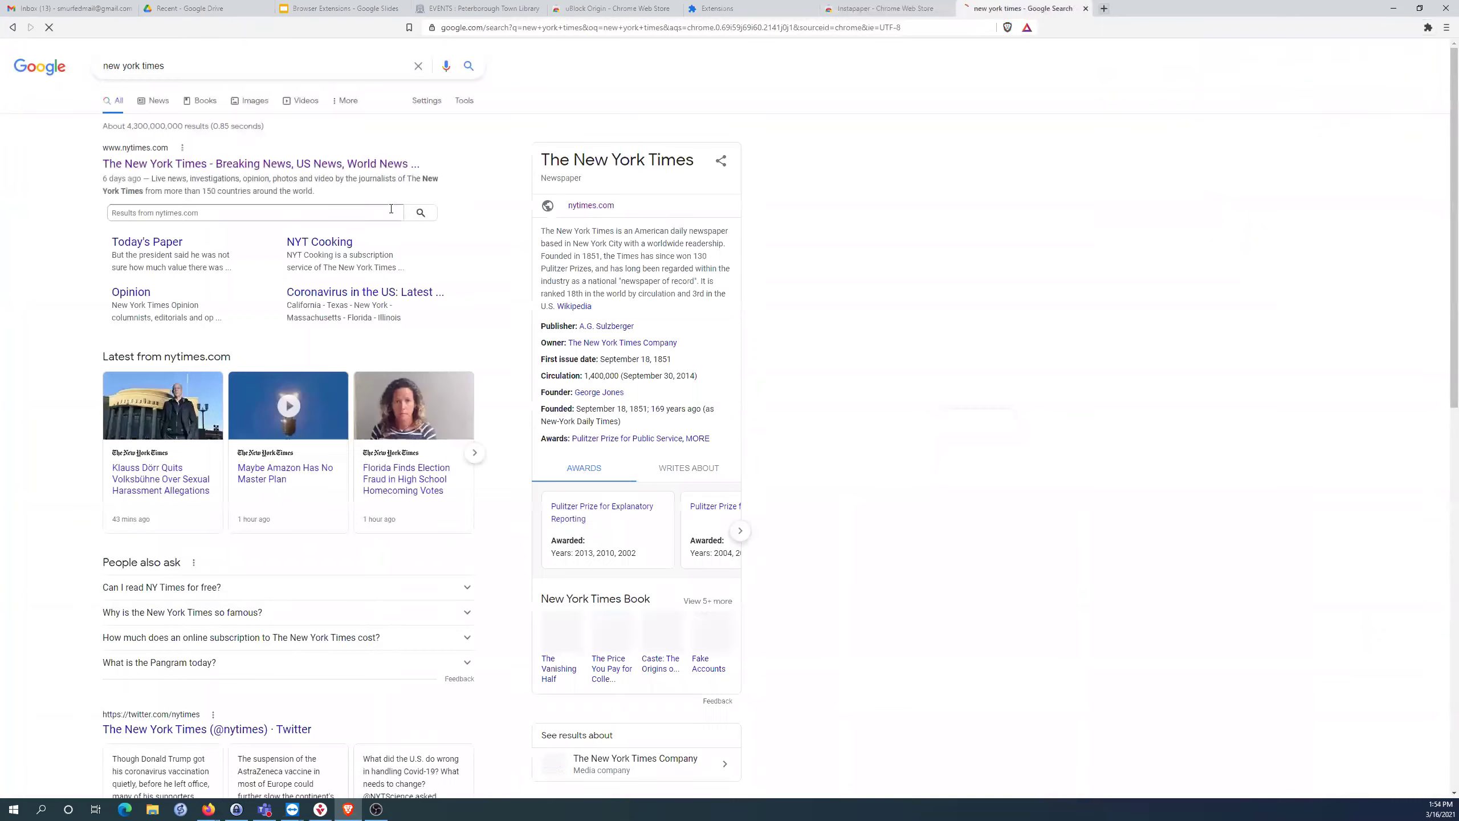
pyautogui.click(277, 166)
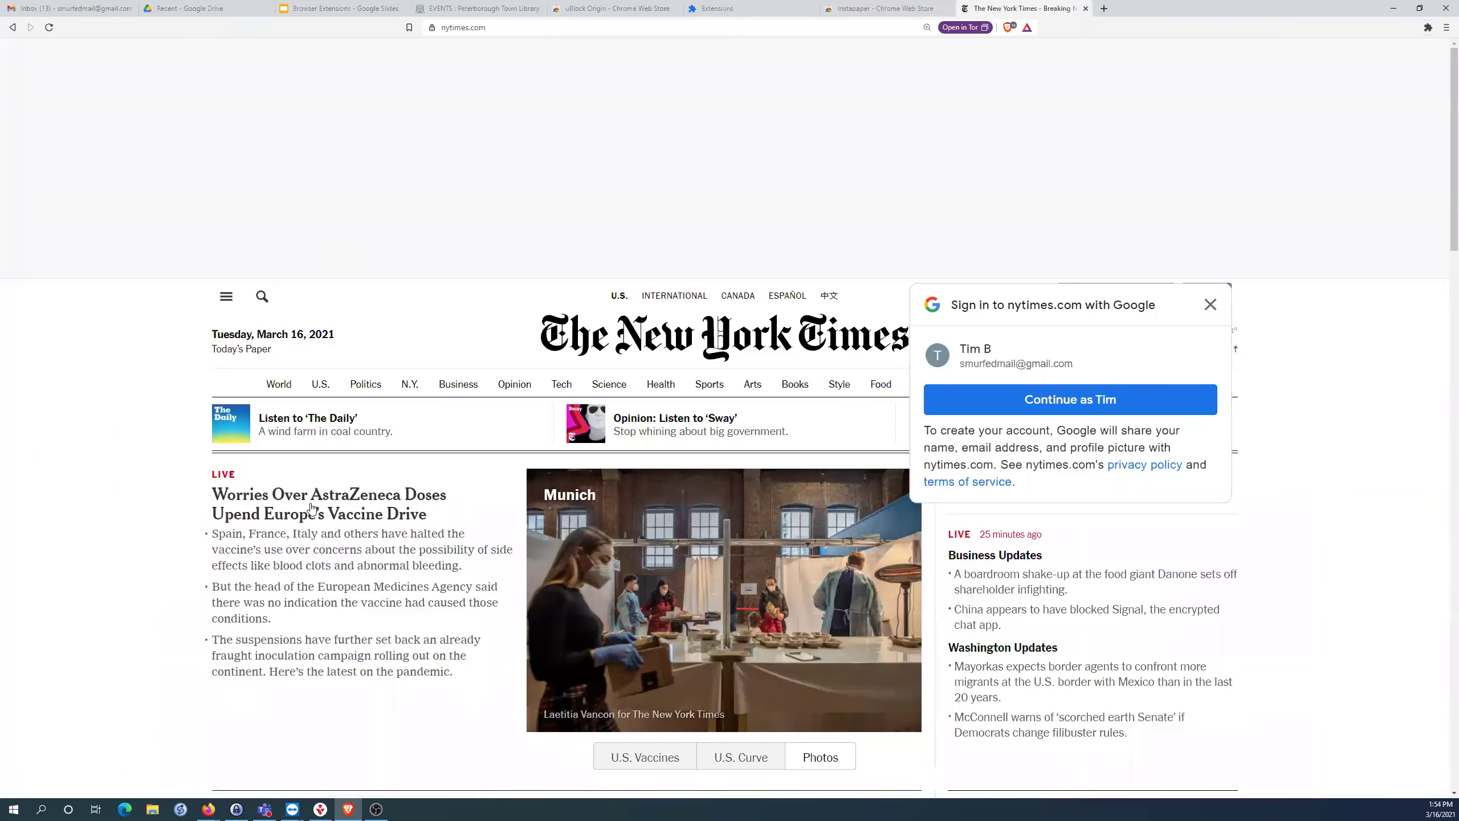
pyautogui.click(541, 508)
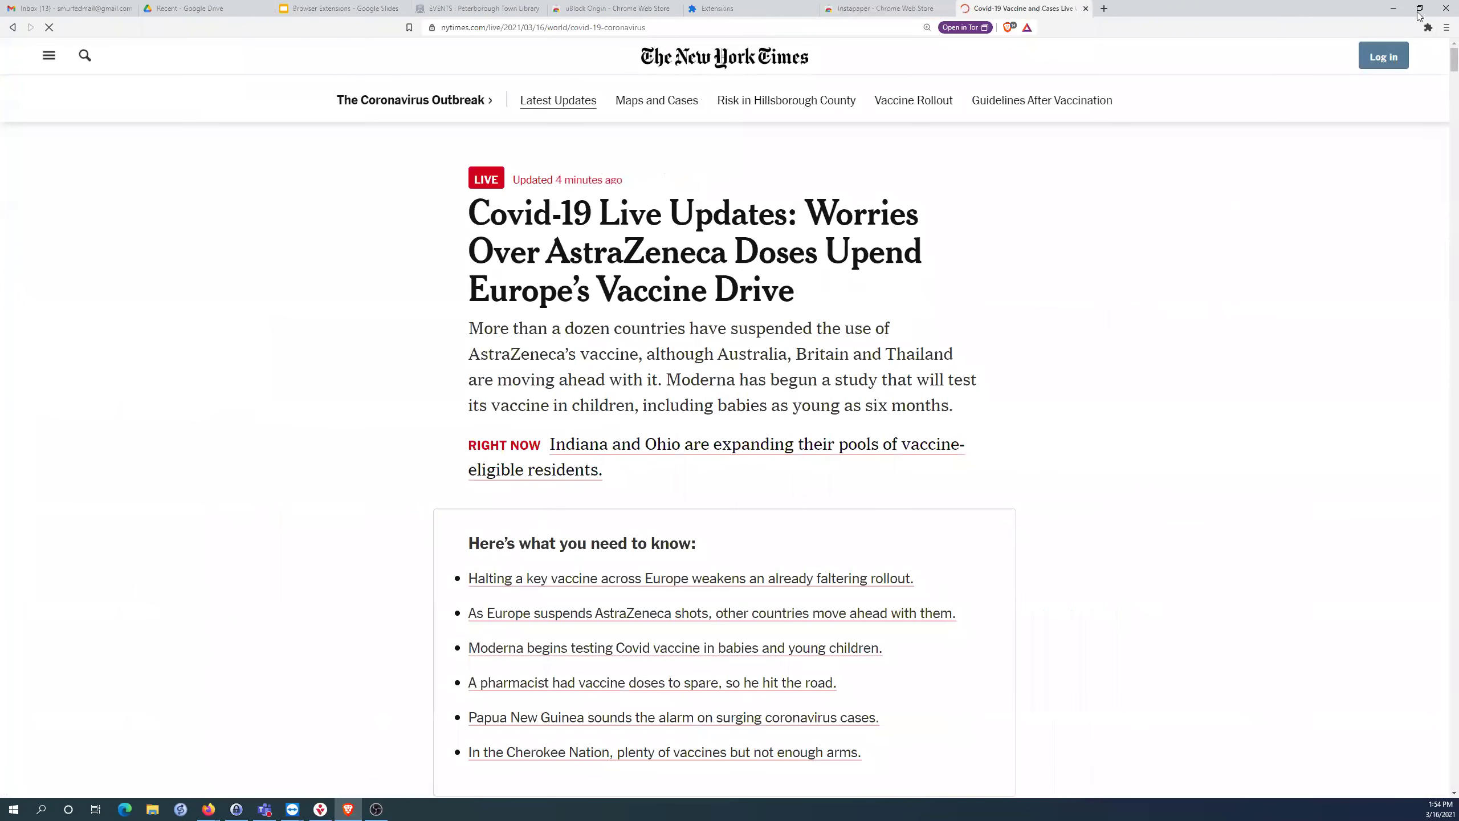
pyautogui.click(1428, 28)
# - Save the article with Instapaper and fill the Sign In email from the saved suggestion
pyautogui.click(1270, 110)
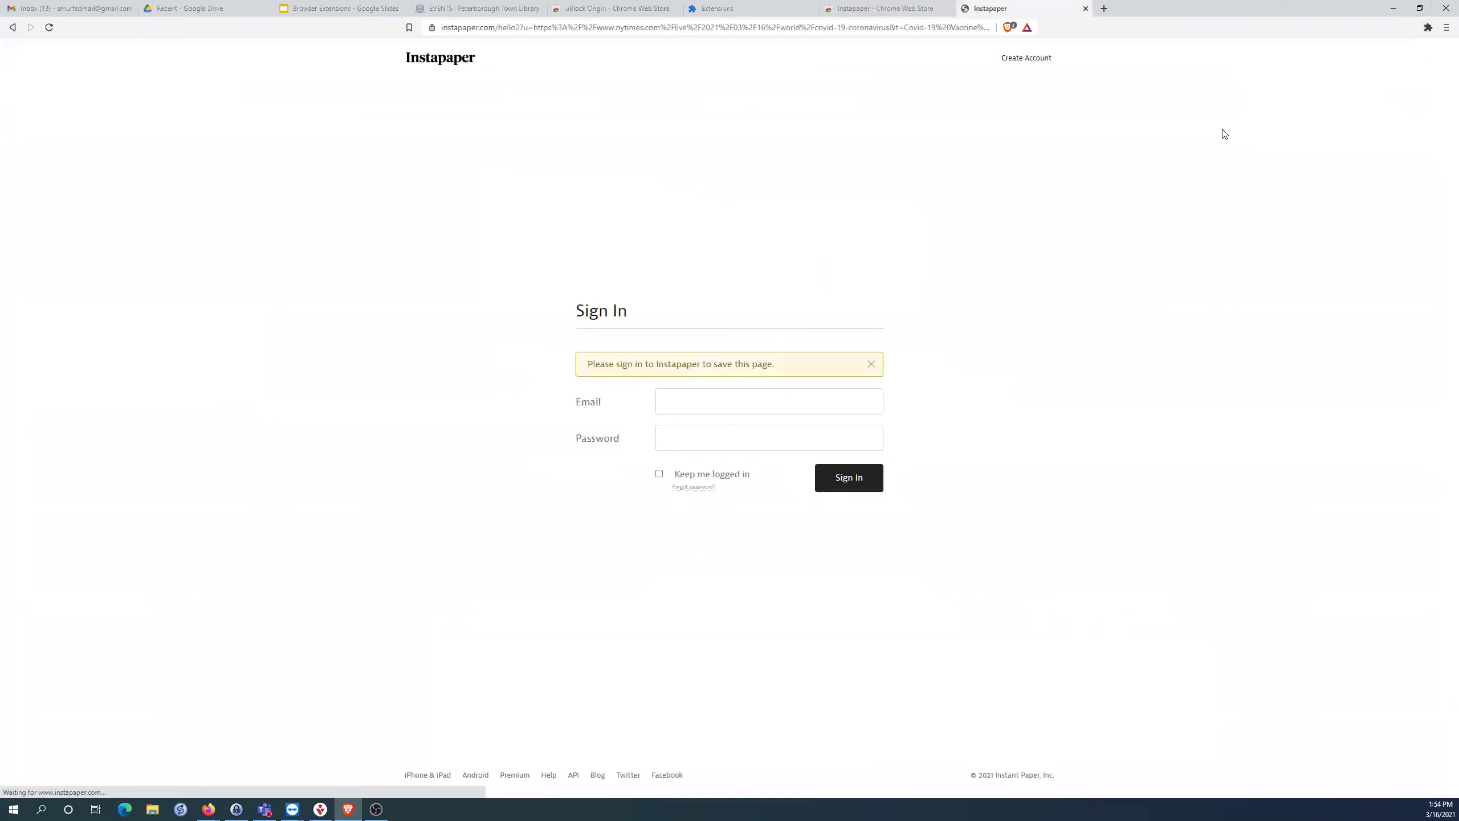
pyautogui.click(697, 401)
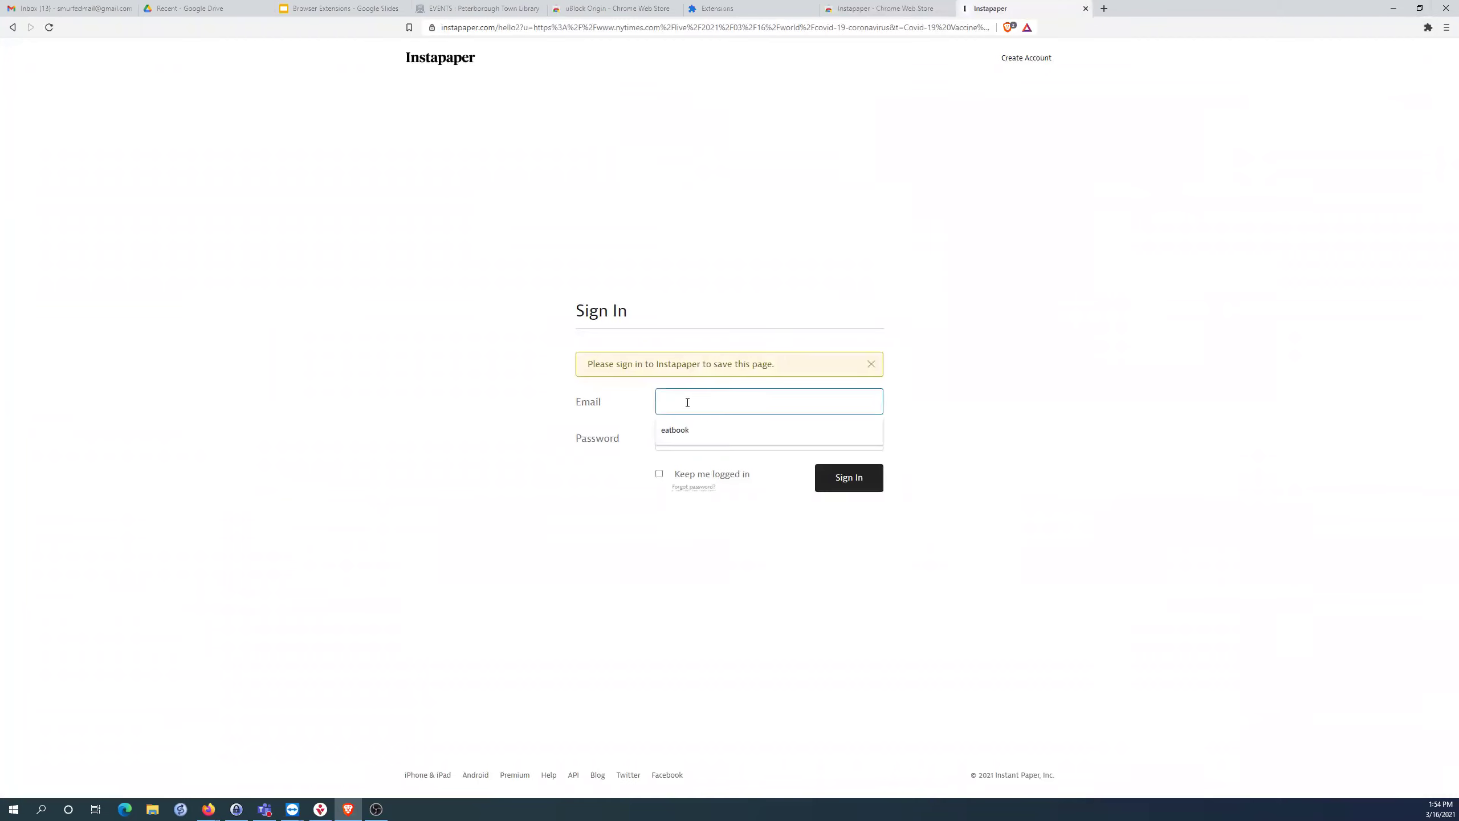
pyautogui.click(671, 430)
pyautogui.click(687, 443)
pyautogui.click(405, 423)
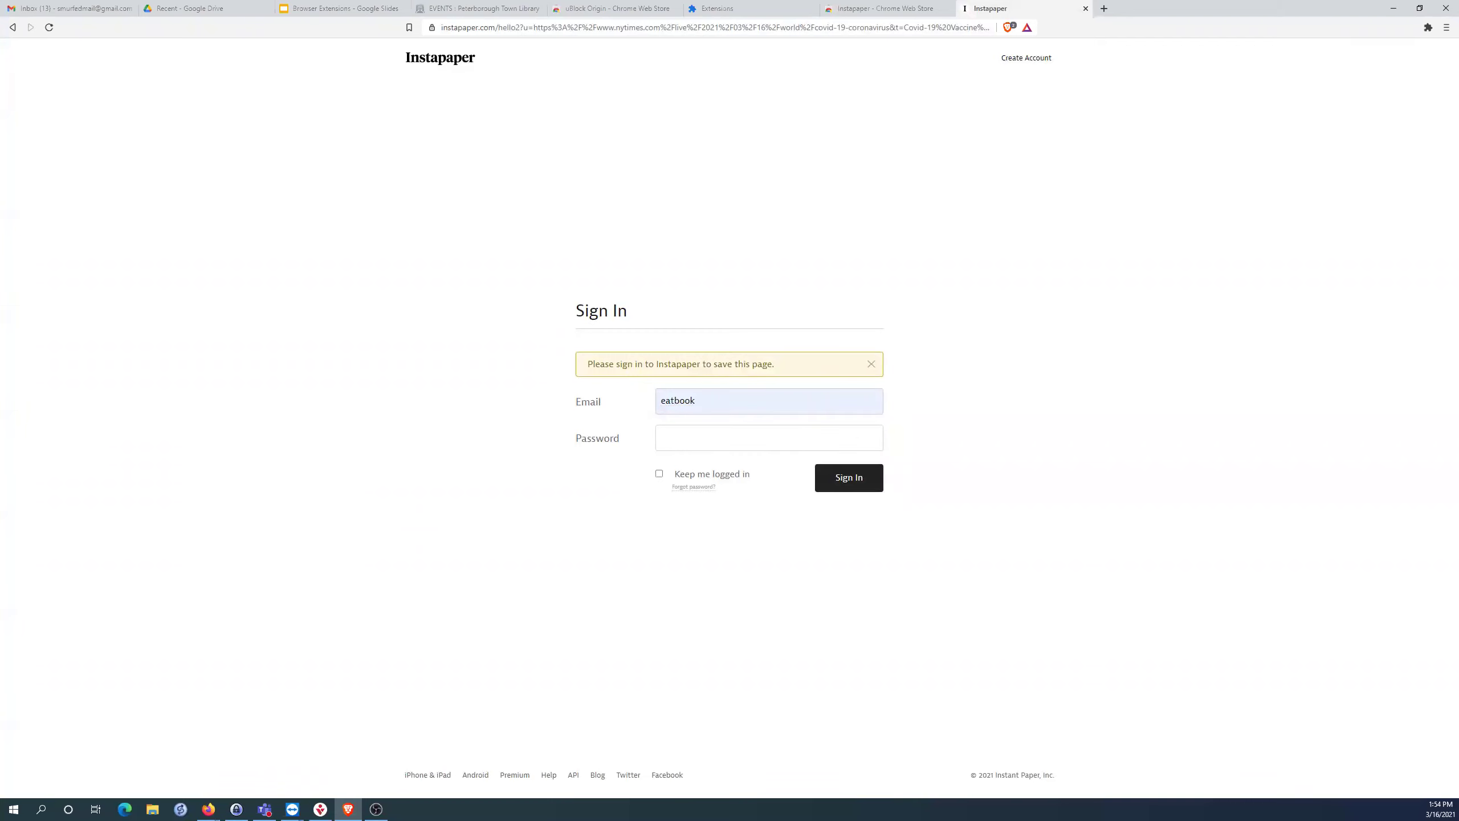
# - Re-enter the account email, then switch to Instapaper's Create an Account form
pyautogui.hotkey('alt', 'Tab')
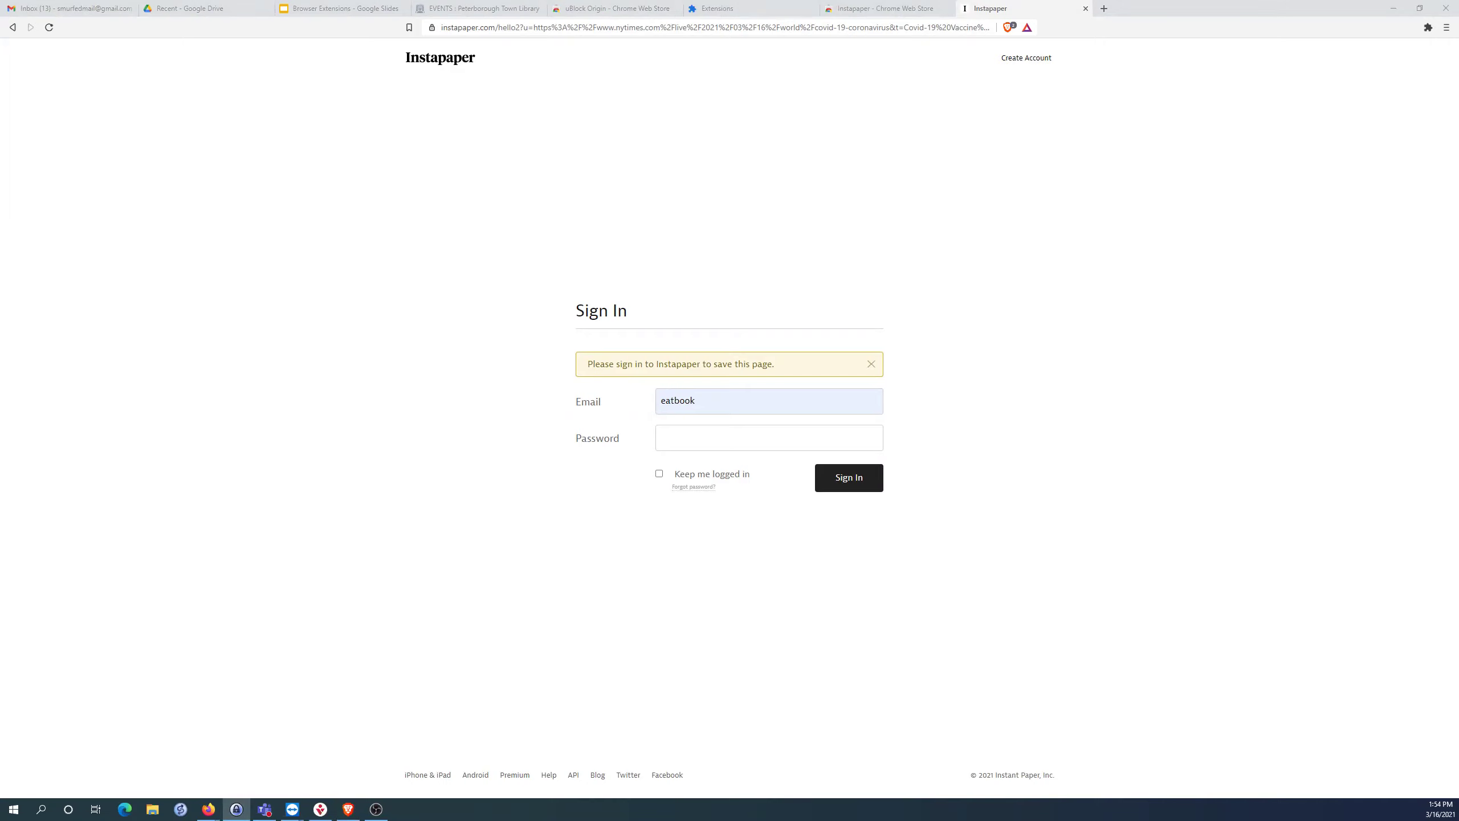
pyautogui.click(586, 398)
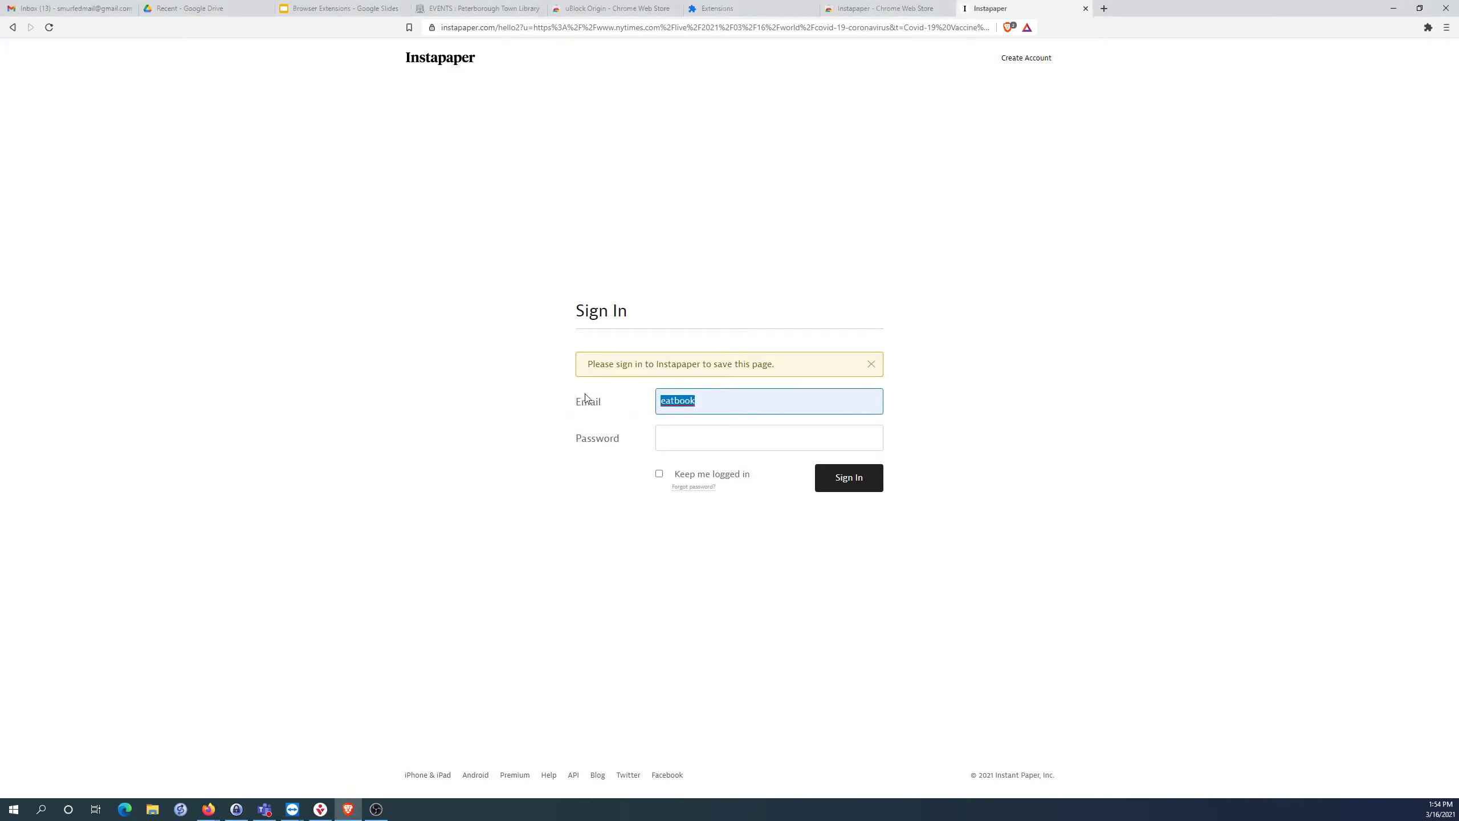
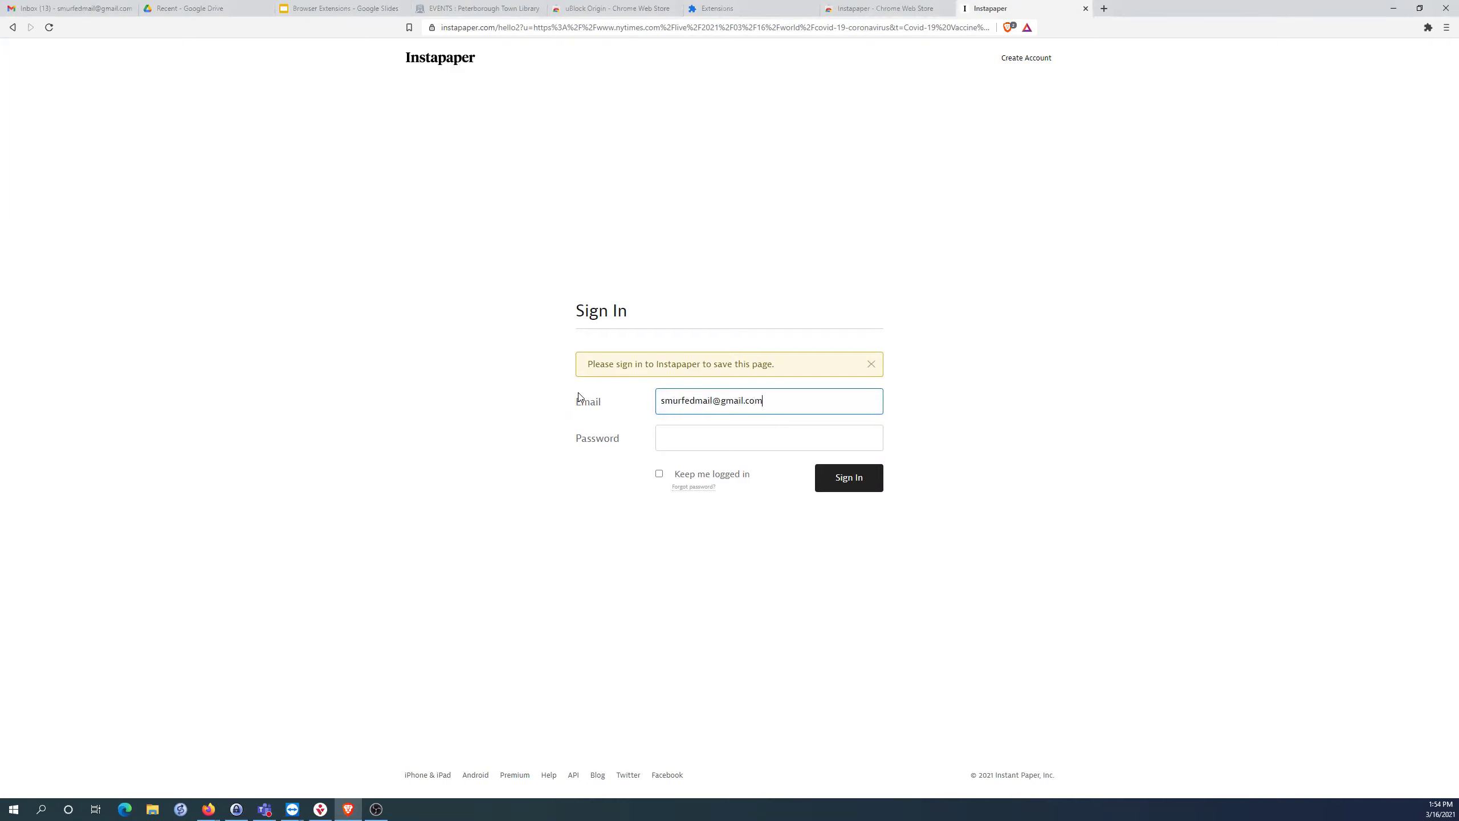
pyautogui.press('Tab')
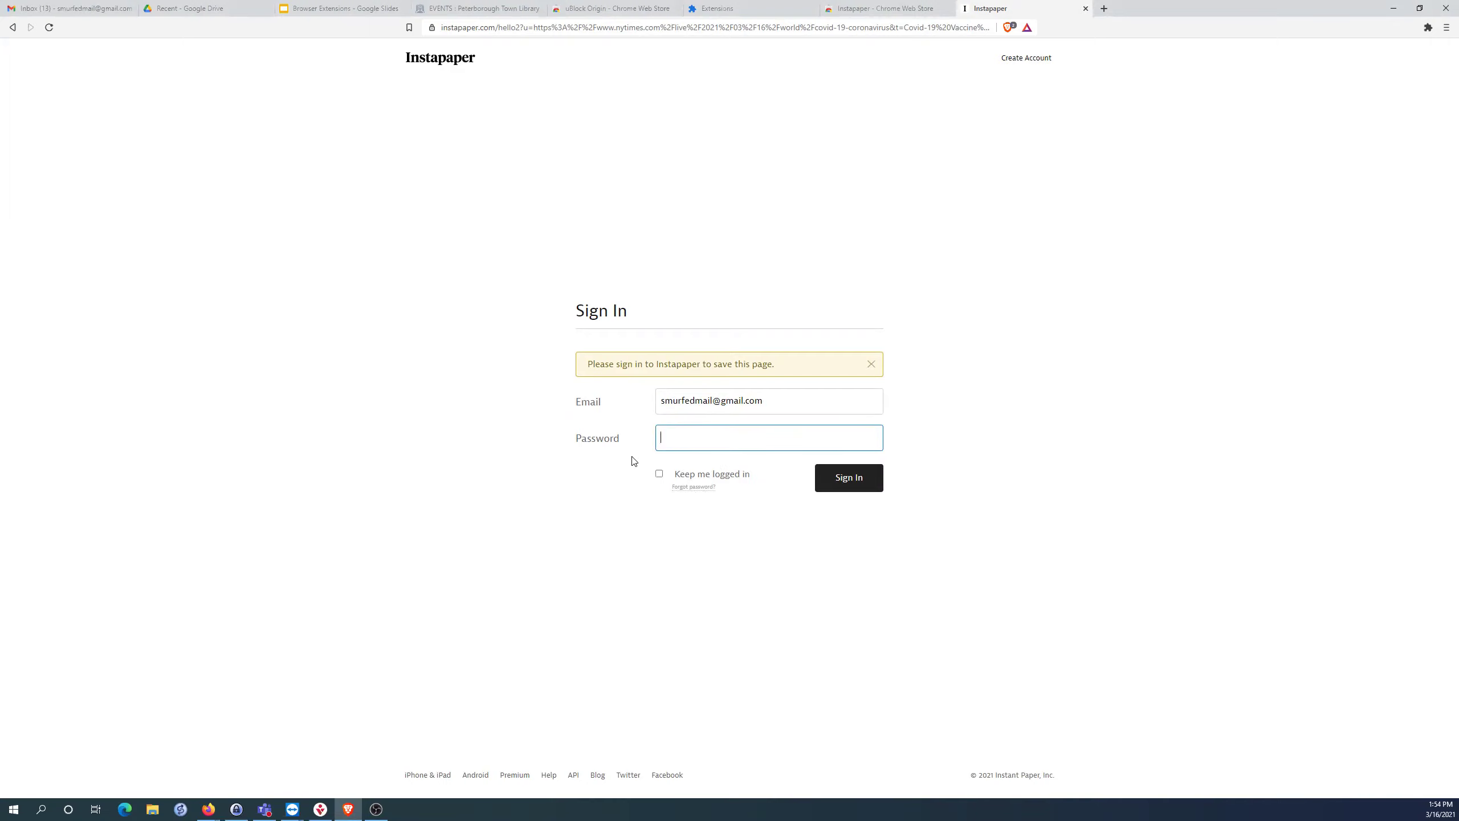
pyautogui.click(1022, 58)
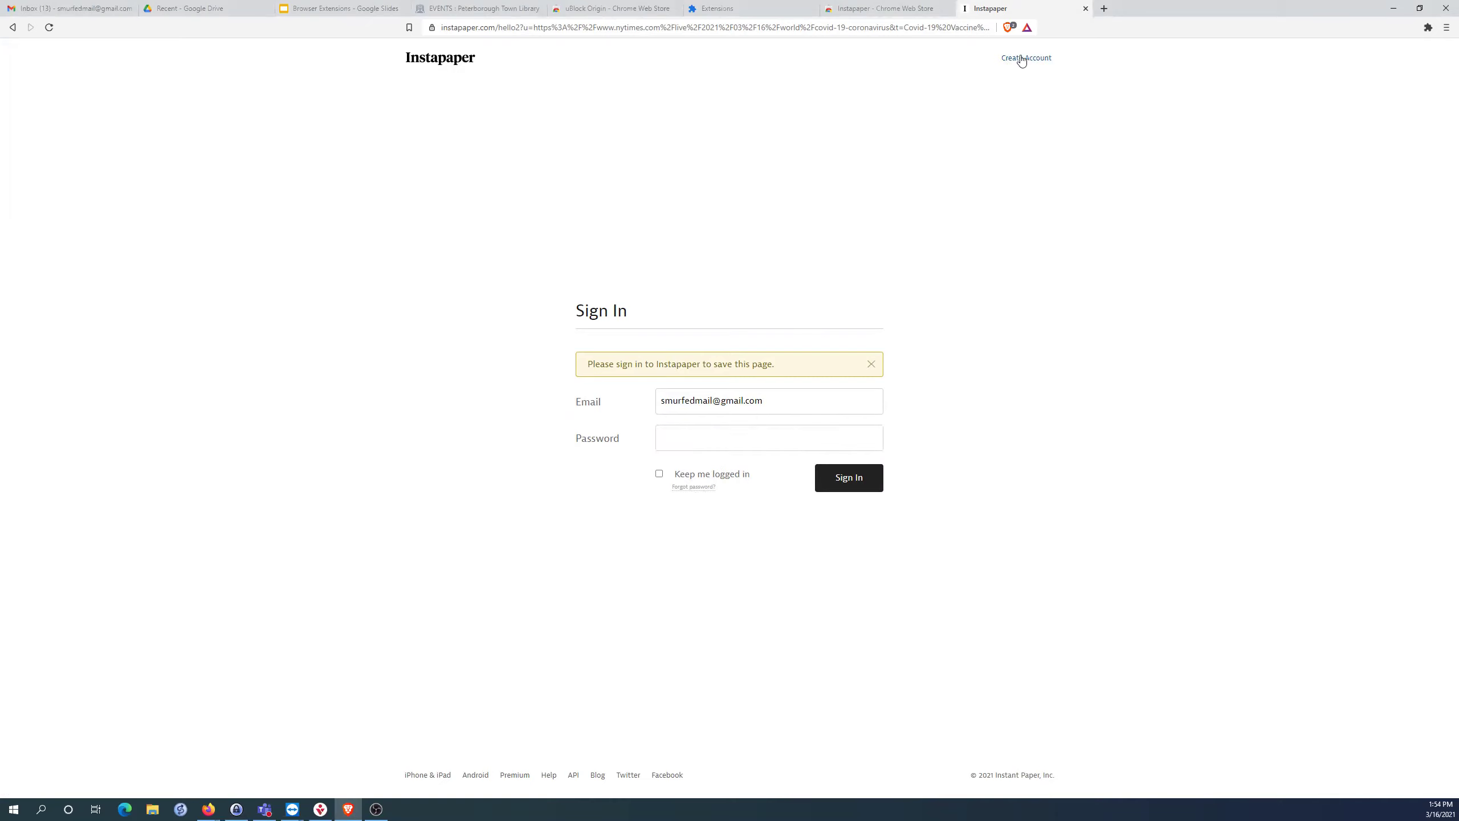
pyautogui.click(684, 367)
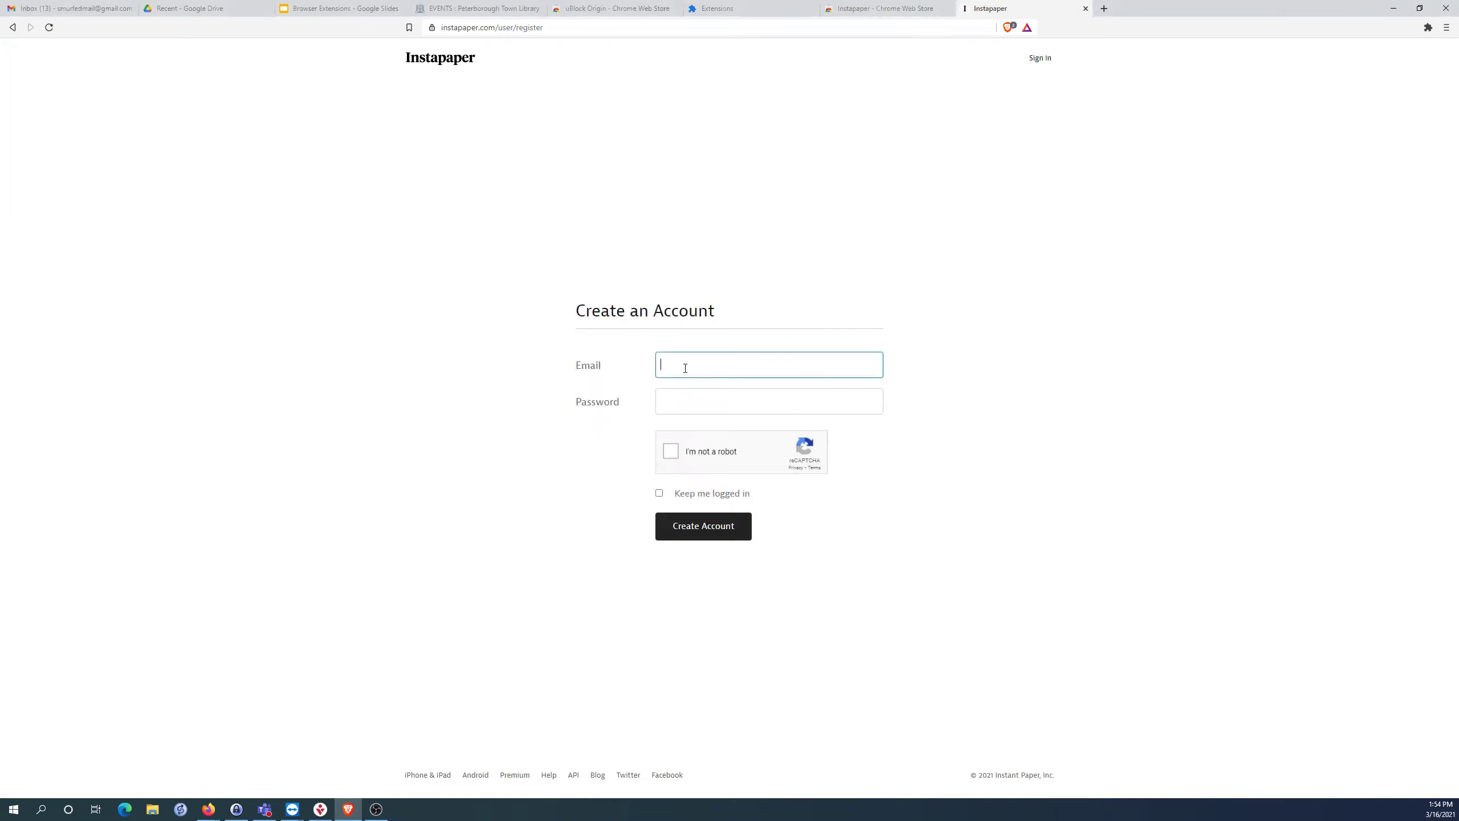
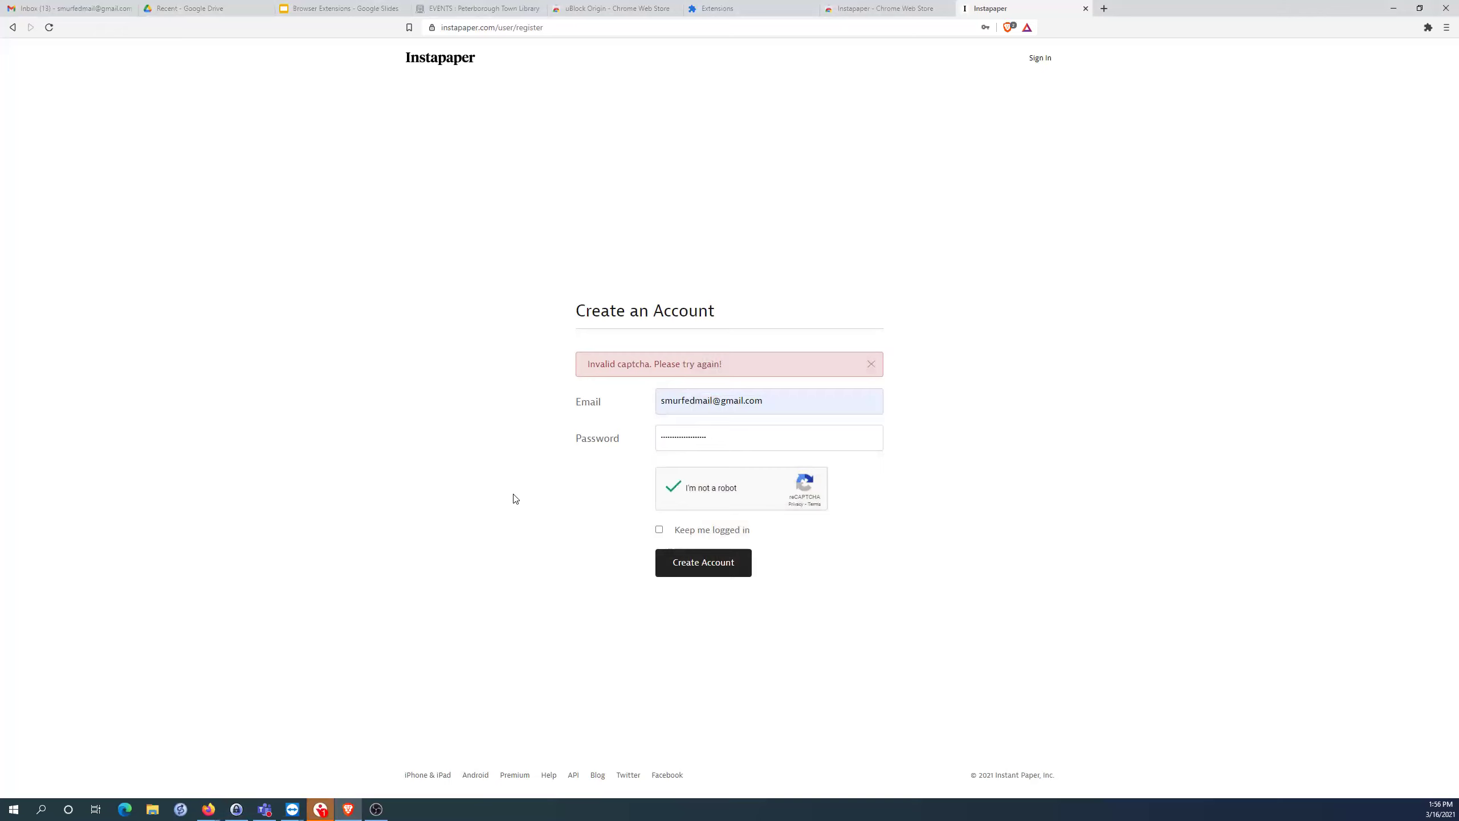
# - Create the Instapaper account, dismiss the save-password prompt, and search for 'cnn'
pyautogui.click(688, 566)
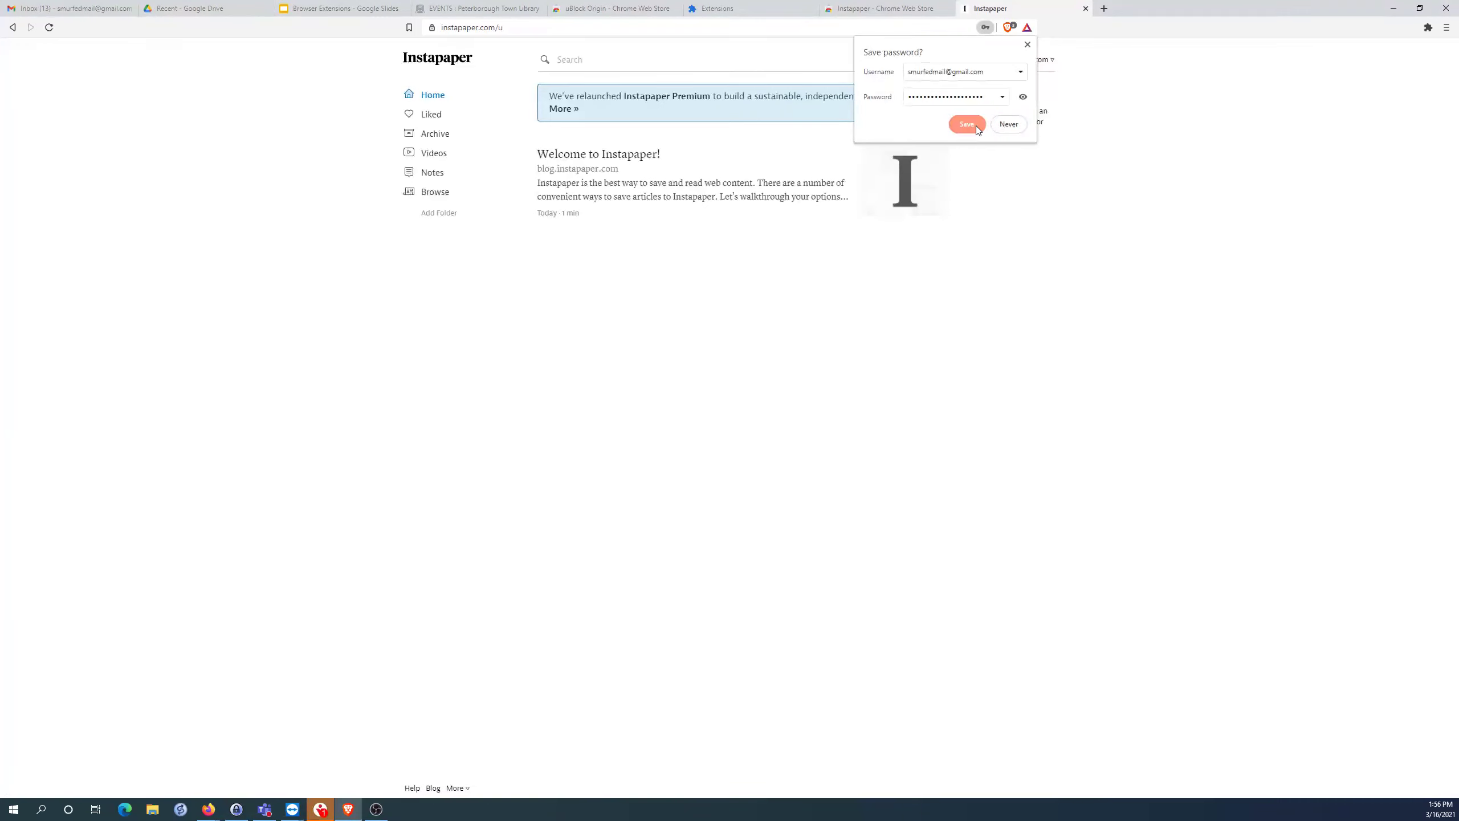
pyautogui.click(1008, 125)
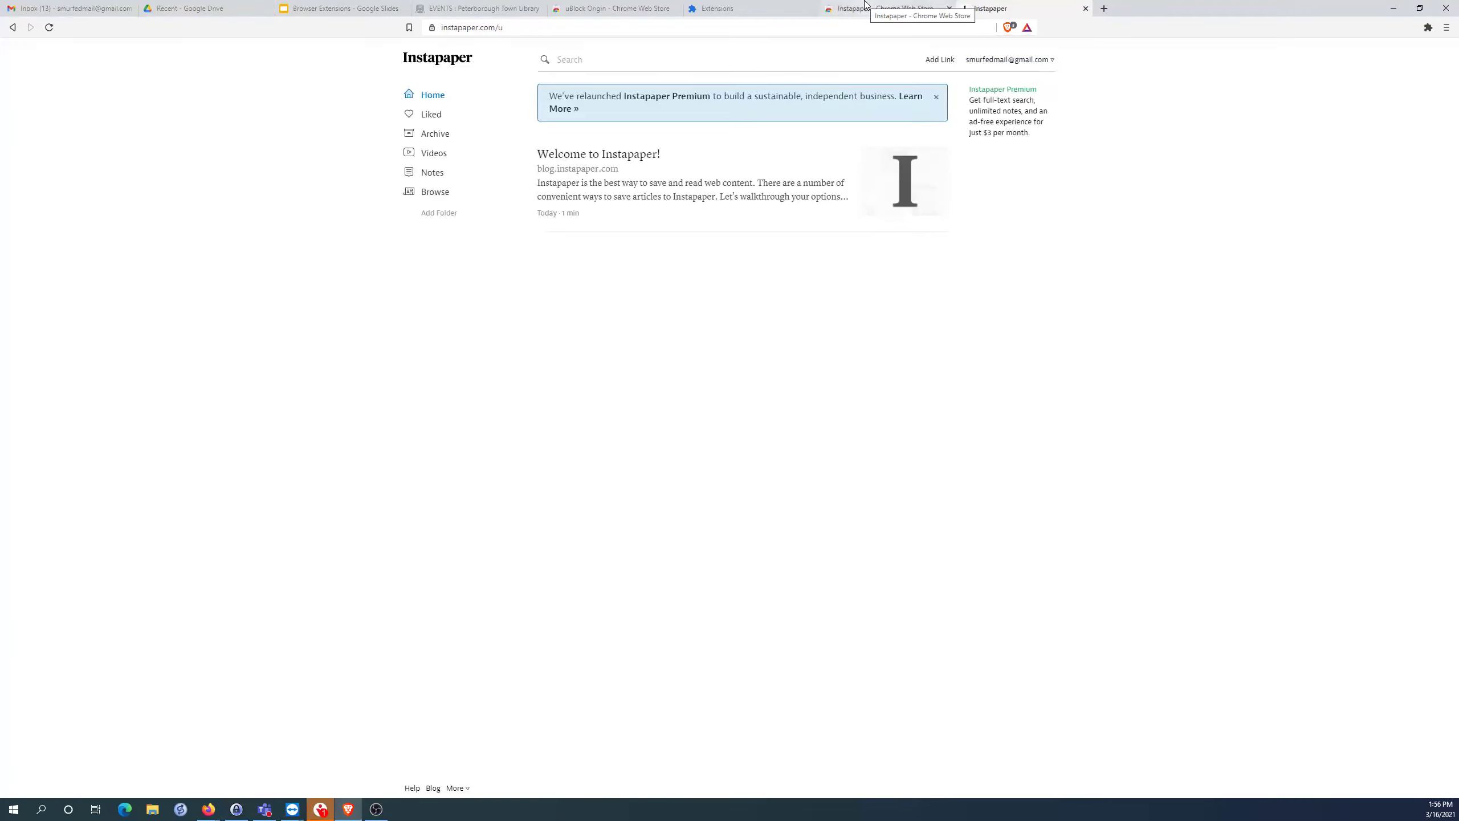
pyautogui.click(672, 26)
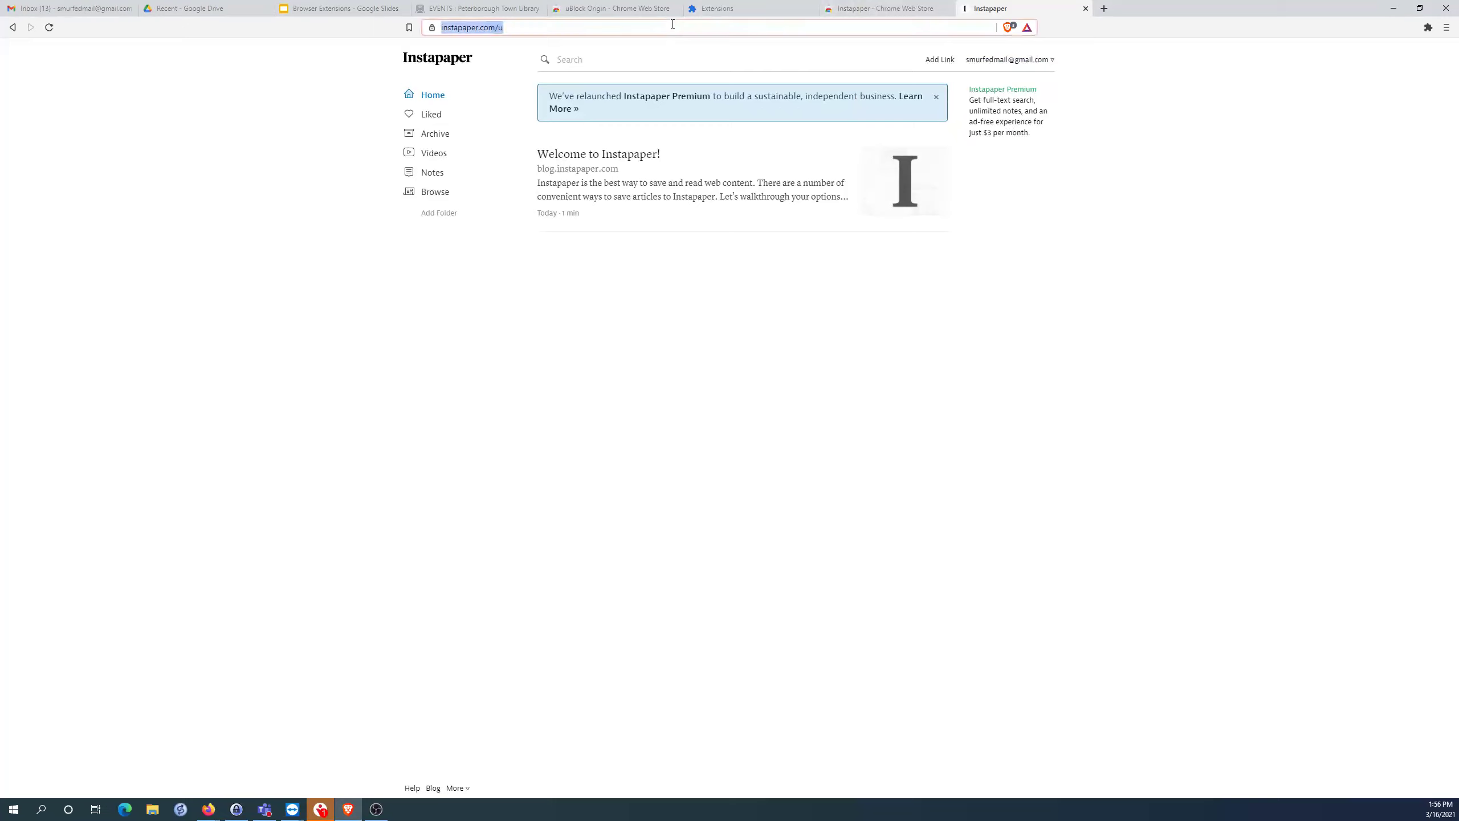
pyautogui.write('new')
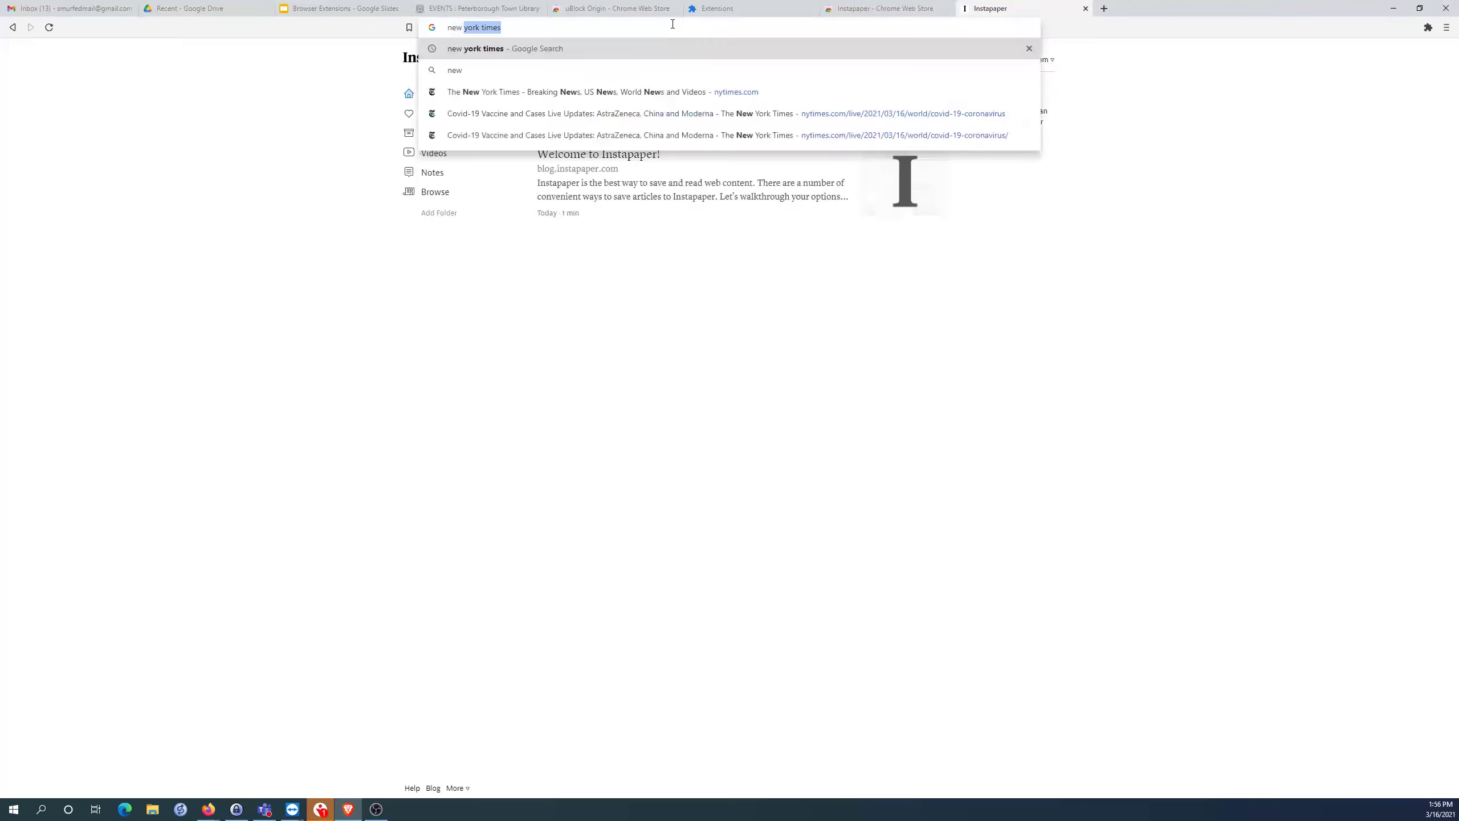
pyautogui.press('BackSpace')
pyautogui.press('BackSpace')
pyautogui.press('BackSpace')
pyautogui.write('cnn')
pyautogui.press('Return')
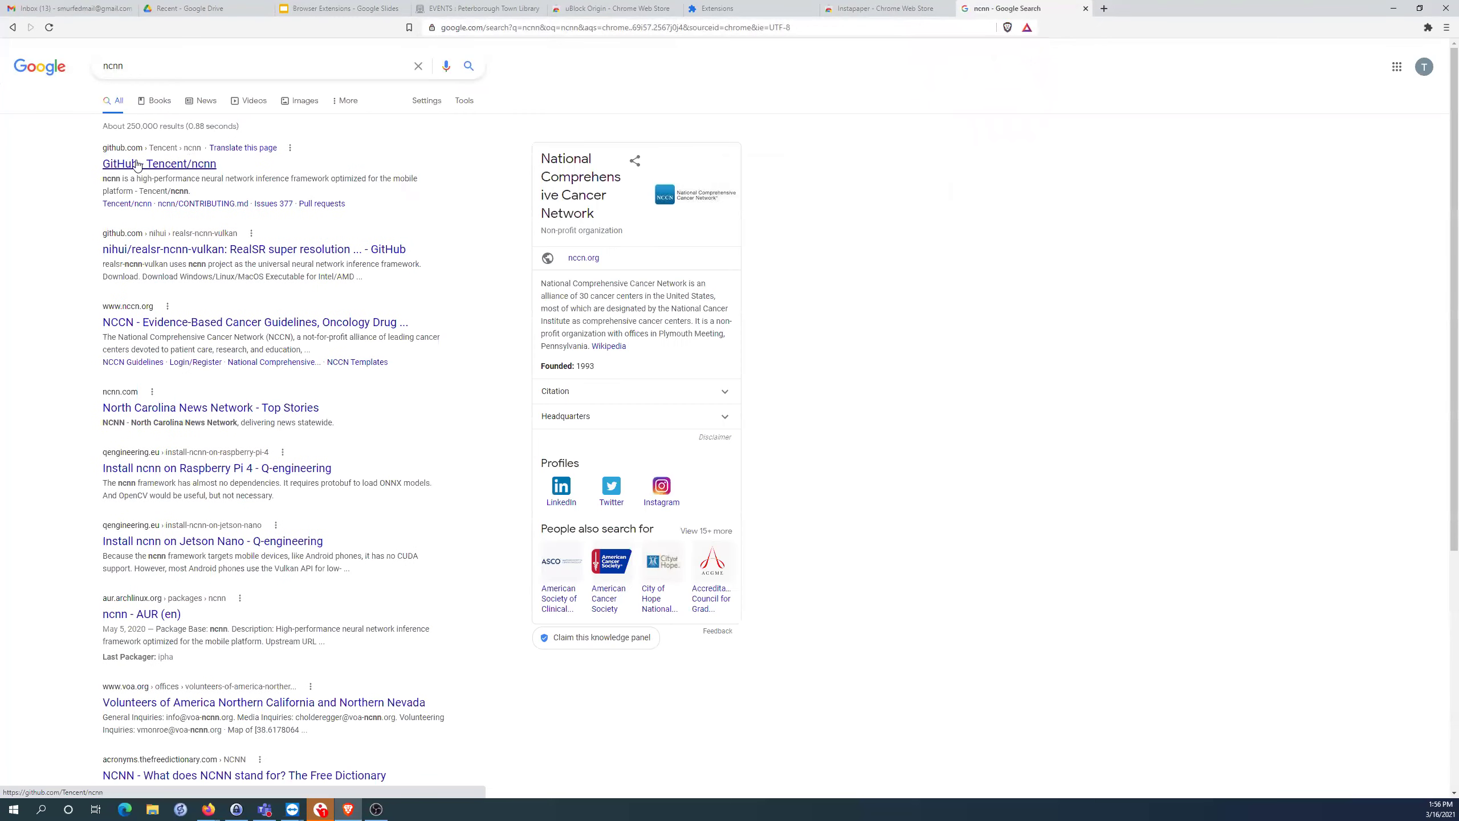
# - Fix the mistyped 'ncnn' query to 'cnn' and open the CNN homepage
pyautogui.moveTo(141, 65); pyautogui.dragTo(49, 66)
pyautogui.press('BackSpace')
pyautogui.write('cnn')
pyautogui.press('Return')
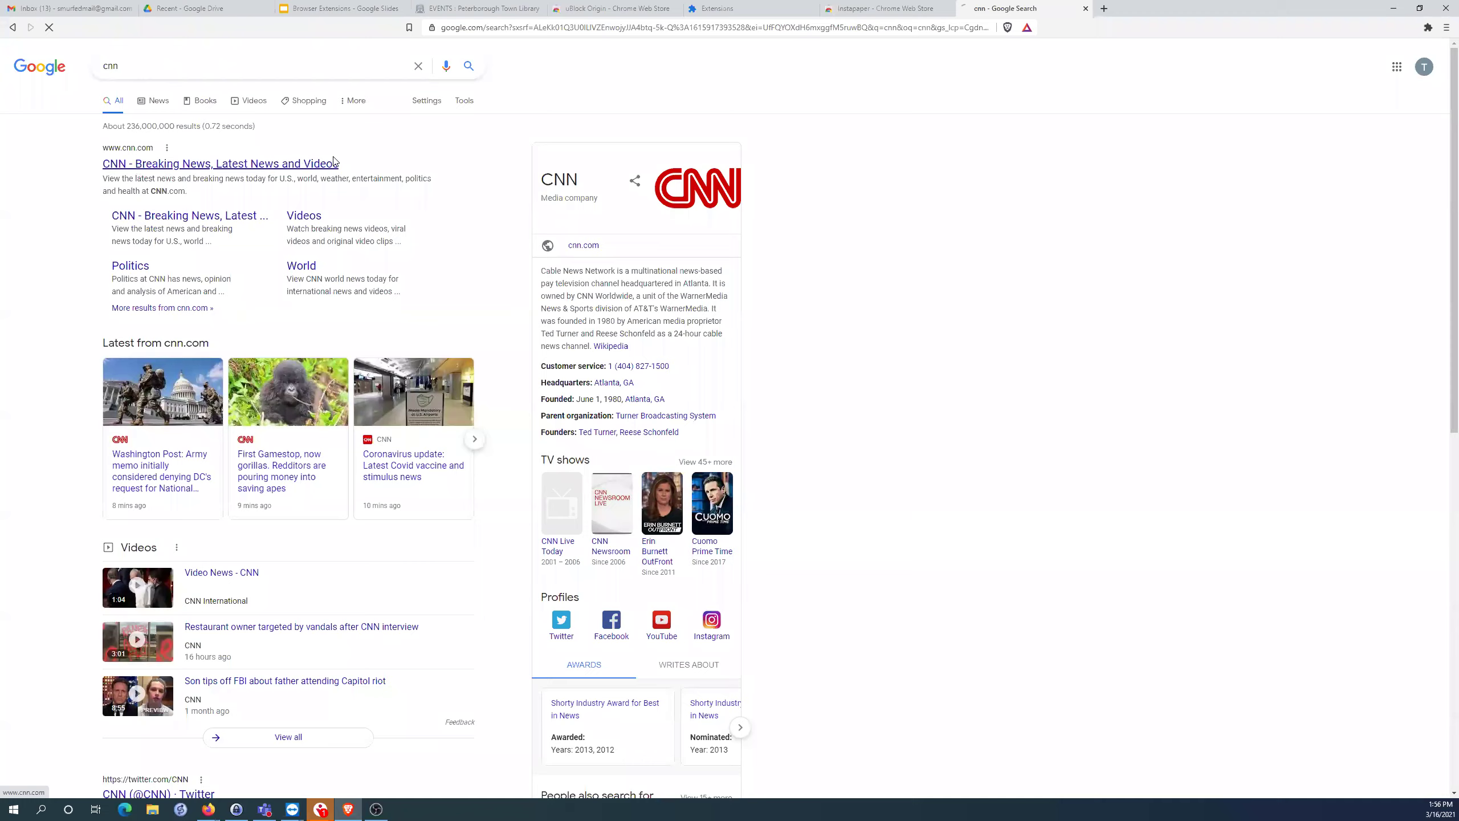
pyautogui.click(133, 164)
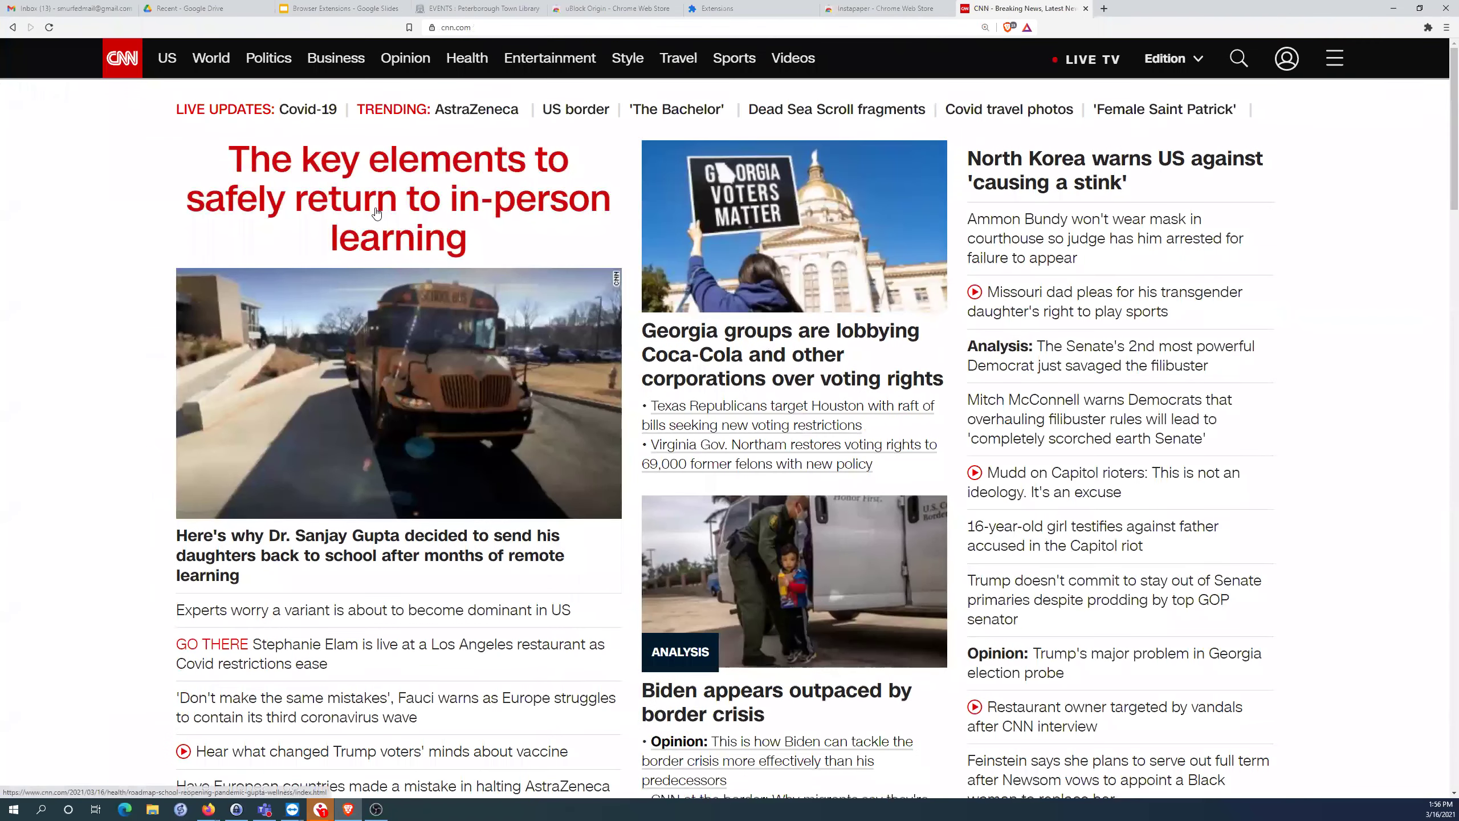
# - Open the CNN in-person school article, save it to Instapaper, and pause its video
pyautogui.click(270, 553)
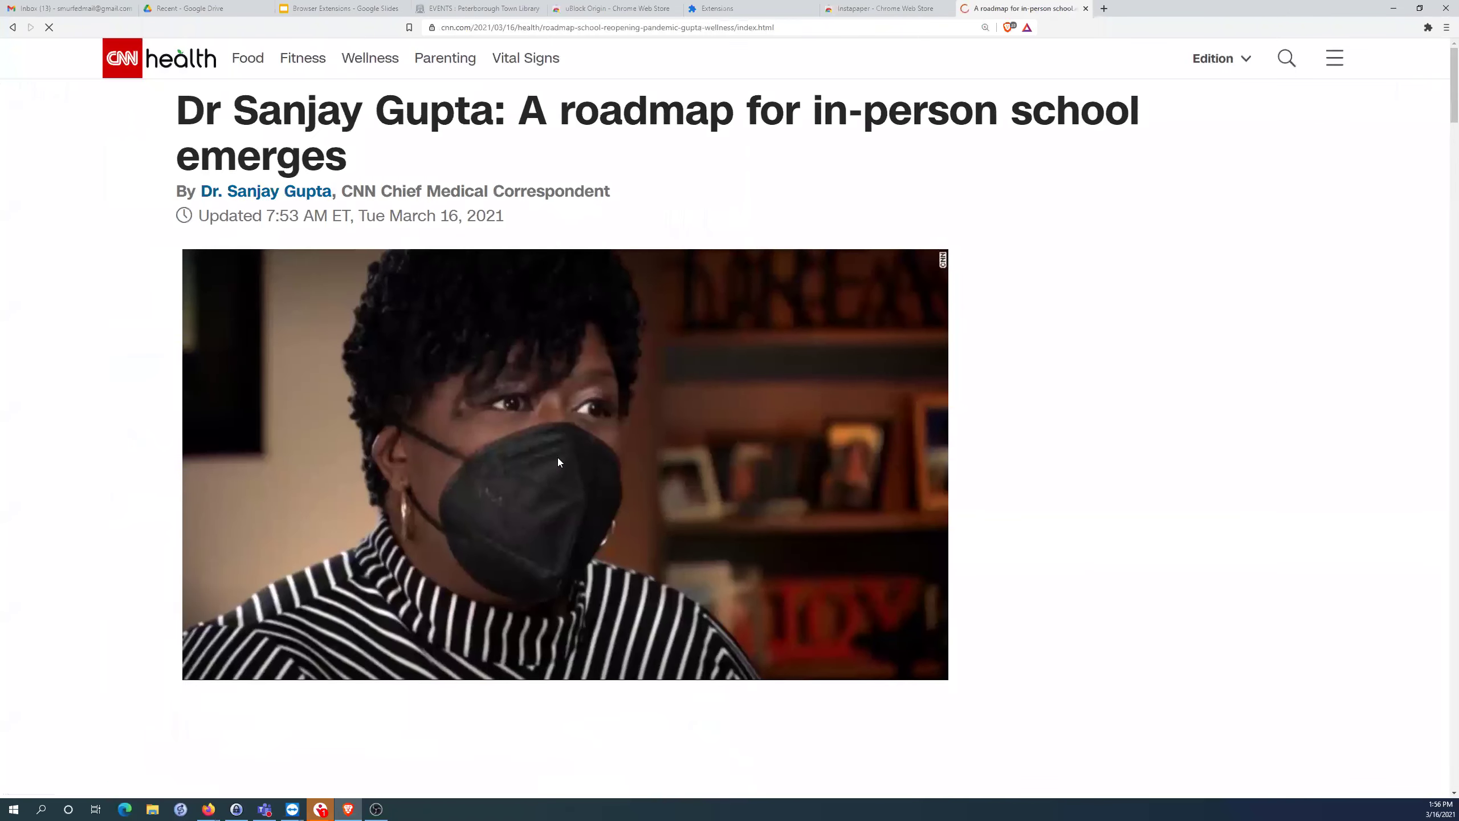
pyautogui.click(1428, 27)
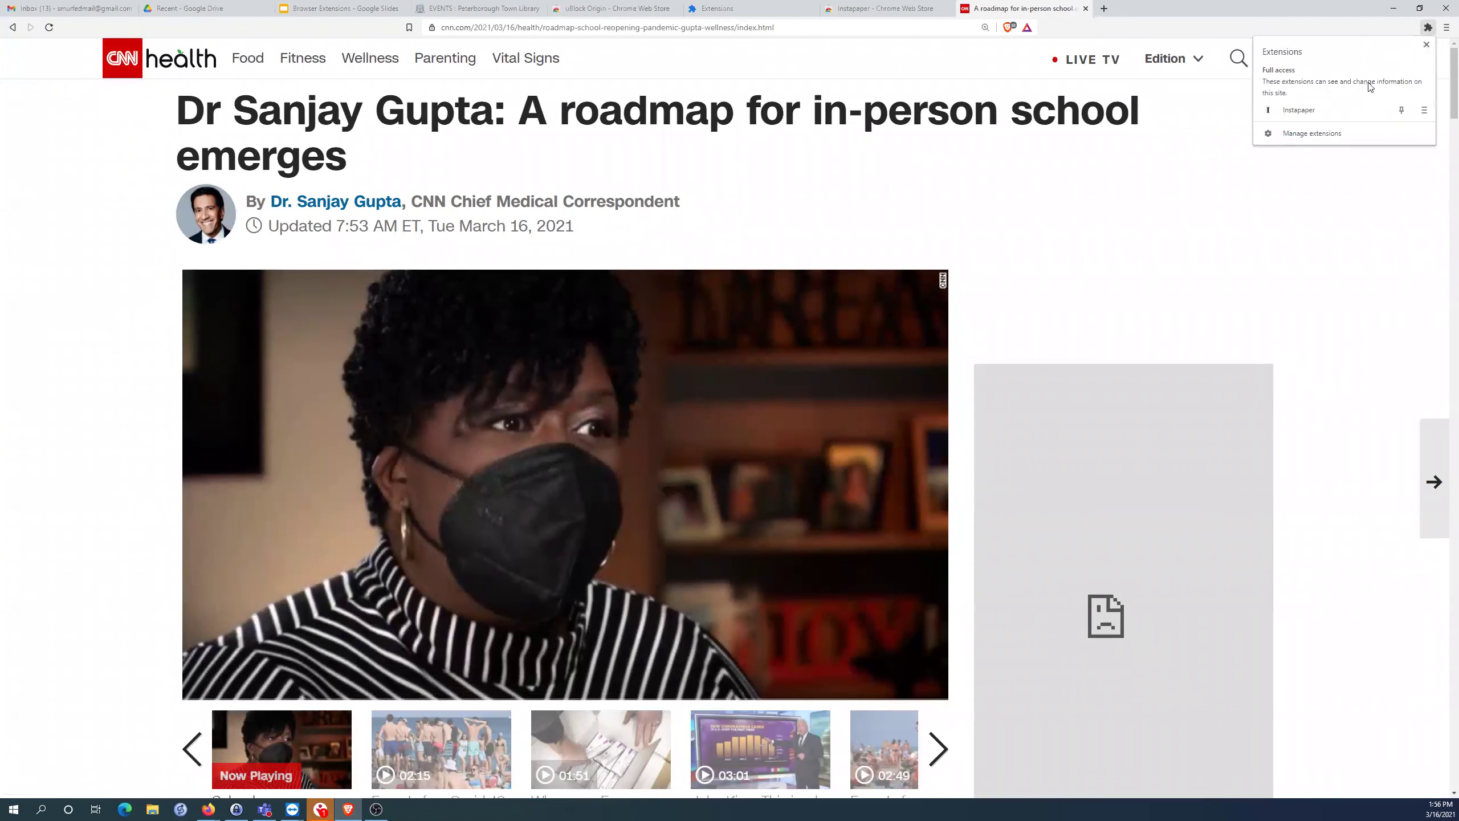
pyautogui.click(1276, 111)
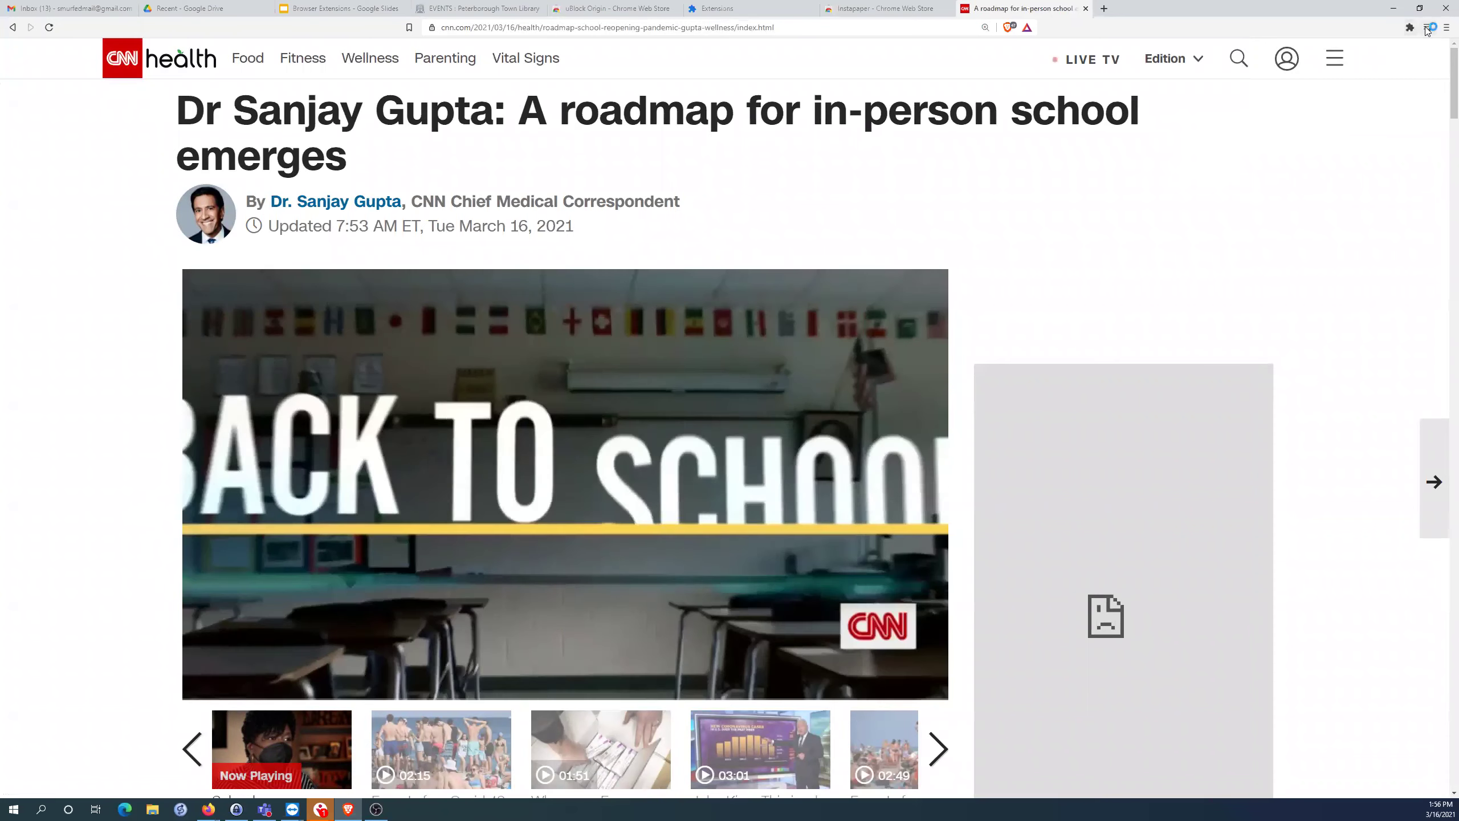
pyautogui.click(526, 445)
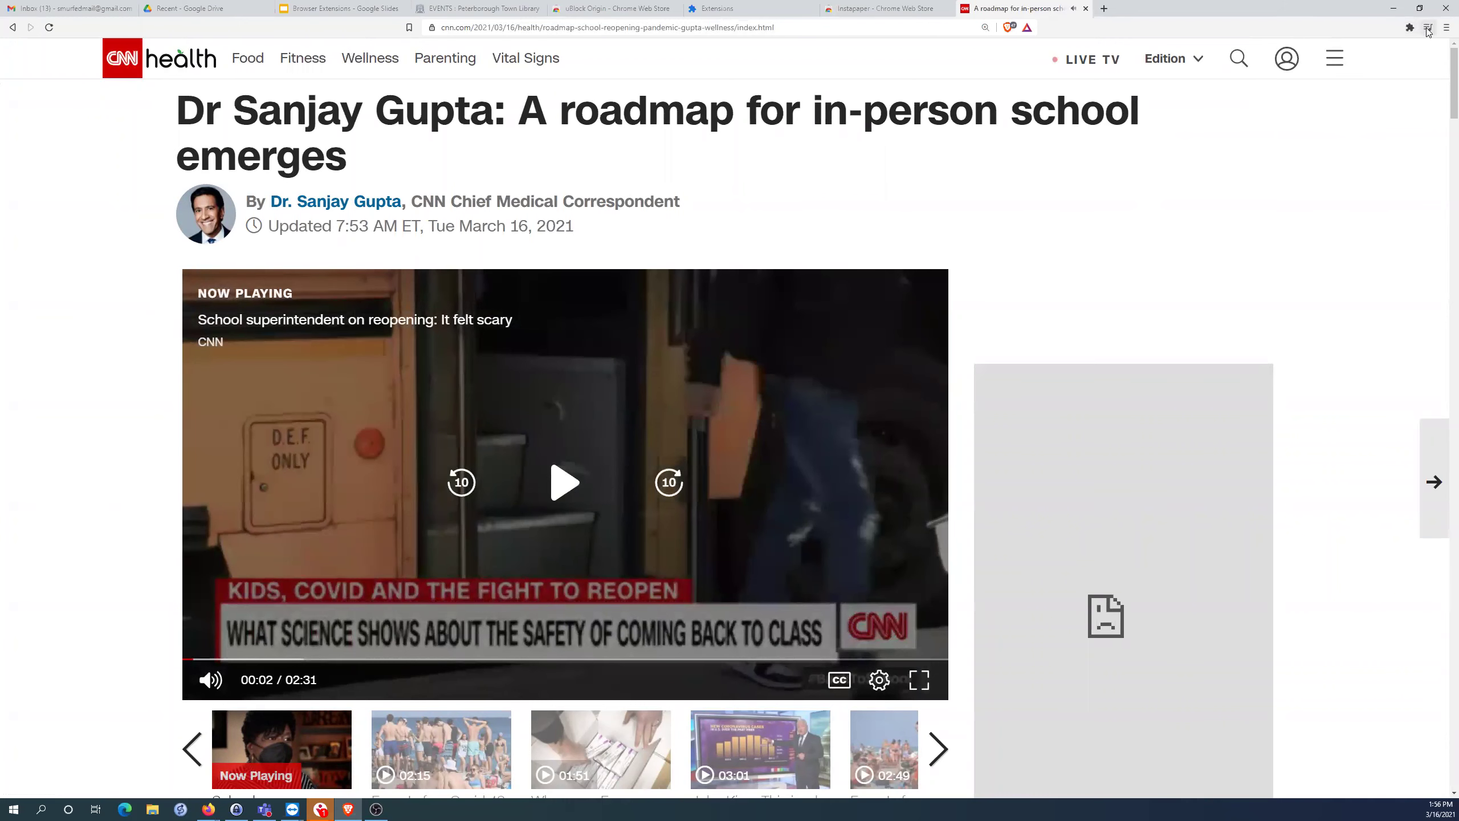
# - Save the article to Instapaper again and view the Instapaper extension's options page
pyautogui.click(1409, 27)
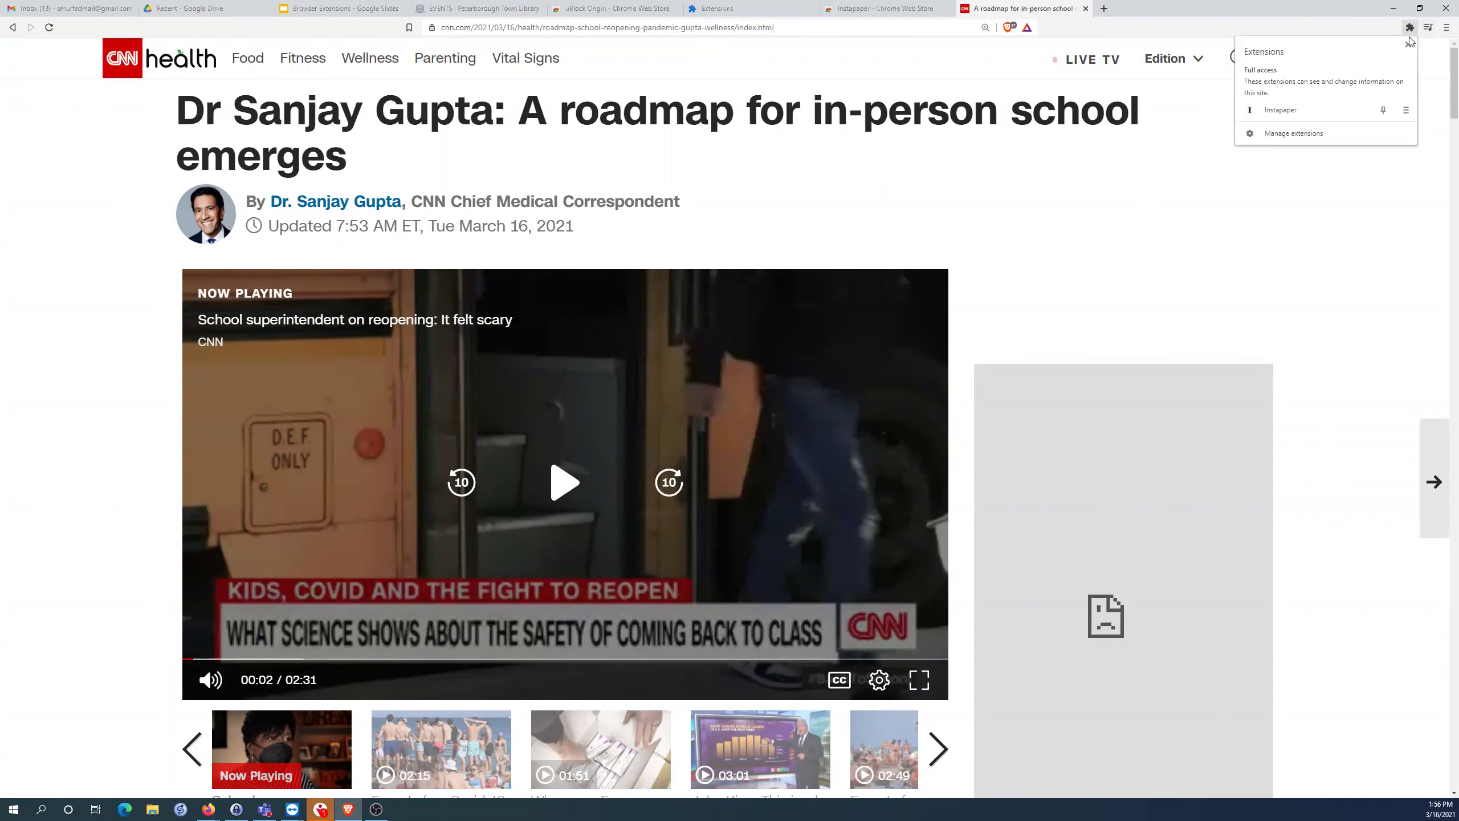
pyautogui.click(1248, 111)
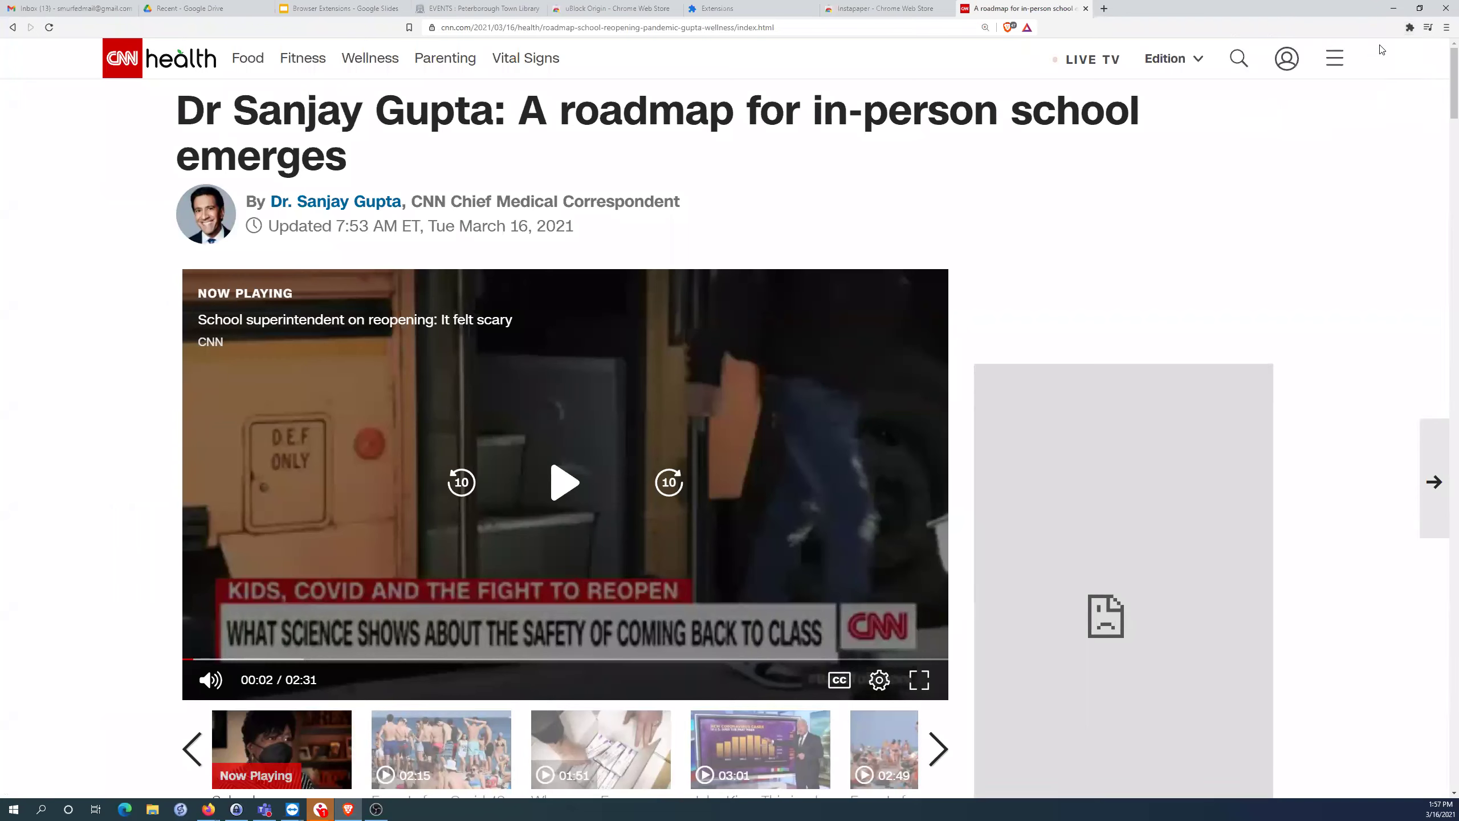
pyautogui.click(1409, 27)
pyautogui.click(1405, 110)
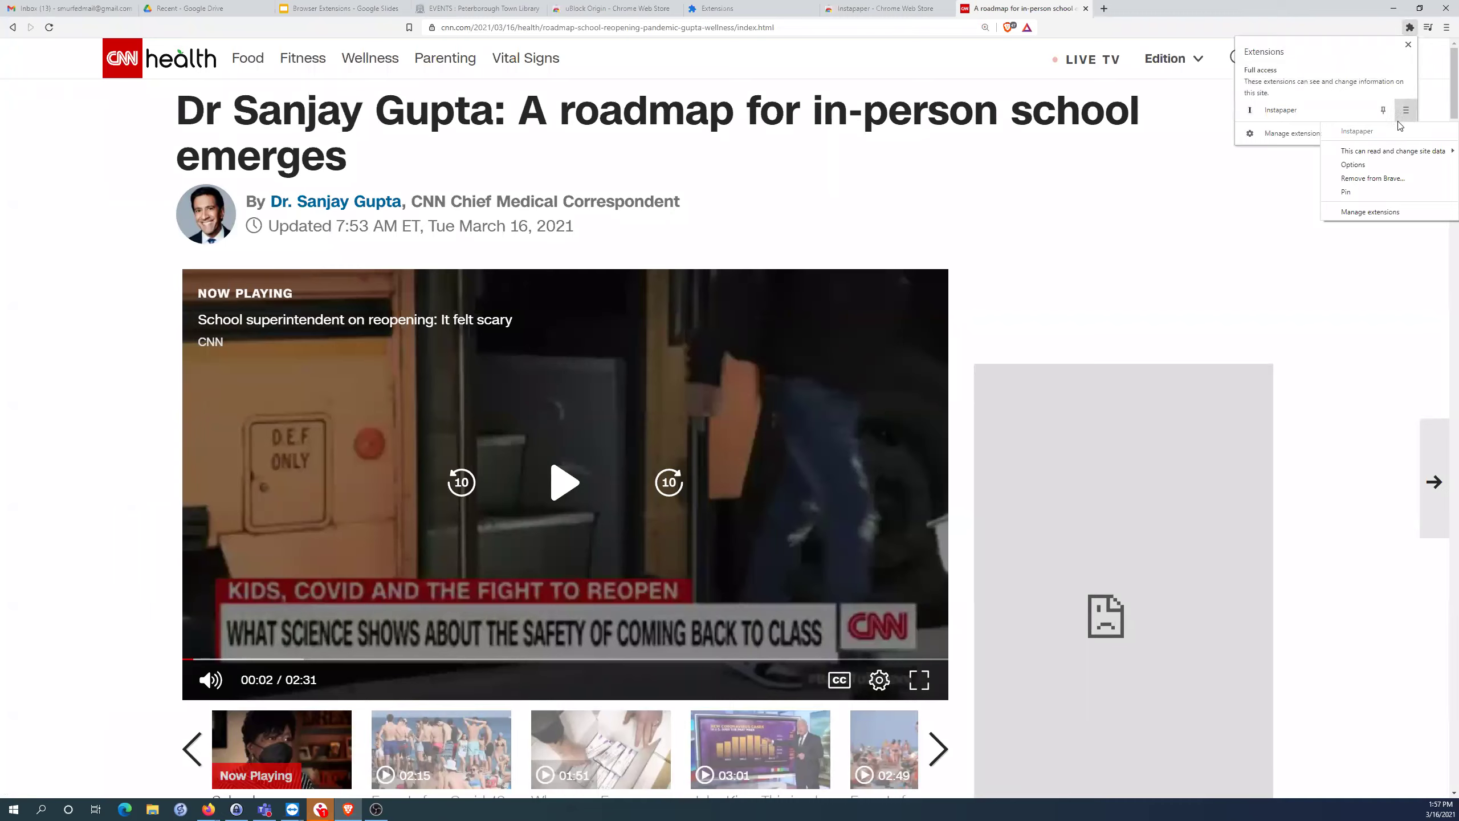
pyautogui.click(1362, 164)
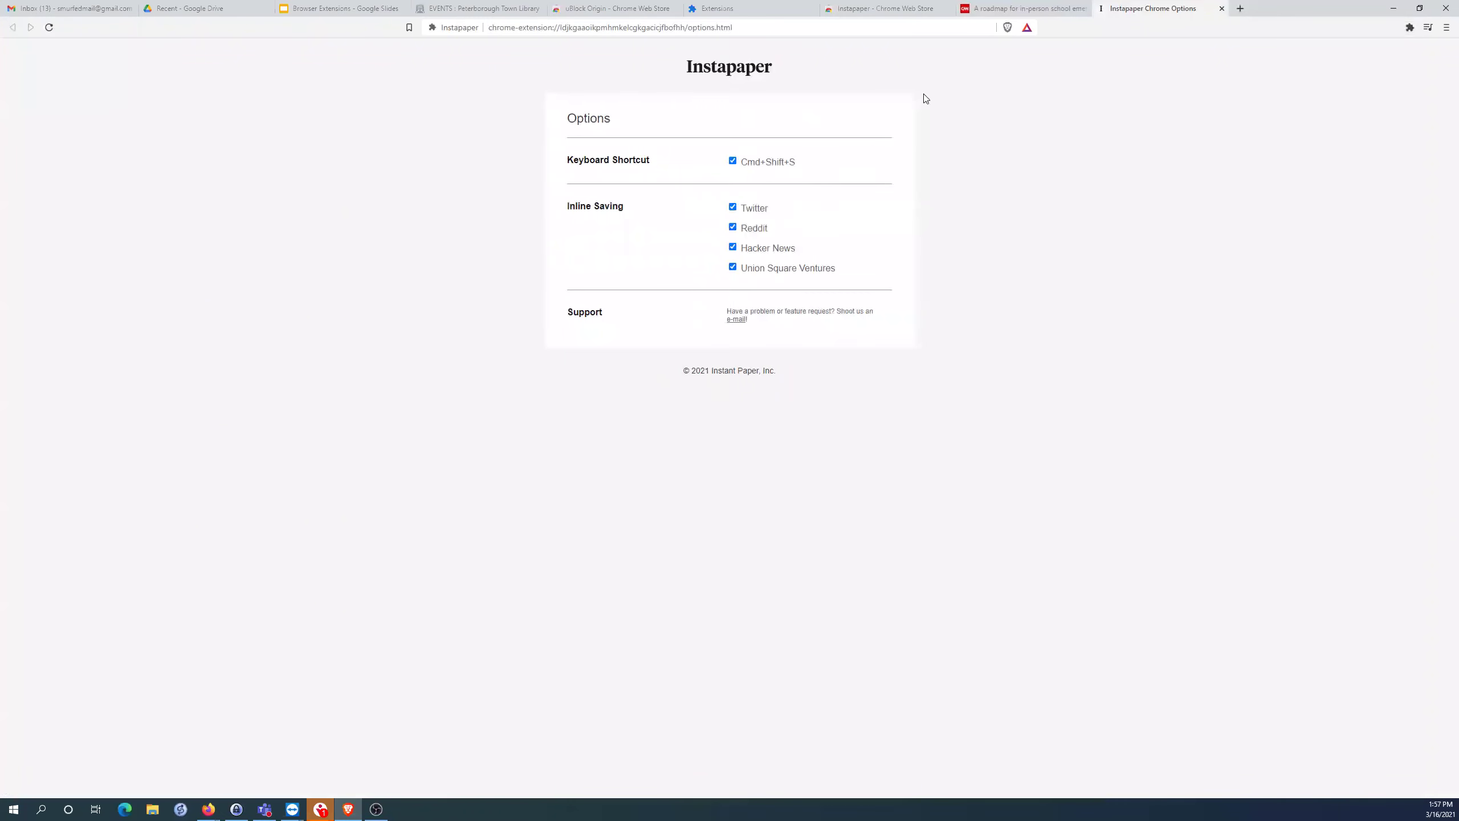
pyautogui.click(1221, 9)
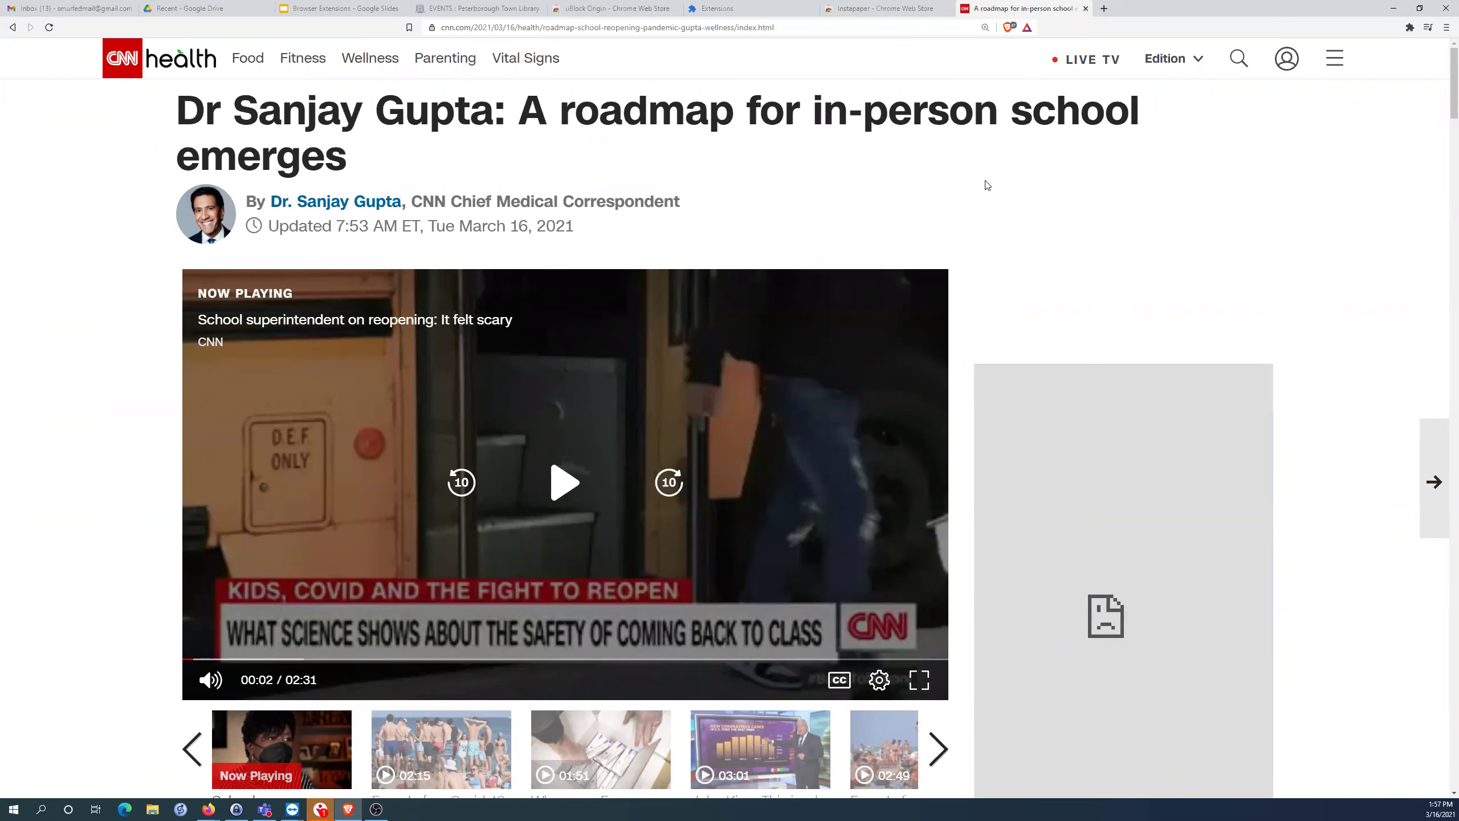
pyautogui.press('Print')
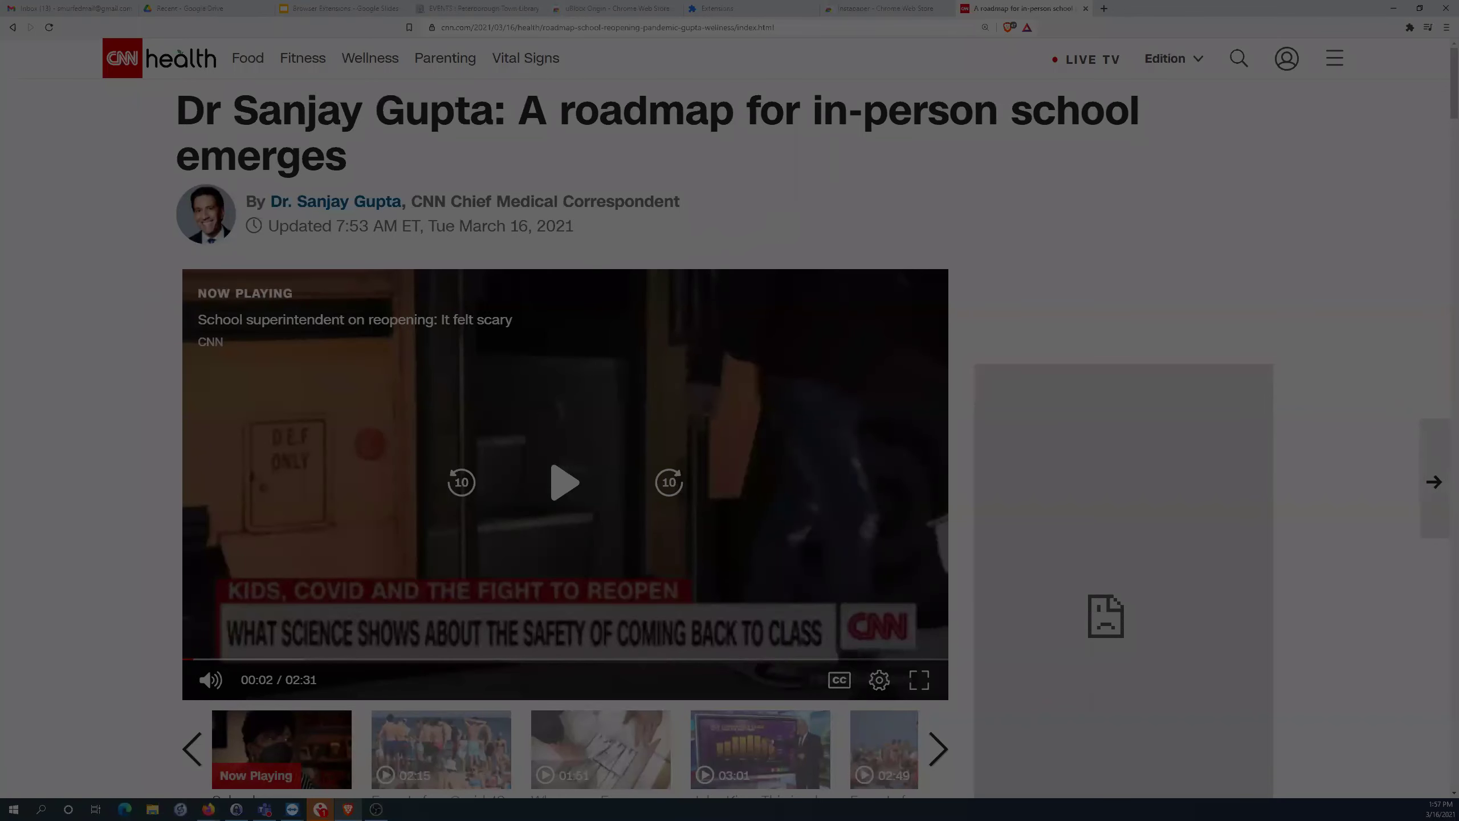
pyautogui.press('Escape')
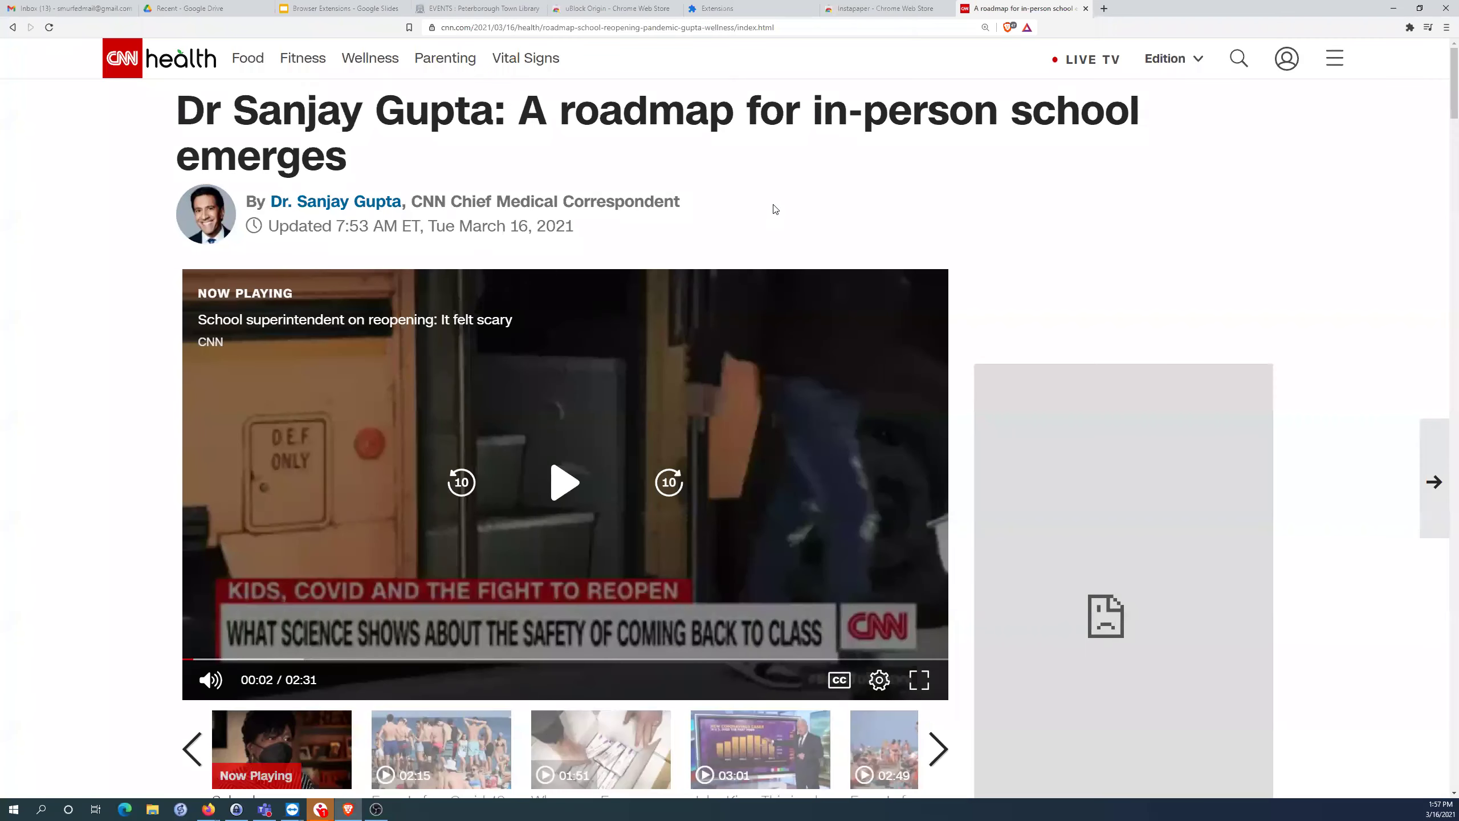
pyautogui.scroll(-12, 774, 209)
pyautogui.moveTo(460, 274); pyautogui.dragTo(627, 439)
pyautogui.click(654, 514)
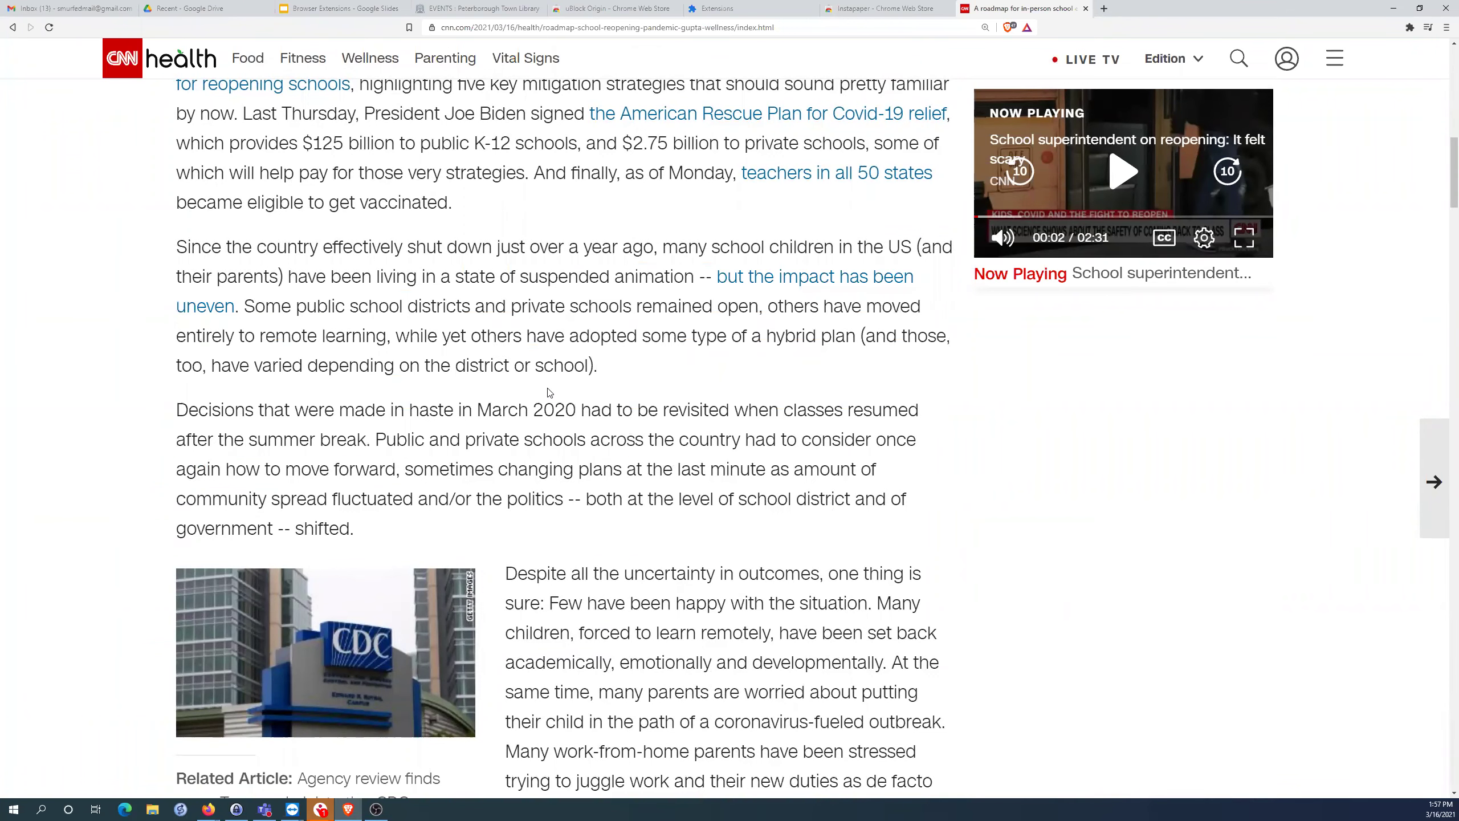
pyautogui.hotkey('ctrl', 'shift', 'r')
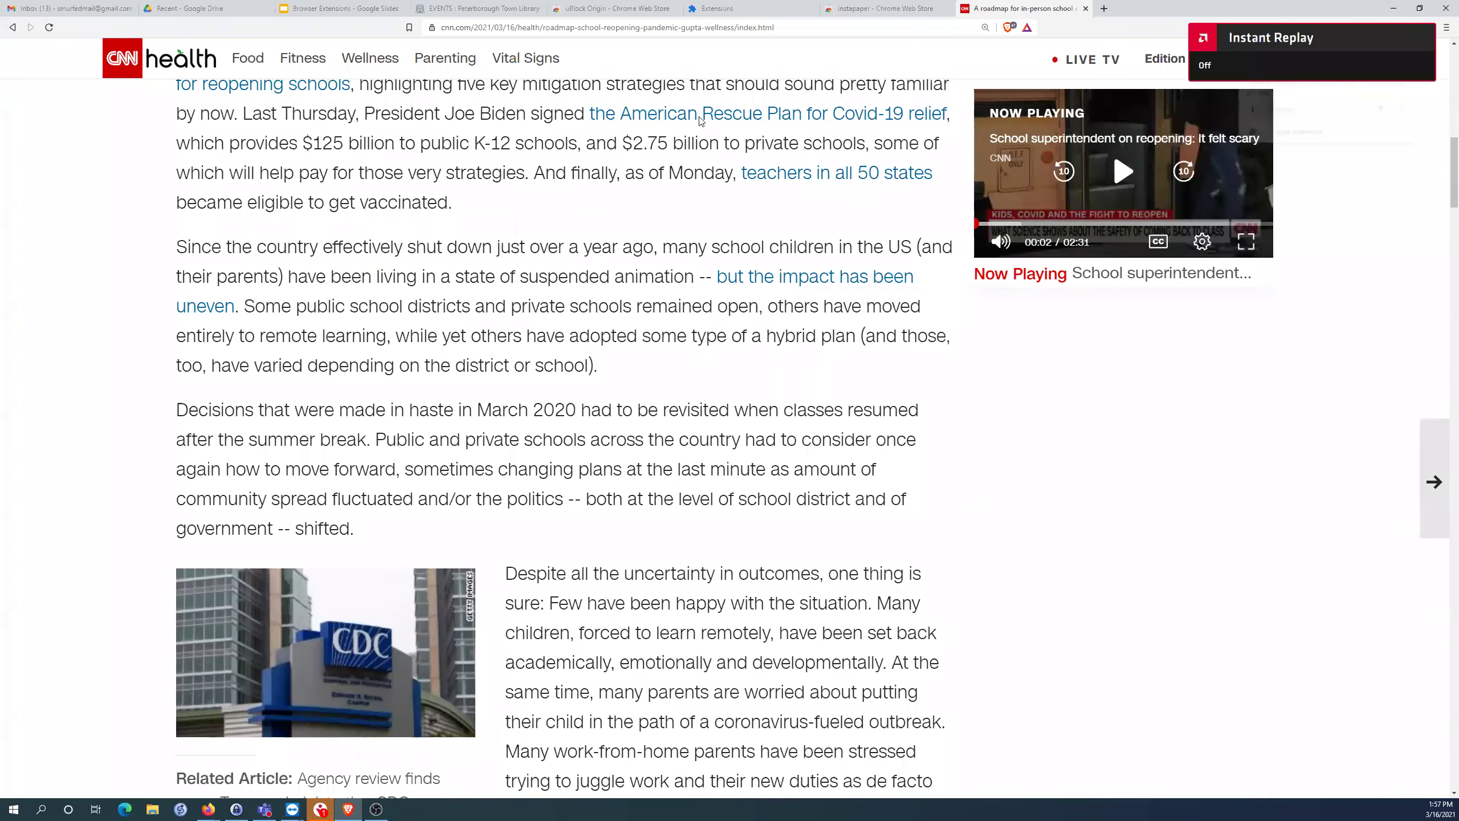
pyautogui.click(677, 243)
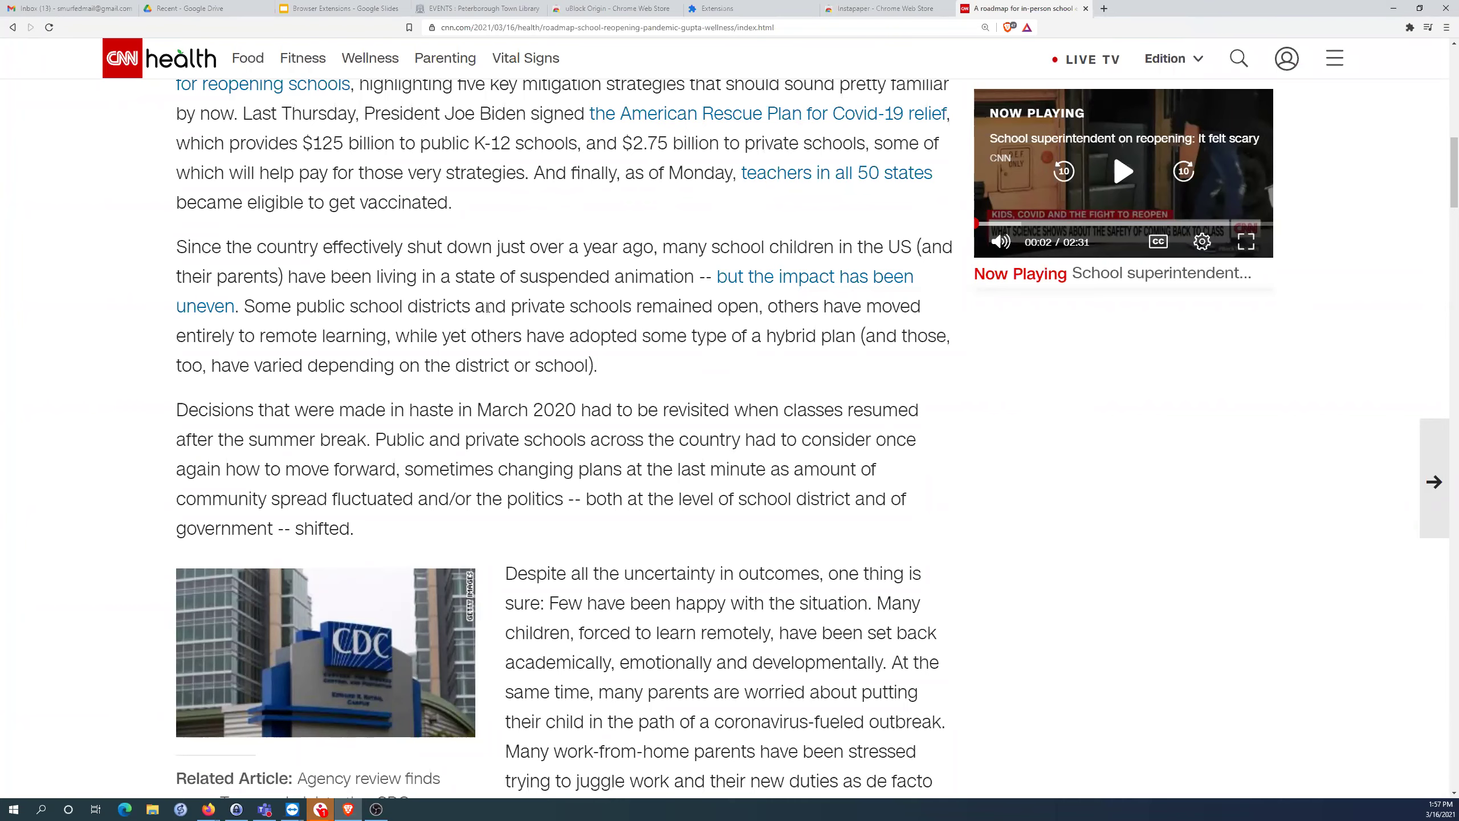
pyautogui.scroll(15, 471, 316)
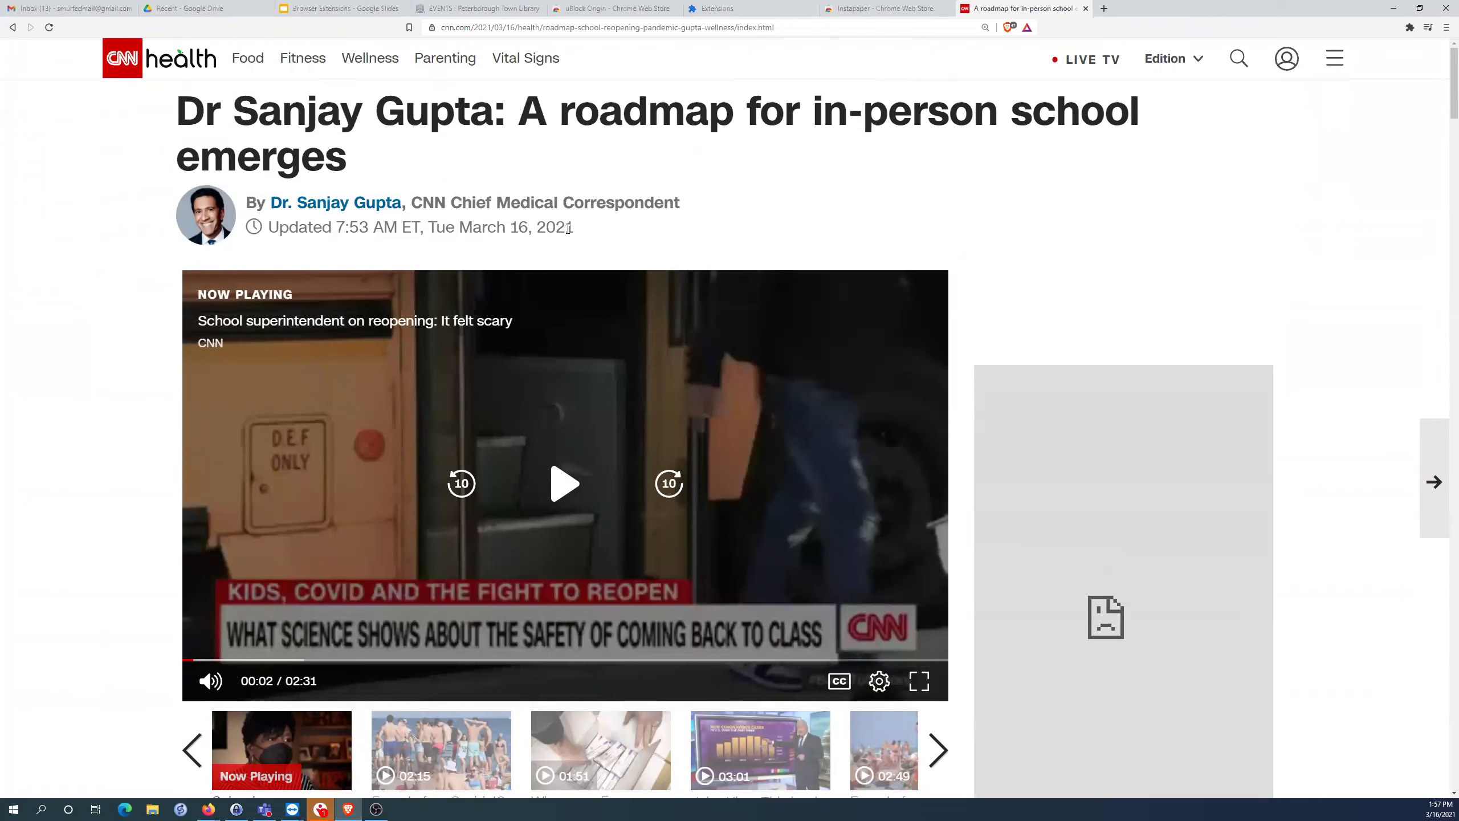
pyautogui.click(707, 27)
# - Search 'nyt' and open the New York Times Covid-19 live-updates article
pyautogui.write('nnyt')
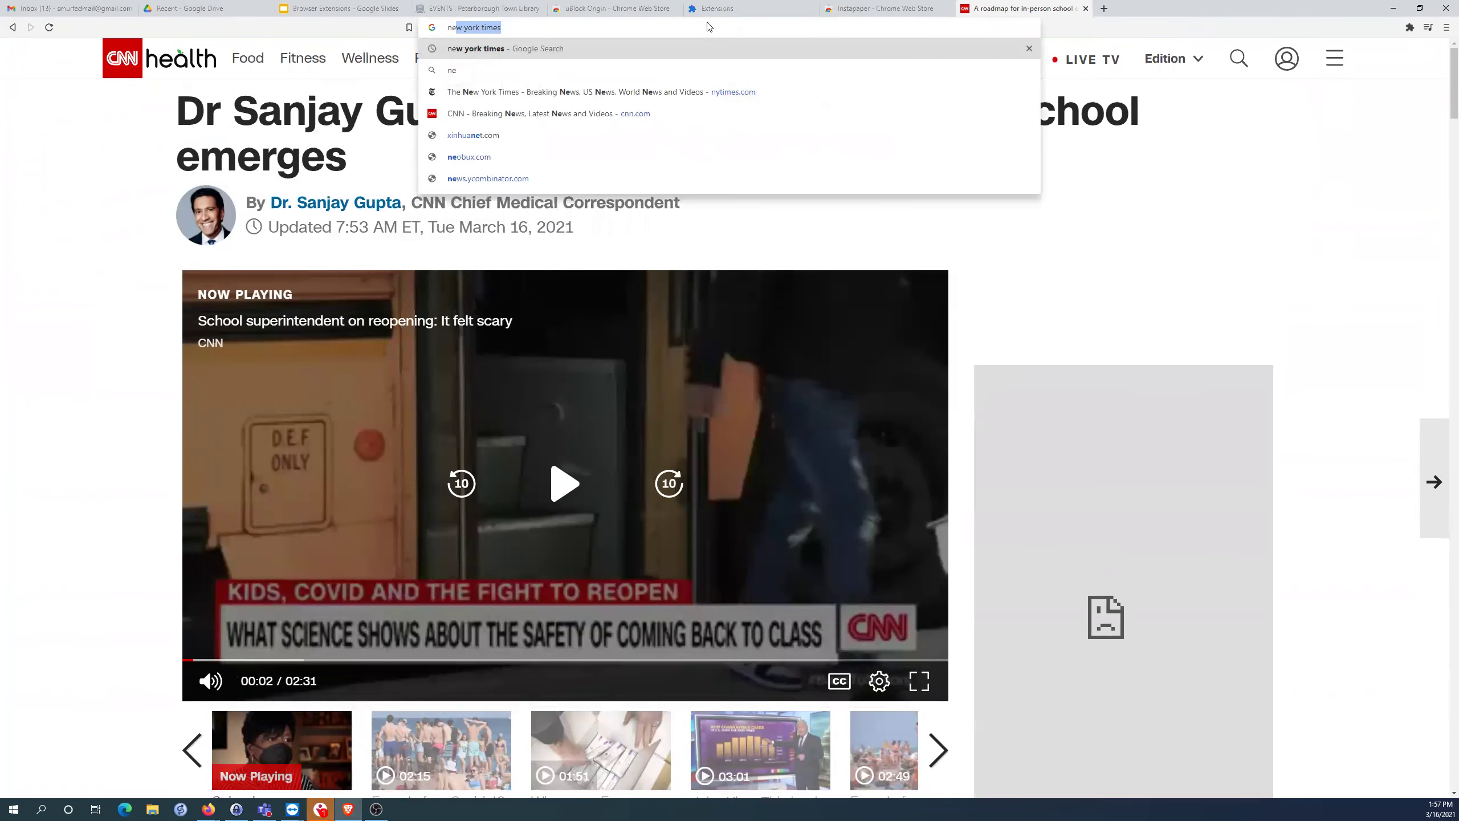
pyautogui.press('Return')
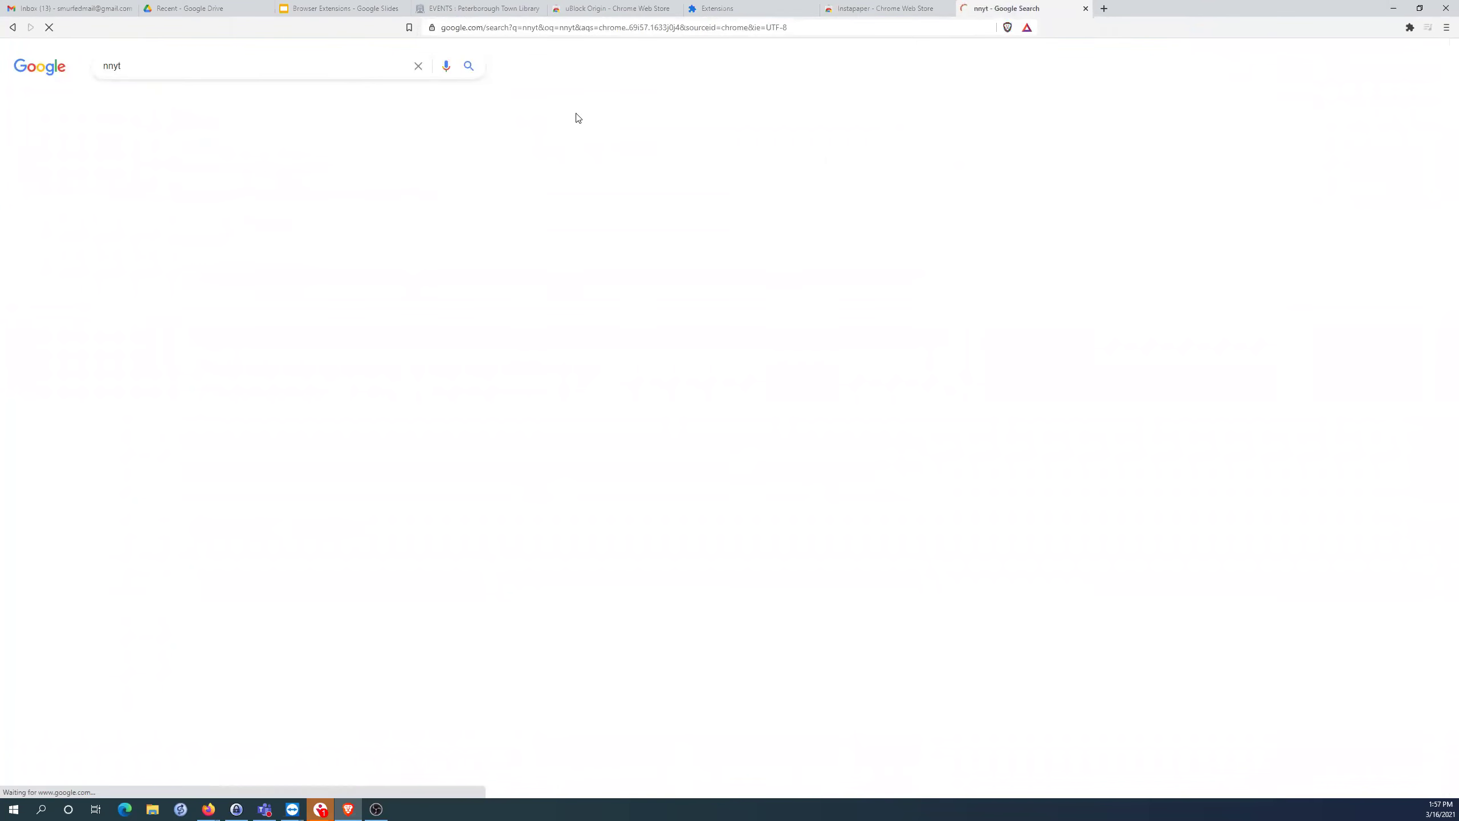
pyautogui.click(154, 168)
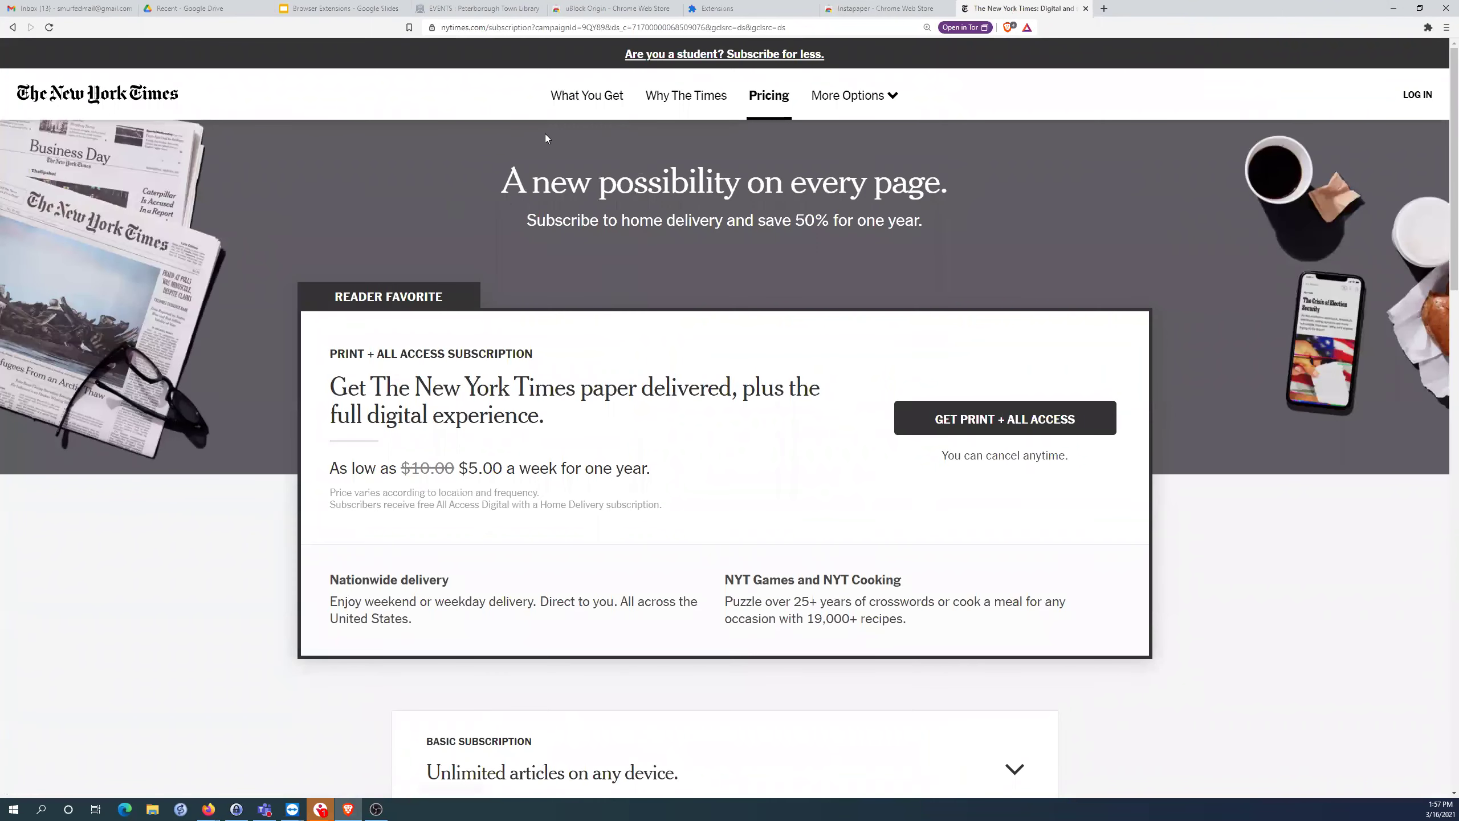
pyautogui.hotkey('alt', 'Left')
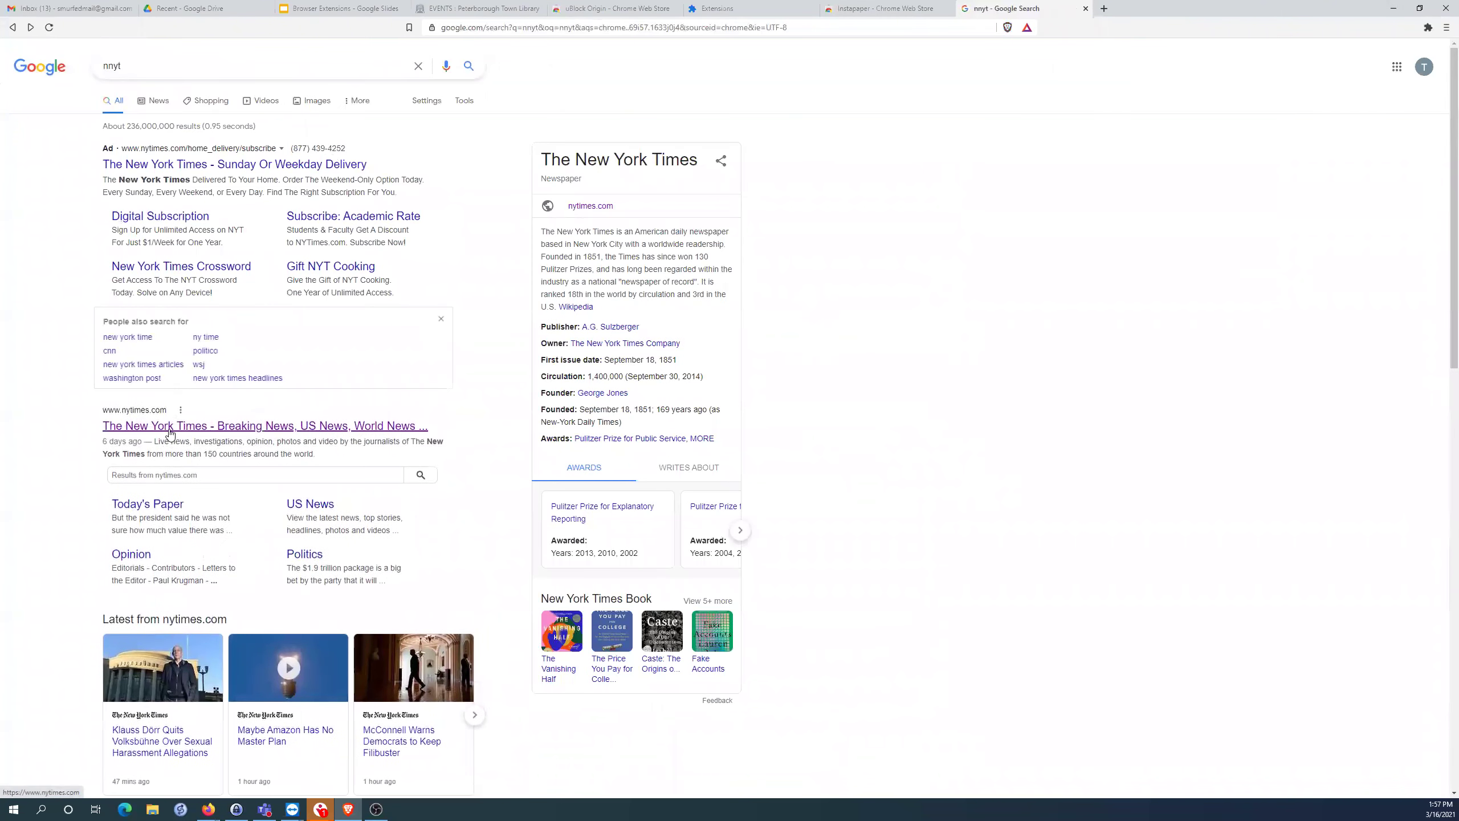
pyautogui.click(169, 428)
pyautogui.click(310, 272)
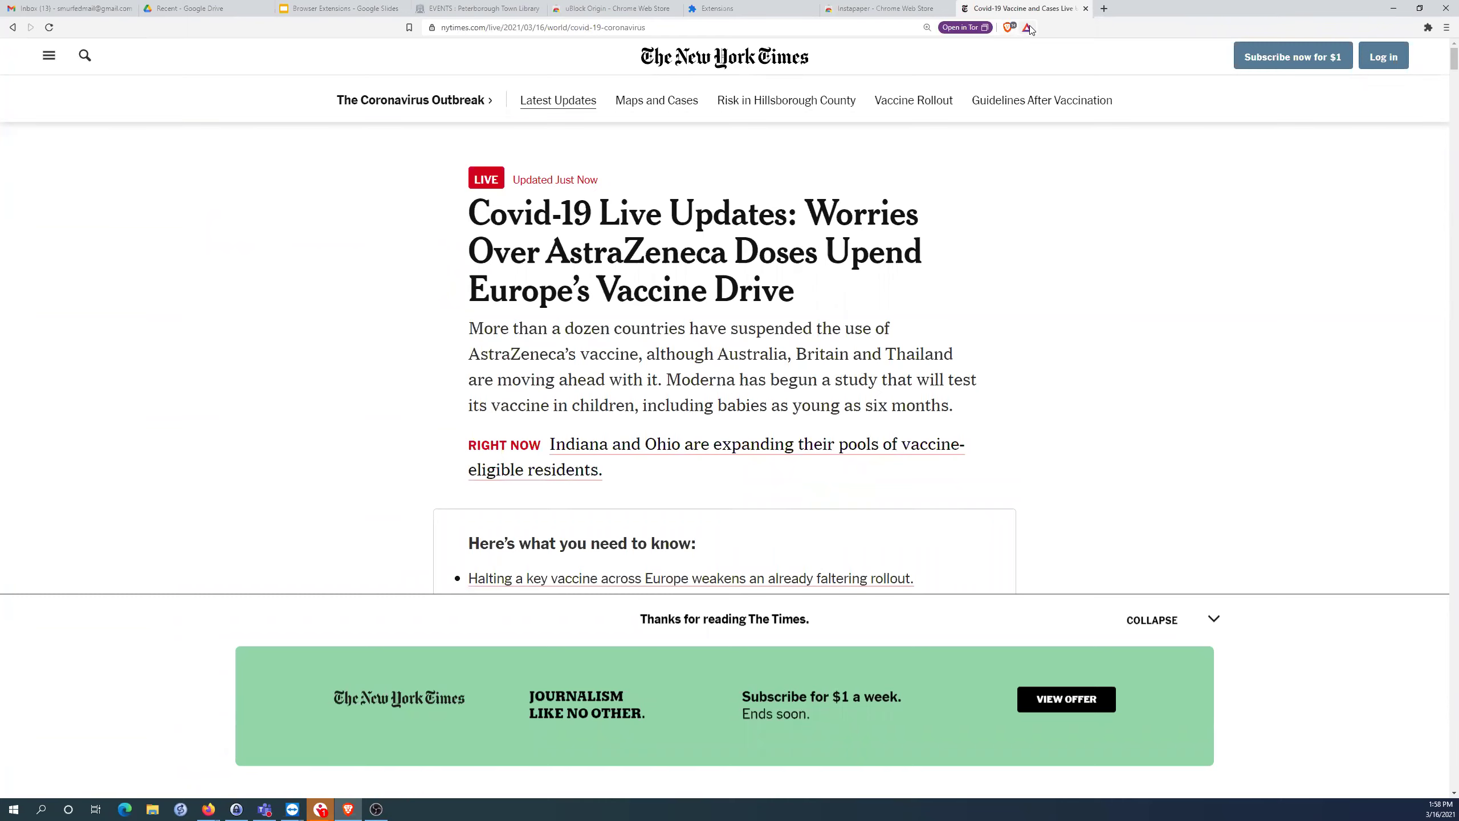
pyautogui.click(1027, 29)
pyautogui.click(1046, 29)
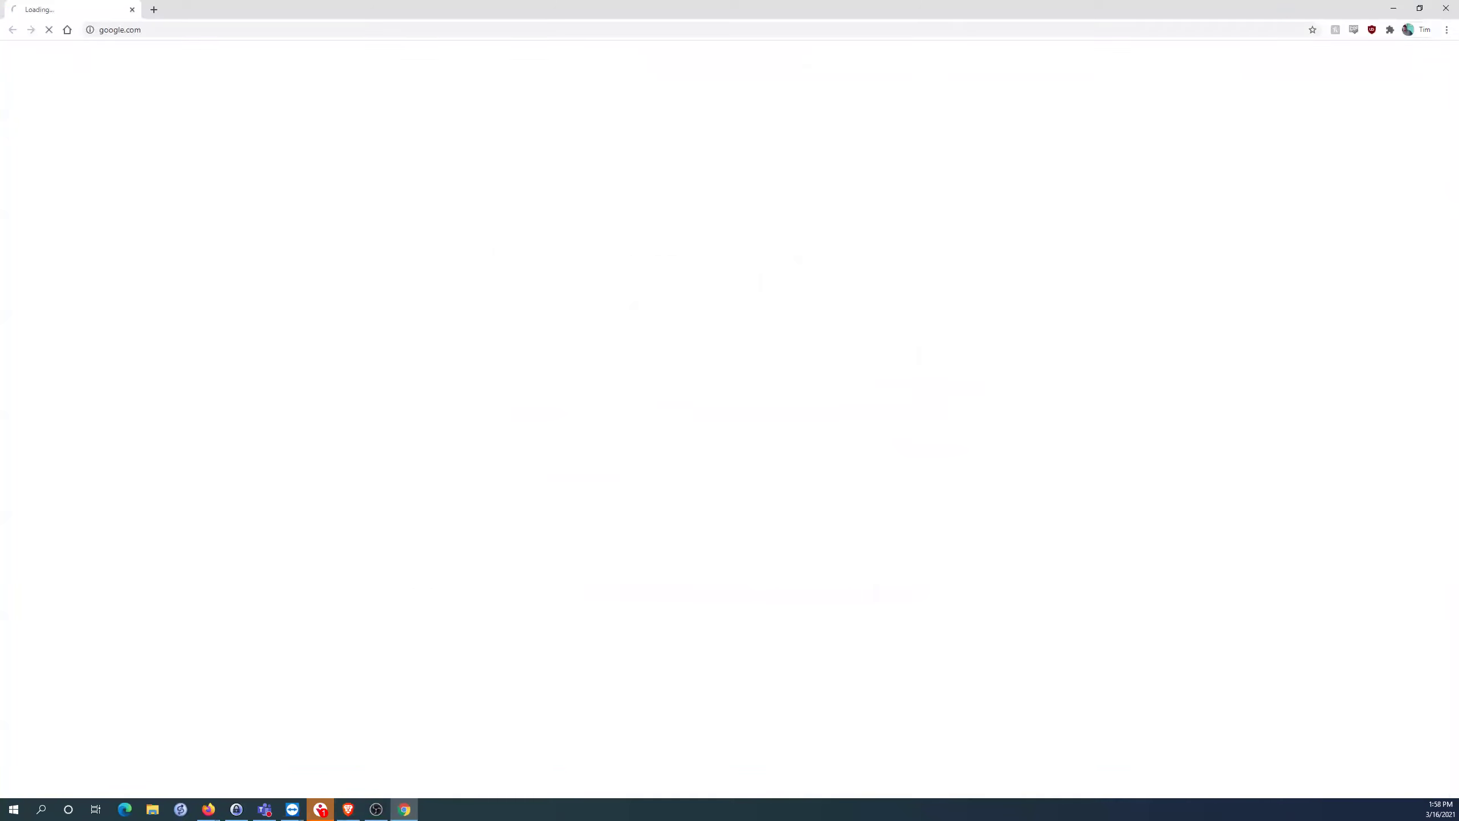
# - Search for 'instapaper' and open the Instapaper extension's Chrome Web Store page
pyautogui.click(258, 31)
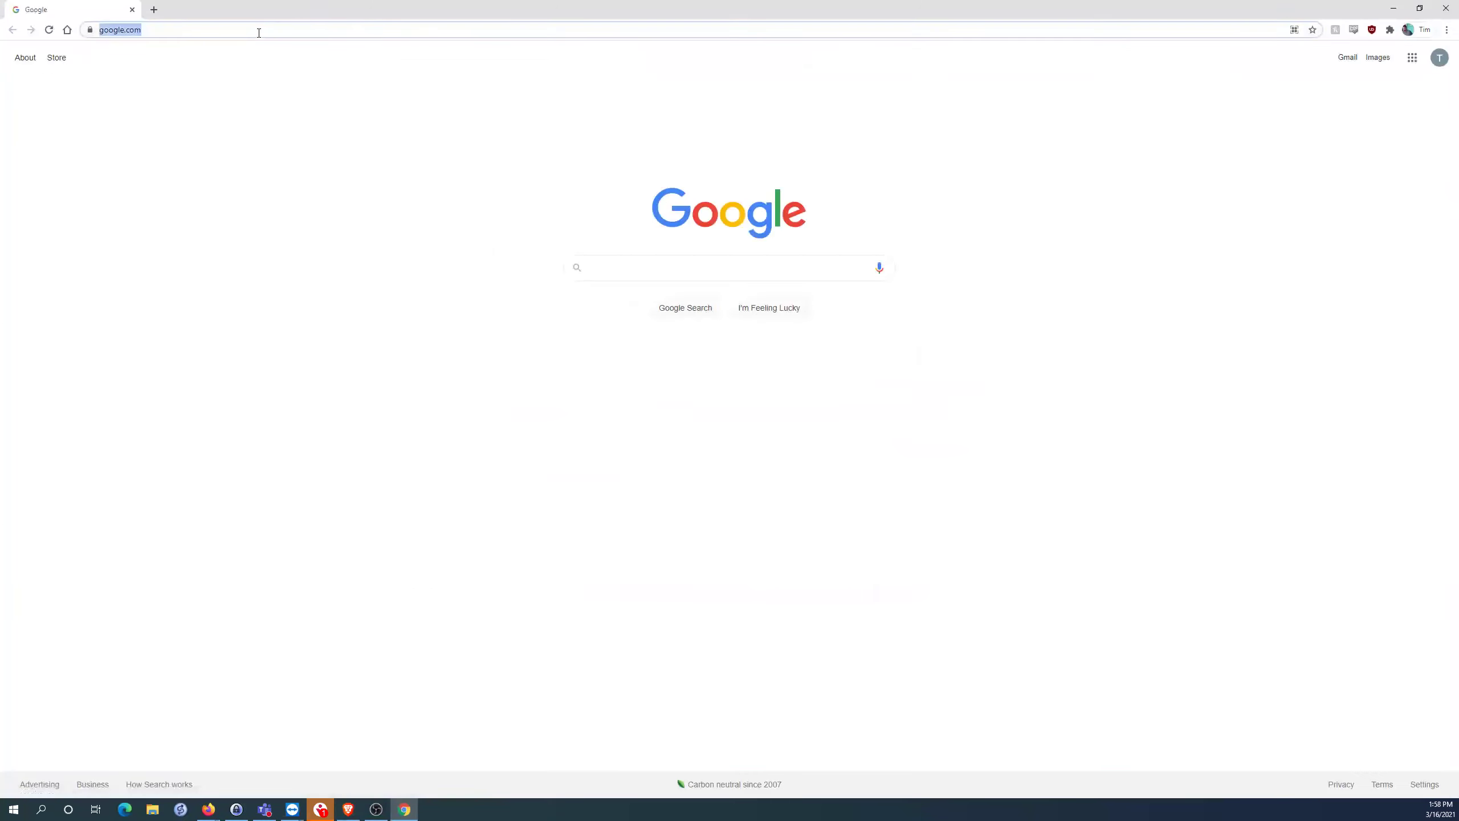
pyautogui.press('BackSpace')
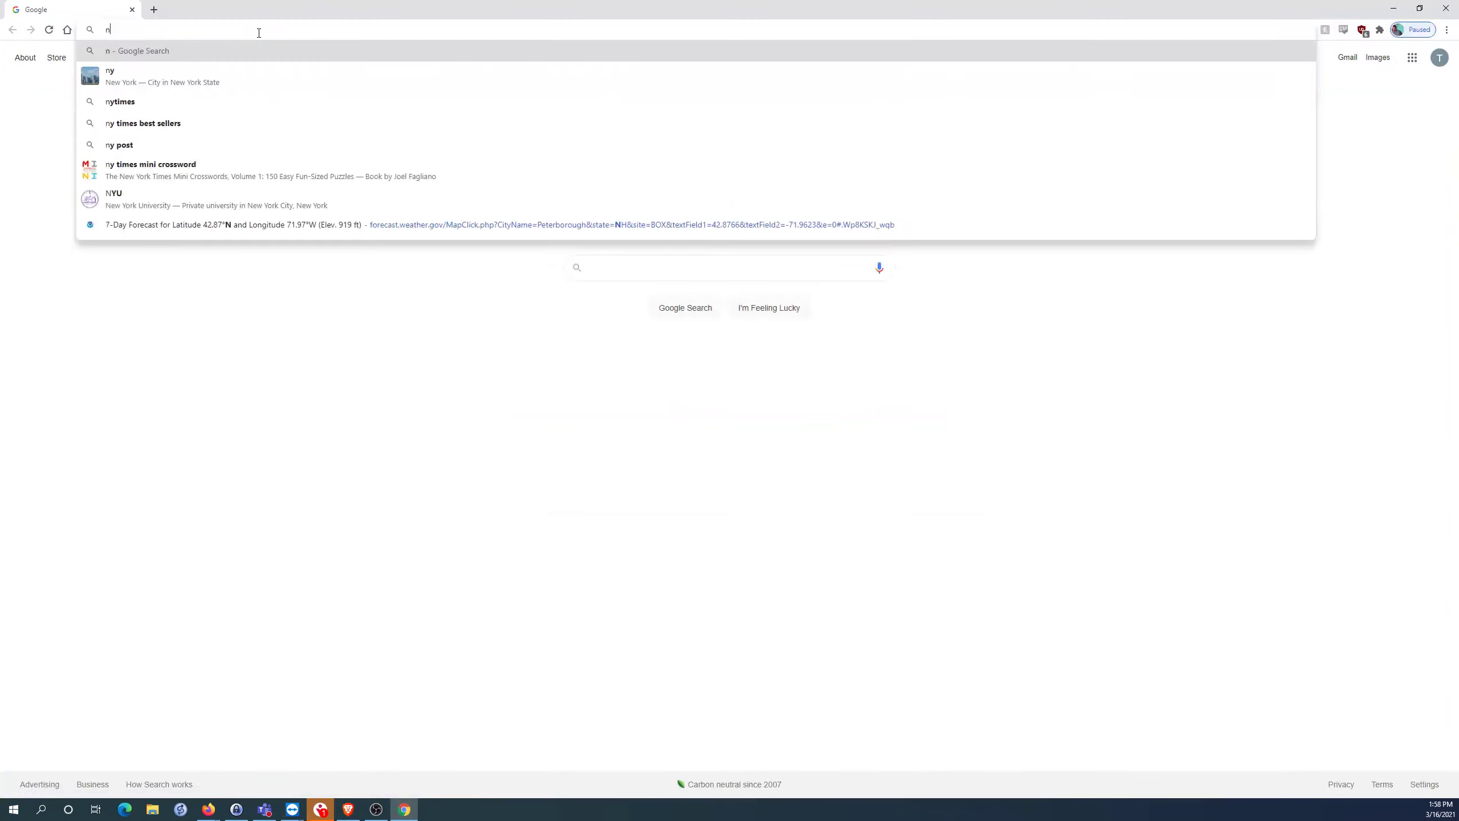
pyautogui.write('instapaper')
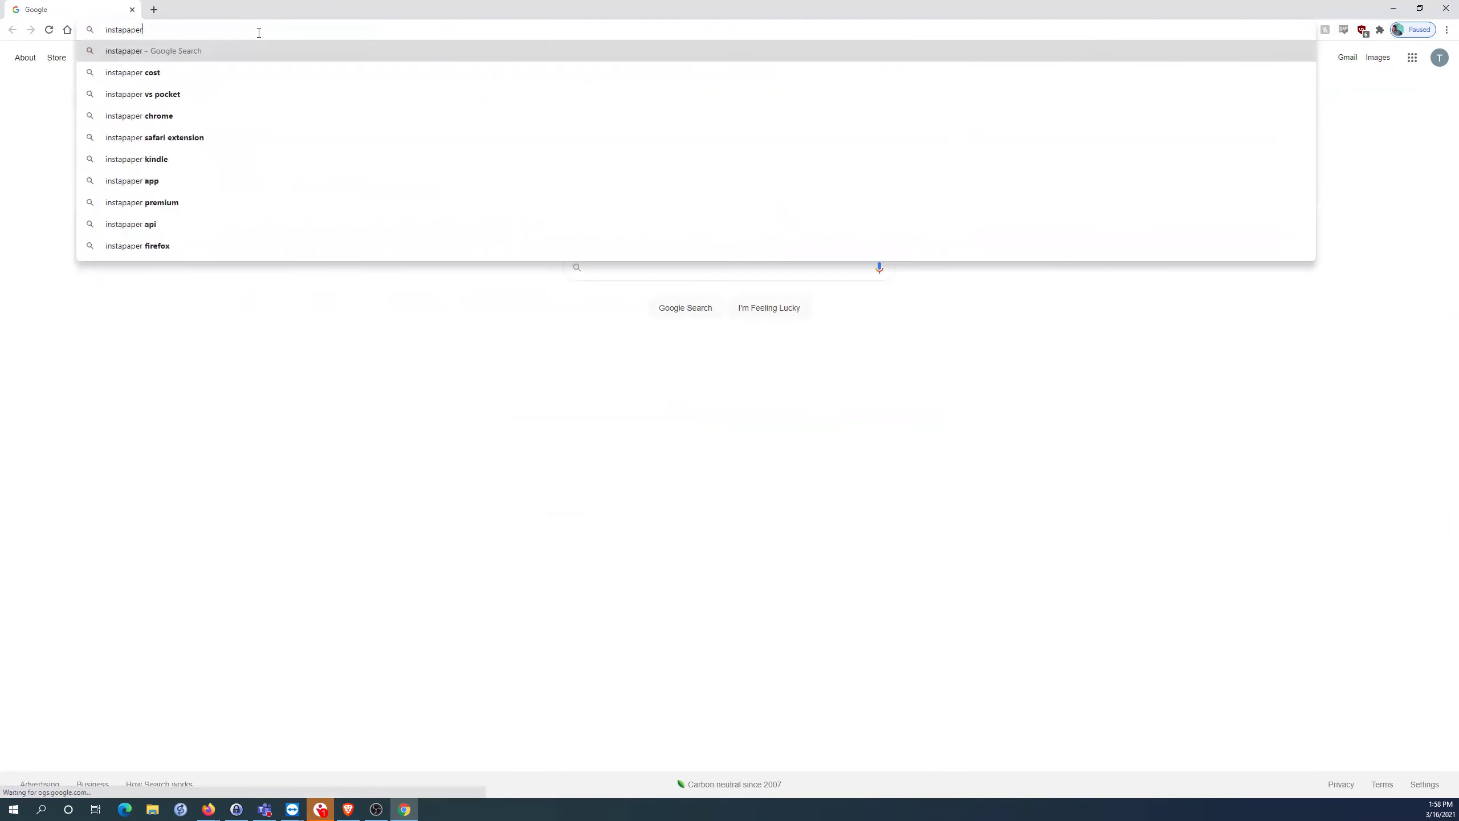
pyautogui.press('Return')
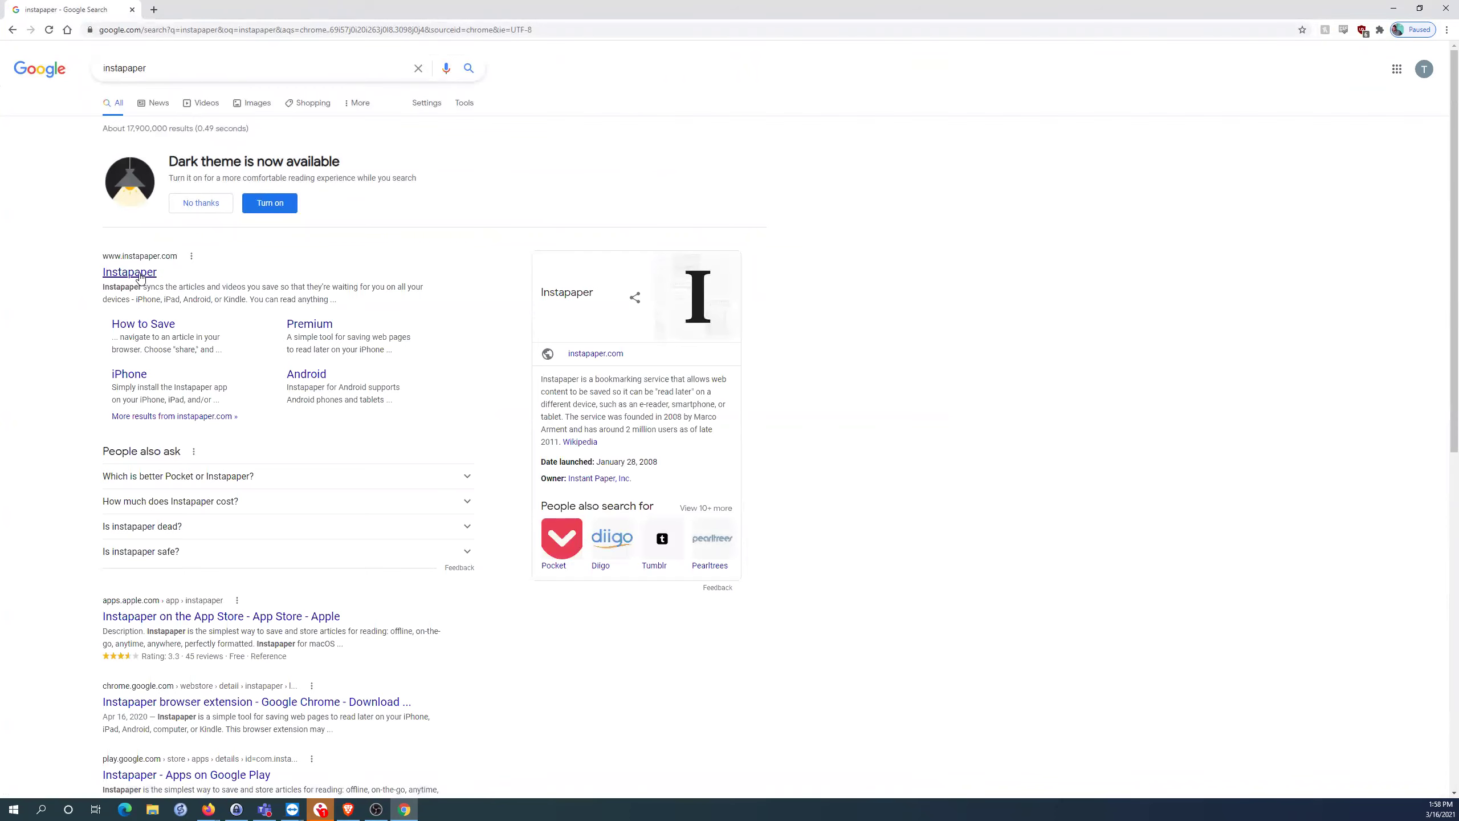
pyautogui.scroll(-2, 158, 634)
pyautogui.click(162, 593)
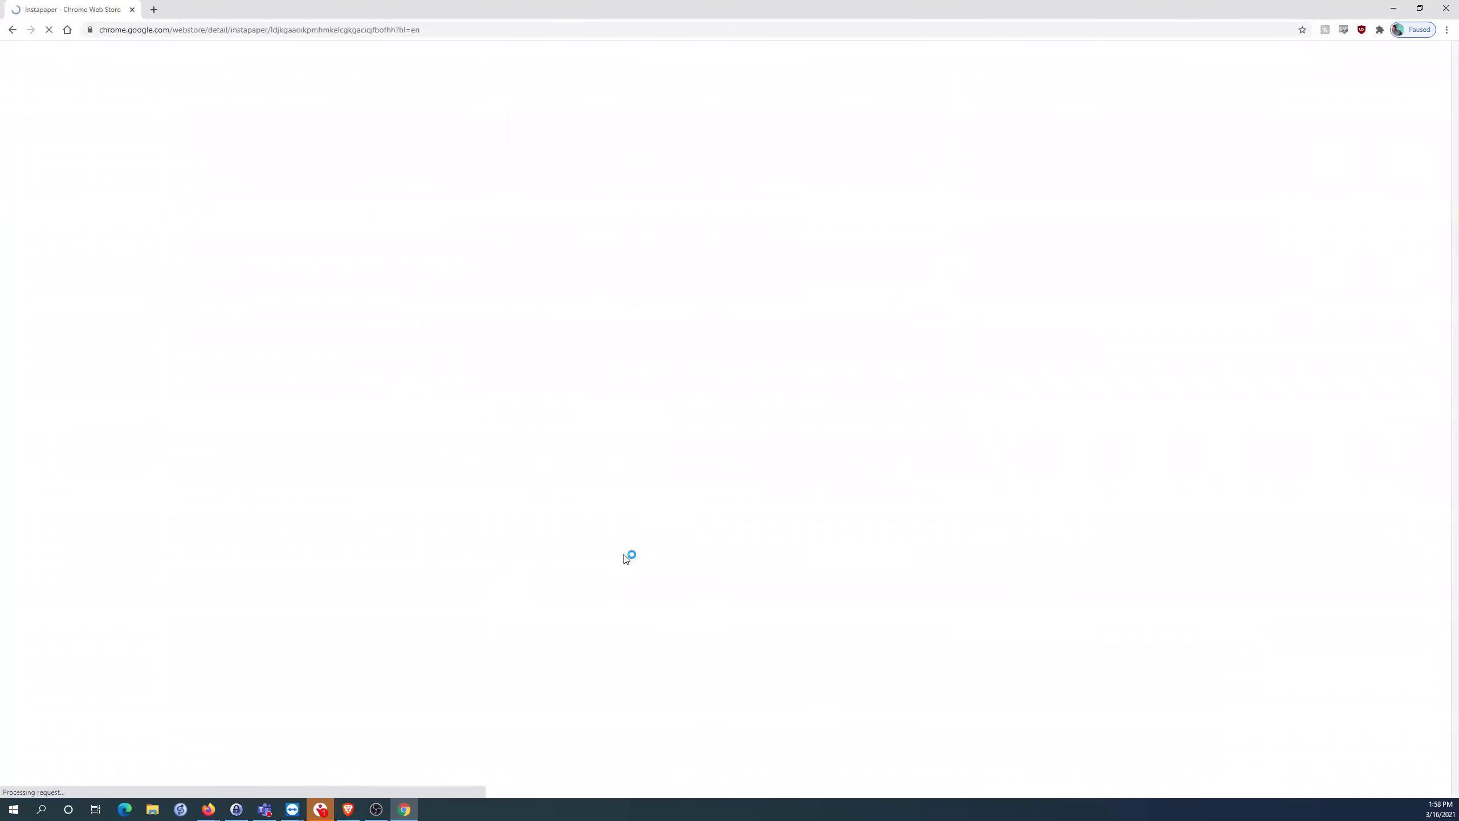
# - Add the Instapaper extension to Chrome and pin it to the toolbar
pyautogui.click(969, 141)
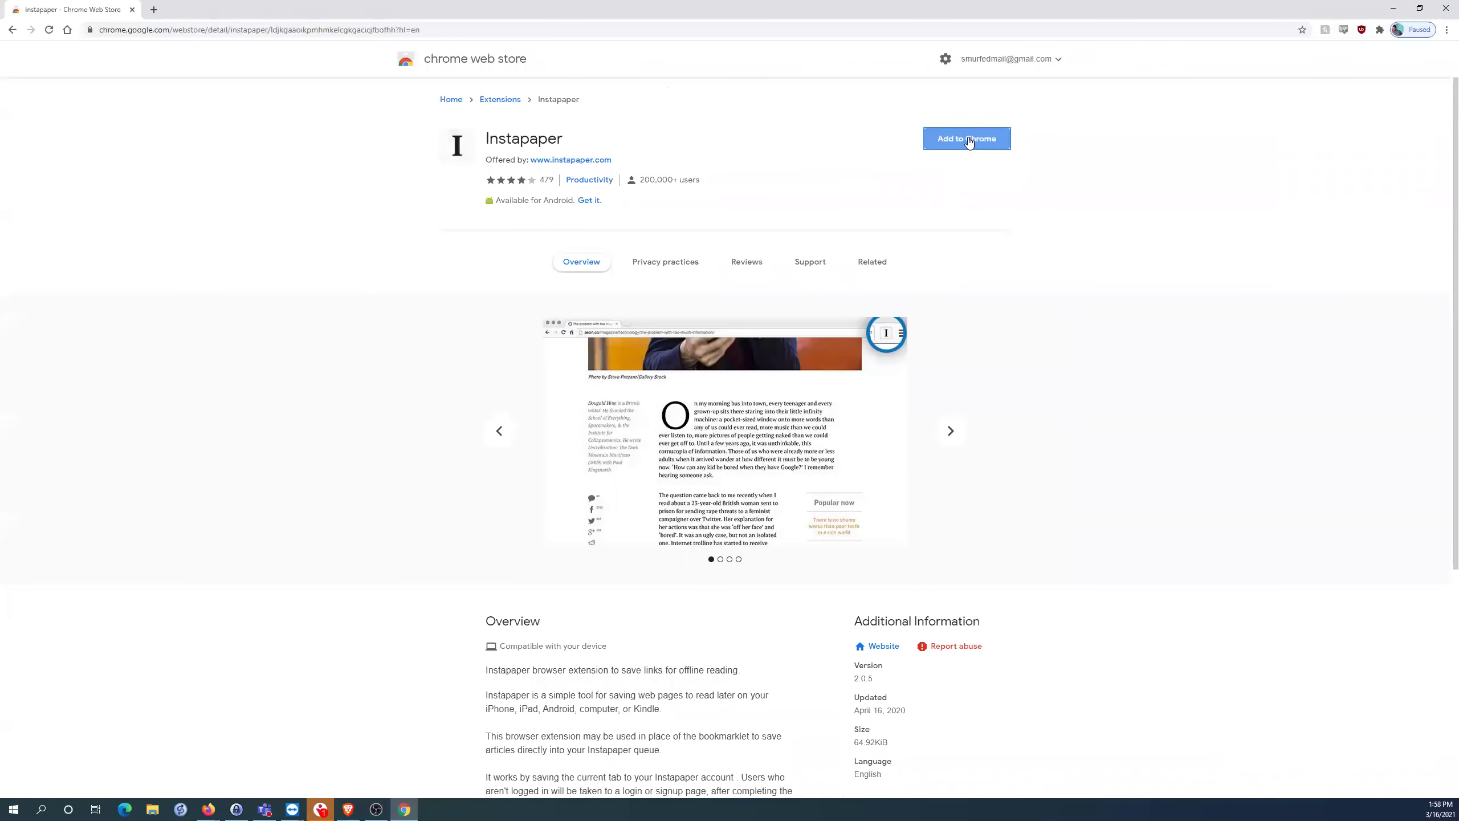
pyautogui.click(736, 128)
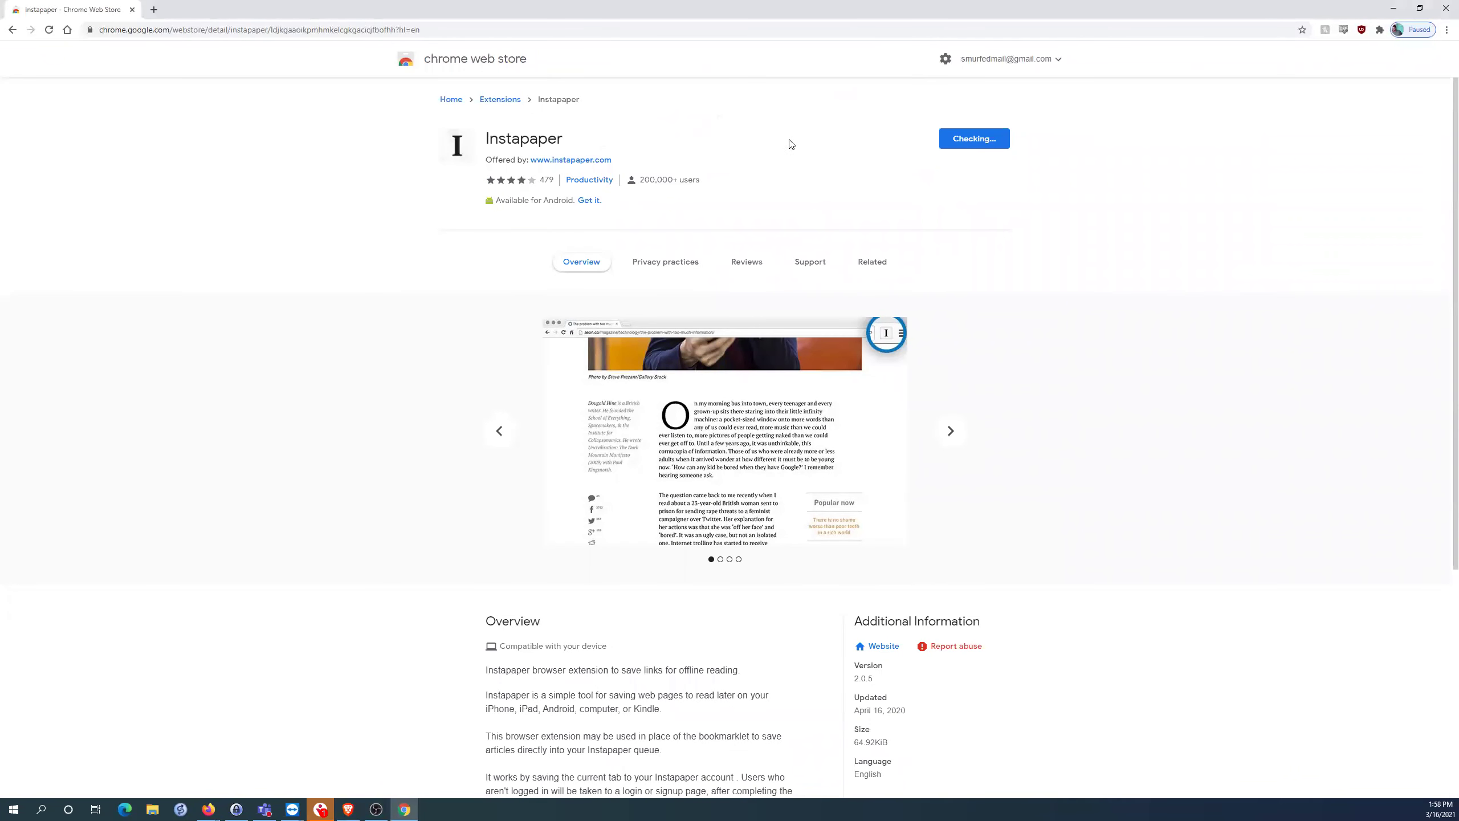
pyautogui.click(1359, 48)
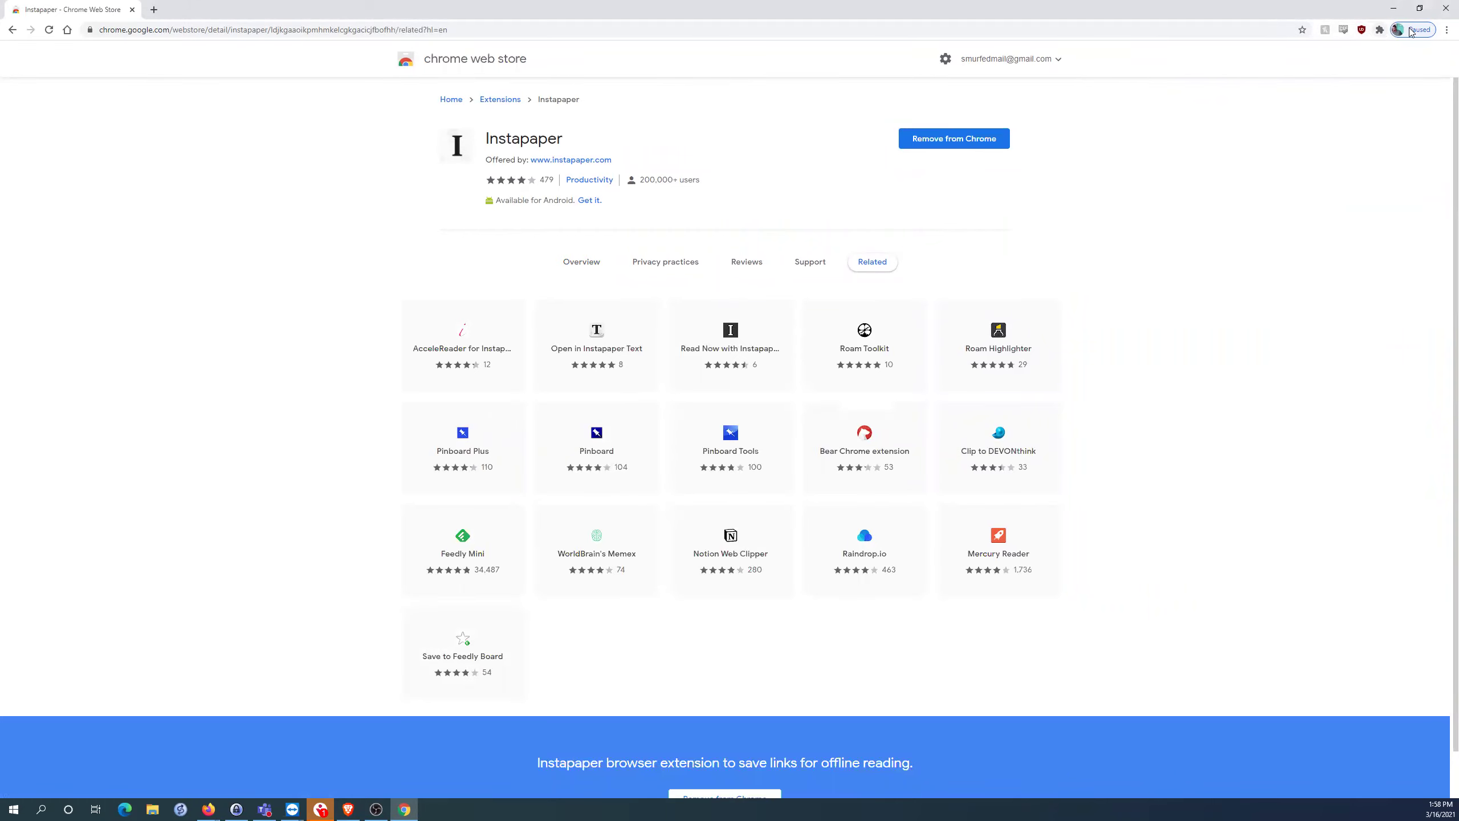
pyautogui.click(1447, 29)
pyautogui.click(1250, 129)
pyautogui.click(1380, 30)
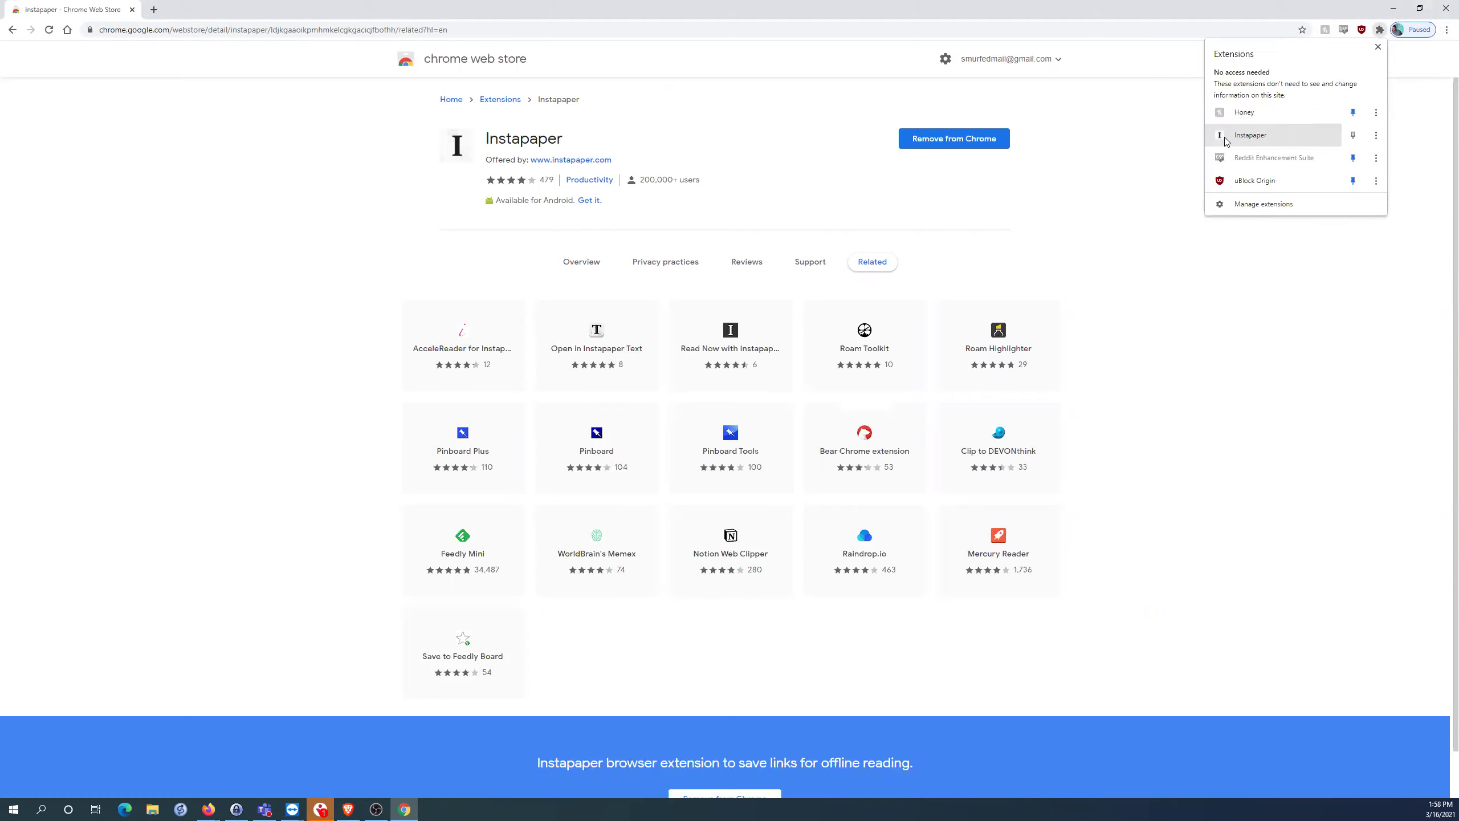
pyautogui.click(1354, 135)
pyautogui.click(1377, 47)
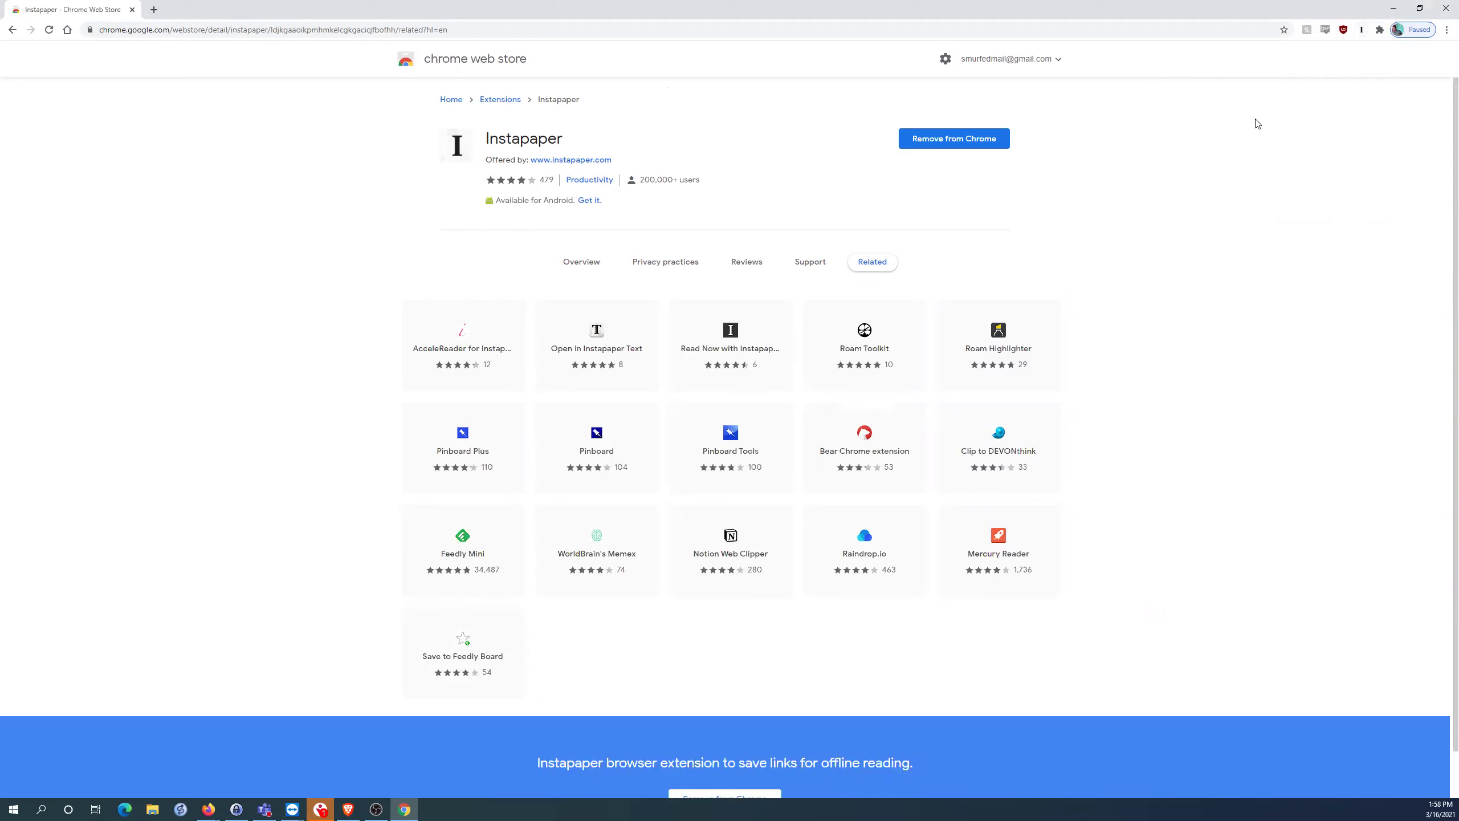
pyautogui.click(349, 30)
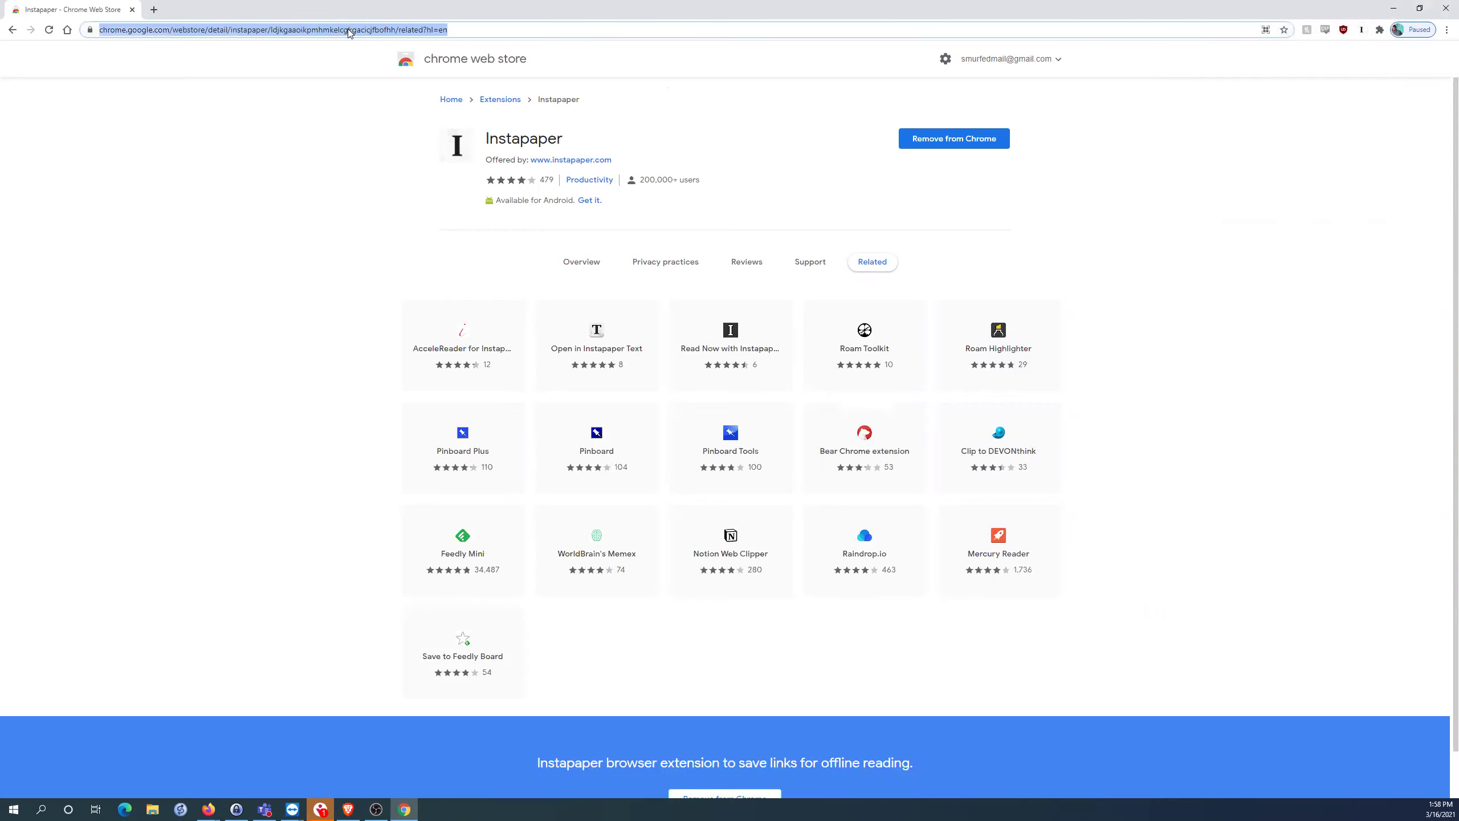
# - Search 'nyt' and open the NYT Covid-19 AstraZeneca live-updates article
pyautogui.write('nyt')
pyautogui.press('Return')
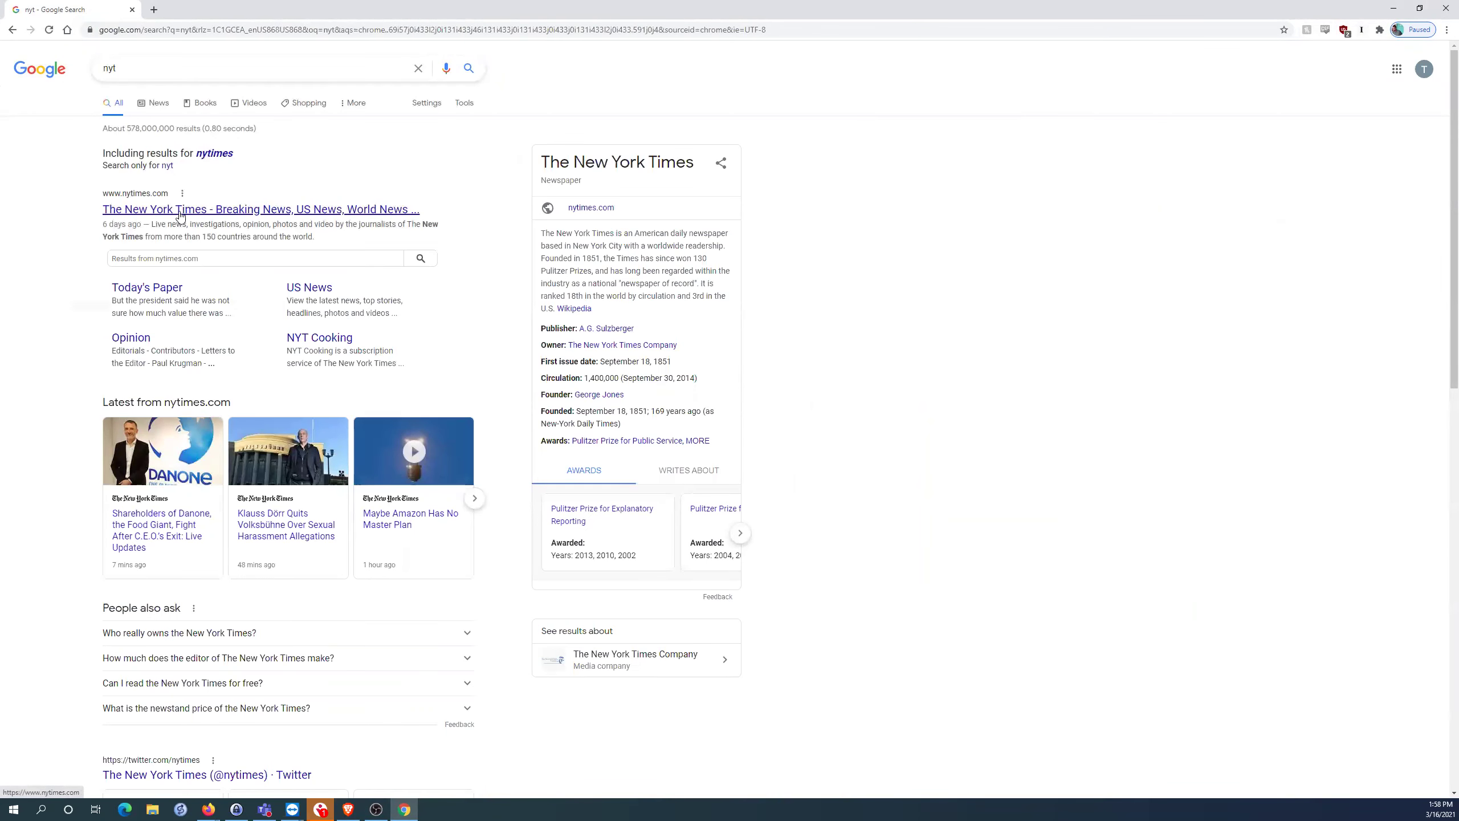
pyautogui.click(181, 216)
pyautogui.click(450, 198)
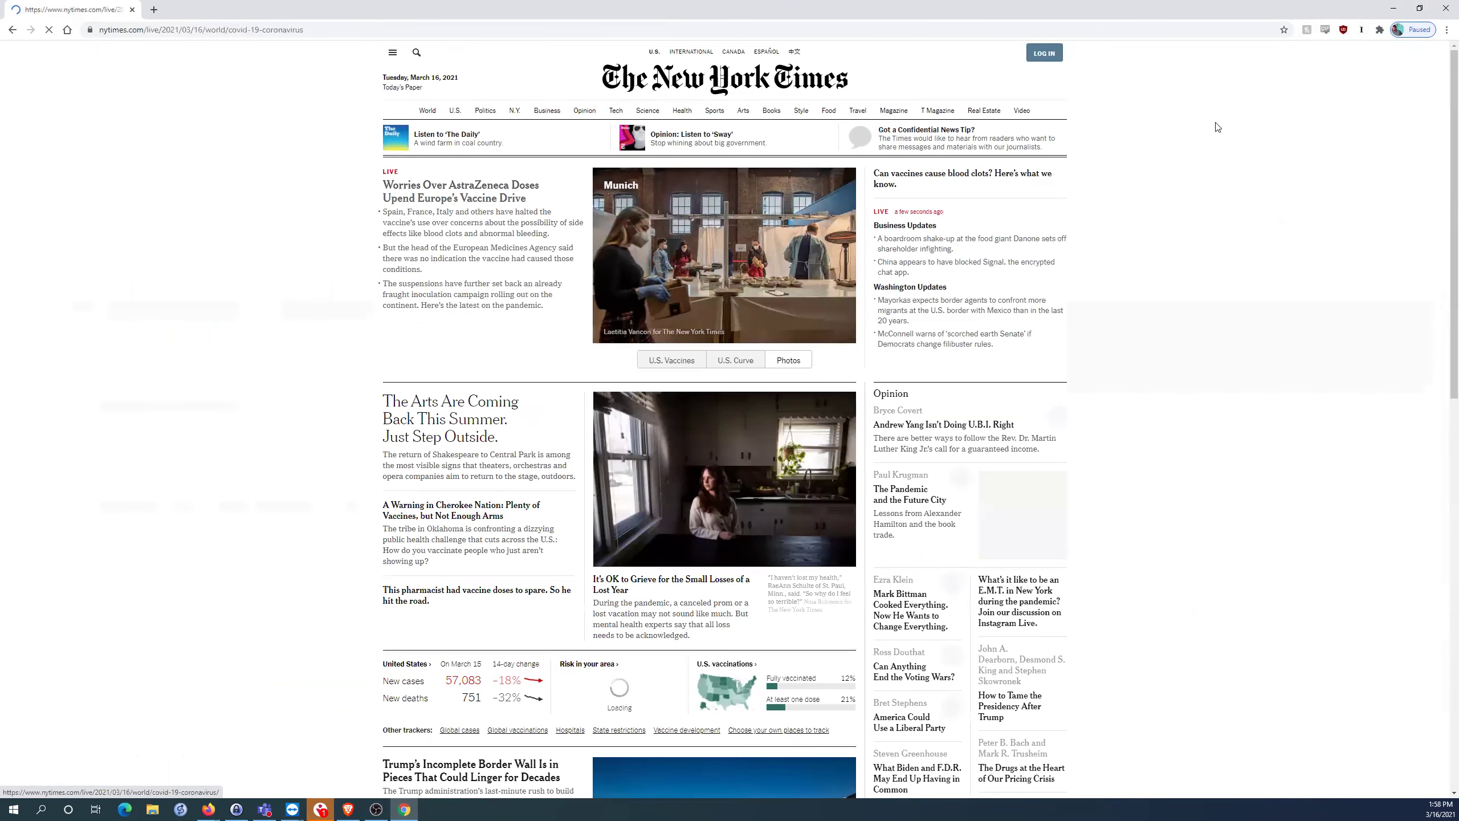
# - Open the Instapaper login from the toolbar icon and paste in the account e-mail and password
pyautogui.click(1361, 30)
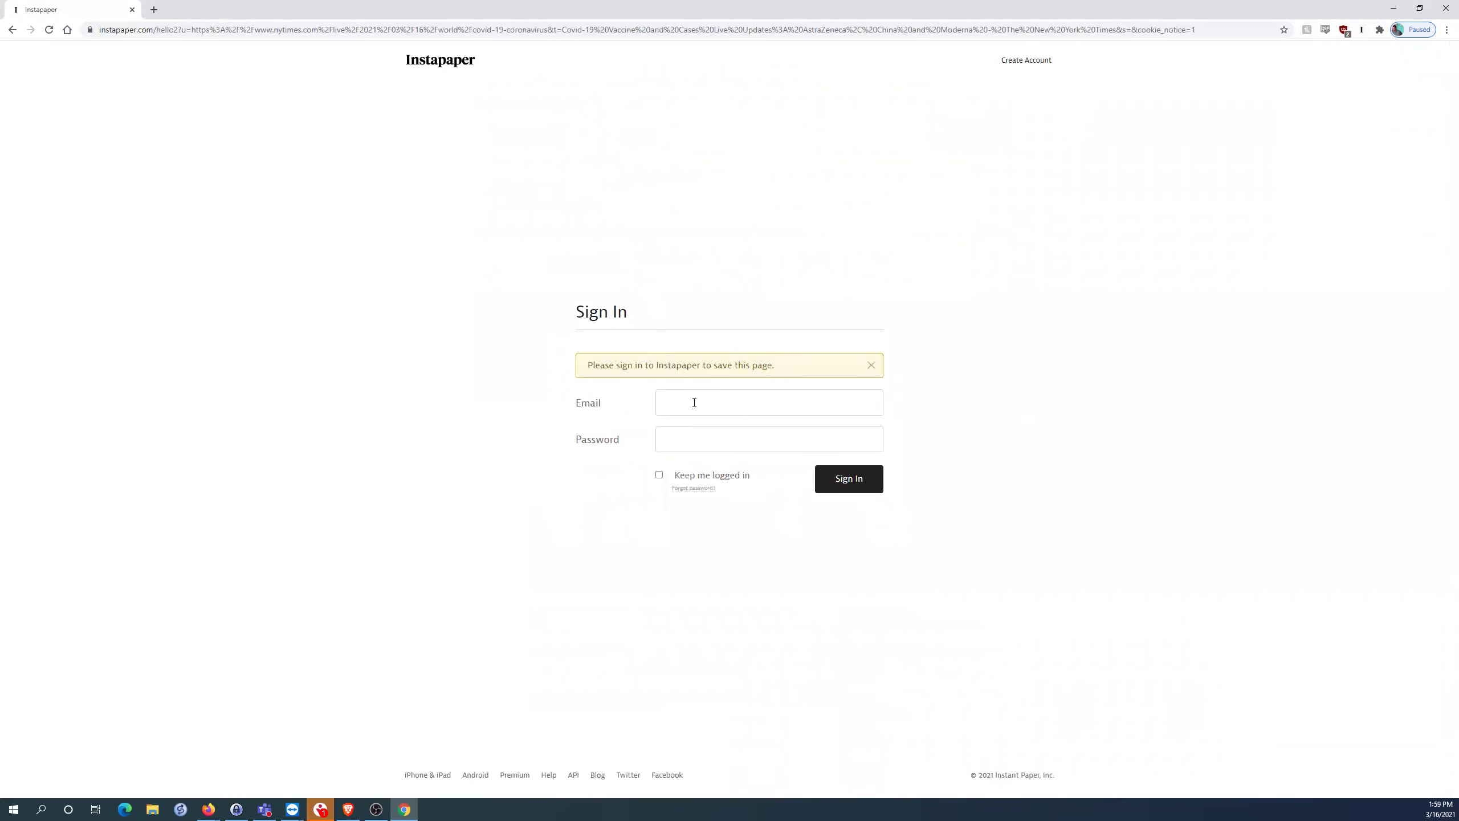
pyautogui.hotkey('ctrl', '\\')
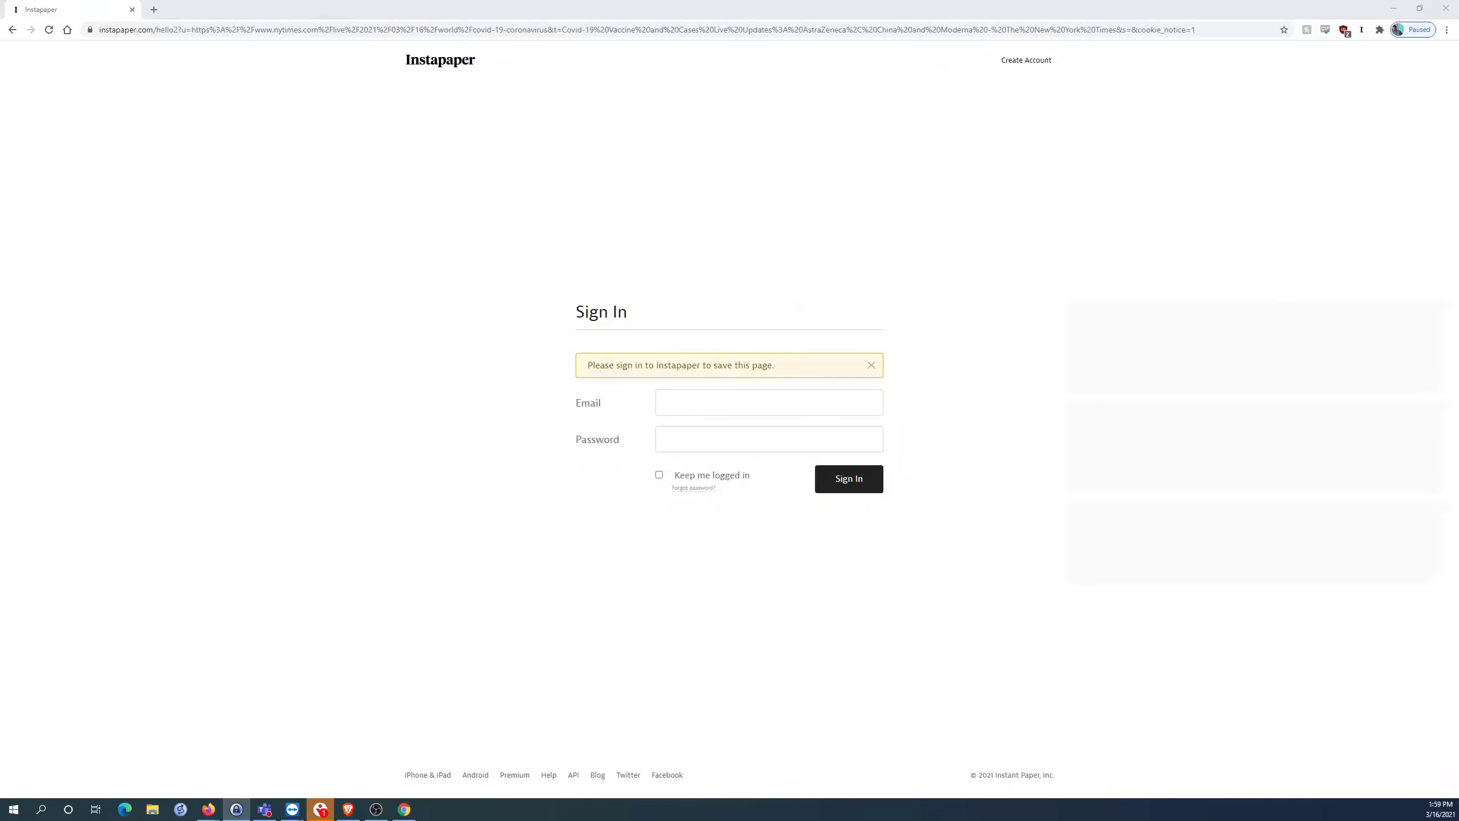
pyautogui.click(758, 398)
pyautogui.hotkey('ctrl', 'v')
pyautogui.hotkey('ctrl', '\\')
pyautogui.click(698, 438)
pyautogui.hotkey('ctrl', 'v')
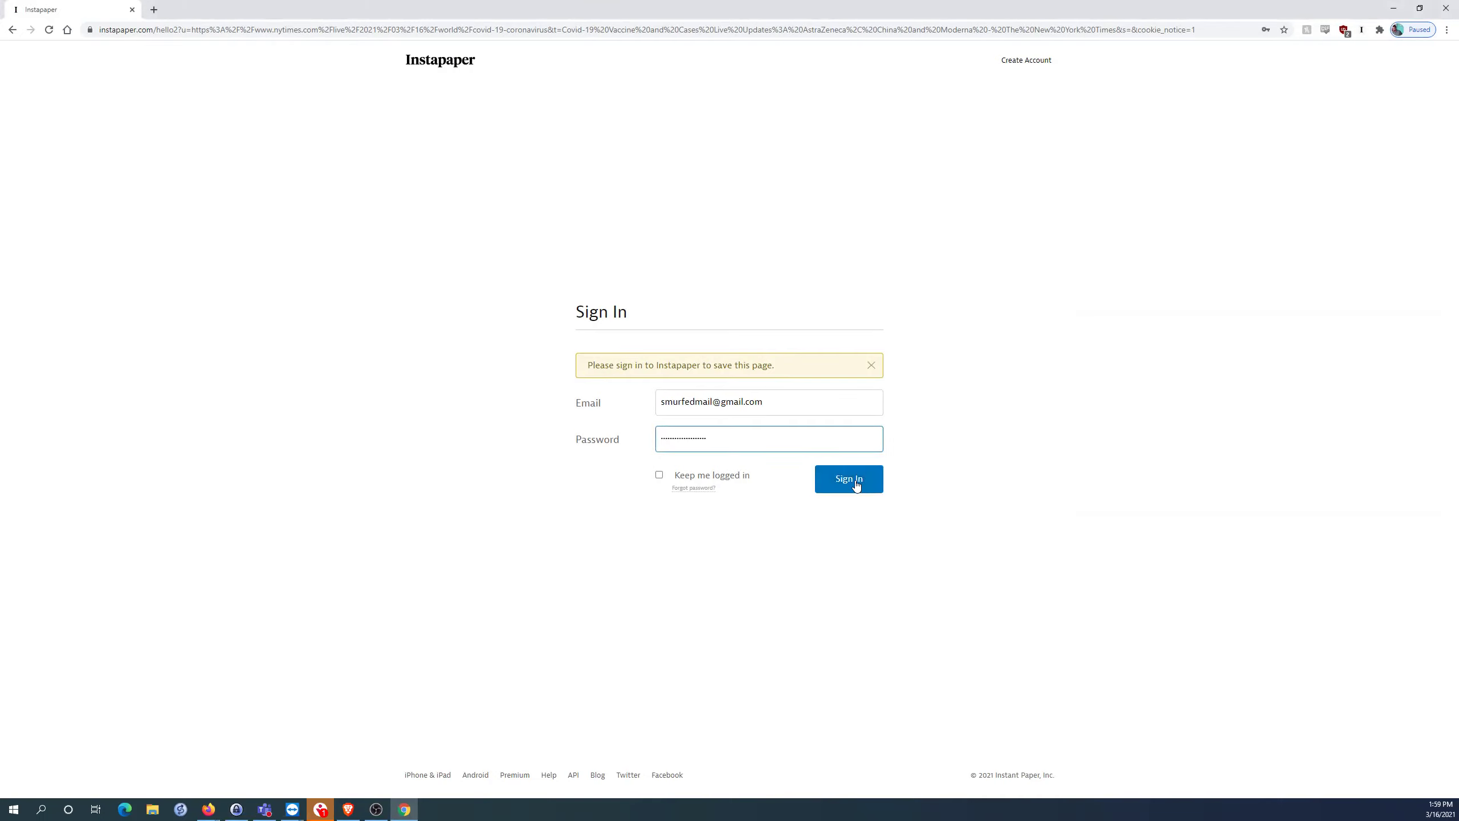
# - Sign in, decline storing the password in Chrome, and save the article to Instapaper
pyautogui.click(849, 479)
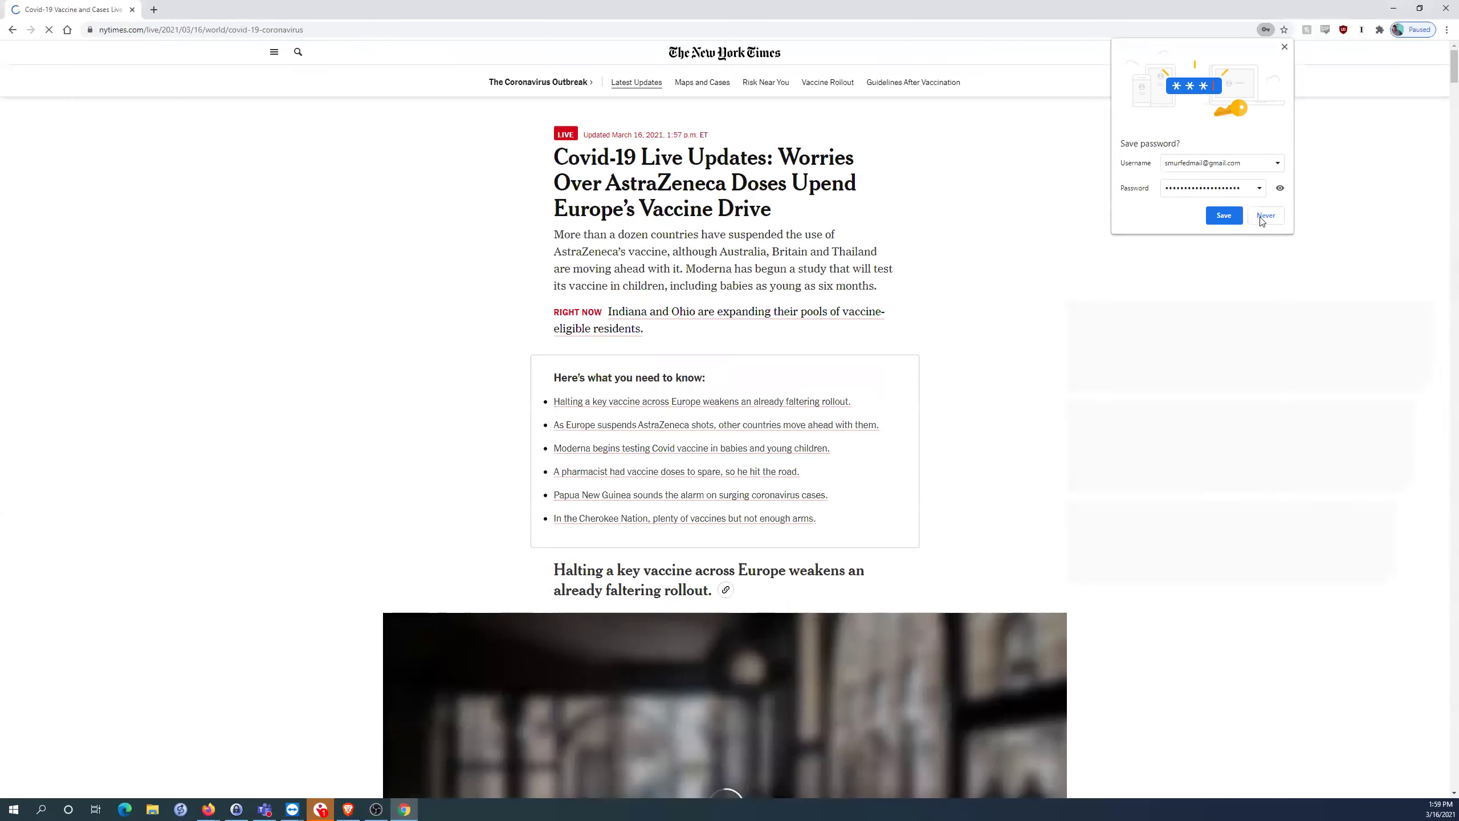
pyautogui.click(1262, 220)
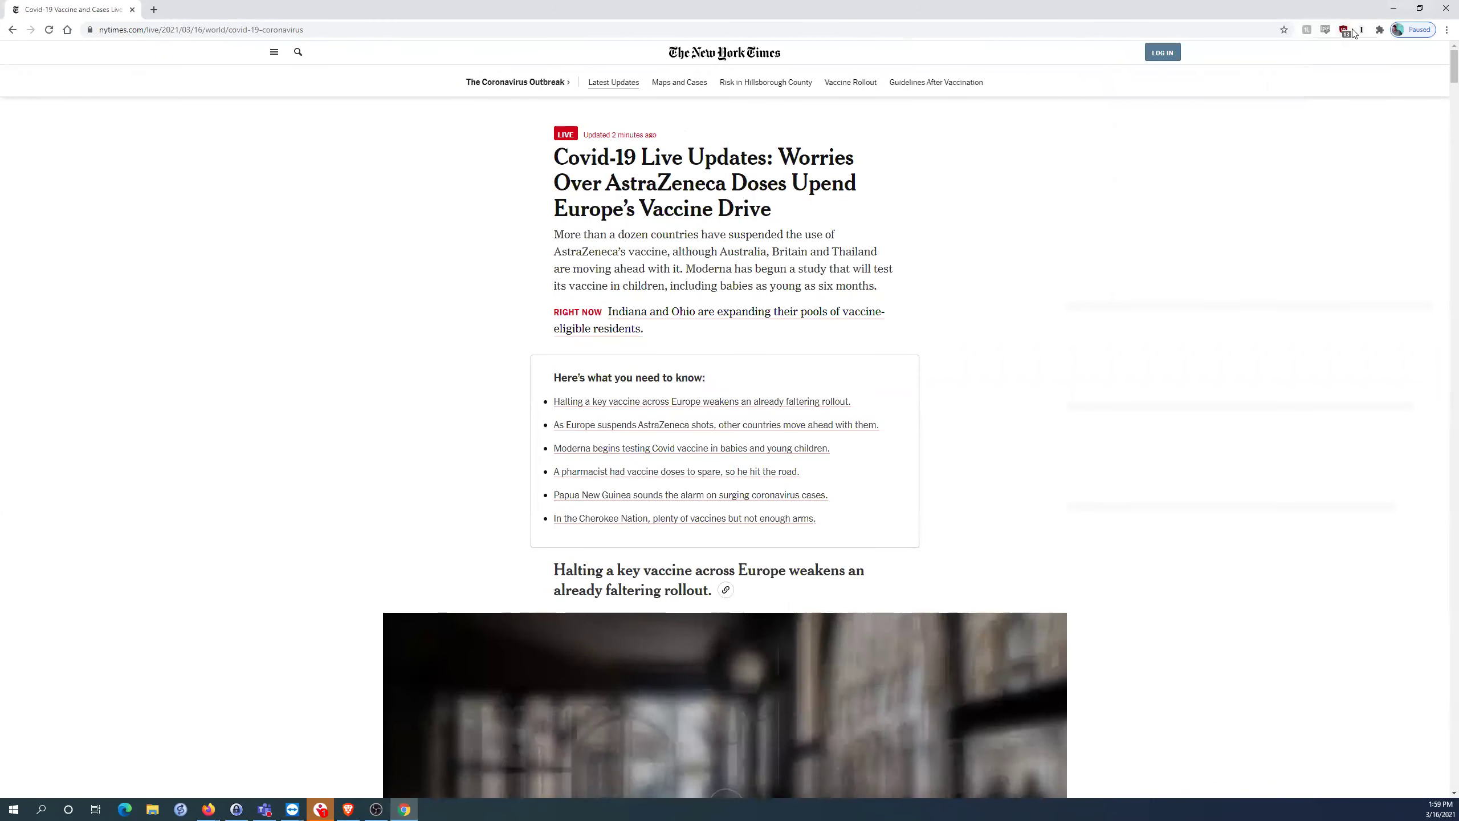
pyautogui.click(1360, 30)
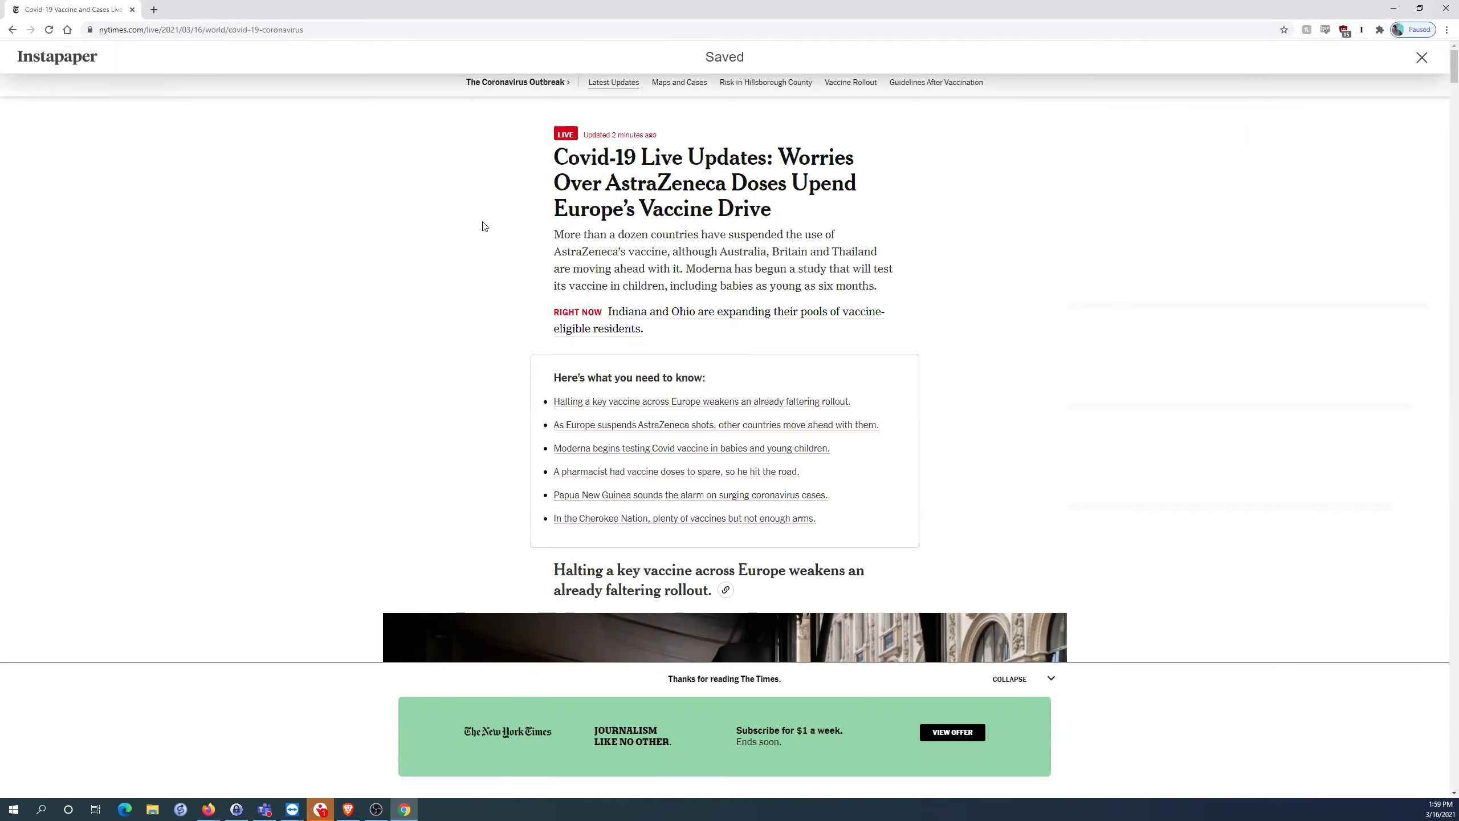
pyautogui.click(153, 9)
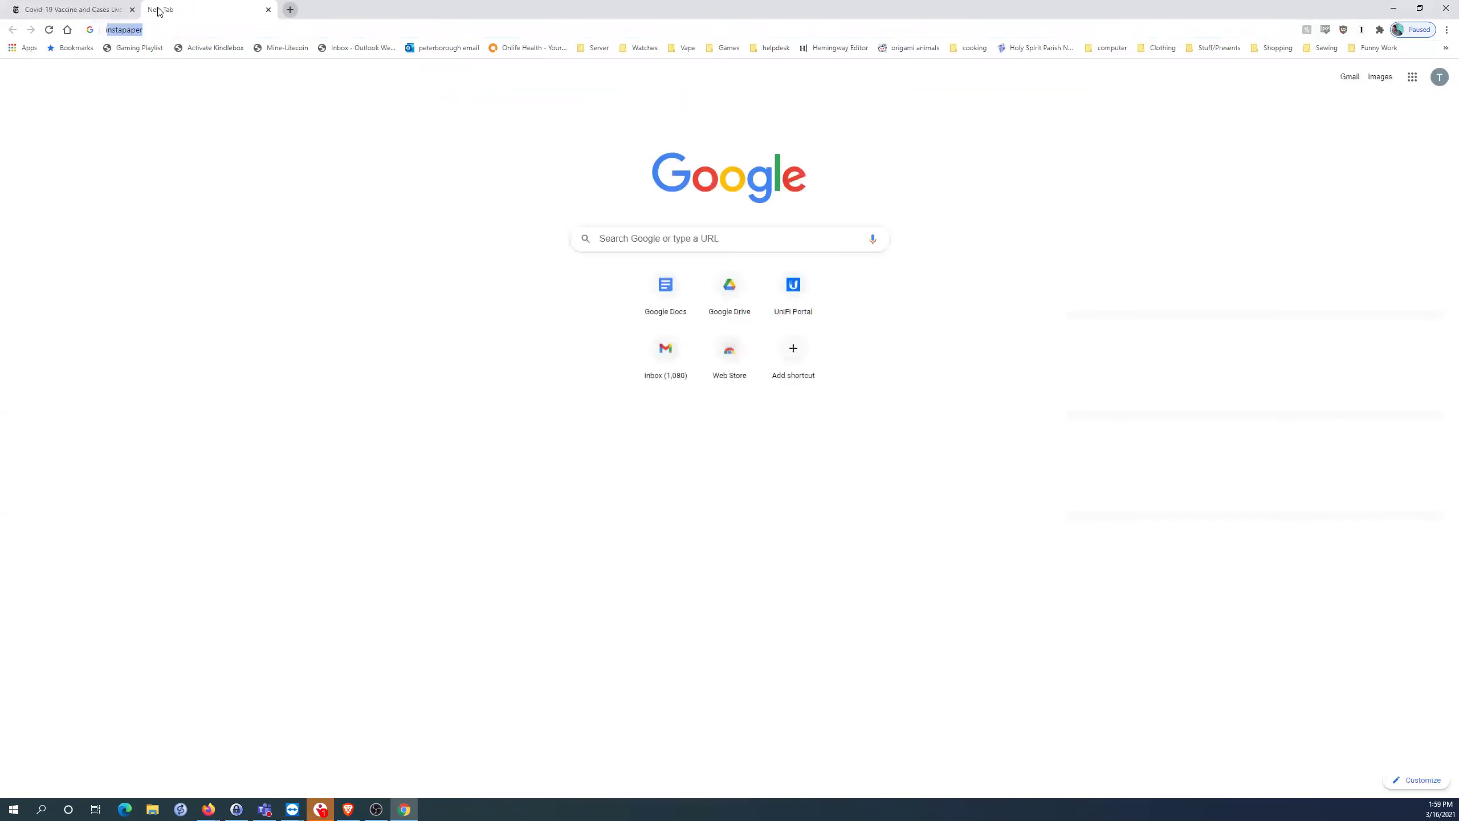
# - Open the saved Covid-19 article from instapaper.com and start speed-reading it
pyautogui.write('instapaper')
pyautogui.press('Return')
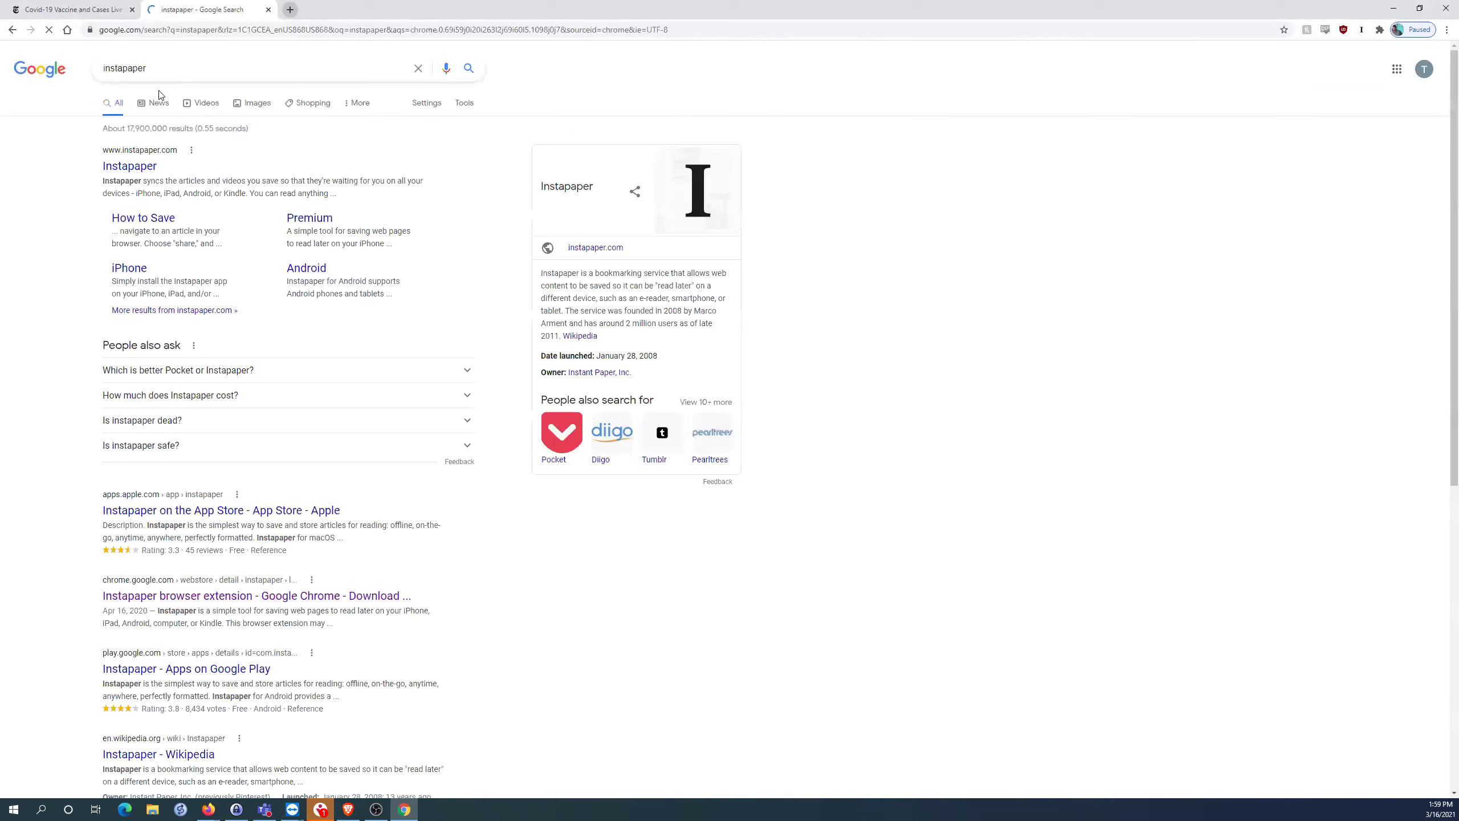
pyautogui.click(129, 167)
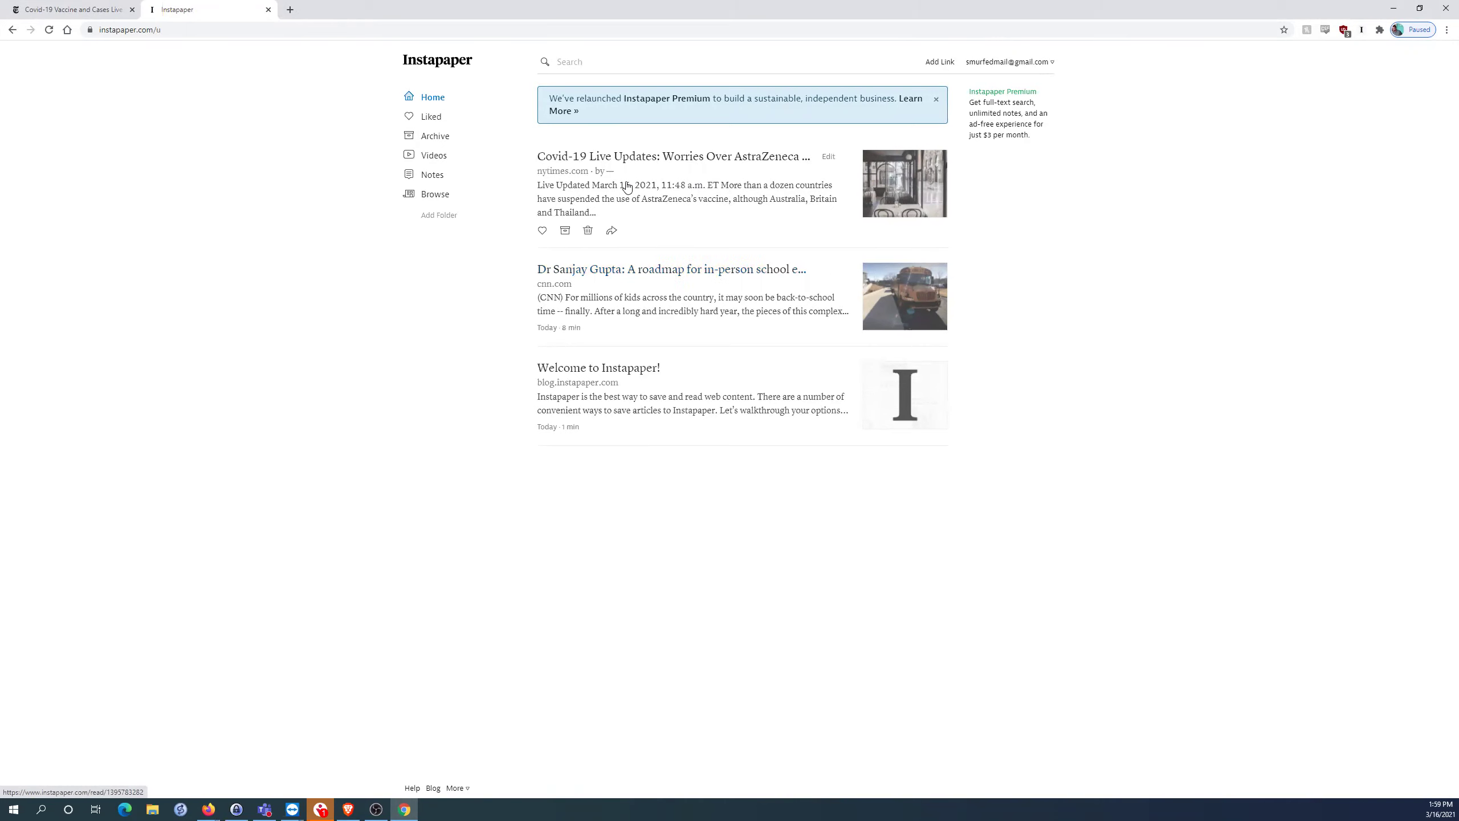
pyautogui.click(601, 157)
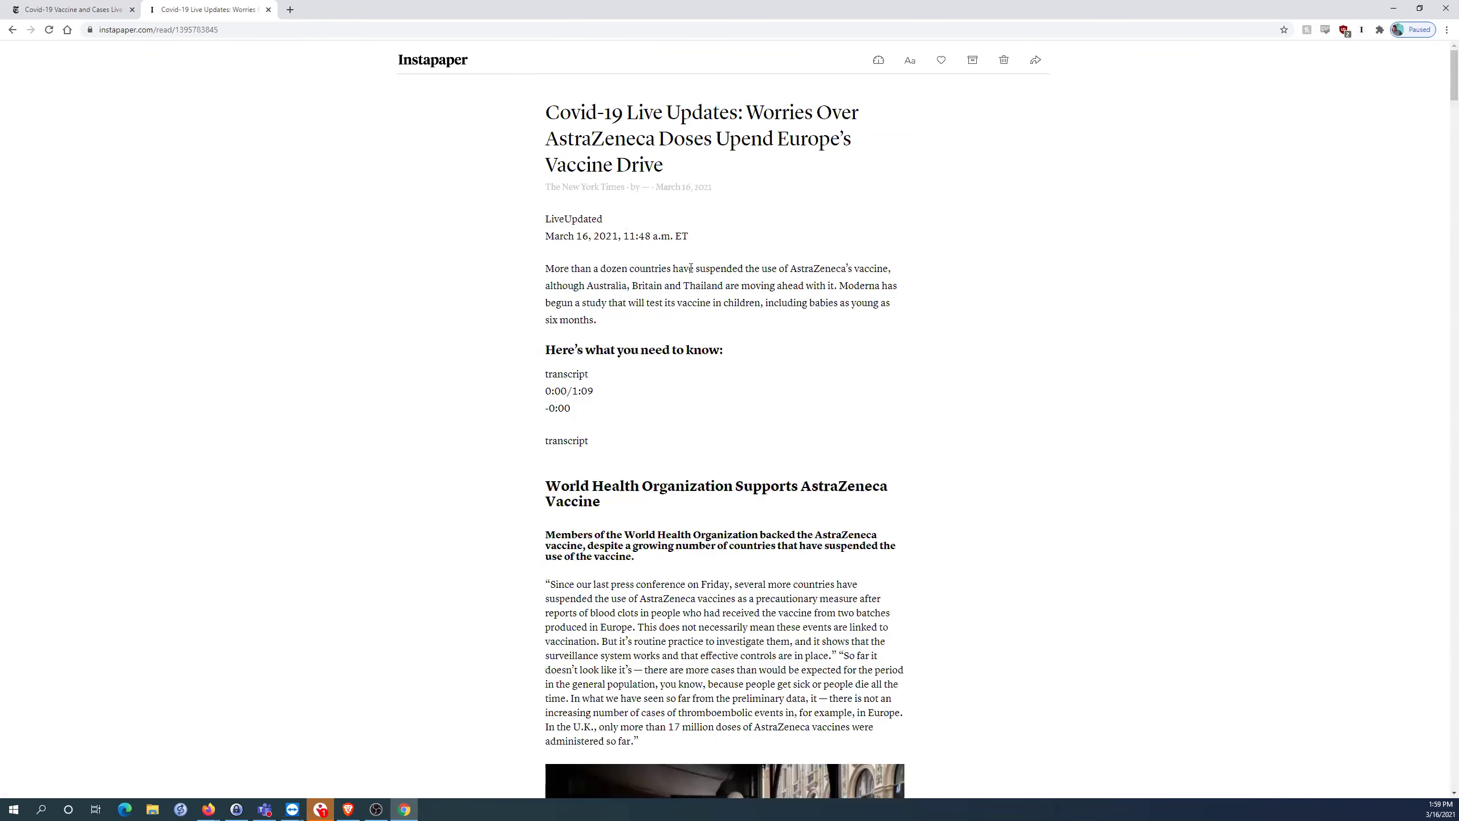
pyautogui.scroll(-6, 660, 253)
pyautogui.scroll(6, 691, 268)
pyautogui.scroll(-20, 691, 268)
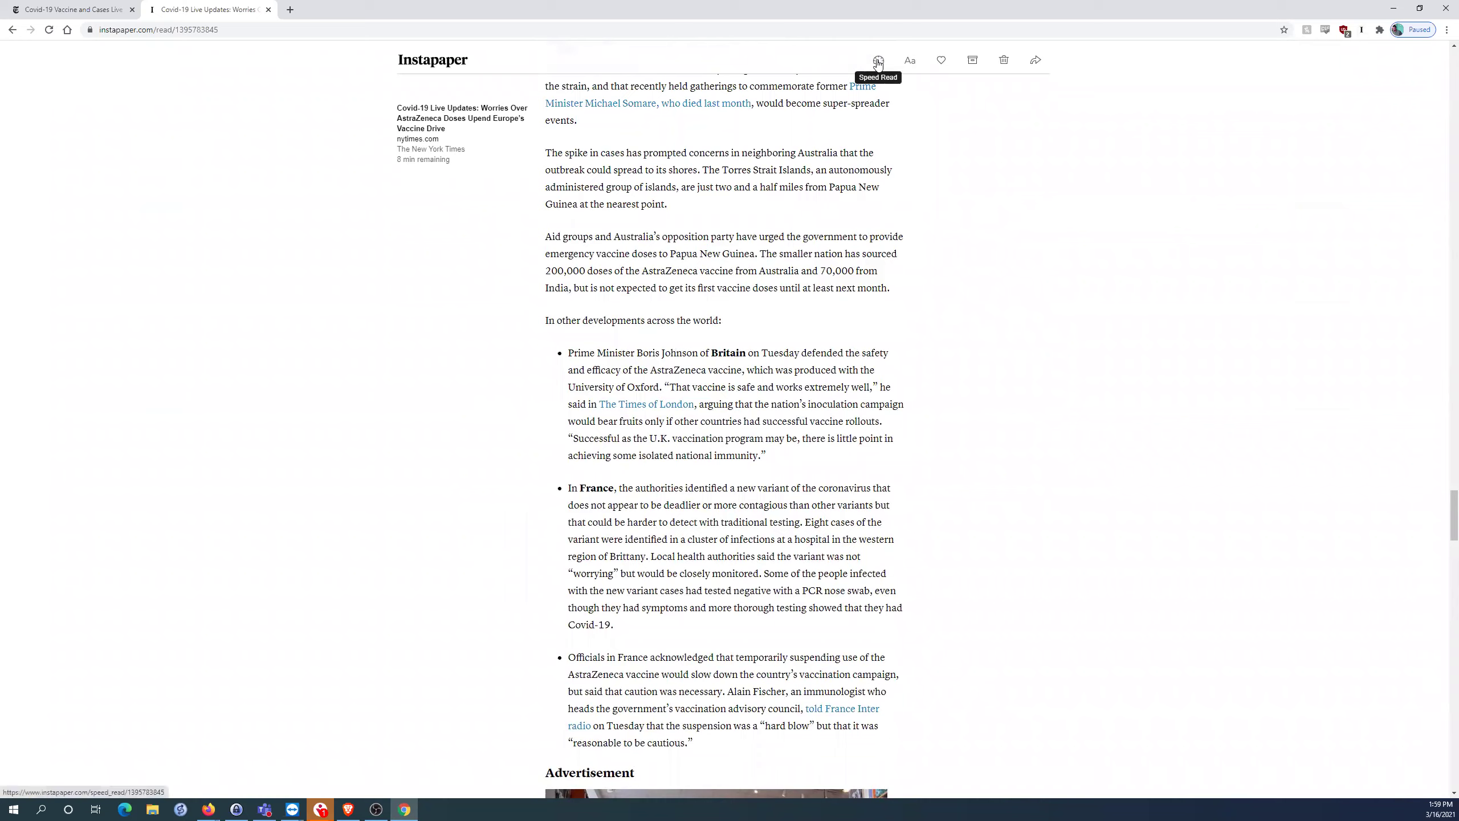
pyautogui.click(877, 61)
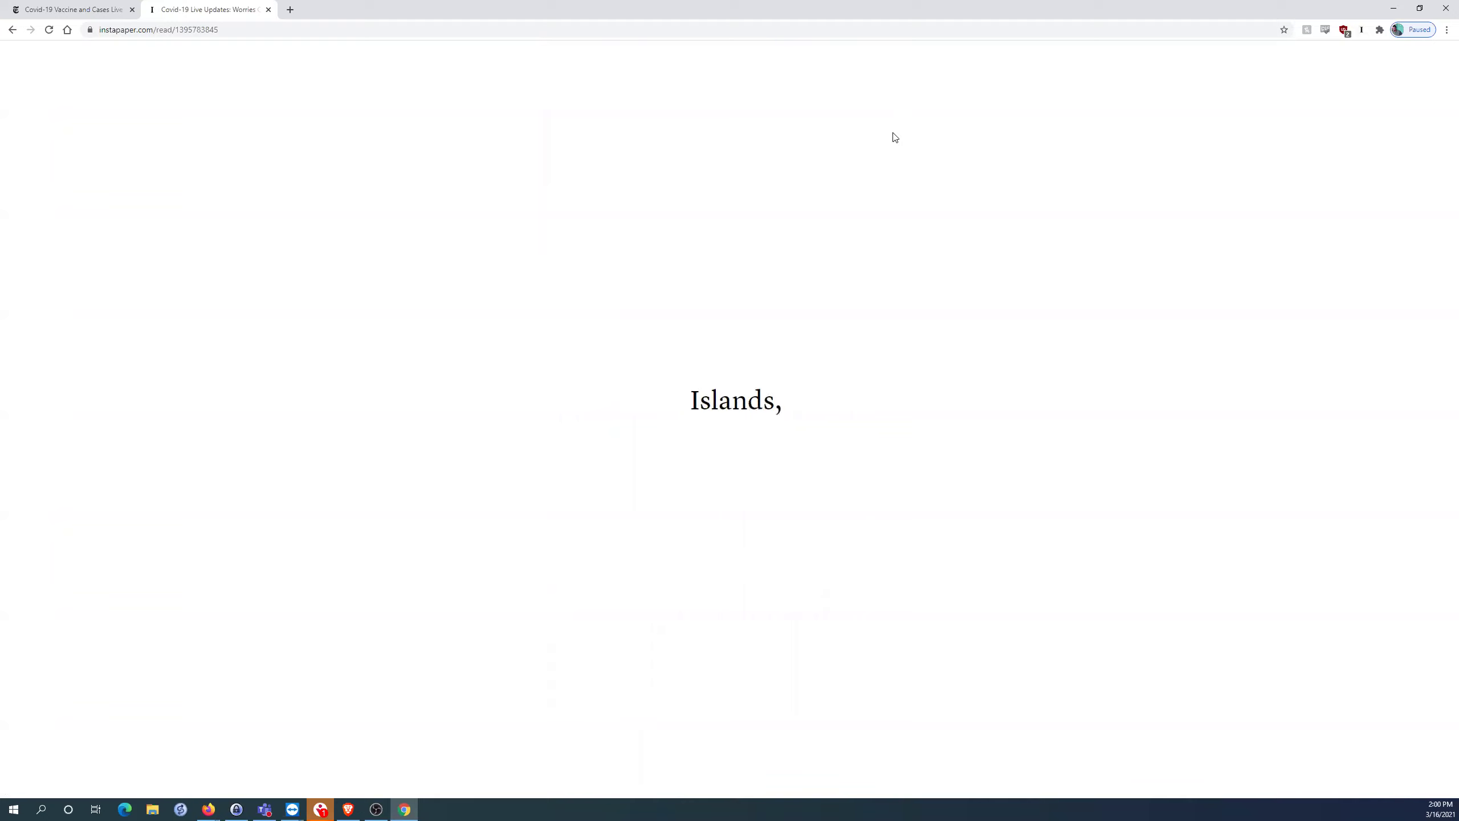
pyautogui.click(690, 348)
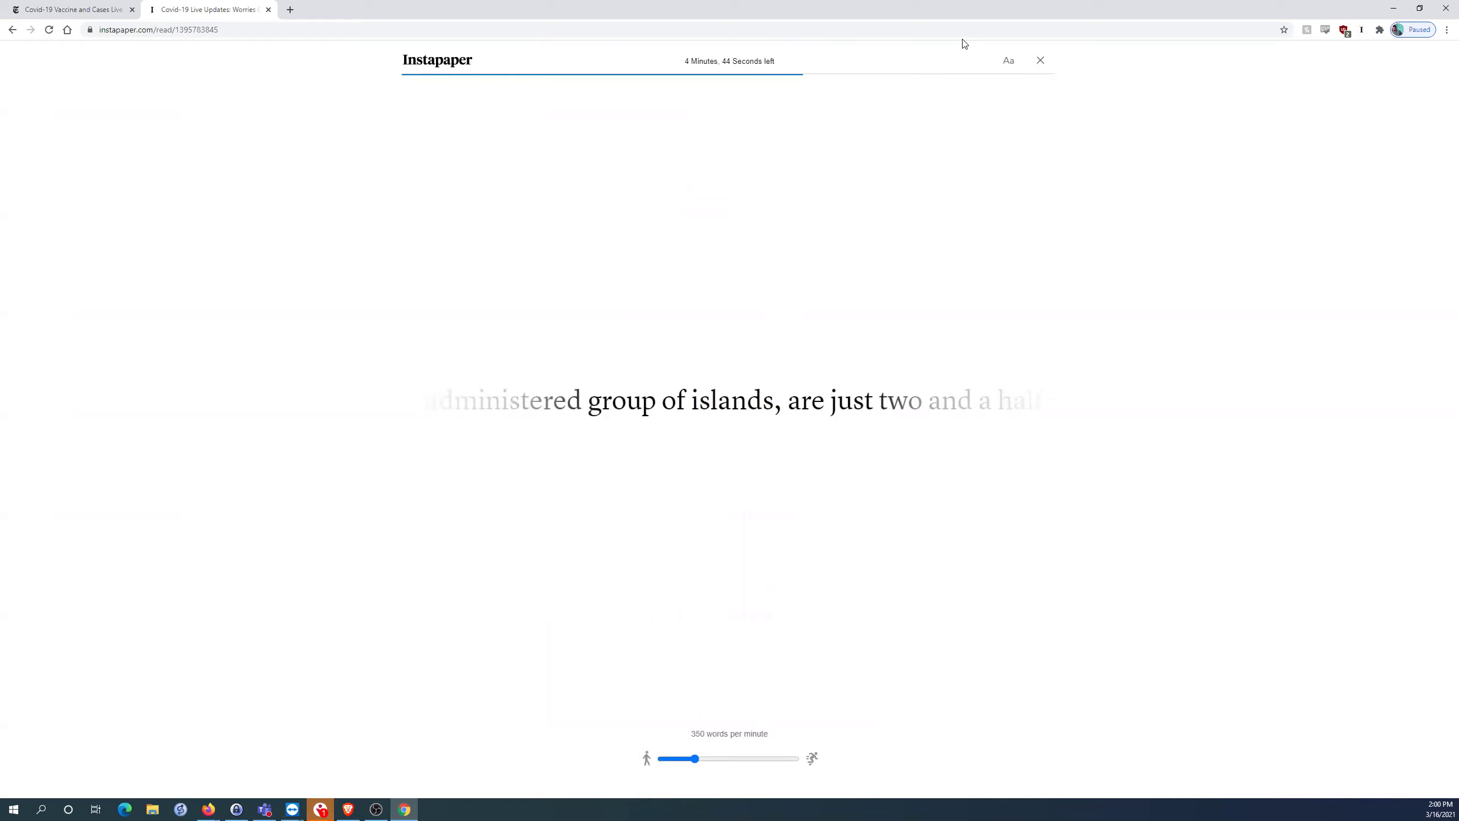
pyautogui.click(809, 345)
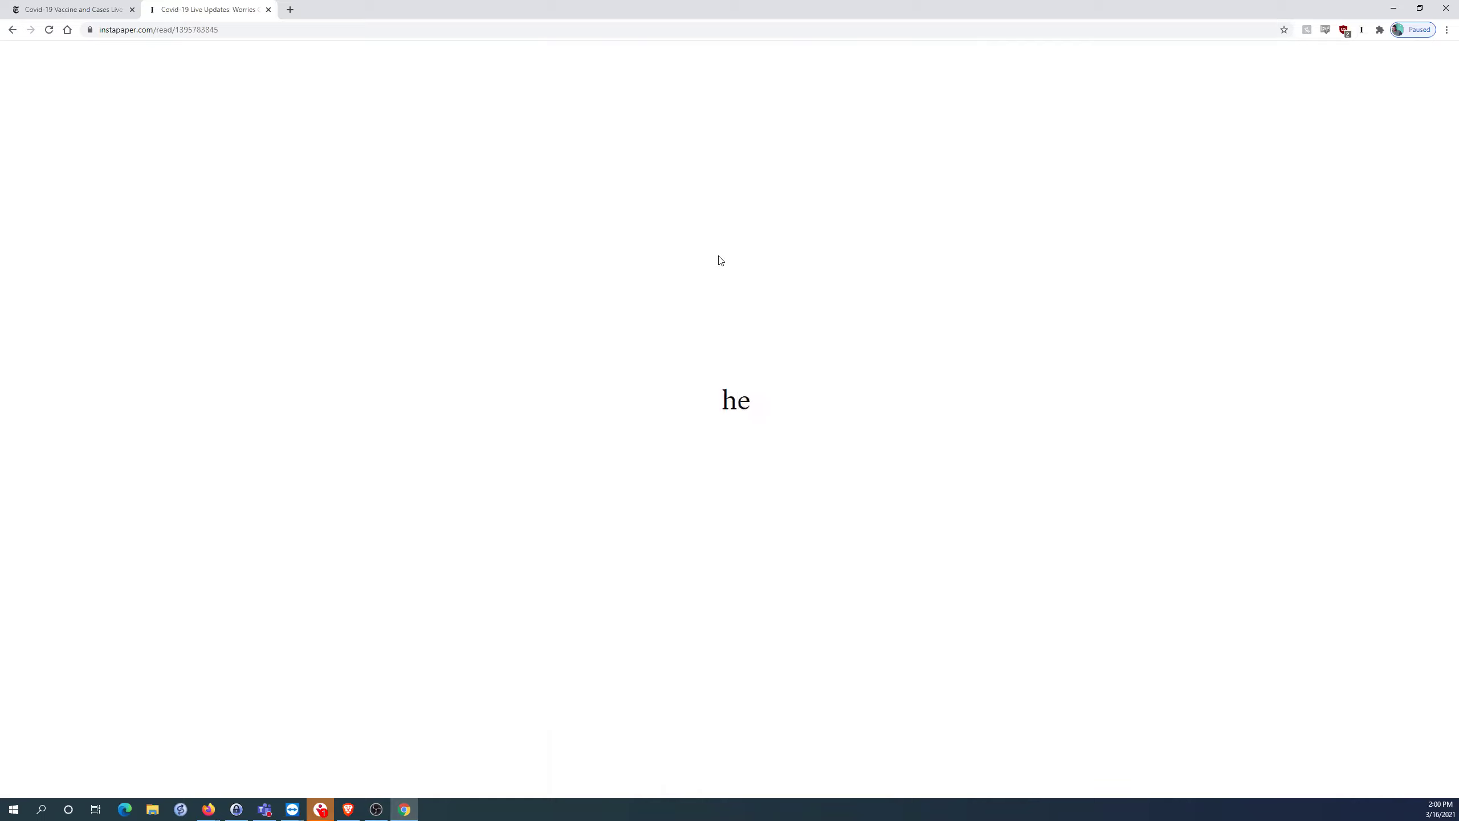
pyautogui.click(718, 259)
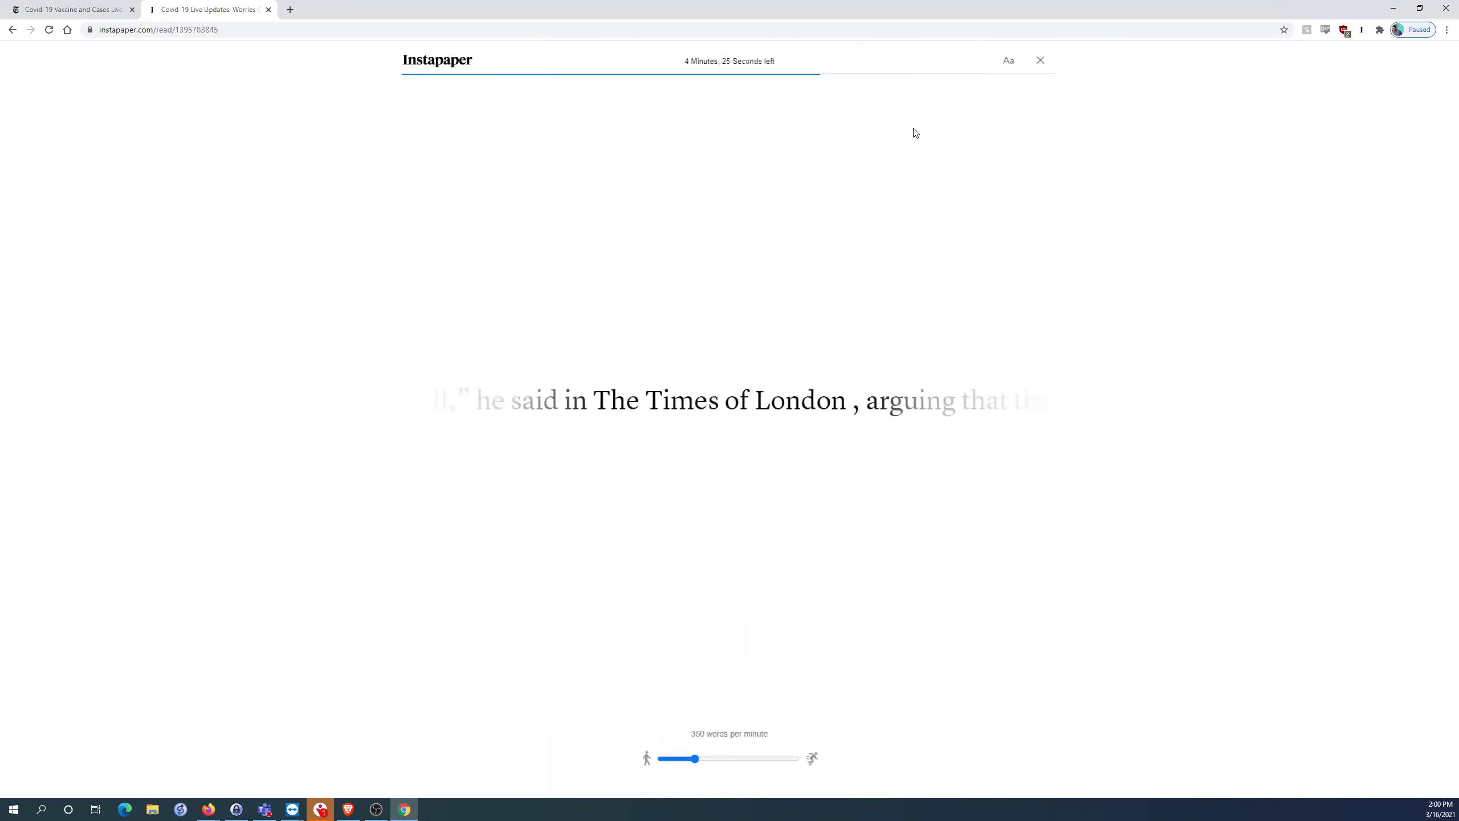
pyautogui.click(1040, 61)
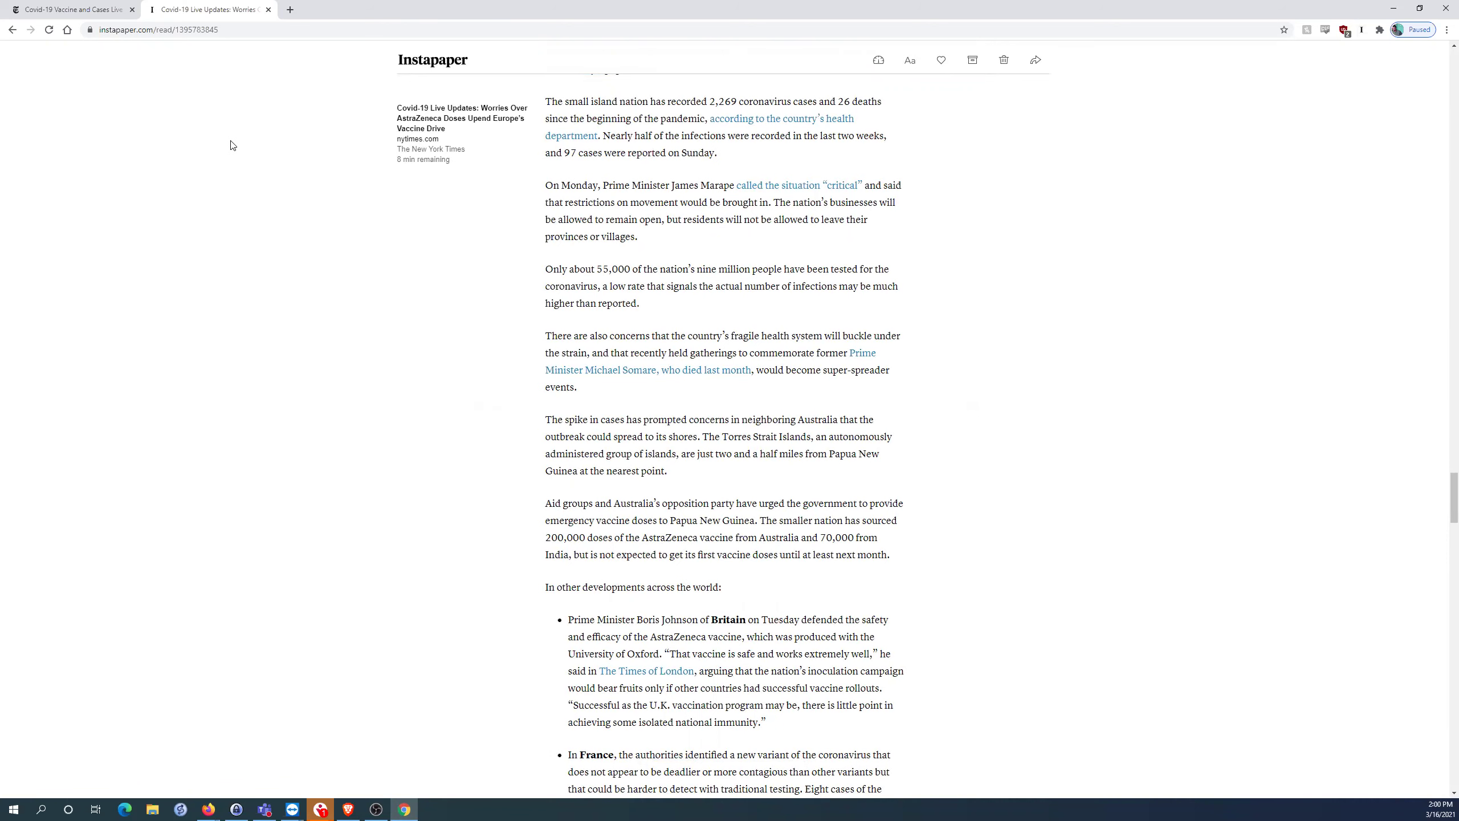
pyautogui.click(348, 809)
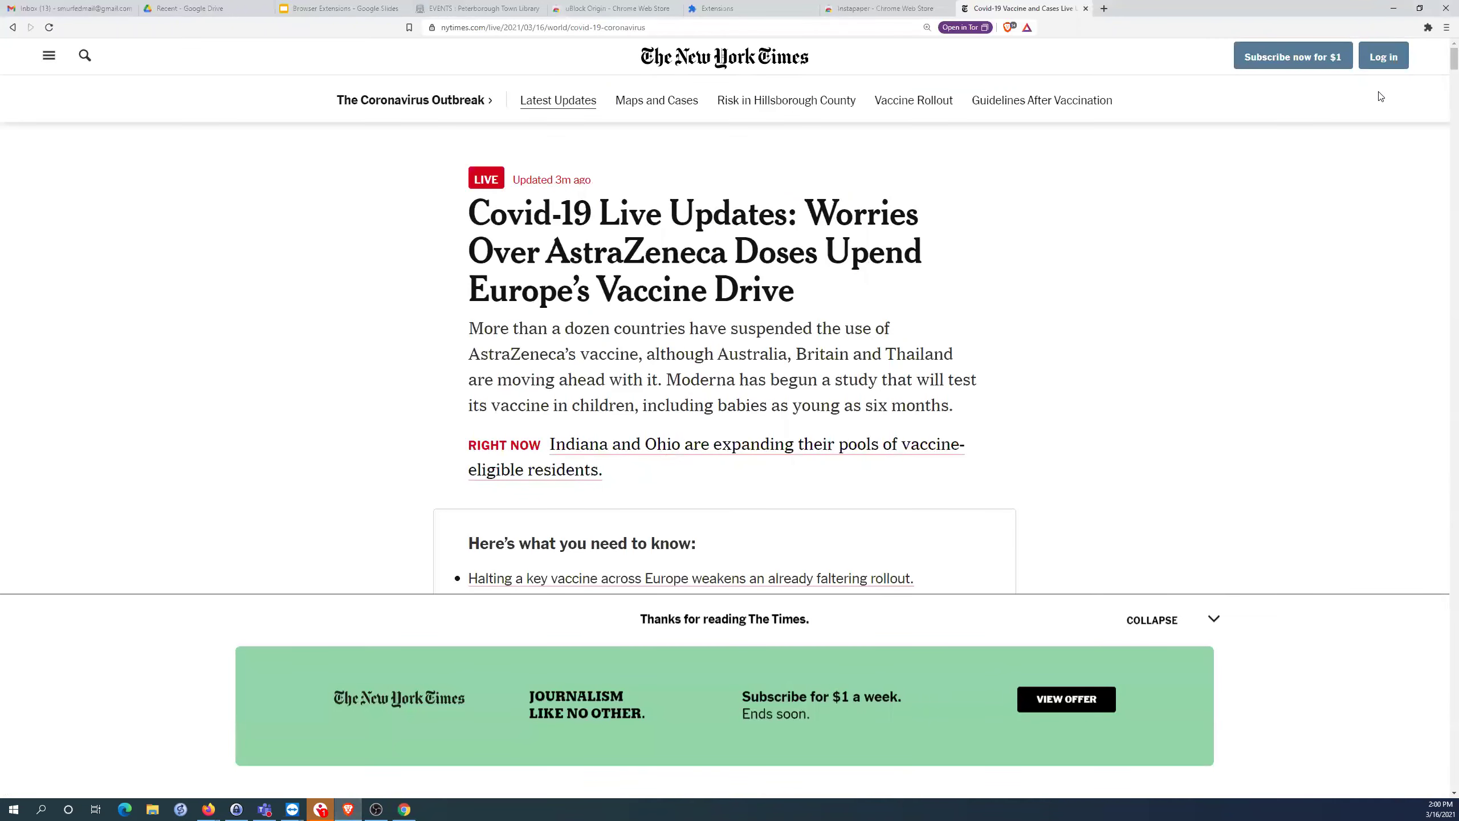
# - Pin Instapaper to Brave's toolbar, save the NYT article, and close the saved notice
pyautogui.click(1428, 27)
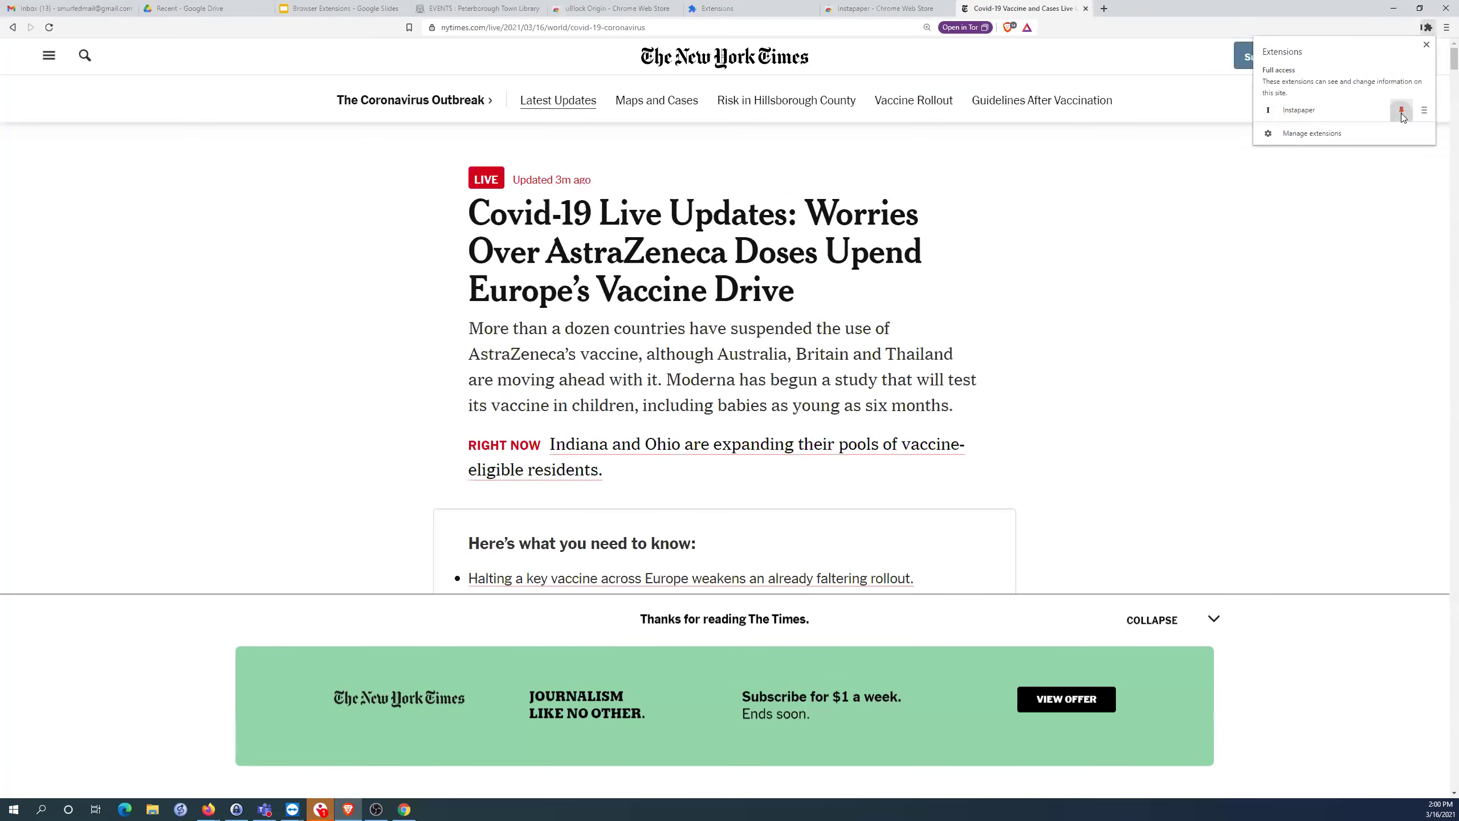
pyautogui.click(1401, 110)
pyautogui.click(1410, 28)
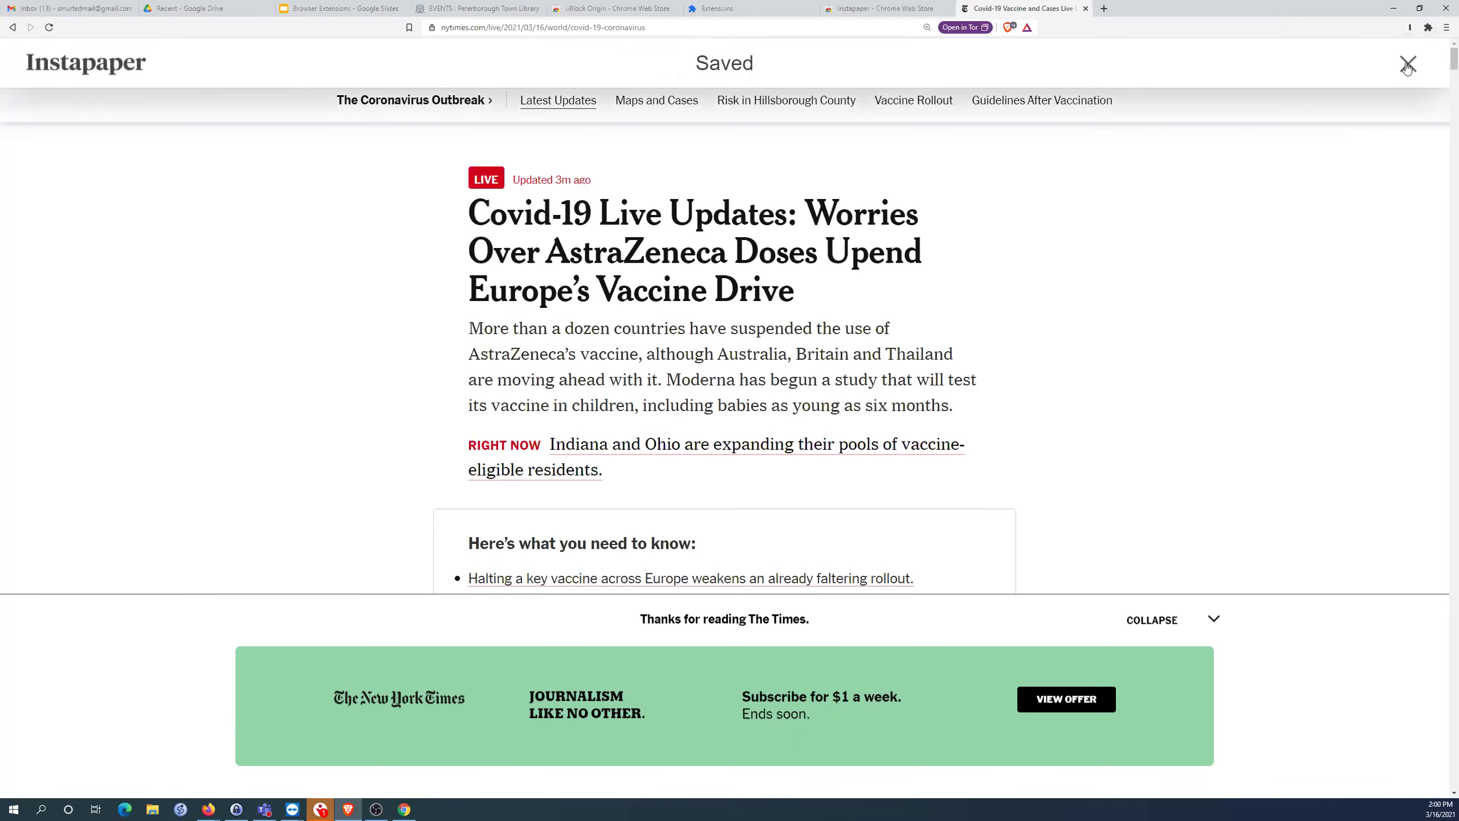
pyautogui.click(1406, 68)
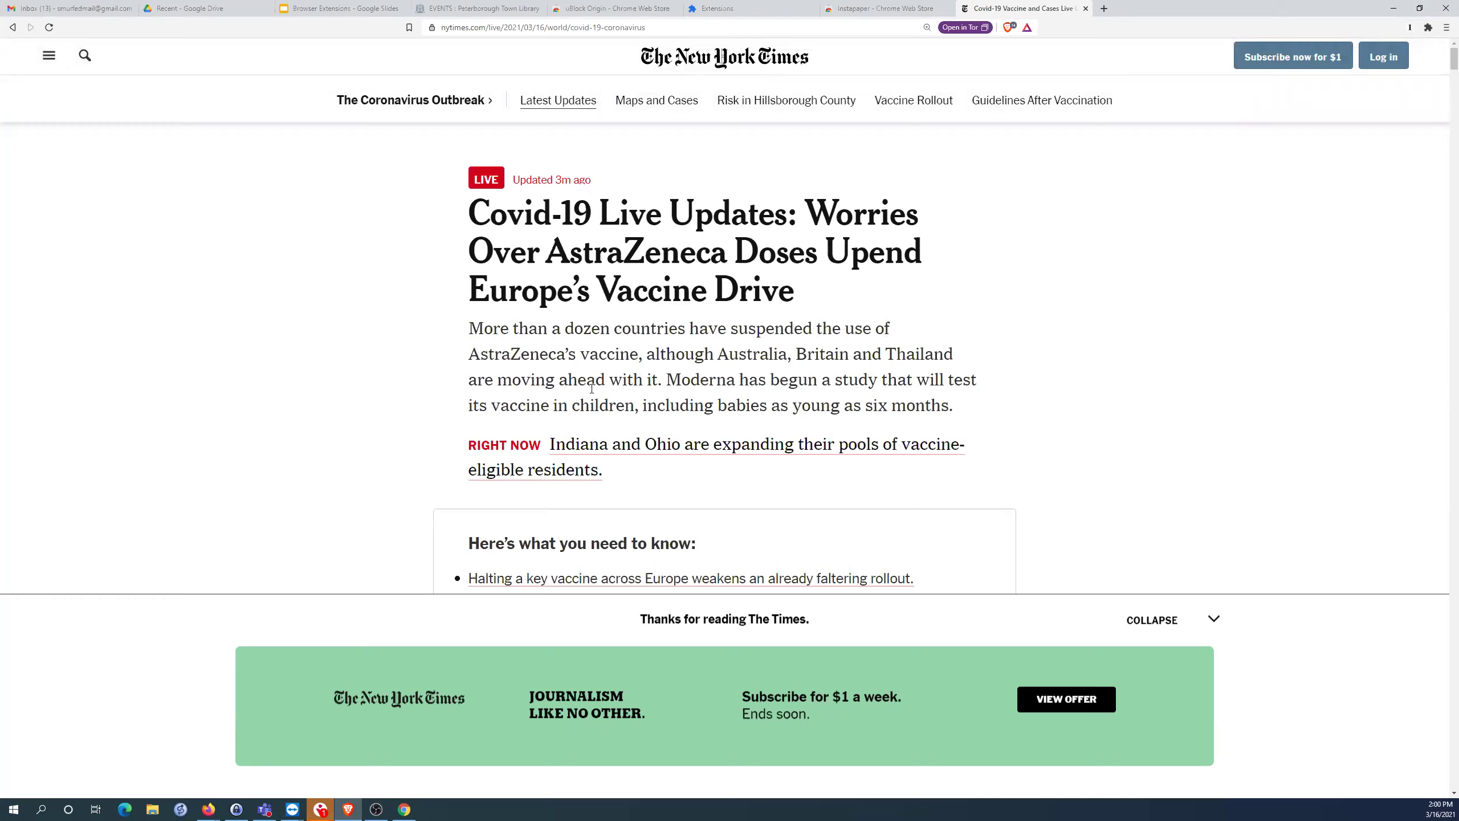
pyautogui.scroll(-10, 591, 388)
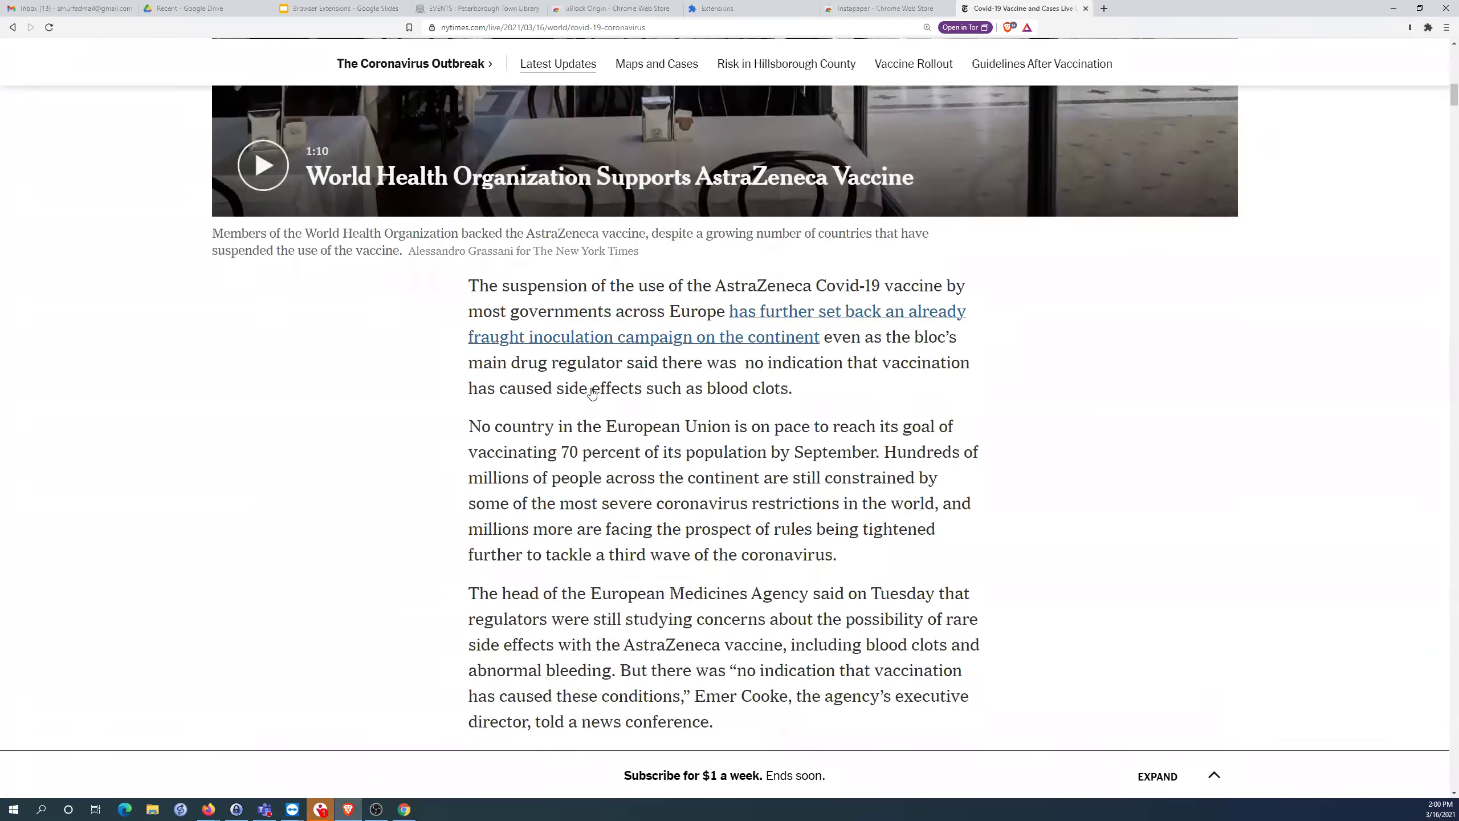
pyautogui.scroll(10, 592, 389)
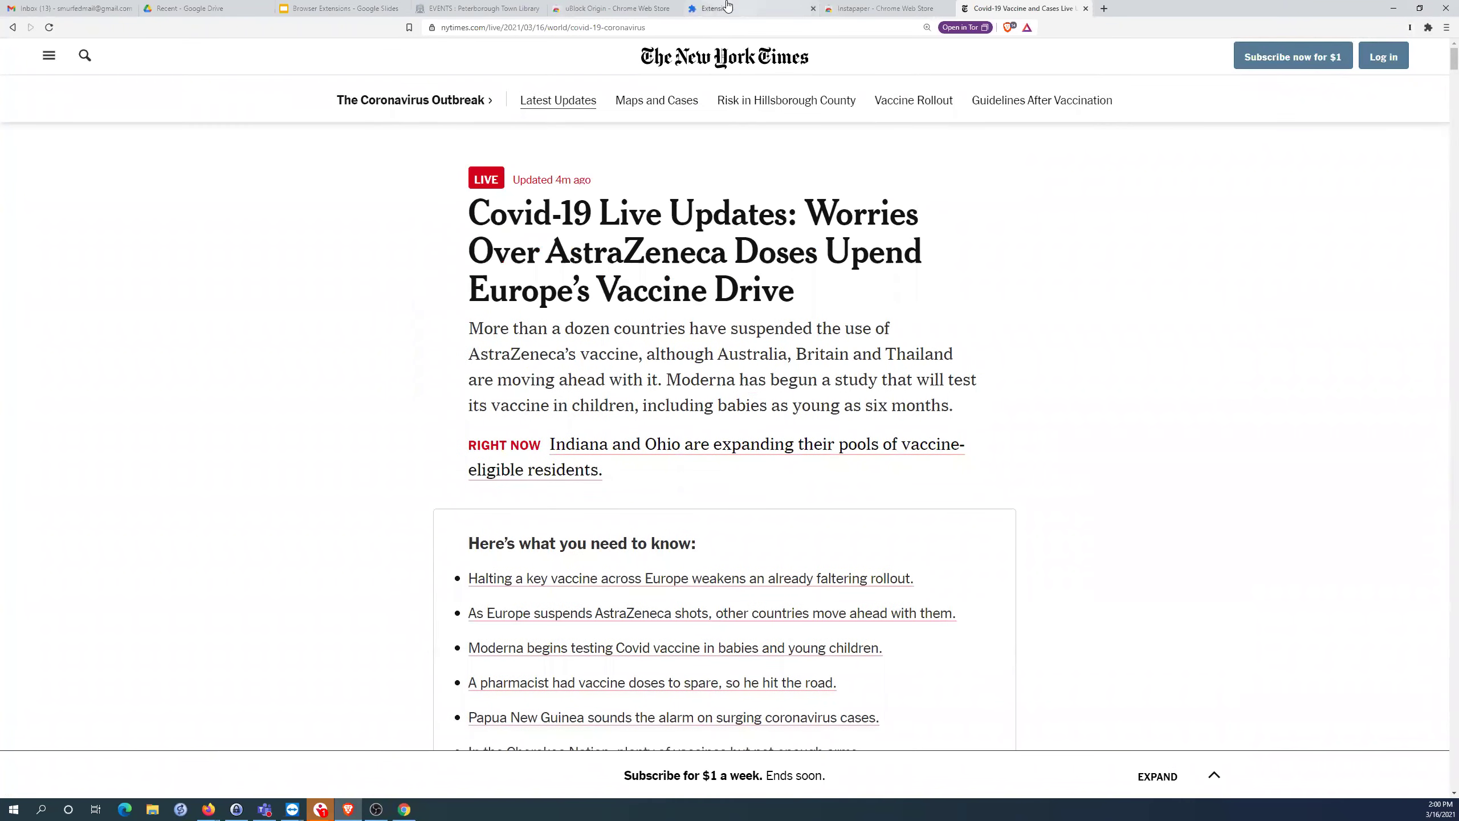
pyautogui.click(931, 7)
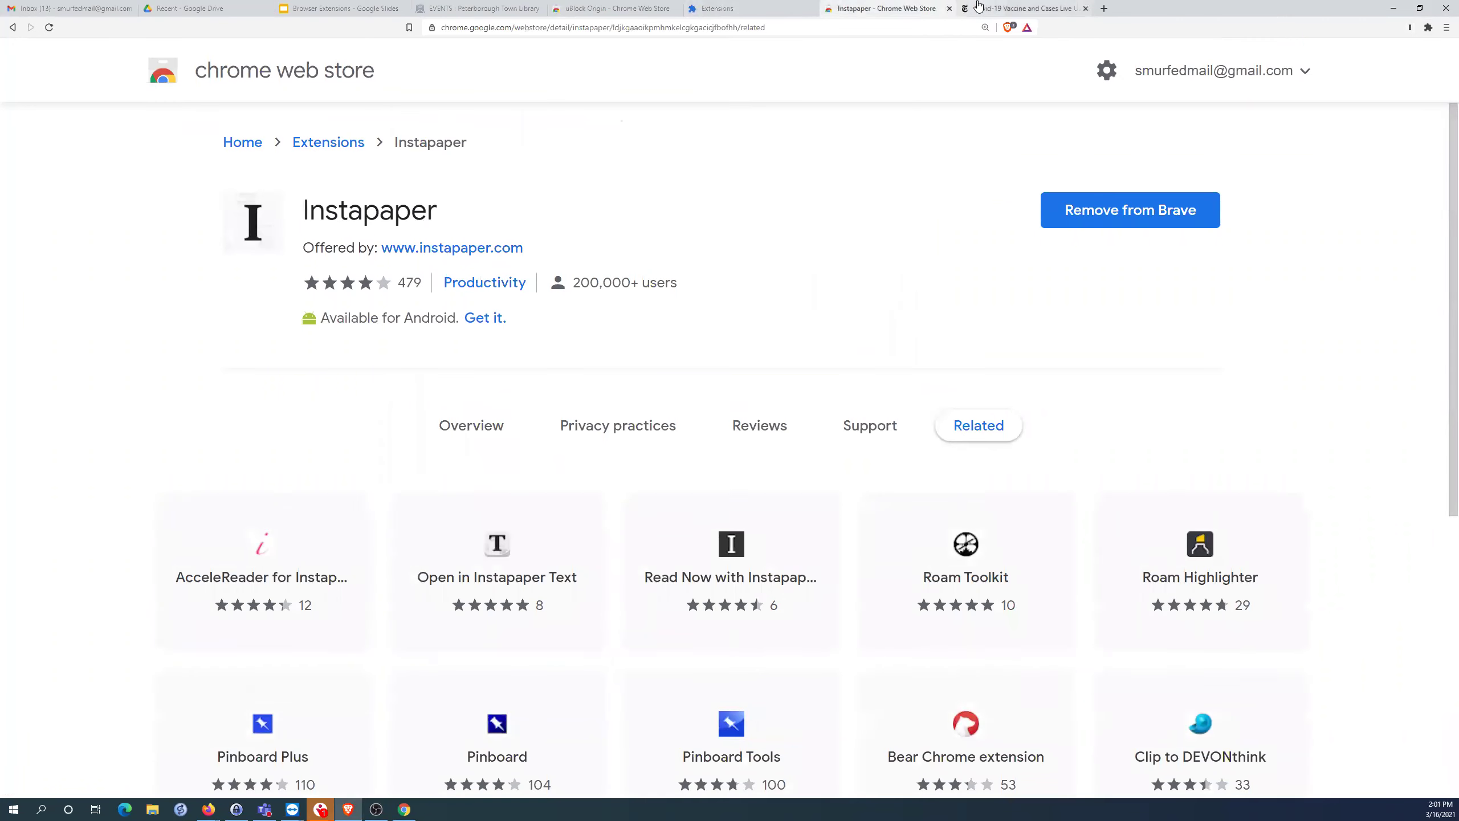
pyautogui.click(976, 8)
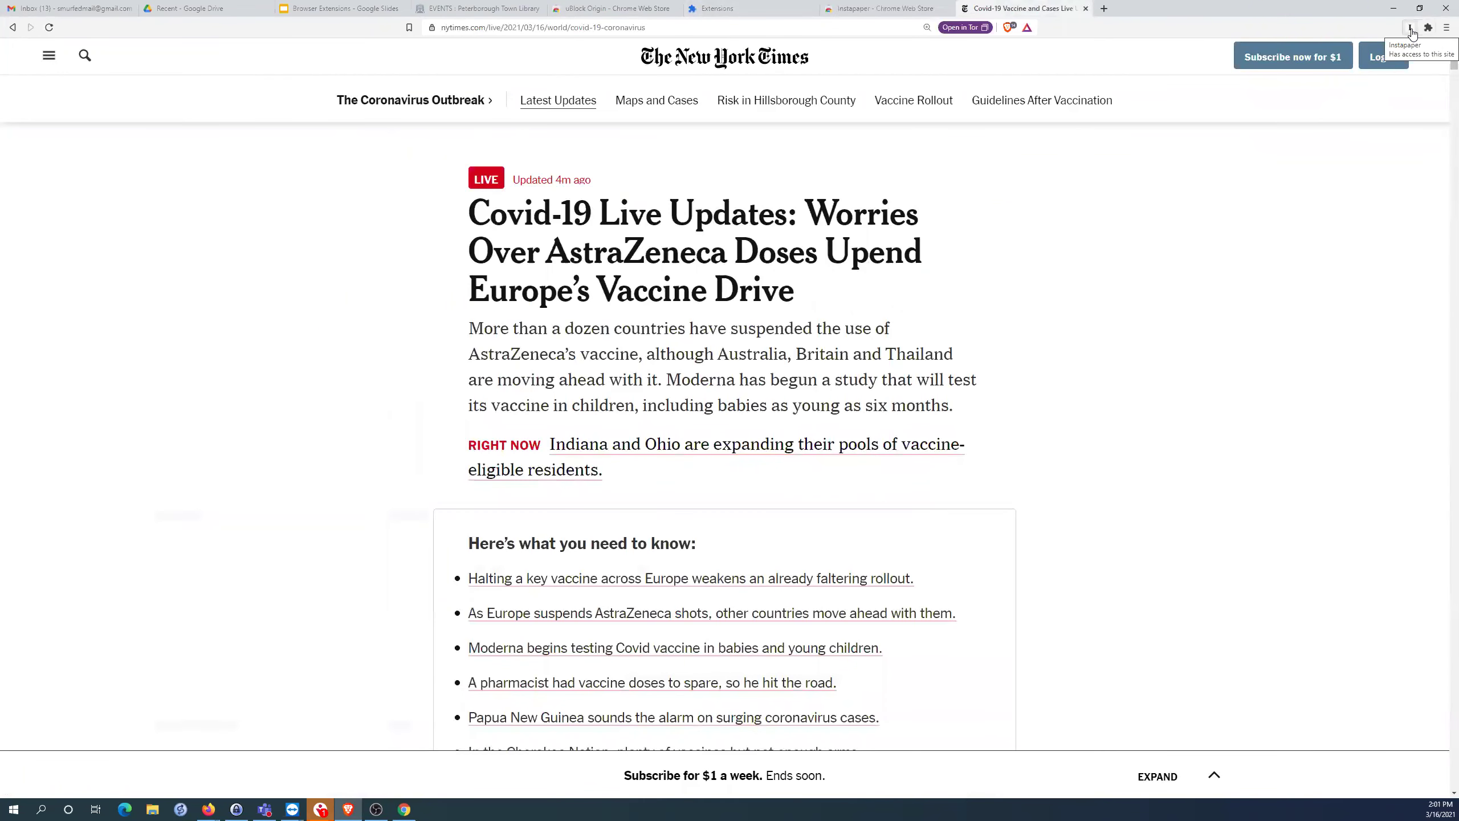
# - Toggle Instapaper's toolbar pin off and on, save the Covid article again, and close its tab
pyautogui.click(1428, 28)
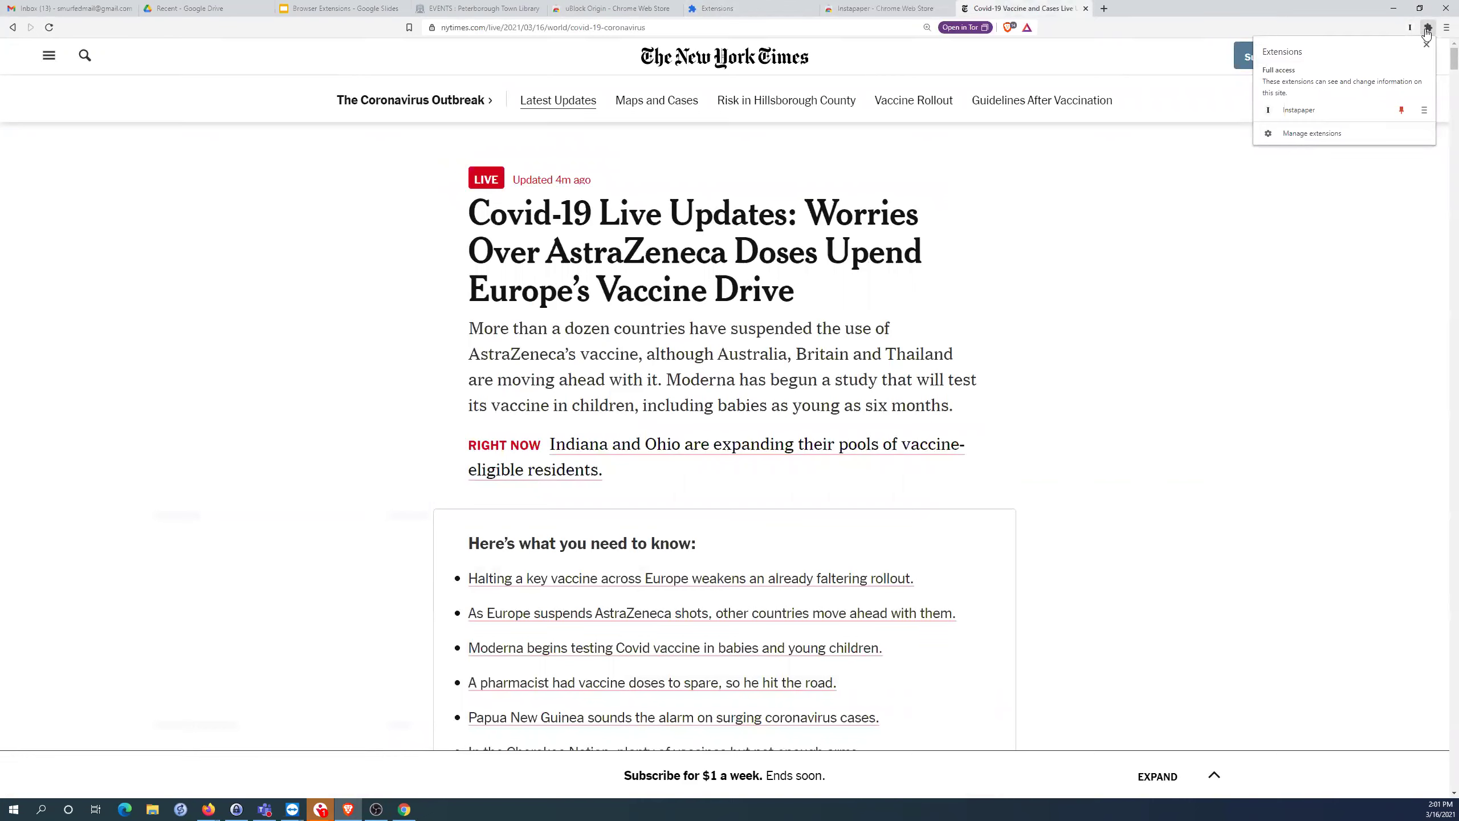
pyautogui.click(1400, 112)
pyautogui.click(1401, 113)
pyautogui.click(1372, 172)
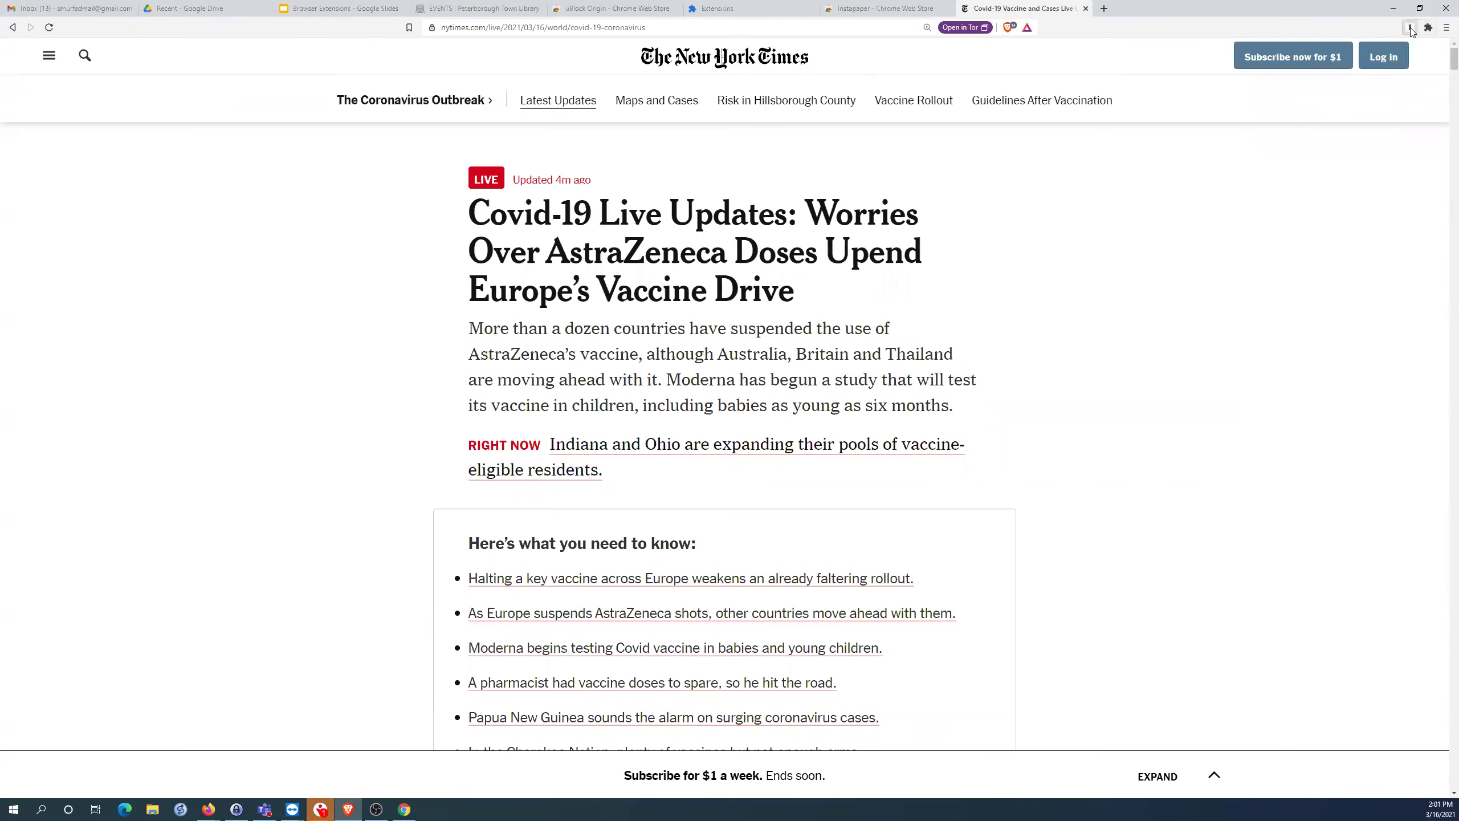
pyautogui.click(1409, 28)
pyautogui.click(1085, 8)
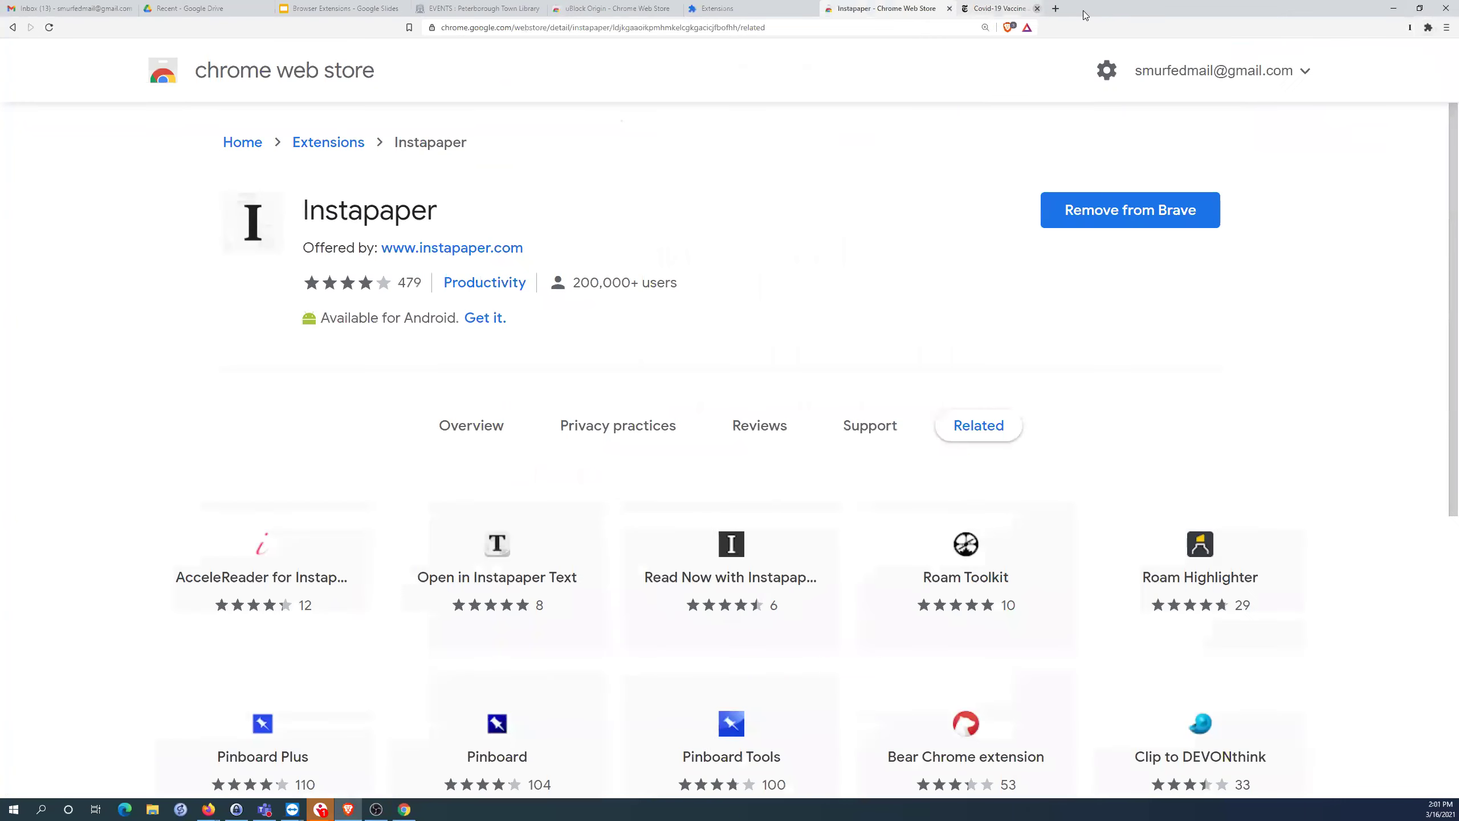
# - Close the store tab and remove Instapaper from Brave's extensions page
pyautogui.click(948, 7)
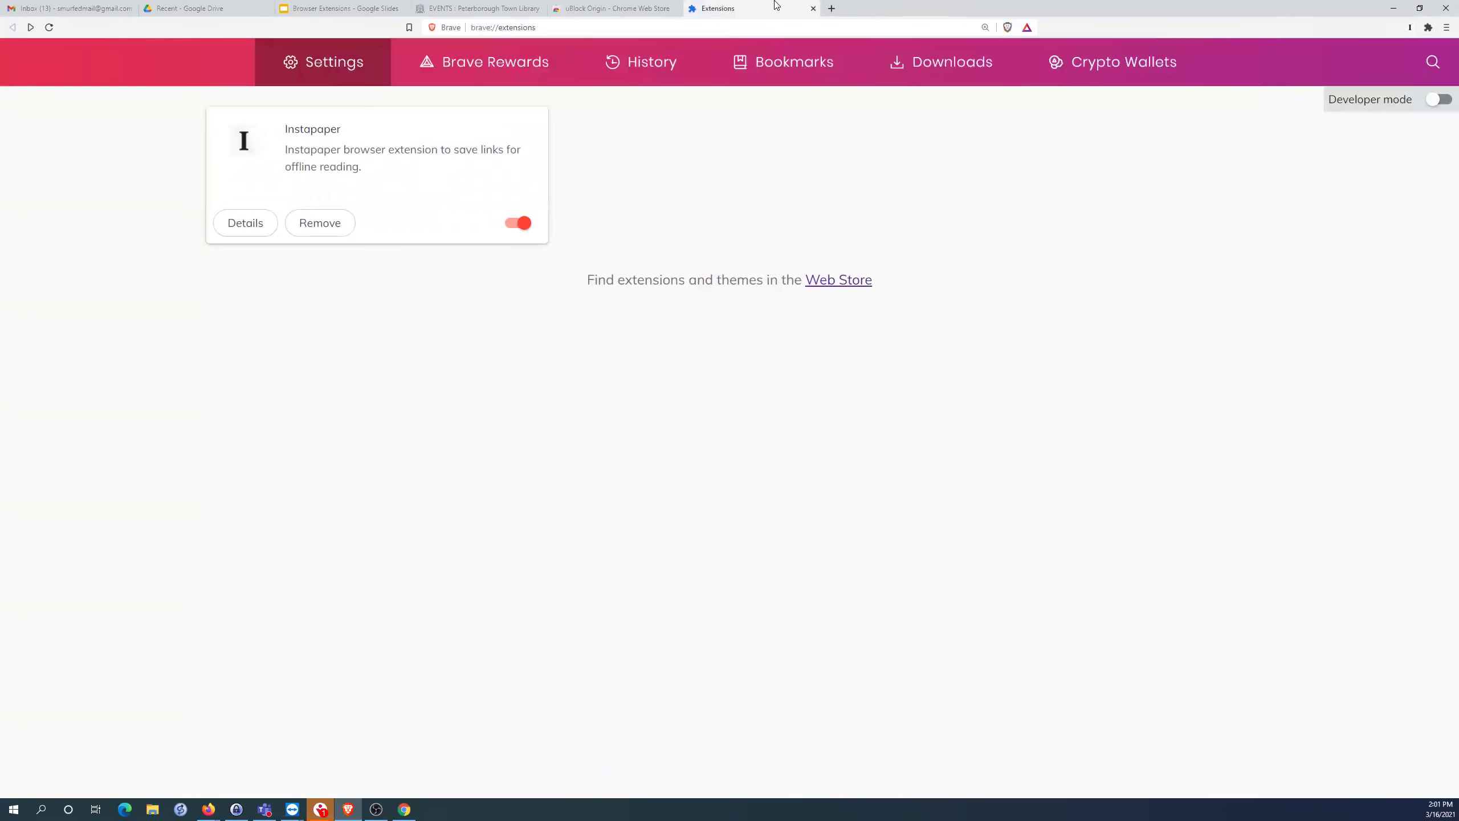
pyautogui.click(1444, 28)
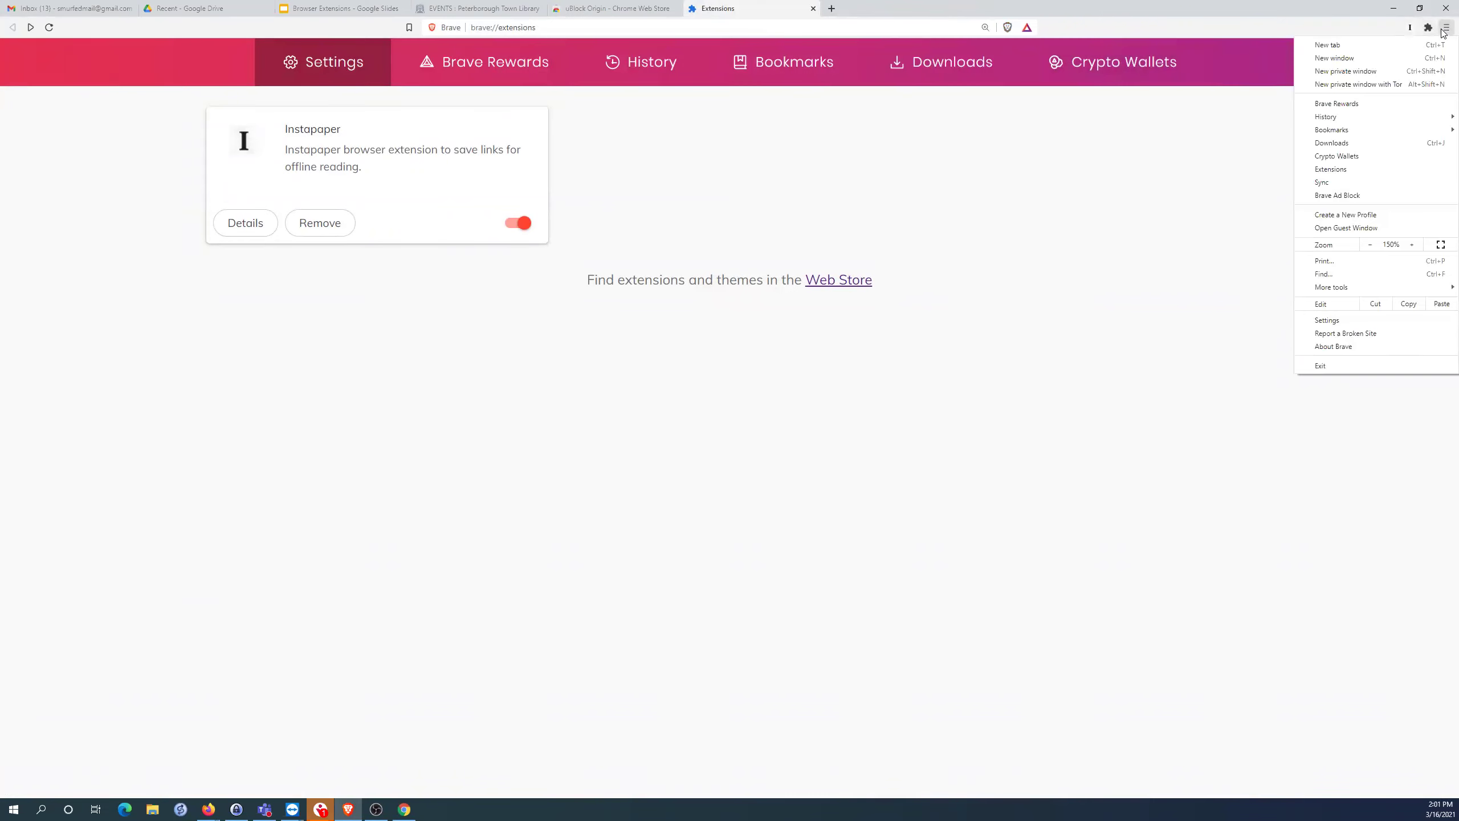
pyautogui.click(1330, 169)
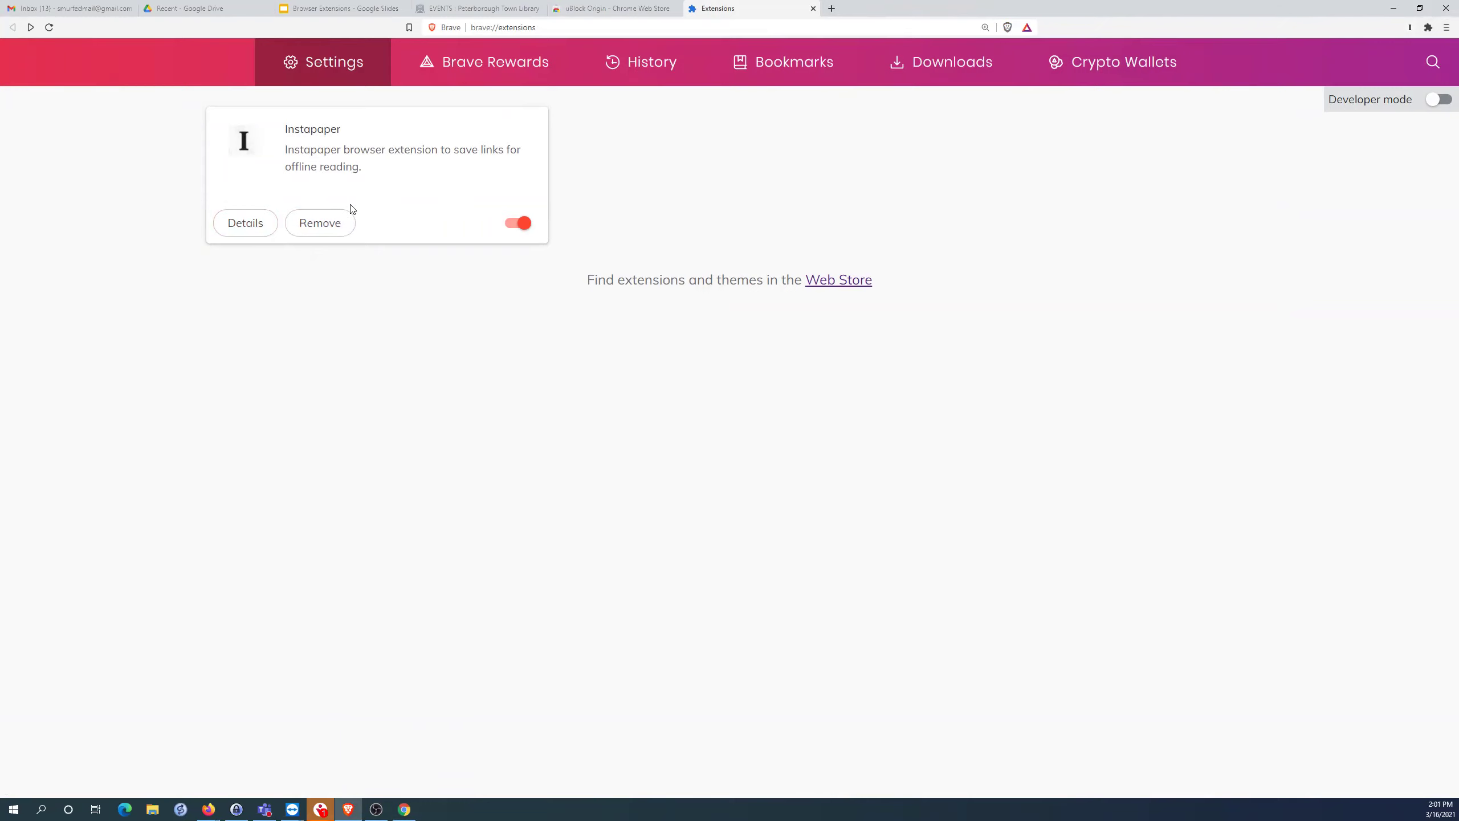
pyautogui.click(320, 225)
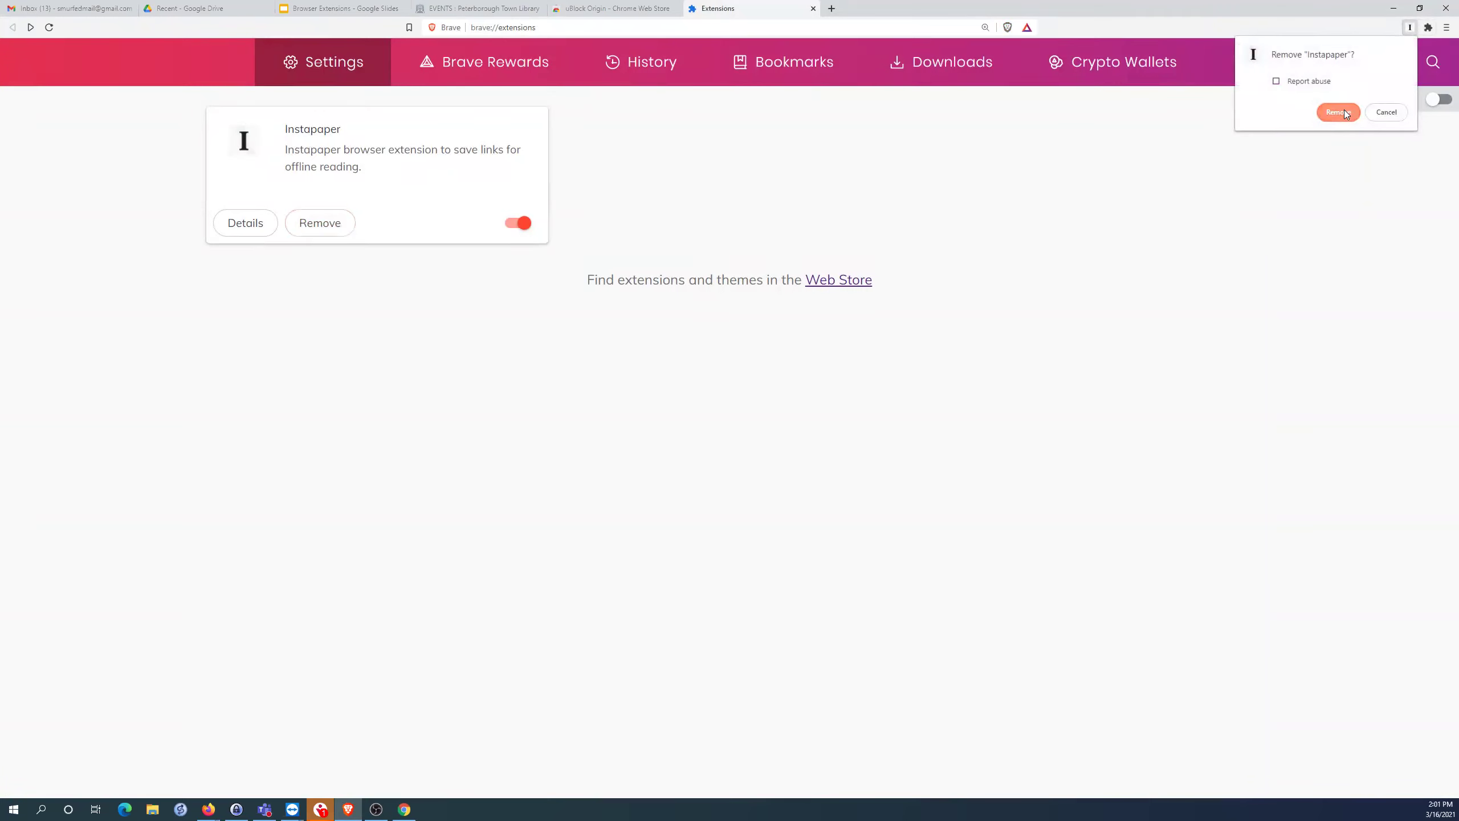
pyautogui.click(1337, 112)
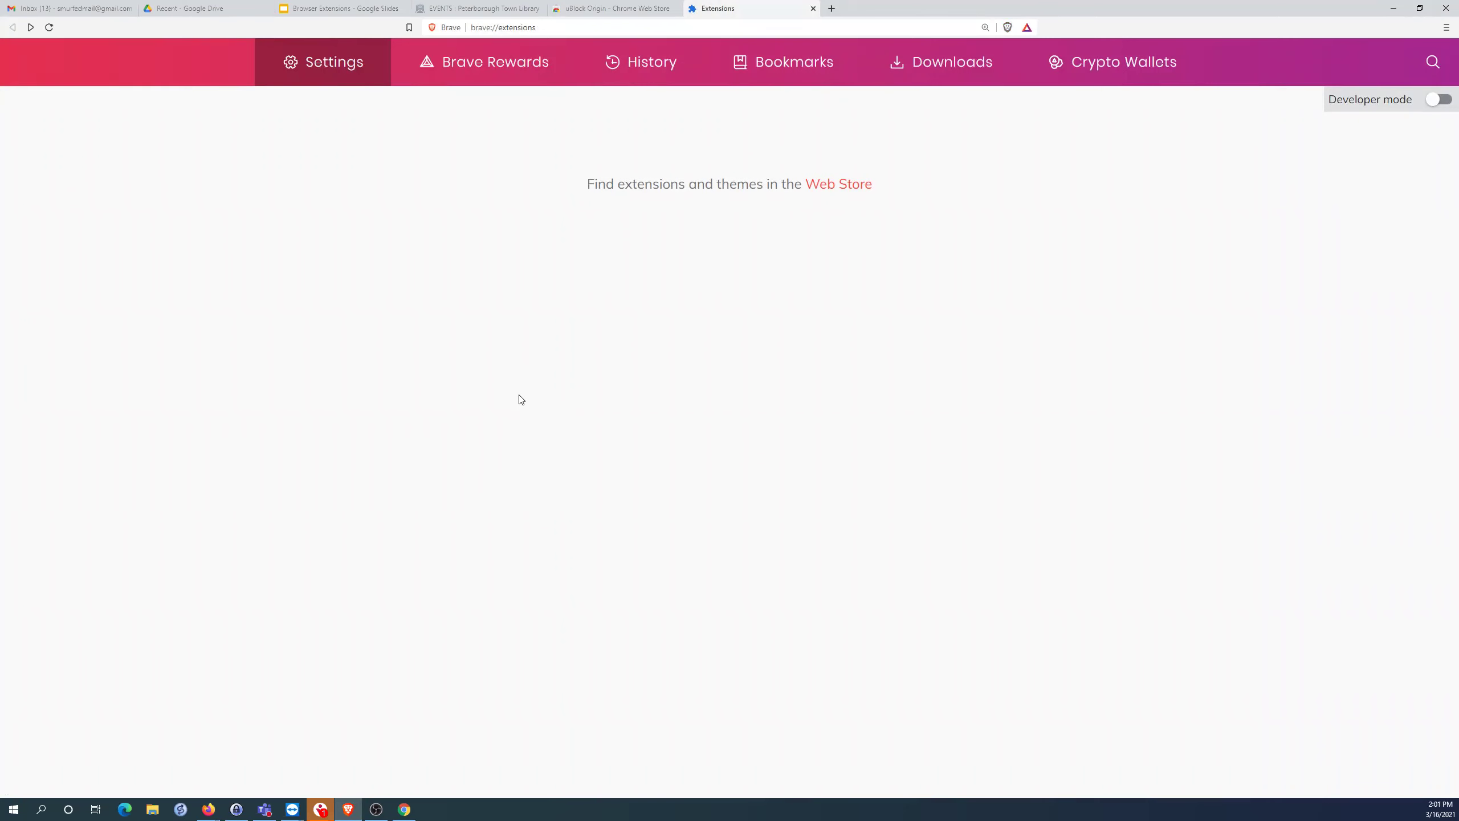
# - Open the Chrome Web Store in a new tab and search for 'grammerly'
pyautogui.click(832, 189)
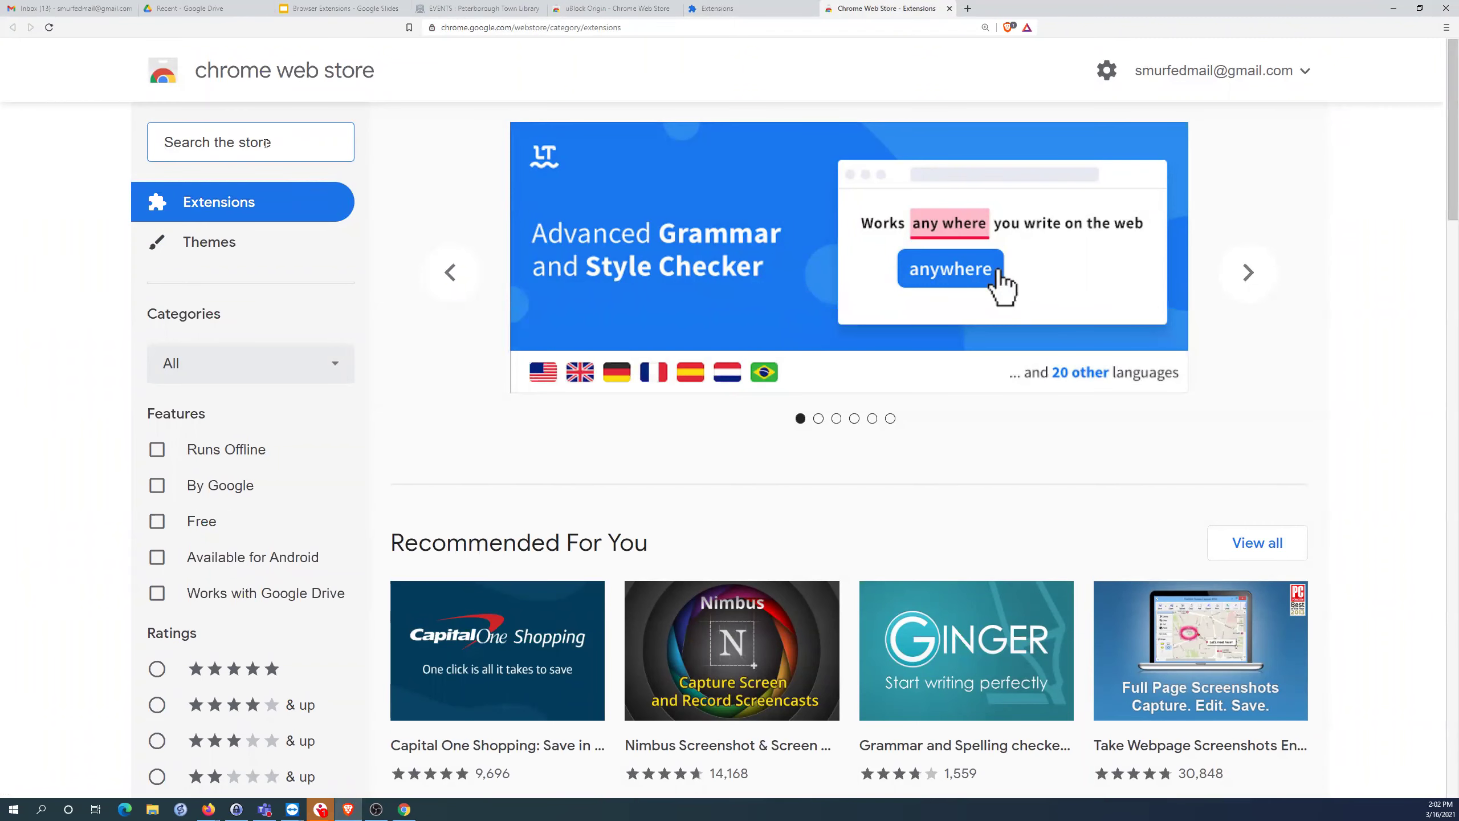
pyautogui.click(266, 142)
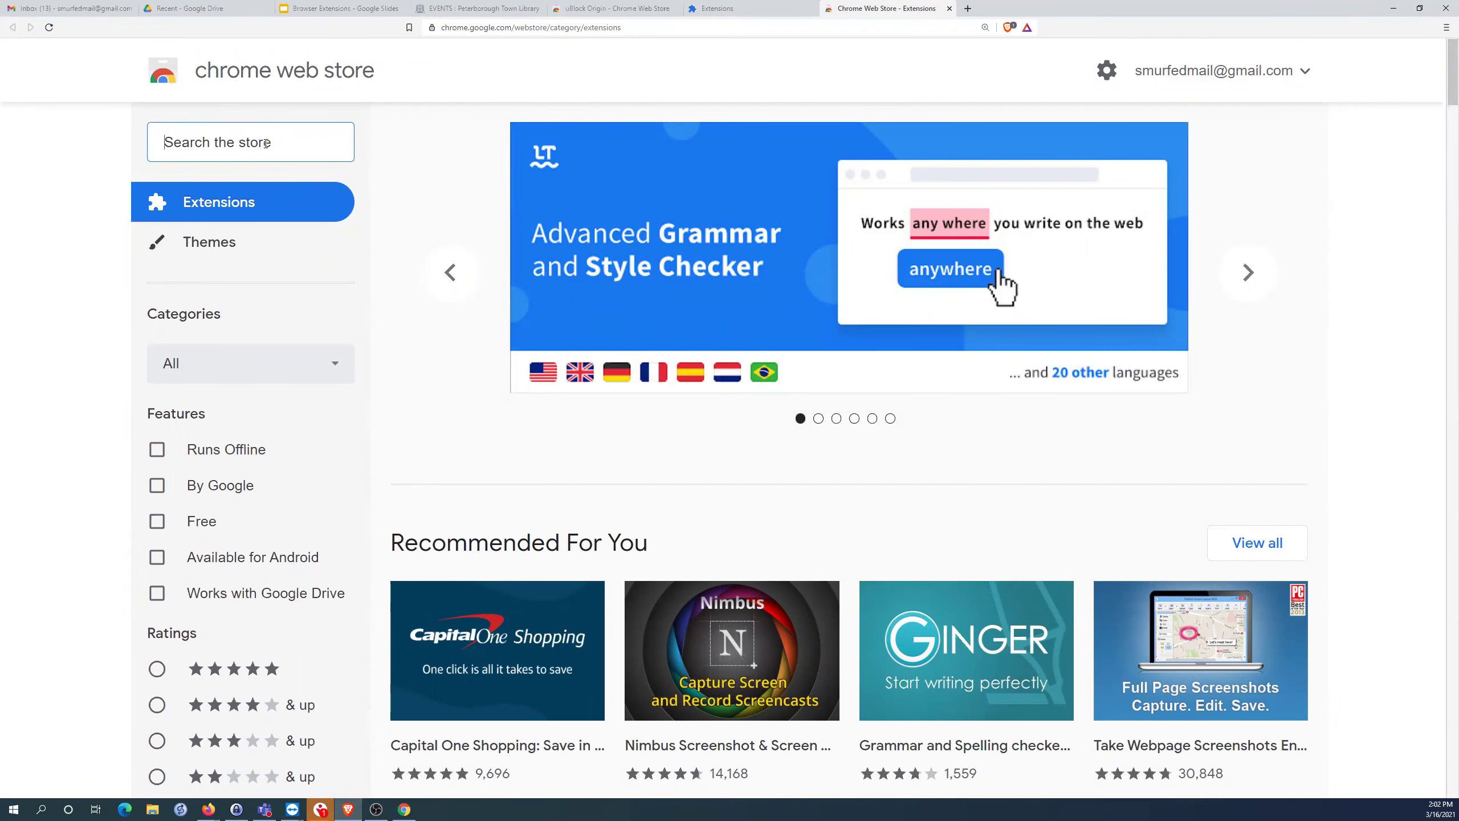
pyautogui.write('grammerly')
pyautogui.press('Return')
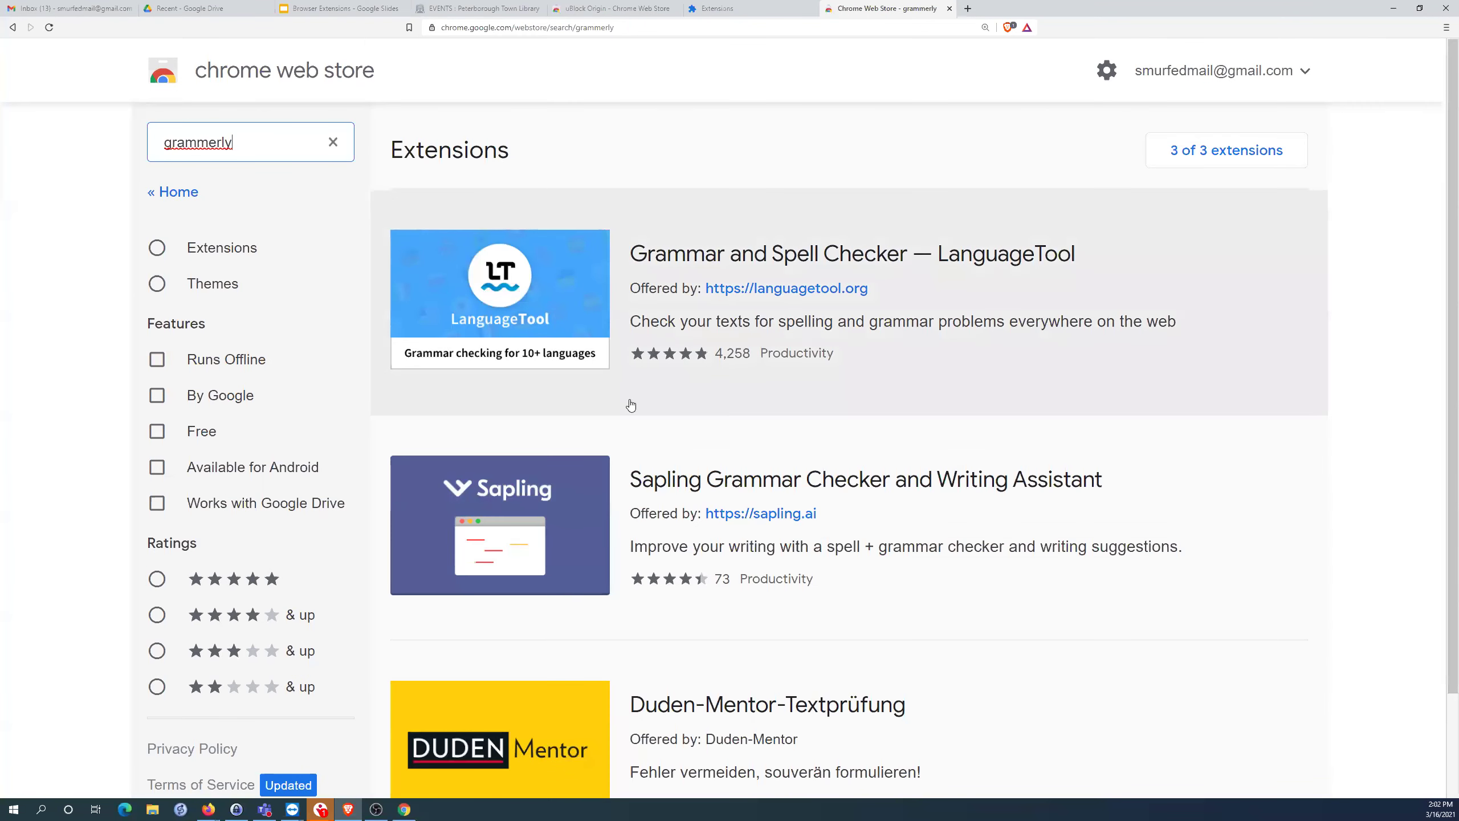
# - Return to the Extensions category and open the Grammarly for Chrome details page
pyautogui.scroll(-2, 630, 405)
pyautogui.hotkey('alt', 'Left')
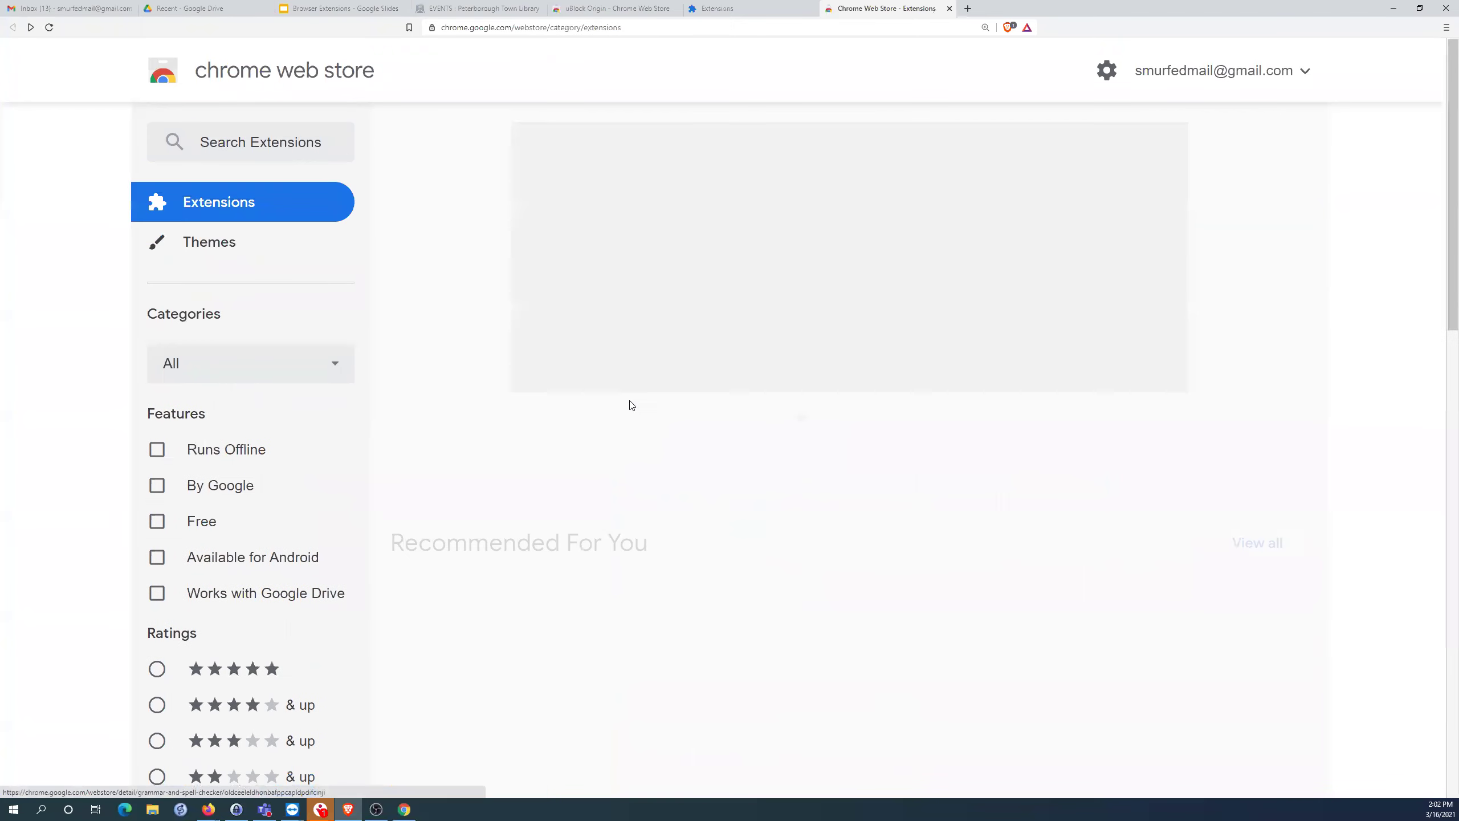
pyautogui.scroll(-10, 629, 405)
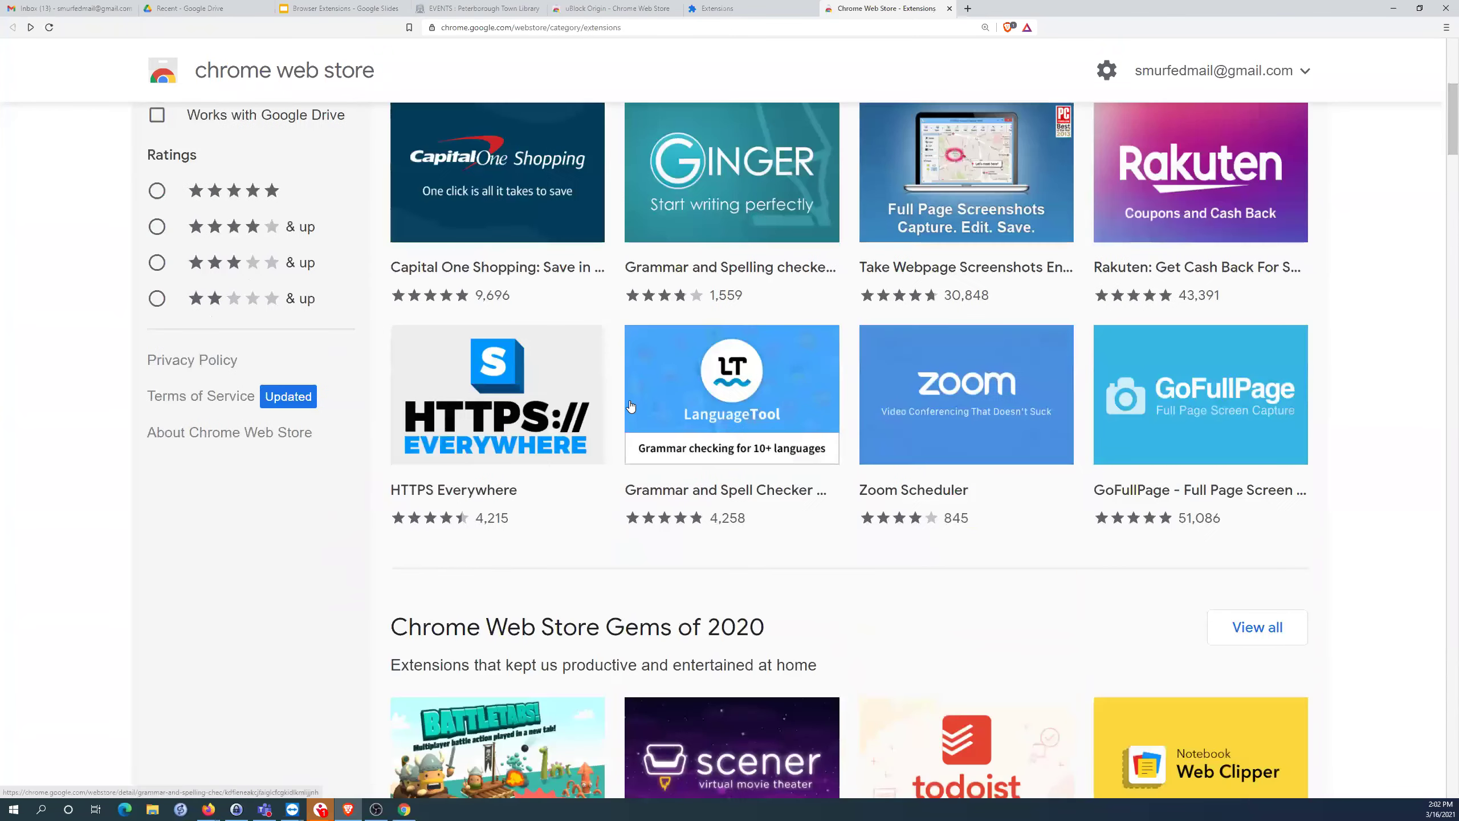
pyautogui.scroll(-10, 630, 406)
pyautogui.scroll(5, 631, 405)
pyautogui.click(631, 406)
# - Add Grammarly for Chrome to Brave and pin it to the toolbar
pyautogui.click(1141, 209)
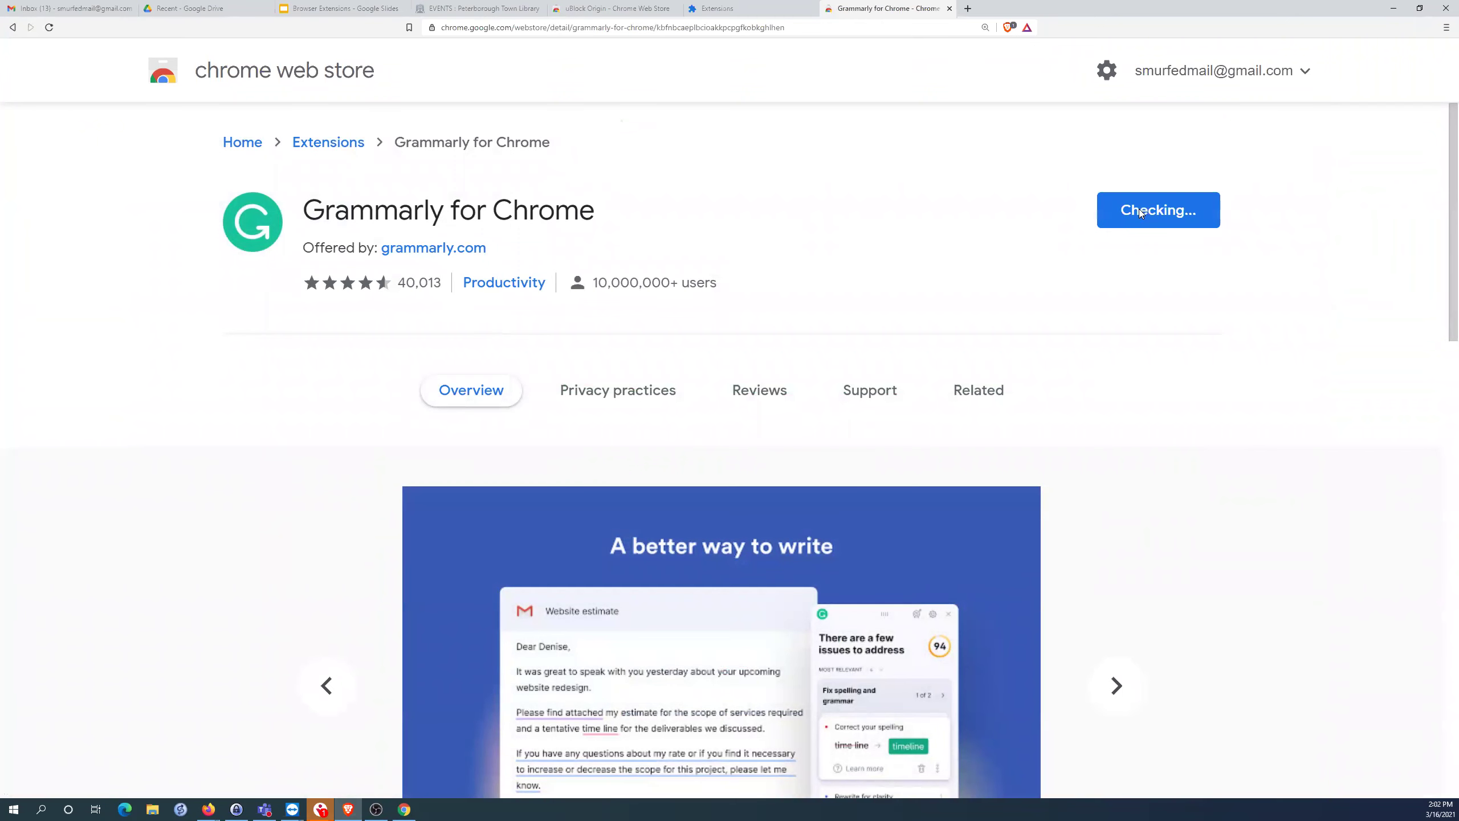
pyautogui.click(765, 142)
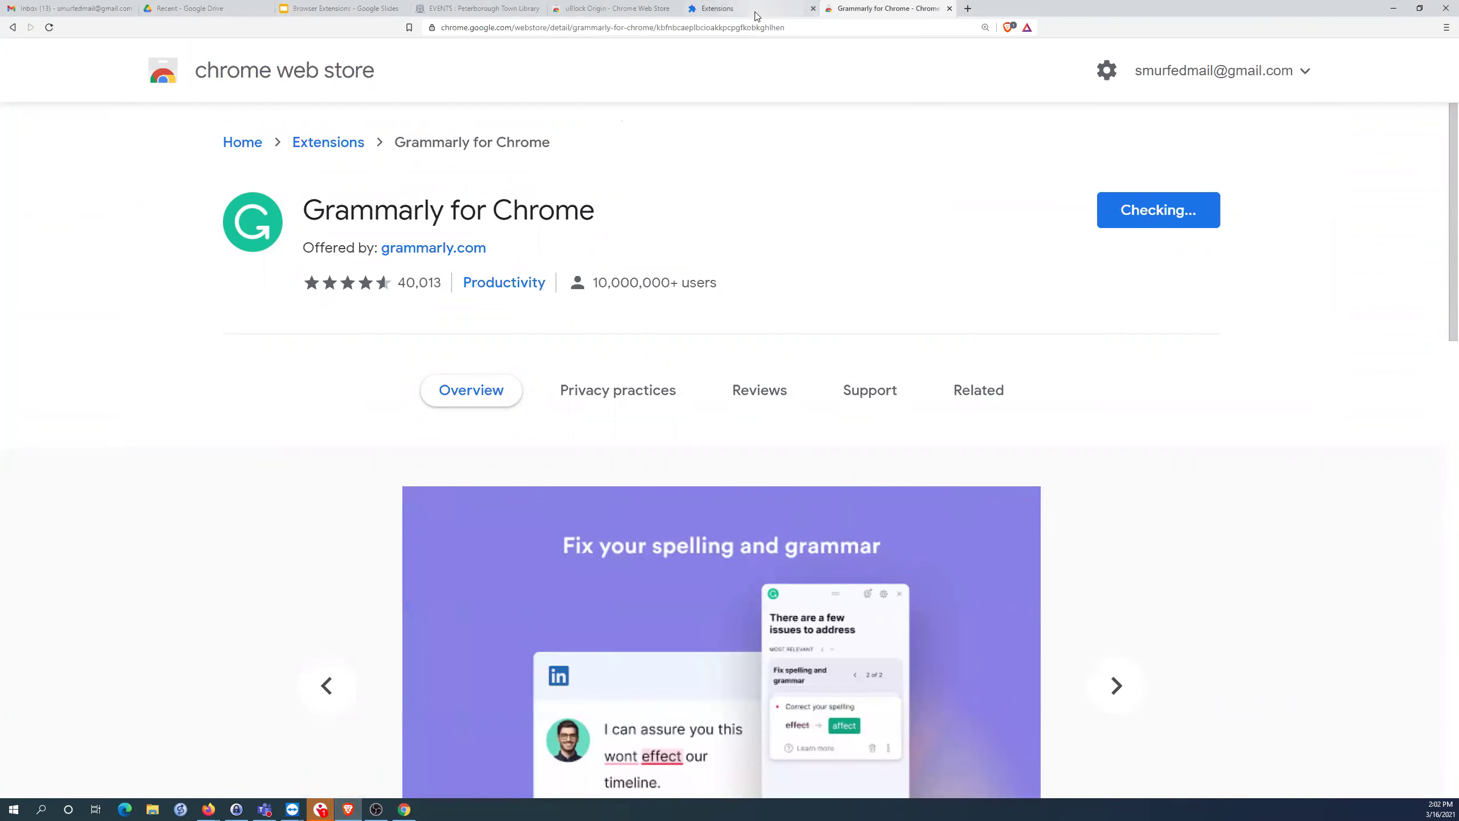
pyautogui.click(1407, 45)
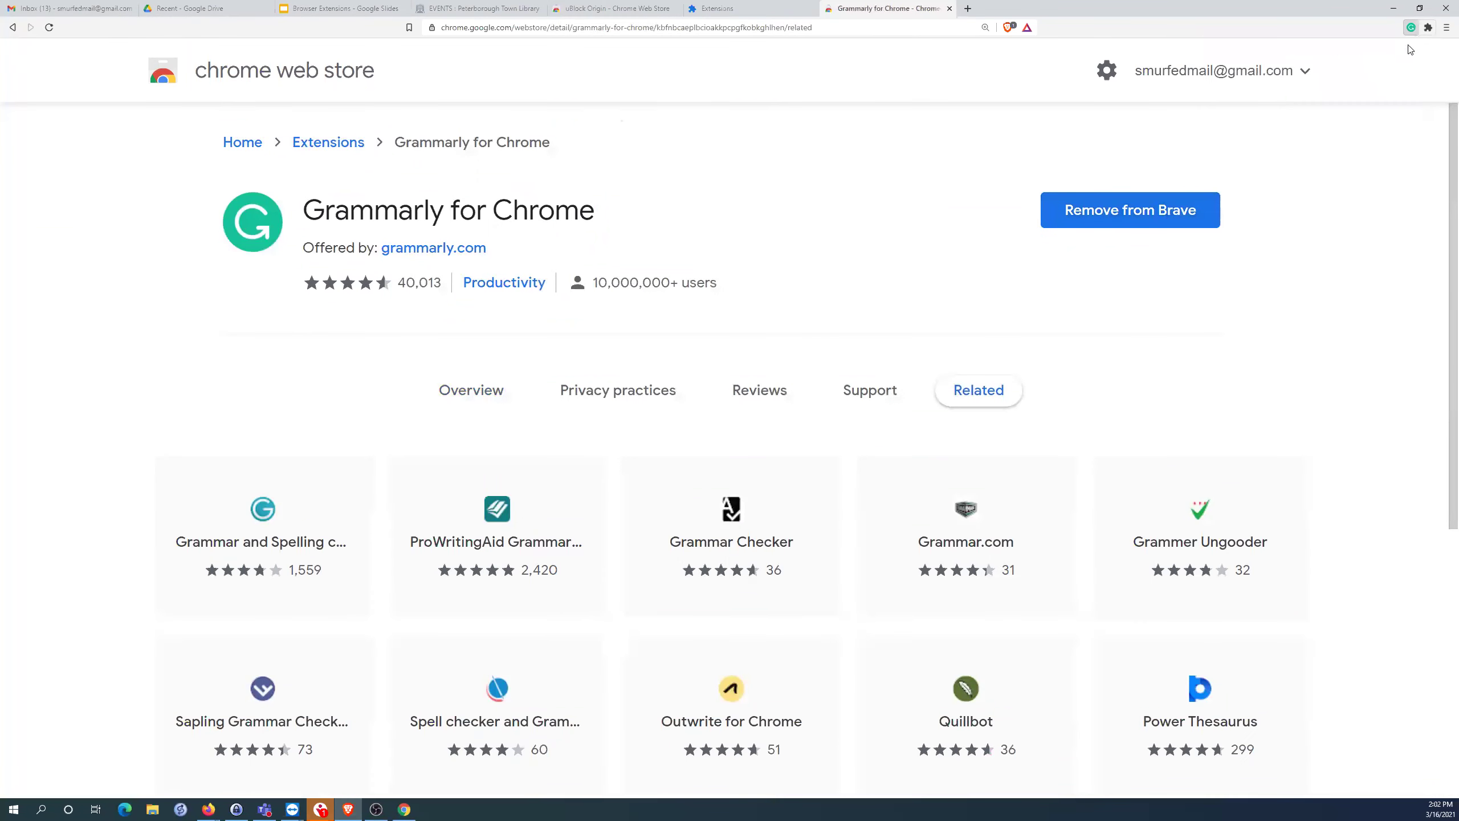
pyautogui.click(1428, 28)
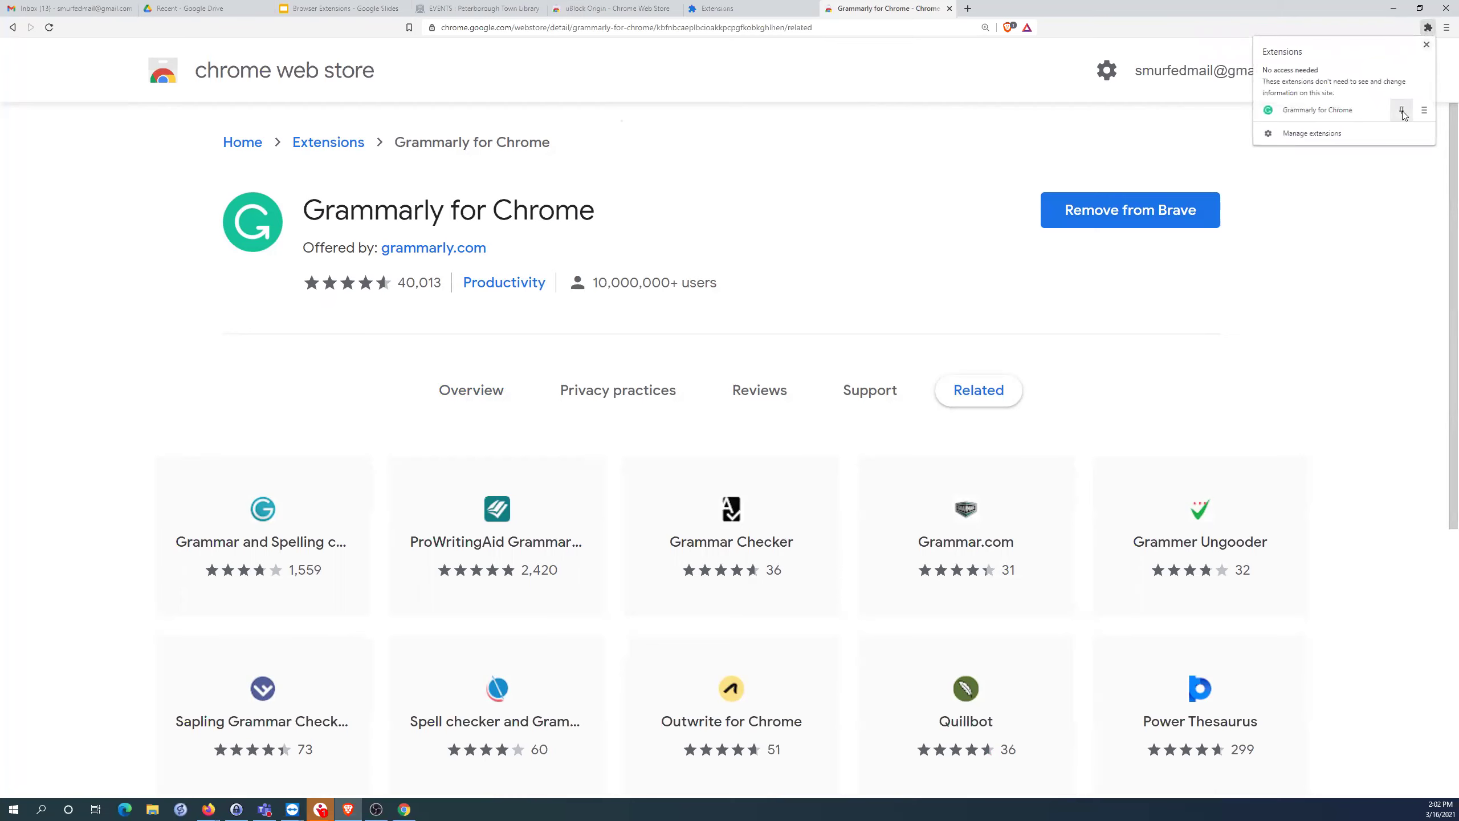
pyautogui.click(1428, 27)
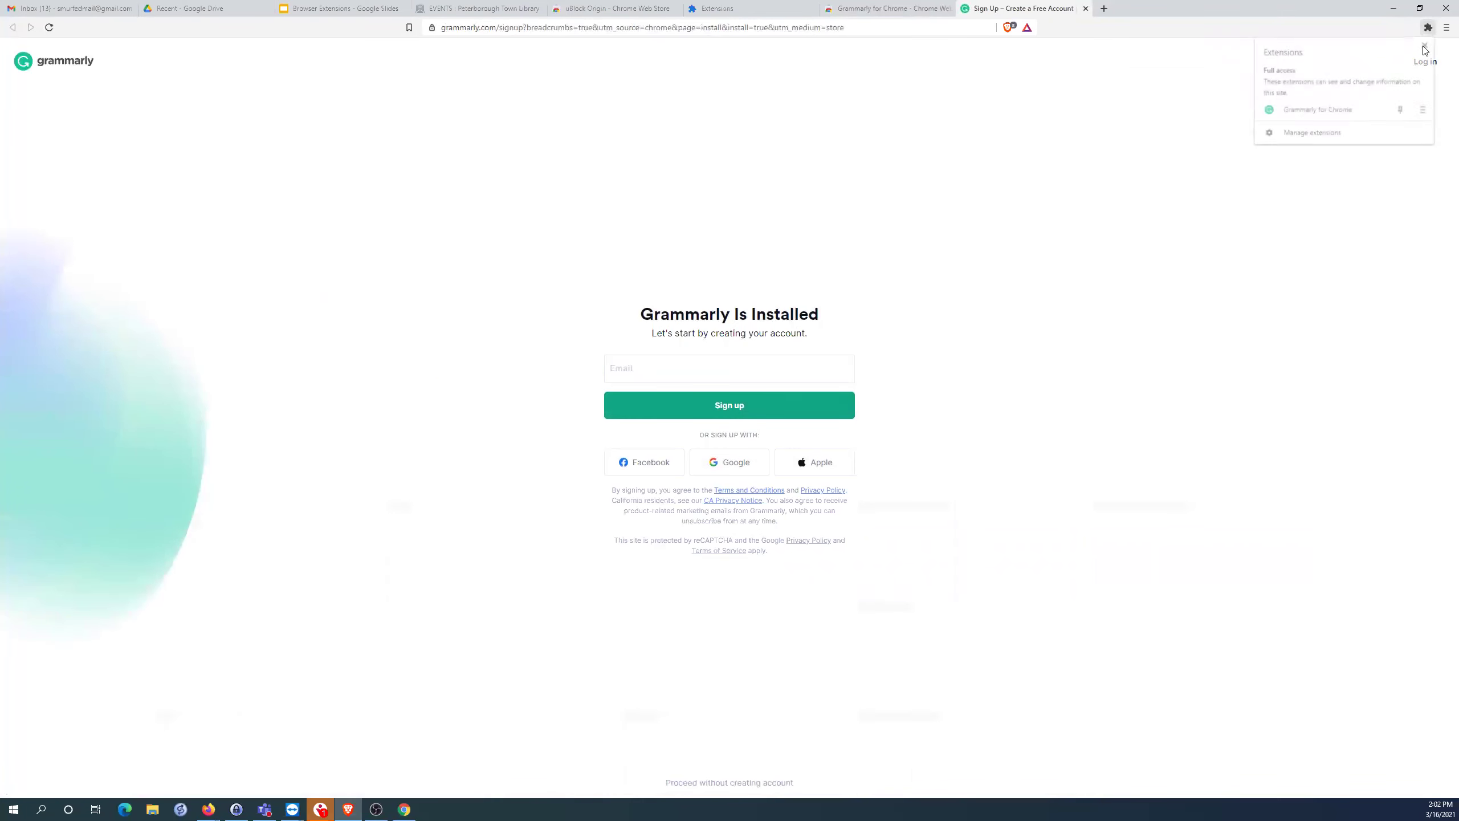
pyautogui.click(1401, 111)
pyautogui.click(1166, 182)
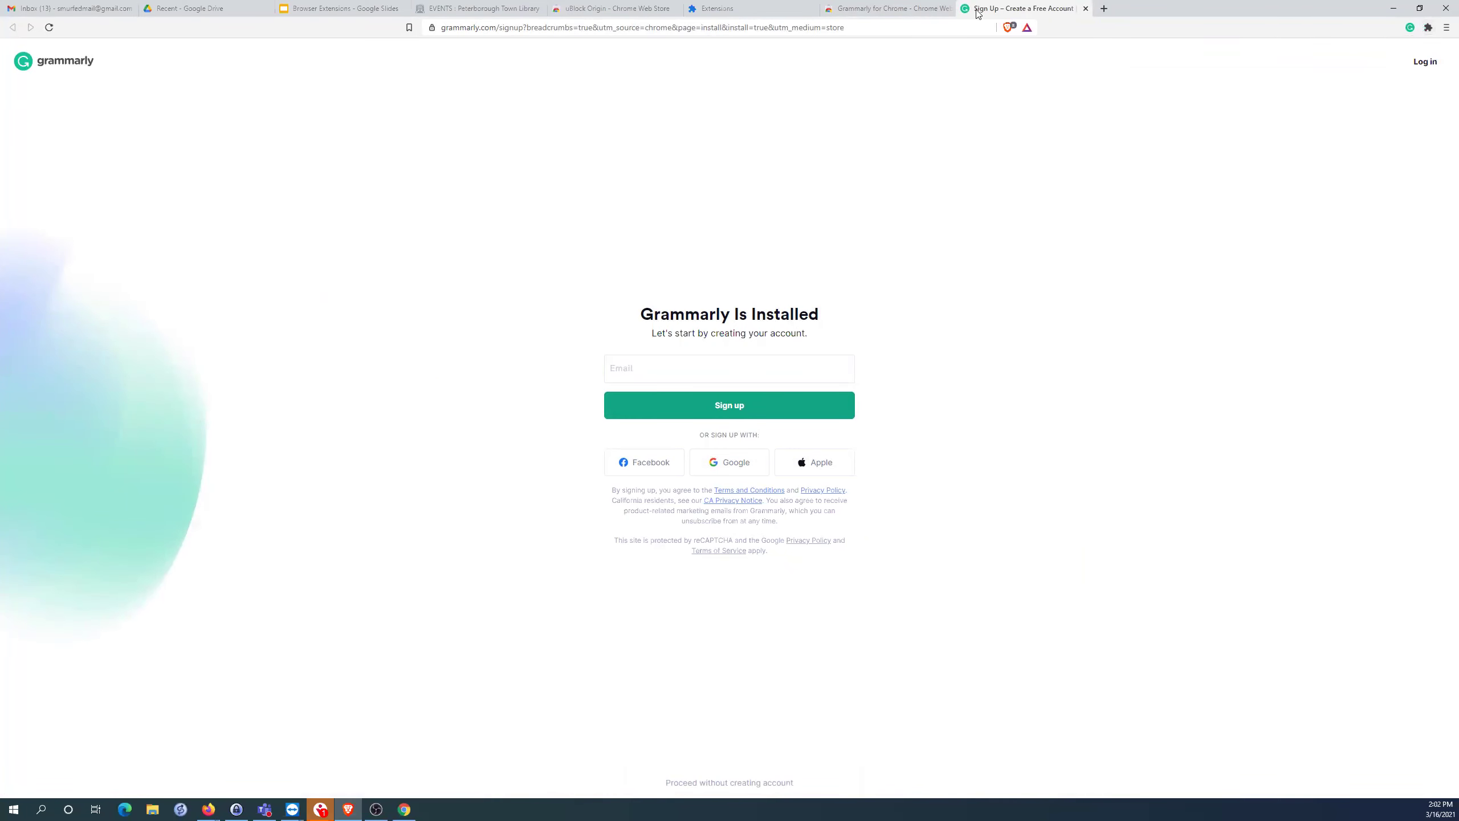
# - Close the Grammarly sign-up tab, check its popup, and return to the extensions page
pyautogui.click(1085, 8)
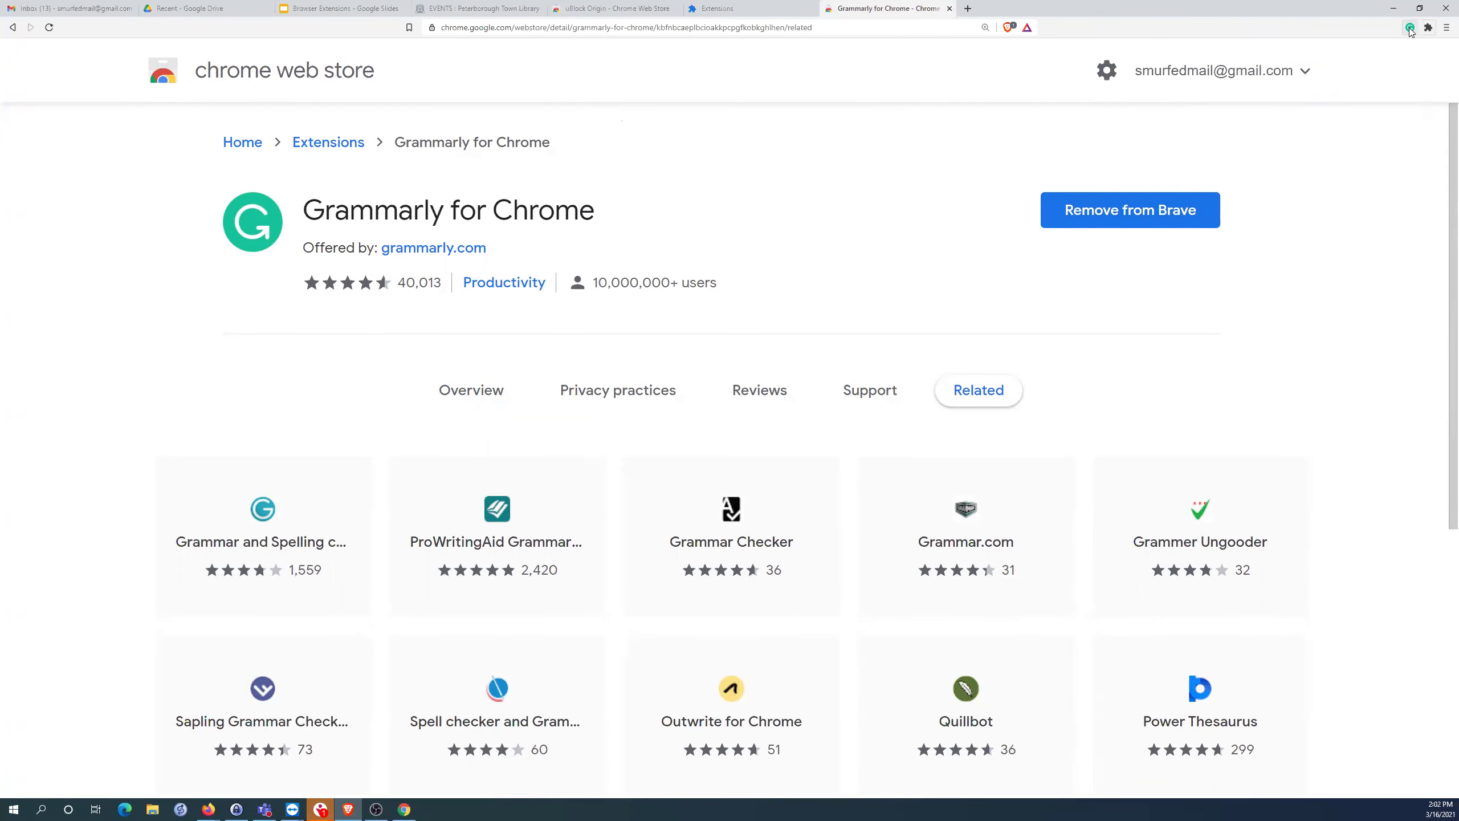
pyautogui.click(1410, 27)
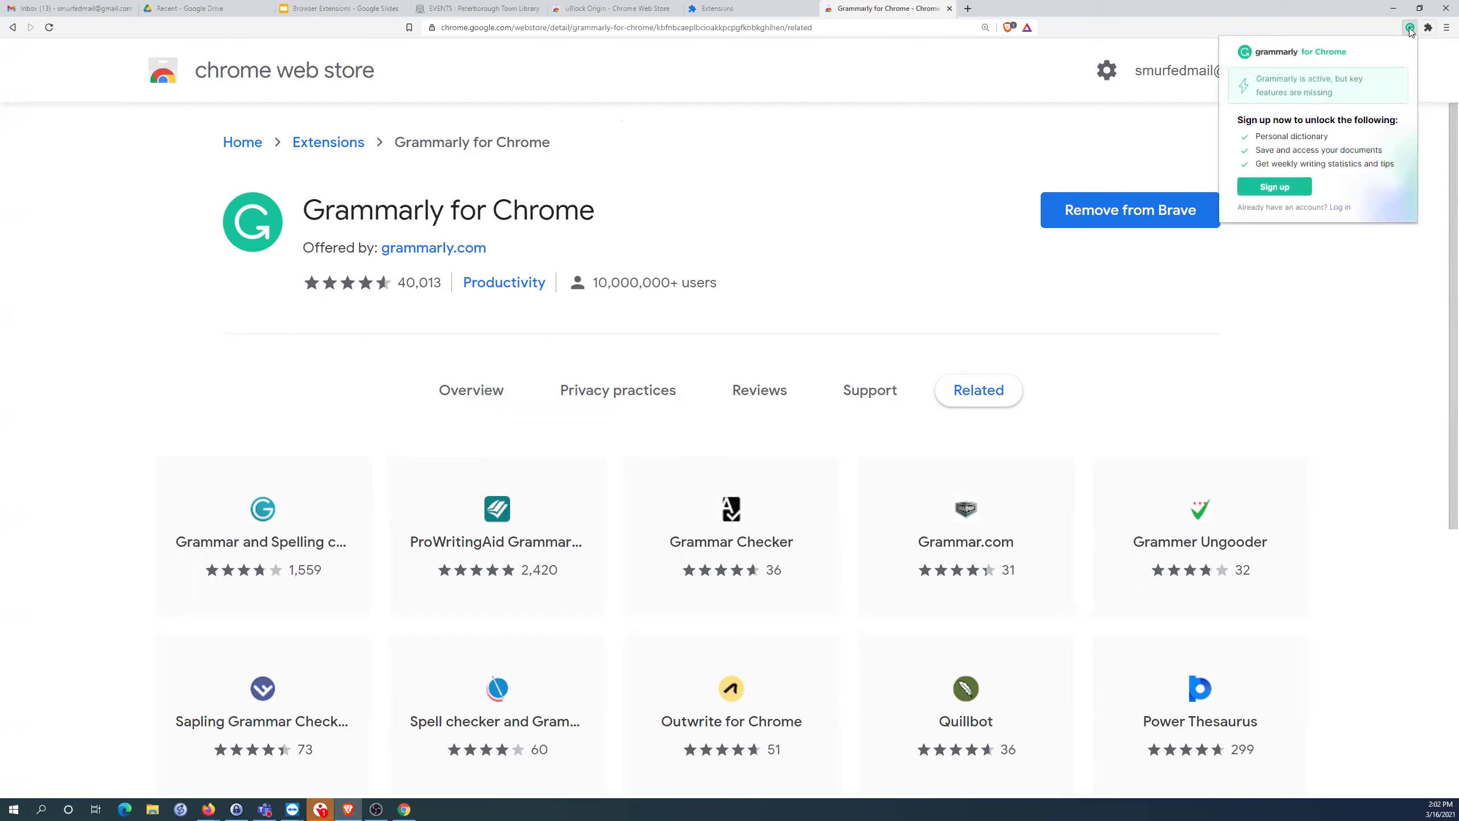
pyautogui.click(889, 141)
pyautogui.click(780, 8)
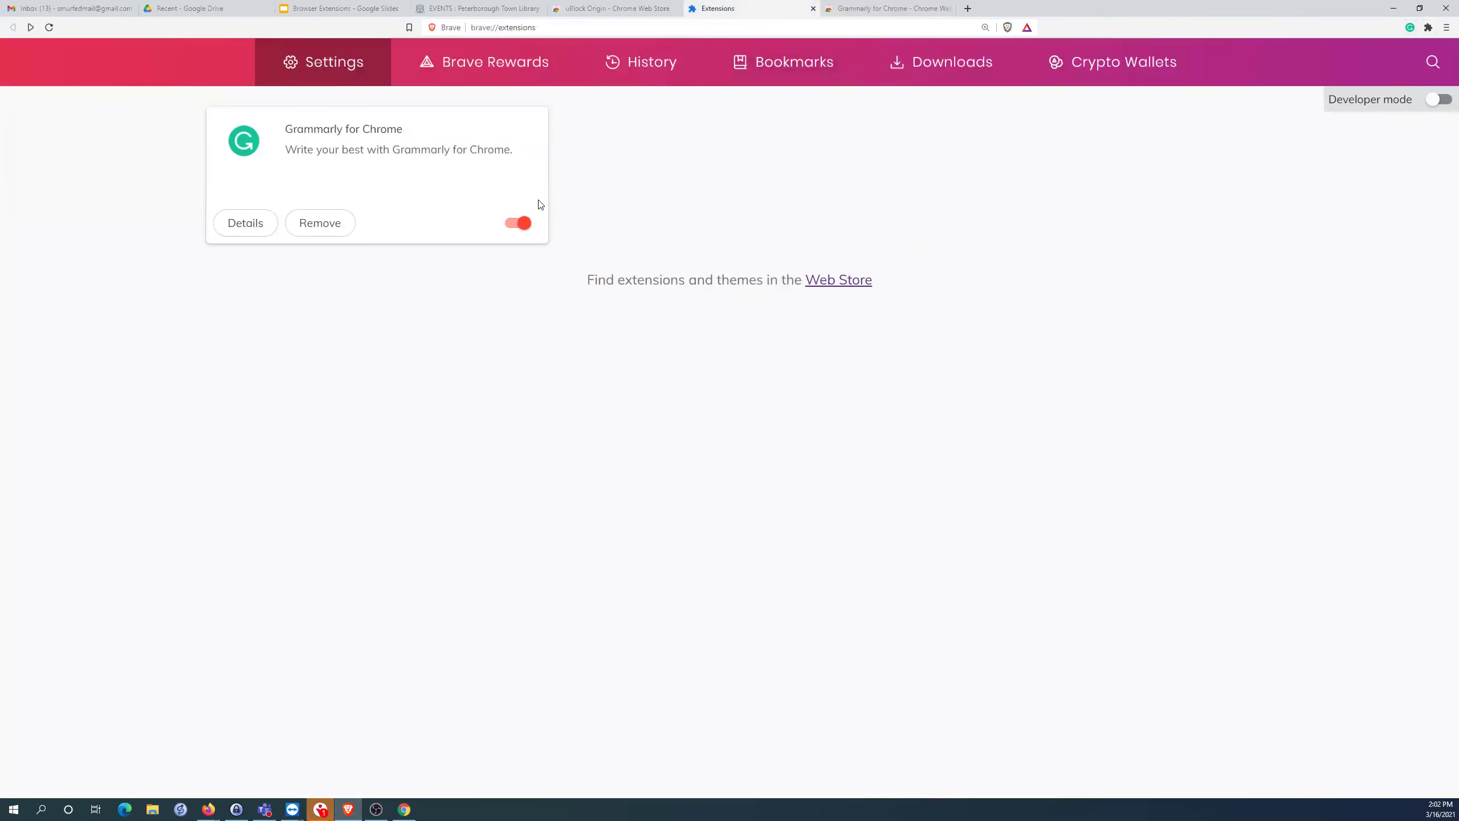